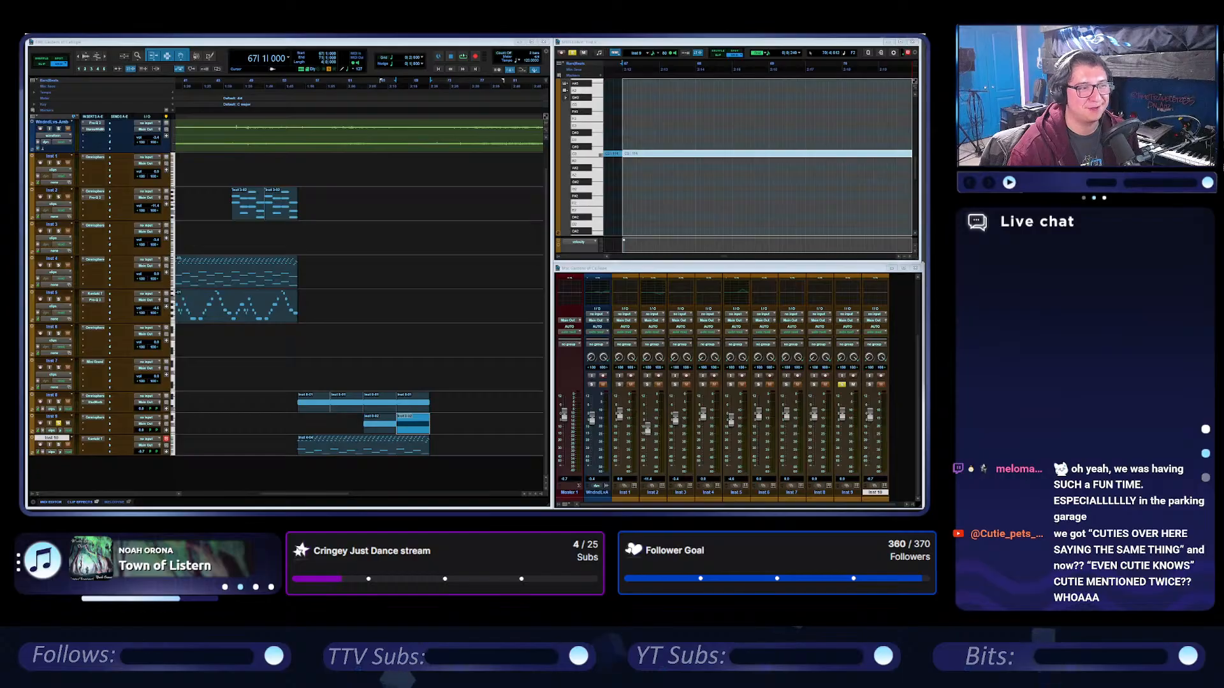
Switch to the browser, look at both bracelet photos in the YouTube post, and return to Pro Tools.
left_click_drag(207, 93, 158, 93)
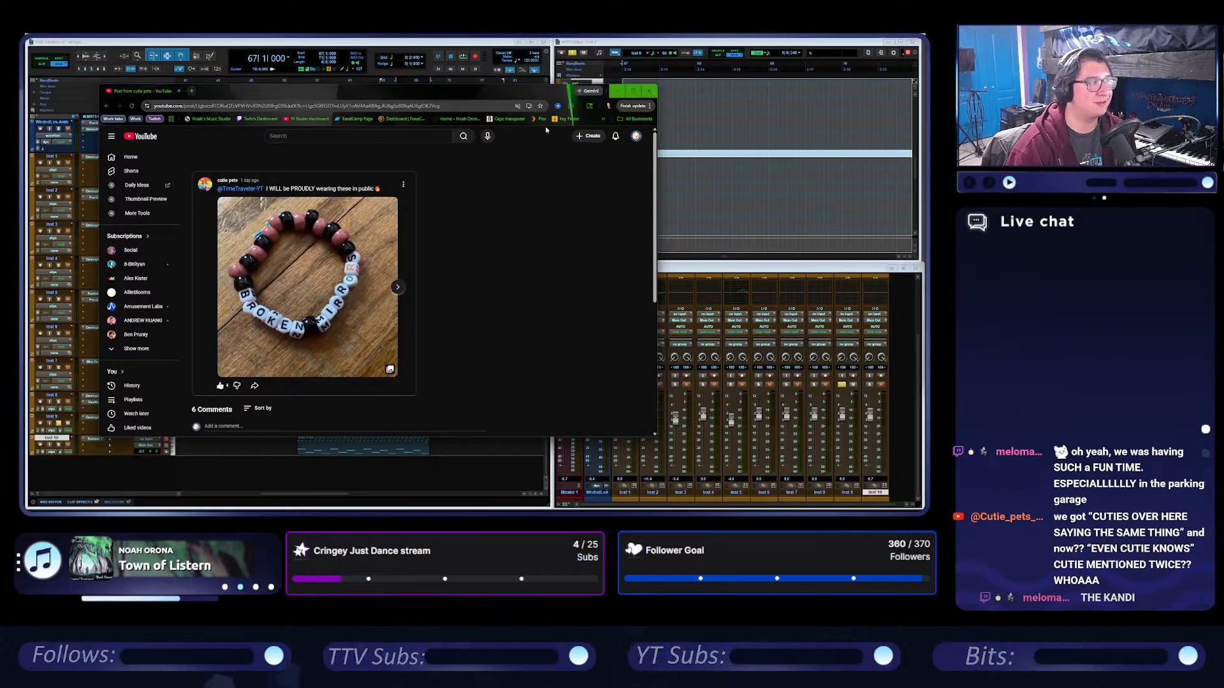
left_click(638, 88)
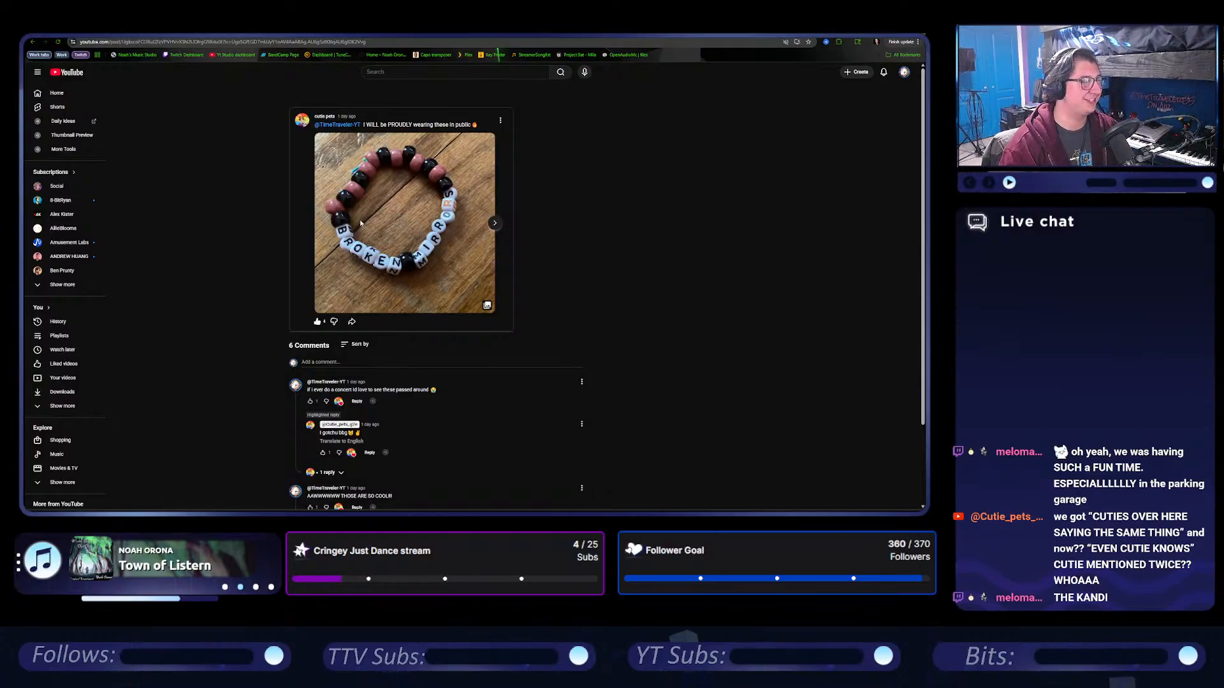
left_click(495, 223)
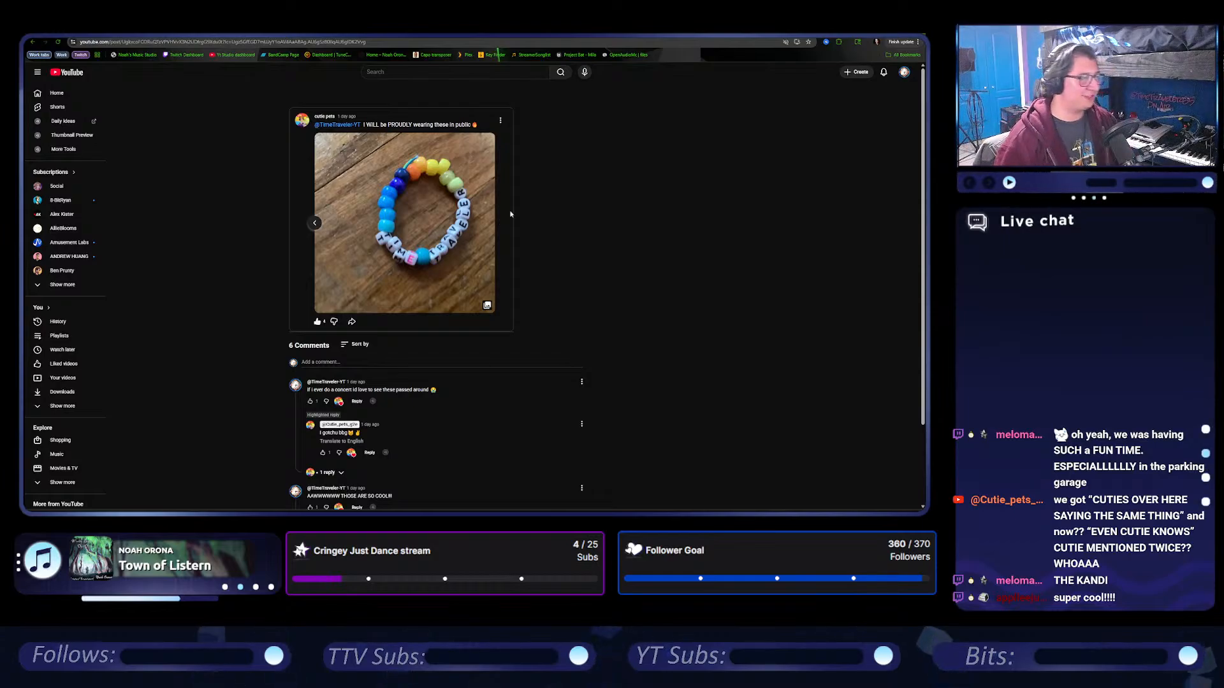
left_click(315, 223)
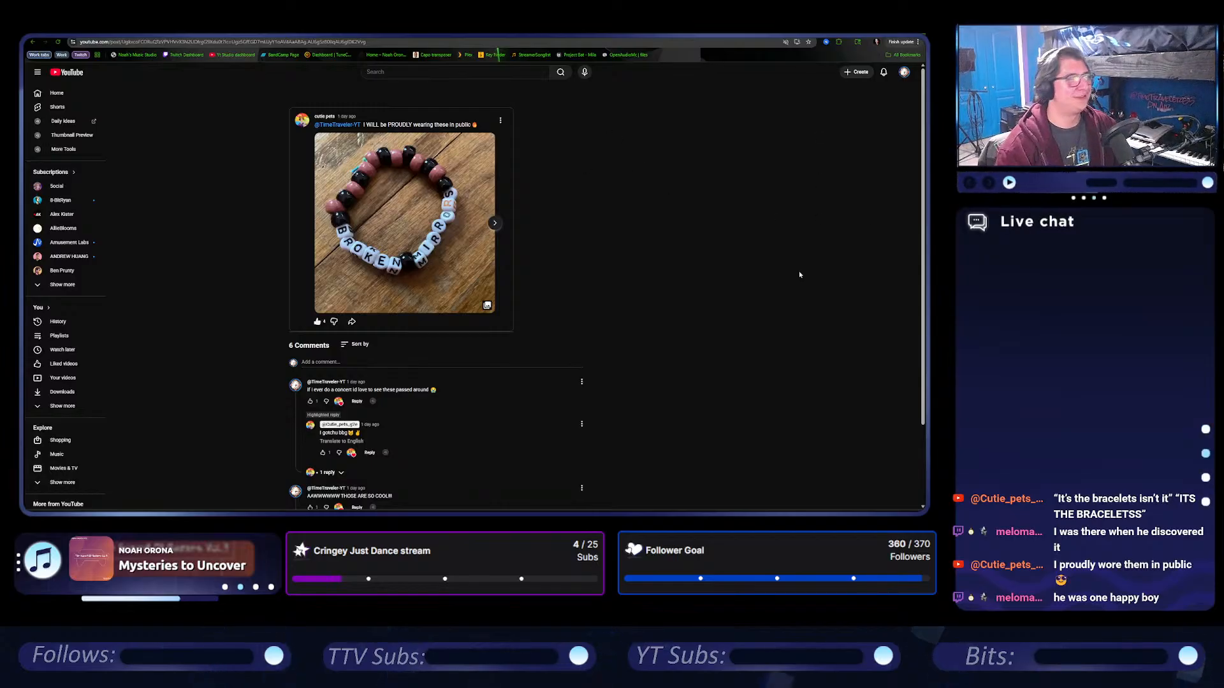
left_click(885, 30)
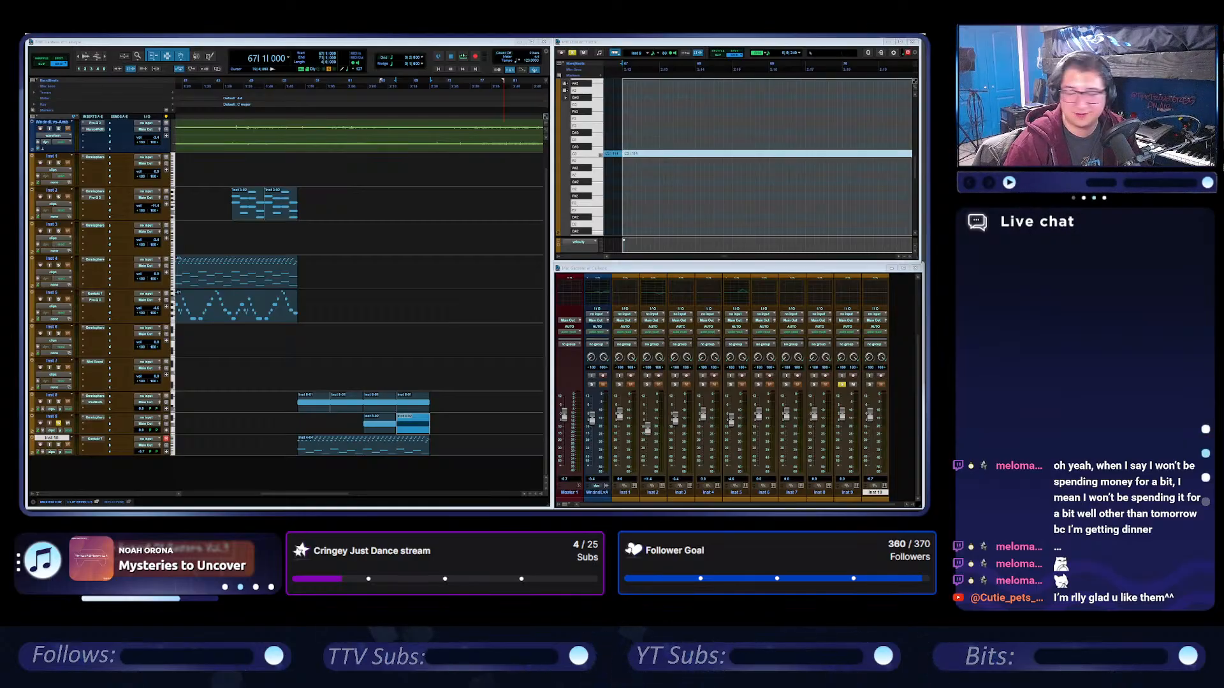
Play the session from the beginning and look over the clips along the timeline while listening.
left_click(491, 43)
key("Return")
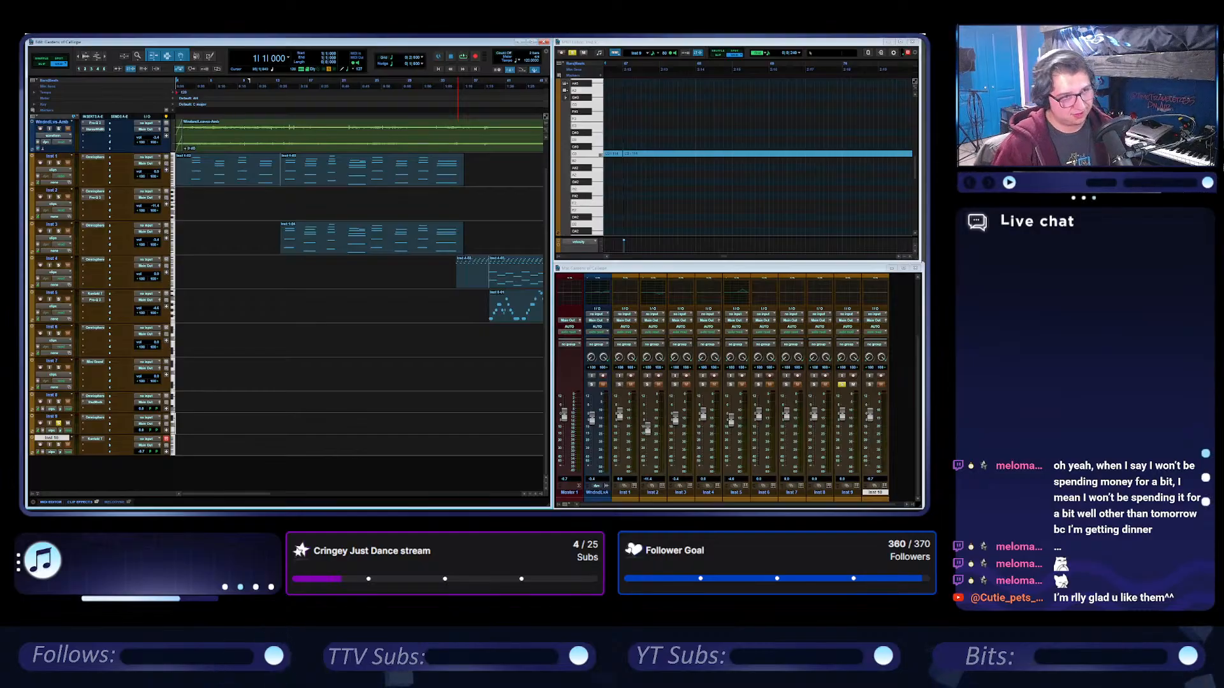
left_click(463, 56)
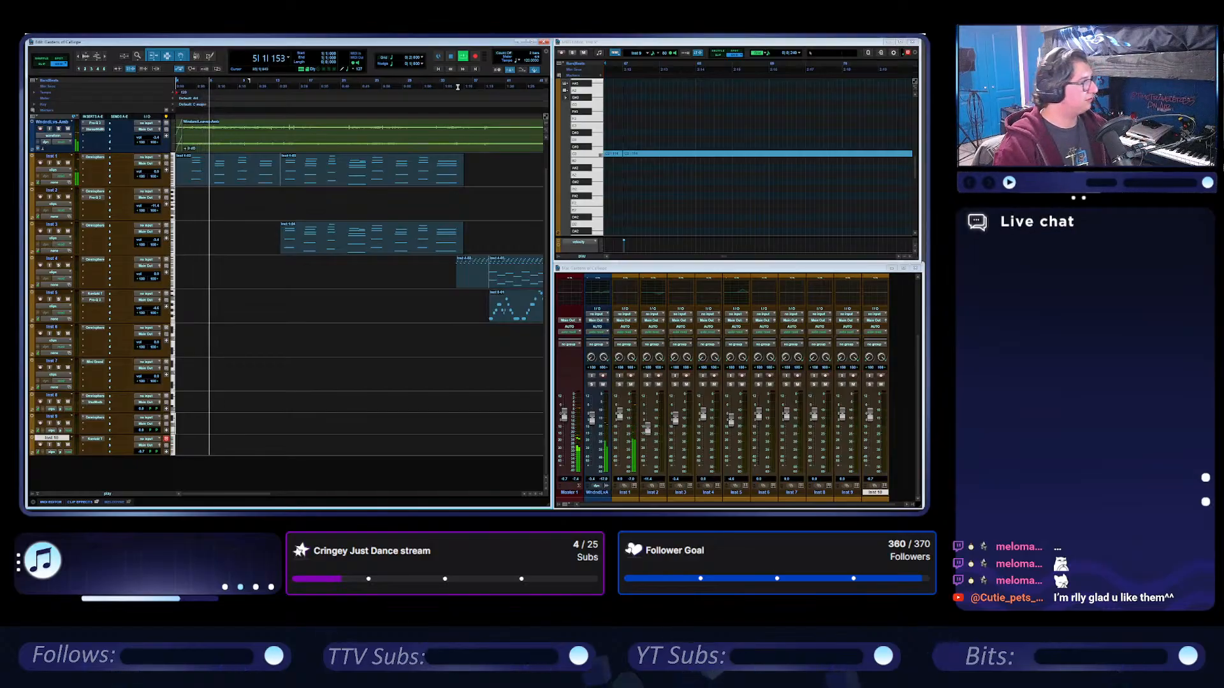
scroll(383, 304, "right", 2)
scroll(383, 304, "right", 8)
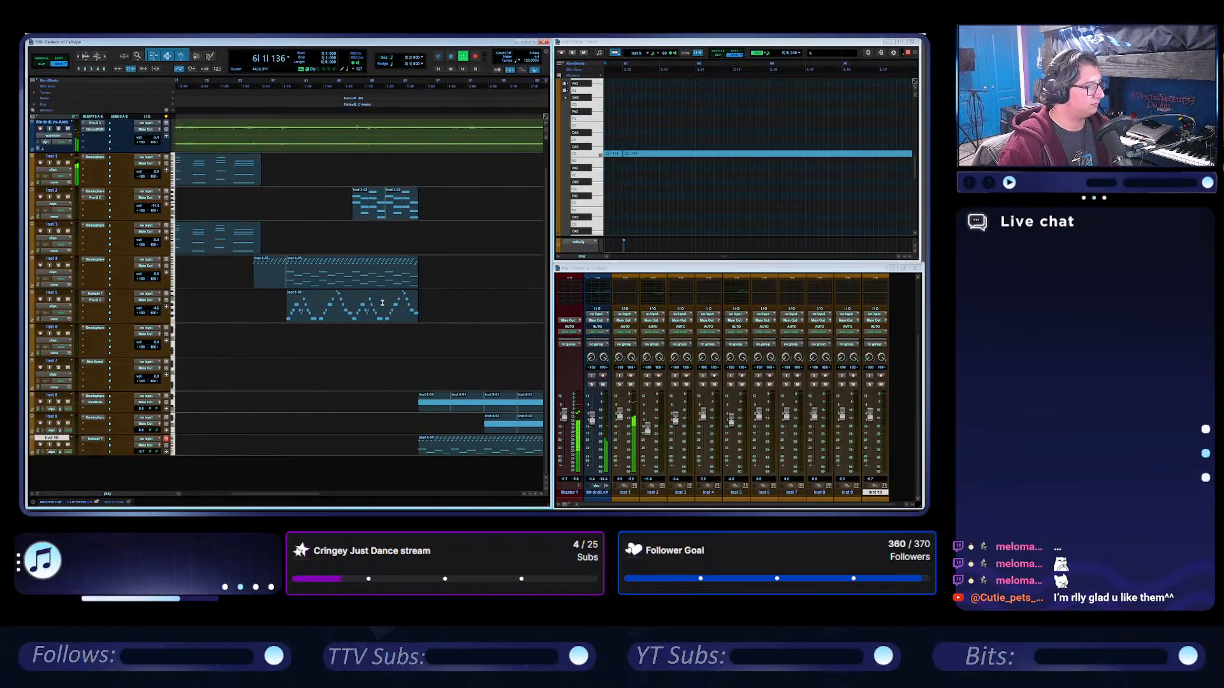
scroll(431, 292, "left", 6)
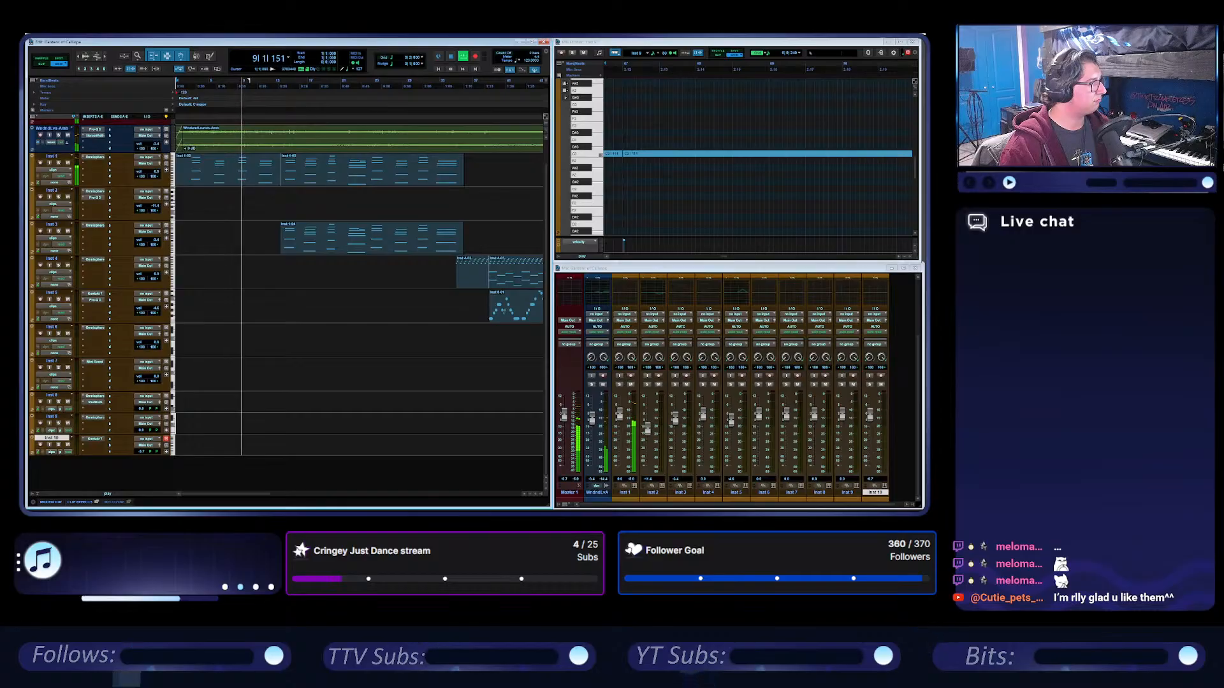
scroll(230, 207, "up", 1)
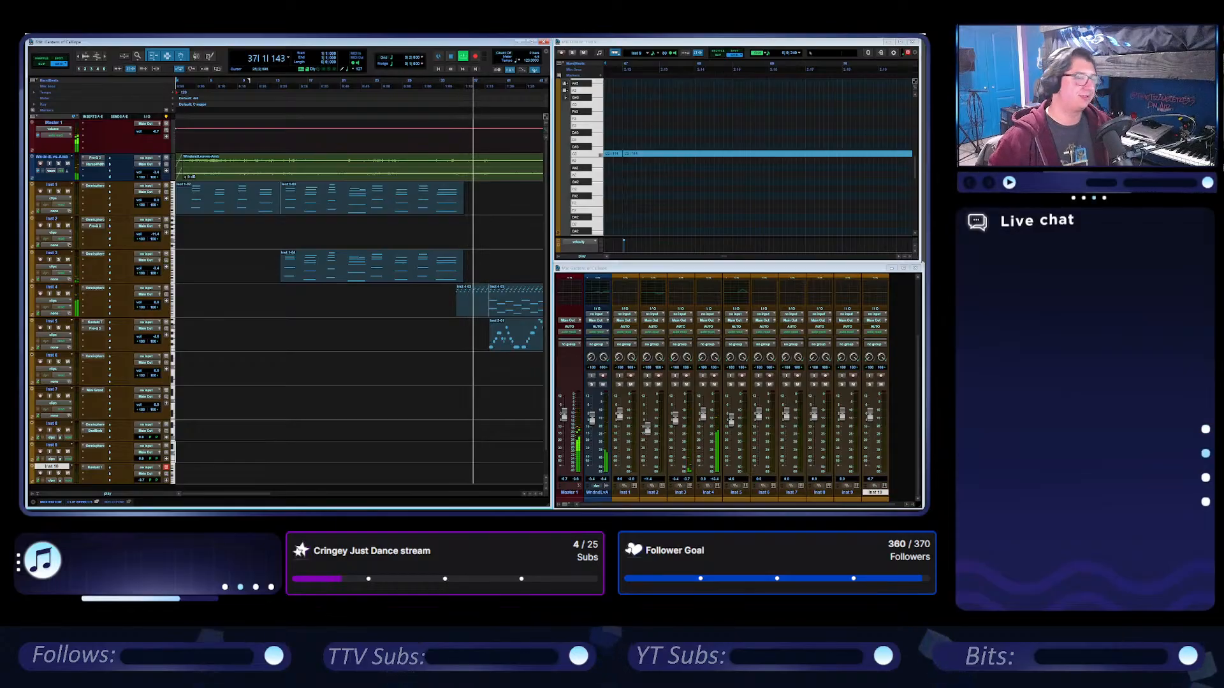
scroll(361, 385, "right", 6)
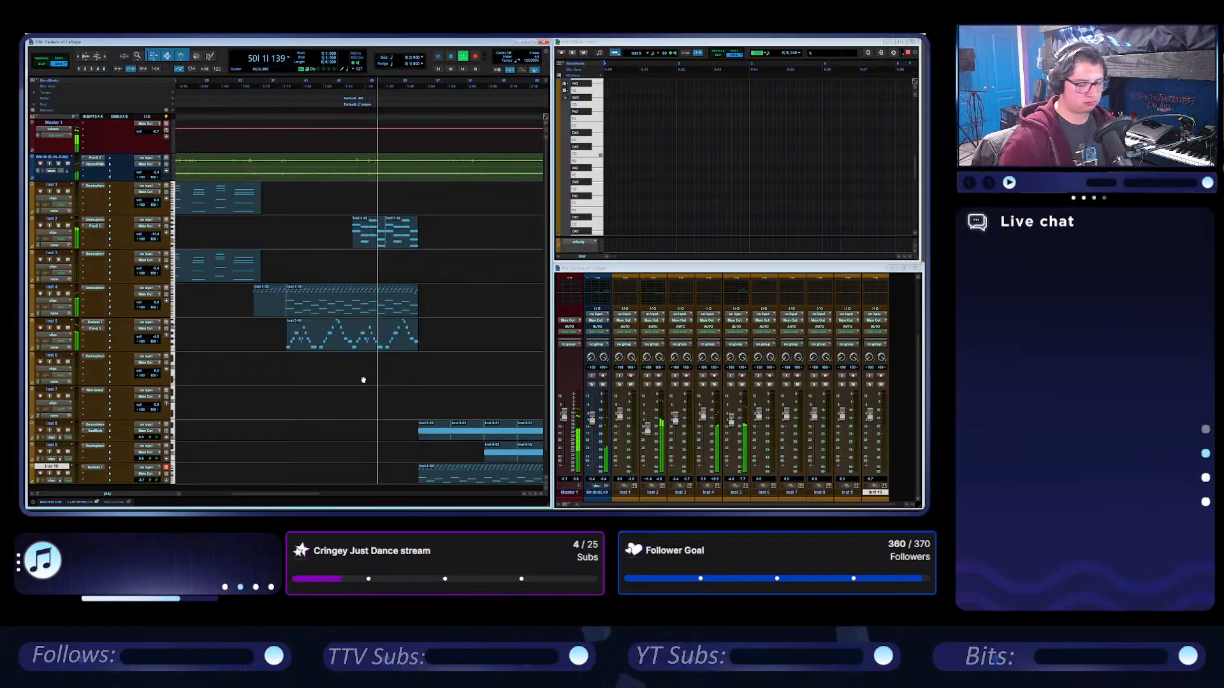
Raise the Inst 2 track's volume slightly during playback, and listen on through the Inst 8 to Inst 10 section before stopping.
left_click(53, 219)
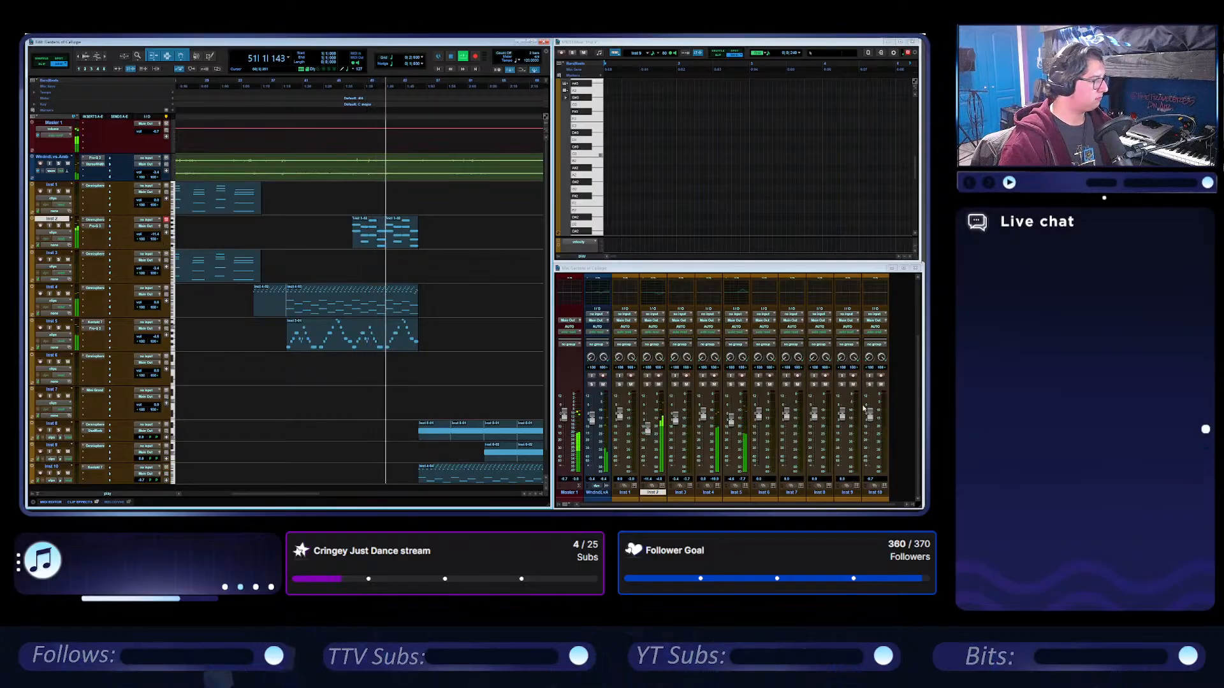
left_click_drag(647, 431, 647, 429)
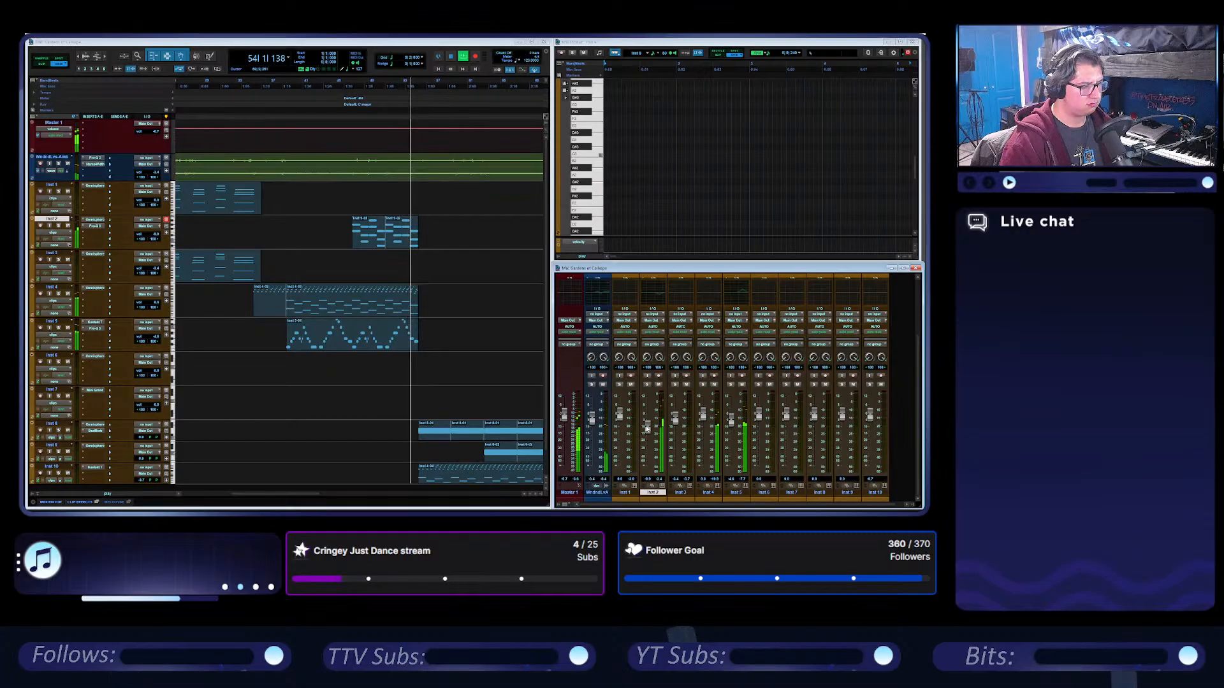
scroll(459, 345, "down", 1)
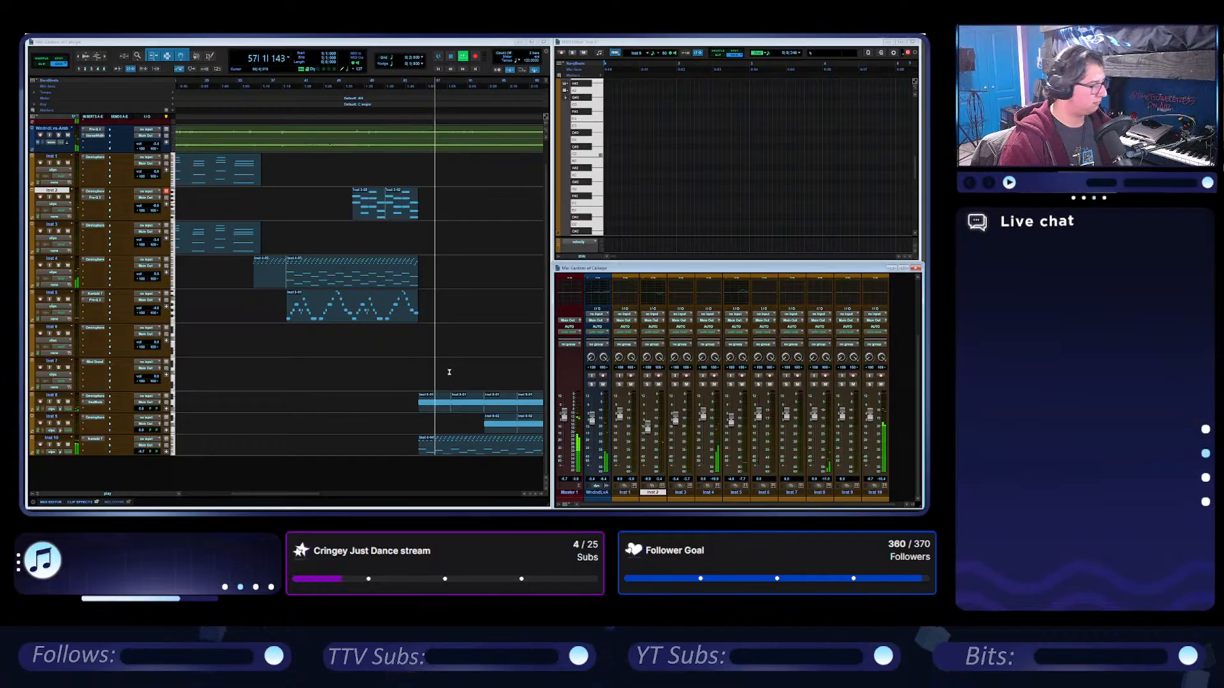
scroll(449, 372, "right", 2)
scroll(451, 369, "up", 1)
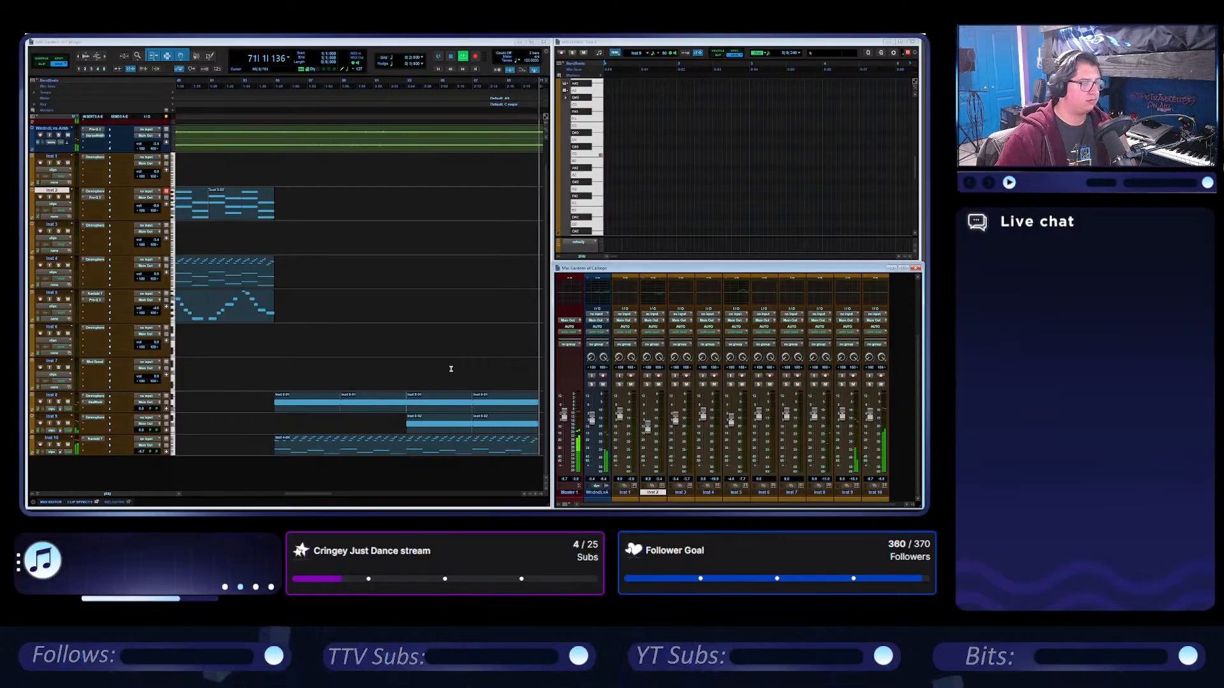
left_click(451, 57)
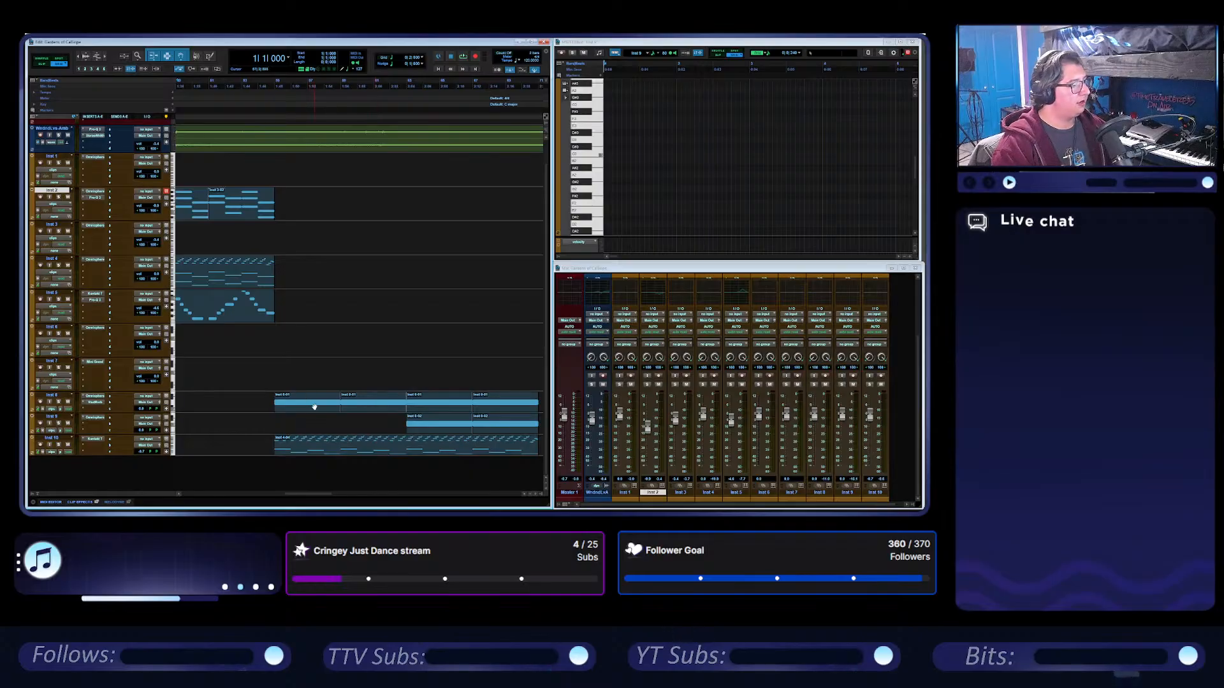
Play the arrangement from bar 39, where the Inst 5 melody clip begins, and stop playback.
scroll(336, 367, "left", 5)
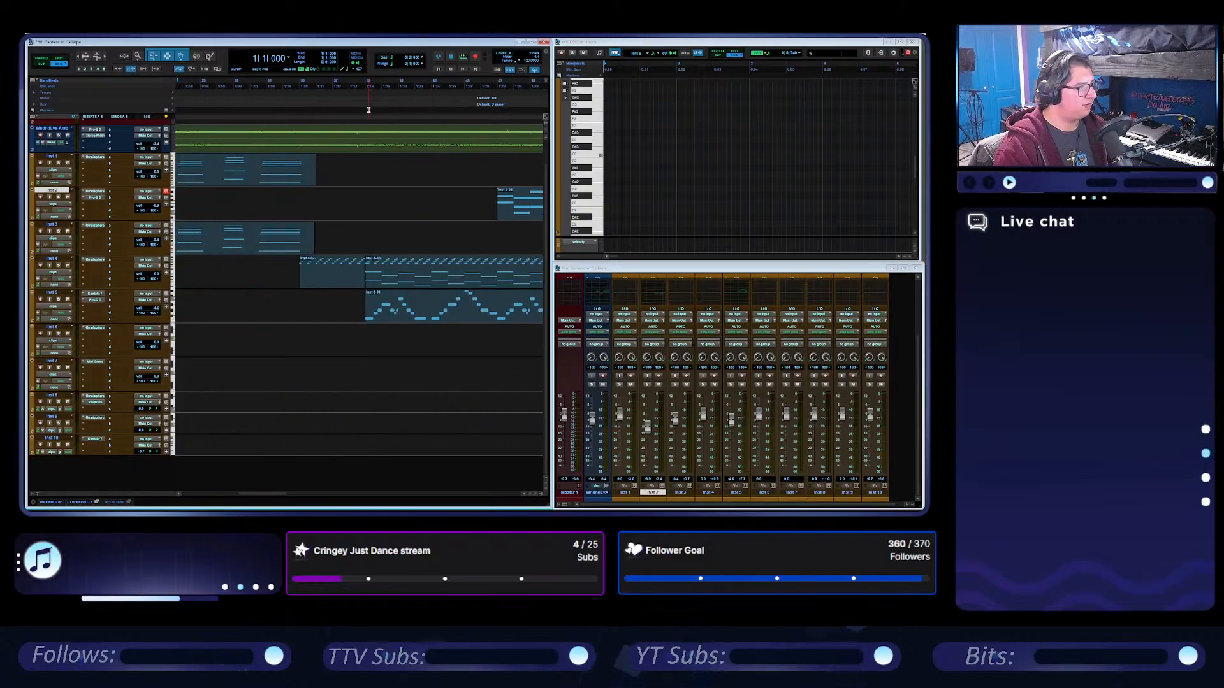
left_click(366, 88)
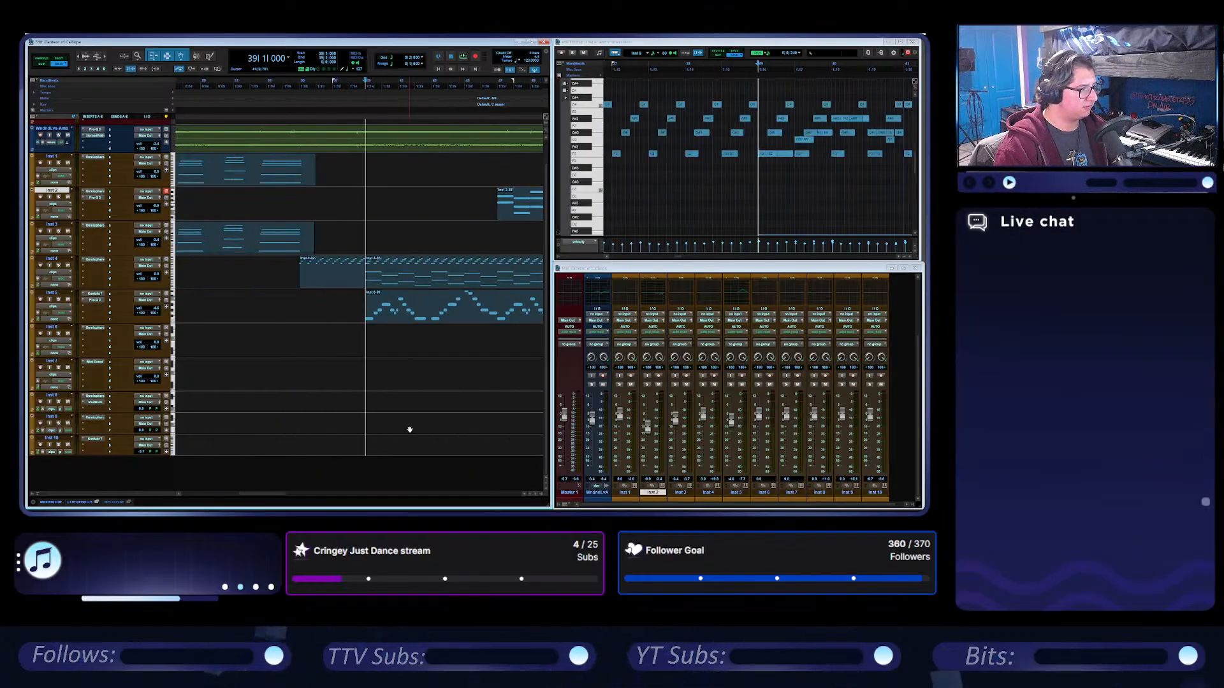
scroll(411, 417, "right", 2)
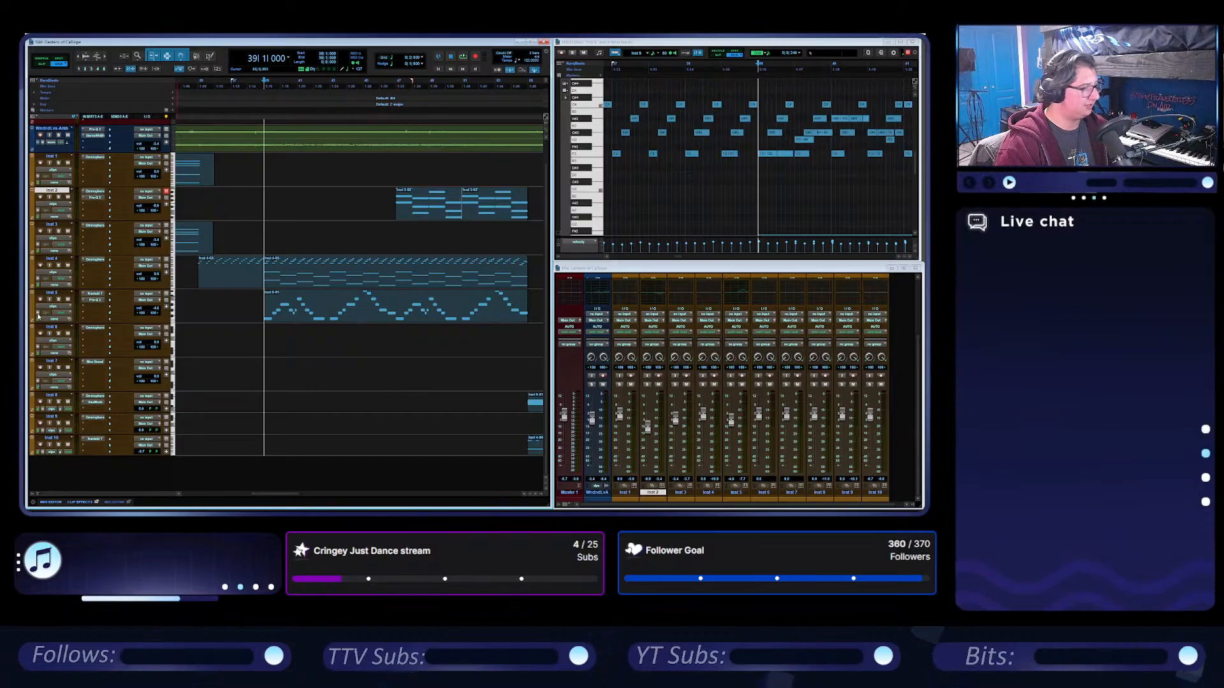
key("space")
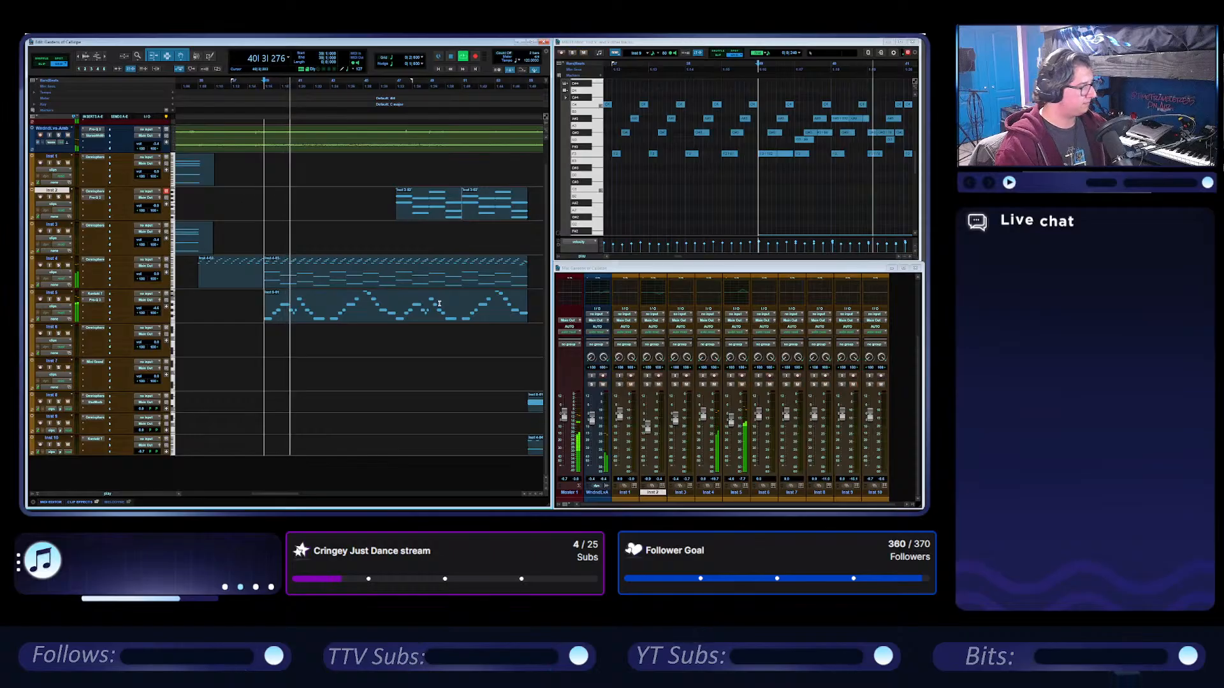
key("space")
Select the first Inst 2 clip at bar 47 and compare it soloed alone and soloed together with Inst 5.
left_click(433, 211)
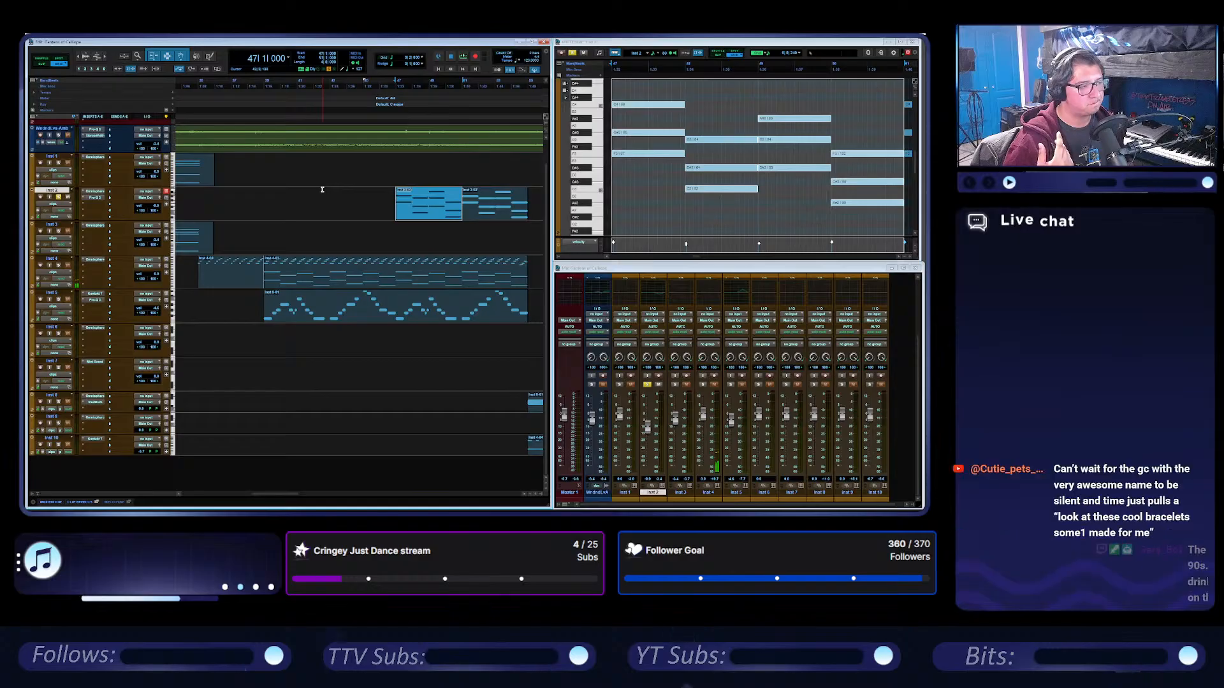
key("space")
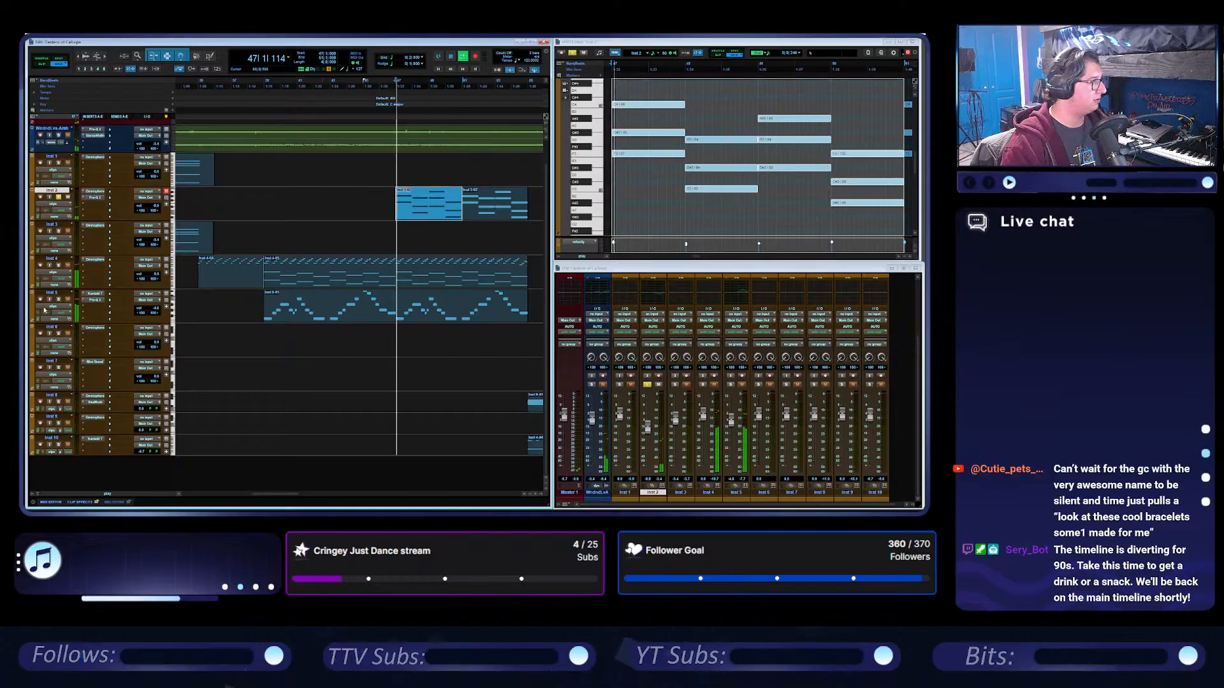
left_click(59, 299)
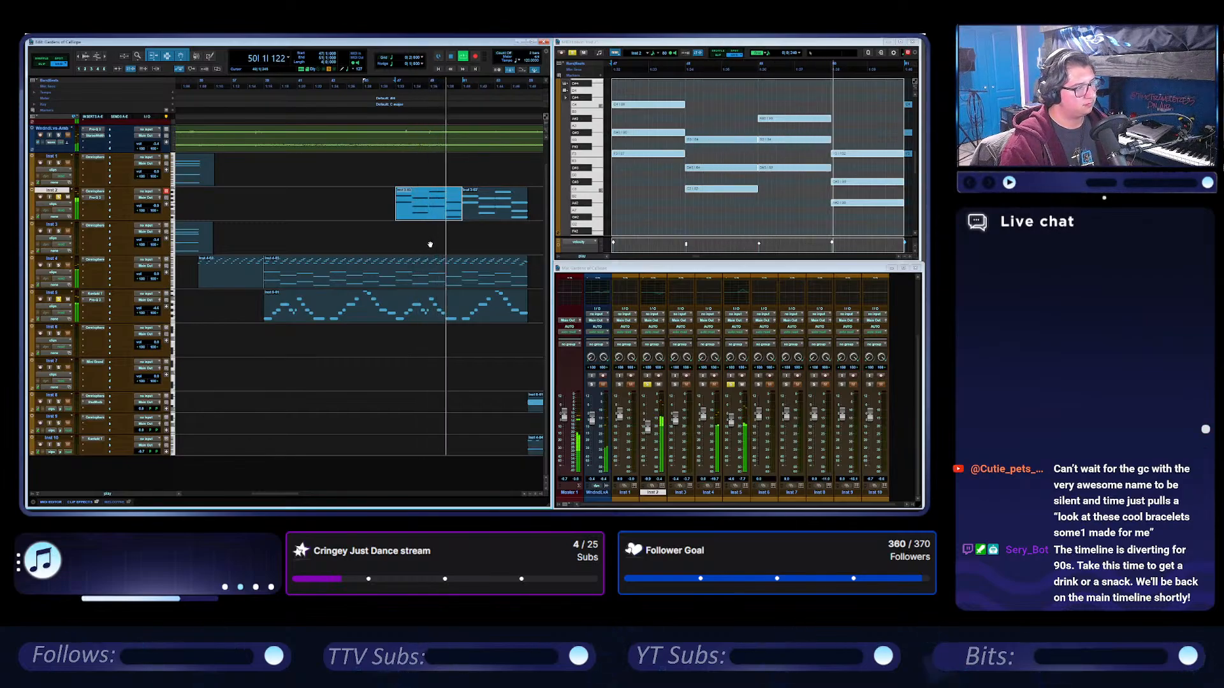
key("space")
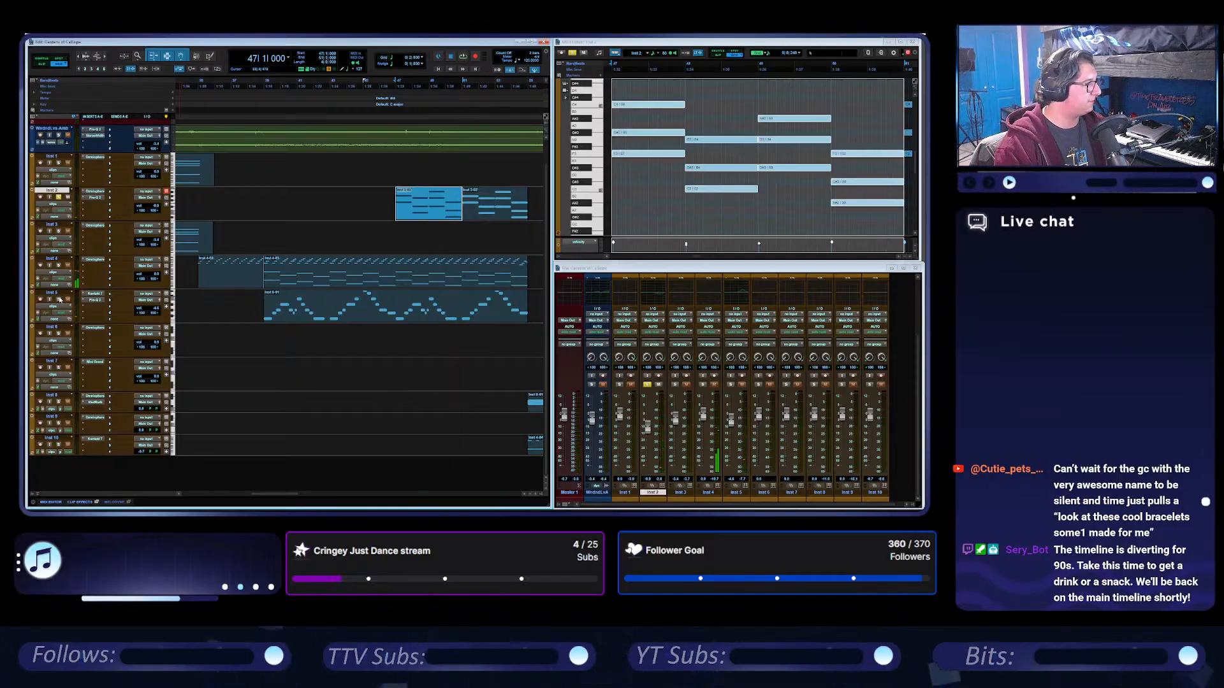
key("space")
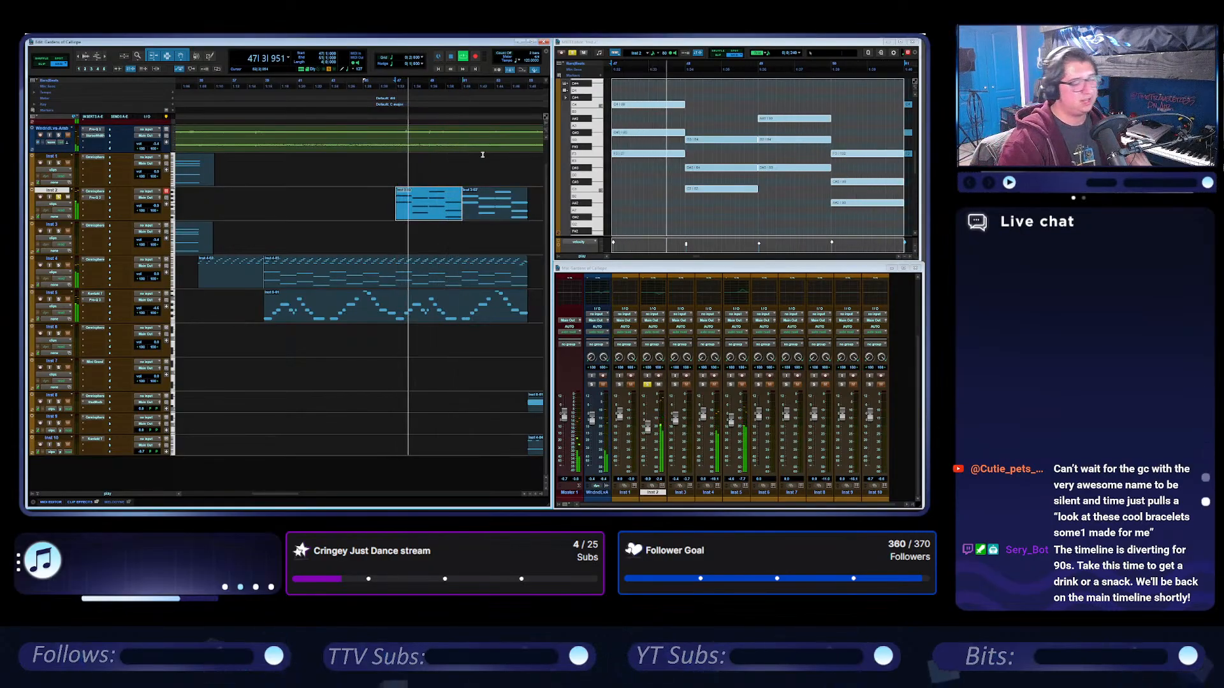
left_click(451, 57)
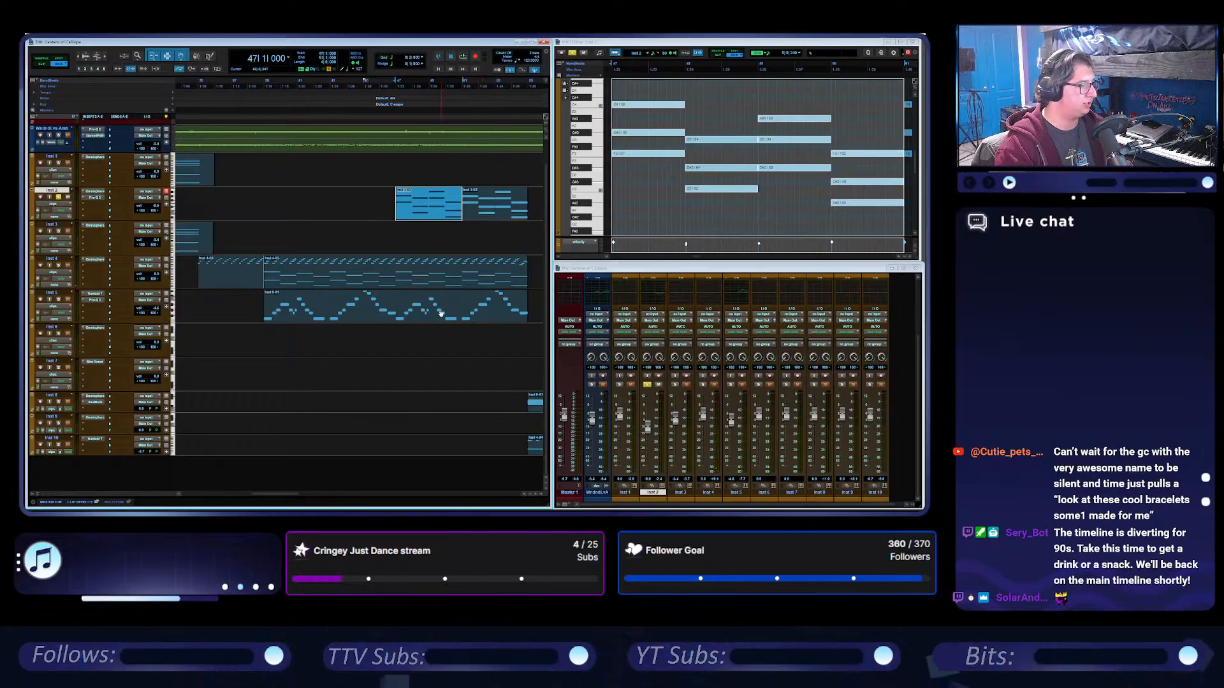
Place the cursor on the Inst 5 clip at bar 47 and listen to the soloed Inst 2 and Inst 5 tracks together.
left_click(397, 295)
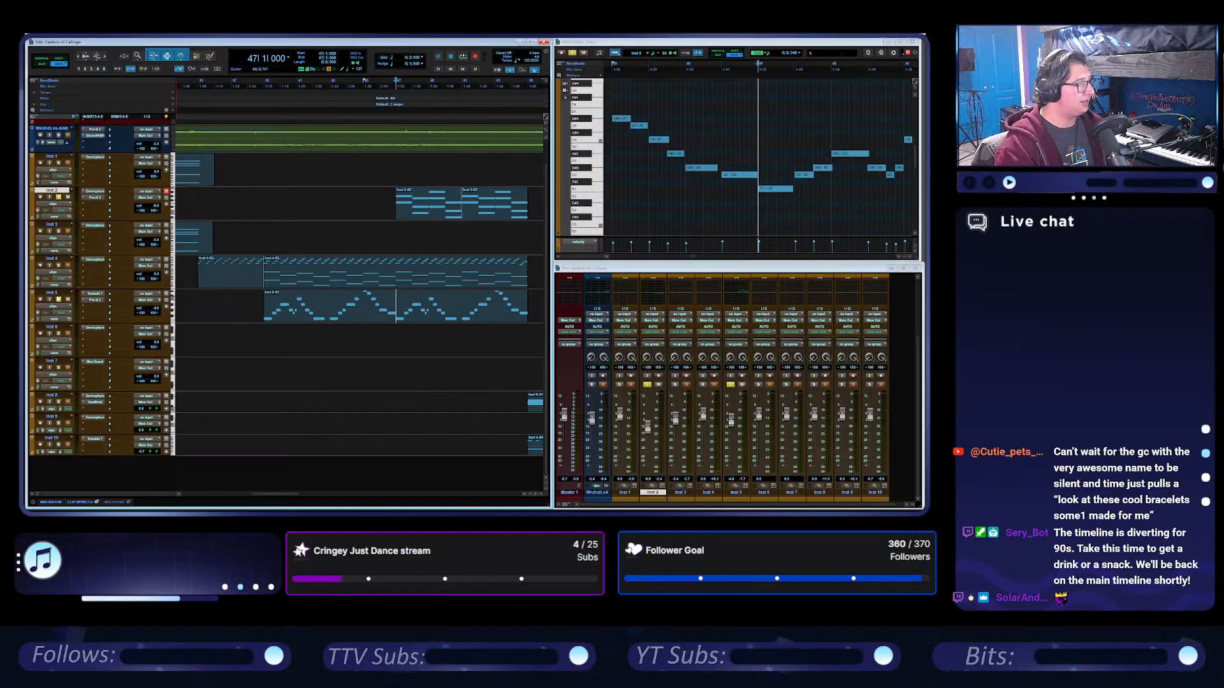
key("space")
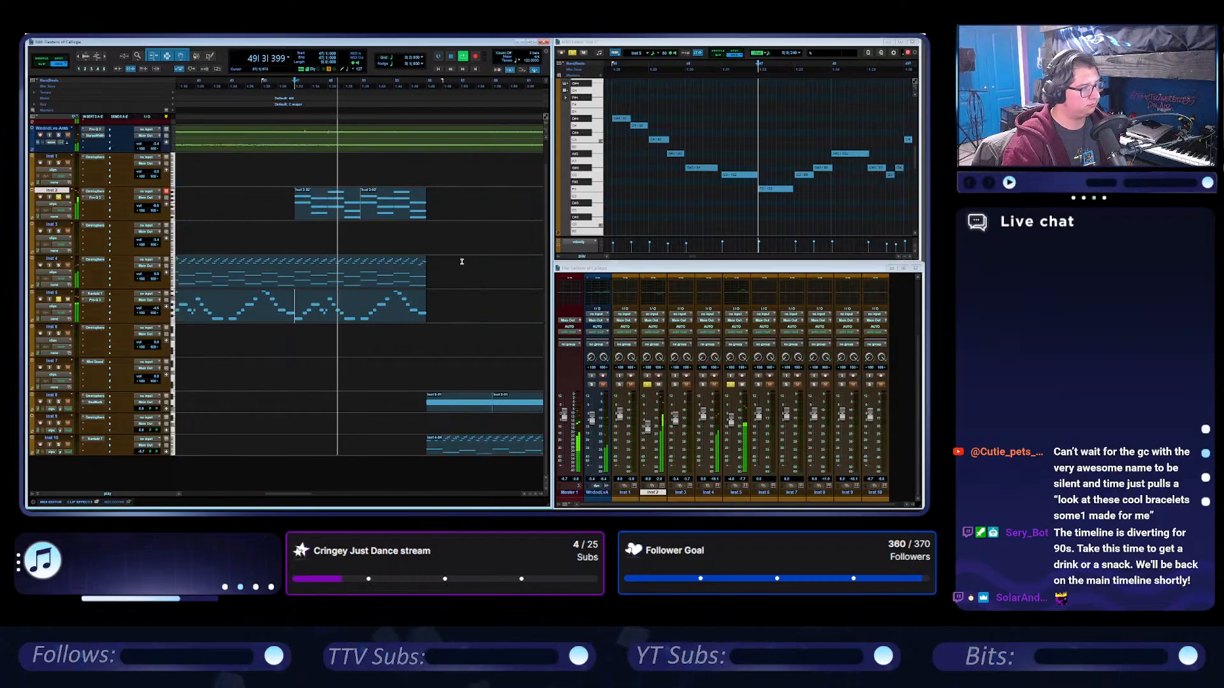
key("space")
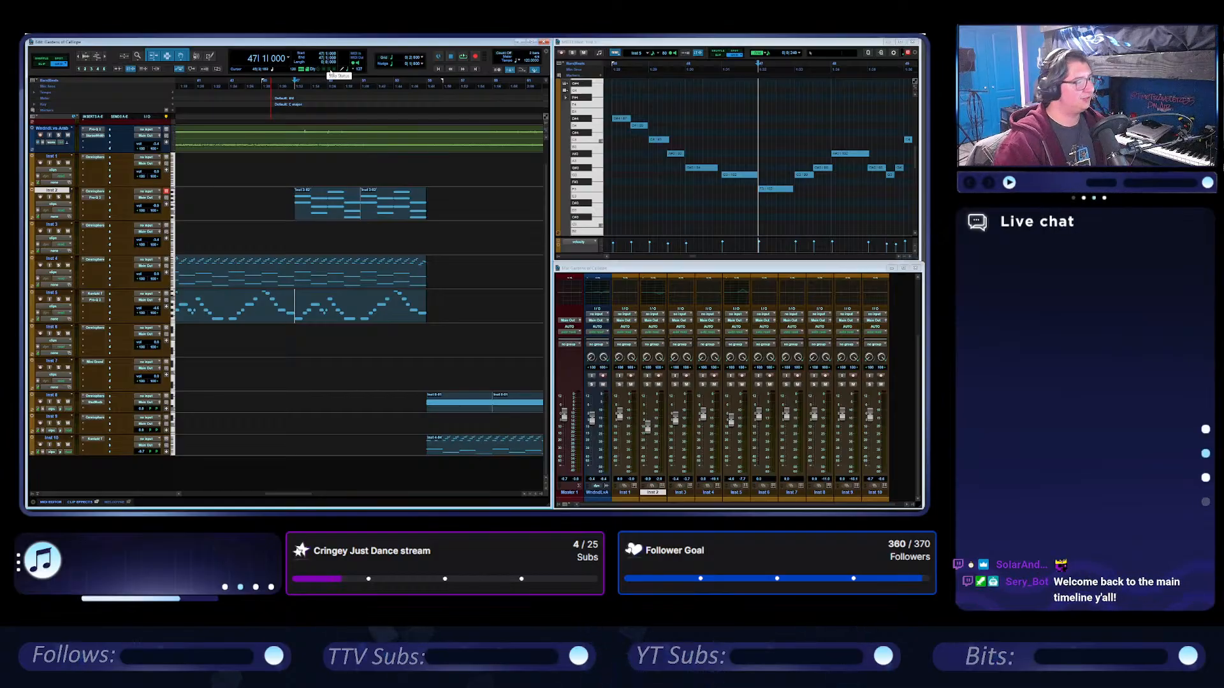
During playback from bar 47, solo the audio track above Inst 1 and open its FabFilter Pro-Q 3 equalizer.
left_click(463, 58)
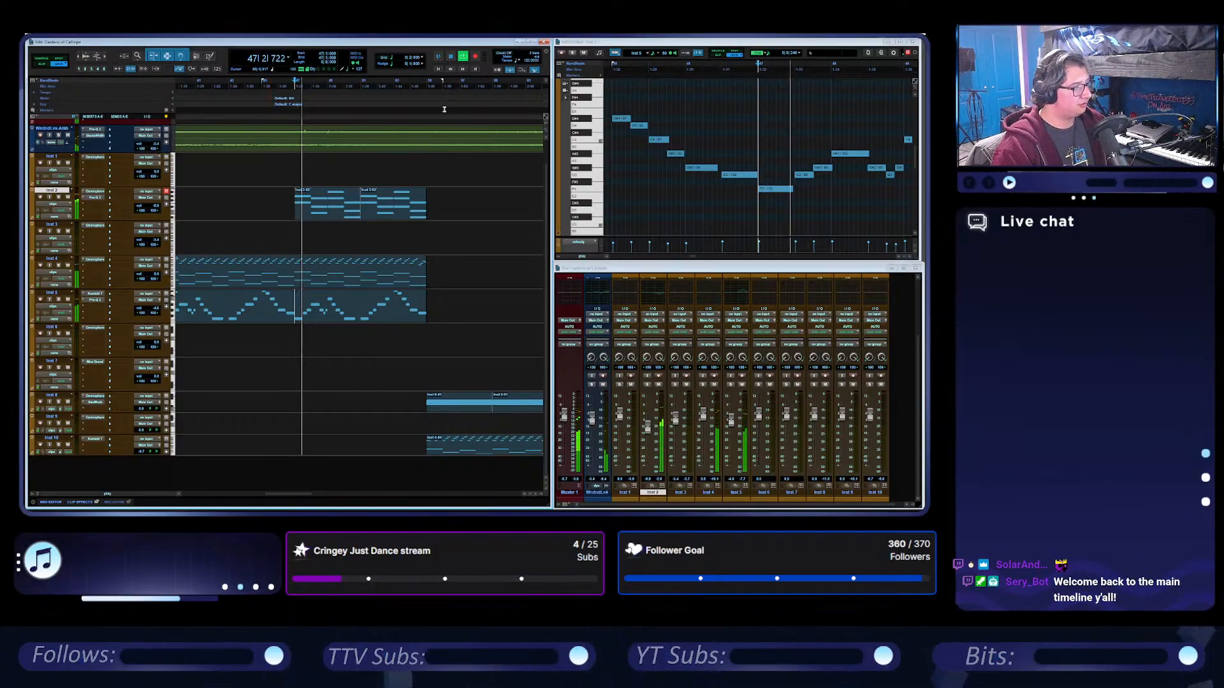
scroll(399, 364, "right", 1)
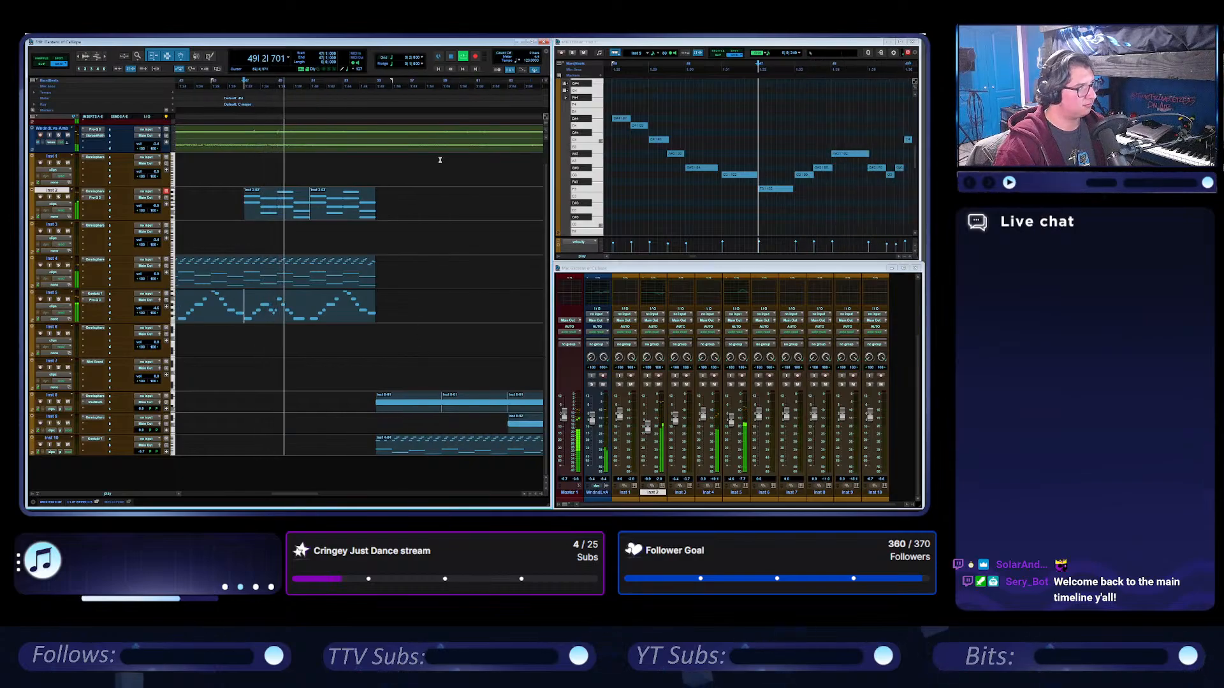
left_click(59, 135)
left_click(95, 130)
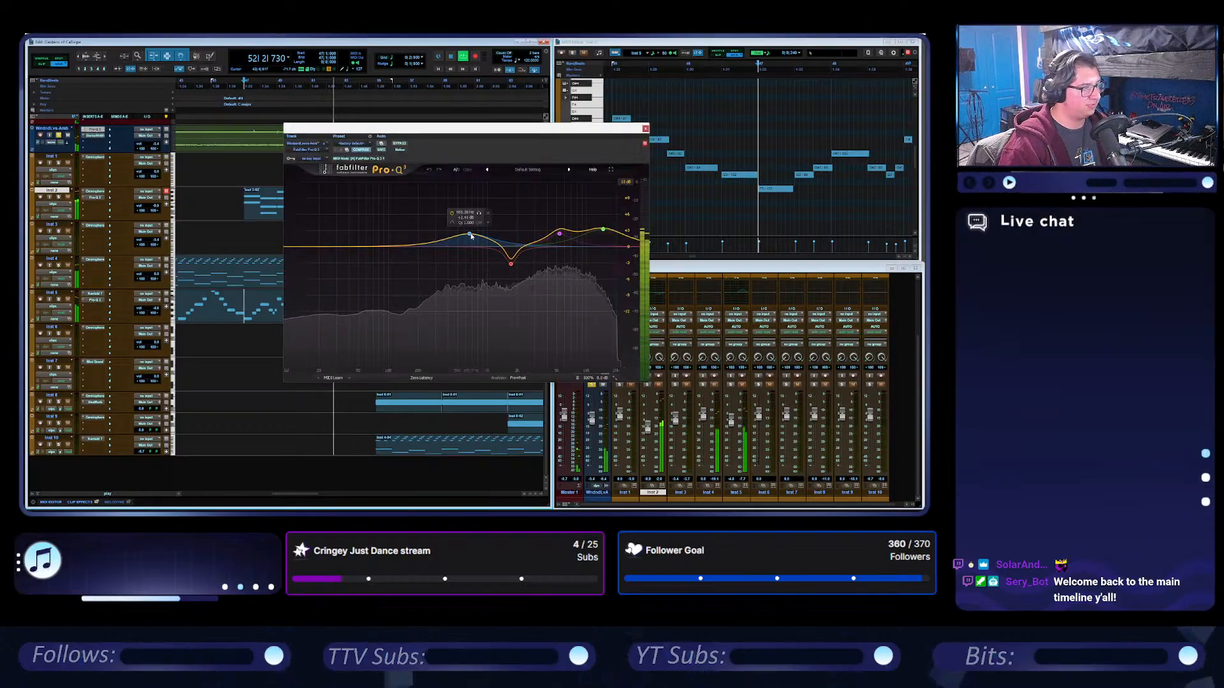
Raise the gain of the green high-frequency band in Pro-Q 3 and narrow its bandwidth.
left_click(562, 234)
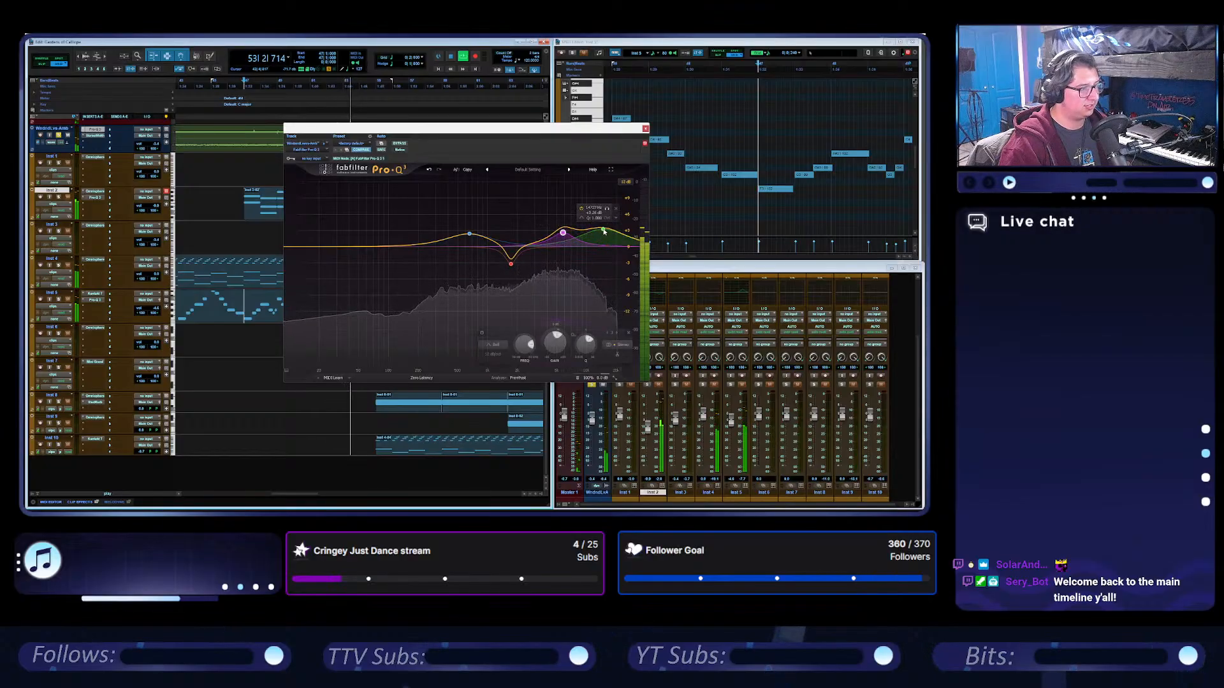
left_click_drag(603, 229, 605, 222)
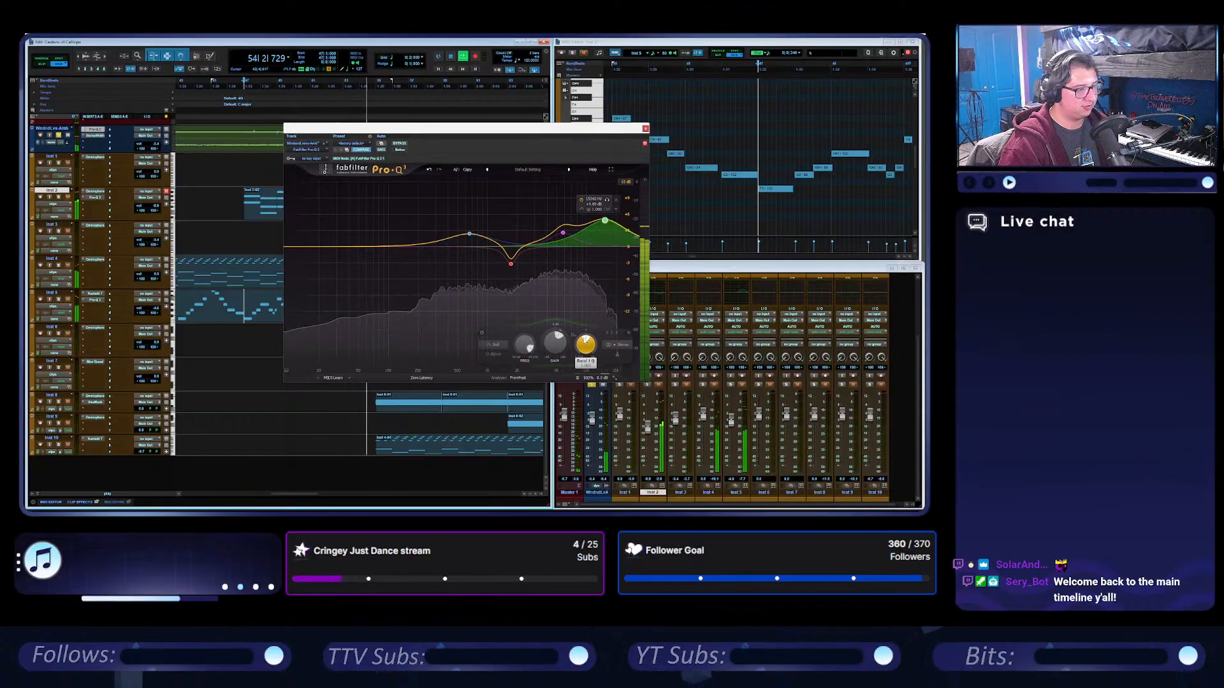
left_click_drag(586, 345, 586, 332)
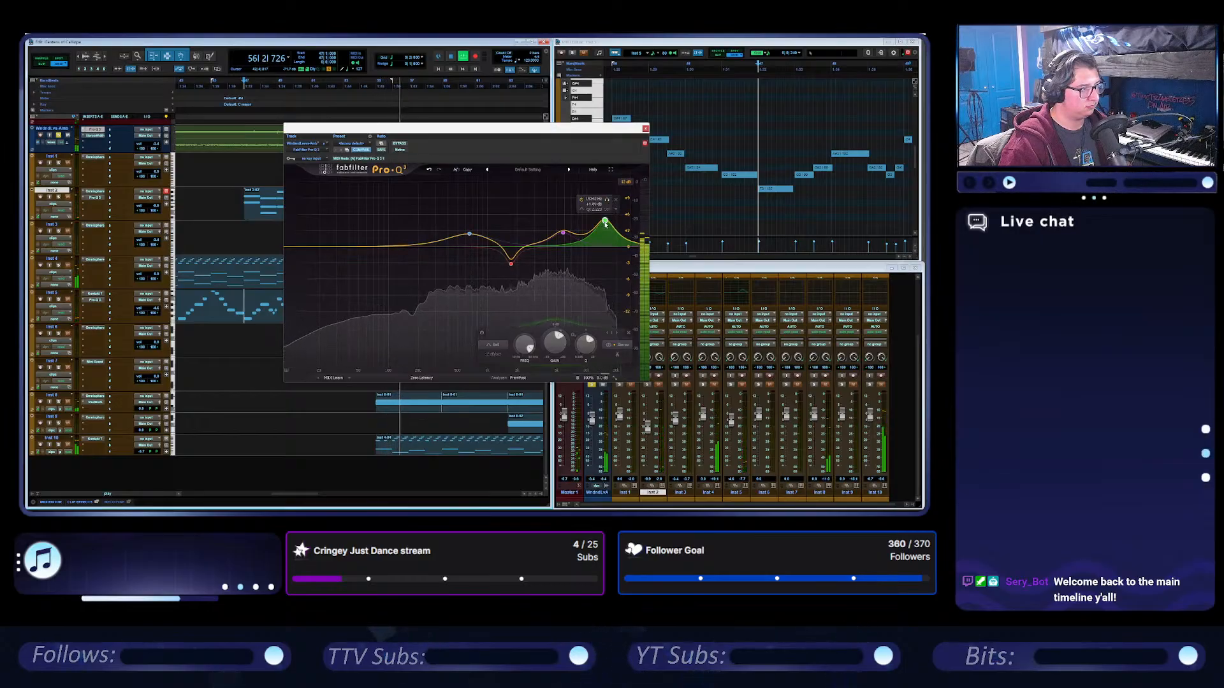
Raise the green high-frequency band's gain slightly further in Pro-Q 3, close the equalizer, and unsolo the audio track.
left_click_drag(605, 223, 603, 219)
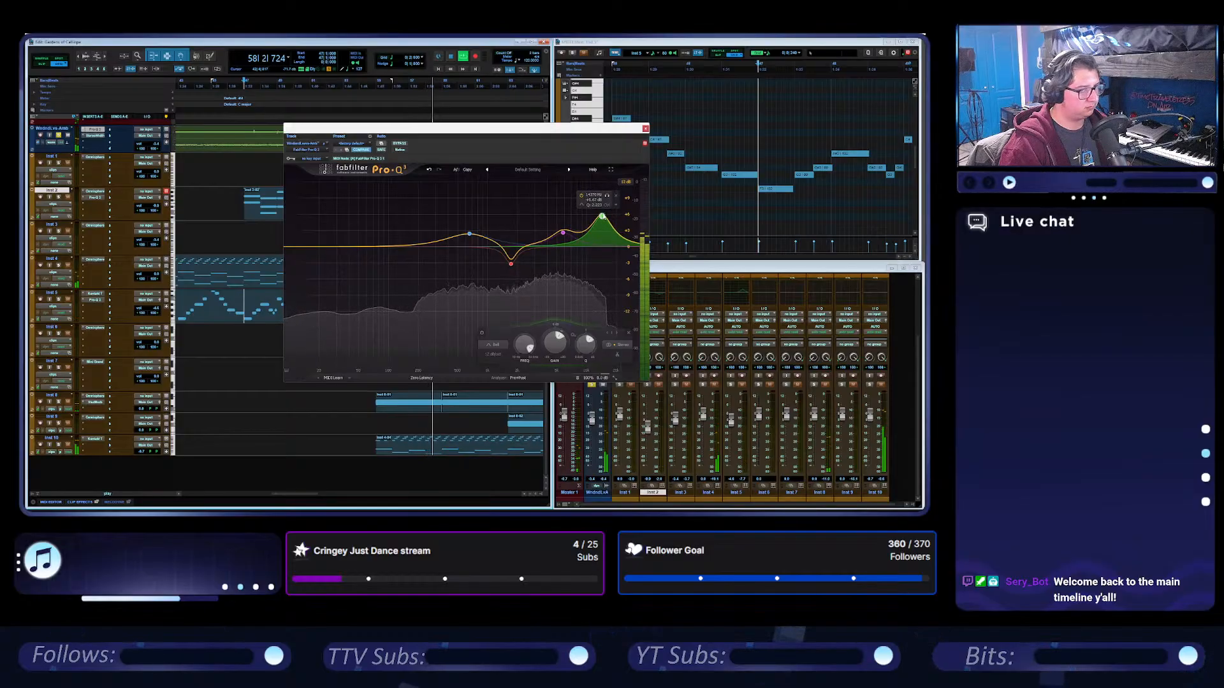
left_click(645, 128)
left_click(58, 135)
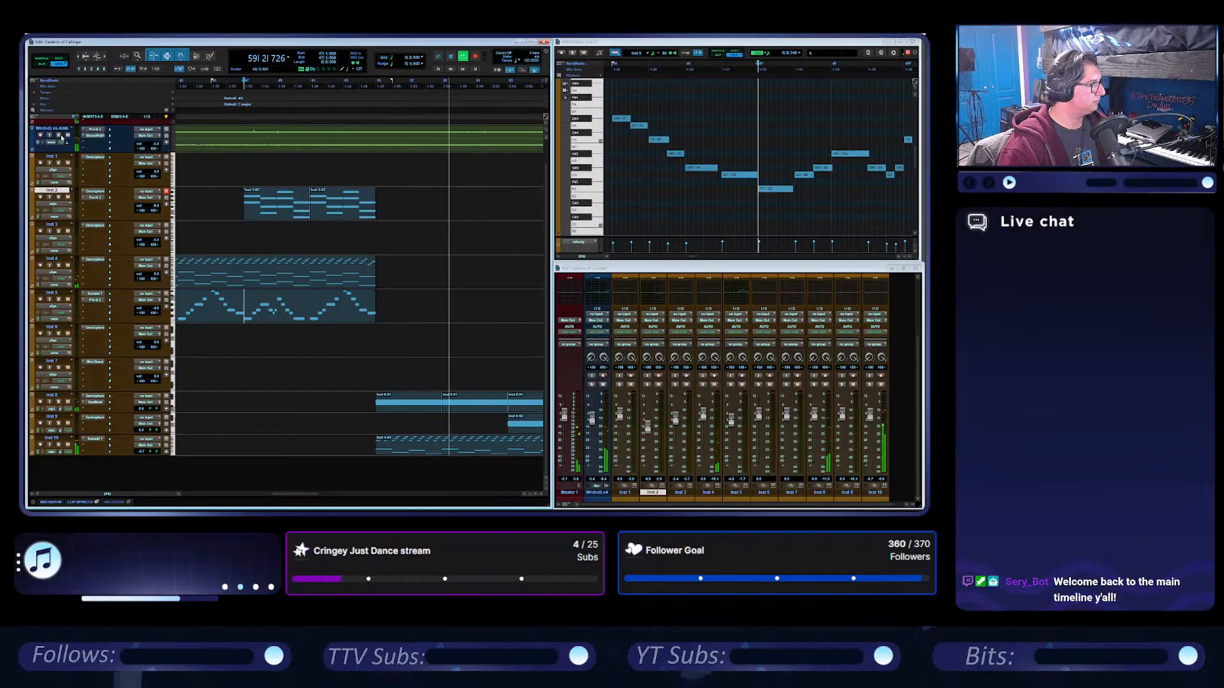
Solo Inst 8 and play the arrangement from bar 55.
scroll(368, 223, "right", 3)
left_click(58, 402)
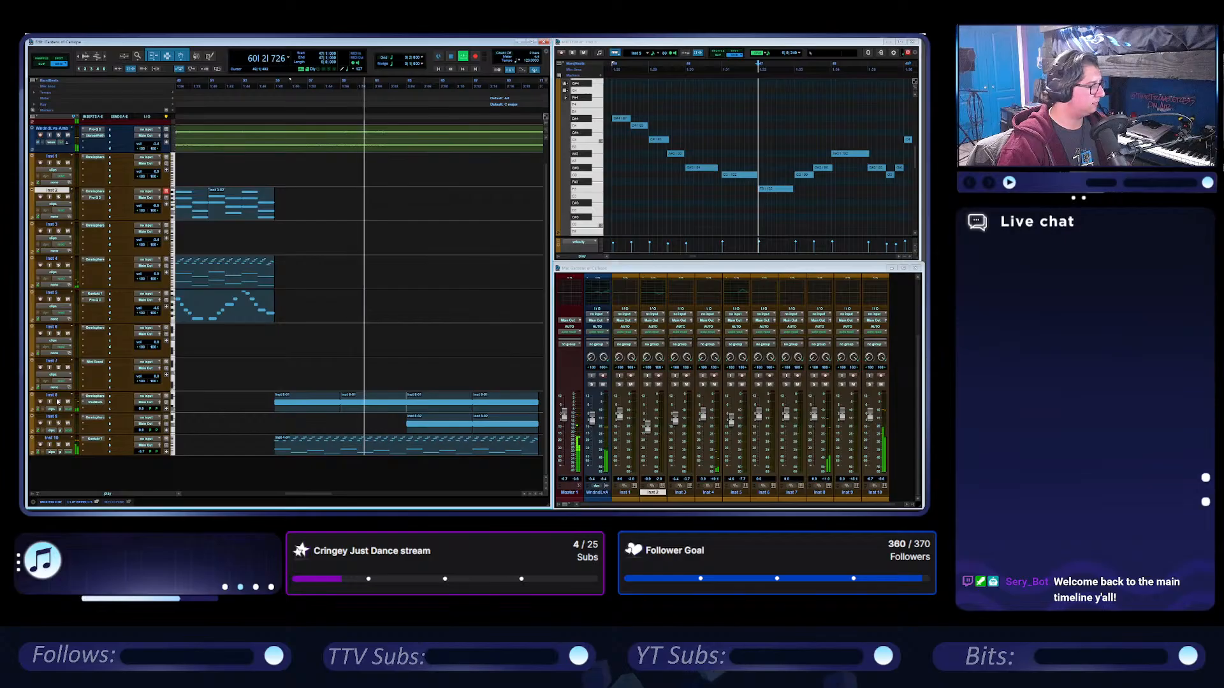
left_click(275, 82)
key("space")
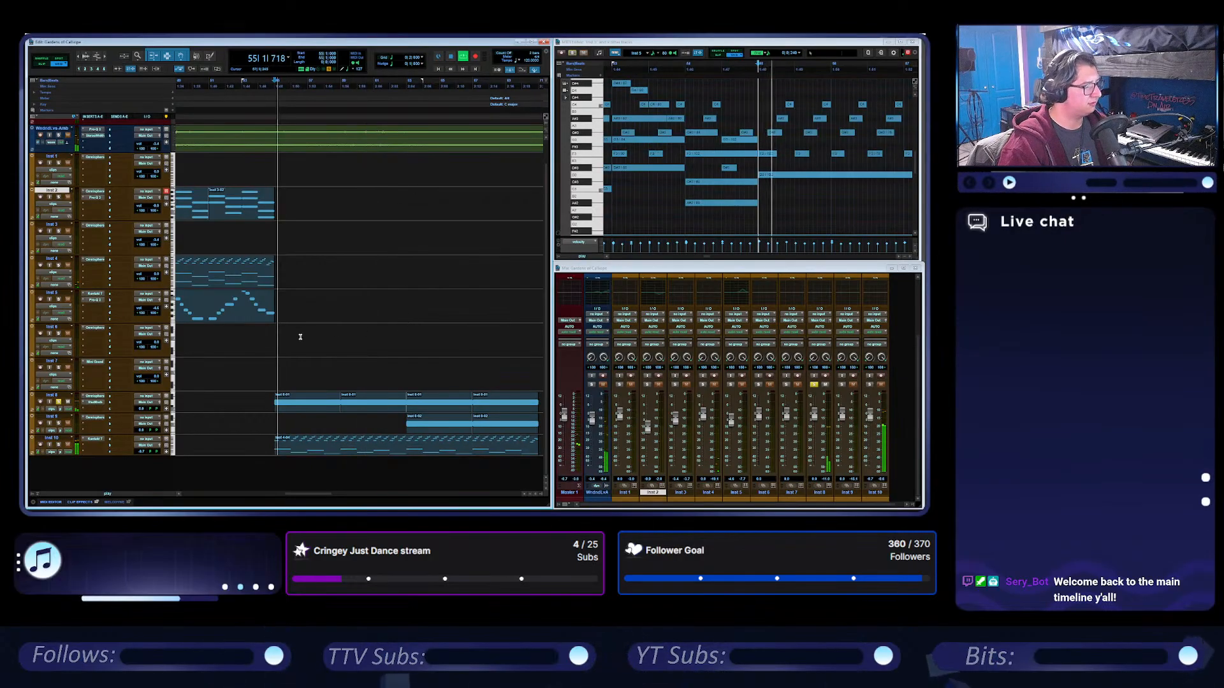
Check the Omnisphere patch on Inst 8 during playback, close the plugin, and stop playback.
left_click(94, 397)
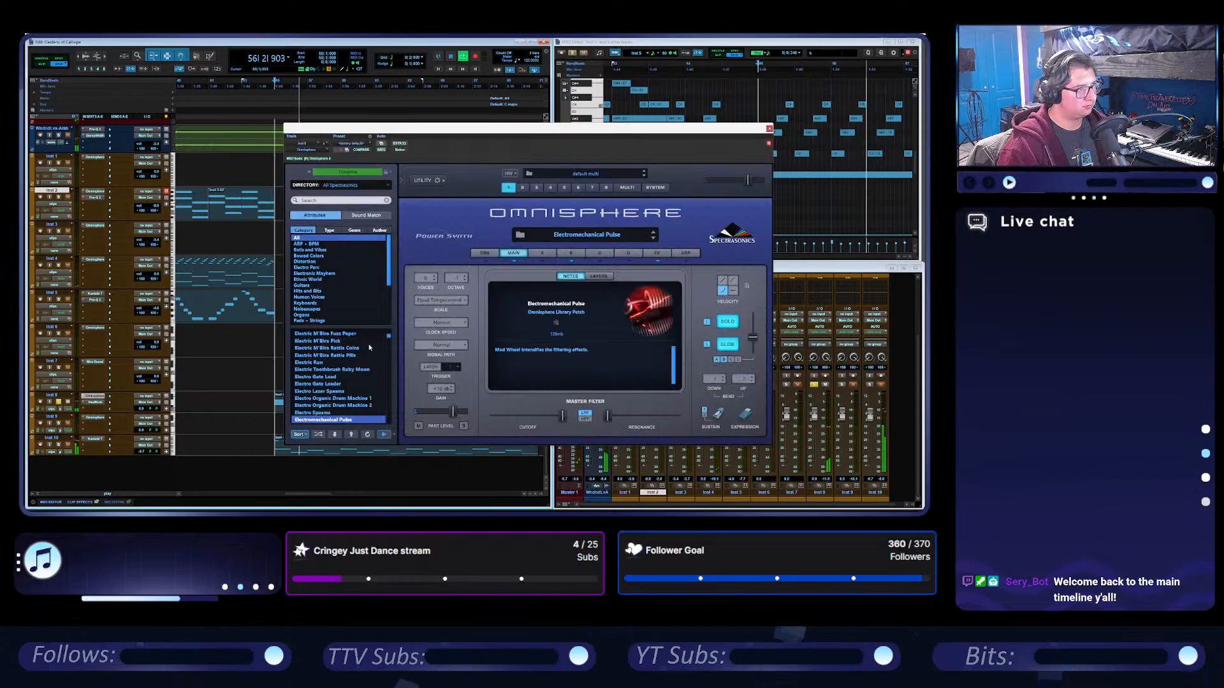
left_click_drag(664, 131, 625, 125)
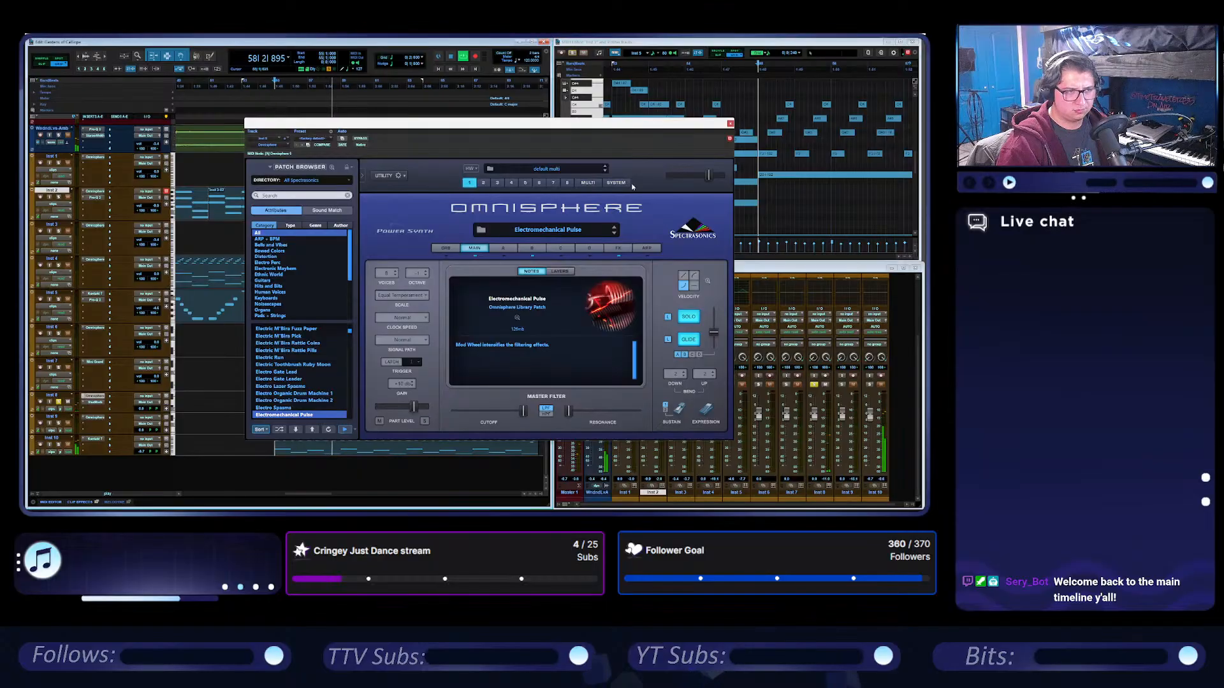
left_click(730, 124)
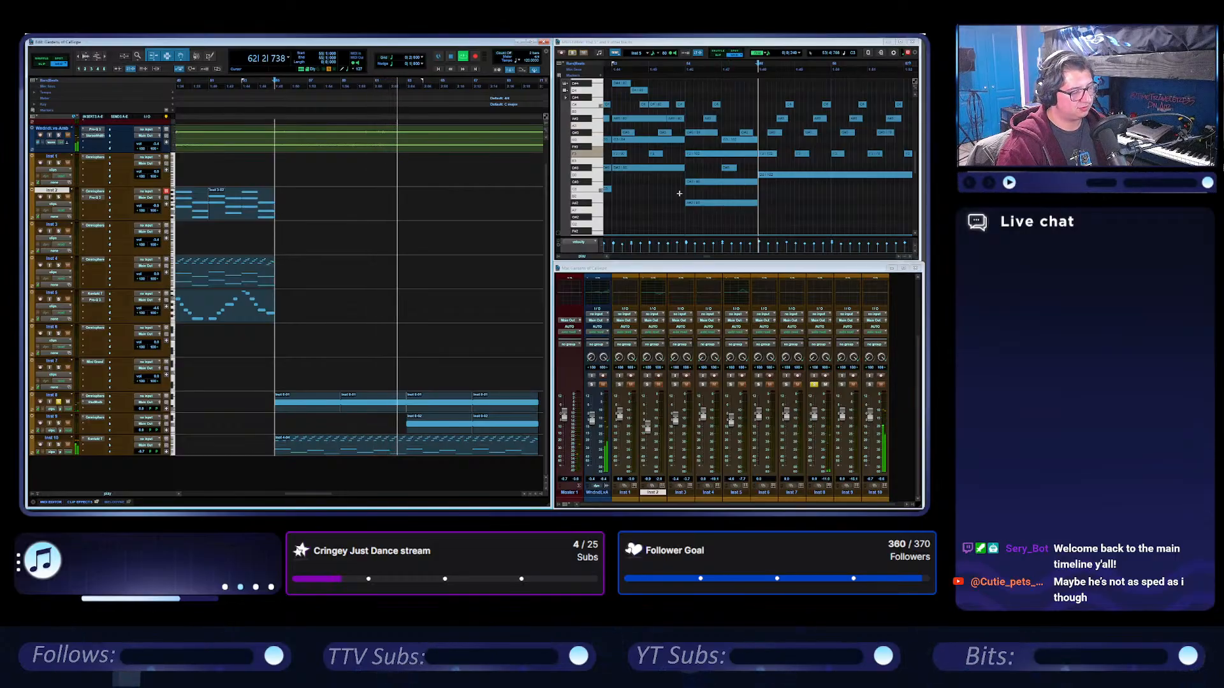
key("space")
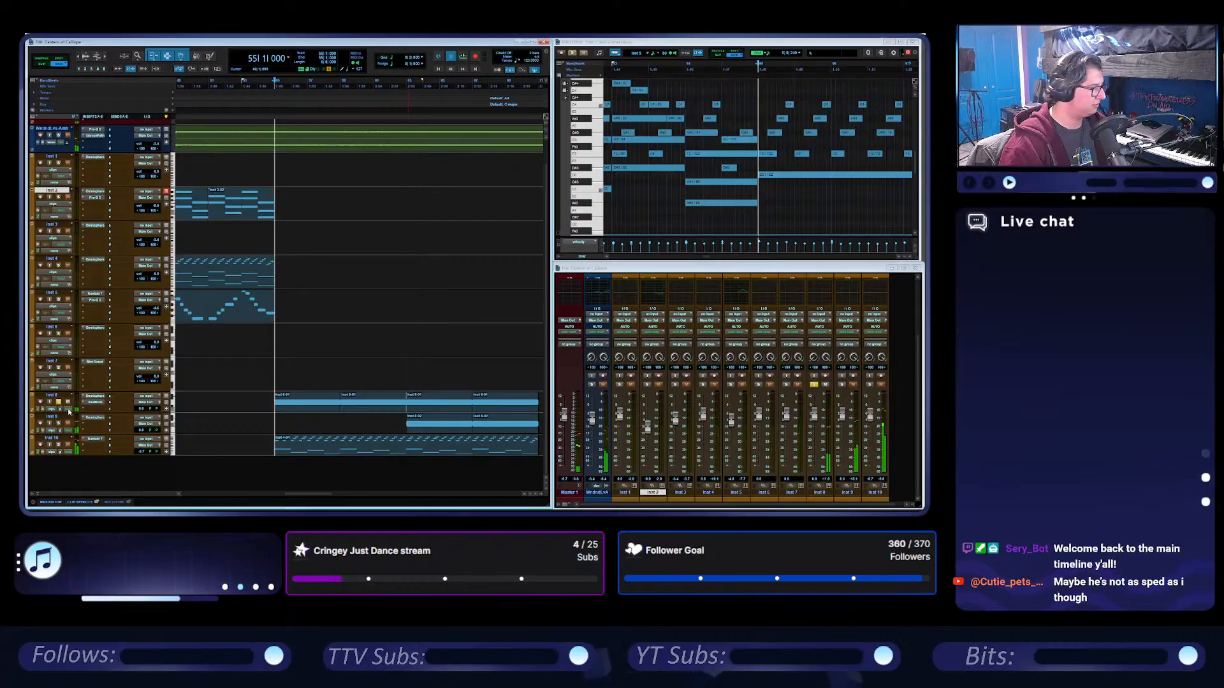
Listen to the soloed Inst 9 clip at bar 63 and inspect the arpeggiator page of its Omnisphere patch.
left_click(436, 432)
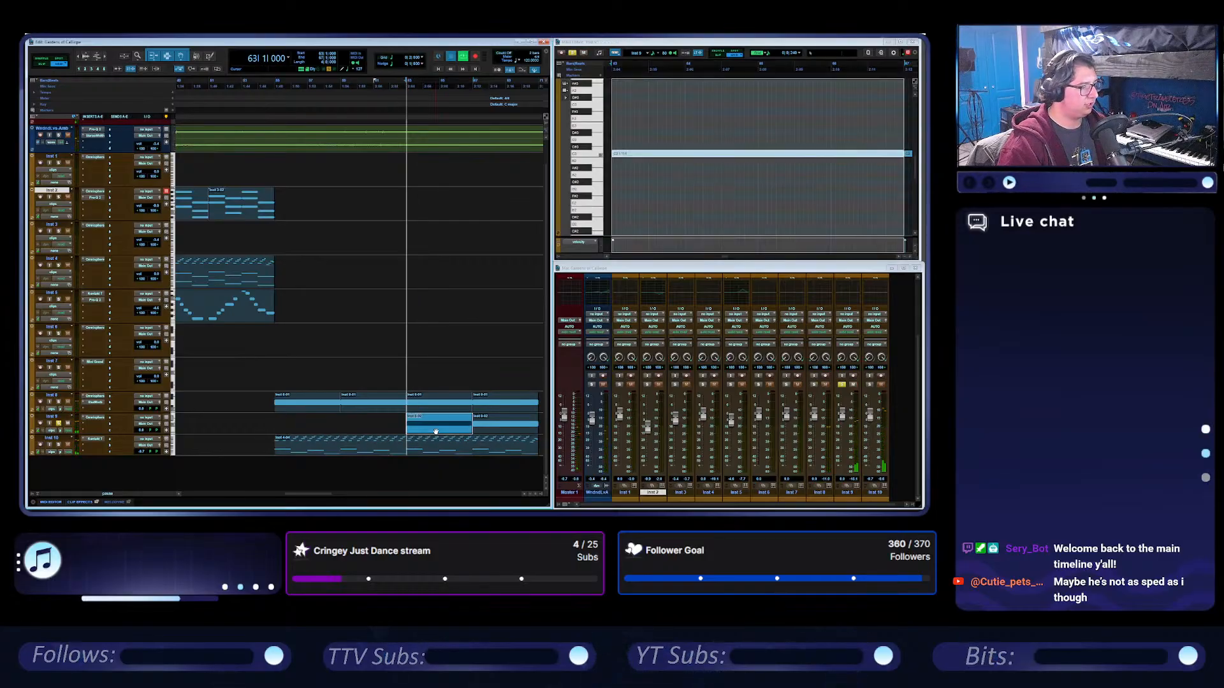
key("space")
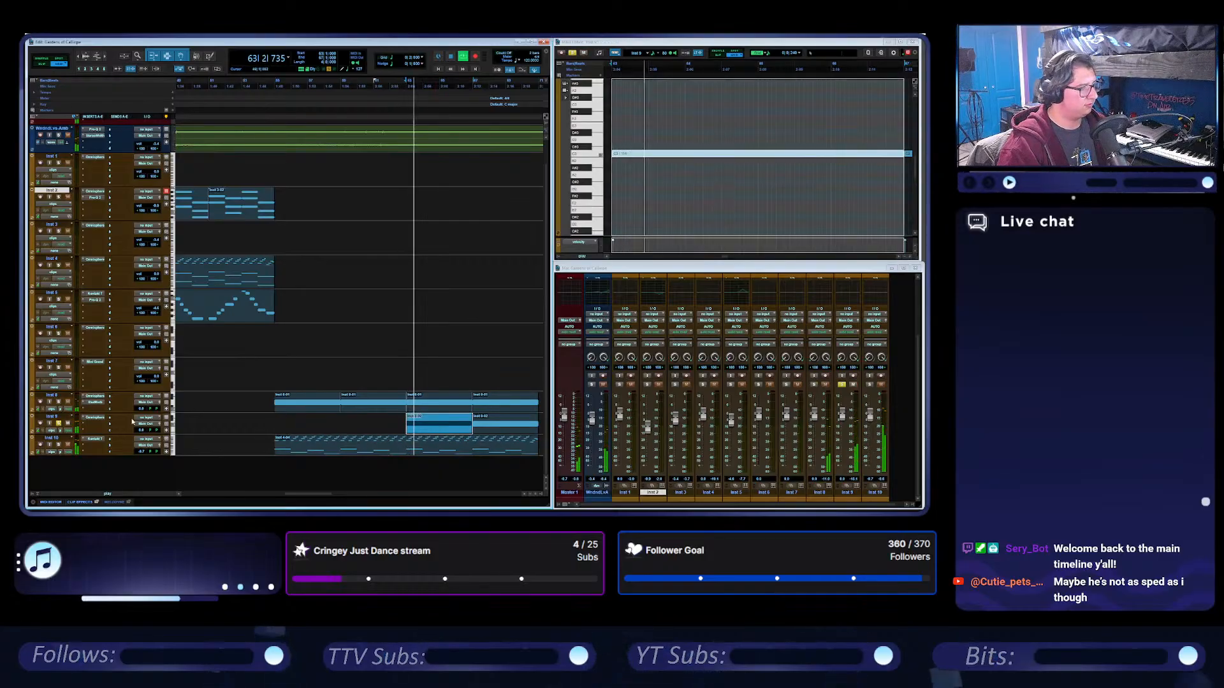
double_click(99, 417)
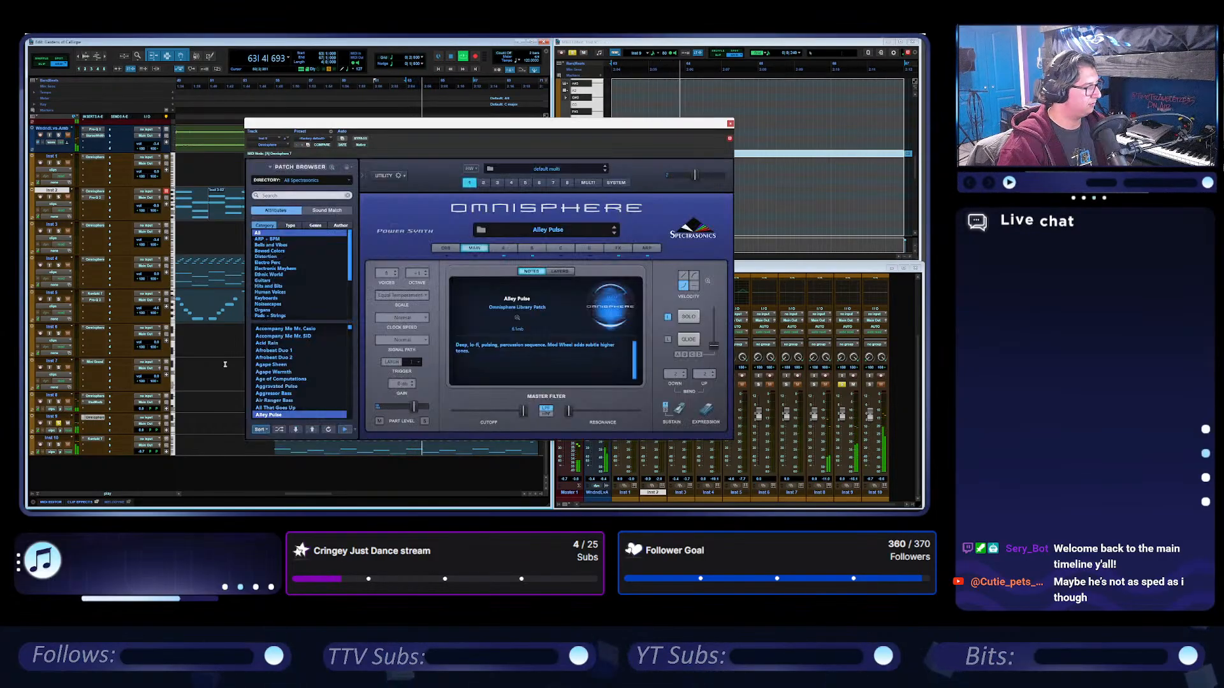
left_click(646, 248)
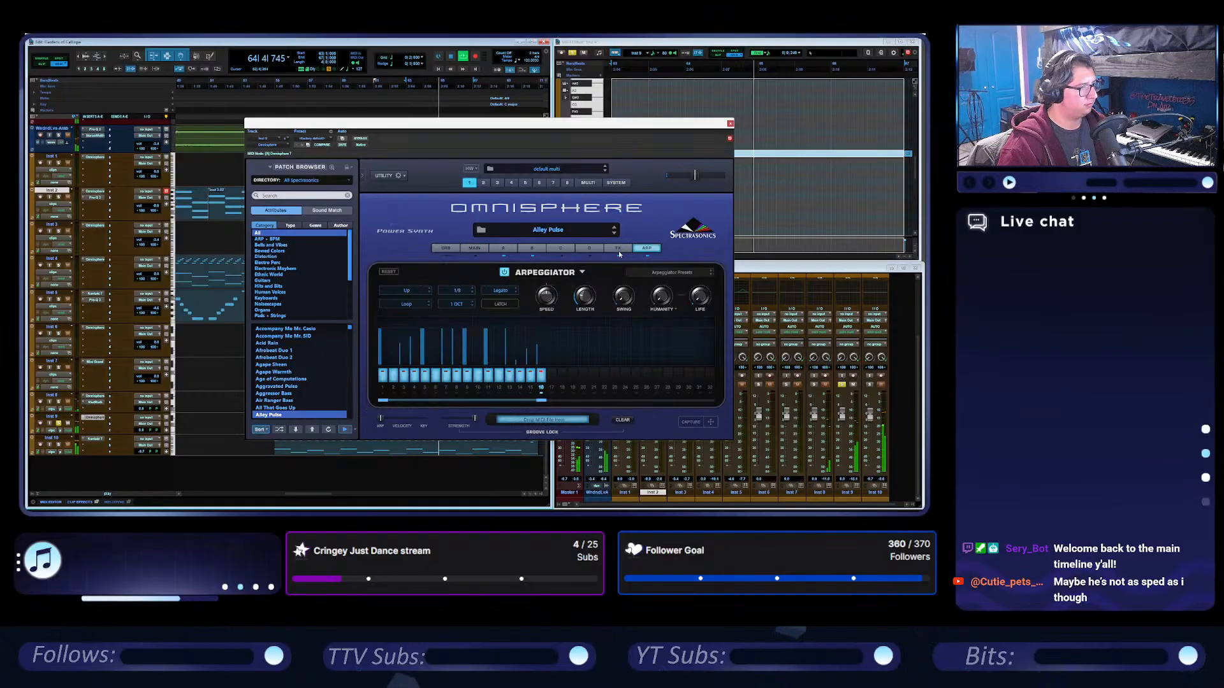
left_click_drag(602, 128, 445, 130)
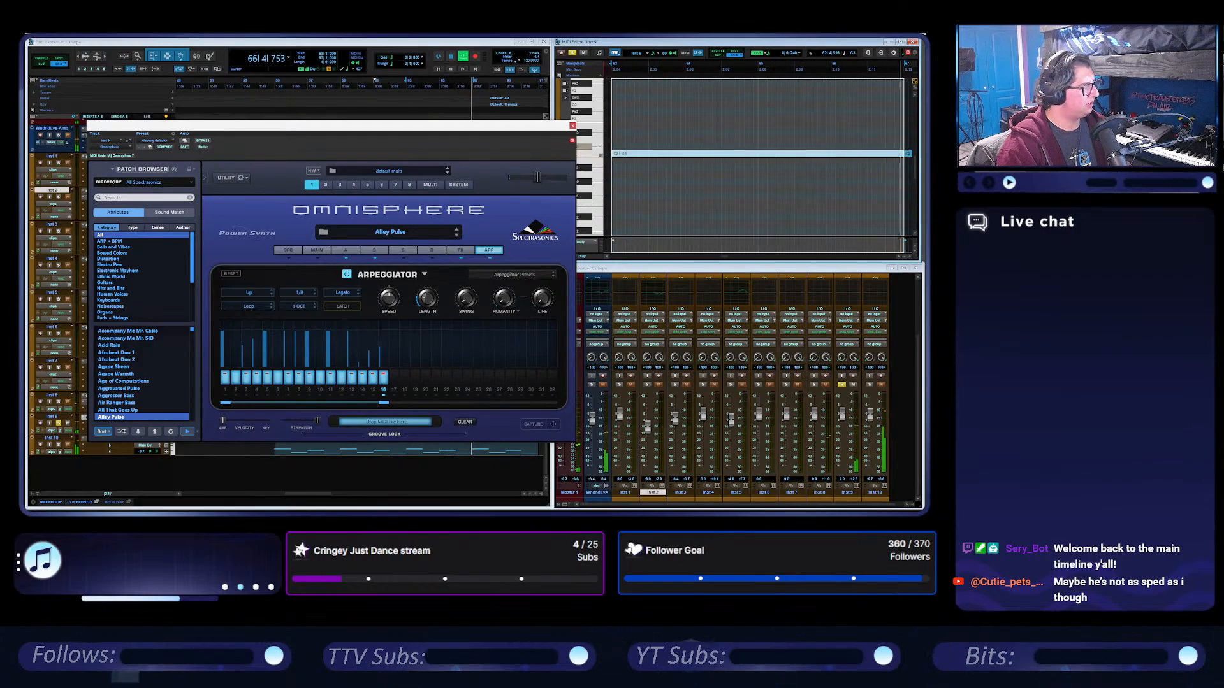
left_click(573, 126)
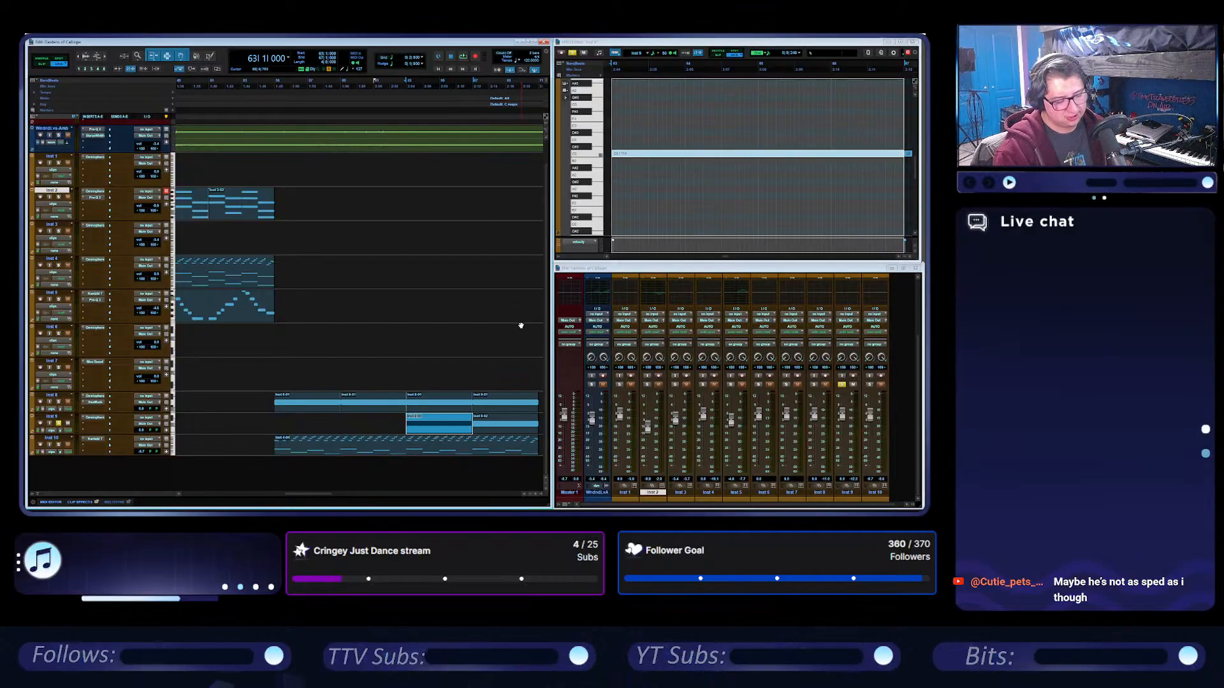
Select the Inst 10 clip at bar 55, solo only that track, and listen to it through bar 64.
left_click(358, 448)
left_click(59, 445)
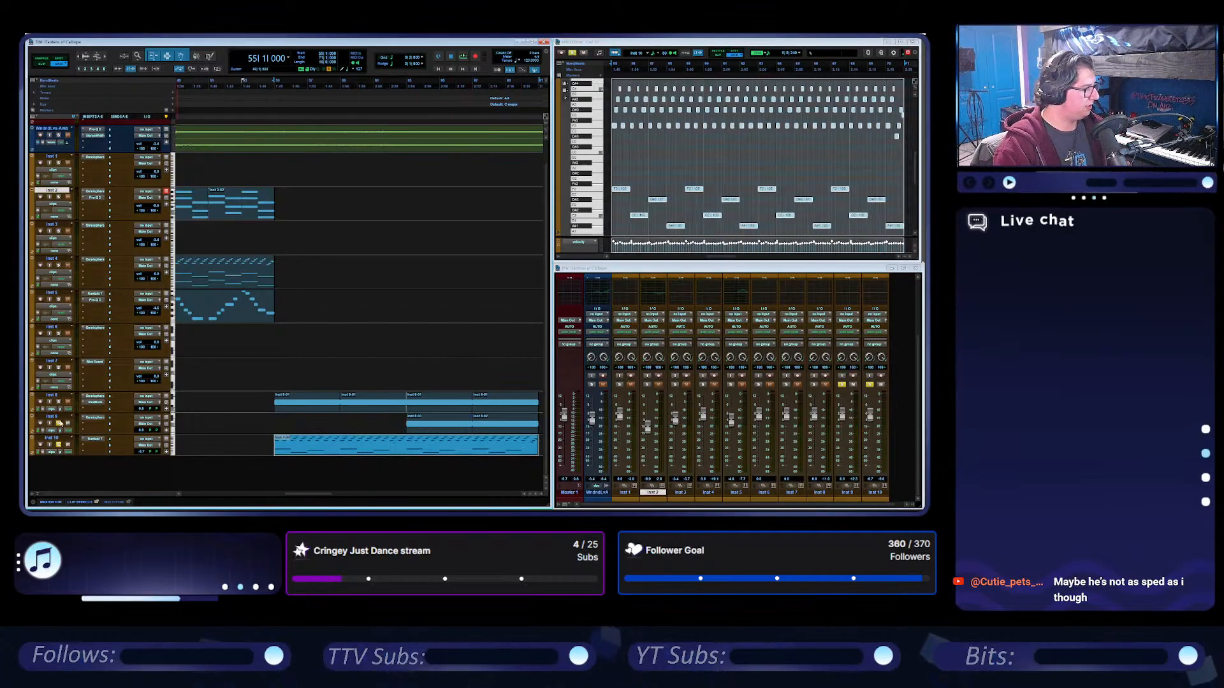
left_click(58, 424)
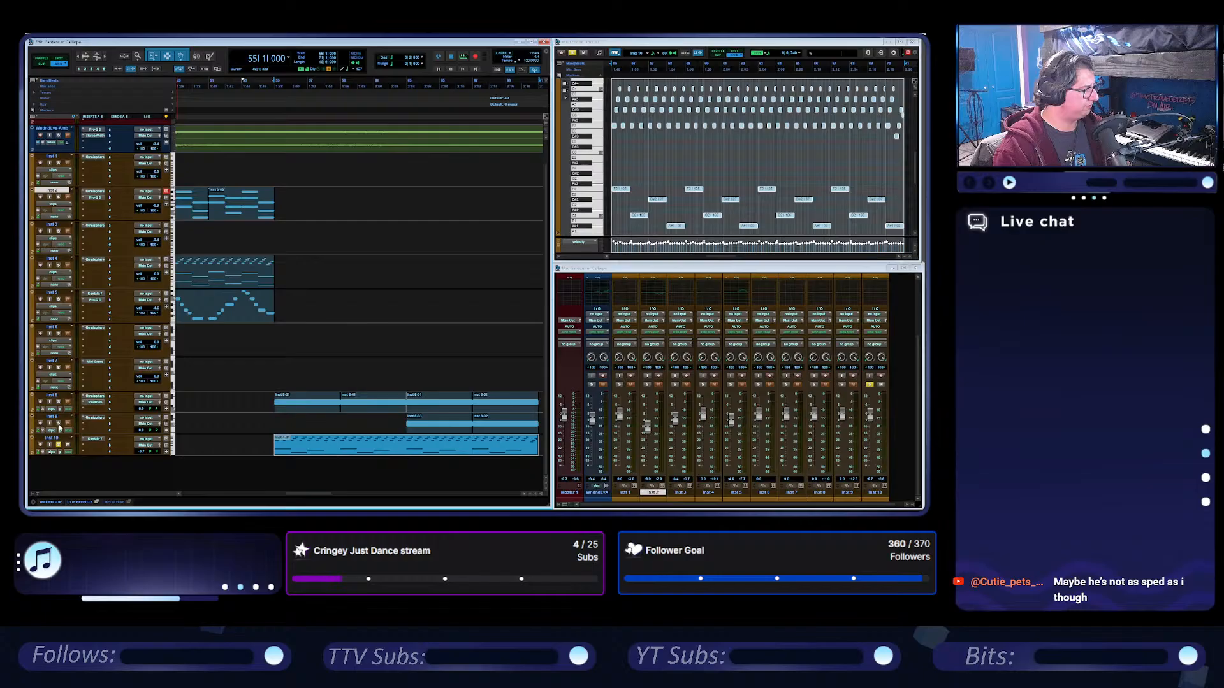
left_click(678, 43)
key("space")
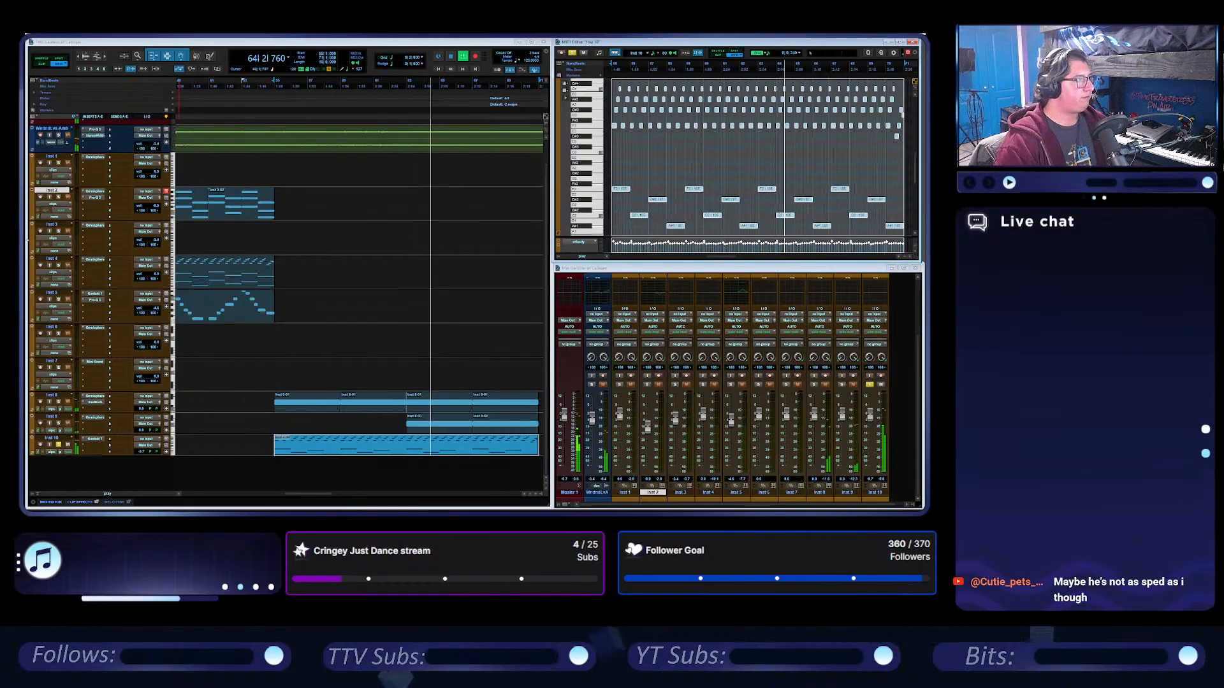
left_click(448, 56)
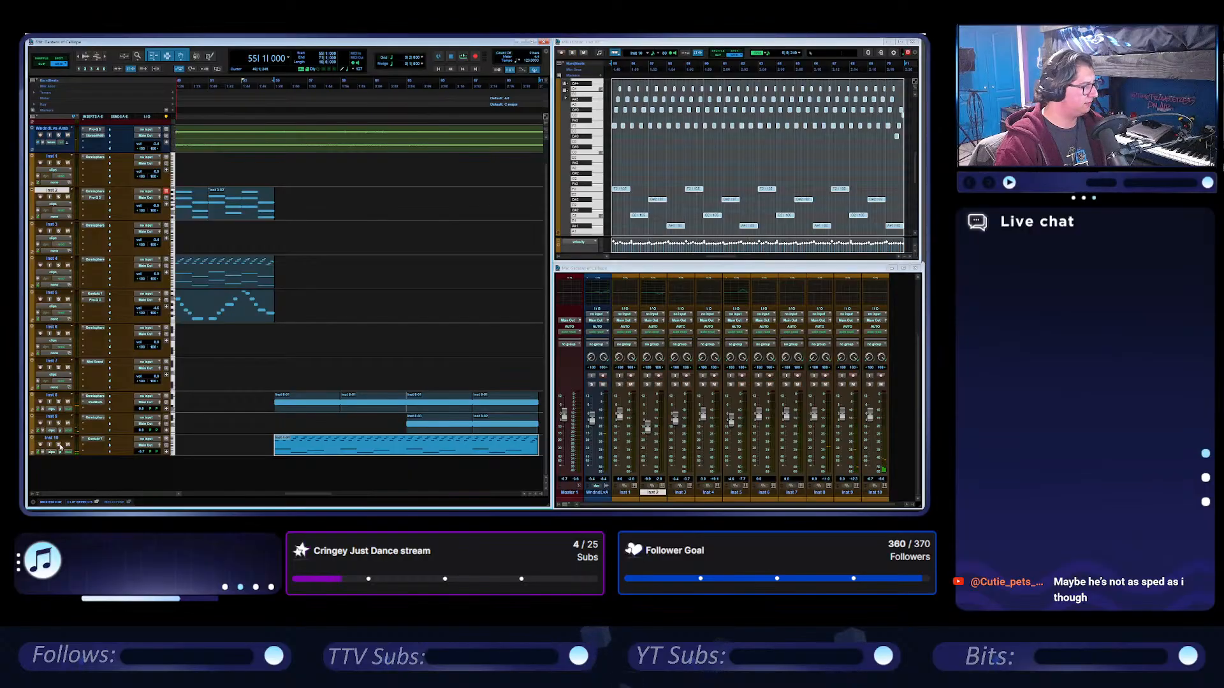
Create a new instrument track below Inst 10 and insert Kontakt 7 (stereo) on it.
double_click(95, 476)
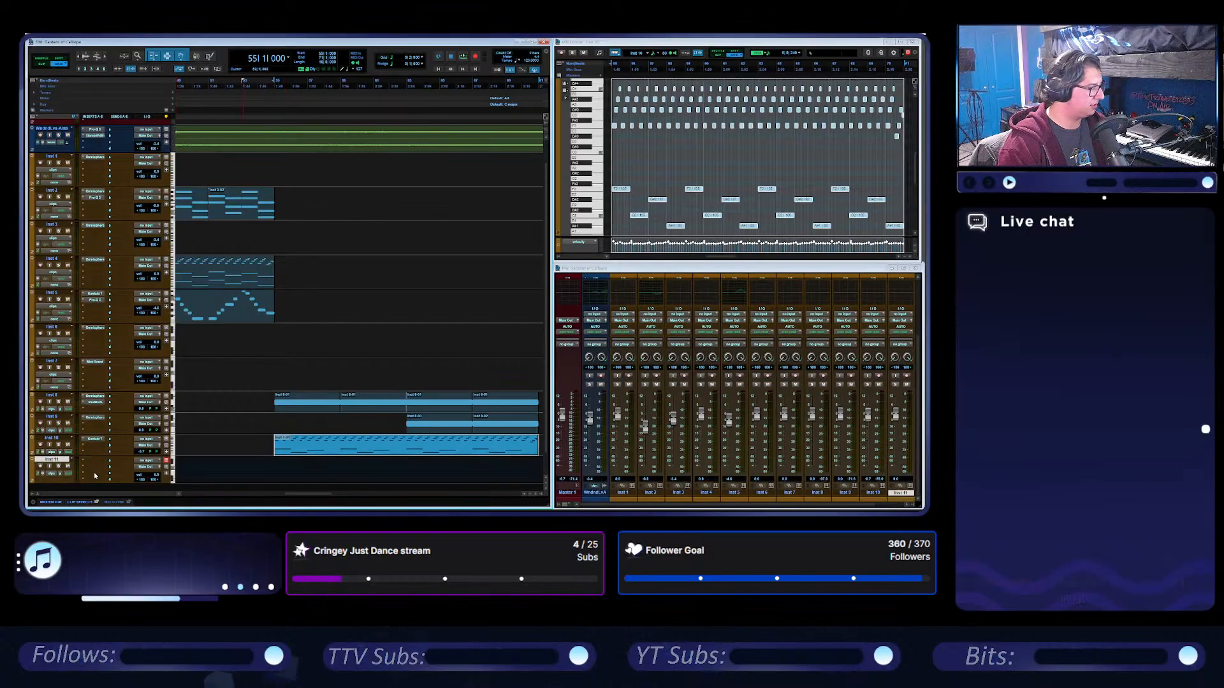
left_click(99, 461)
mouse_move(128, 413)
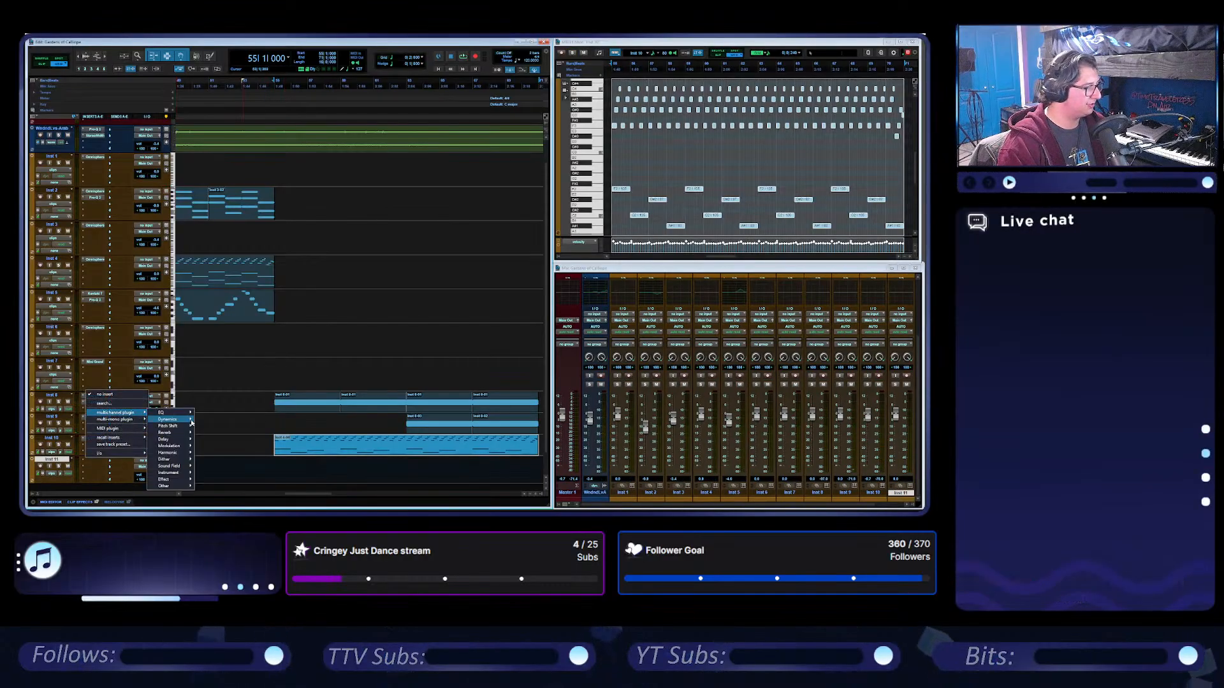
mouse_move(185, 472)
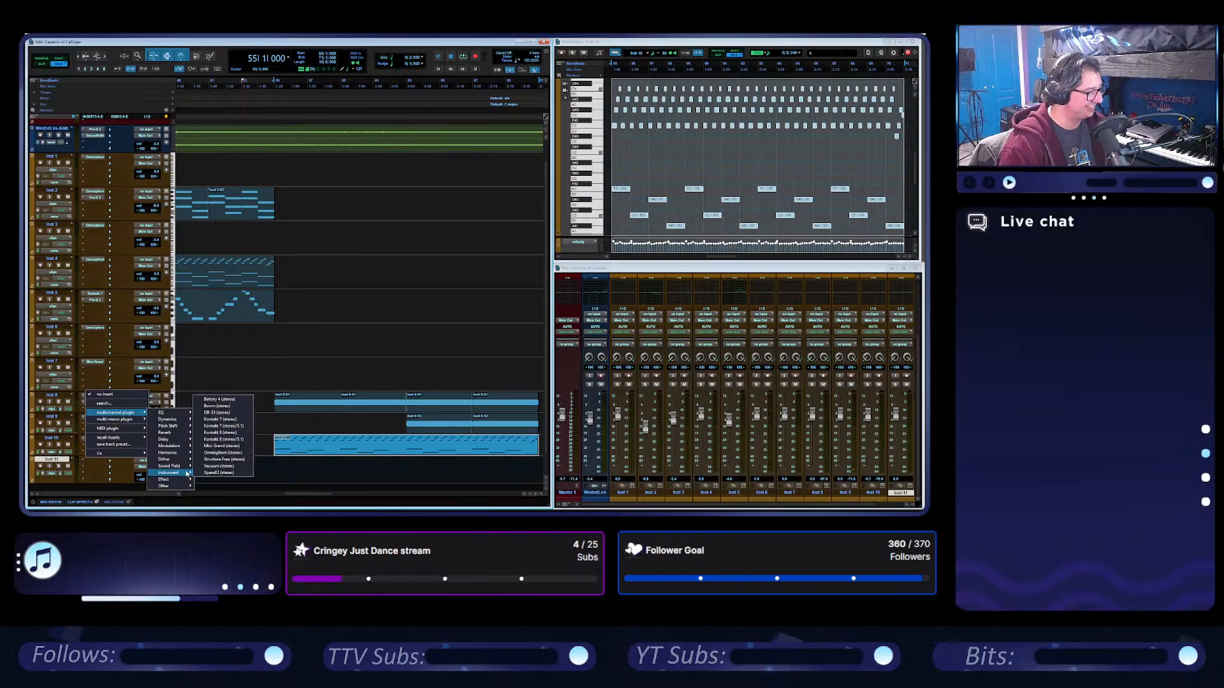
left_click(235, 419)
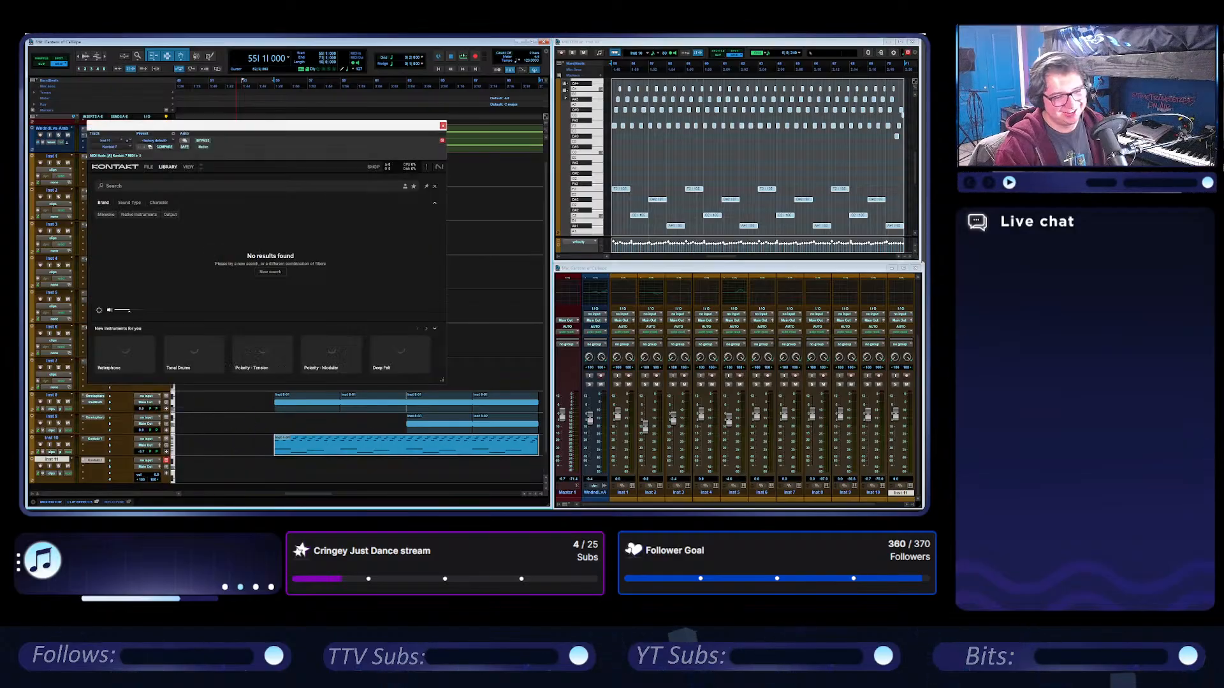
Load the Signal instrument in Kontakt and record-enable the Inst 11 track.
left_click(322, 281)
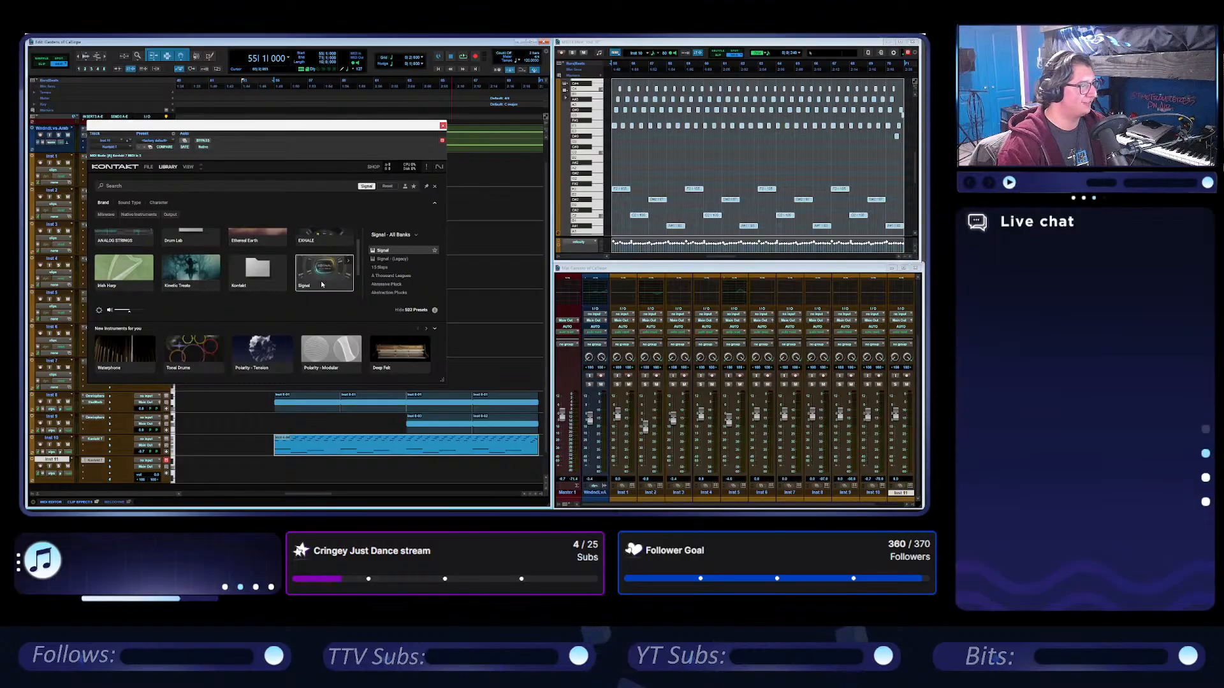
double_click(388, 252)
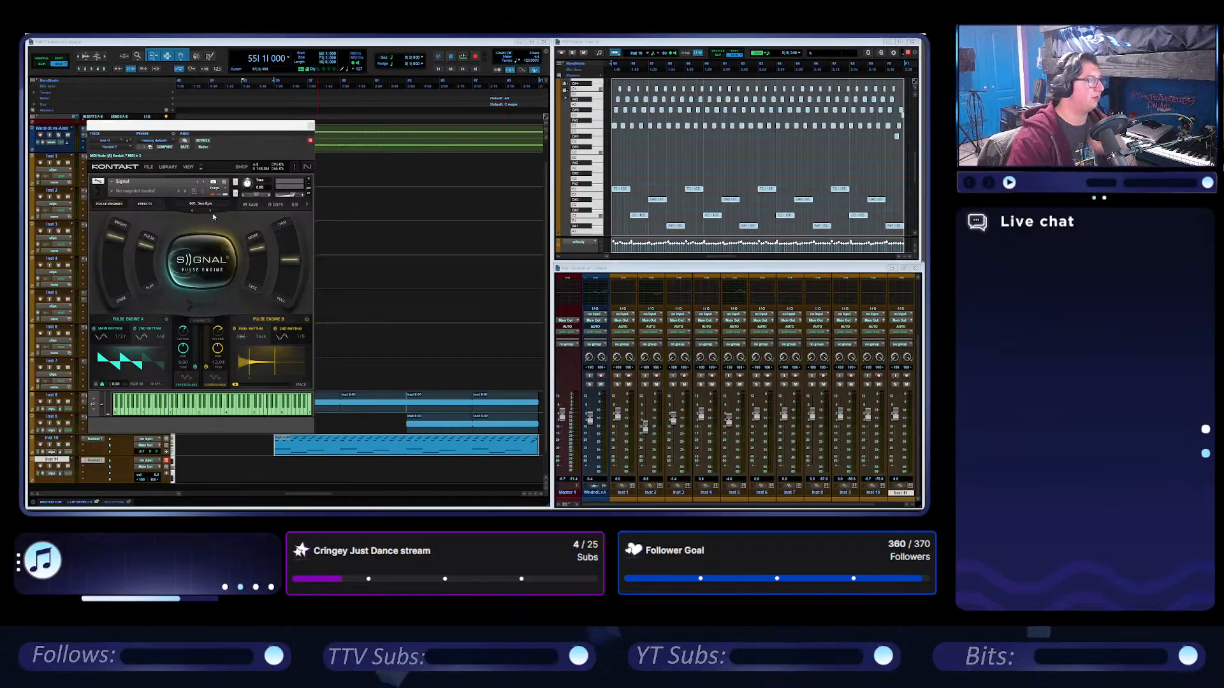
left_click(41, 467)
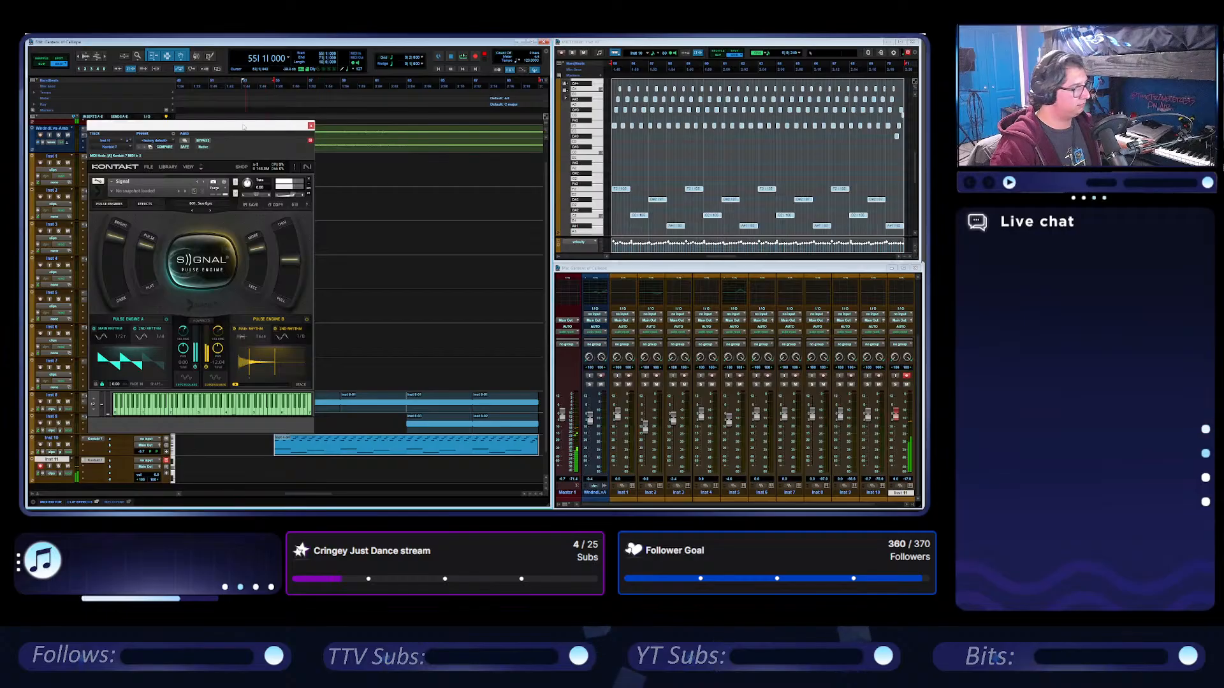
left_click_drag(242, 126, 651, 109)
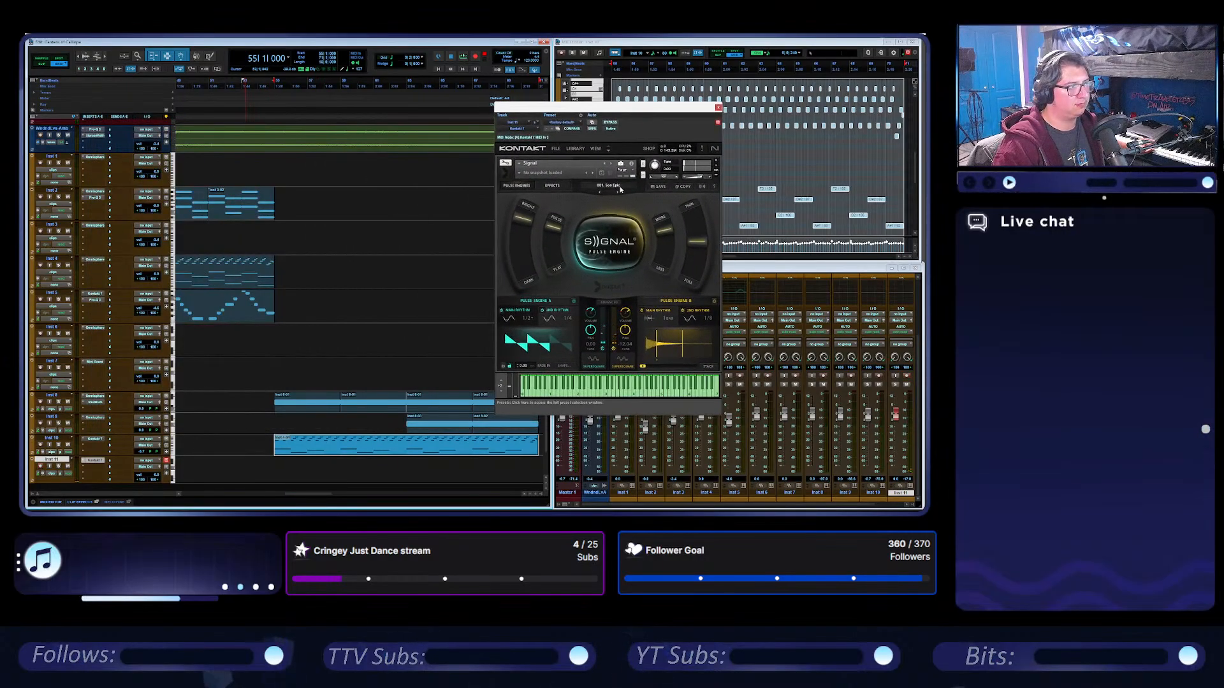
Load the Droplets preset from Signal's User category, show the pulse engines page, and close Kontakt.
left_click(620, 187)
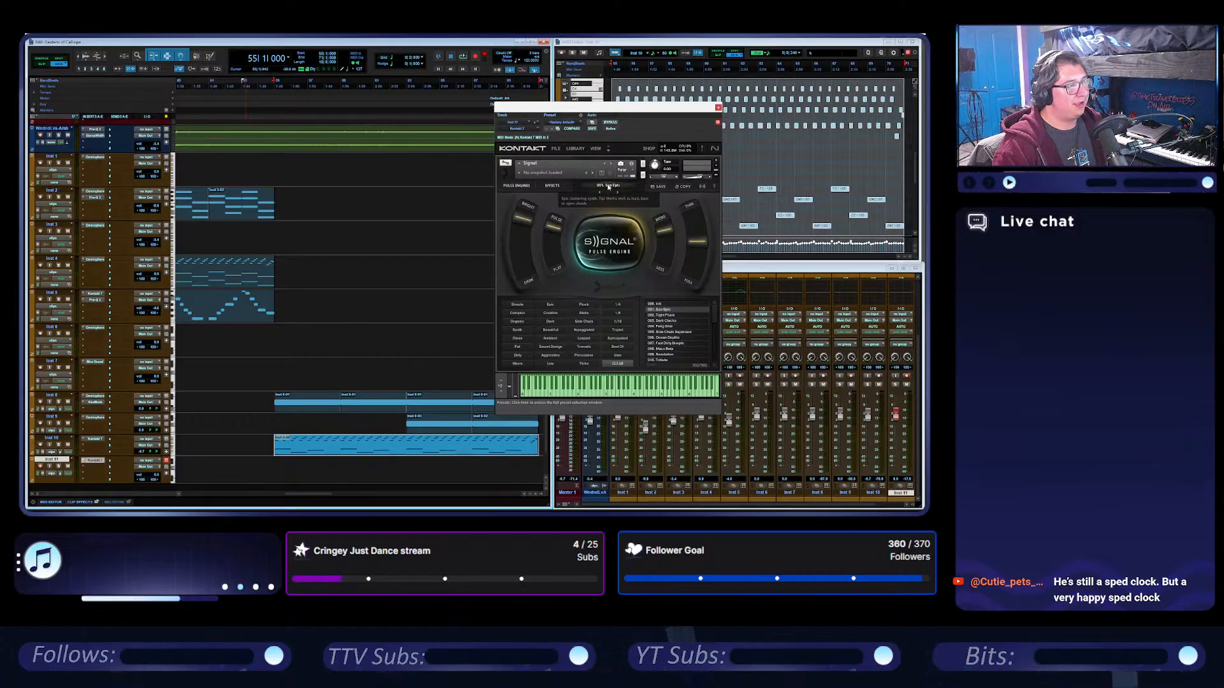
left_click(615, 356)
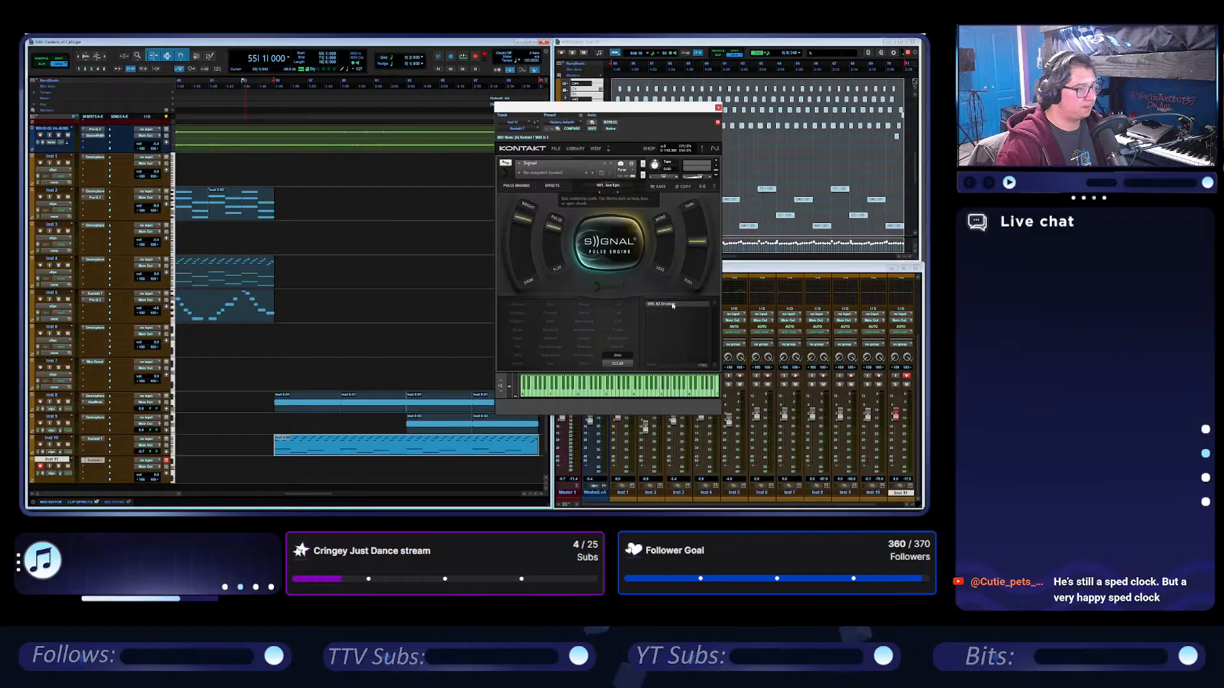
left_click(670, 304)
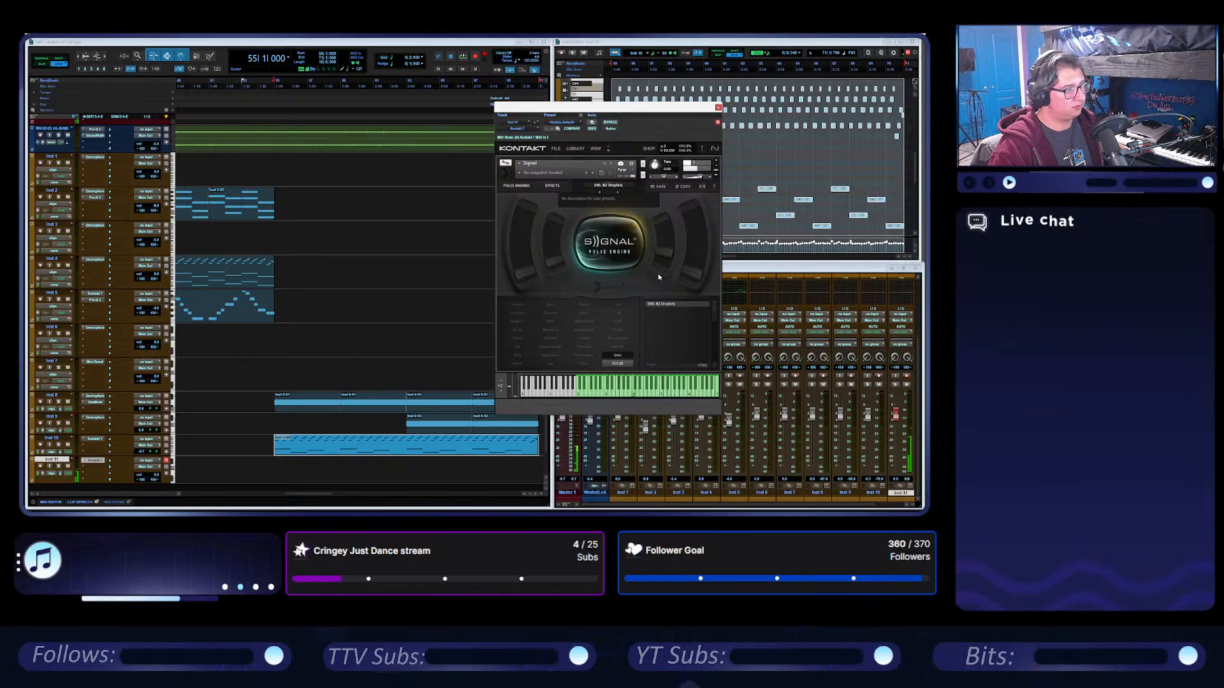
left_click(520, 185)
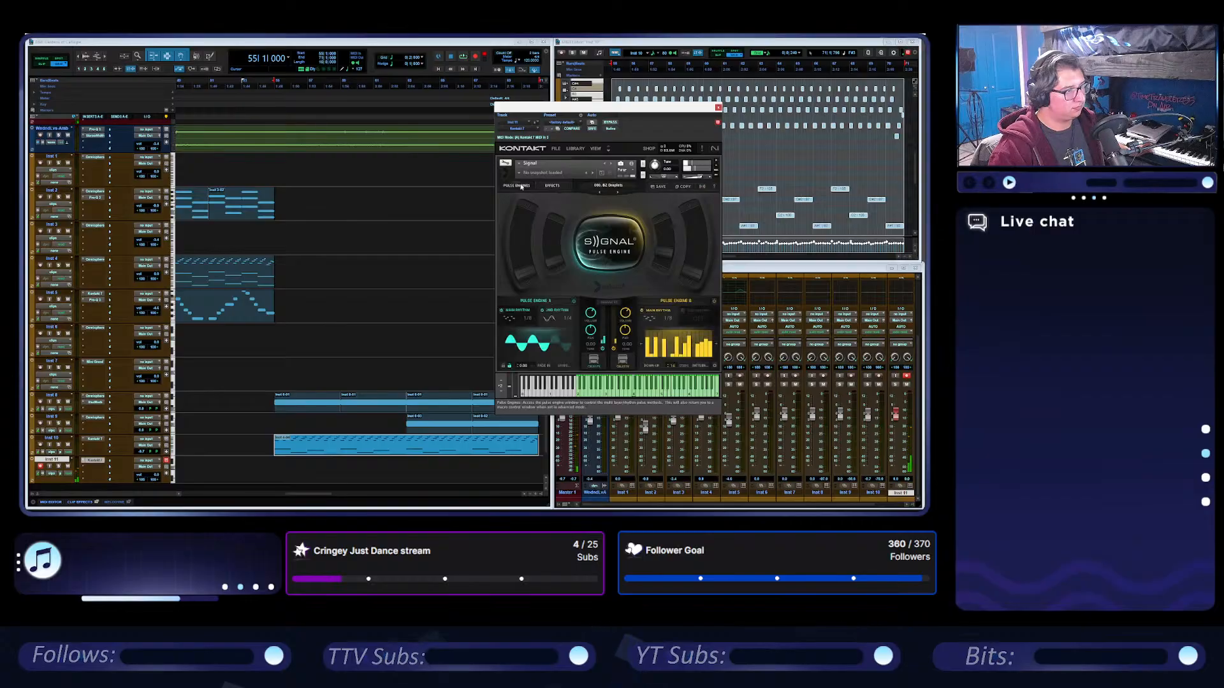
left_click(719, 107)
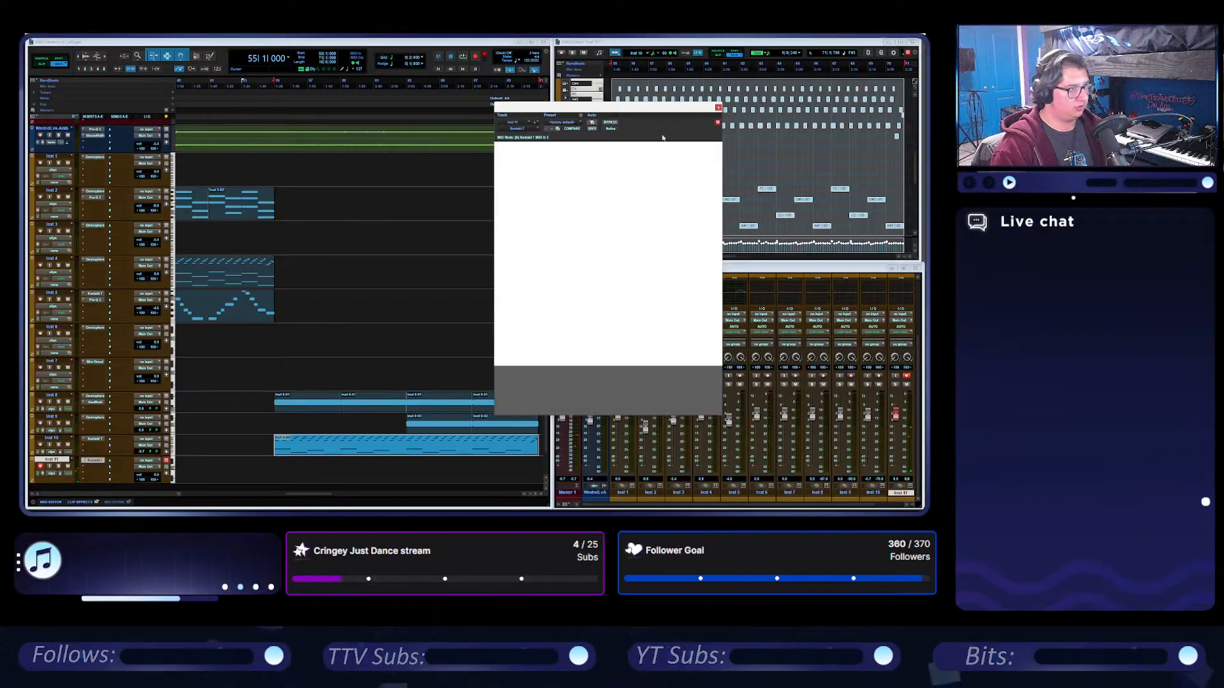
Copy the second Inst 2 clip at bar 51 to the Inst 11 track at bar 63 and audition it.
left_click(253, 218)
left_click_drag(254, 219, 427, 462)
key("space")
During playback, transpose the notes of the Inst 11 clip up one octave in the MIDI editor.
key("space")
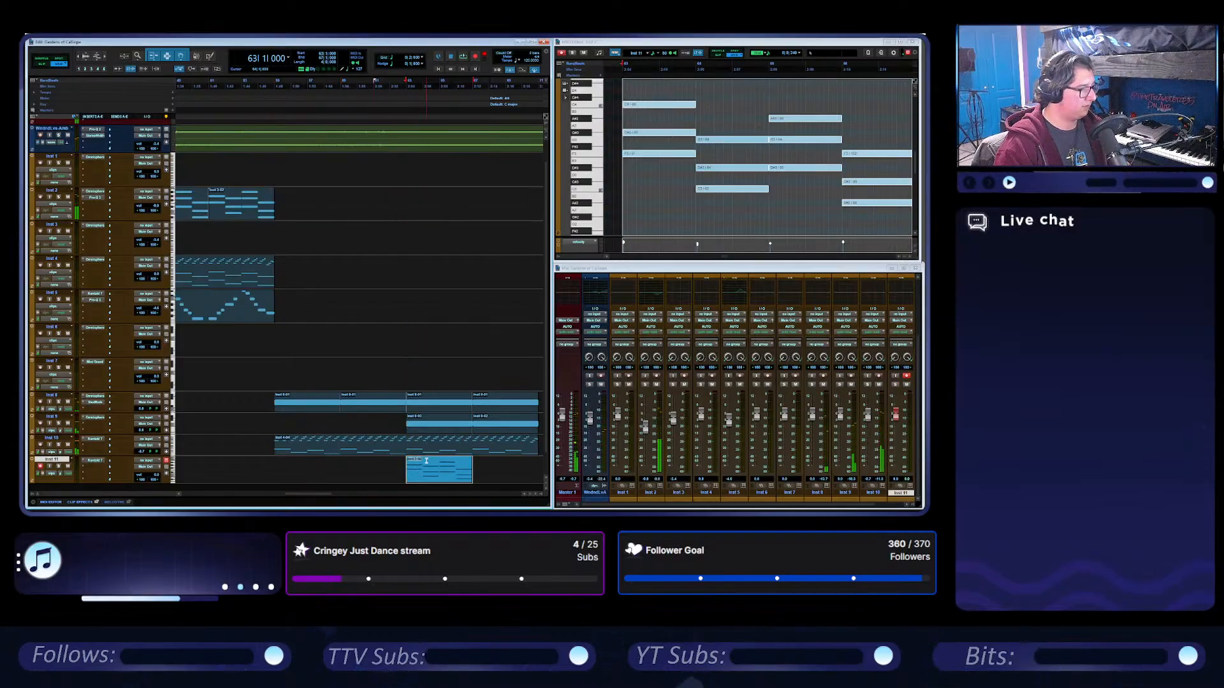
key("space")
left_click(783, 45)
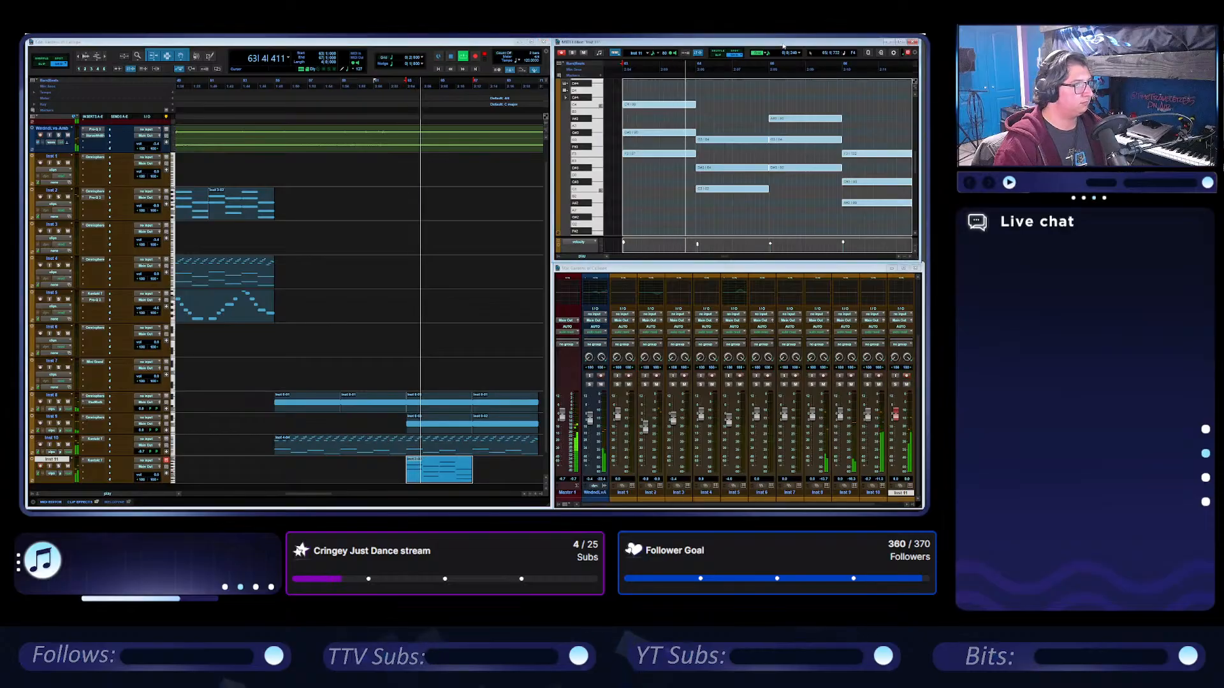
key("shift+super+Up")
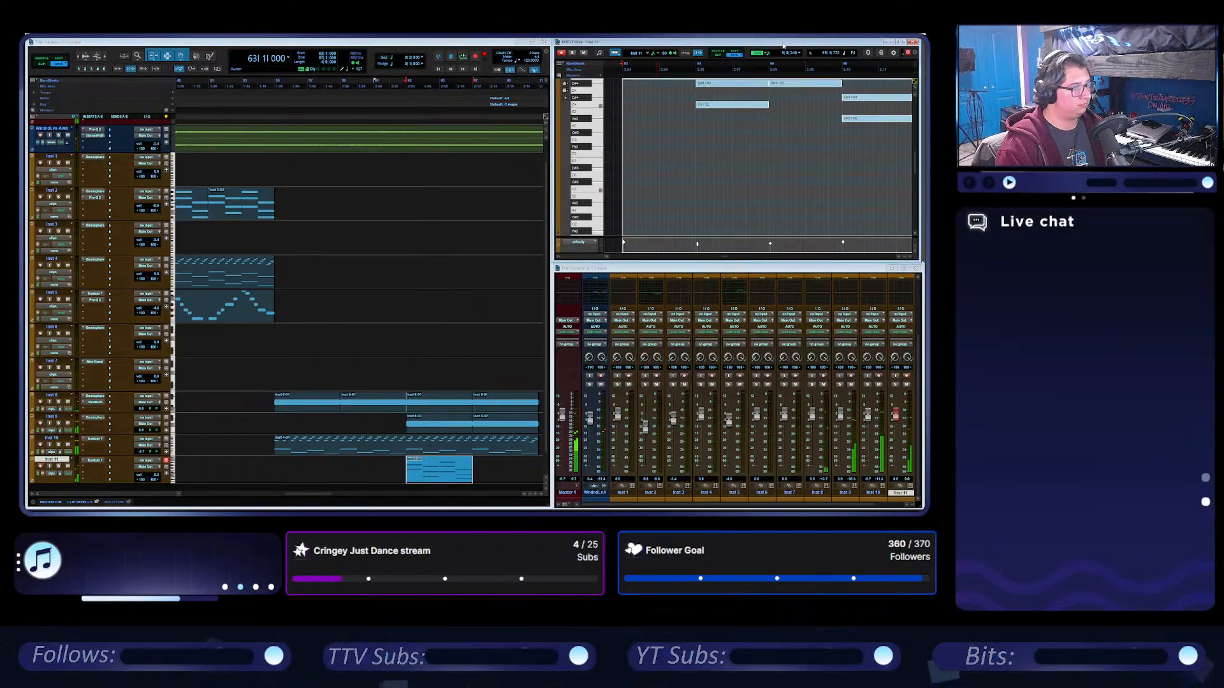
Listen to the transposed Inst 11 clip from bar 63, soloed and with the other tracks.
left_click(58, 466)
key("space")
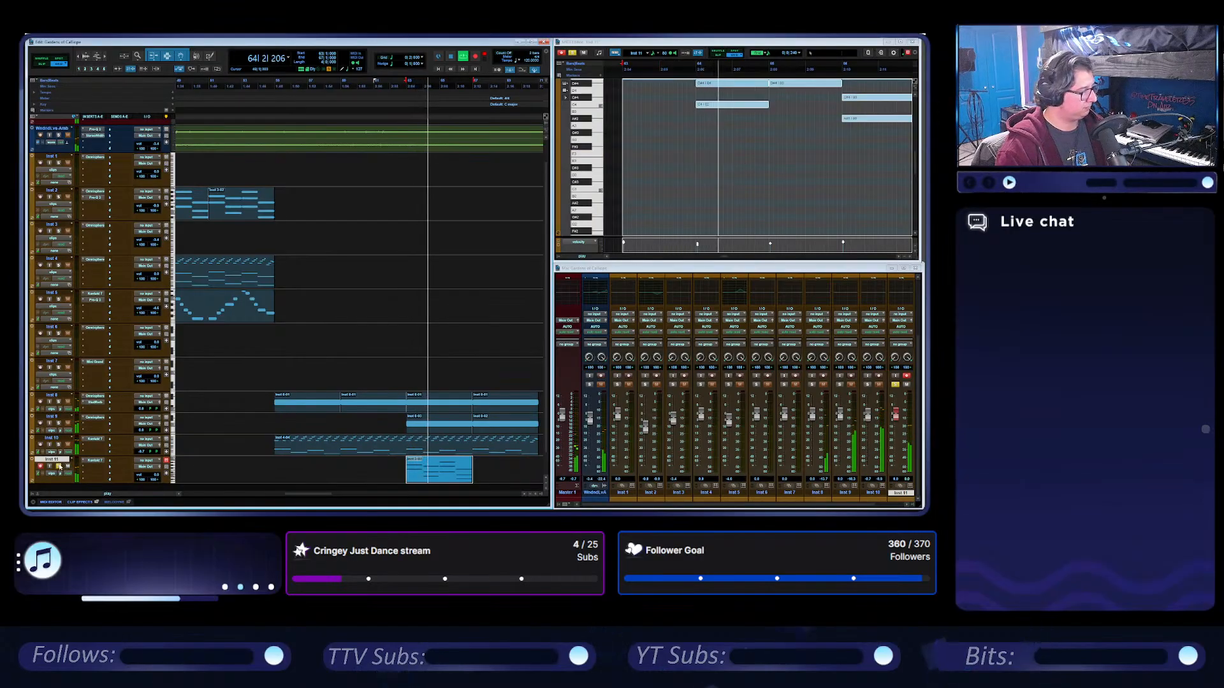
scroll(705, 160, "up", 3)
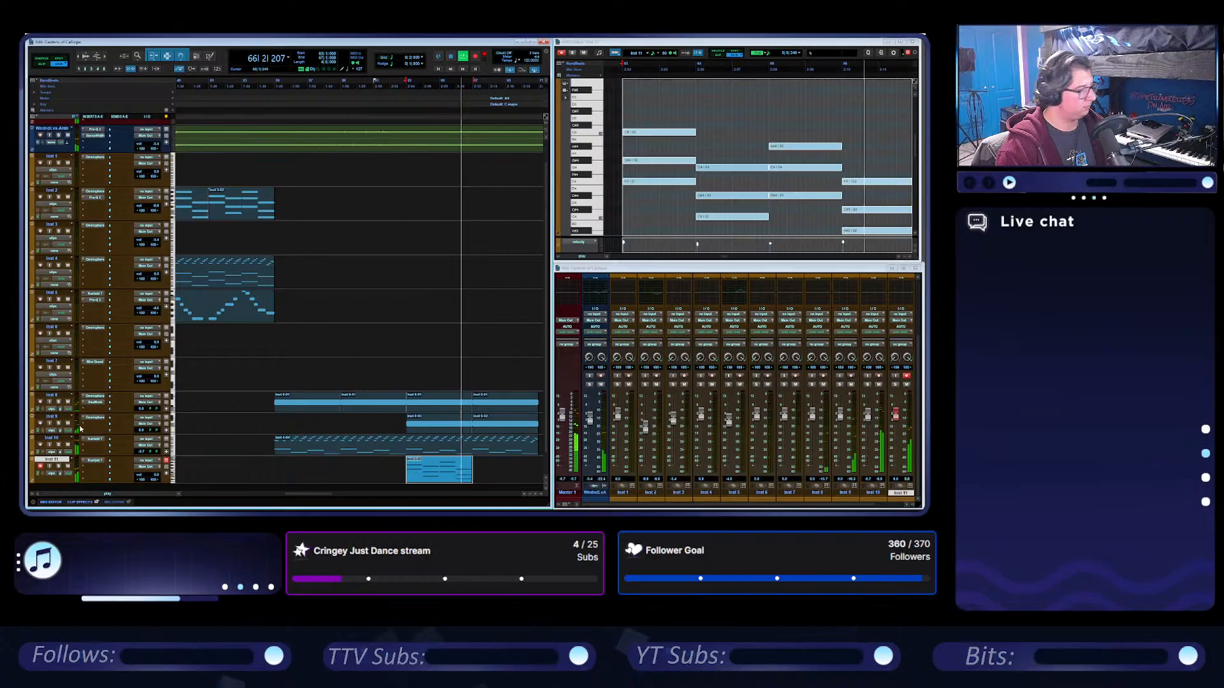
Move the Inst 11 clip to start at bar 55 and layer a copy of its notes one octave higher over the originals.
key("space")
left_click_drag(441, 472, 308, 472)
left_click(900, 42)
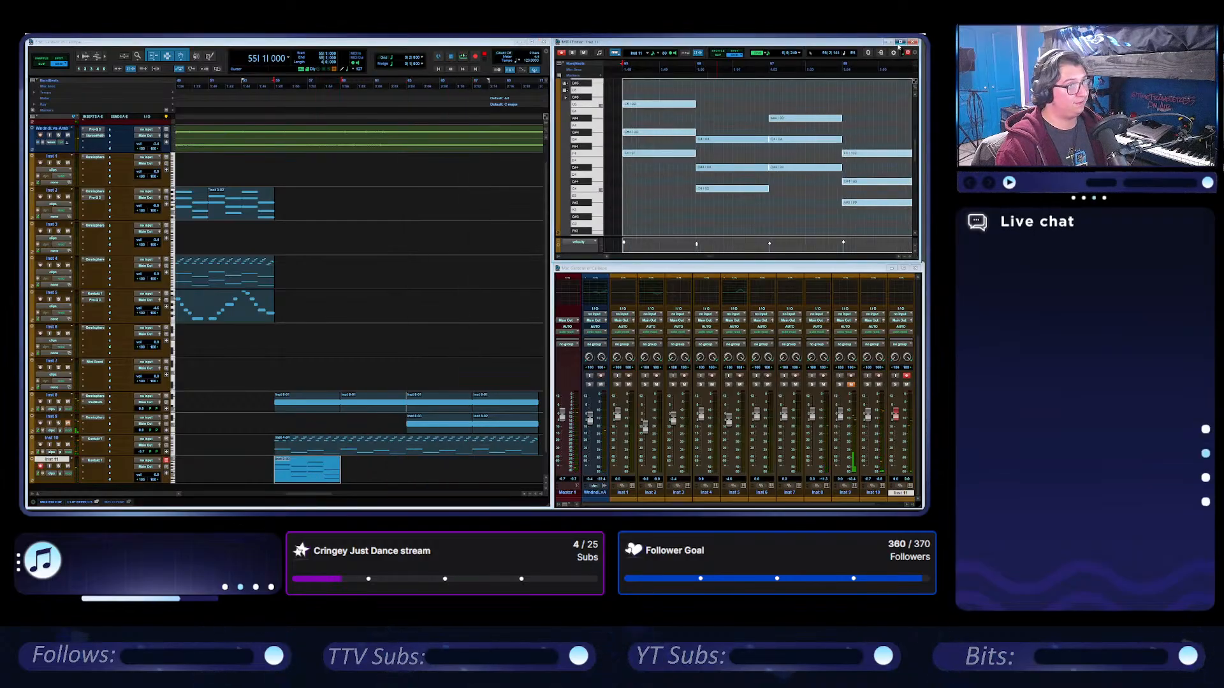
key("r")
left_click_drag(428, 307, 306, 185)
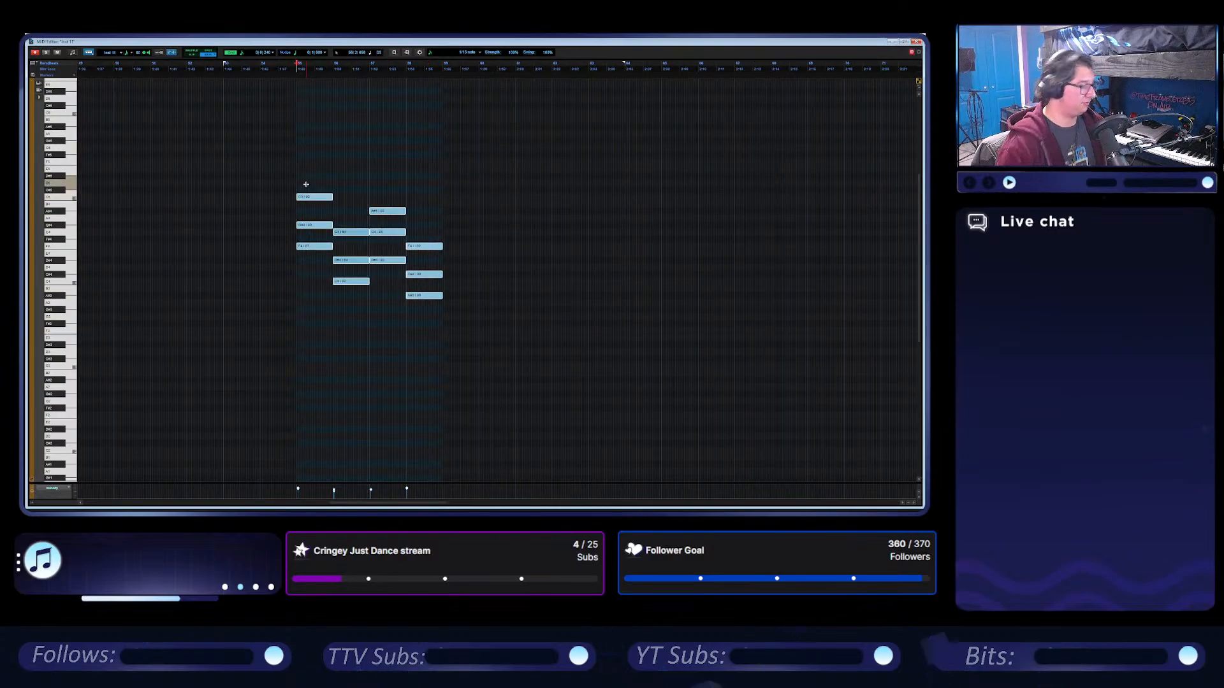
key("ctrl+d")
key("shift+super+Up")
left_click_drag(462, 163, 315, 162)
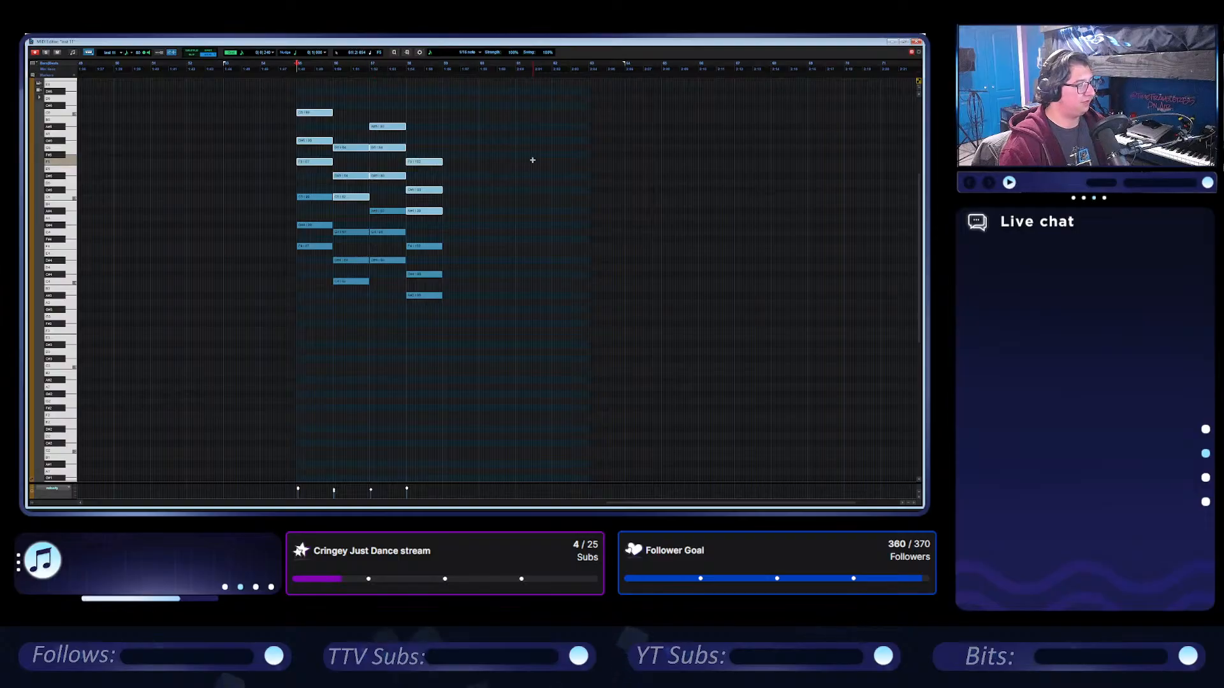
Listen to the octave-layered Inst 11 clip from bar 55 in the arrangement and mute the audio track above the instruments.
key("space")
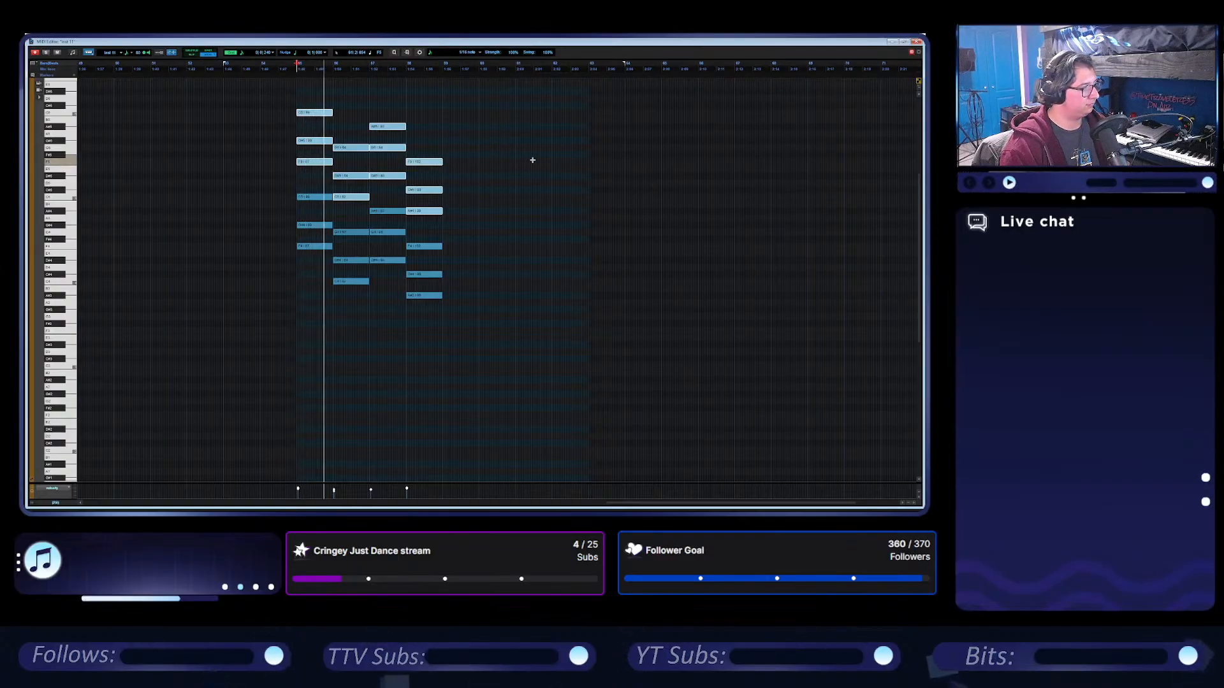
left_click(914, 45)
scroll(411, 356, "right", 1)
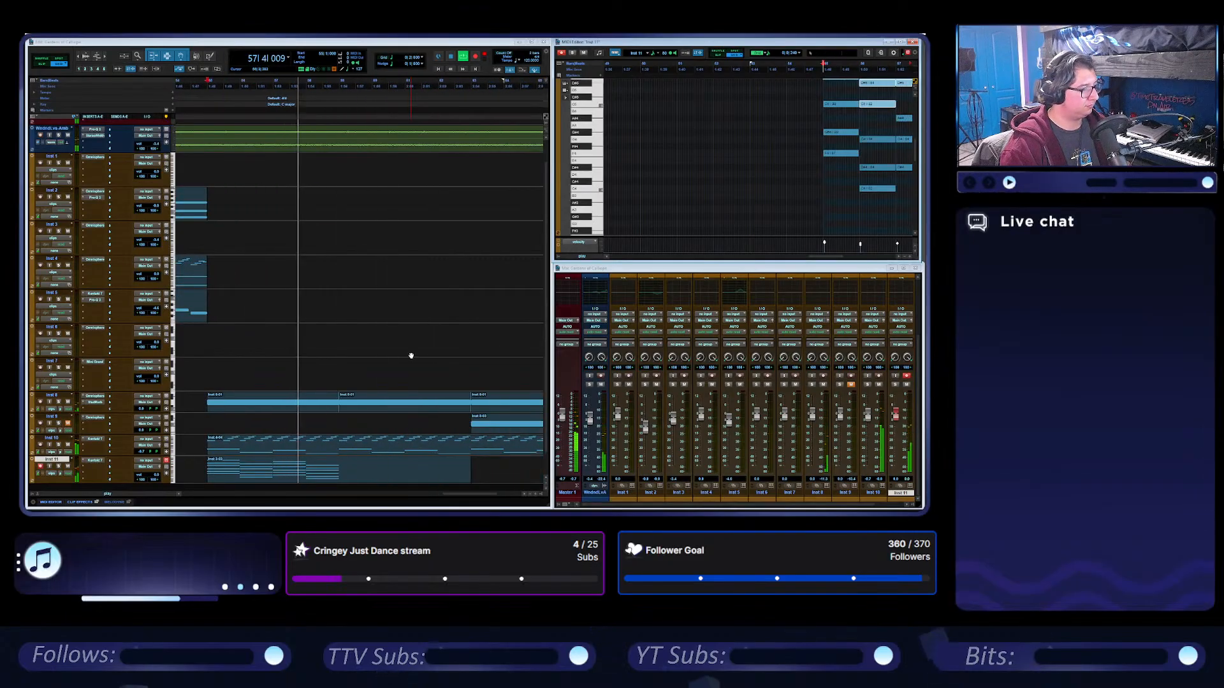
left_click(67, 135)
key("space")
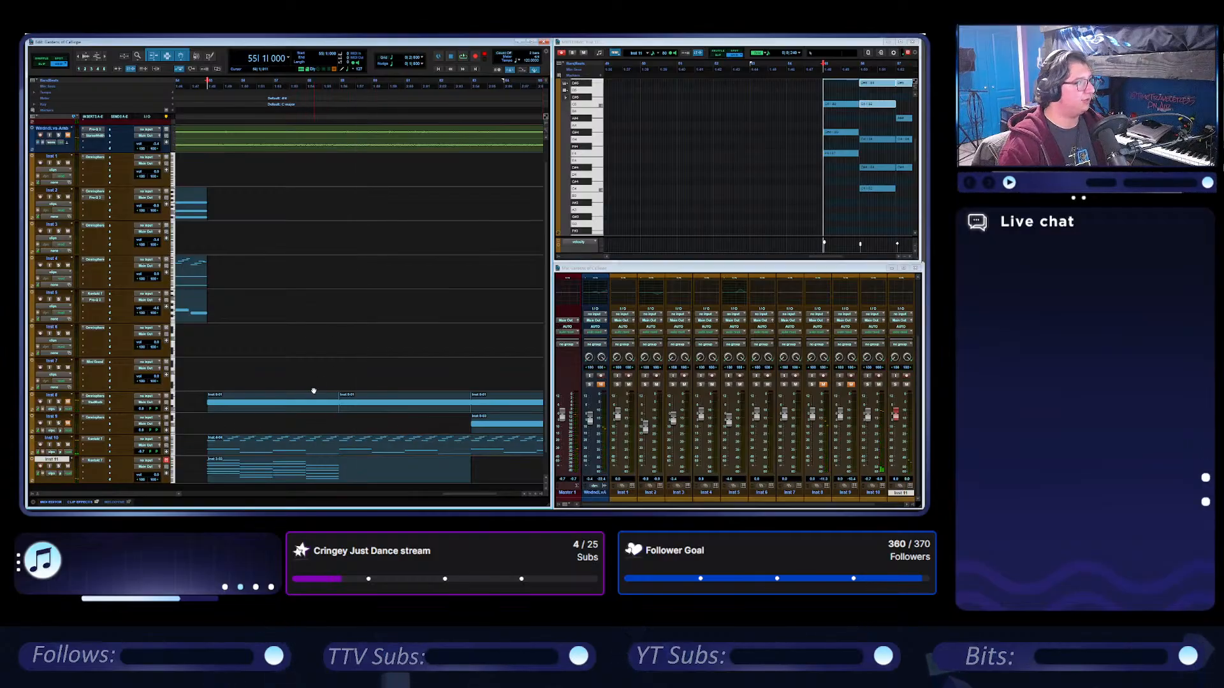
key("space")
During playback, trim the Inst 11 clip to end at bar 59 and duplicate it from there, listening with the track soloed.
left_click_drag(468, 478, 339, 482)
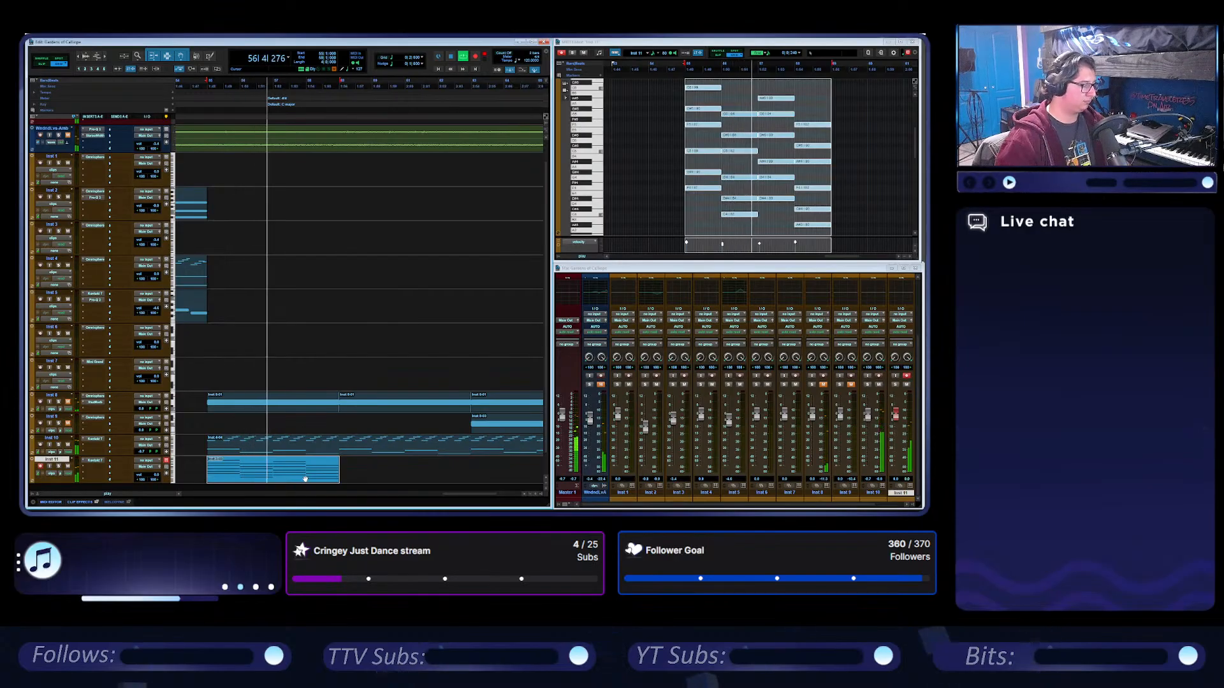
key("ctrl+d")
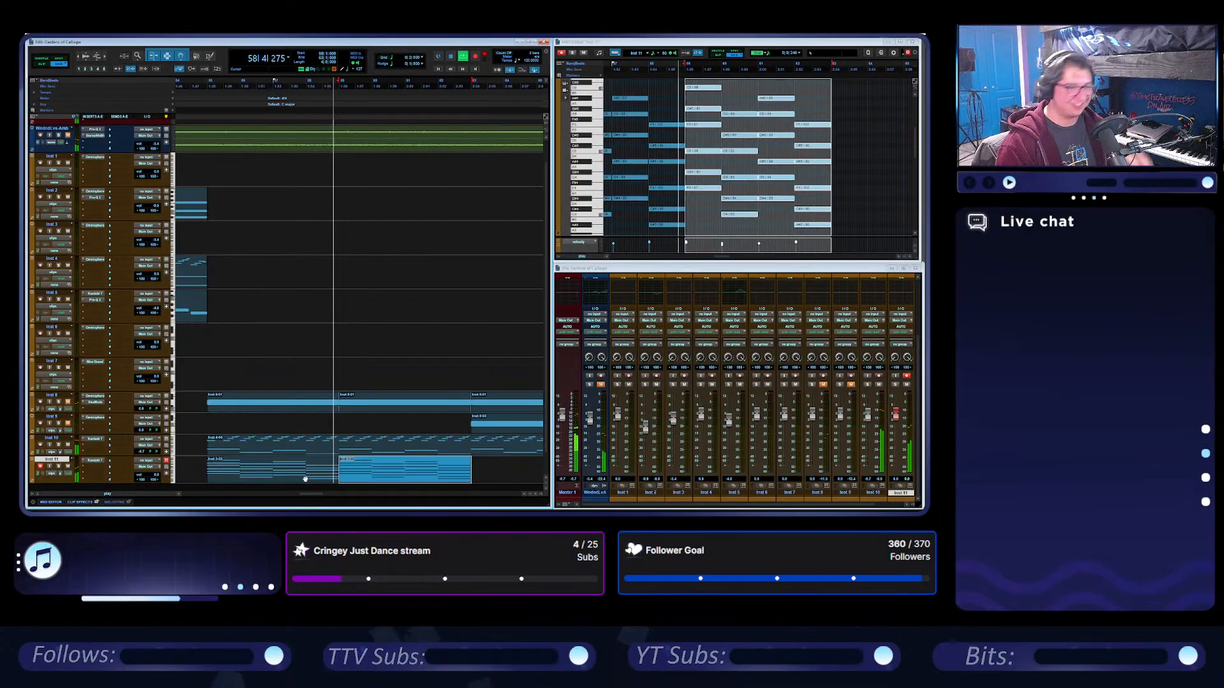
left_click(59, 467)
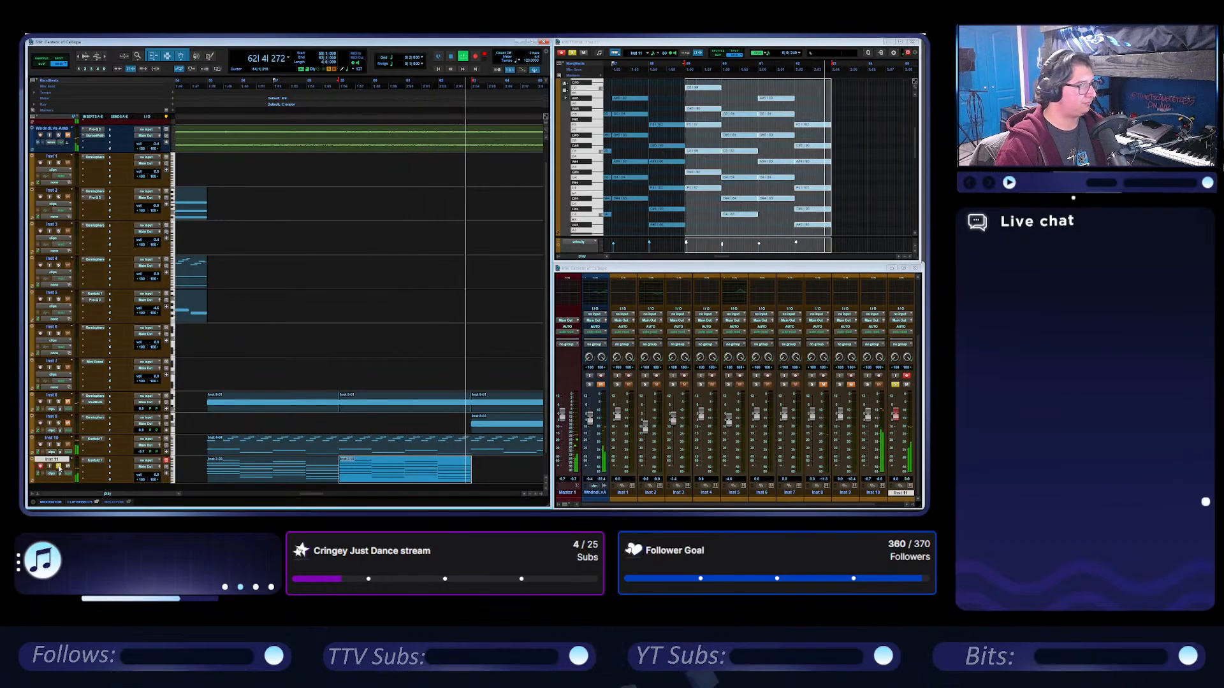
key("space")
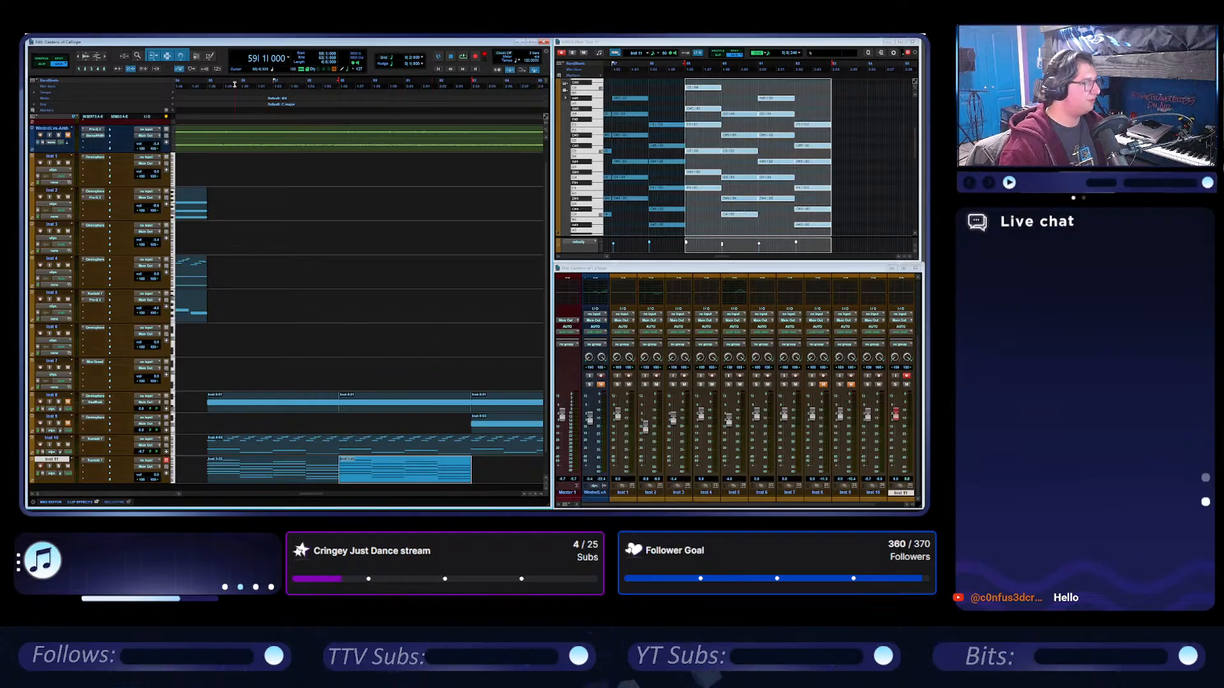
Mute all the clips on the Inst 8 and Inst 9 tracks between bars 55 and 71.
left_click(208, 82)
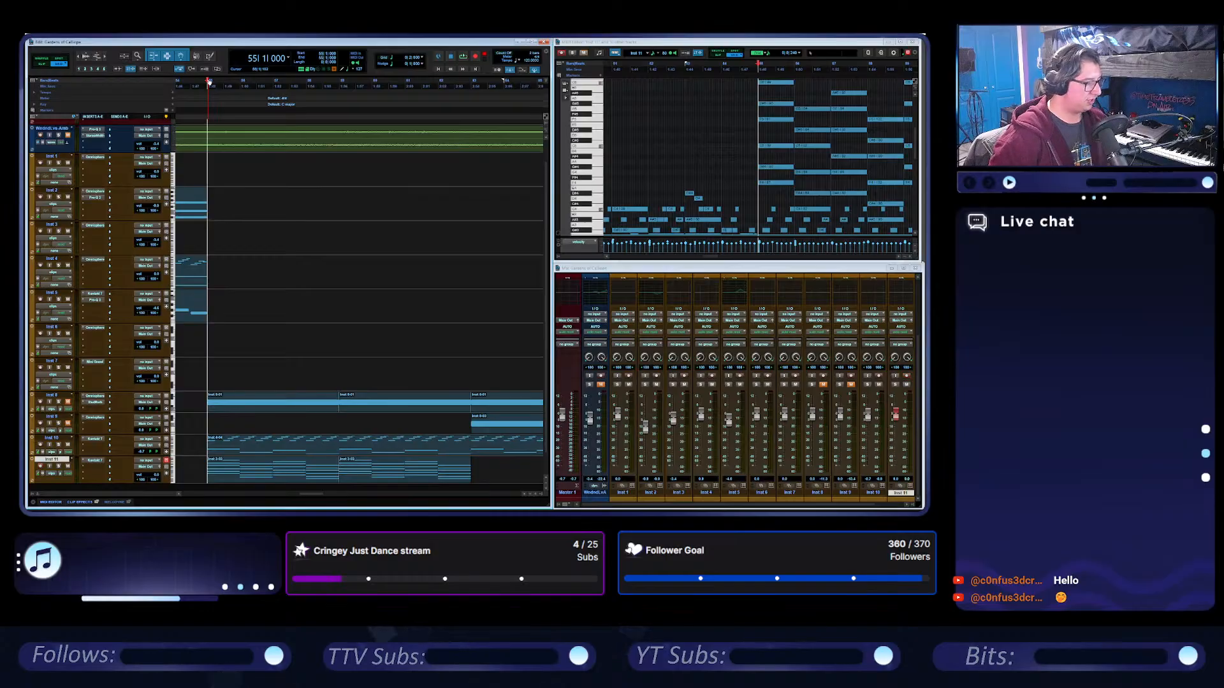
scroll(303, 365, "left", 2)
scroll(315, 369, "right", 3)
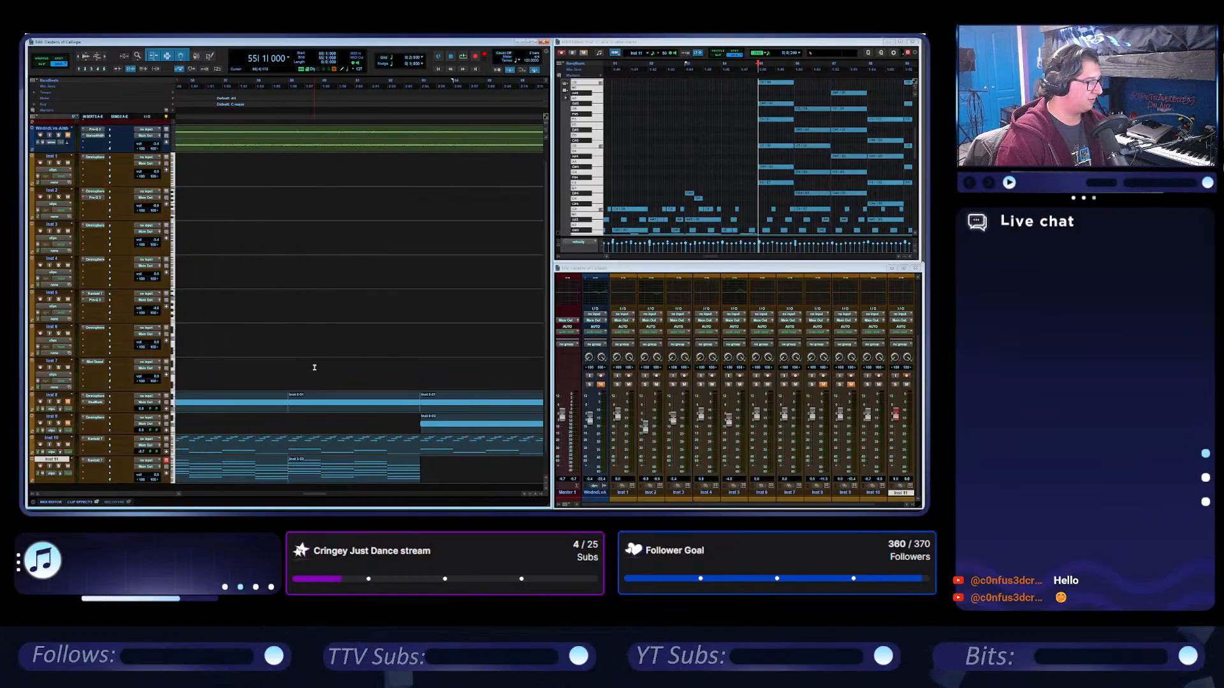
scroll(317, 371, "down", 1)
left_click(298, 400)
left_click(486, 410)
left_click(294, 410, "shift")
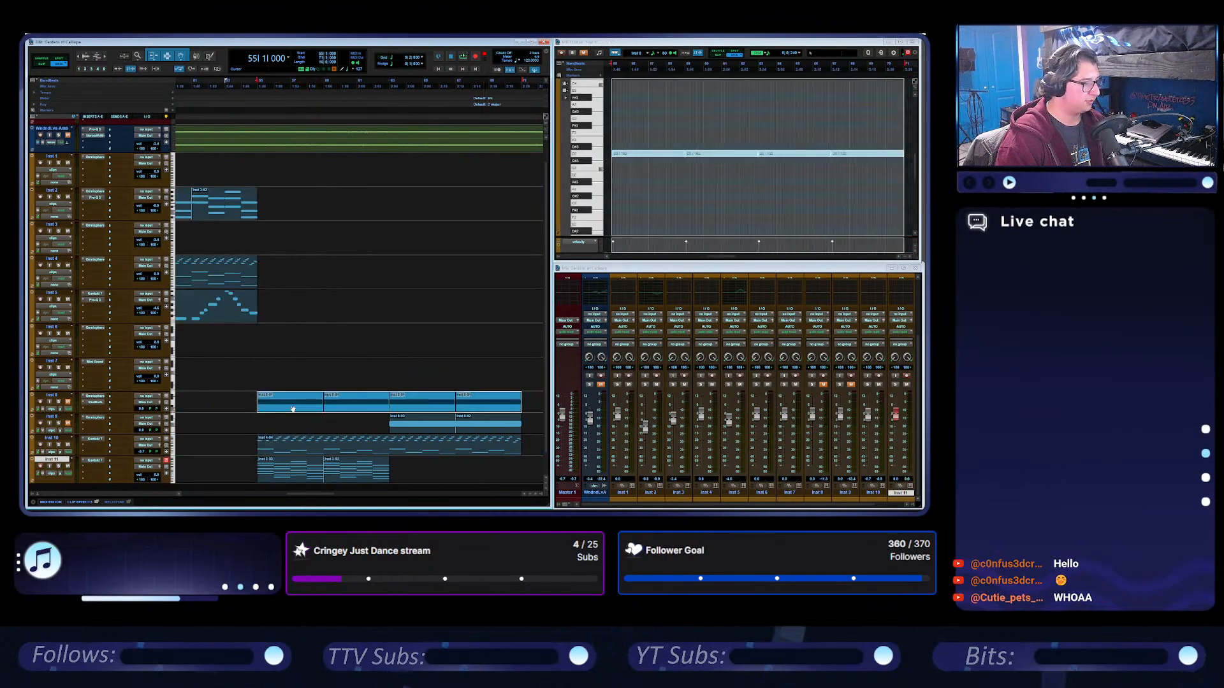
left_click(421, 424)
left_click(502, 430, "shift")
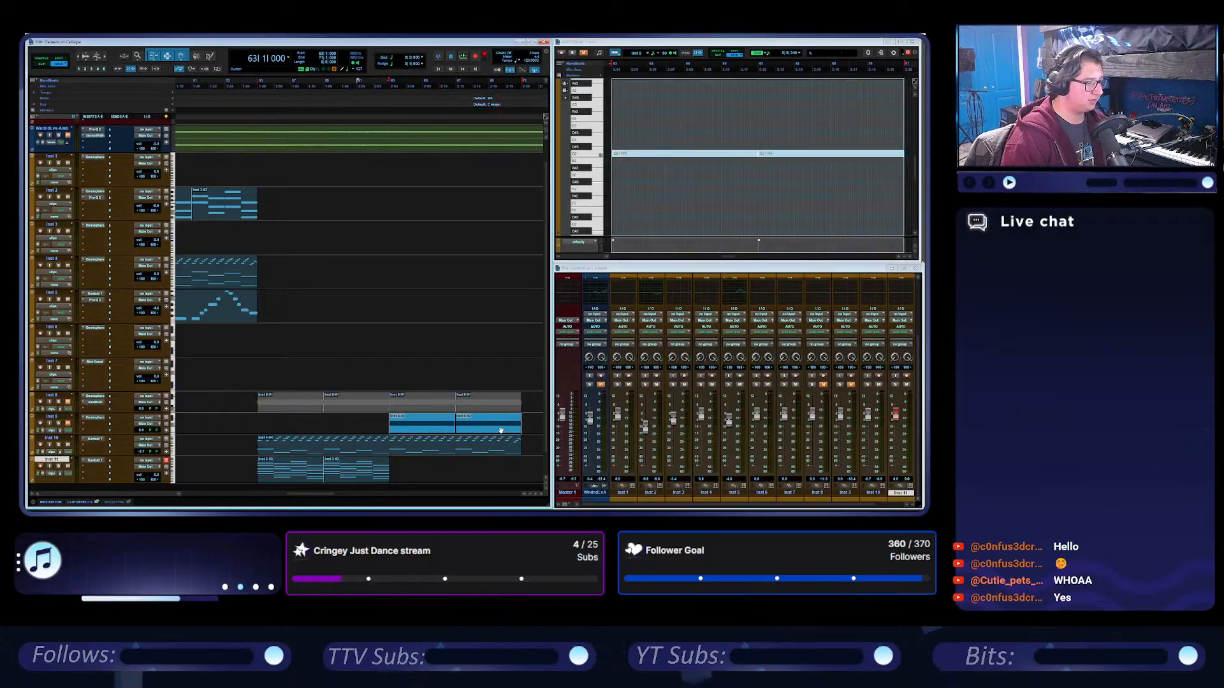
key("ctrl+m")
left_click(481, 395)
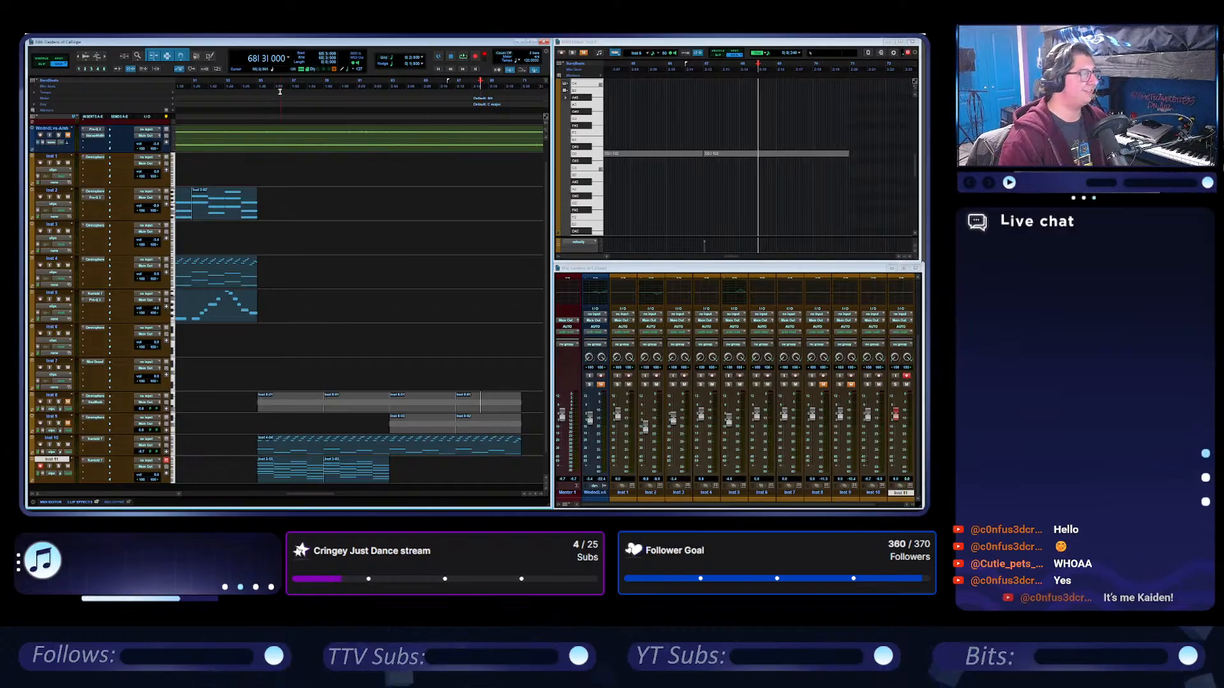
Play the arrangement from bar 51 to hear the transition into the Inst 11 part.
left_click(256, 81)
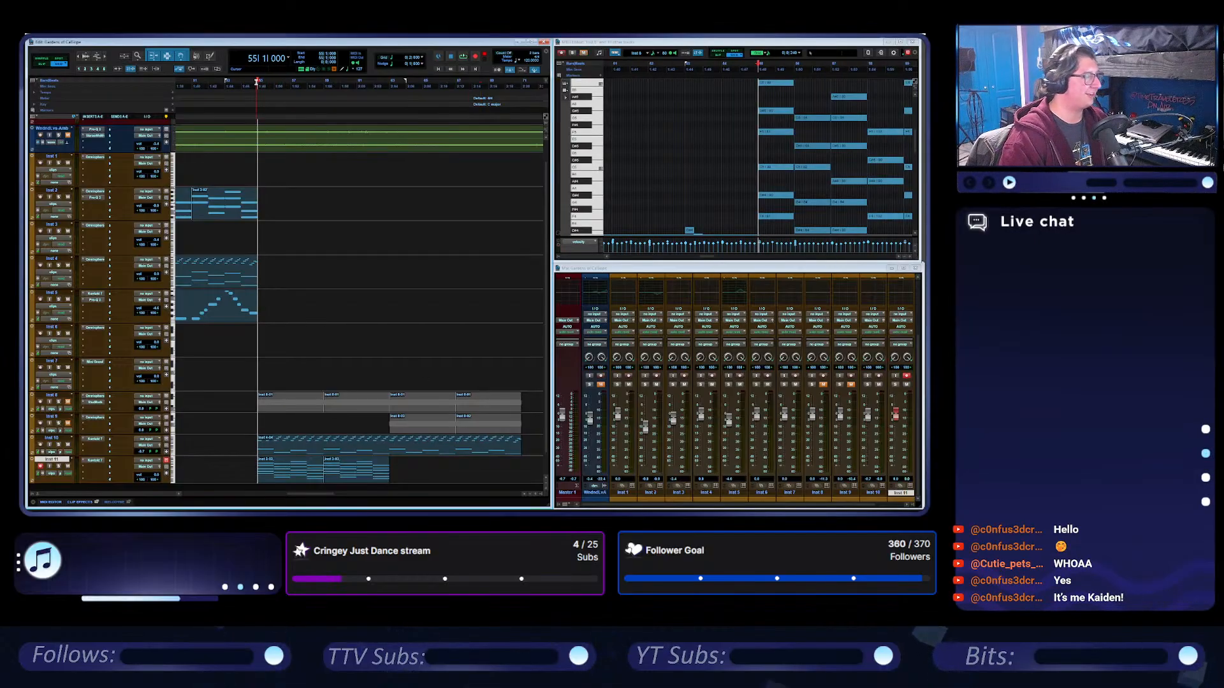
left_click(192, 82)
key("space")
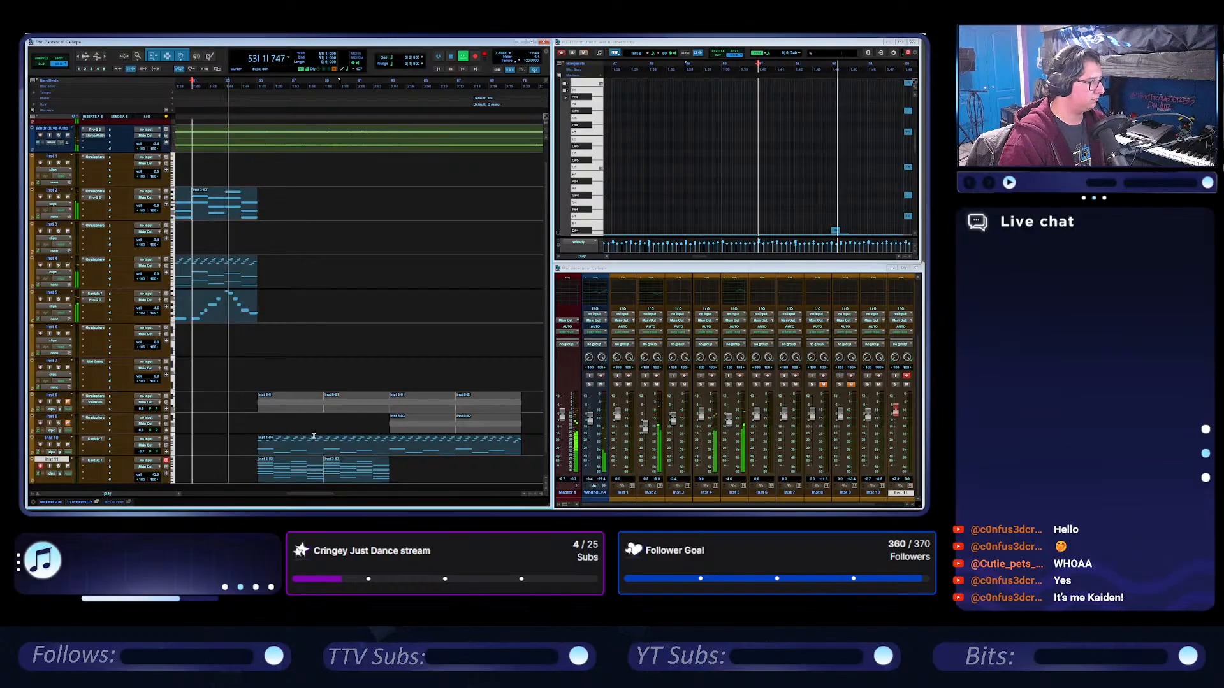
scroll(313, 427, "down", 1)
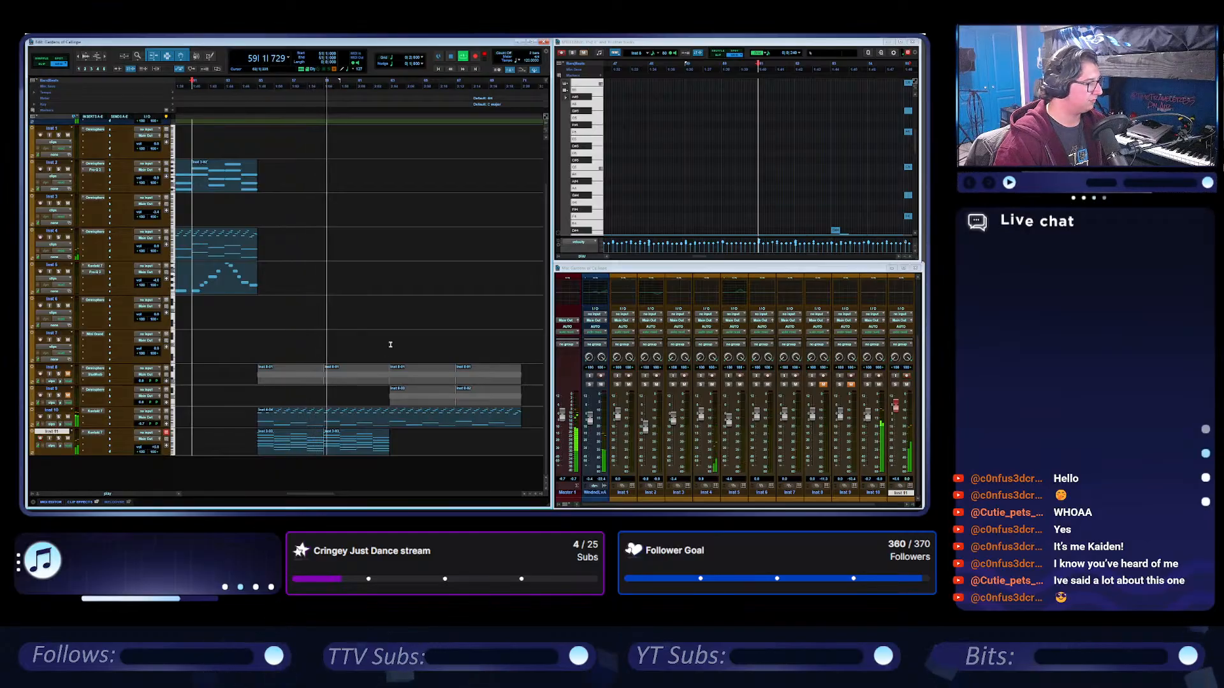
During playback, duplicate the second Inst 11 clip twice so the part extends from bar 63 to bar 71.
left_click(369, 452)
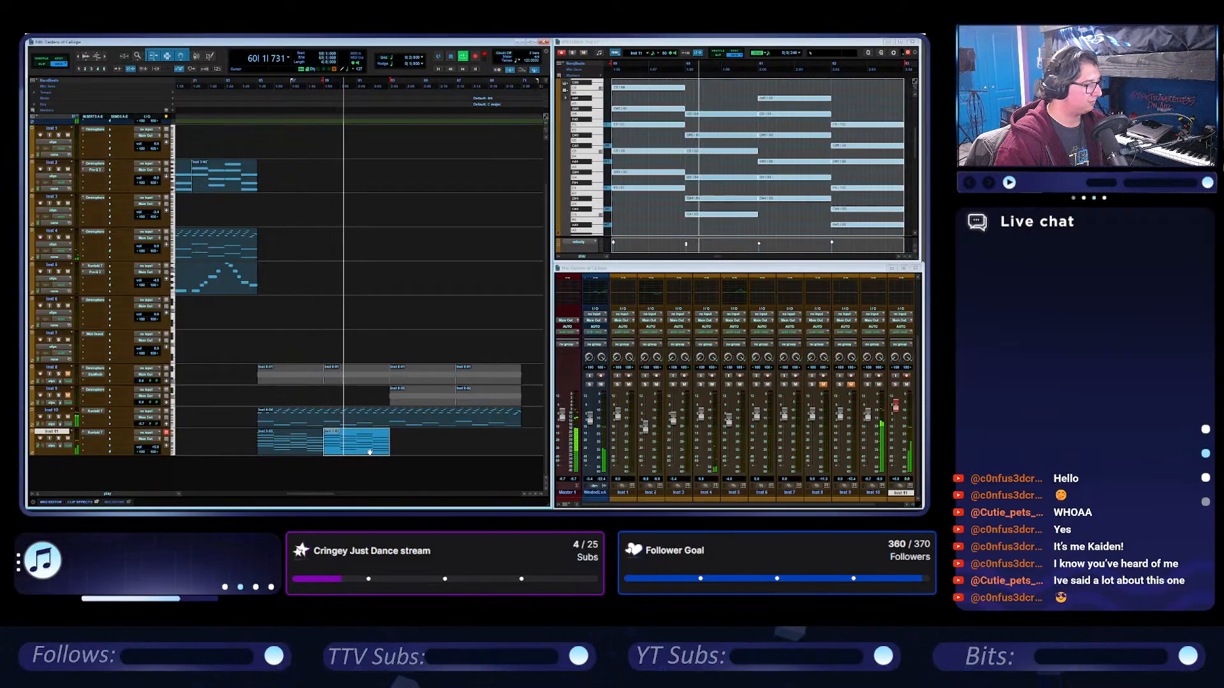
key("ctrl+d")
key("ctrl+d")
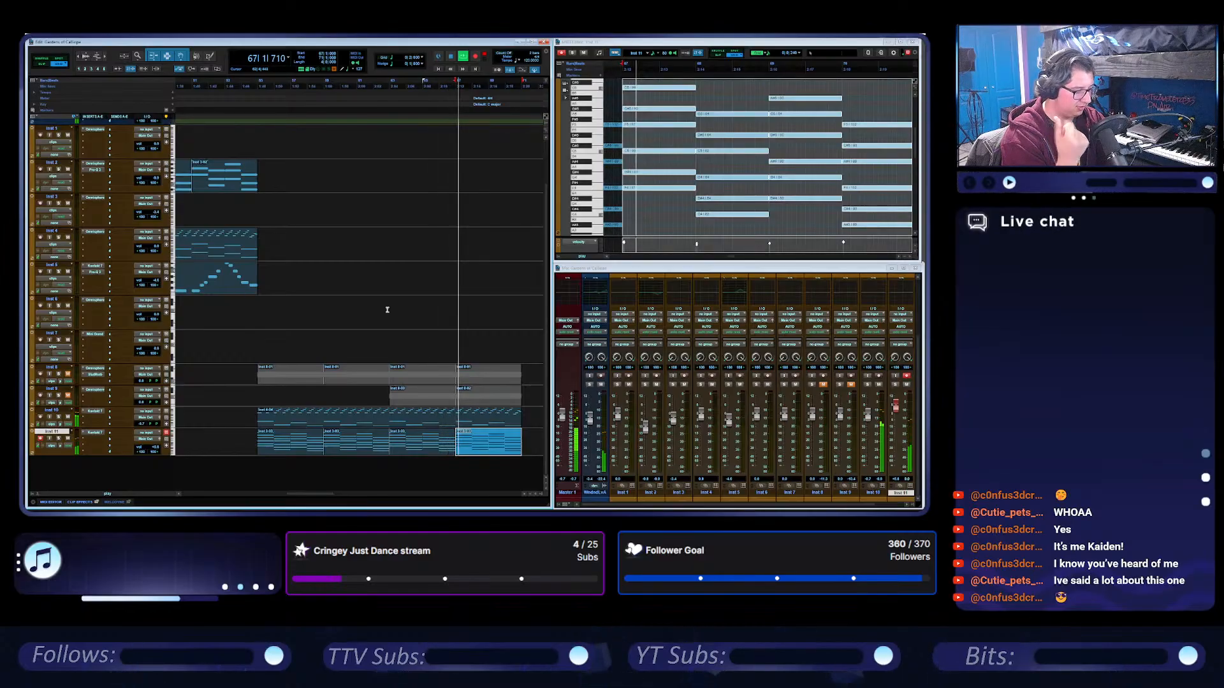
left_click(451, 57)
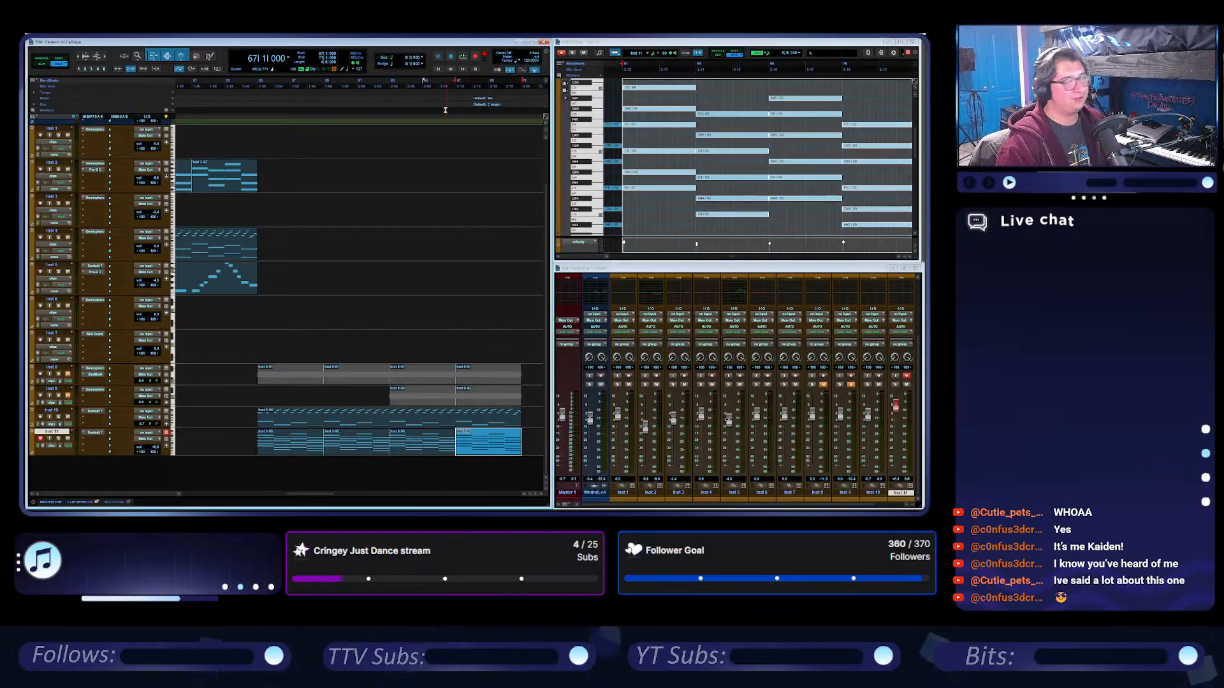
Play the section from bar 51 again with the extended Inst 11 part.
scroll(446, 163, "left", 3)
left_click(410, 91)
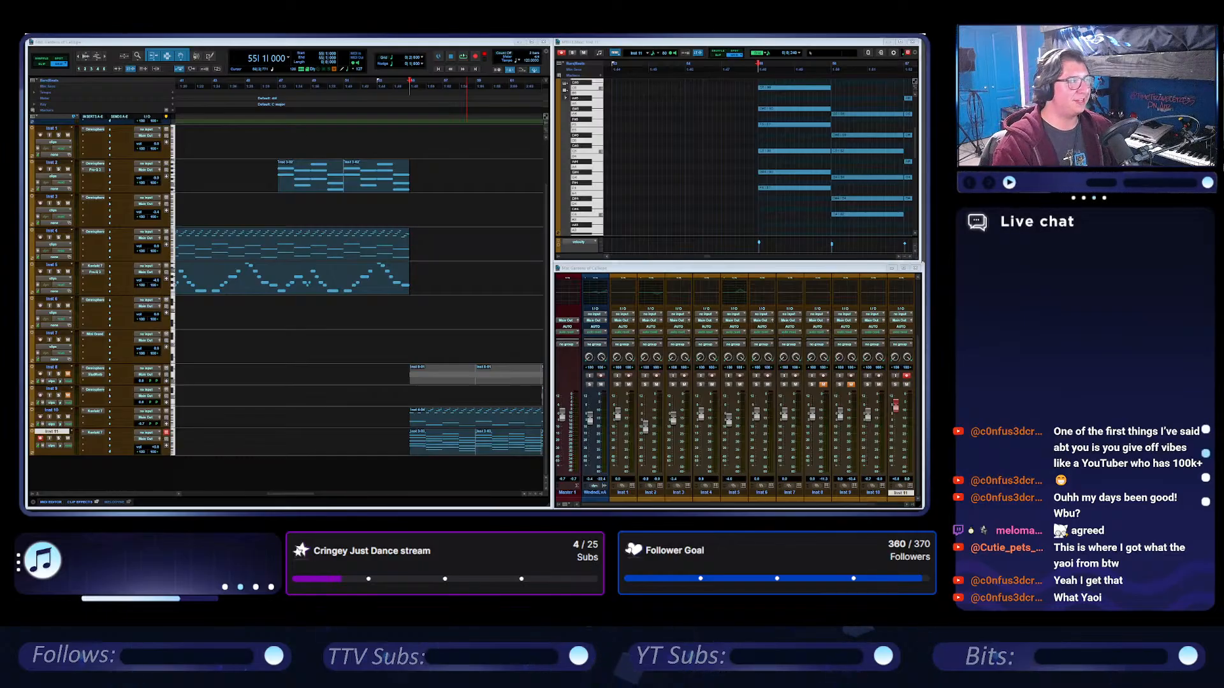
left_click(344, 83)
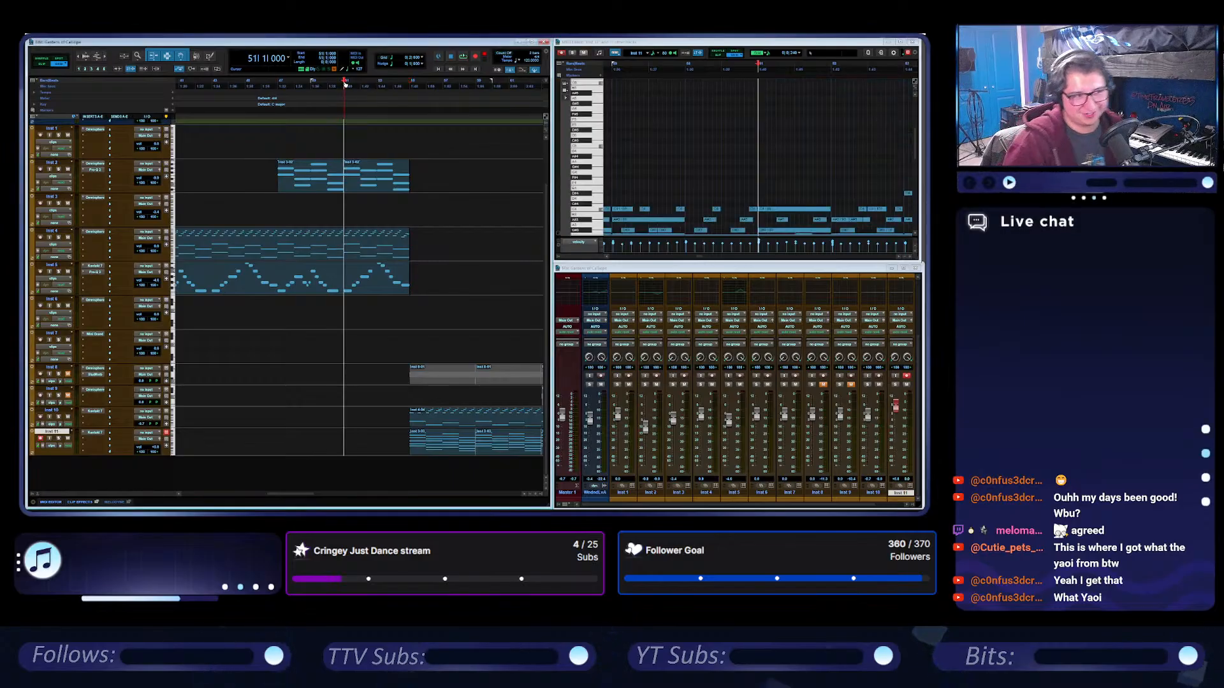
key("space")
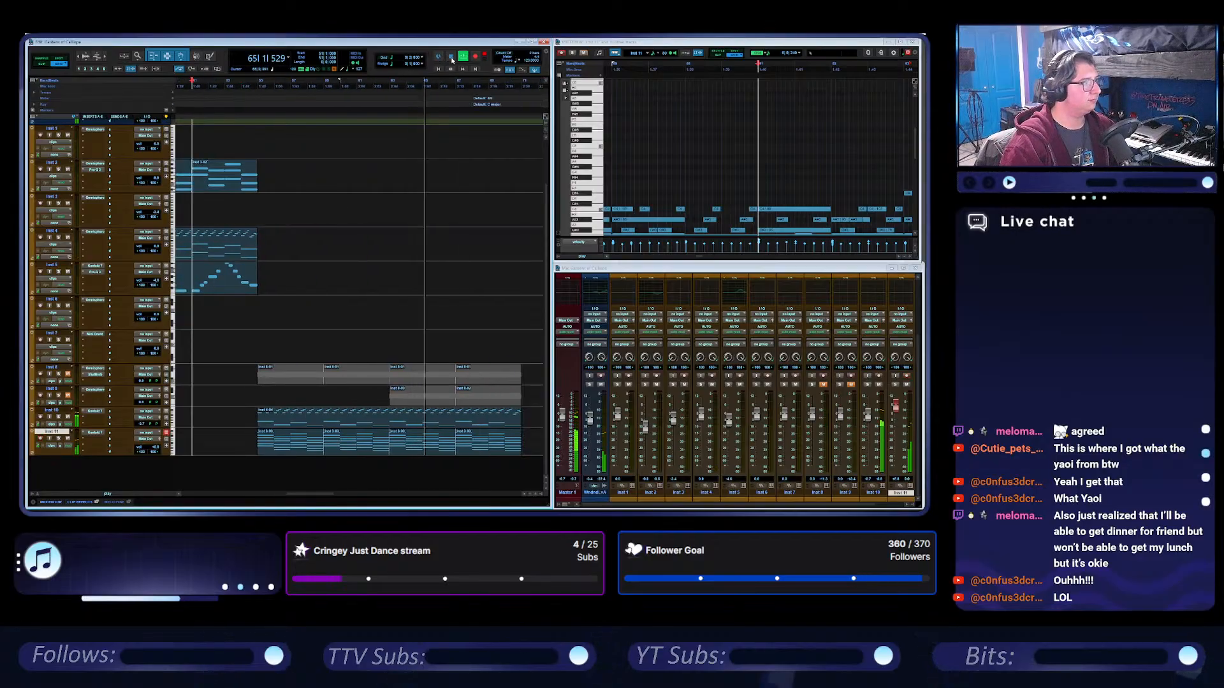
Duplicate the Inst 10 and Inst 11 clips of bars 55 to 71 together, placing the copies from bar 71.
left_click(402, 270, "shift")
scroll(402, 270, "right", 1)
left_click(397, 317)
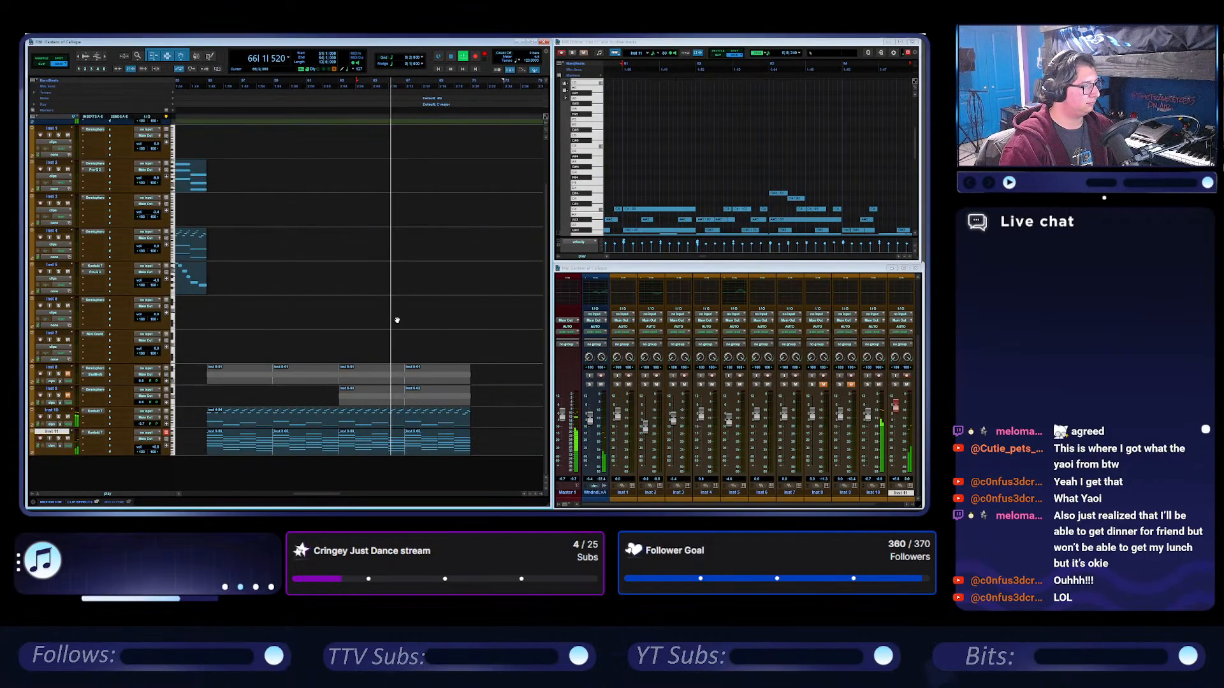
left_click(388, 443)
left_click(437, 445, "shift")
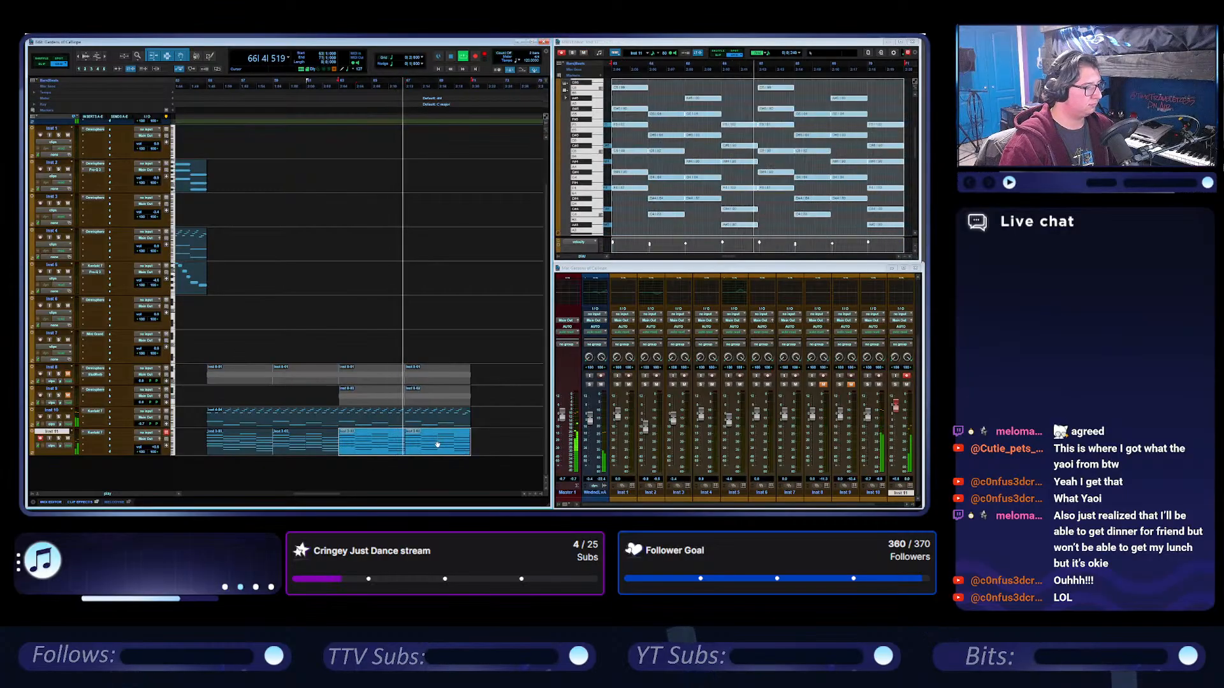
left_click(255, 441, "shift")
left_click(249, 413, "shift")
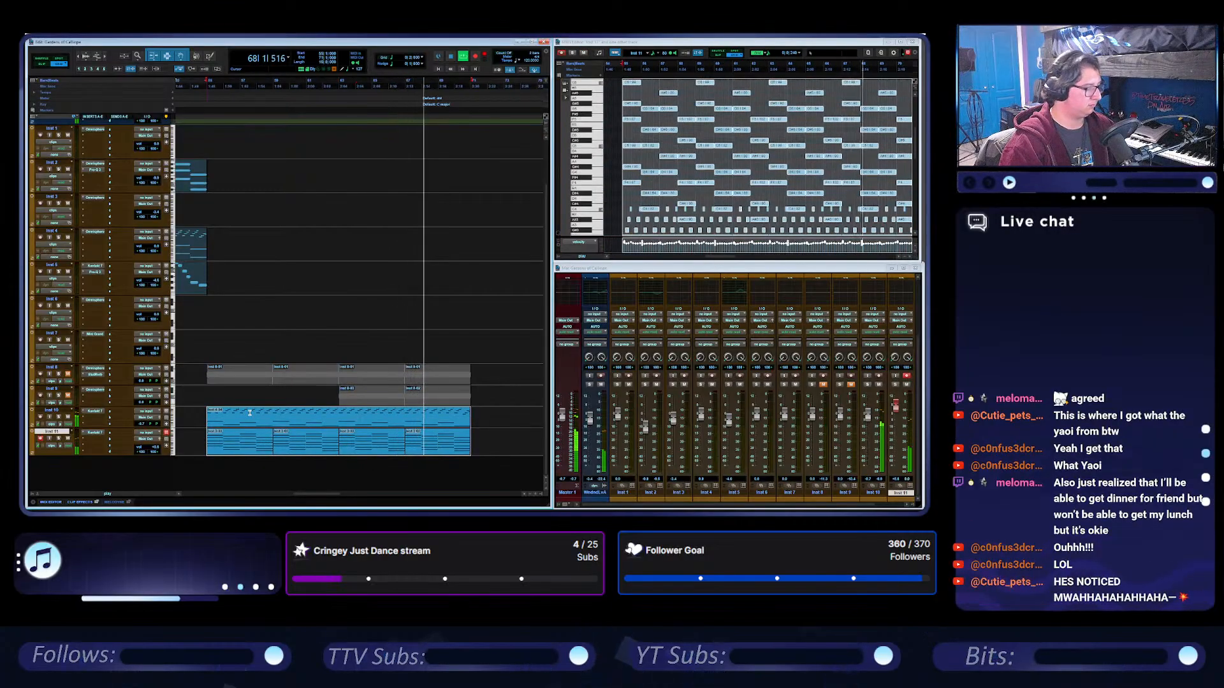
key("ctrl+d")
scroll(482, 330, "right", 1)
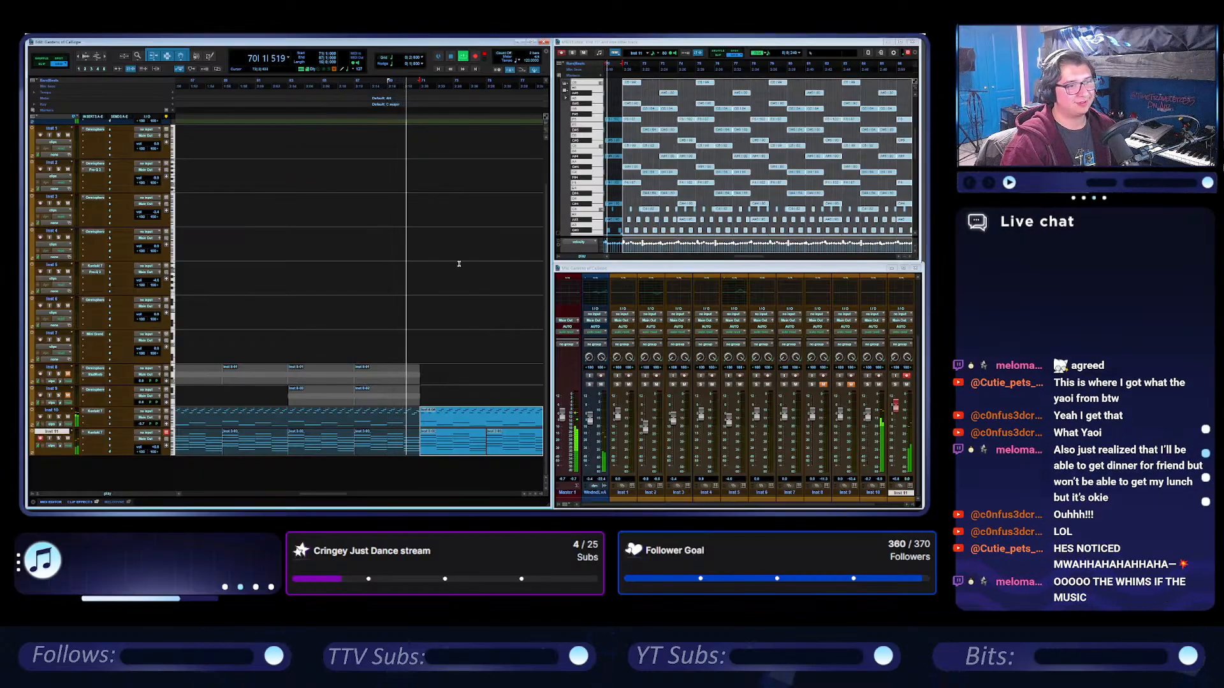
left_click(469, 234)
key("space")
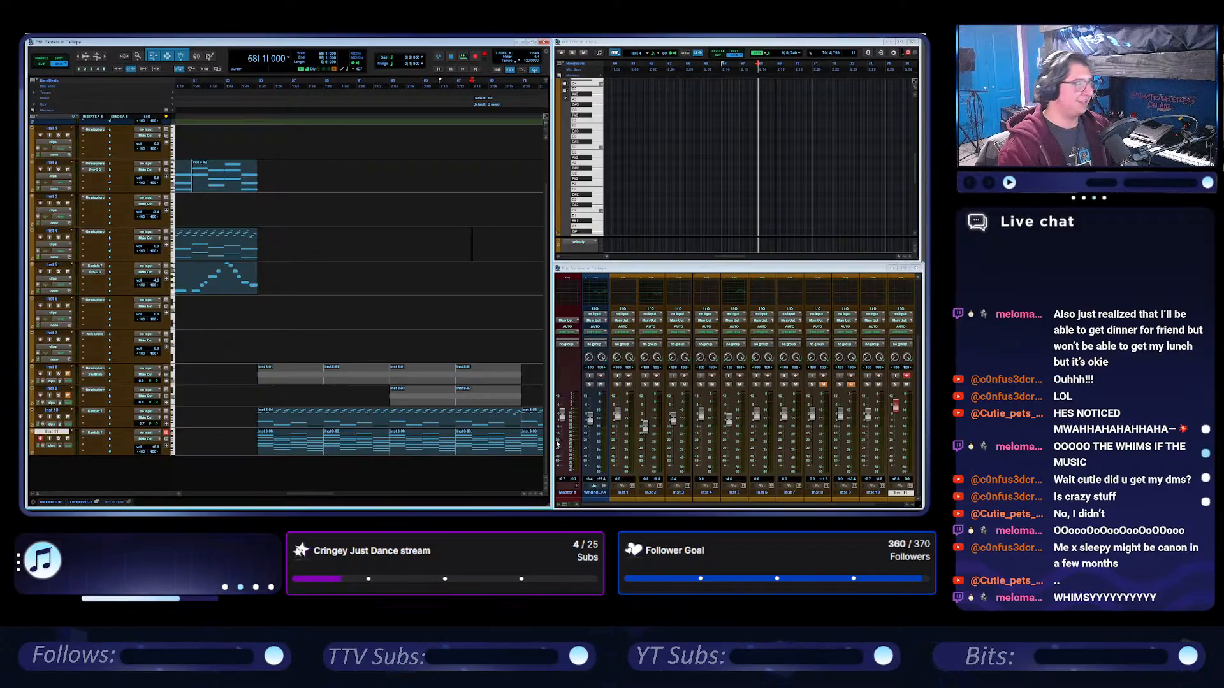
Audition the Inst 11 clip at bar 63 with the track soloed.
left_click(414, 447)
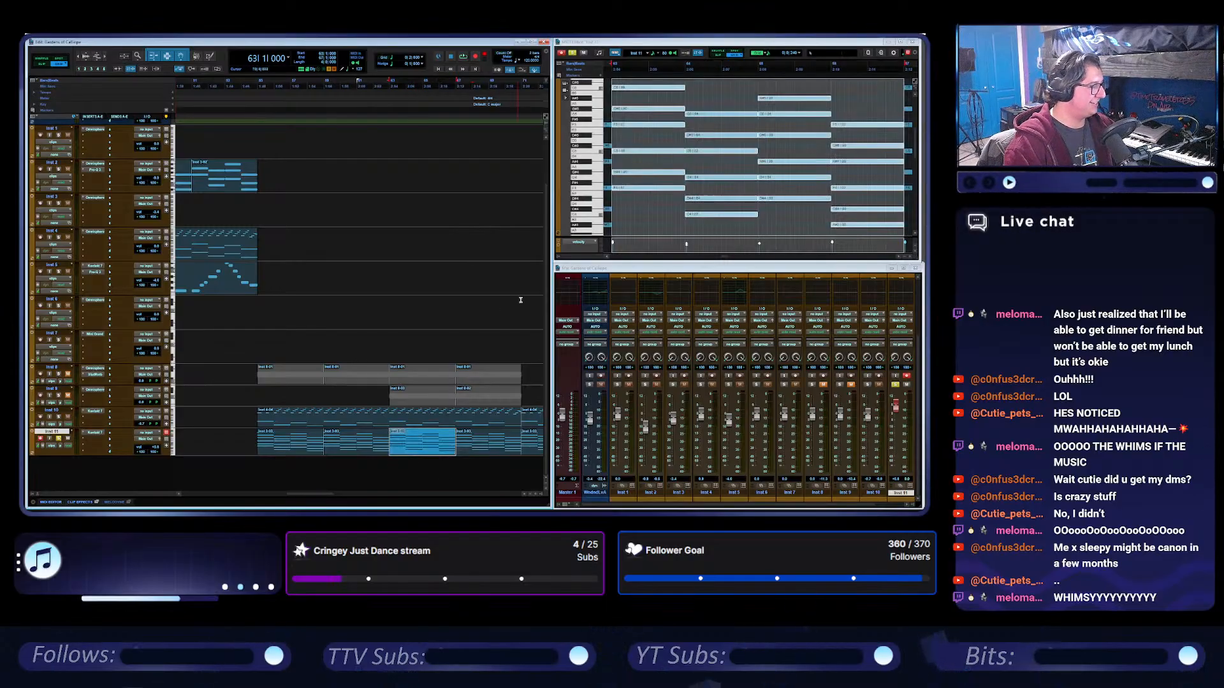
key("space")
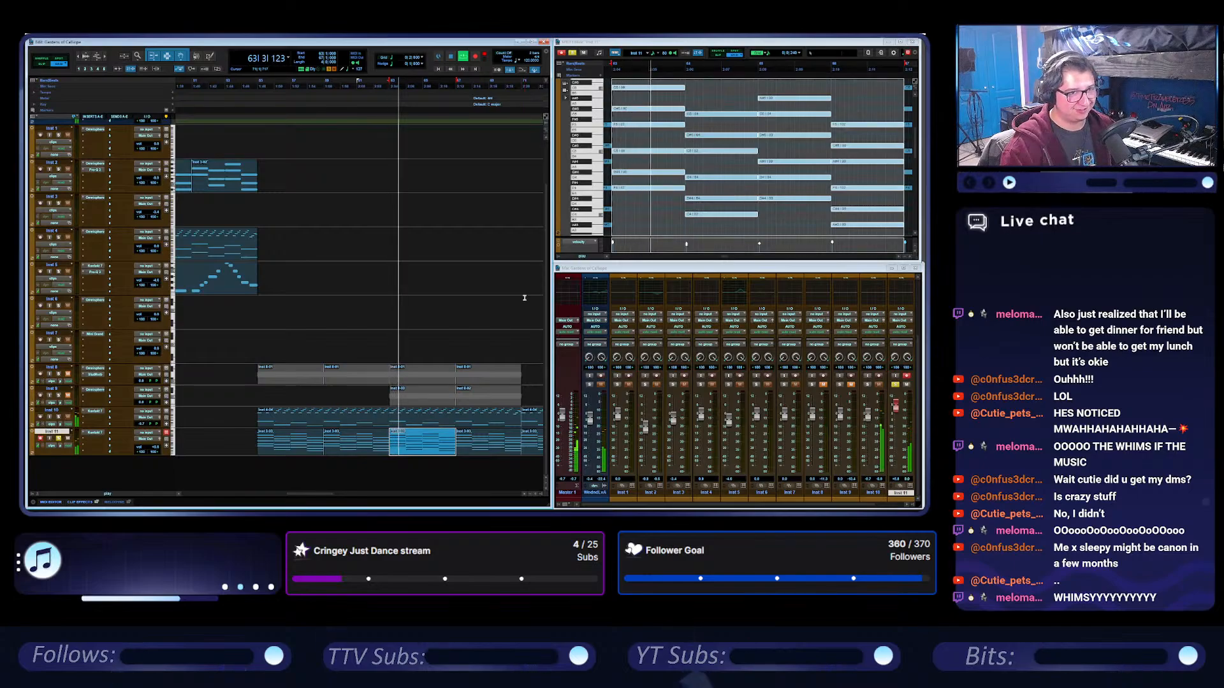
scroll(412, 259, "right", 3)
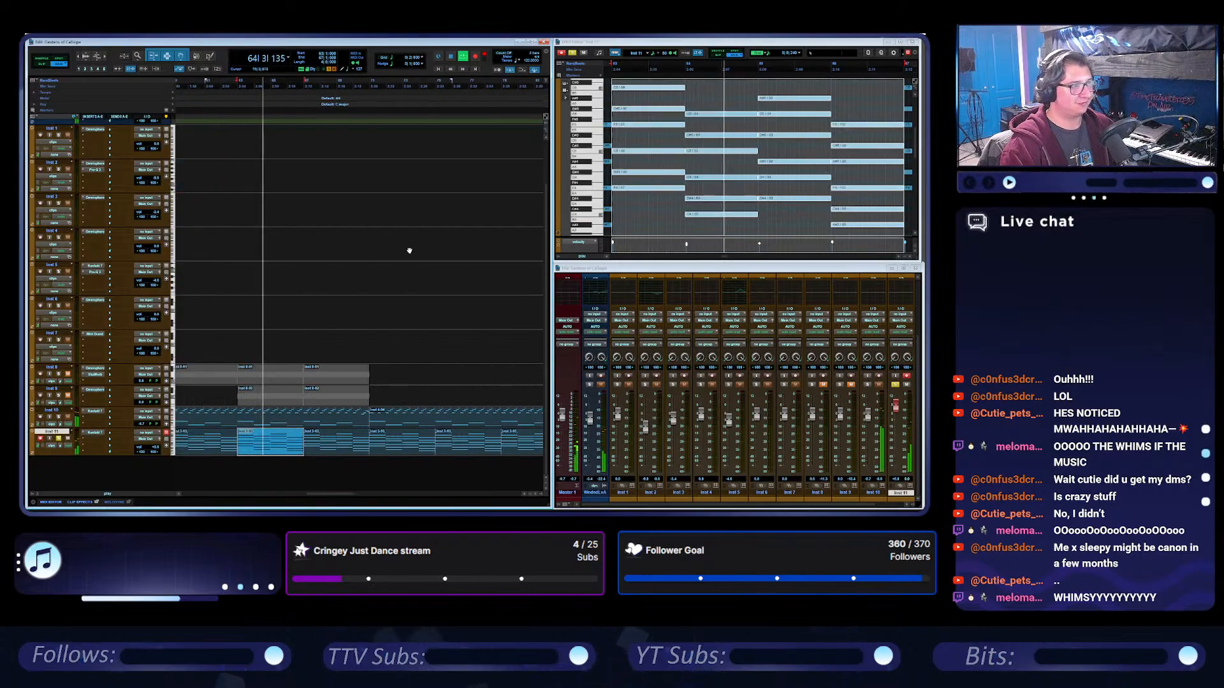
scroll(409, 251, "left", 3)
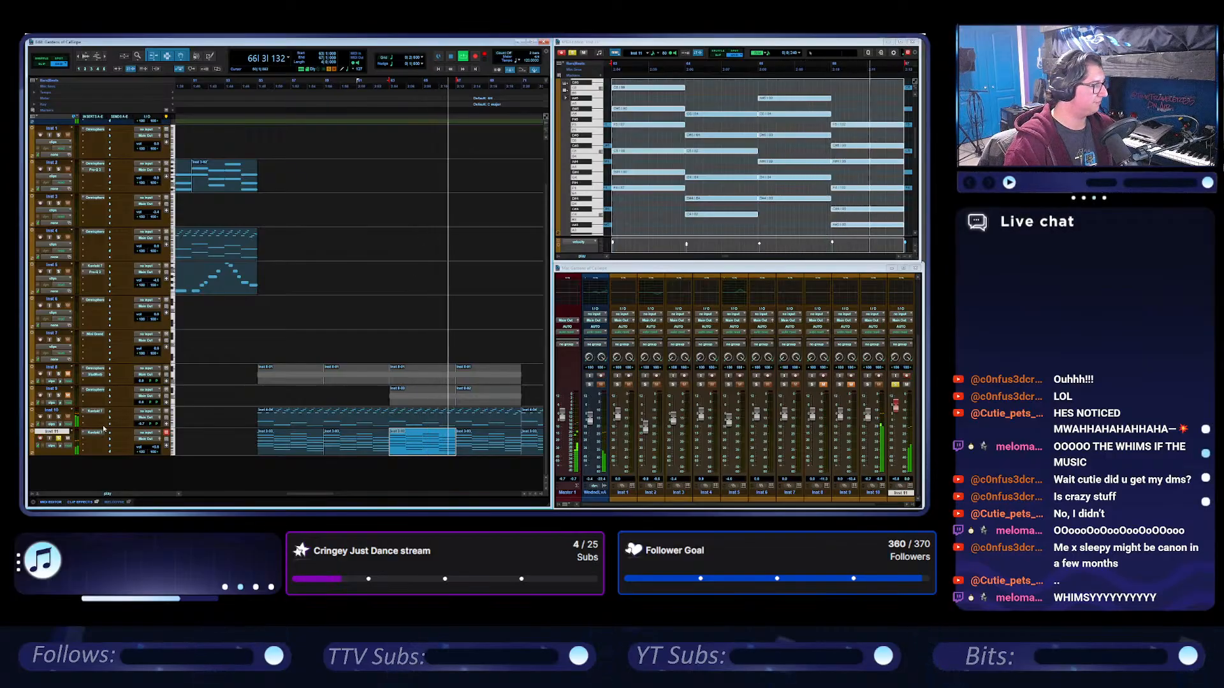
left_click(450, 58)
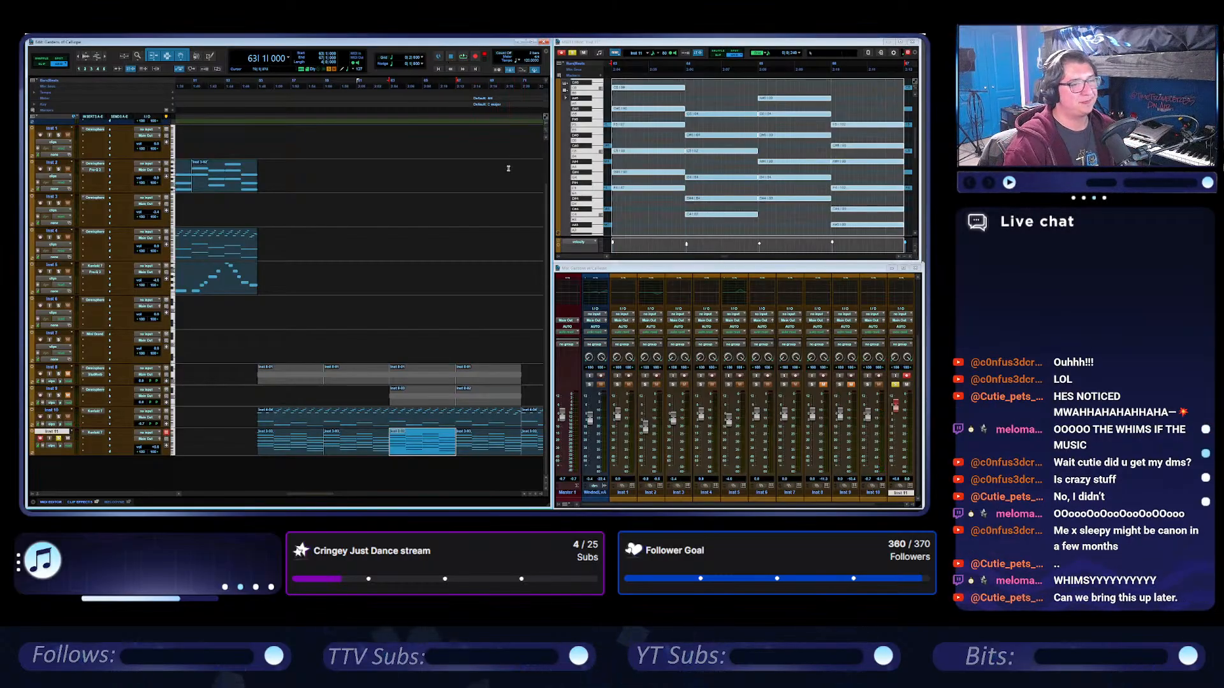
scroll(442, 249, "up", 2)
scroll(442, 248, "down", 2)
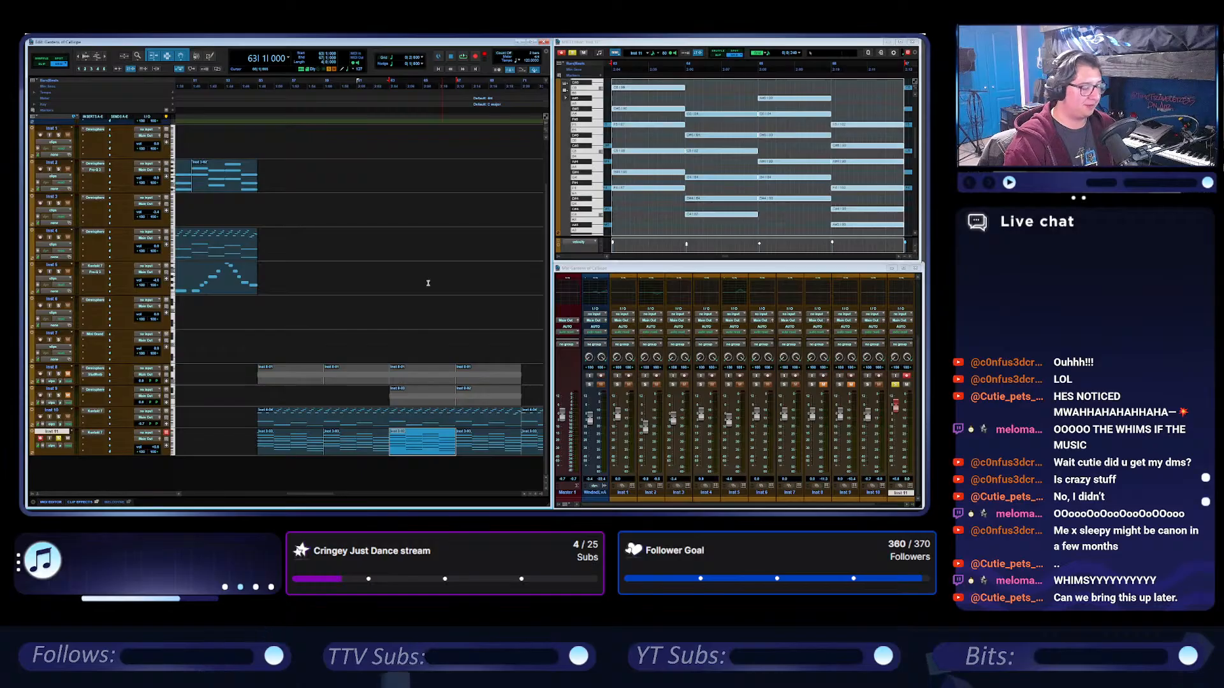
Create the new instrument track Inst 12 below Inst 11 and insert Omnisphere on it.
left_click(407, 358)
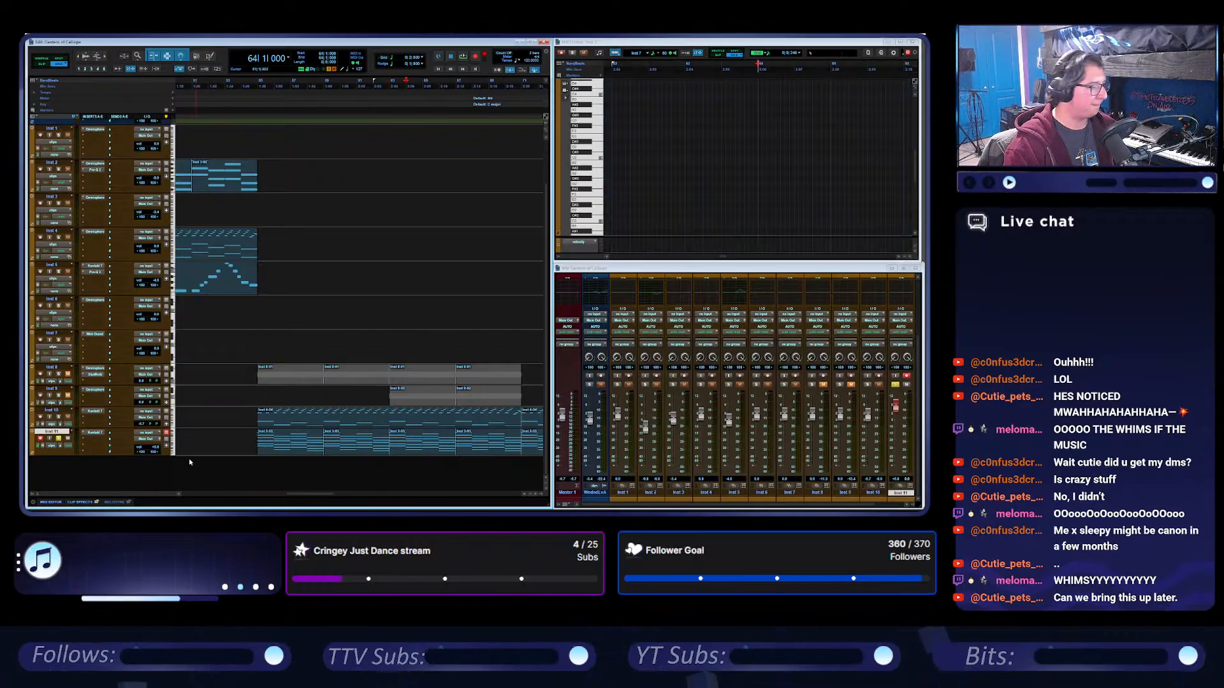
double_click(108, 475)
left_click(96, 464)
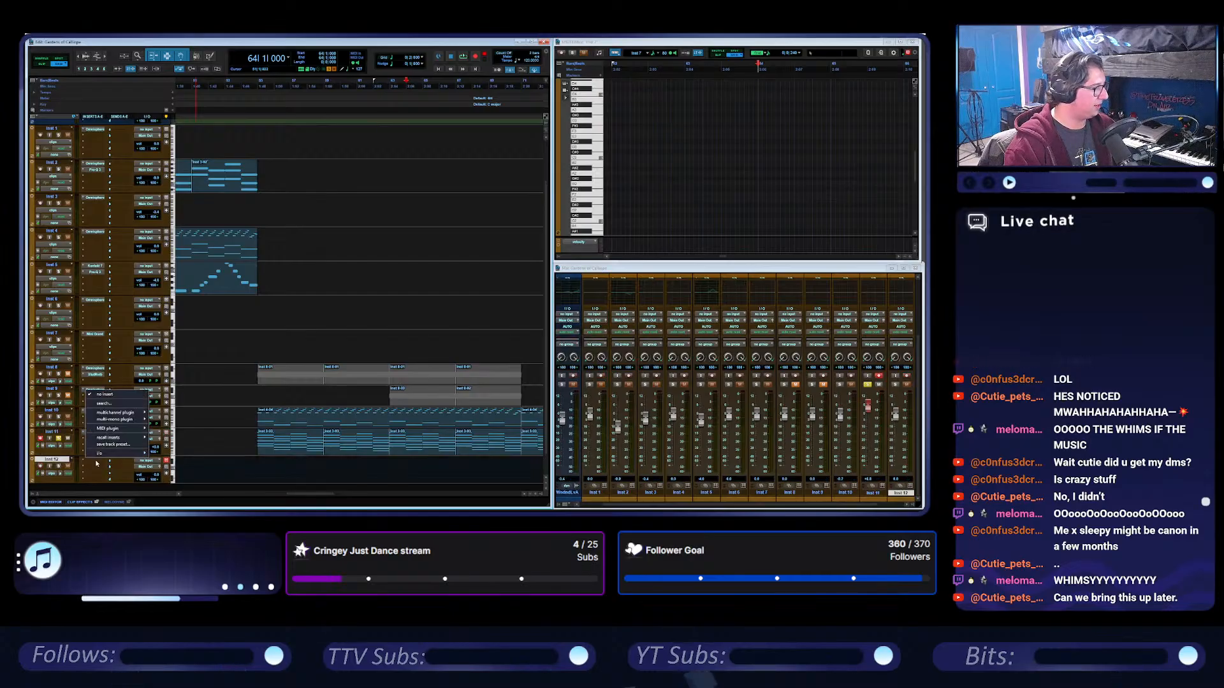
left_click(220, 338)
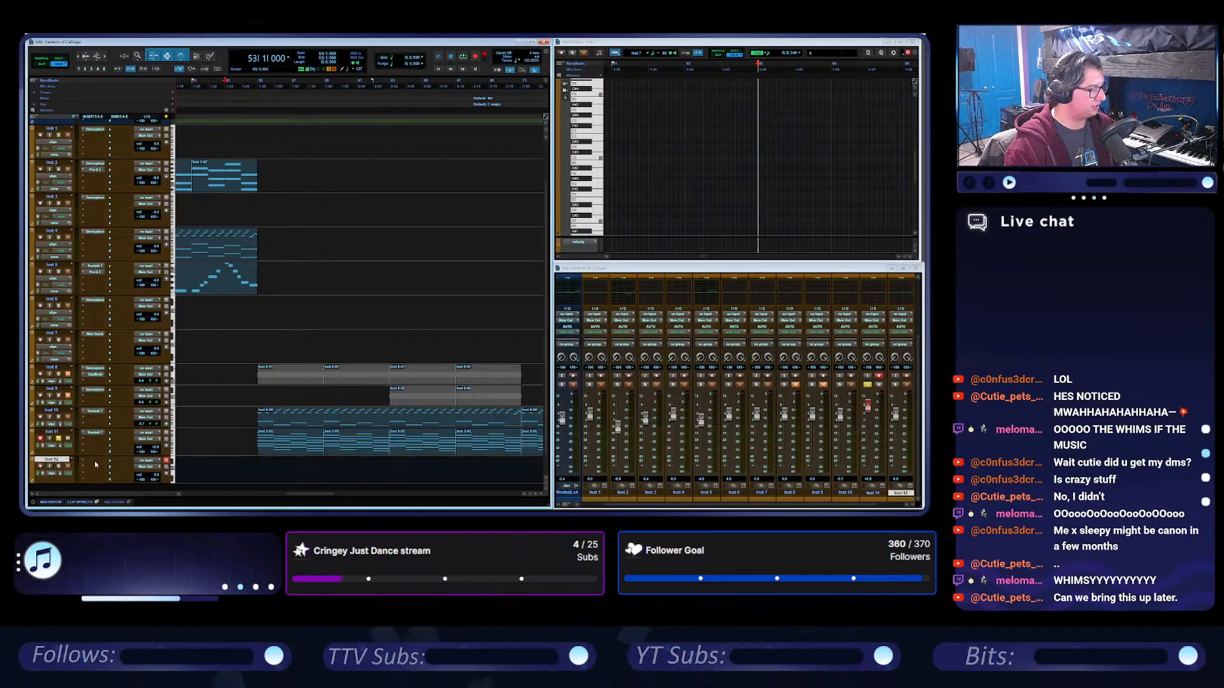
left_click(96, 464)
mouse_move(127, 414)
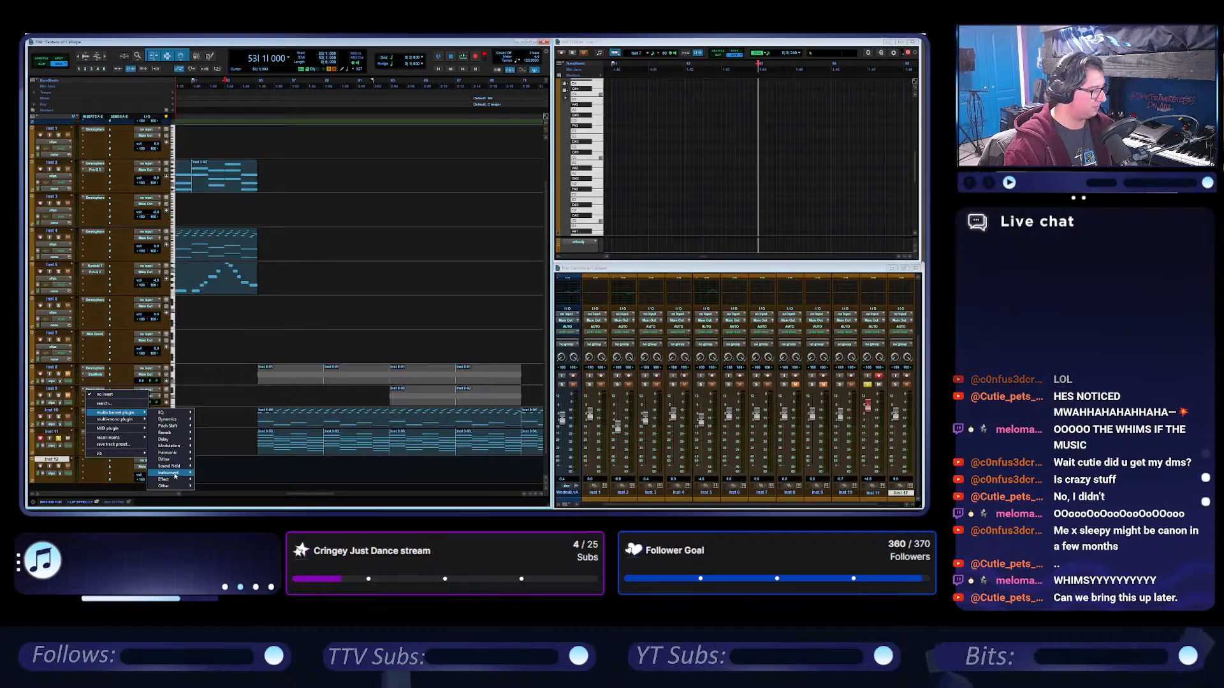
mouse_move(175, 475)
left_click(224, 456)
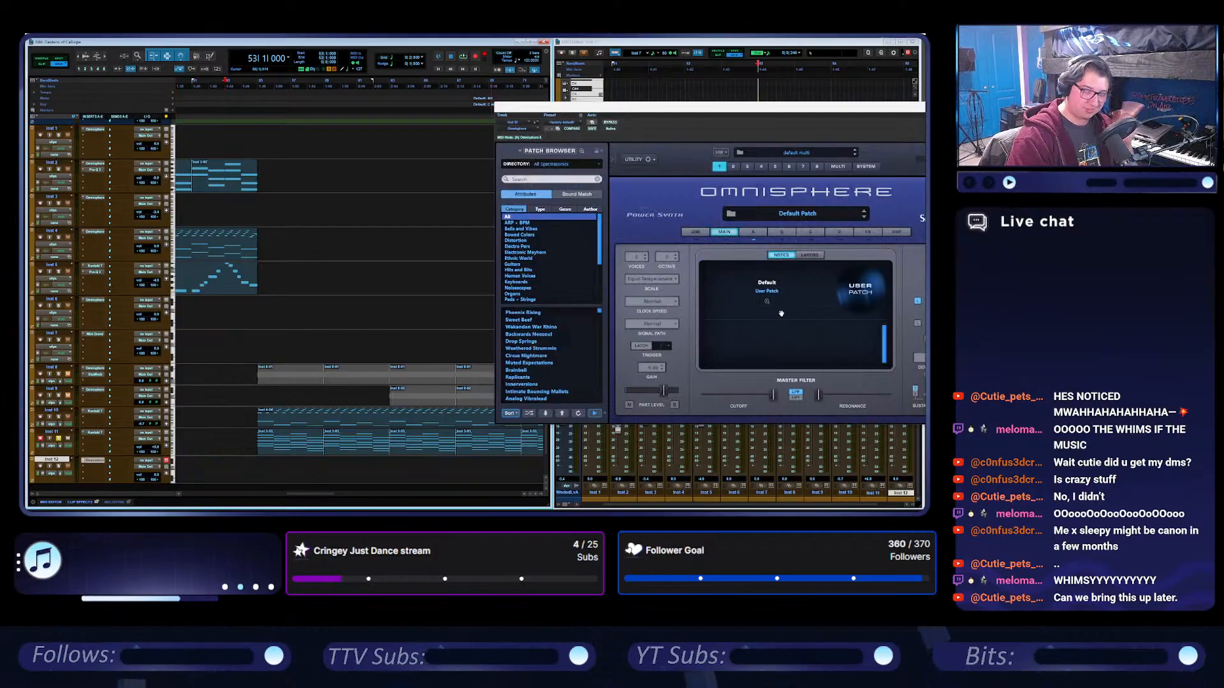
Set Omnisphere's layer A oscillator to the Sine waveform, raise its symmetry and hard sync, and audition the Inst 12 sound.
left_click_drag(790, 114, 642, 106)
left_click(607, 227)
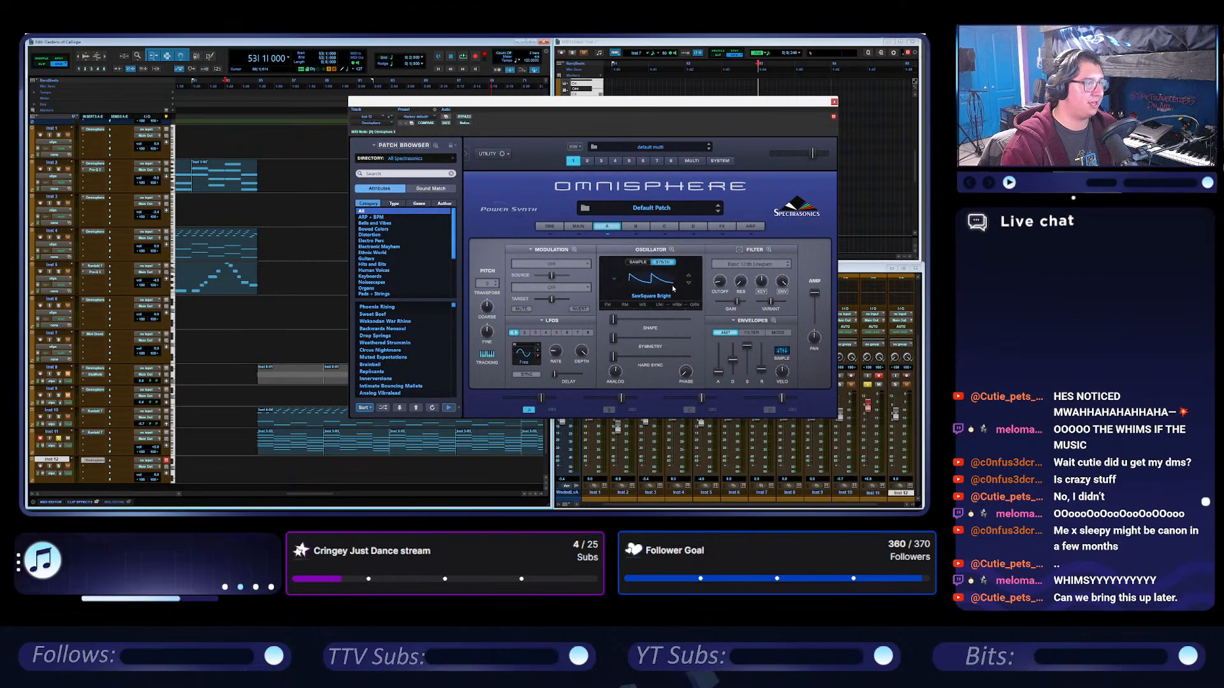
left_click(696, 306)
left_click(644, 320)
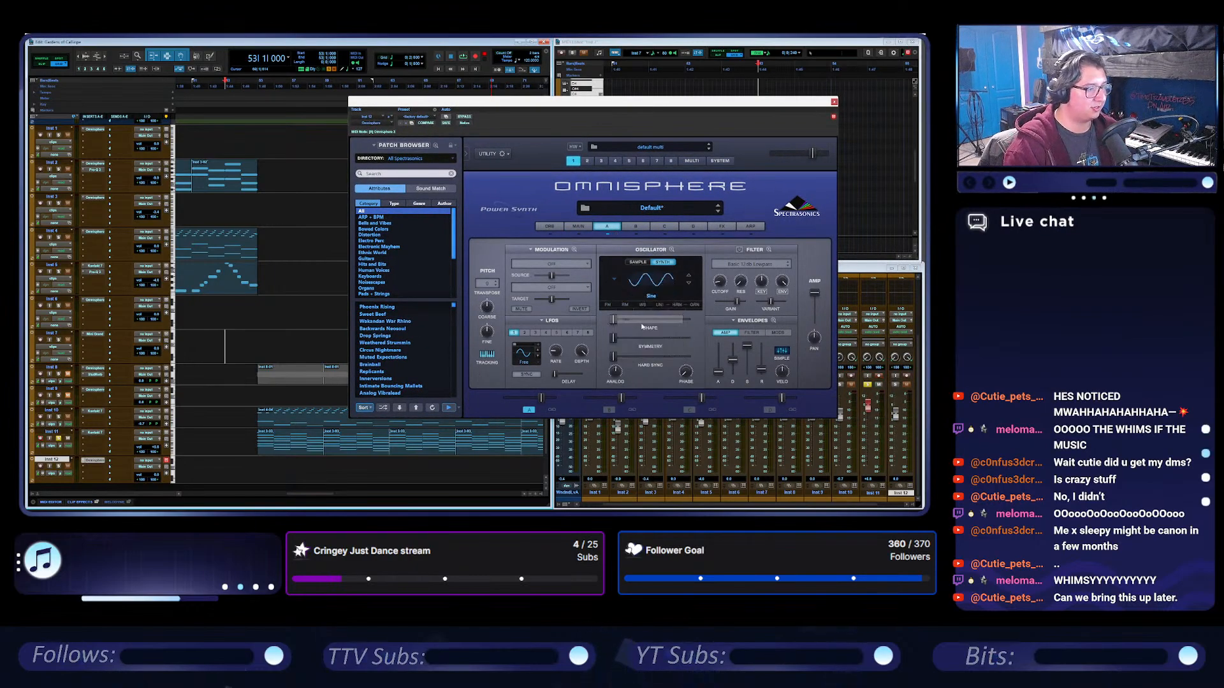
left_click(41, 466)
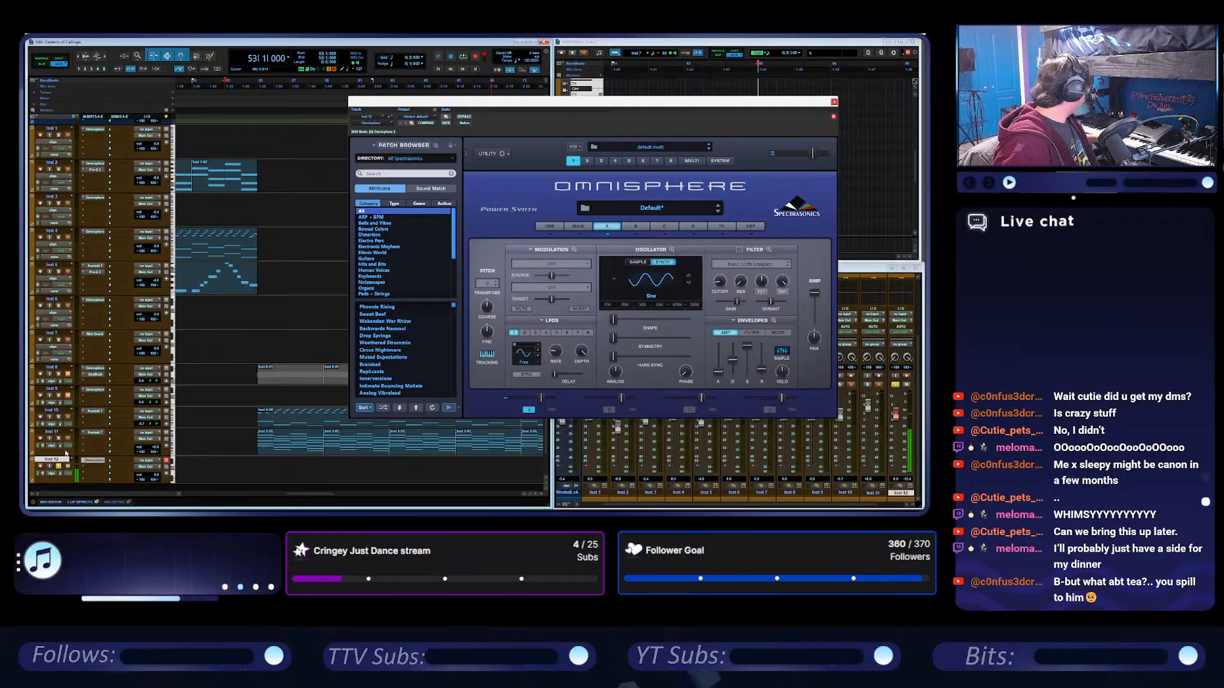
mouse_move(616, 358)
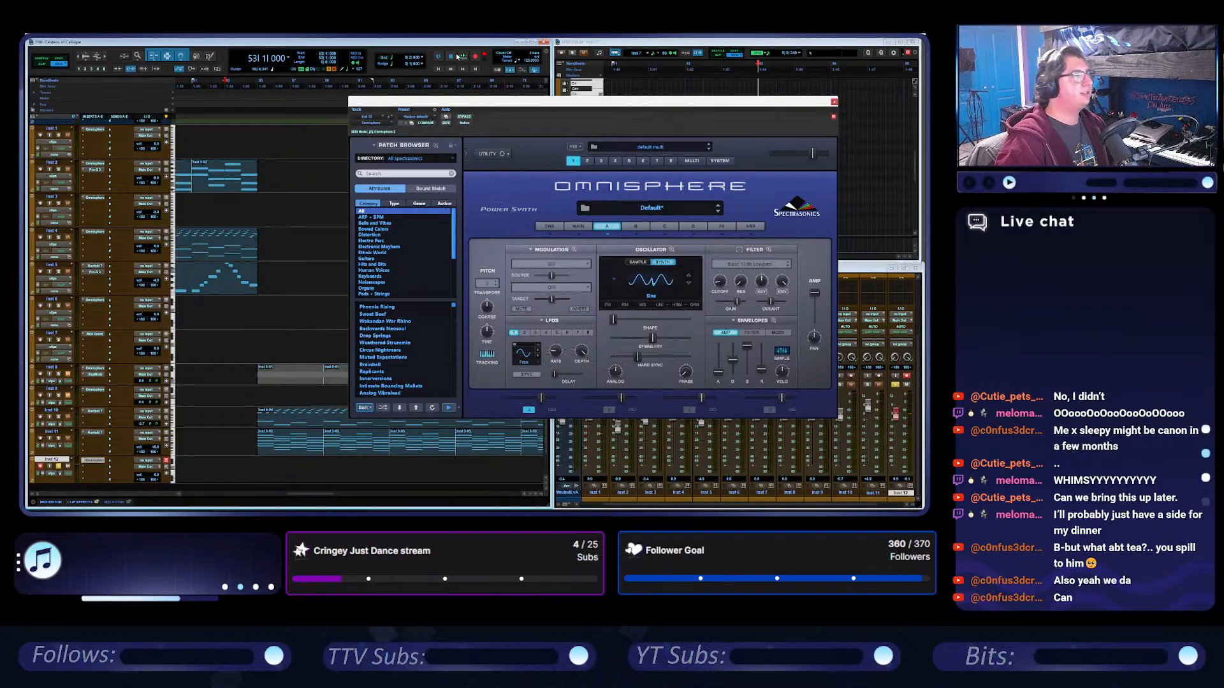
left_click(834, 102)
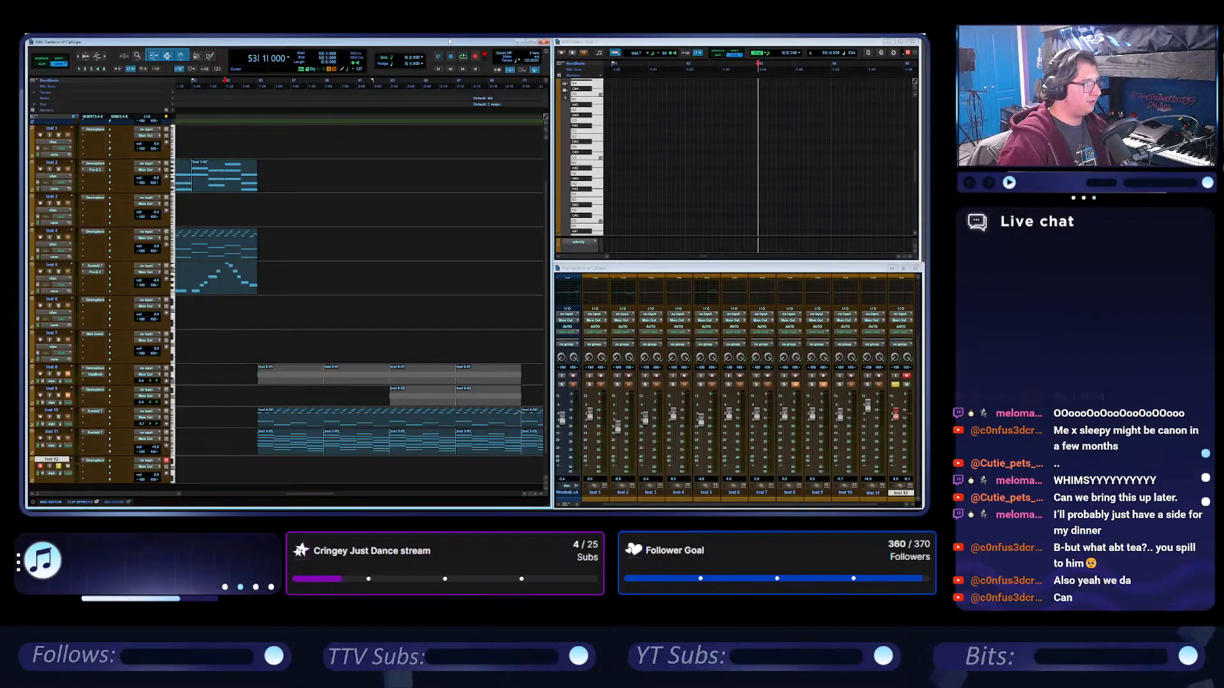
Begin opening another session and browse to the folder that holds the saved sessions.
left_click(32, 34)
mouse_move(48, 52)
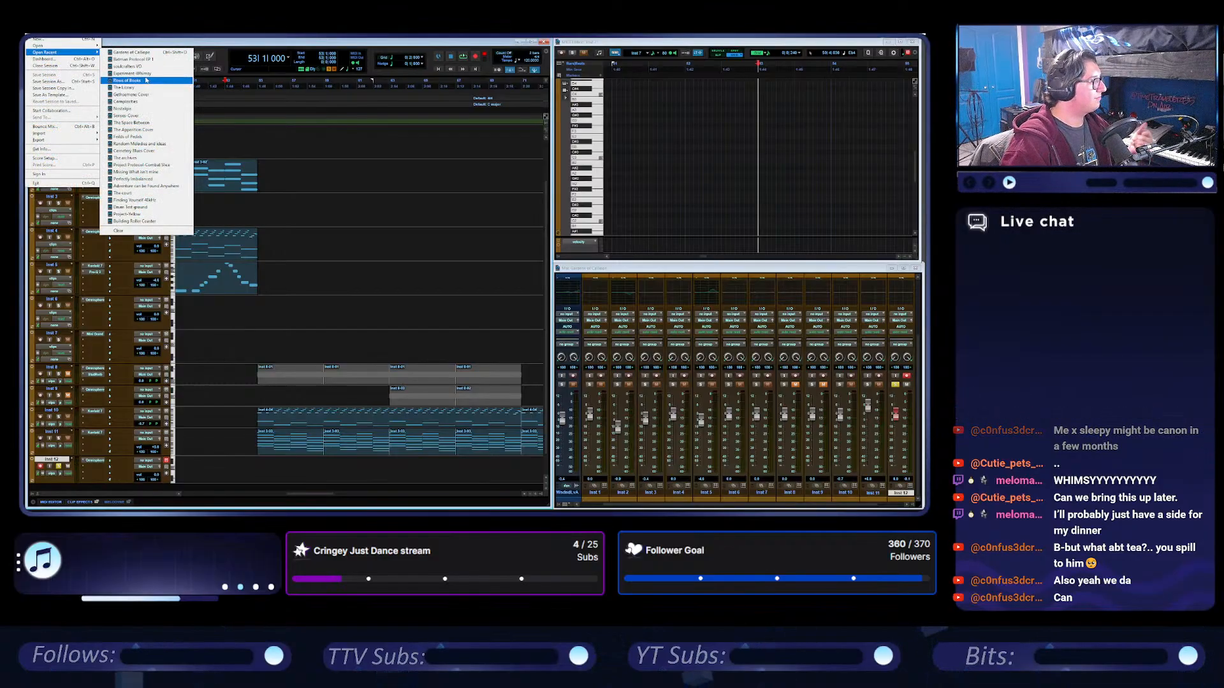
mouse_move(90, 45)
left_click(133, 51)
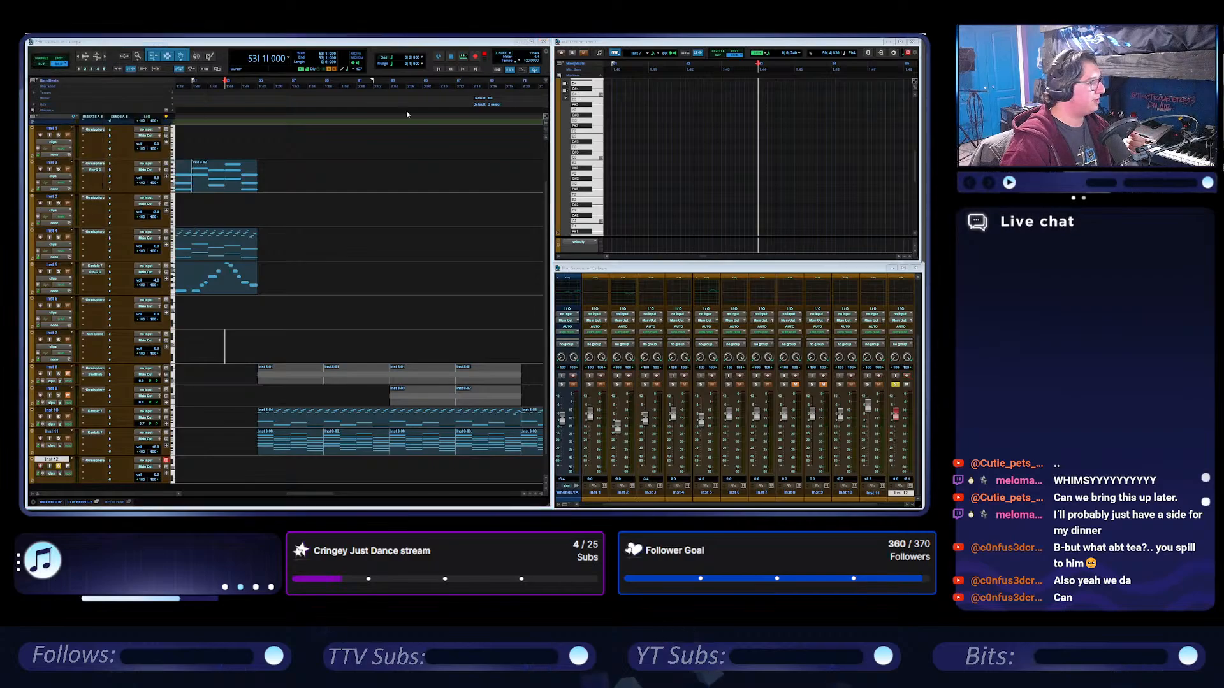
left_click(500, 217)
left_click(474, 306)
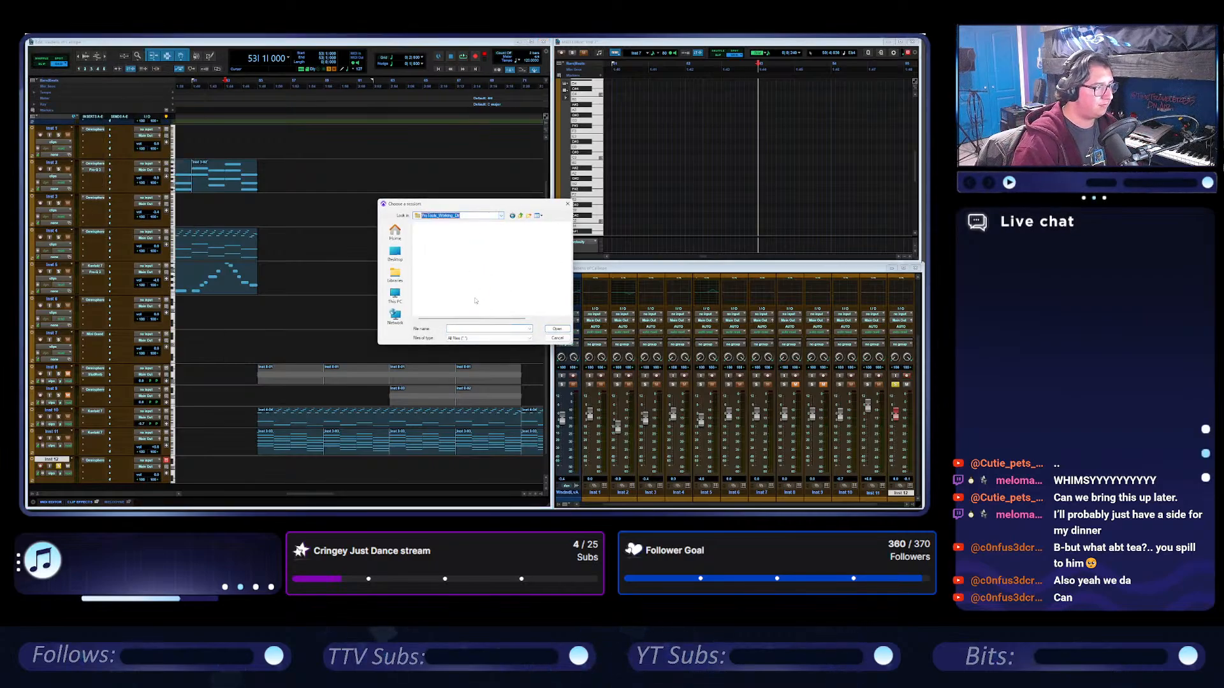
Open the session in the Magic of the Forest folder and accept the missing files dialog.
scroll(498, 285, "up", 1)
scroll(499, 285, "up", 5)
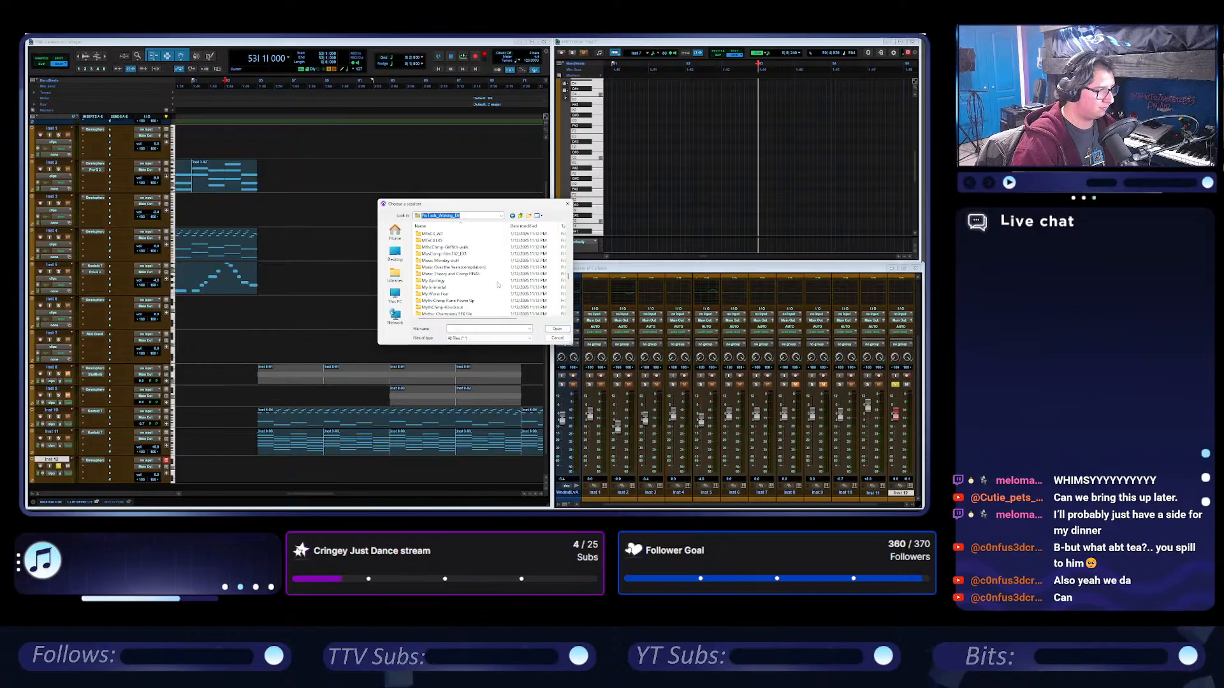
scroll(499, 276, "up", 4)
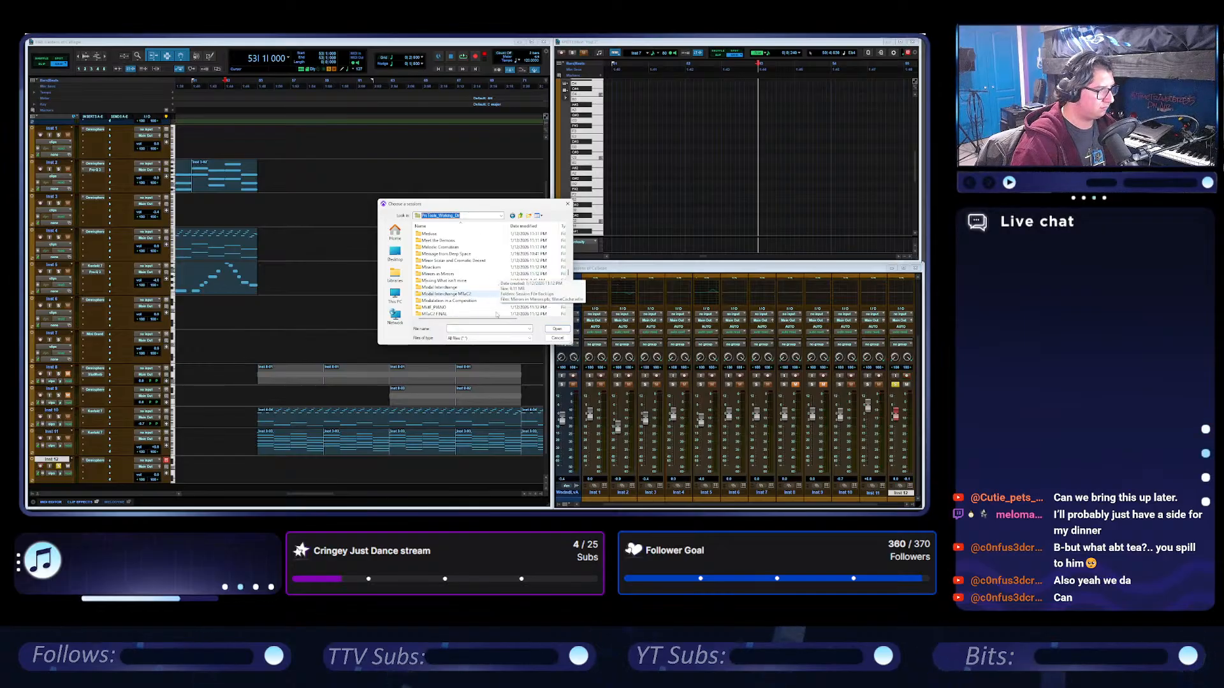
scroll(474, 290, "up", 3)
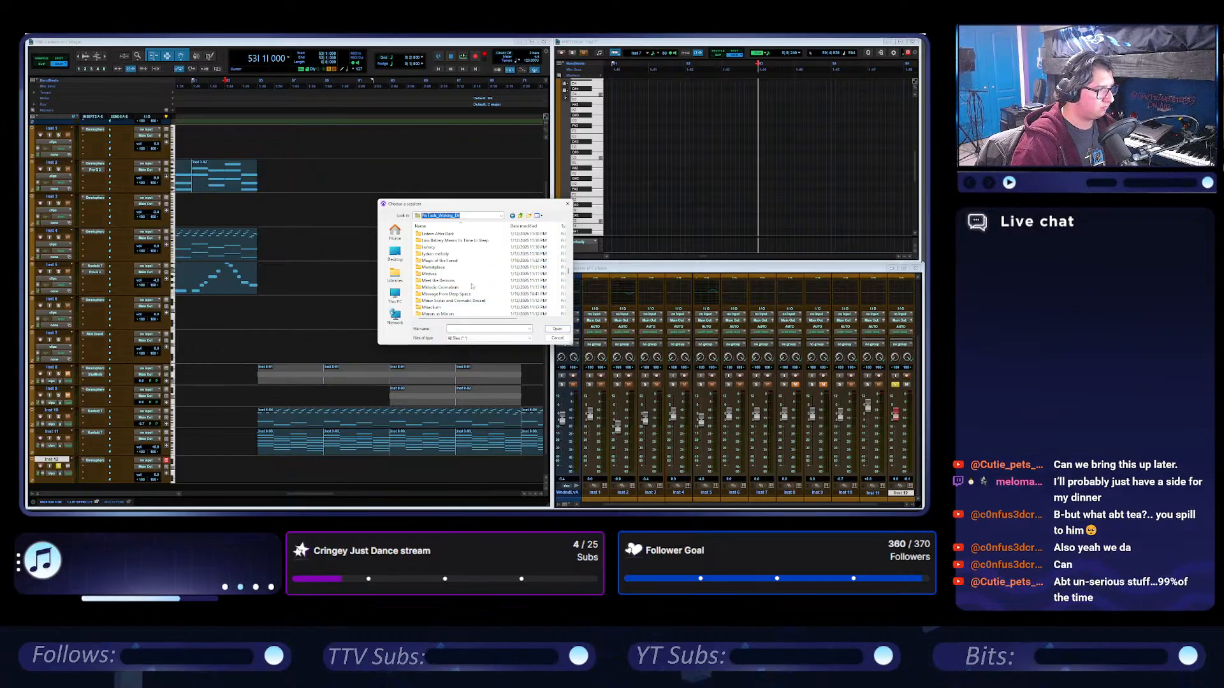
double_click(449, 260)
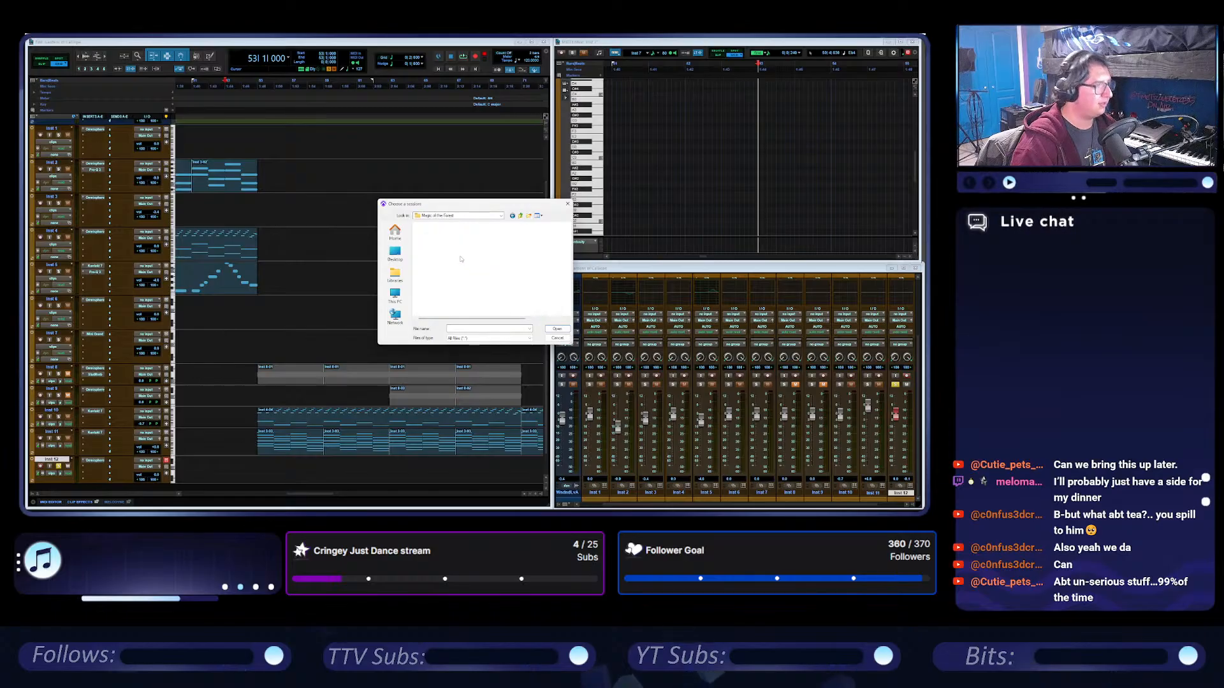
double_click(452, 248)
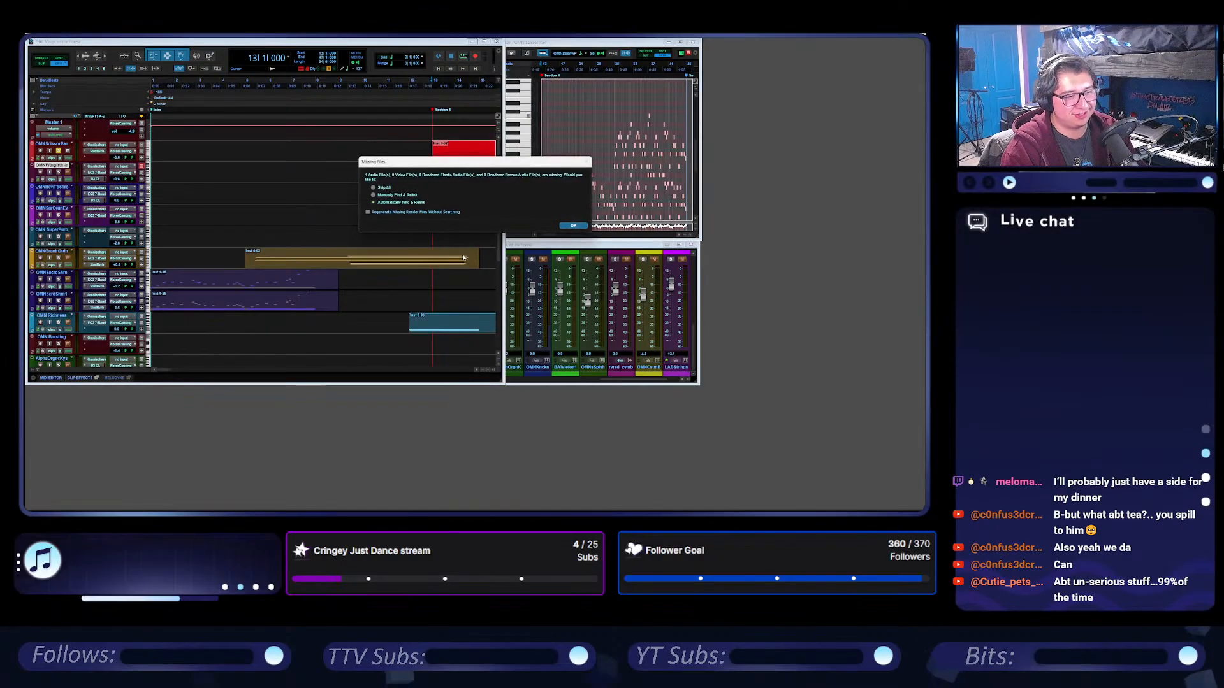
left_click(572, 225)
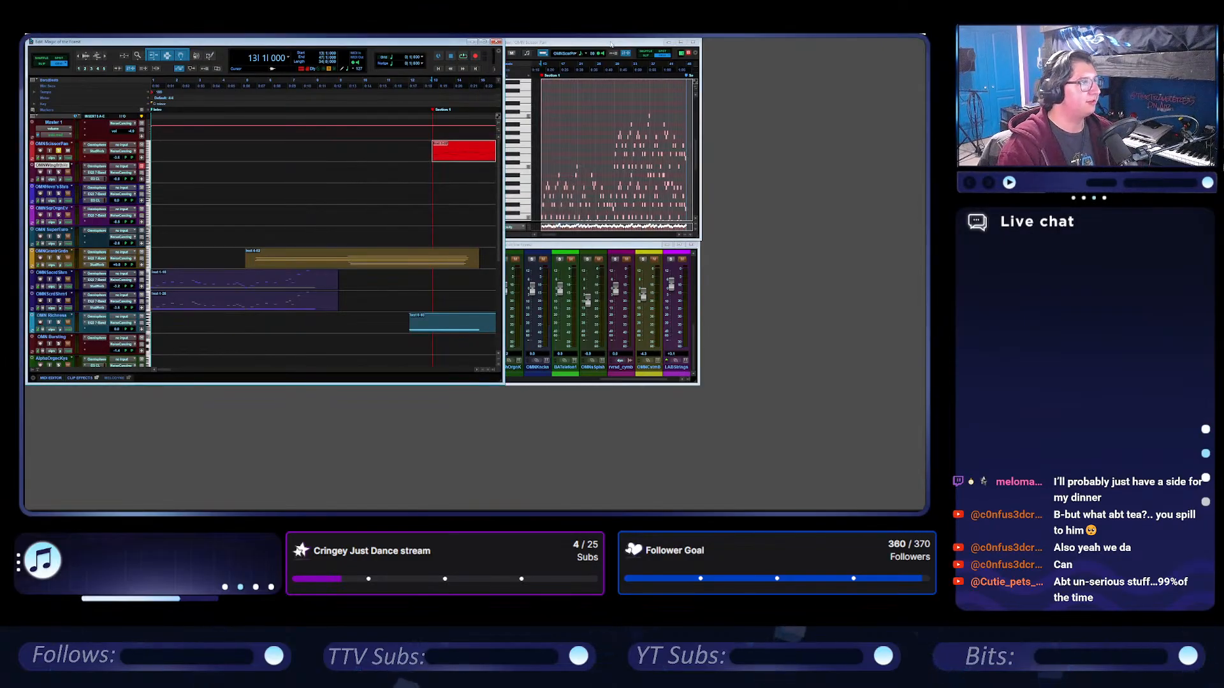
Arrange and enlarge the Edit, Mix and MIDI Editor windows so that together they fill the workspace.
left_click_drag(610, 43, 790, 45)
left_click_drag(594, 245, 818, 367)
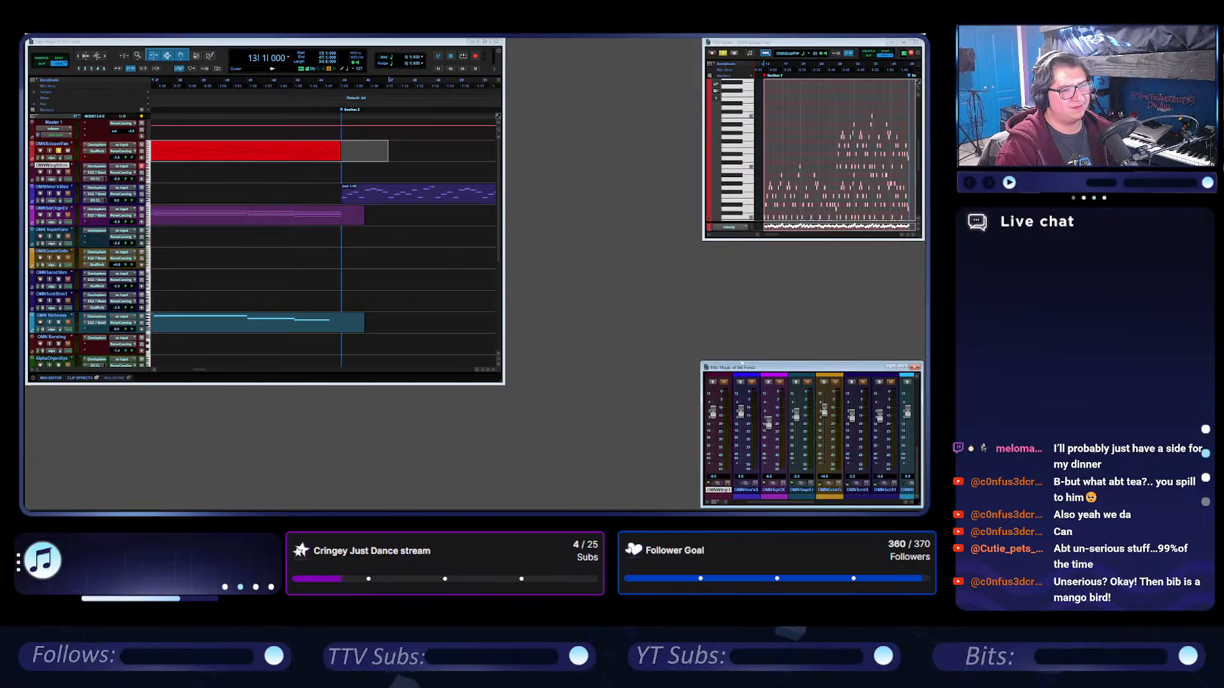
left_click_drag(700, 365, 667, 304)
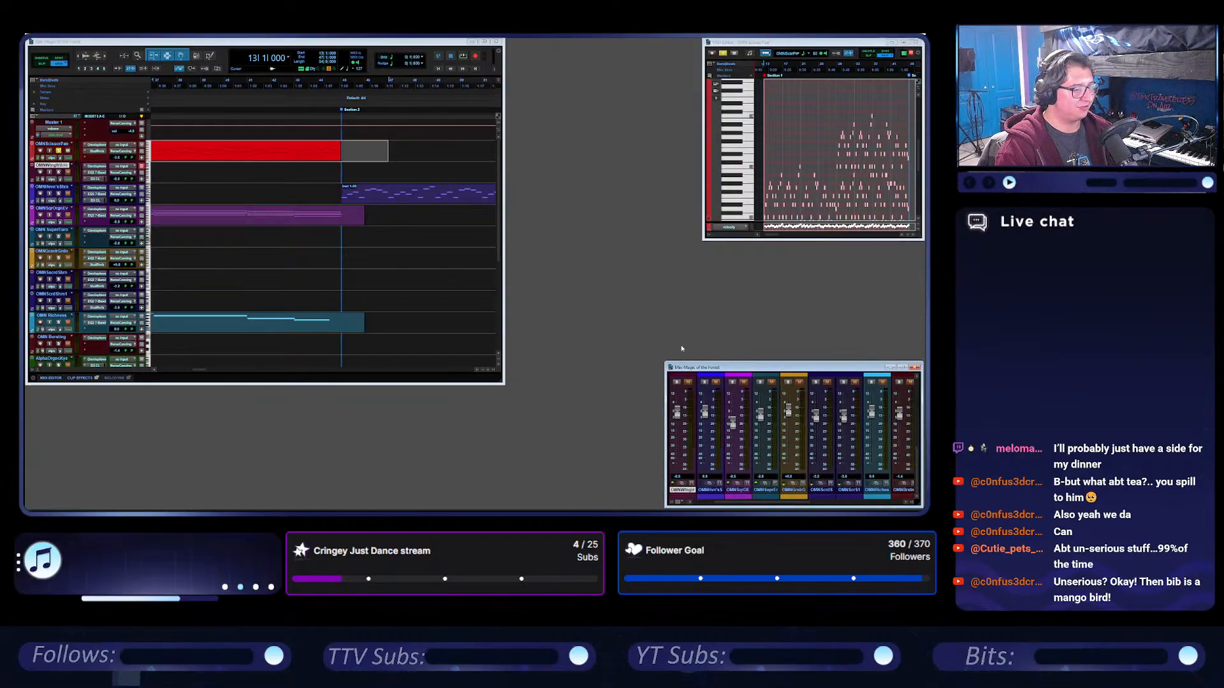
left_click_drag(713, 361, 677, 259)
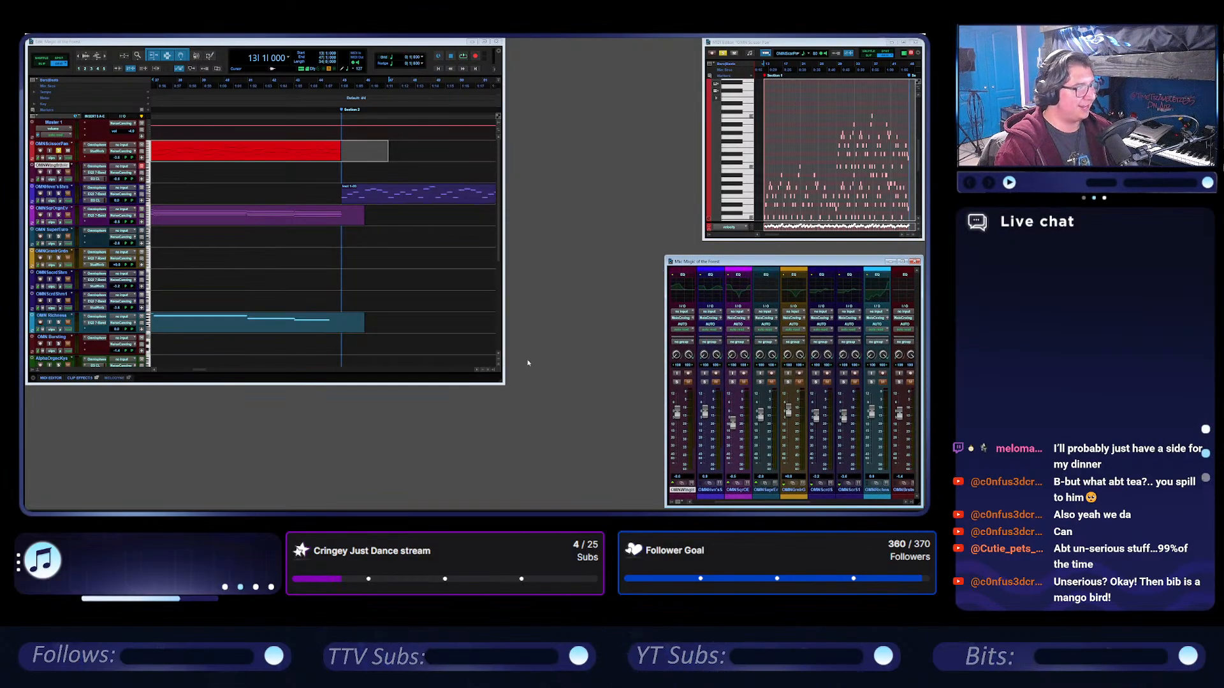
left_click_drag(506, 386, 574, 510)
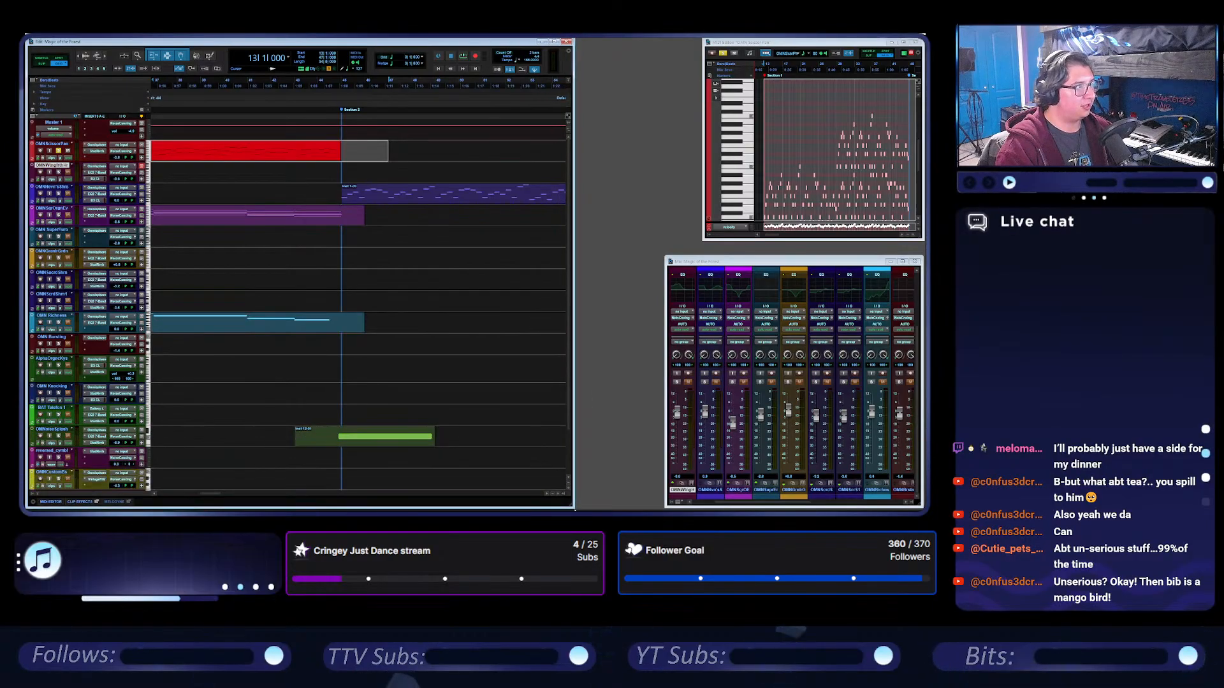
left_click_drag(665, 266, 576, 265)
left_click_drag(700, 241, 575, 256)
Play the session and skip ahead to around bar 93 to locate the yellow custom bass part.
scroll(293, 170, "left", 10)
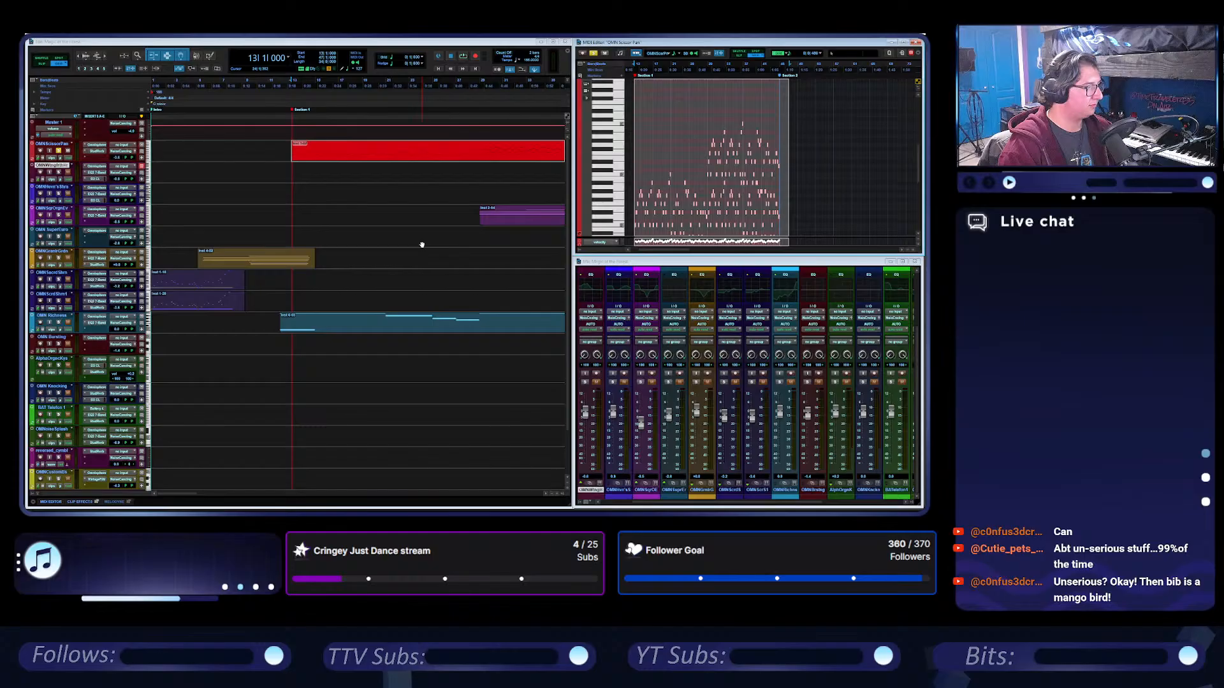
left_click(367, 83)
key("space")
scroll(377, 225, "right", 5)
scroll(378, 227, "right", 5)
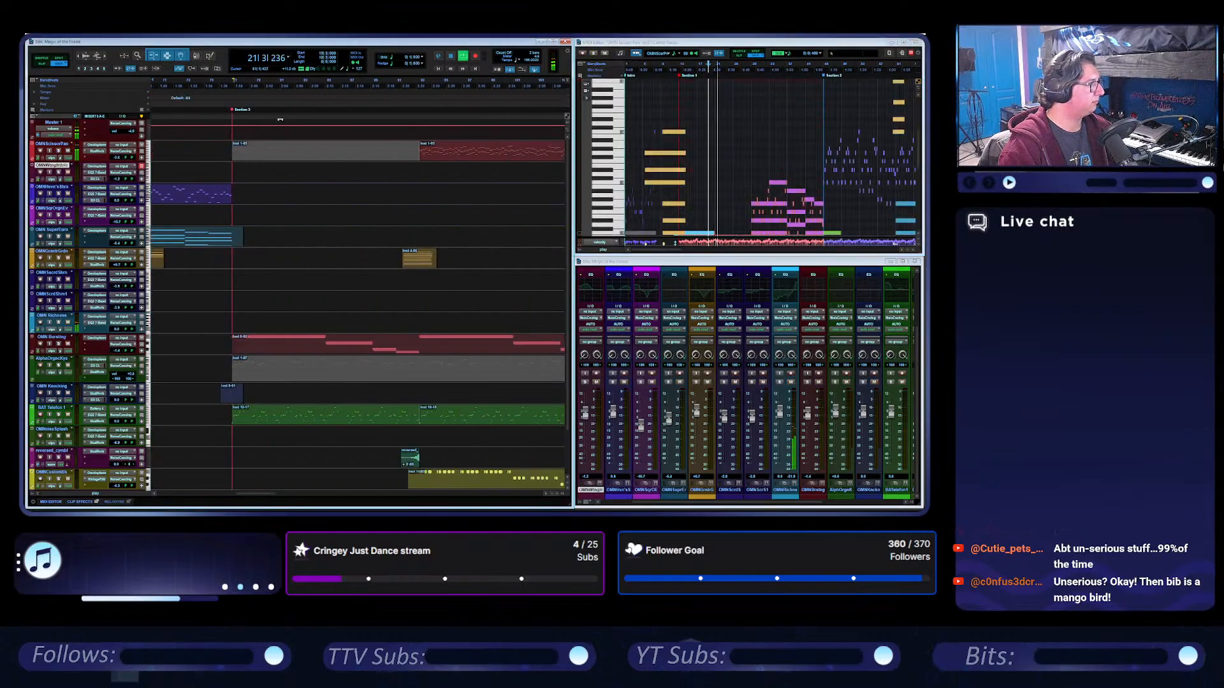
left_click(418, 81)
scroll(377, 255, "right", 1)
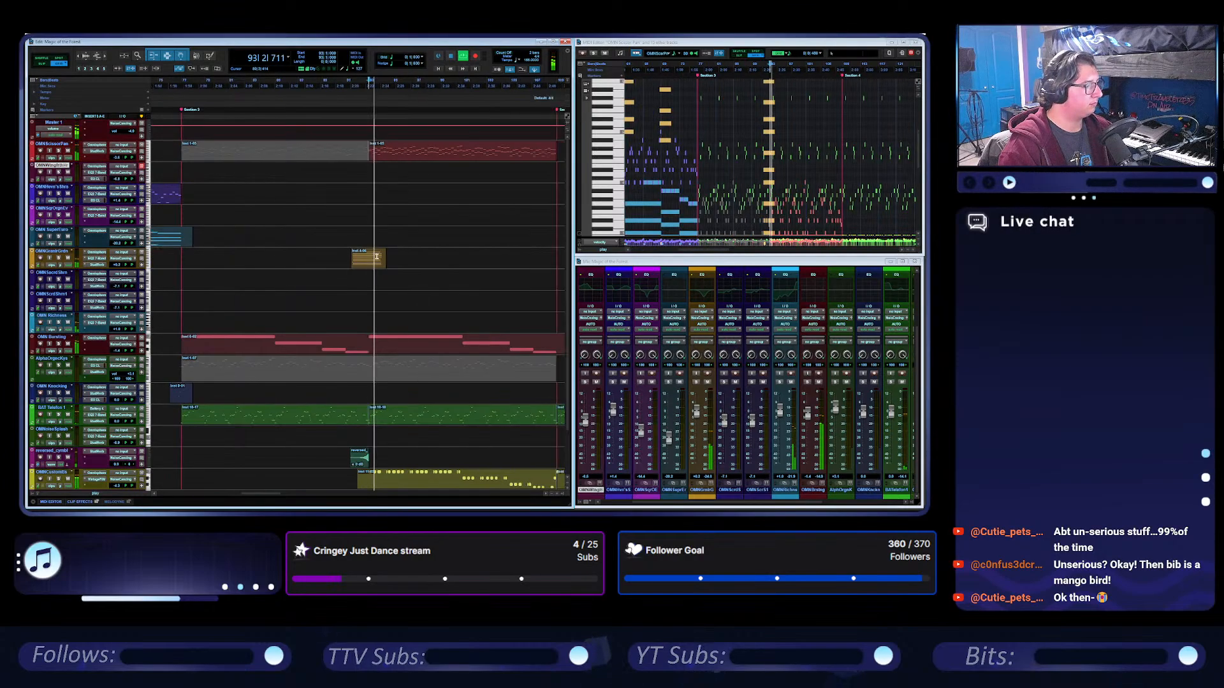
scroll(377, 261, "down", 1)
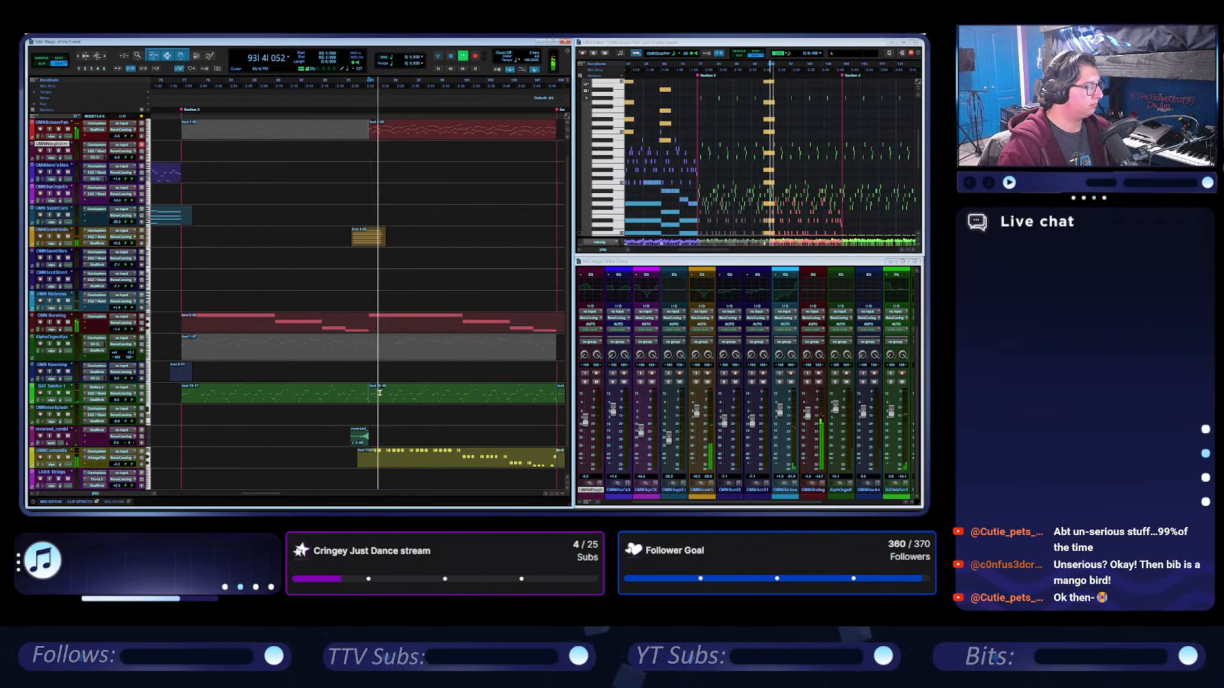
Solo the yellow custom bass track and inspect the layer A and B oscillators of its Omnisphere patch.
left_click(56, 452)
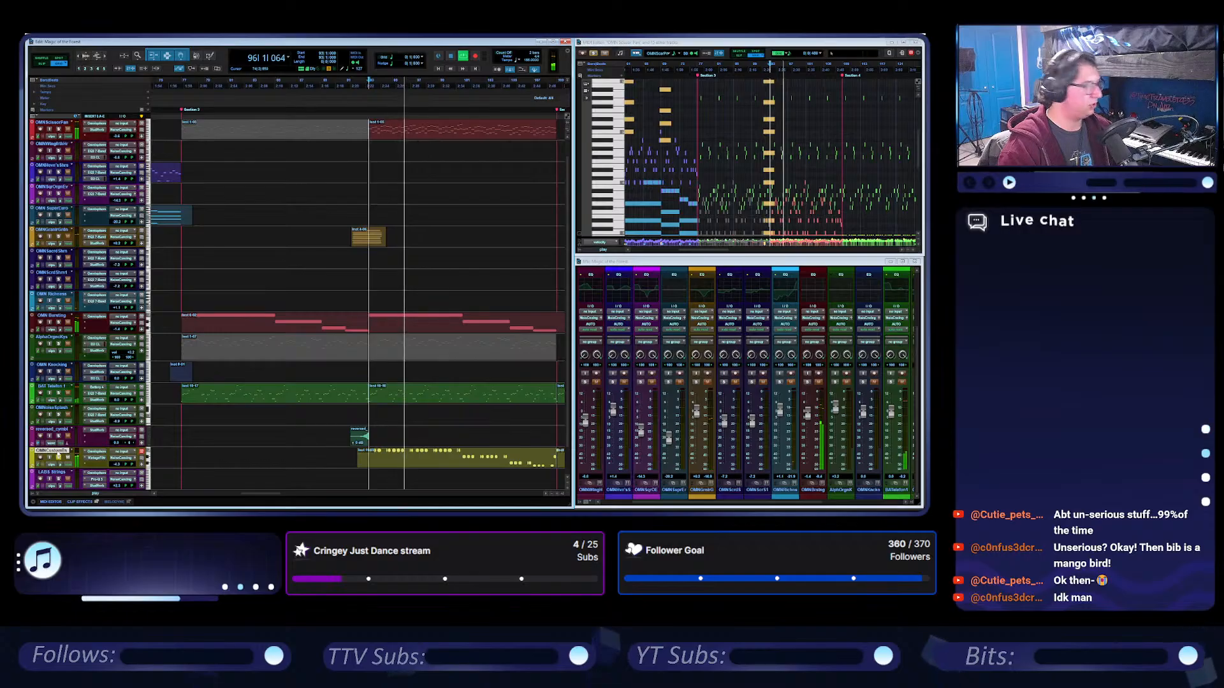
left_click(96, 452)
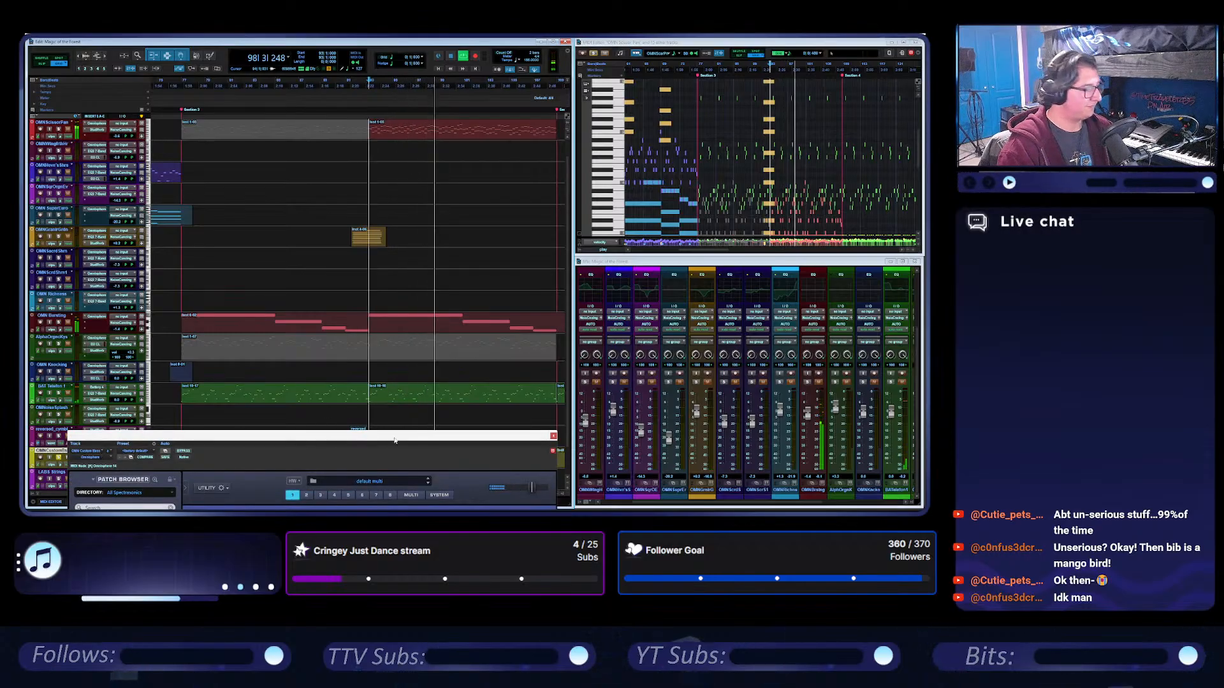
left_click_drag(561, 68, 507, 98)
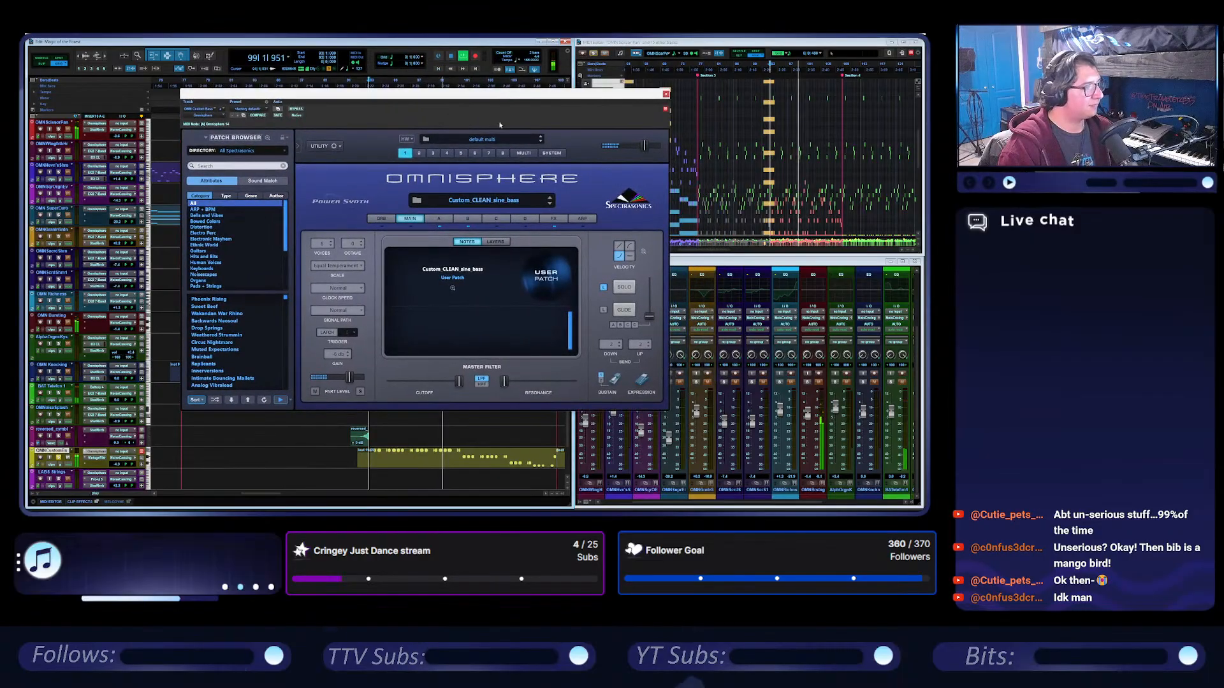
left_click(450, 219)
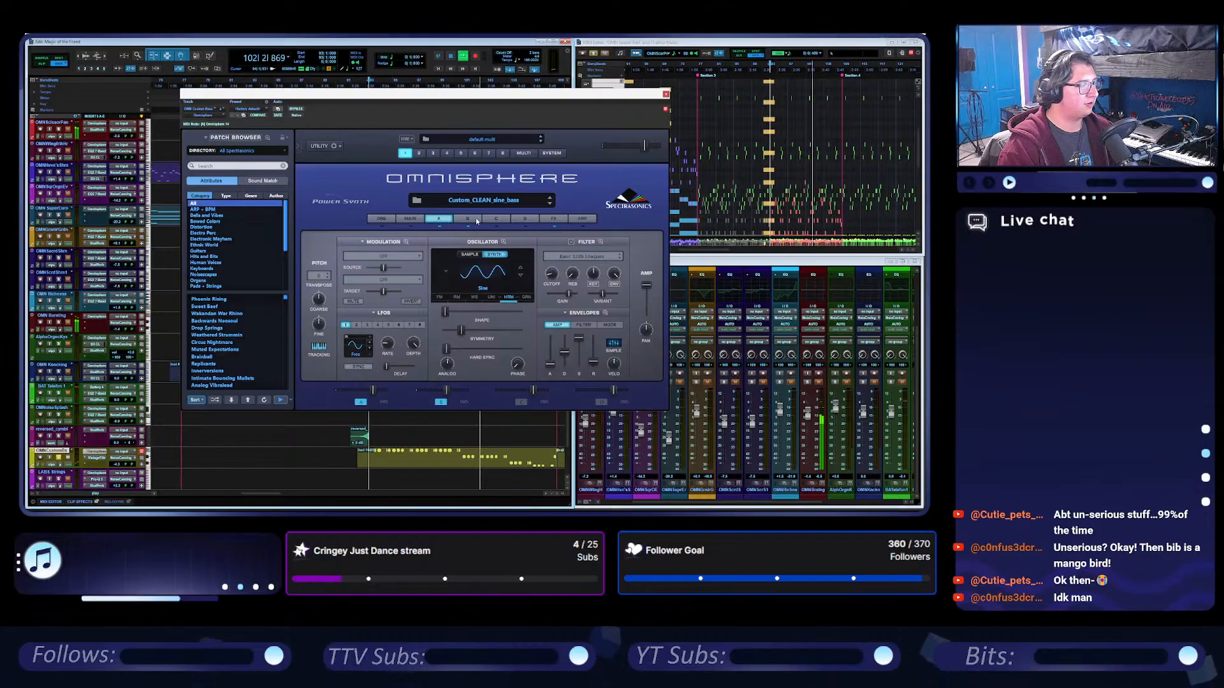
left_click(476, 220)
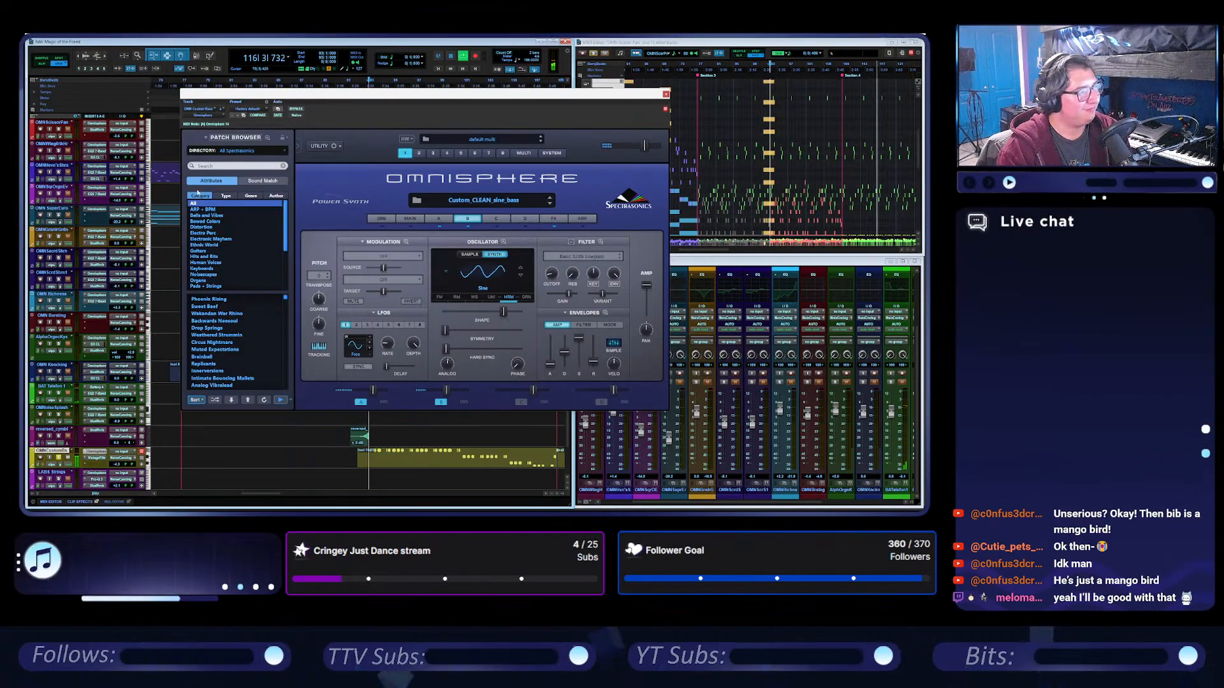
Save the Omnisphere patch as Custom_CLEAN_sine_bass in the My Category folder of the user patches.
left_click(321, 146)
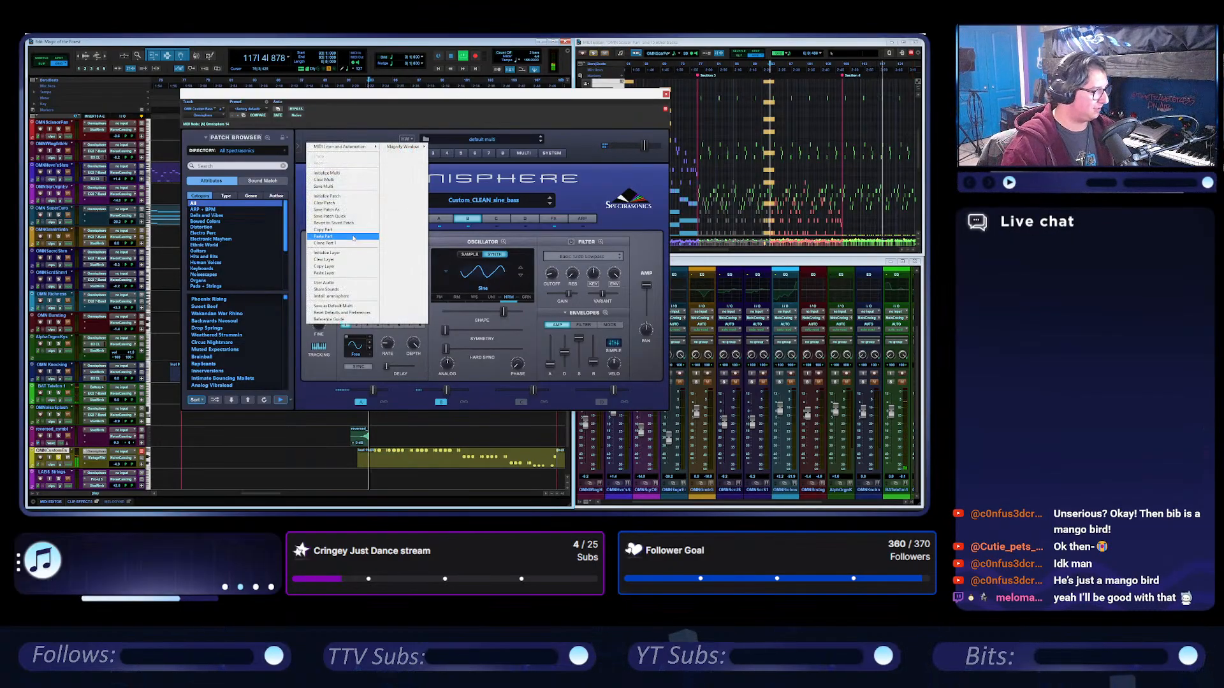
left_click(353, 211)
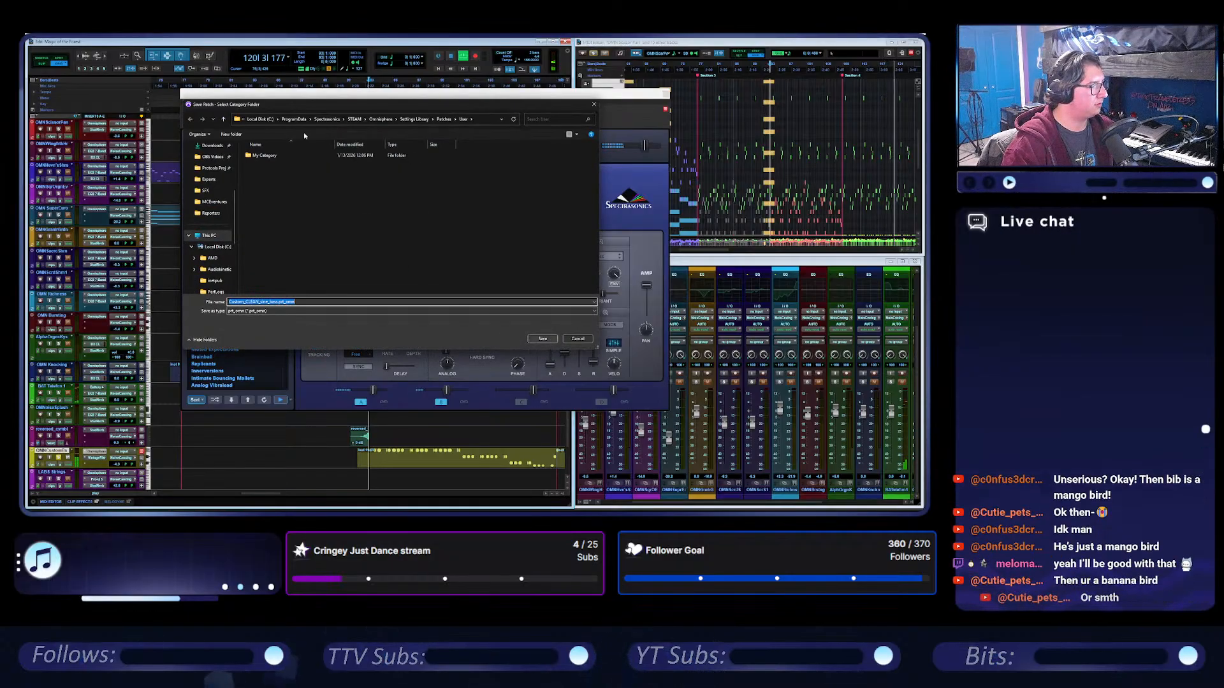
double_click(268, 155)
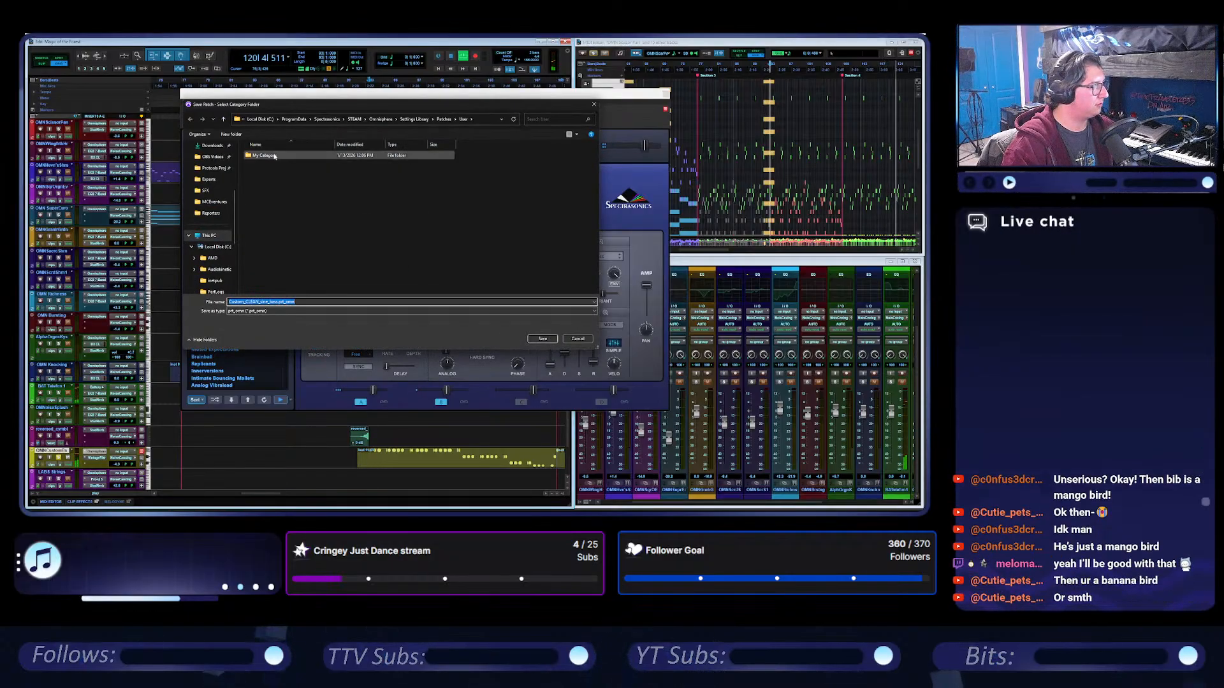
left_click(539, 339)
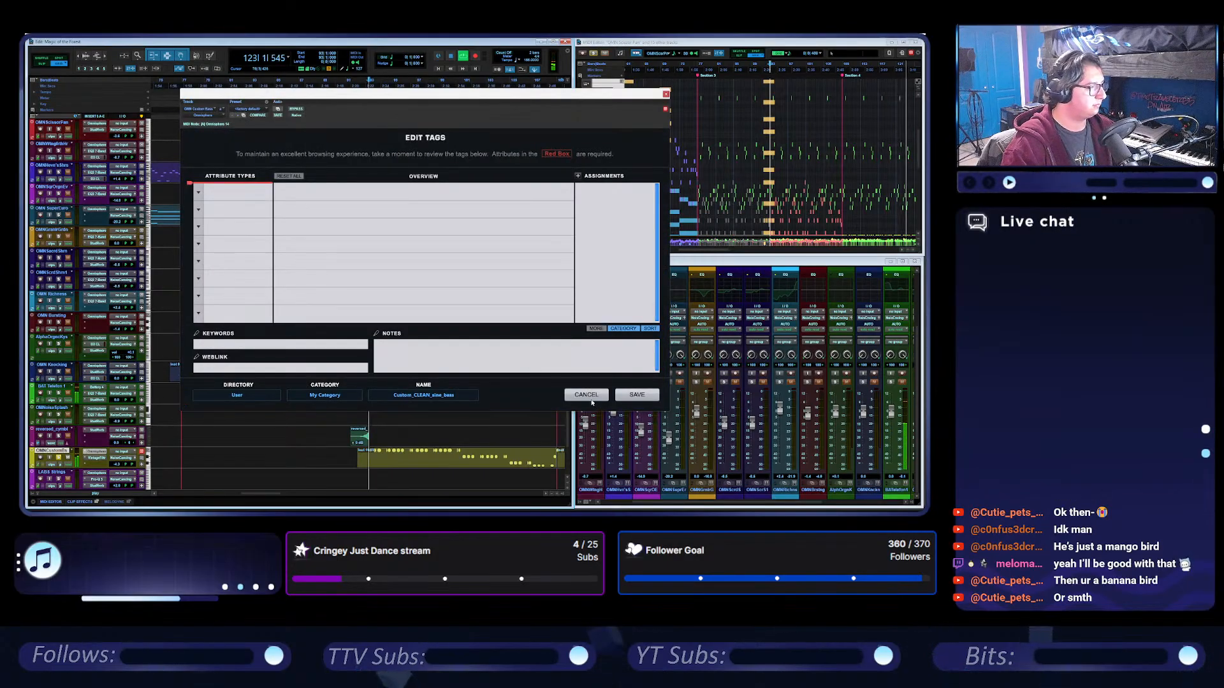
Add the note "Worlds Beyond Our Own custom bass" to the patch's tags and save them.
left_click(526, 361)
type("W")
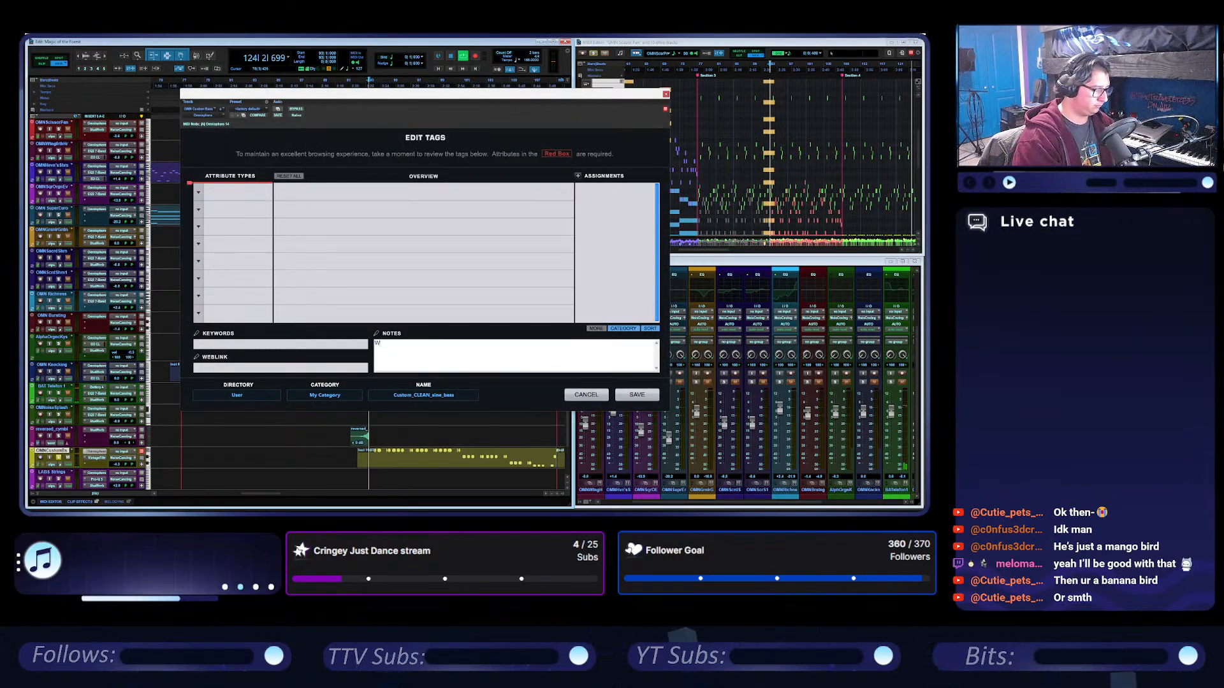
type("orlds B")
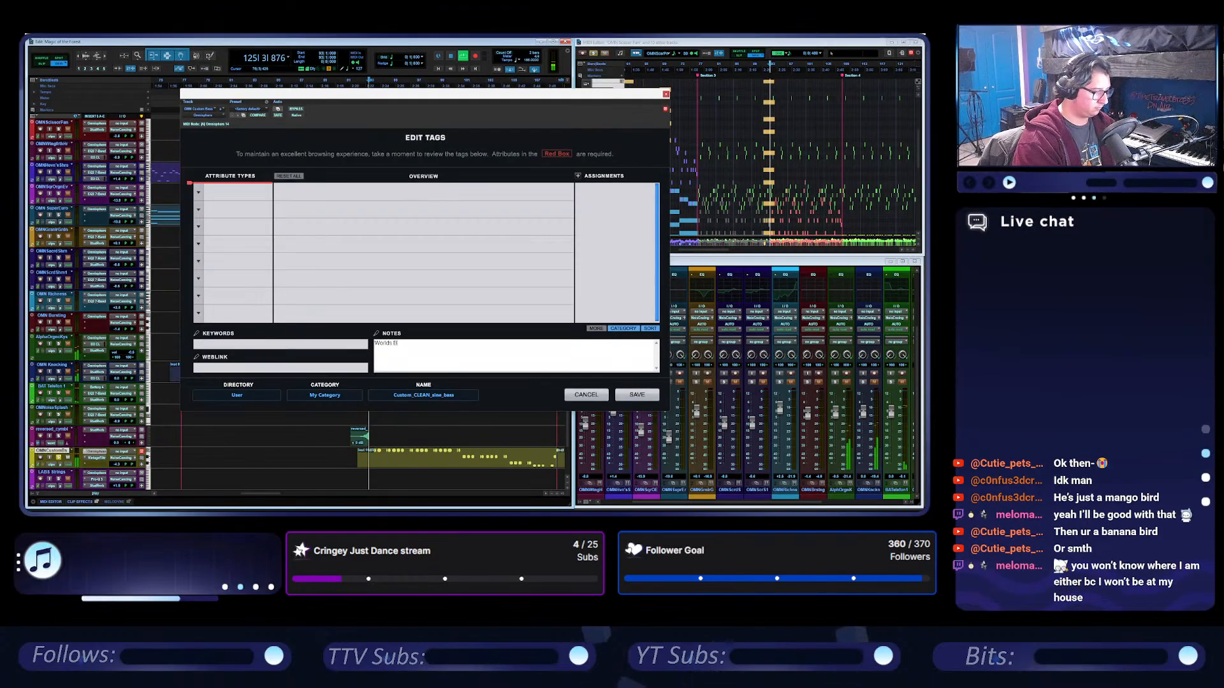
type("eyond O")
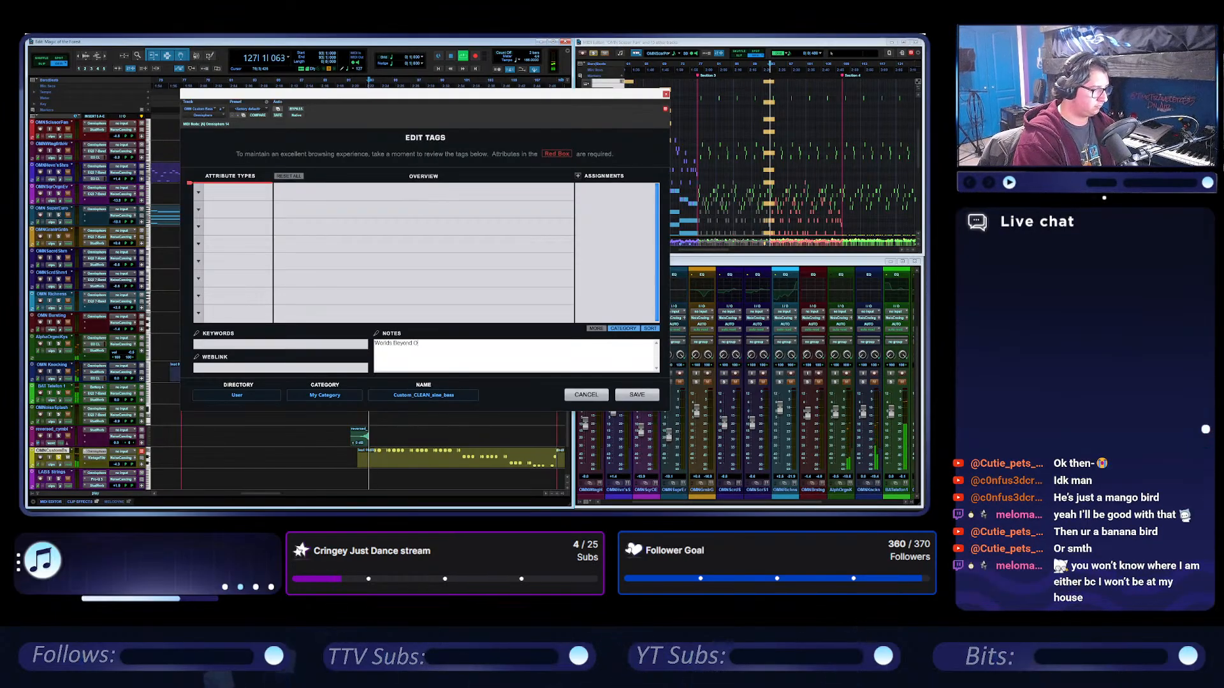
type("ur Own")
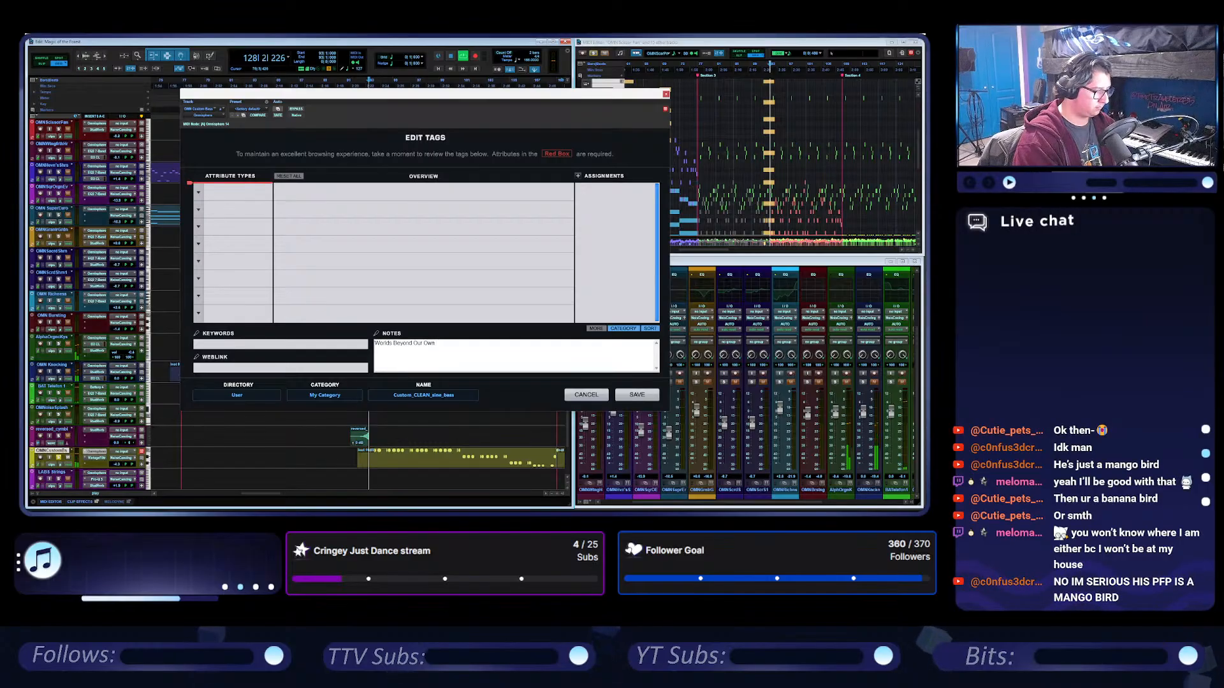
type(" custom cass")
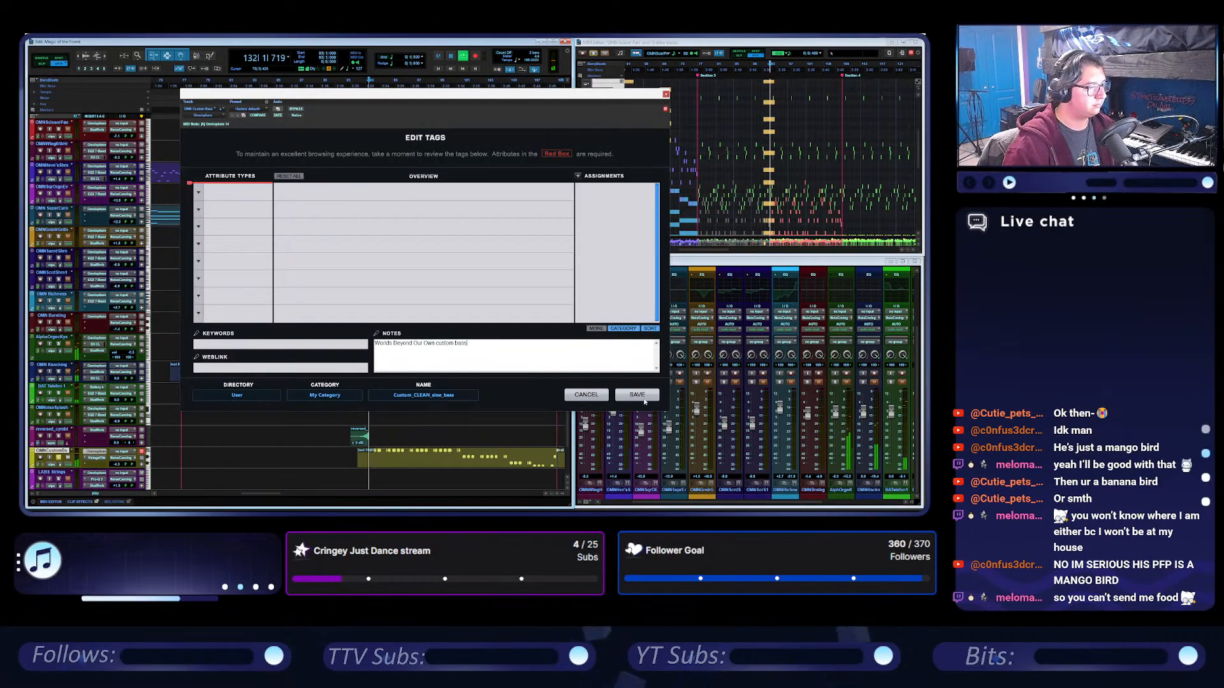
left_click(638, 396)
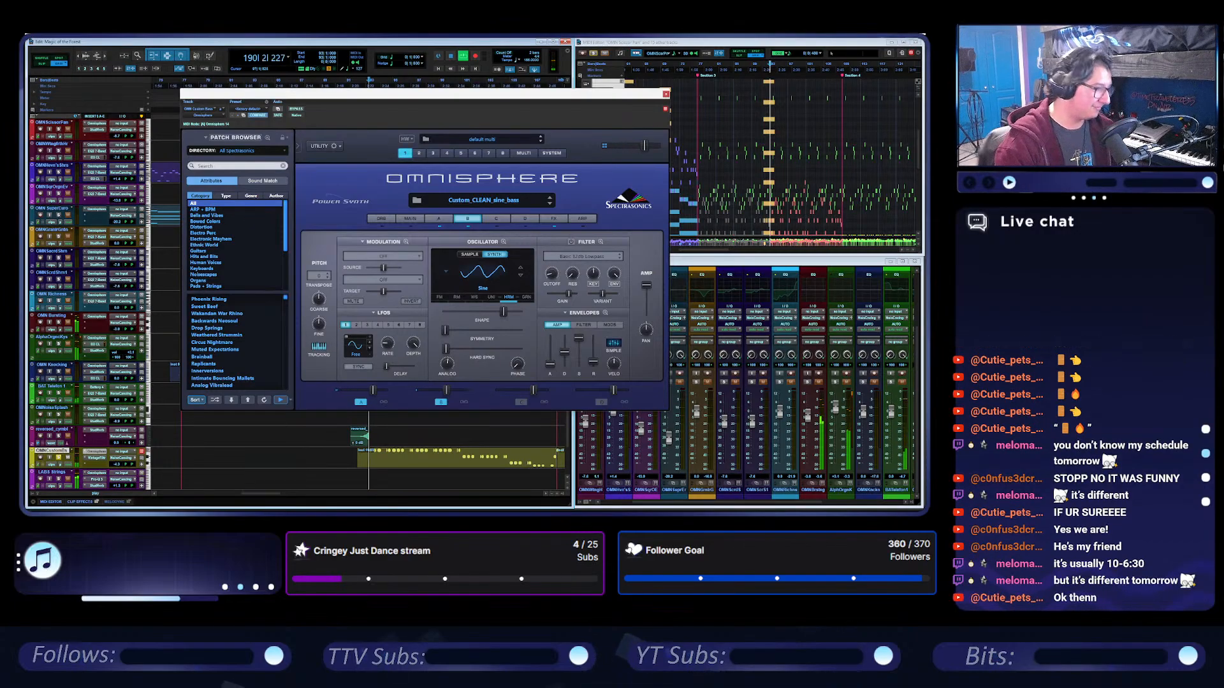
Reopen the session with the Inst 12 track from the recently used sessions.
left_click(32, 36)
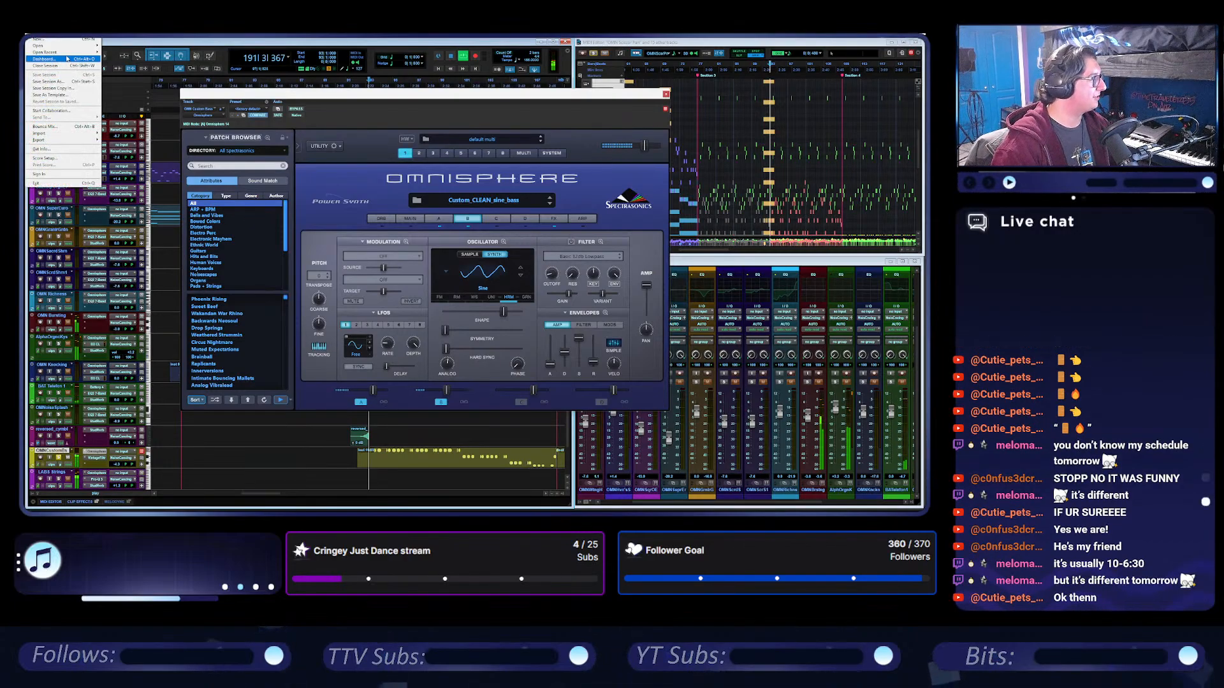
mouse_move(64, 52)
left_click(178, 61)
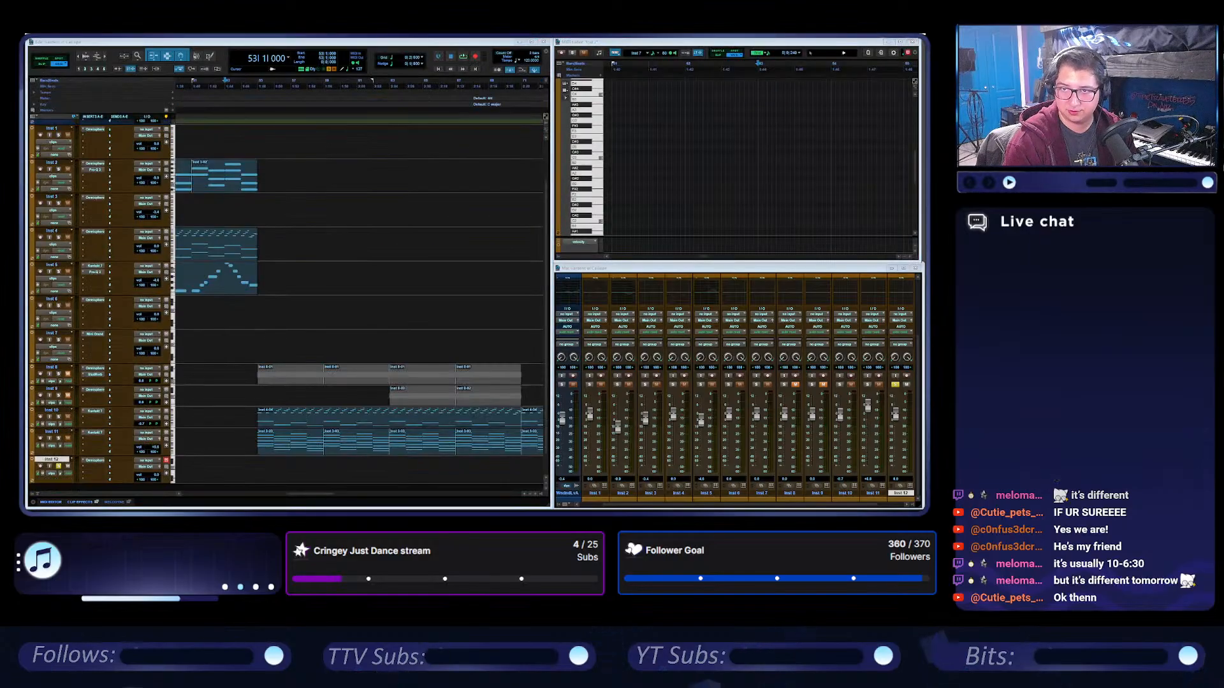
Position at bar 55 and load Custom_CLEAN_sine_bass from My Category in Inst 12's Omnisphere, browsing all patch directories.
left_click(261, 83)
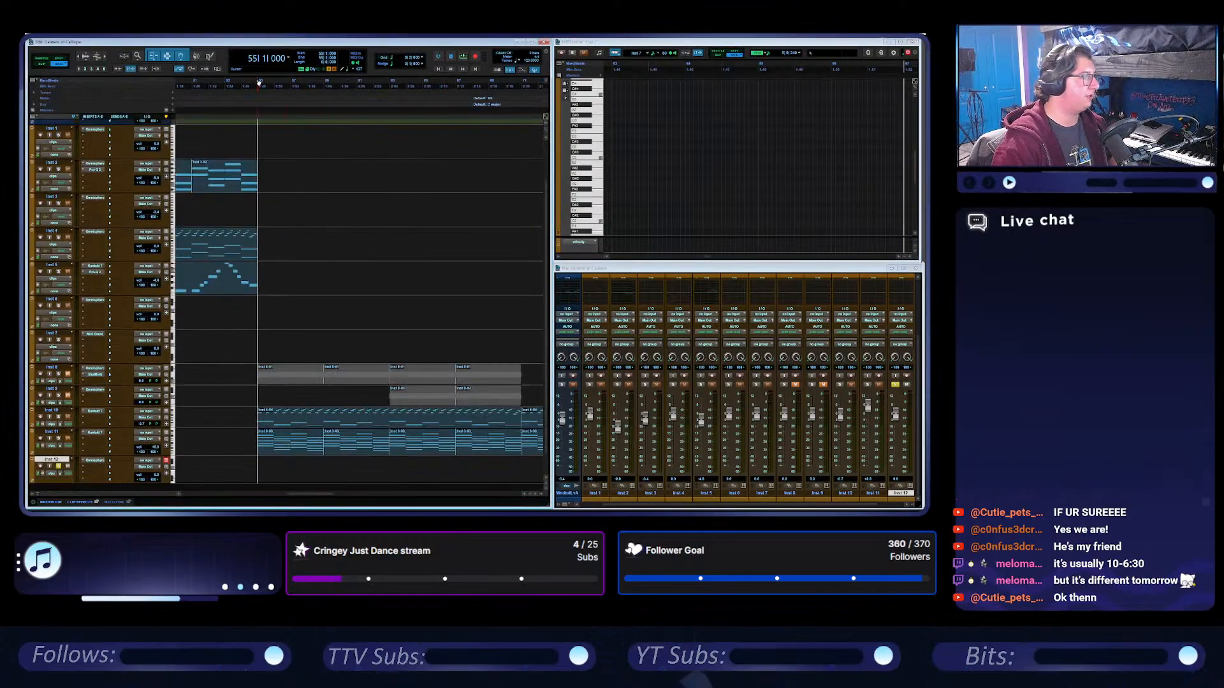
scroll(102, 421, "down", 2)
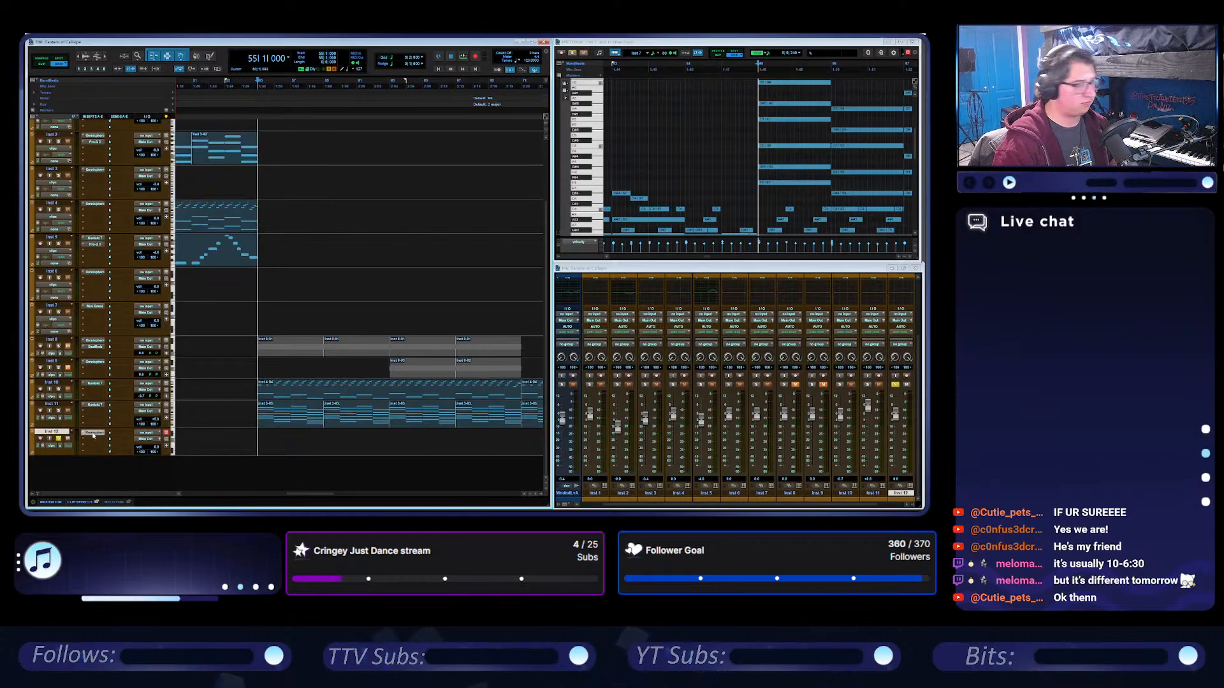
left_click(93, 434)
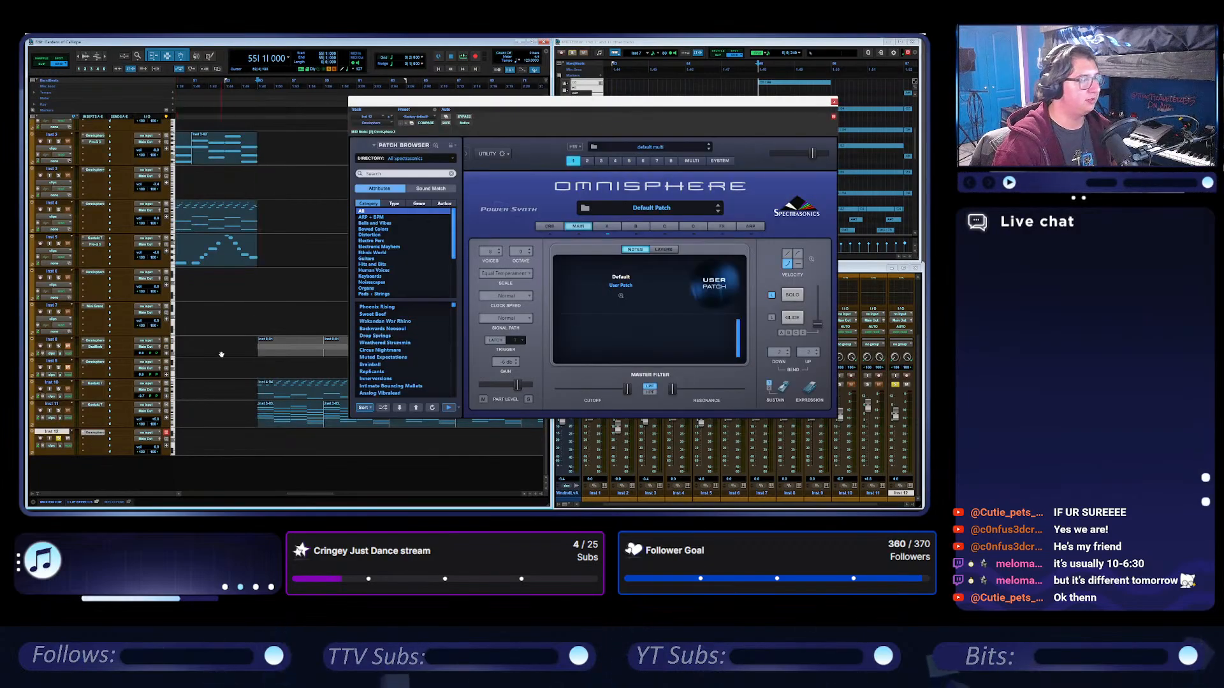
left_click(418, 158)
left_click(411, 160)
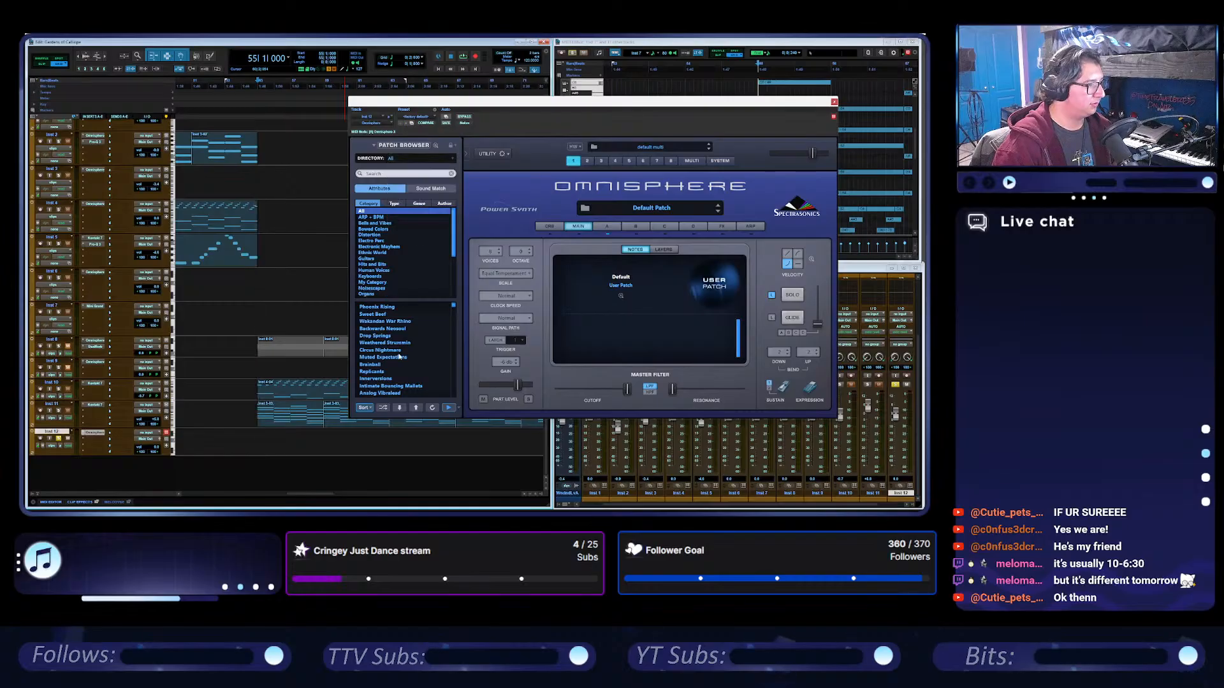
left_click(372, 283)
left_click(389, 307)
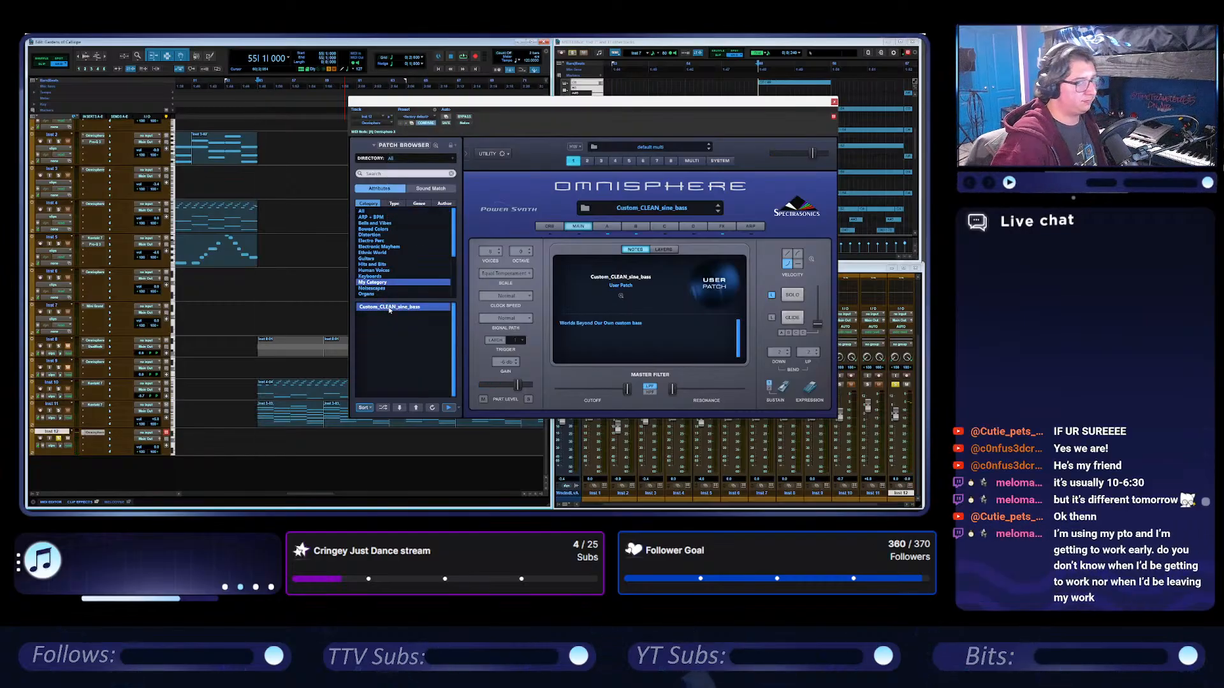
Record-enable Inst 12 and rehearse the sine bass over the Inst 11 clip at bar 55, then close Omnisphere.
left_click(40, 438)
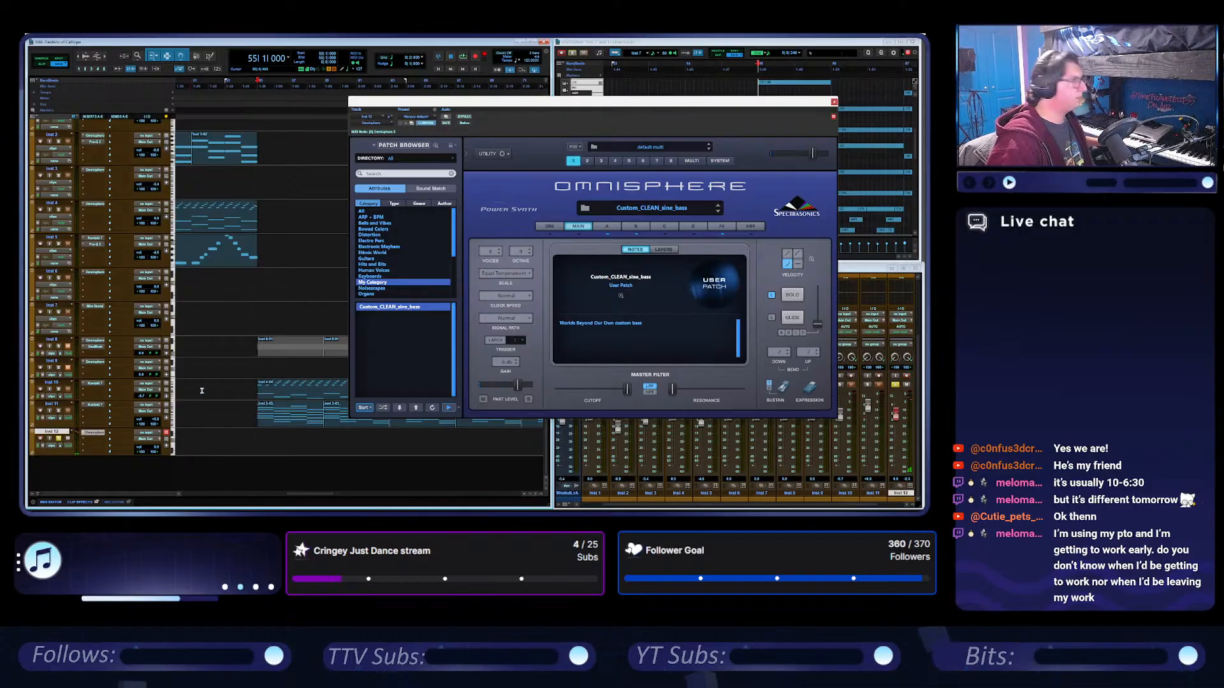
double_click(282, 423)
key("space")
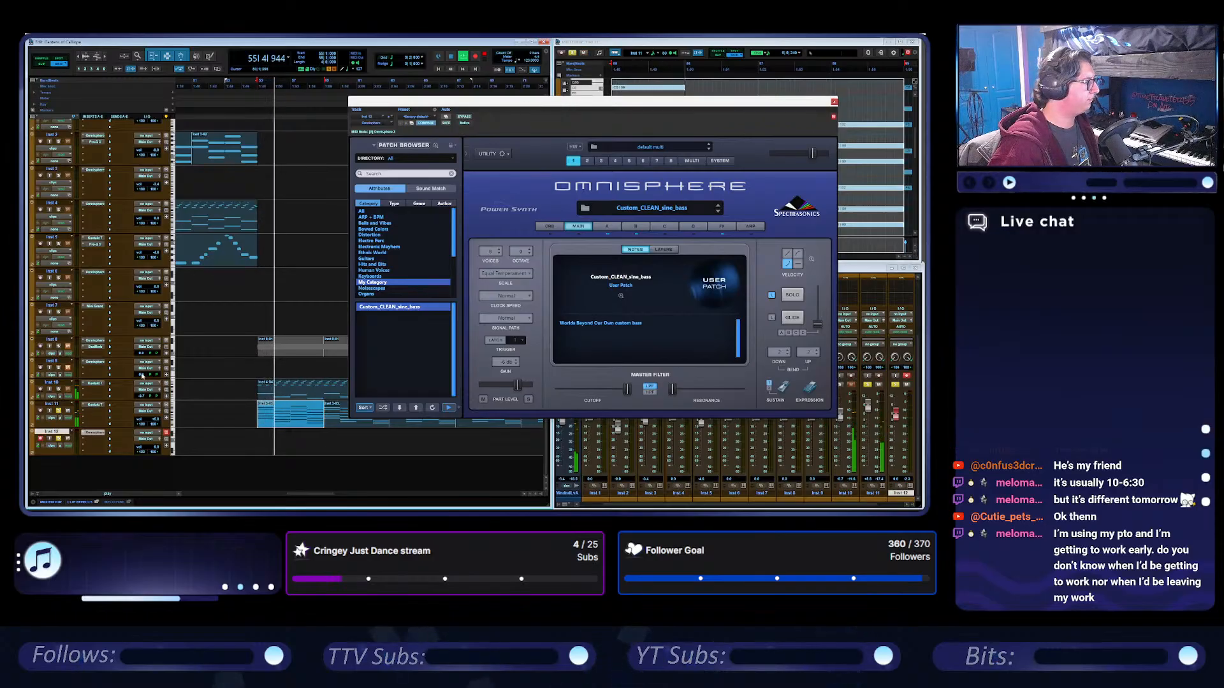
left_click_drag(530, 102, 413, 194)
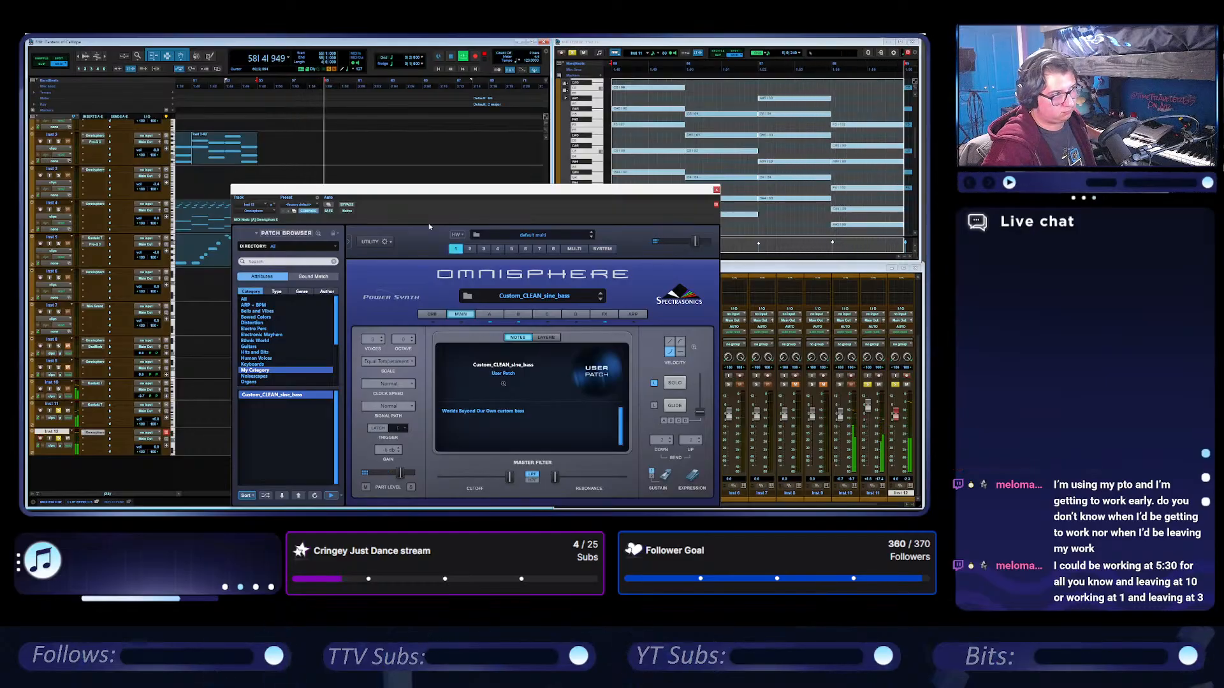
left_click(452, 59)
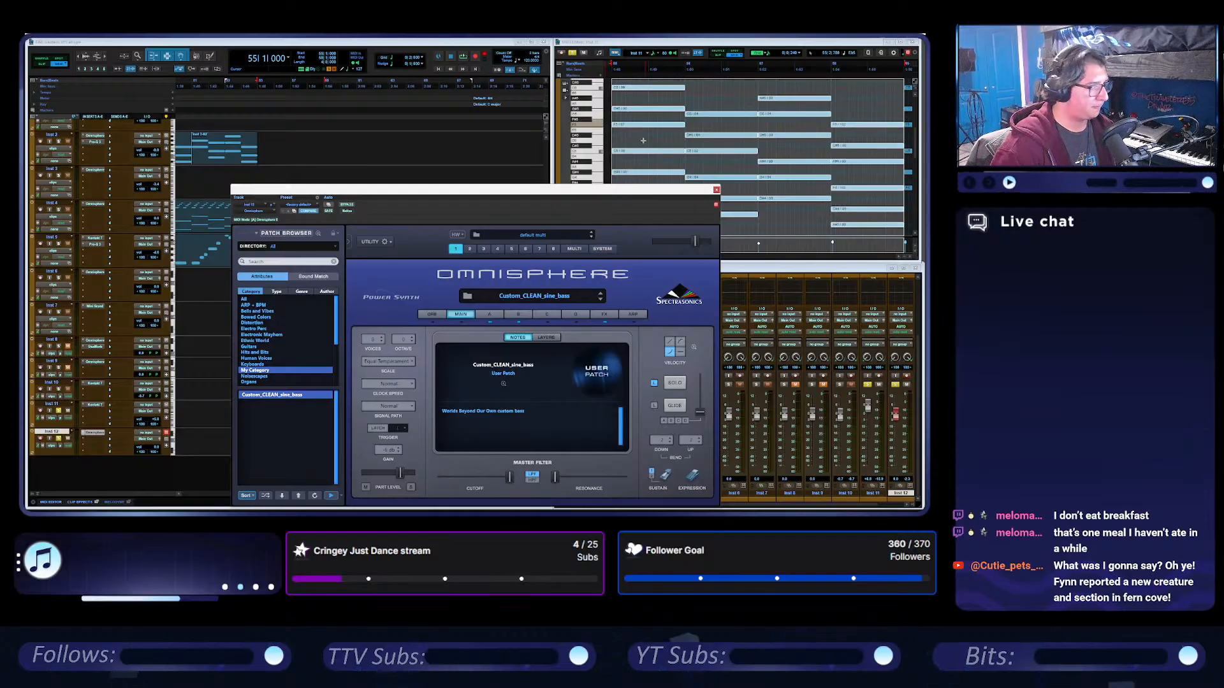
left_click(716, 190)
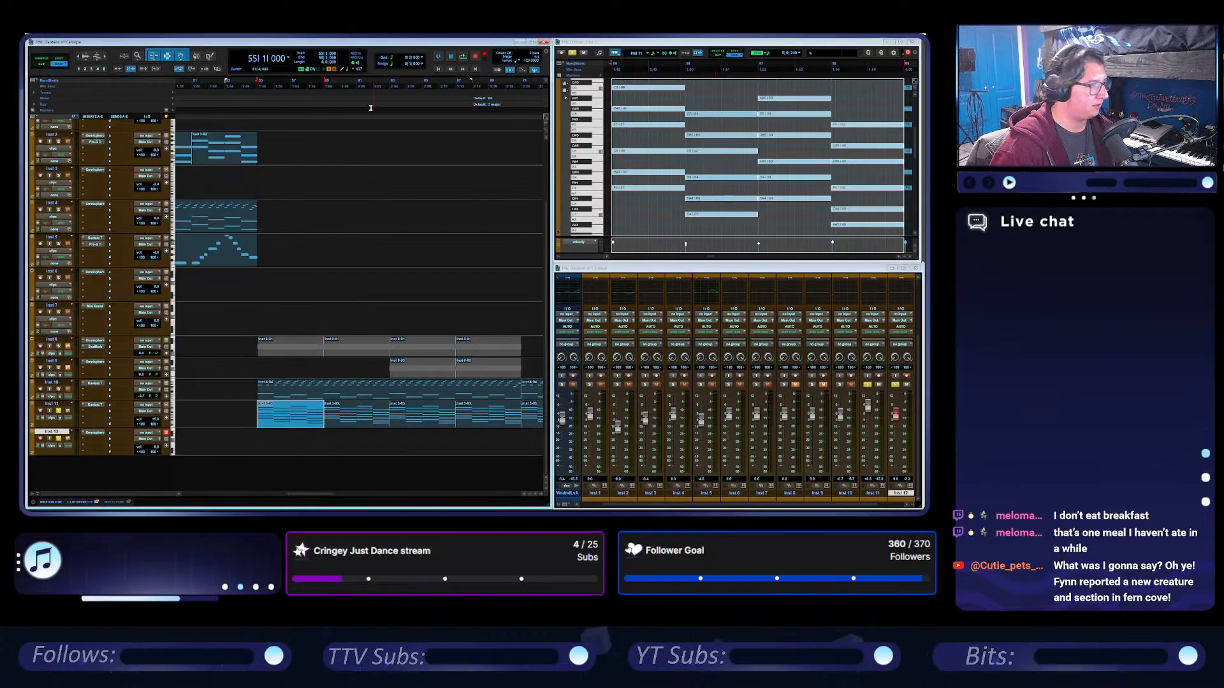
Record the bass part on Inst 12 from bar 53 to about bar 67 and select the recorded clip.
left_click(263, 88)
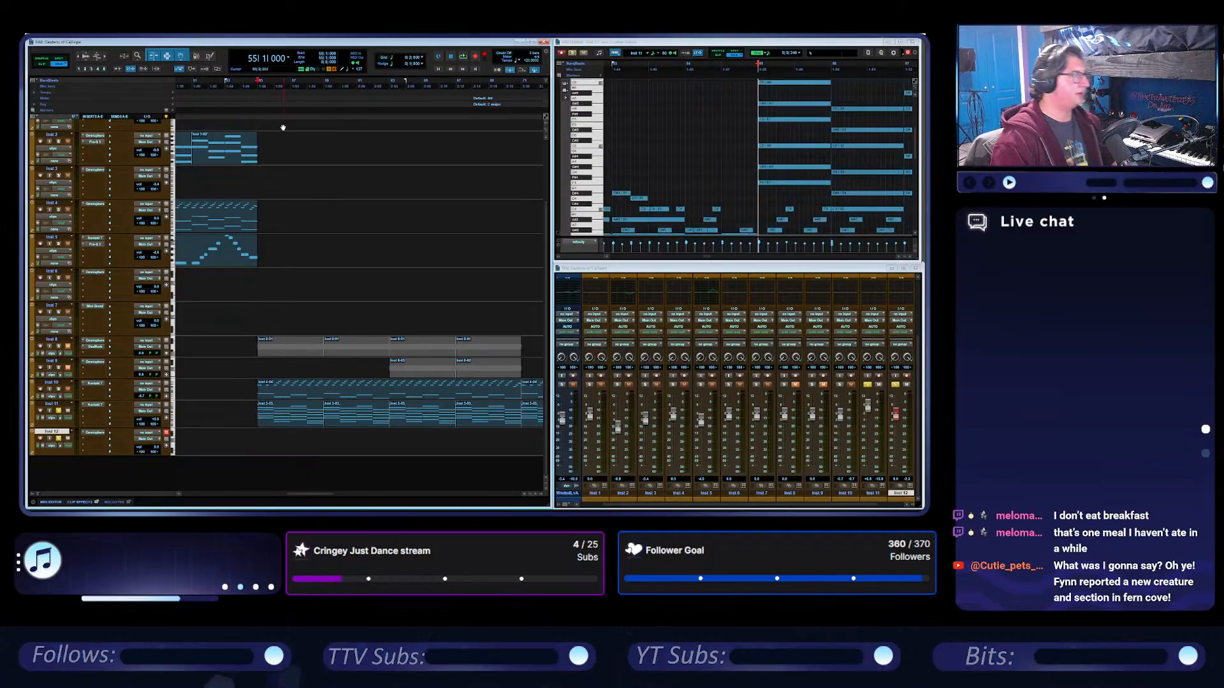
left_click(224, 86)
key("space")
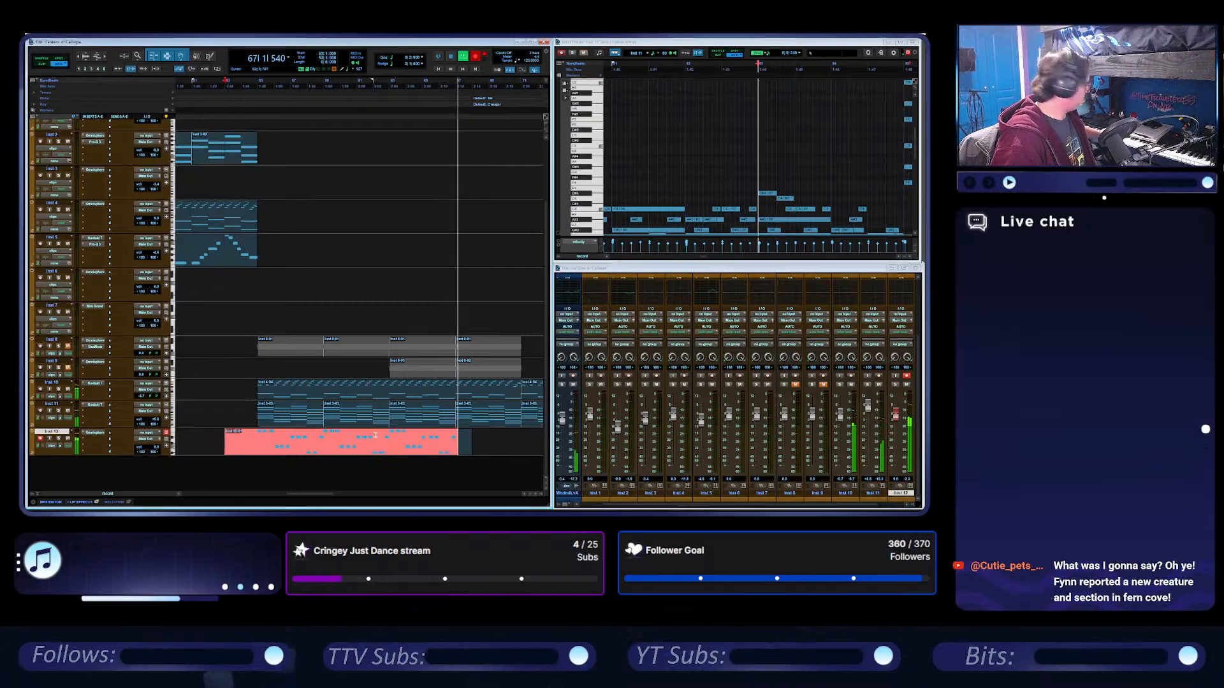
key("space")
left_click(426, 453)
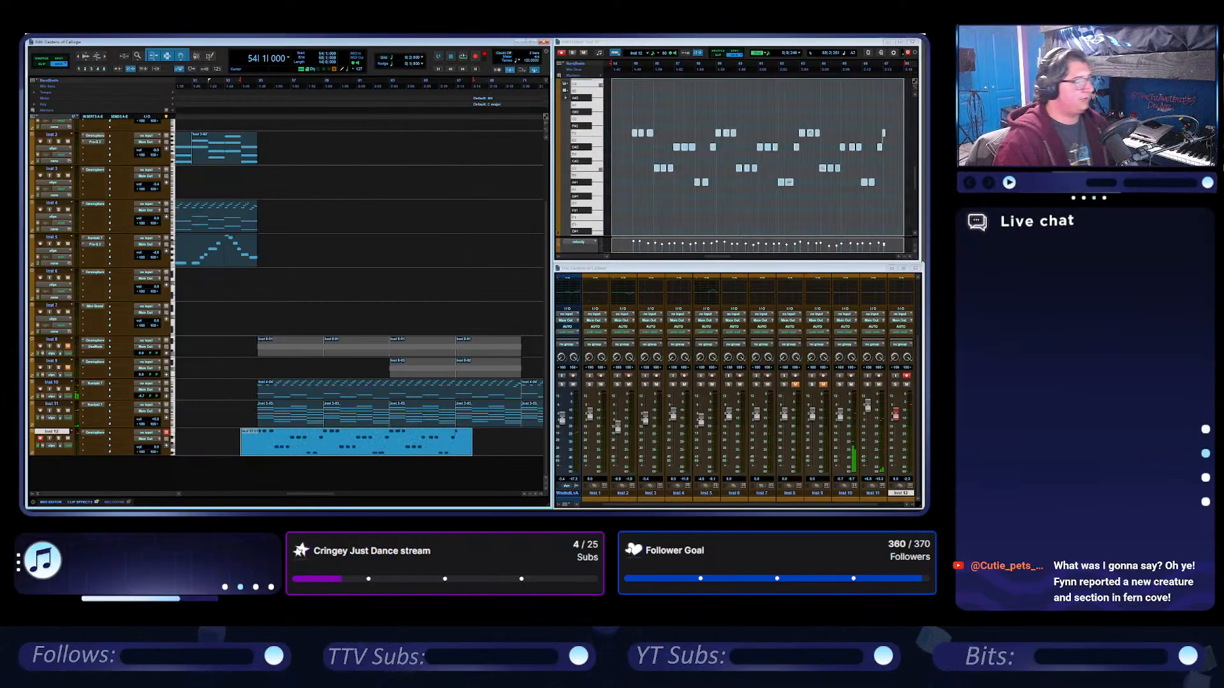
Maximize the MIDI Editor and align the bass notes of bars 55 and 56 to the grid.
left_click(900, 42)
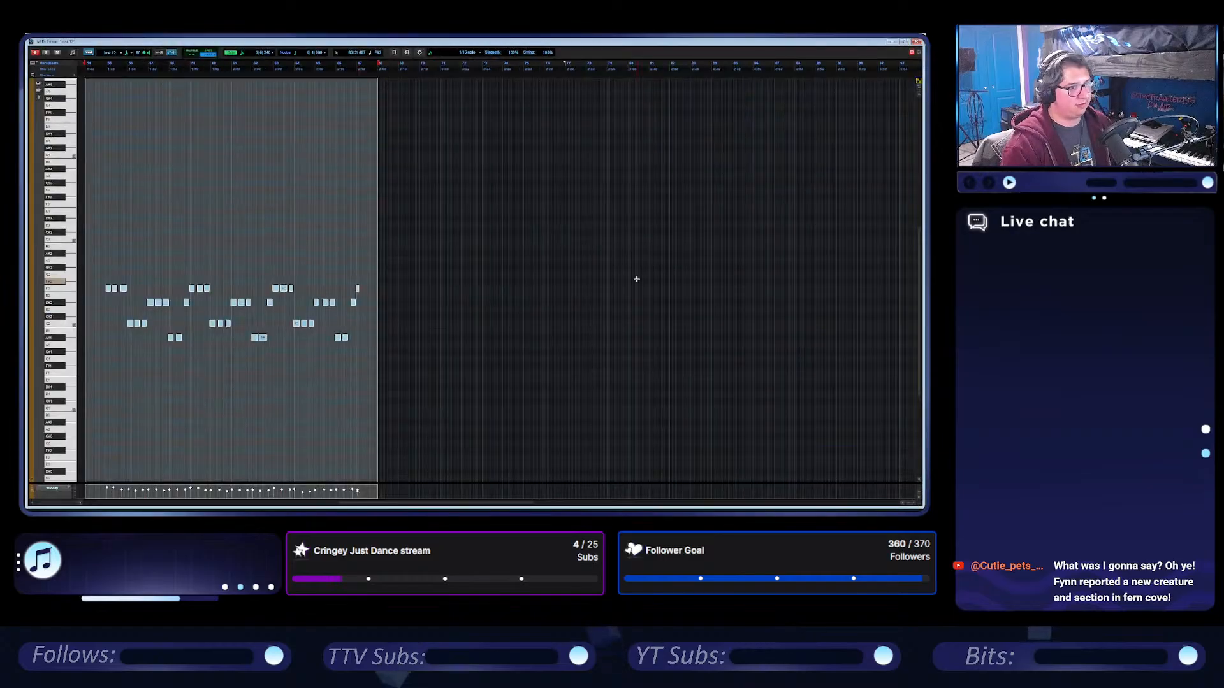
scroll(635, 278, "up", 3)
scroll(618, 269, "right", 3)
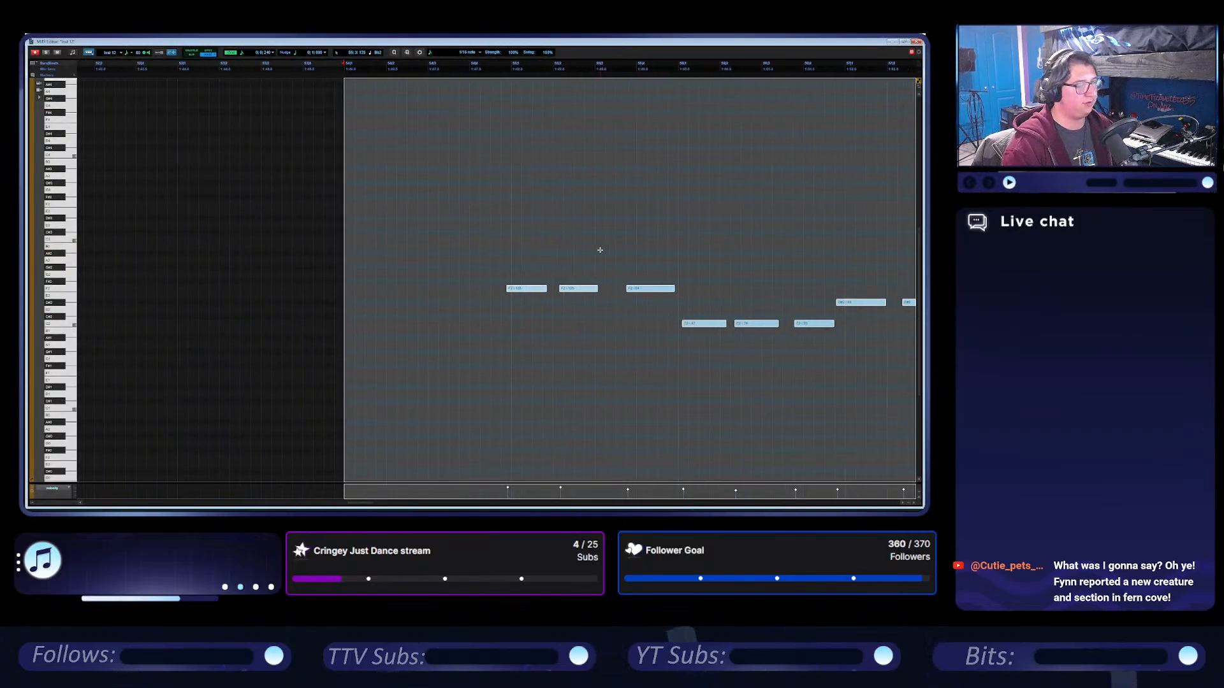
left_click(534, 263)
left_click_drag(522, 289, 585, 288)
scroll(552, 287, "right", 1)
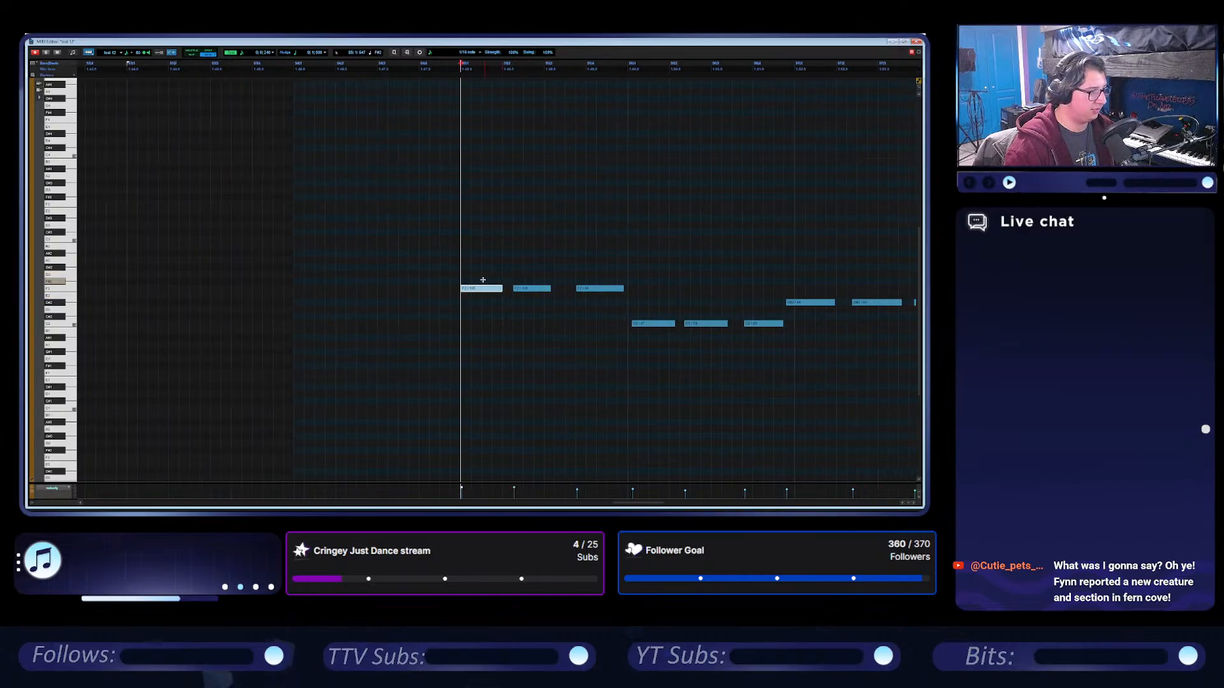
key("space")
left_click_drag(524, 288, 533, 289)
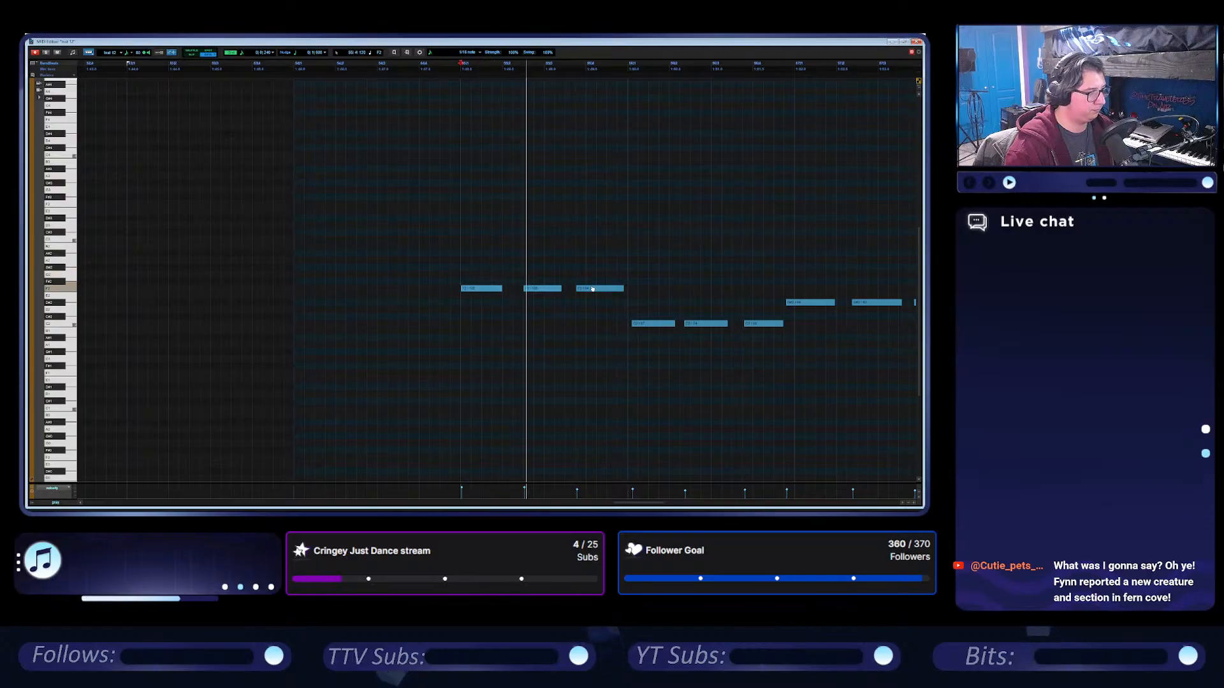
left_click_drag(616, 290, 734, 326)
key("space")
Align the bass notes of bars 57 and 58 to an even rhythm on the grid.
scroll(620, 301, "right", 1)
scroll(721, 326, "right", 1)
scroll(691, 326, "right", 1)
left_click_drag(626, 302, 699, 305)
scroll(699, 305, "right", 2)
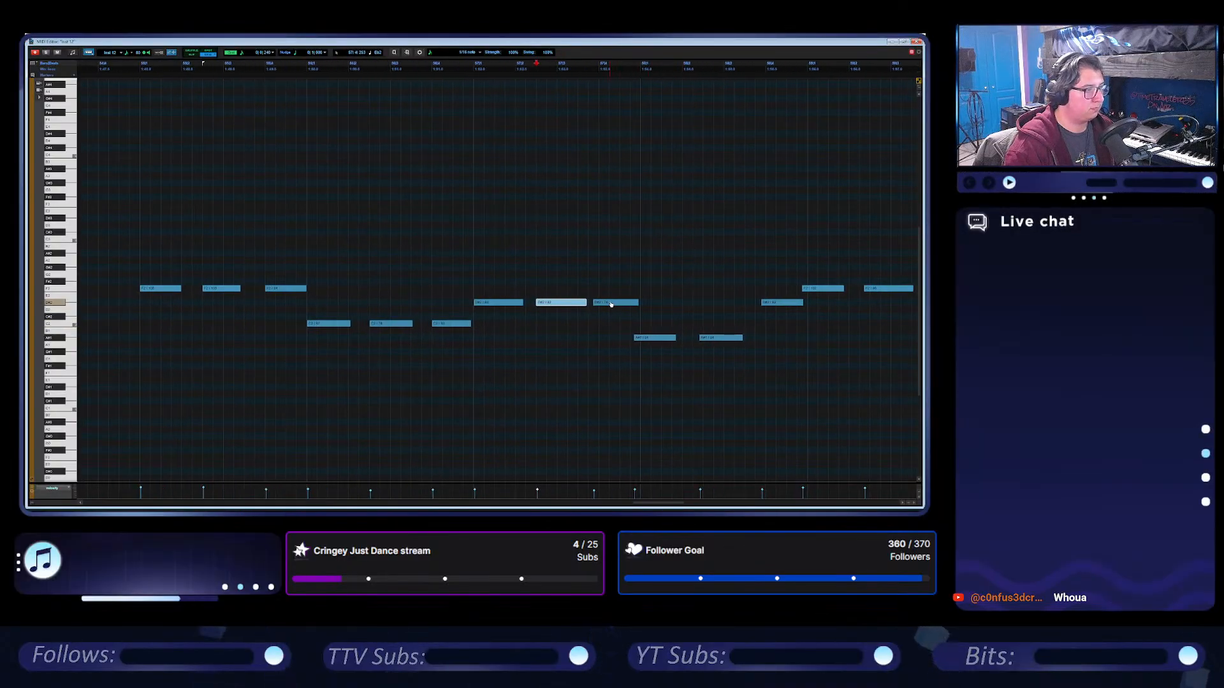
left_click_drag(617, 302, 682, 307)
scroll(723, 338, "right", 1)
scroll(669, 306, "right", 2)
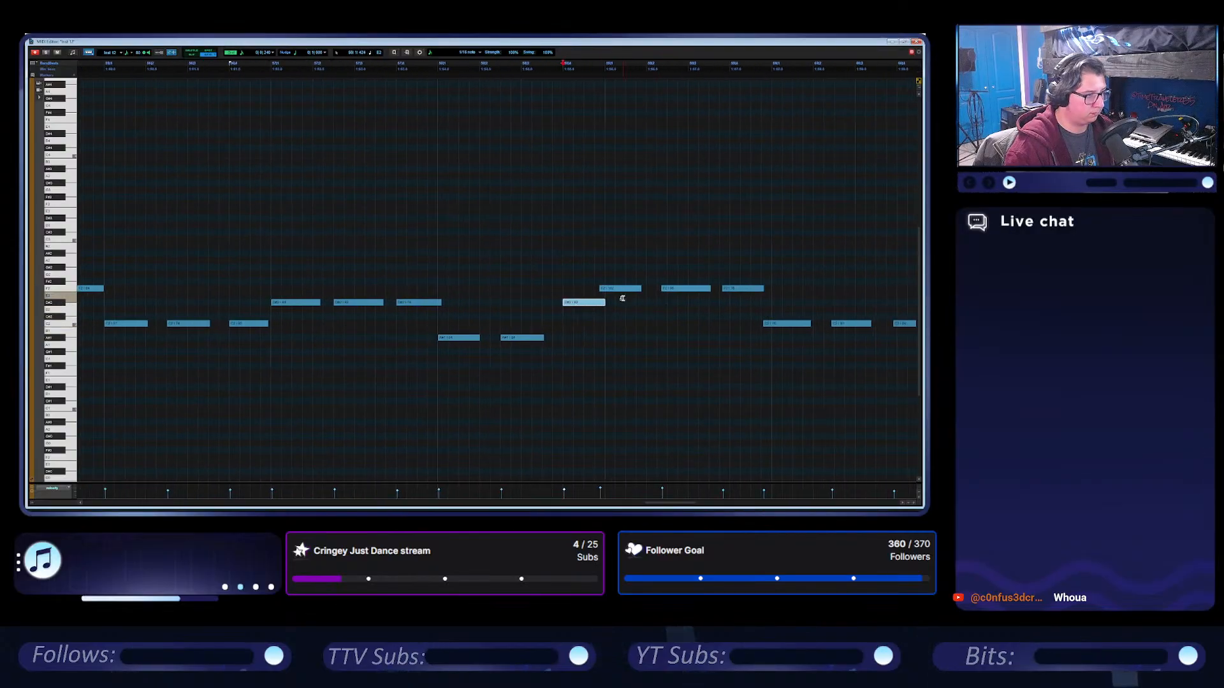
Delete all recorded bass notes from bar 59 onward.
scroll(624, 301, "down", 3)
left_click_drag(868, 373, 528, 219)
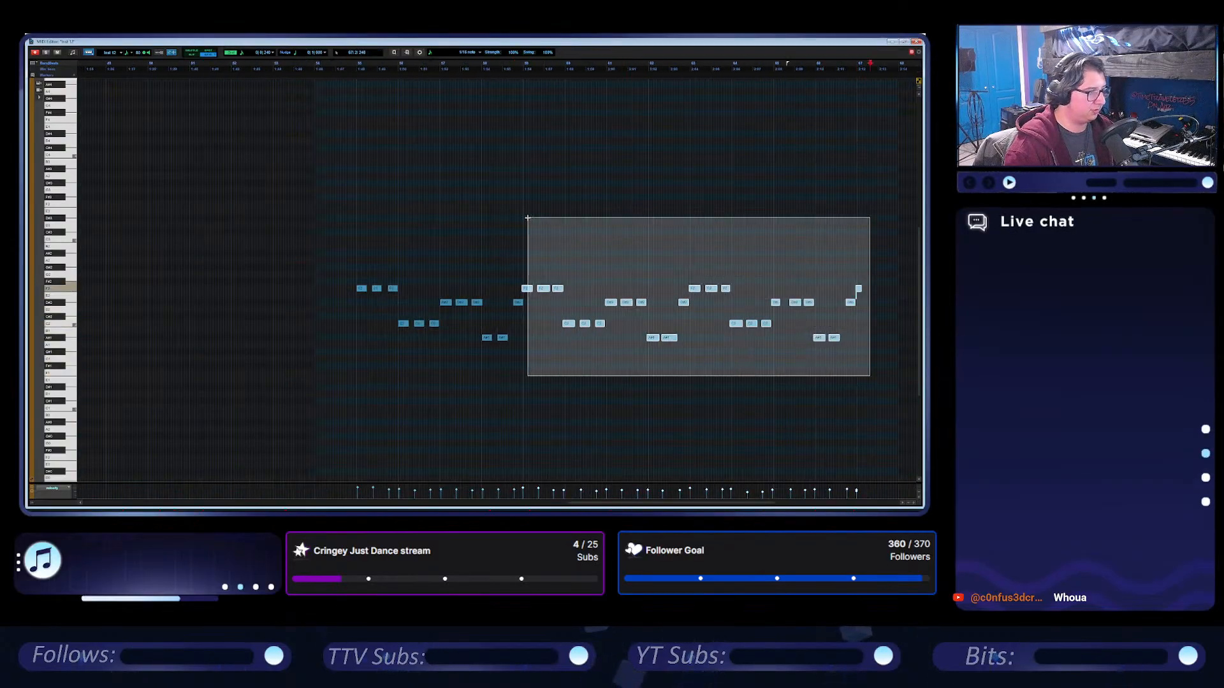
key("Delete")
Play the edited four-bar bass phrase from bar 55 and restore the MIDI Editor to its smaller window size.
key("space")
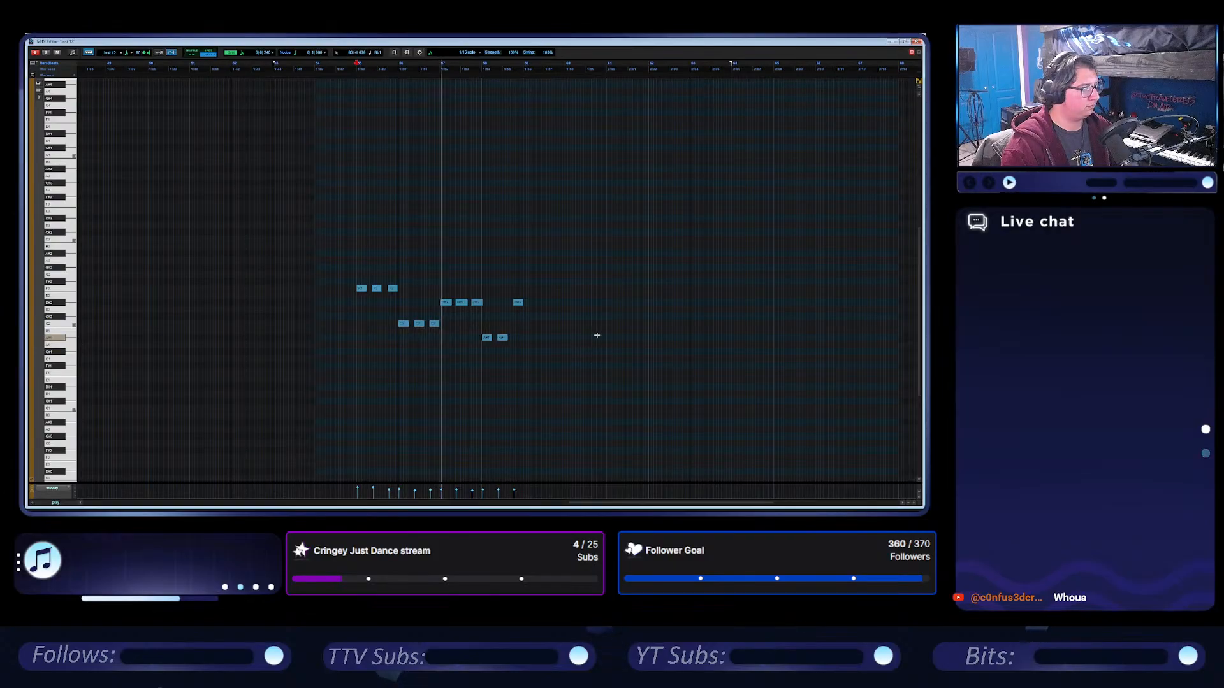
scroll(601, 327, "up", 1)
scroll(601, 326, "right", 2)
scroll(602, 326, "right", 2)
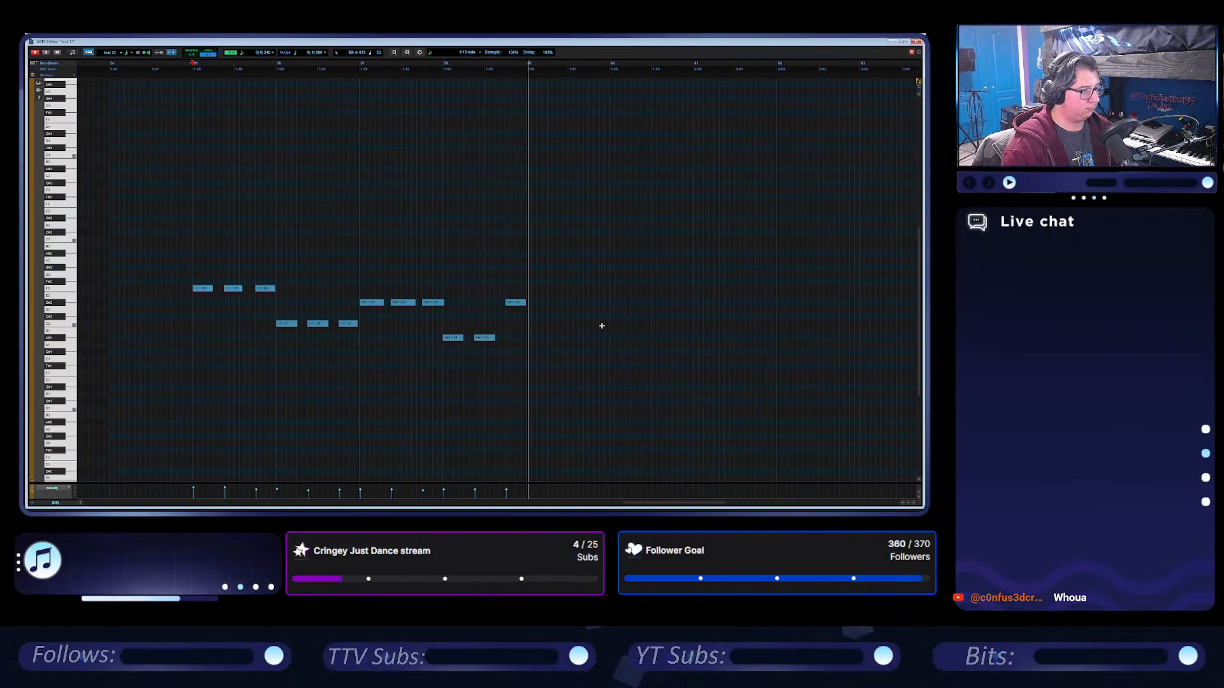
key("space")
left_click(905, 41)
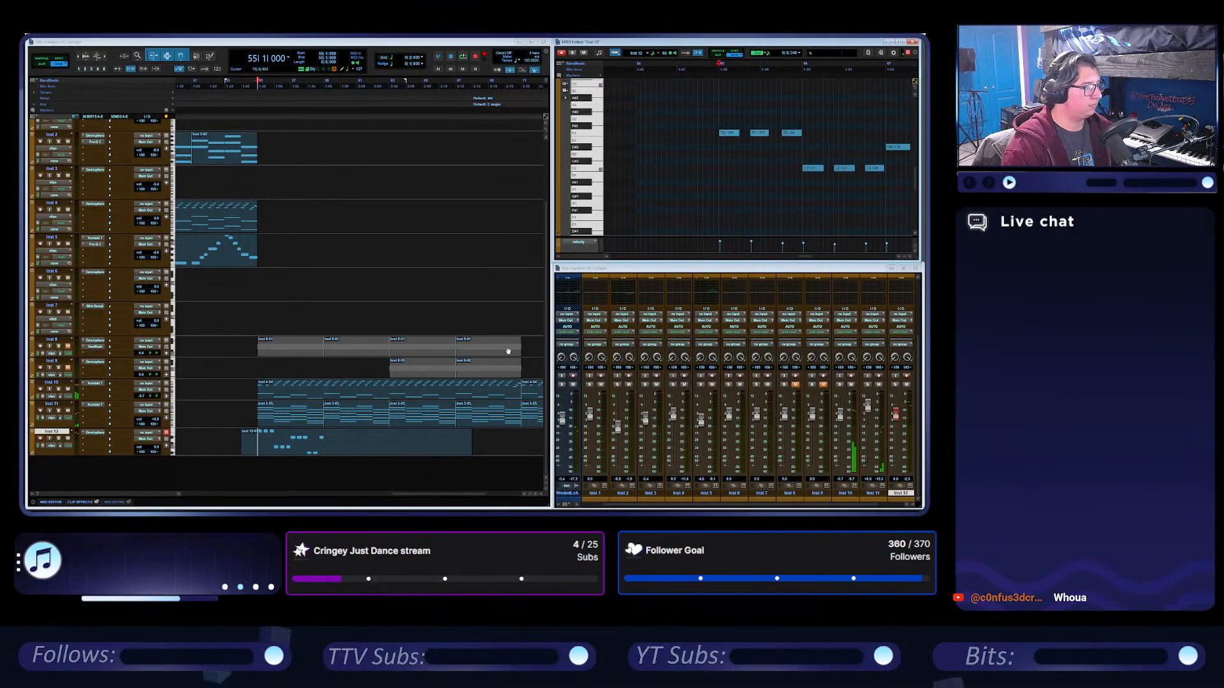
Trim the empty start of the Inst 12 bass clip, move it to bar 63, and play the arrangement from bar 51.
left_click(287, 452)
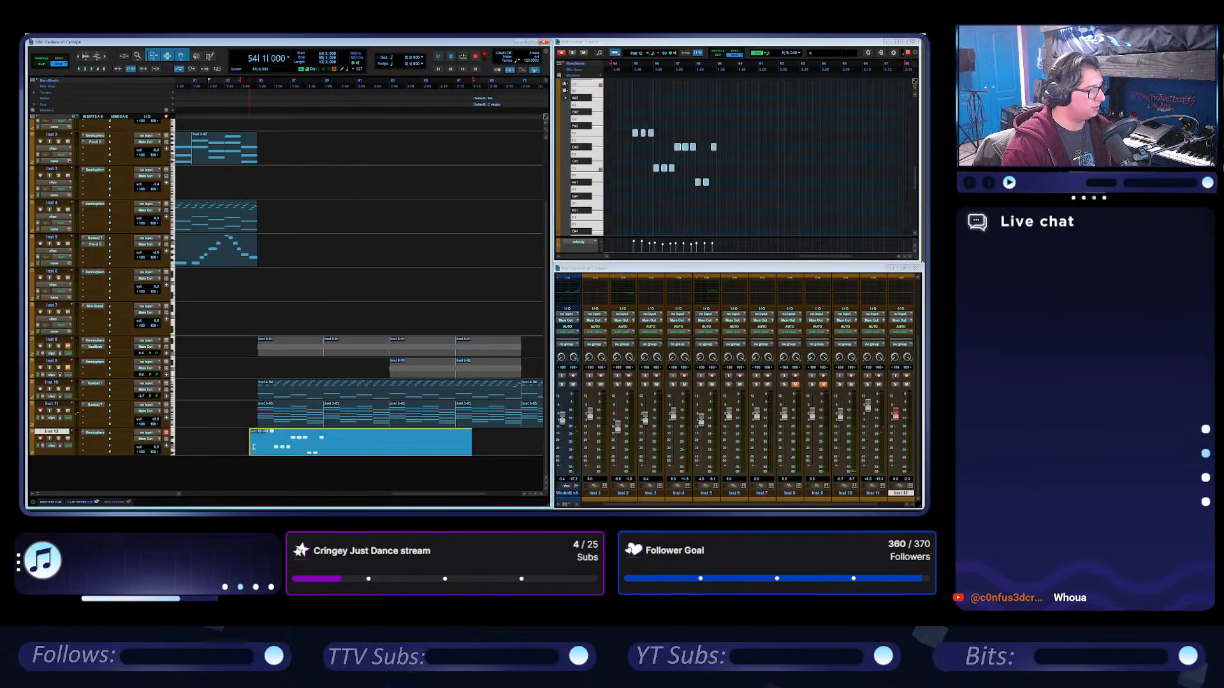
left_click_drag(260, 448, 410, 439)
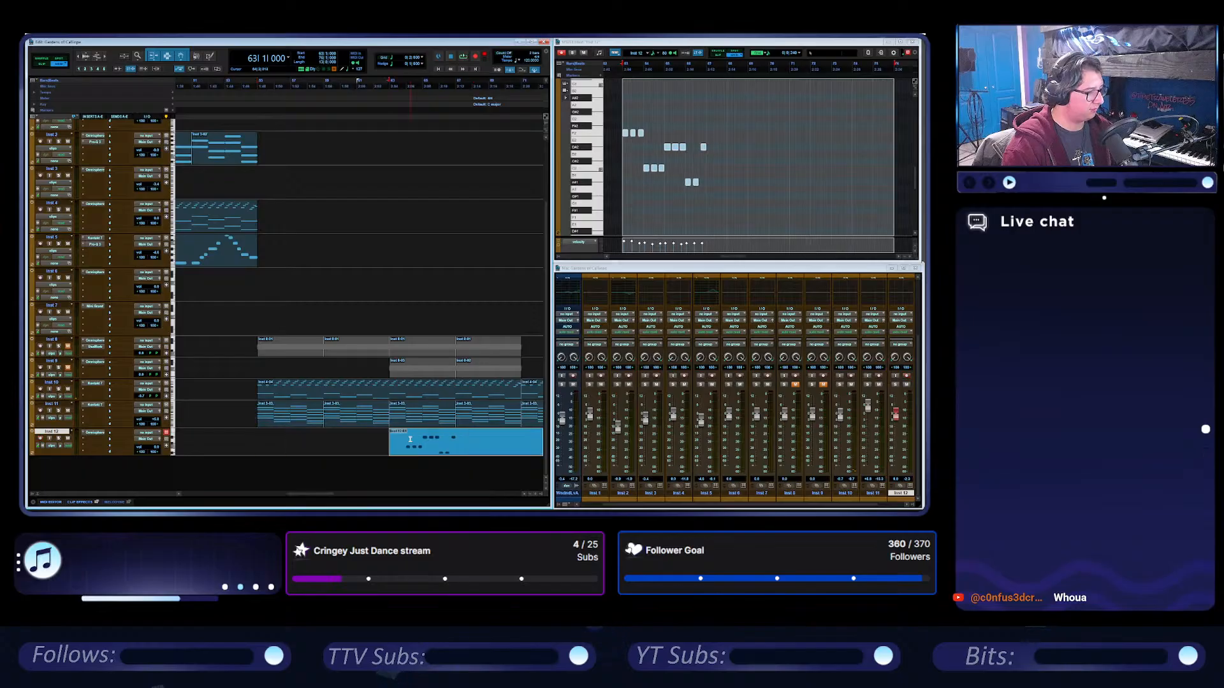
left_click(192, 83)
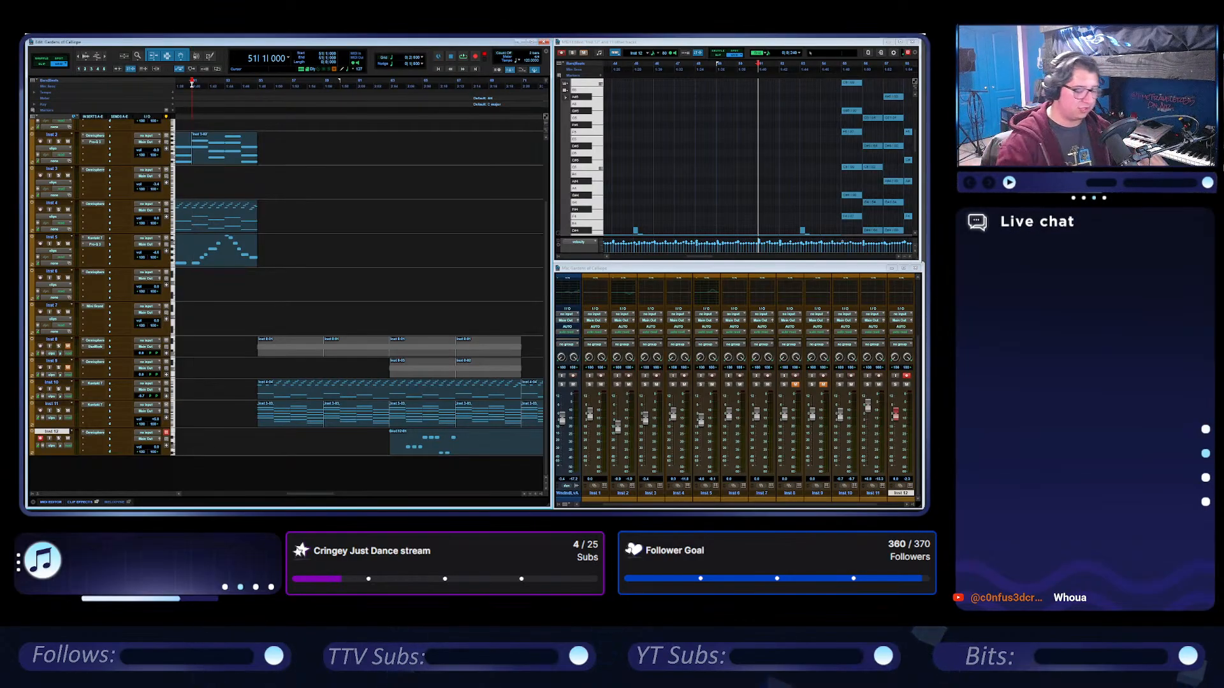
left_click(463, 58)
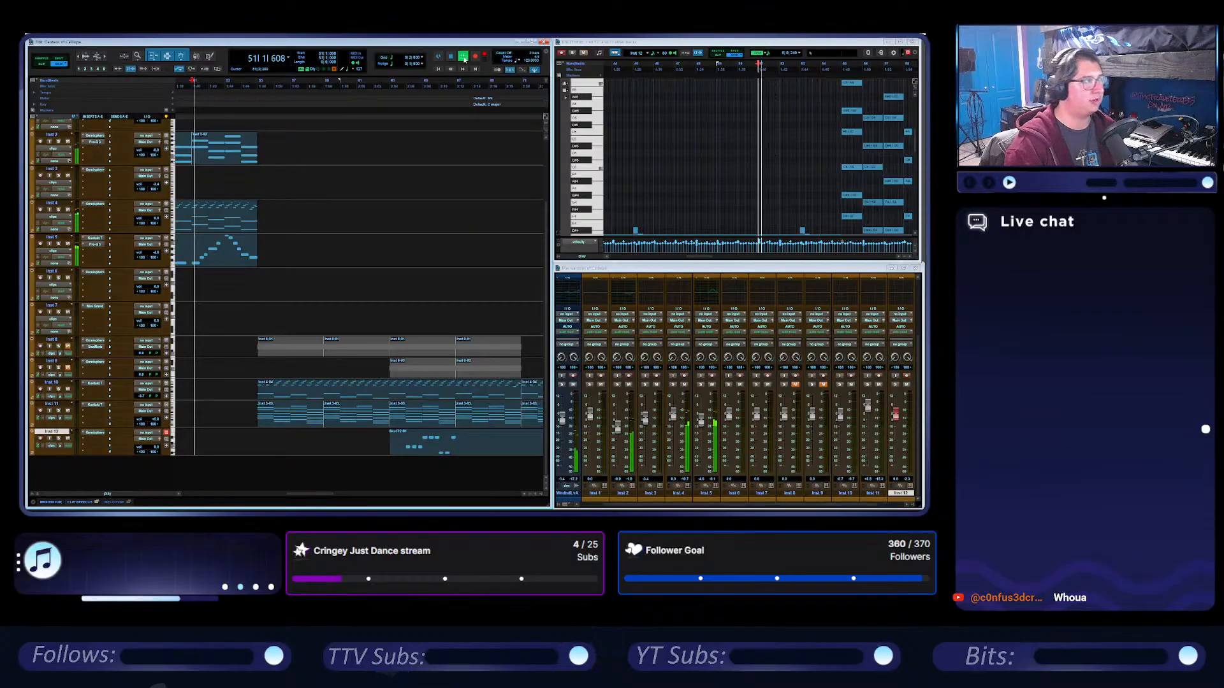
scroll(347, 319, "up", 2)
scroll(349, 324, "down", 2)
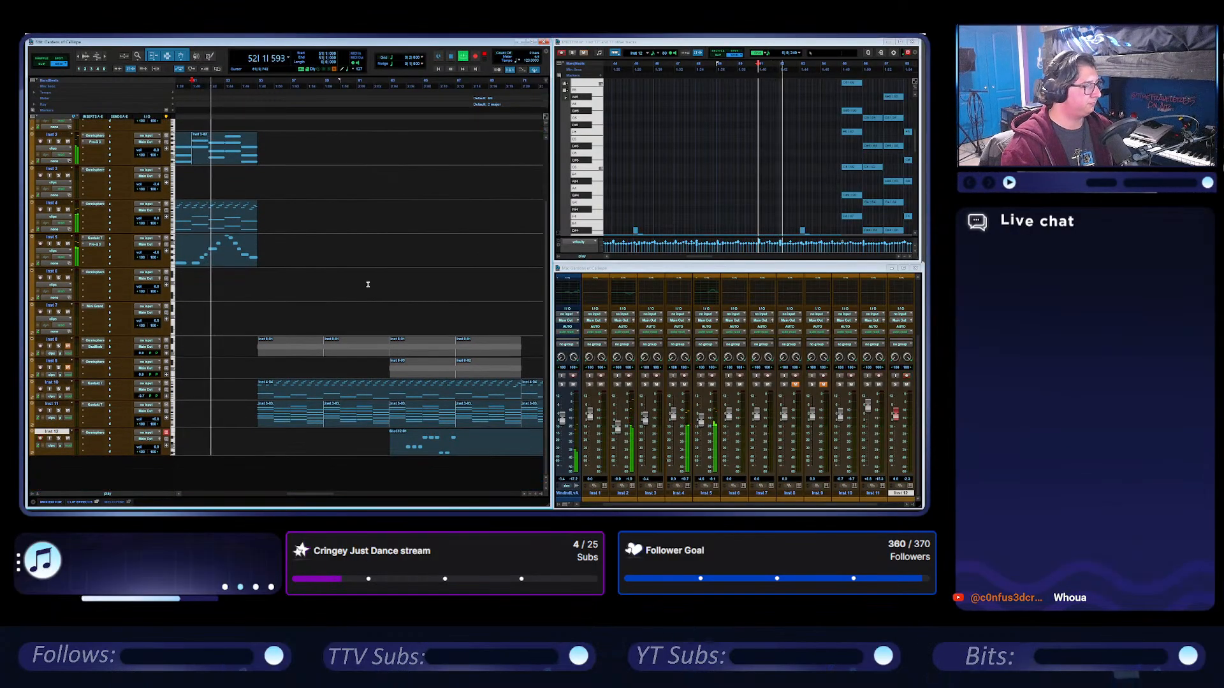
scroll(368, 284, "left", 2)
scroll(367, 285, "right", 2)
scroll(368, 284, "left", 2)
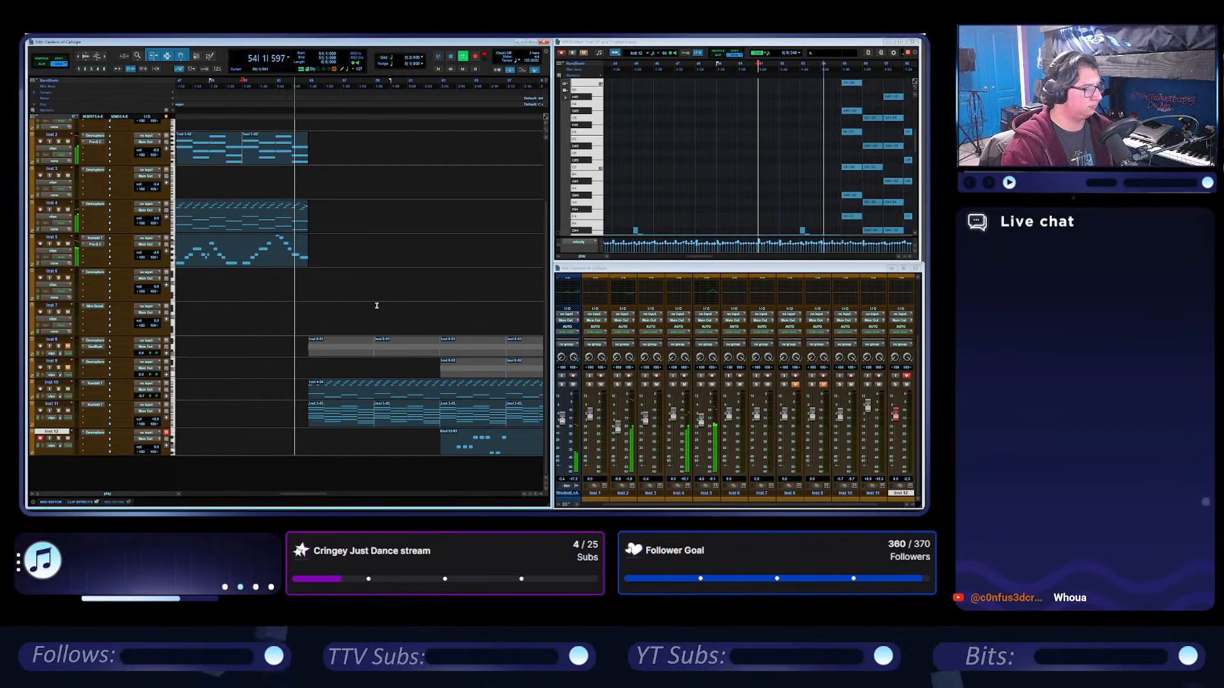
Inspect the Kontakt Signal instrument on Inst 11 during playback with that track selected.
left_click(101, 407)
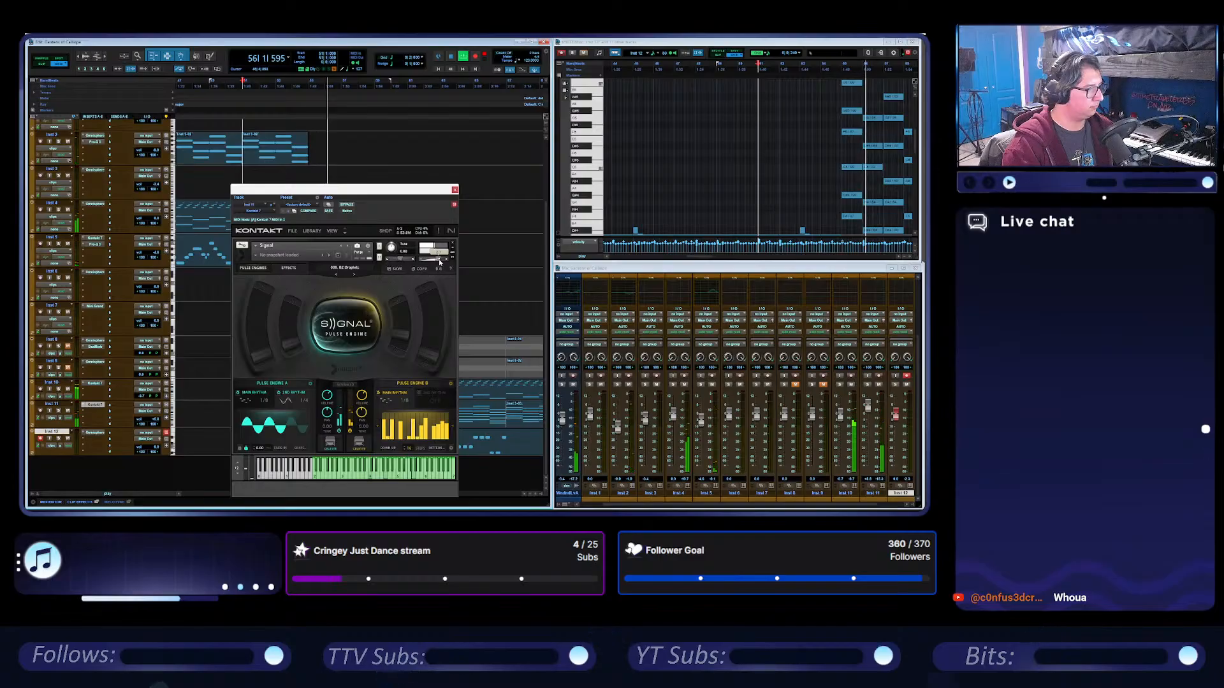
left_click_drag(443, 207, 813, 89)
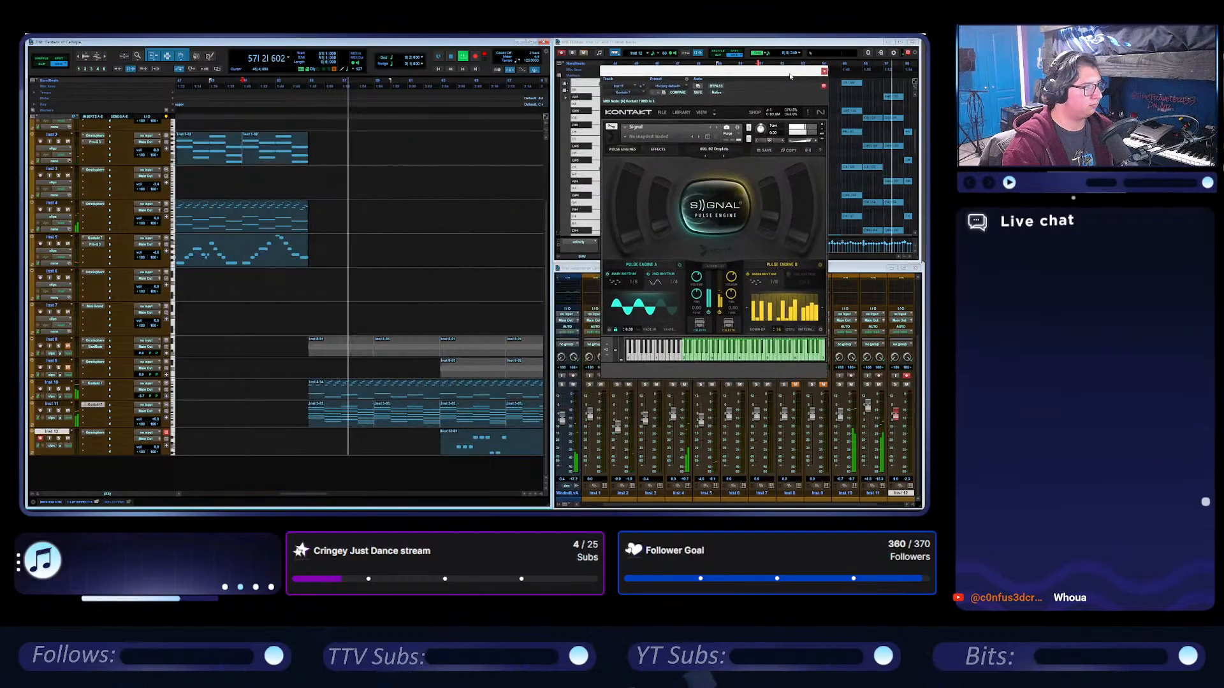
left_click(52, 404)
scroll(845, 412, "right", 1)
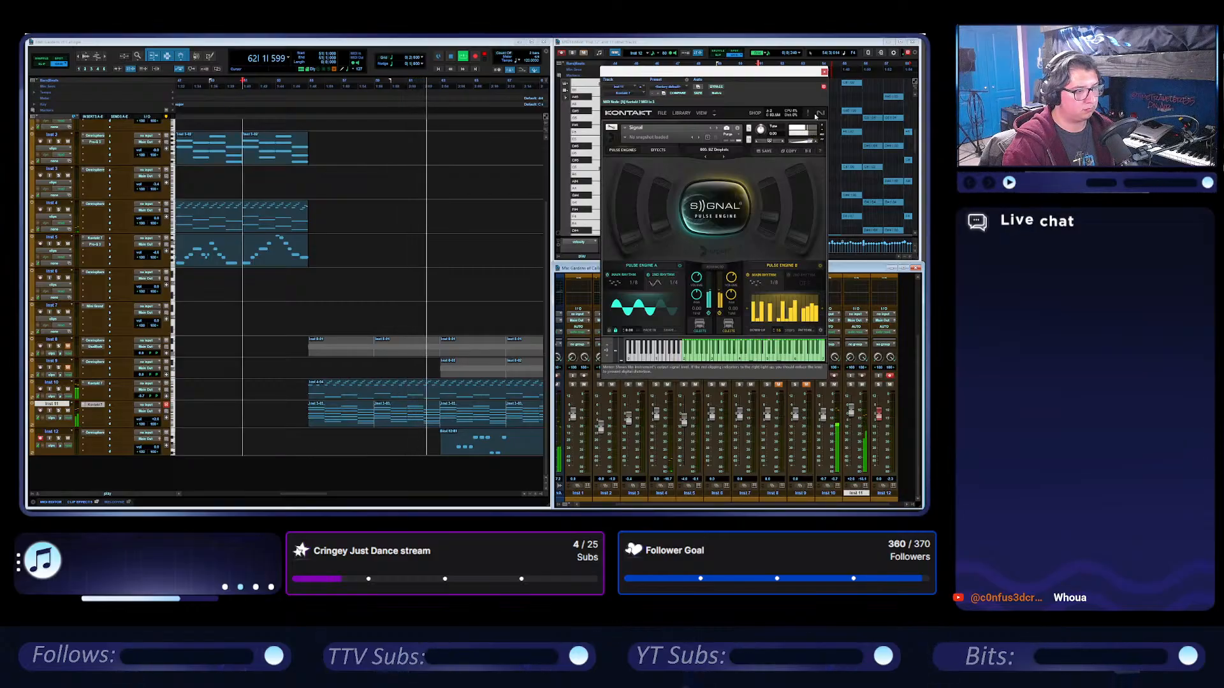
left_click(824, 72)
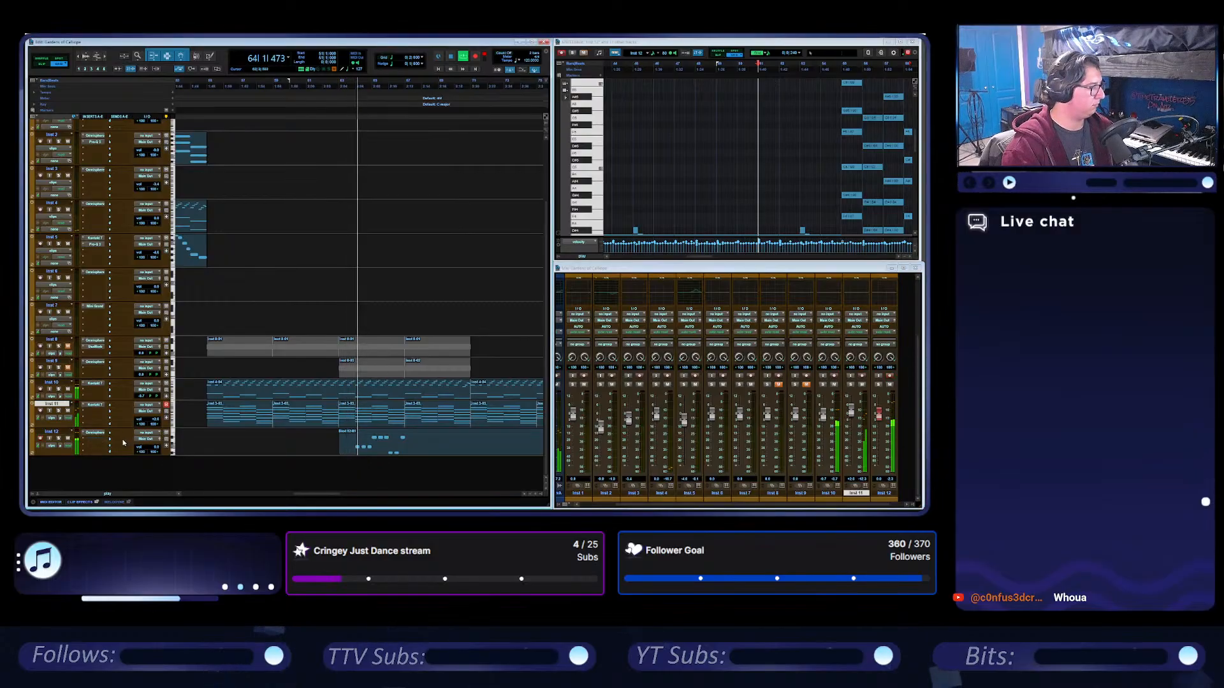
Insert FabFilter Pro-Q 3 on Inst 12 and pull a bell band down slightly above the bass's main peaks.
left_click(97, 439)
mouse_move(145, 459)
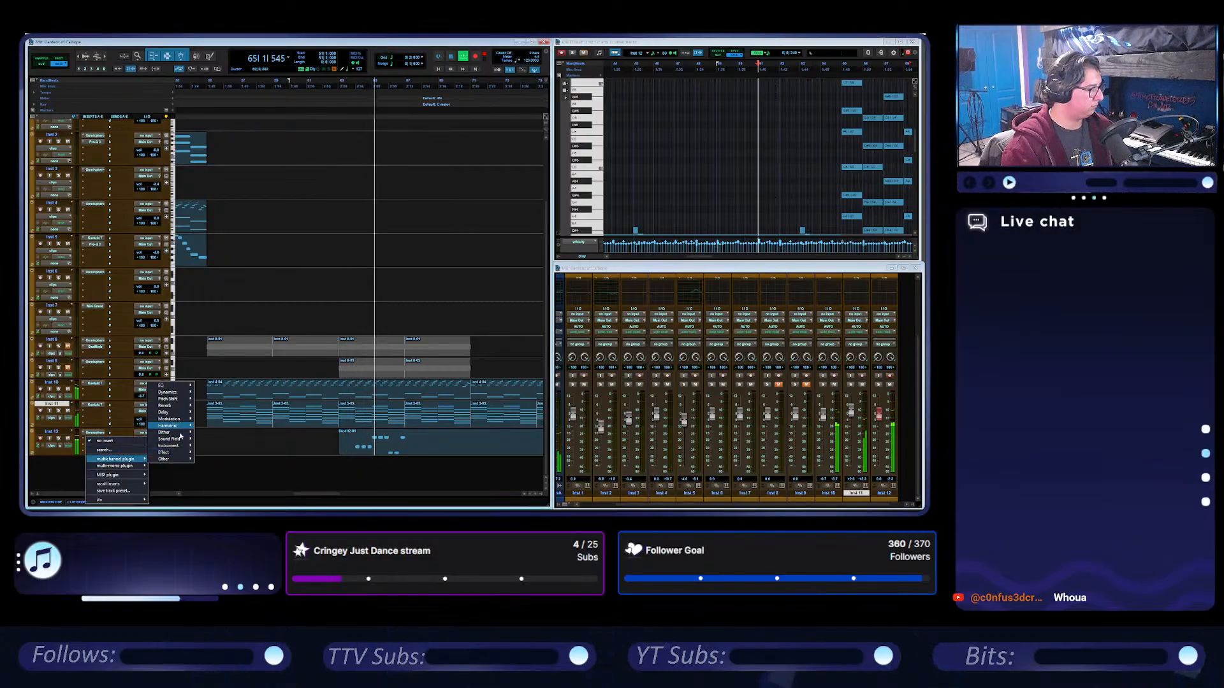
mouse_move(169, 386)
left_click(229, 414)
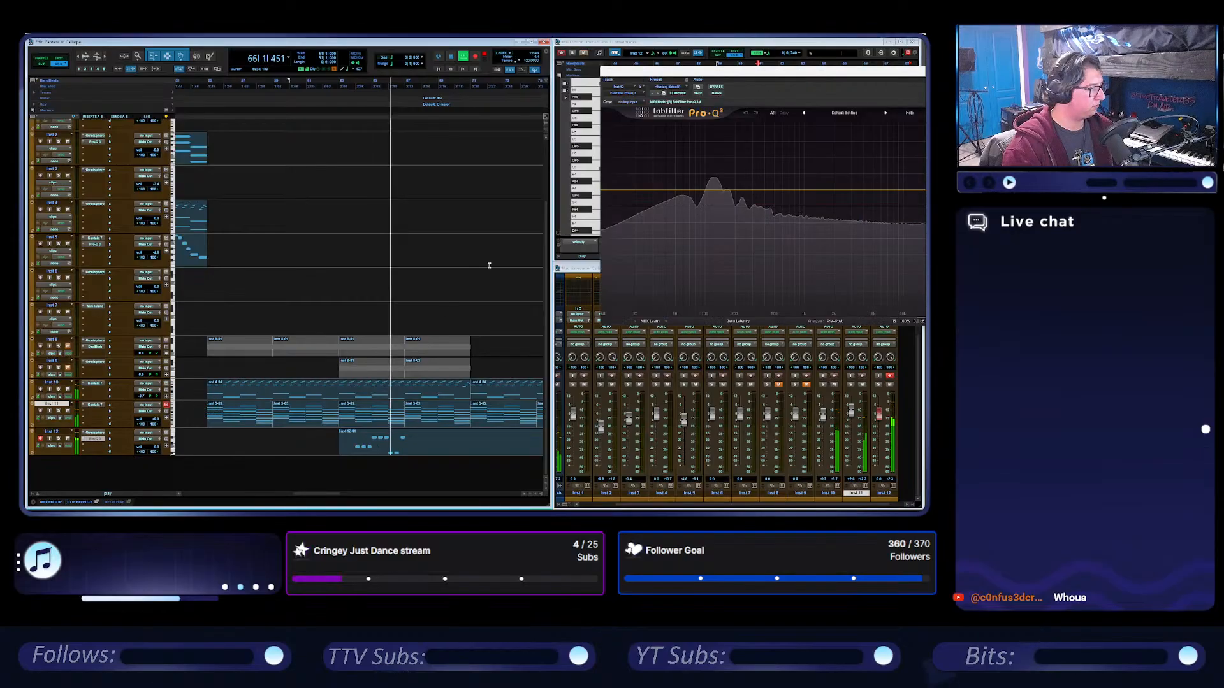
left_click_drag(797, 72, 619, 72)
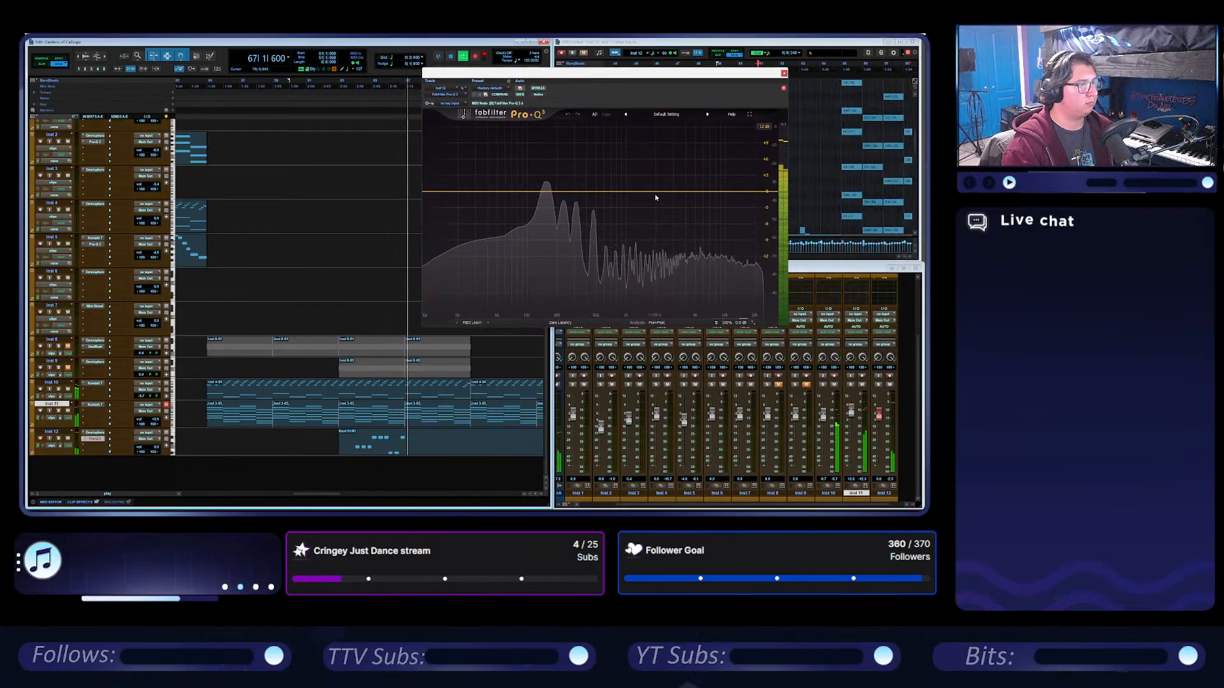
left_click_drag(657, 192, 657, 209)
Shorten the Inst 12 bass clip at bar 63 to four bars and duplicate it three times.
left_click(431, 454)
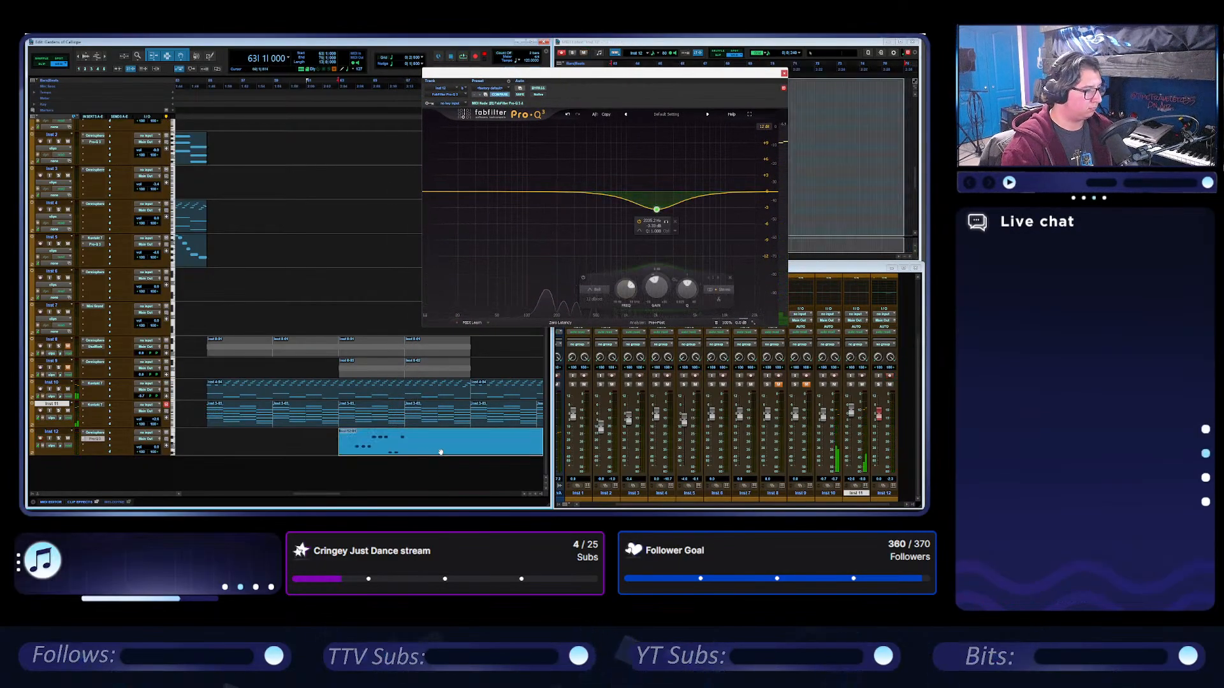
scroll(439, 452, "right", 2)
left_click_drag(451, 441, 317, 461)
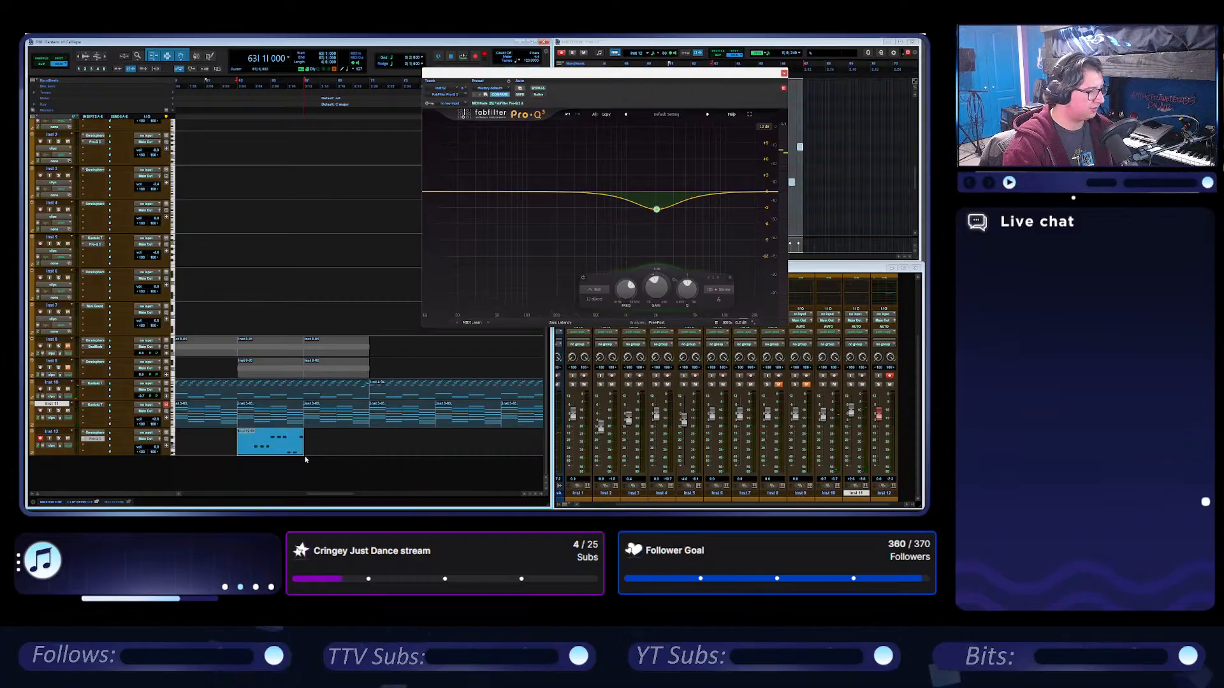
key("ctrl+d")
key("ctrl+d")
key("ctrl+d")
scroll(315, 155, "left", 2)
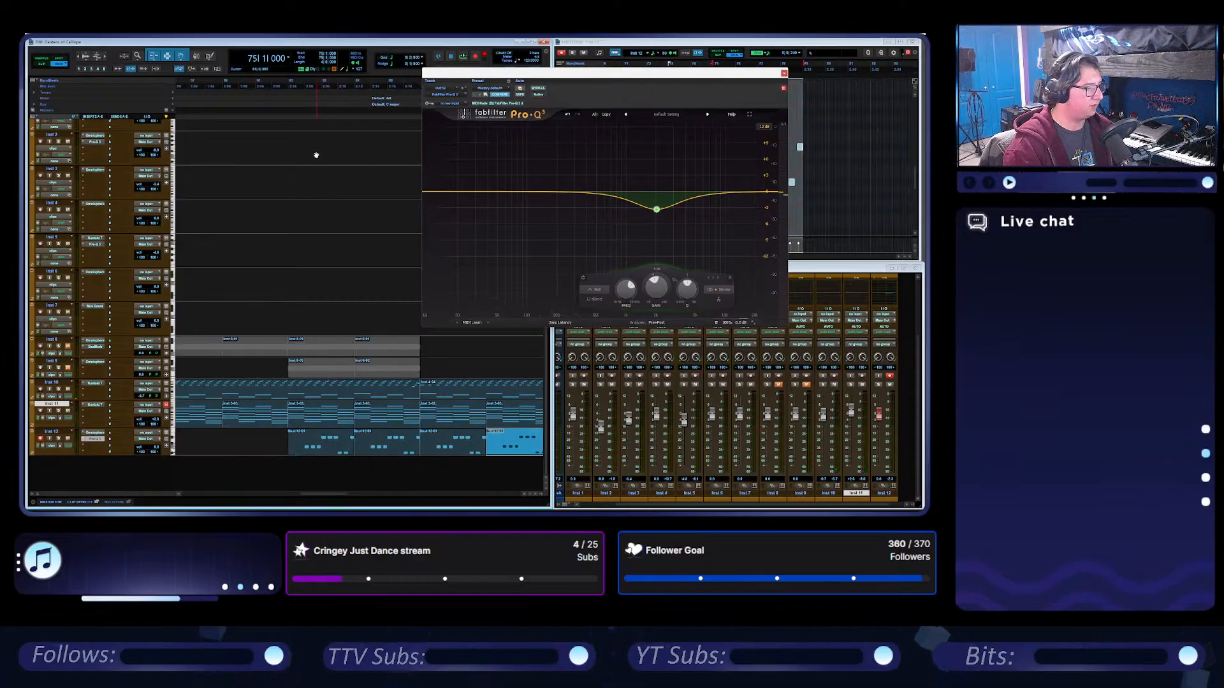
While playing from bar 63, change the EQ band to a lower-set high cut and add a shallow dip at the bass peak.
left_click(288, 79)
key("space")
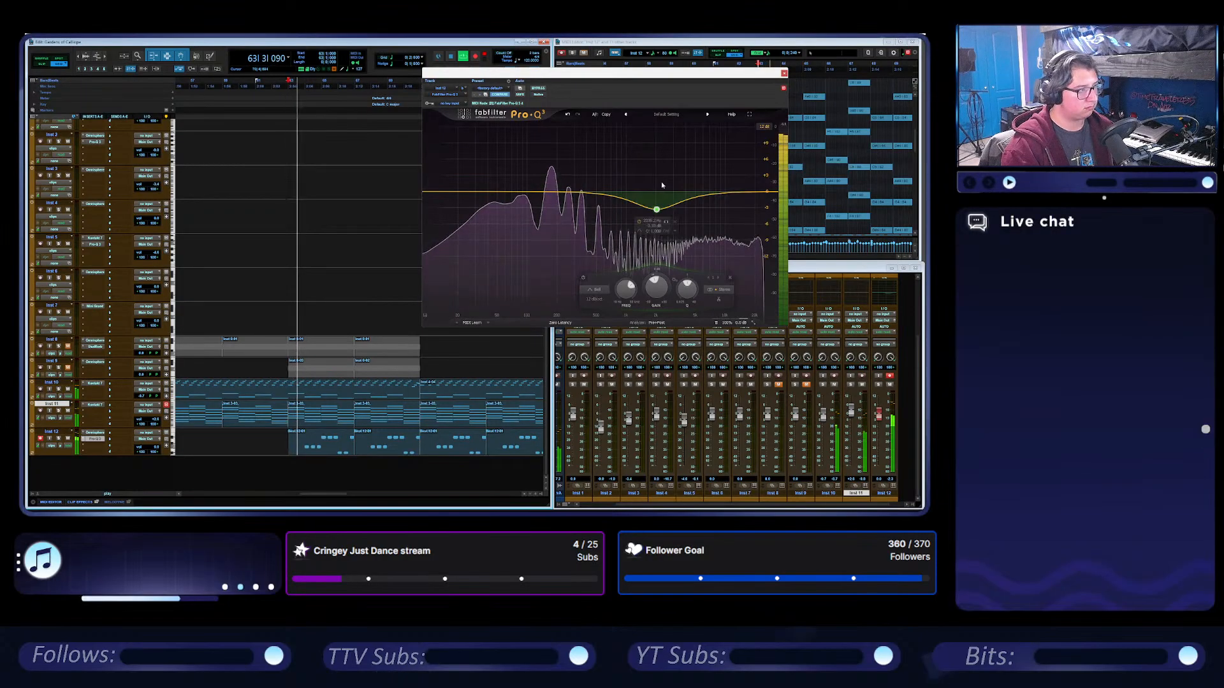
left_click(639, 231)
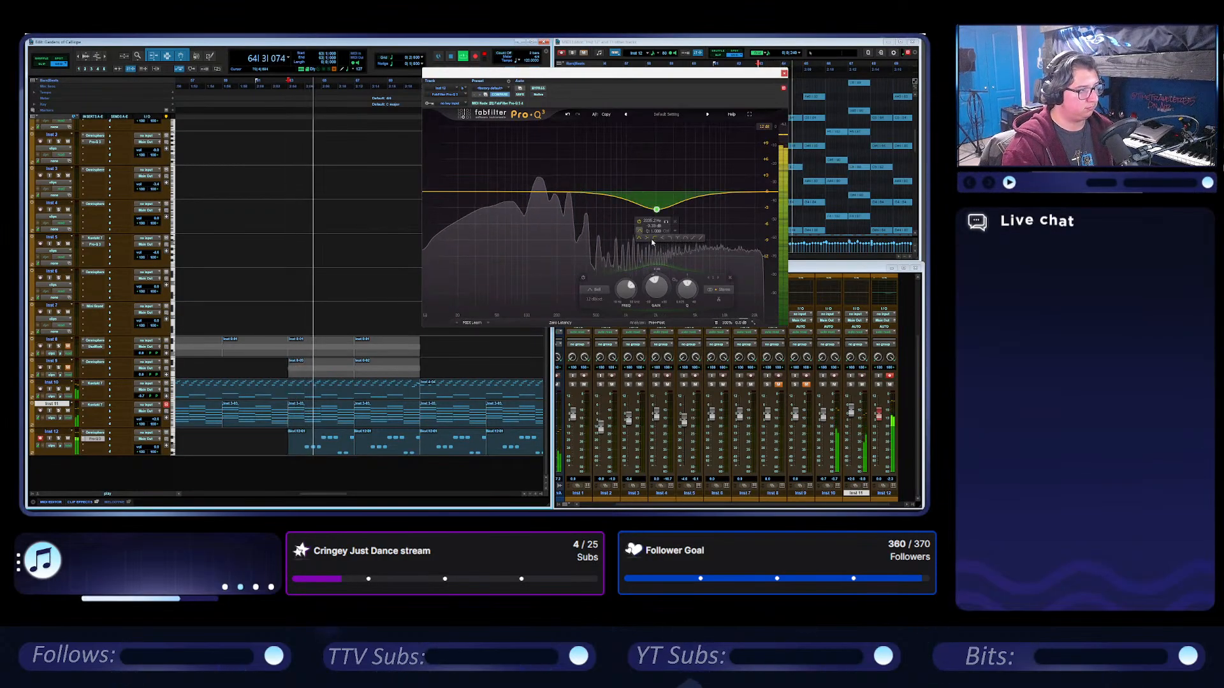
left_click(670, 237)
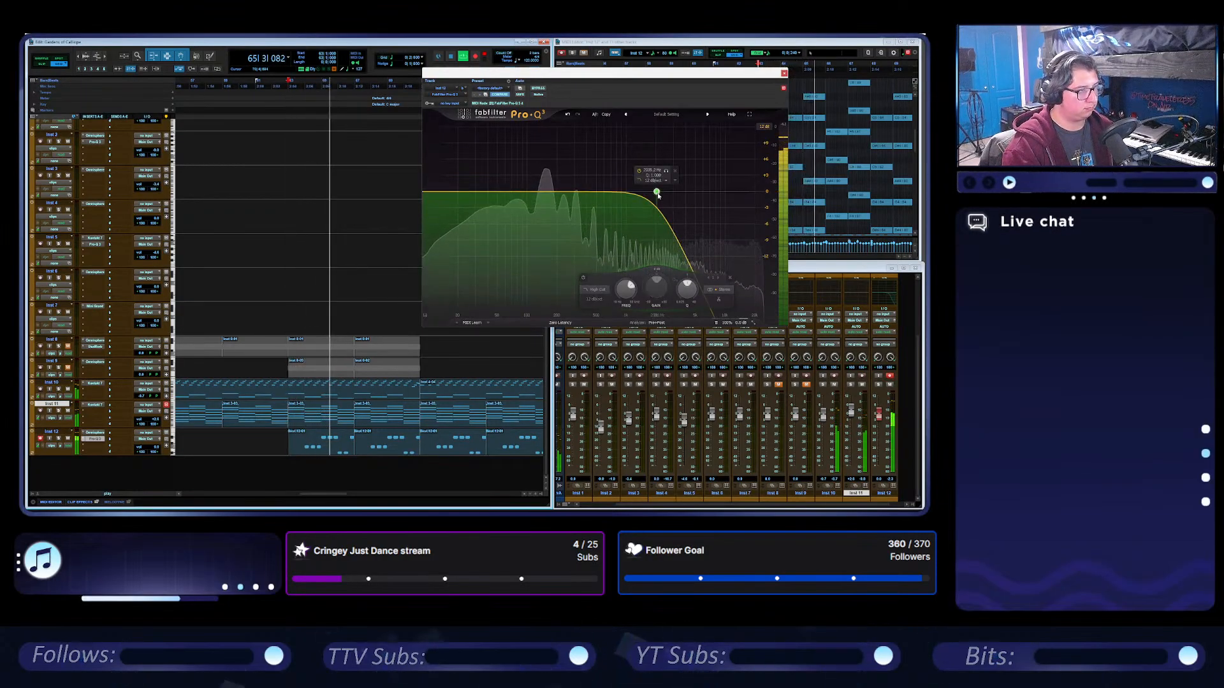
left_click_drag(656, 191, 639, 213)
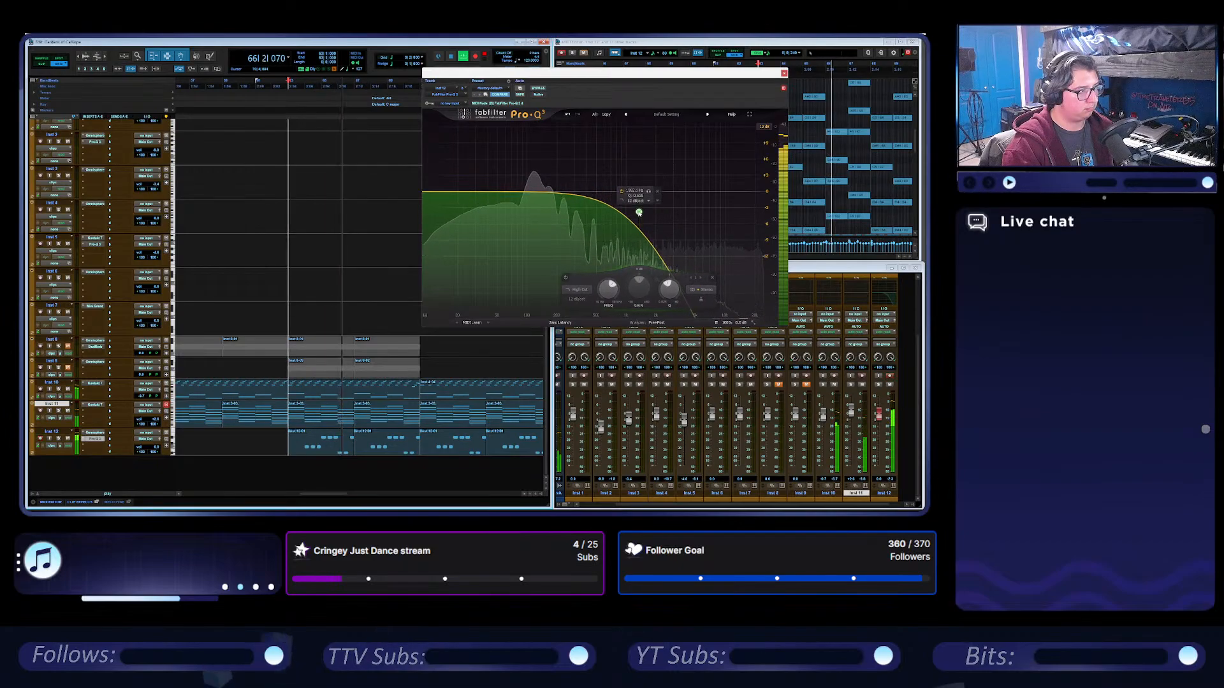
left_click(538, 203)
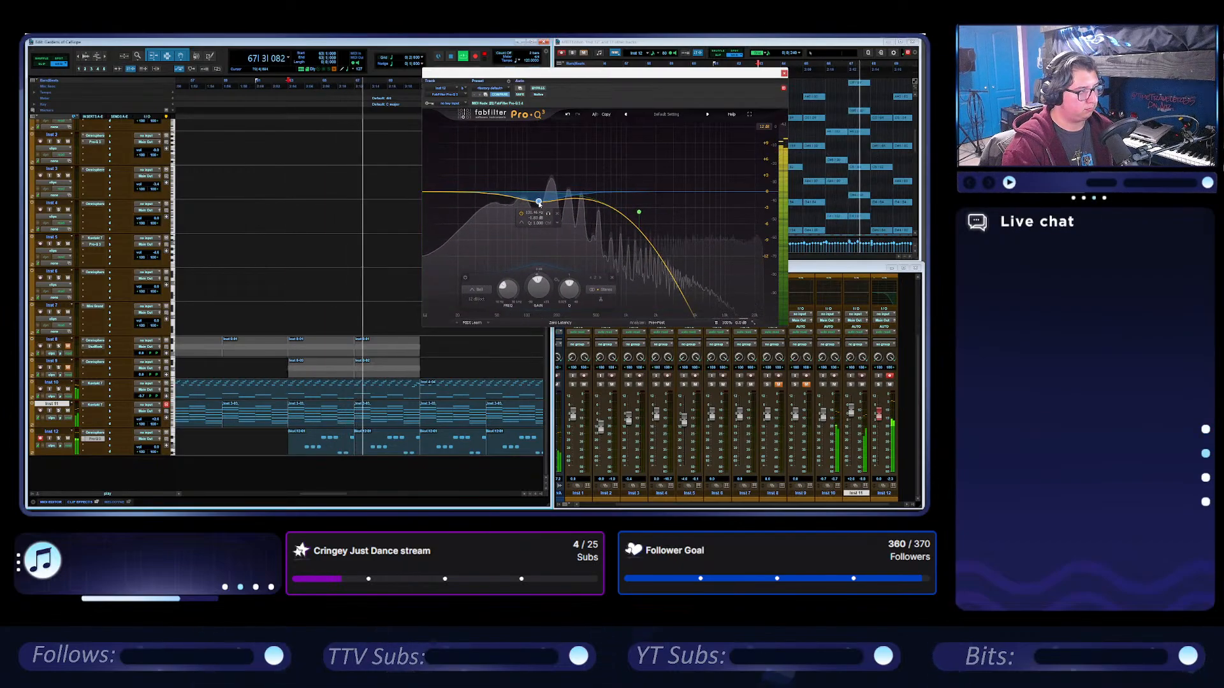
left_click(784, 74)
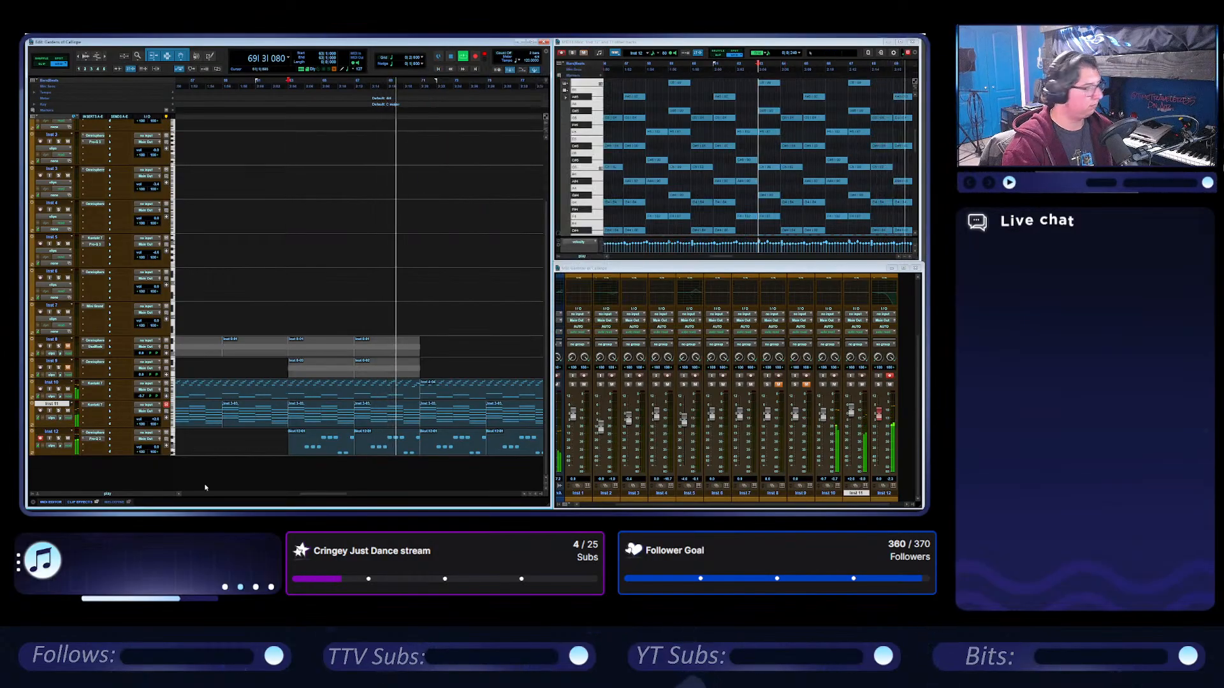
Insert the Dynamic Delay plug-in on Inst 12 after the equalizer.
left_click(96, 370)
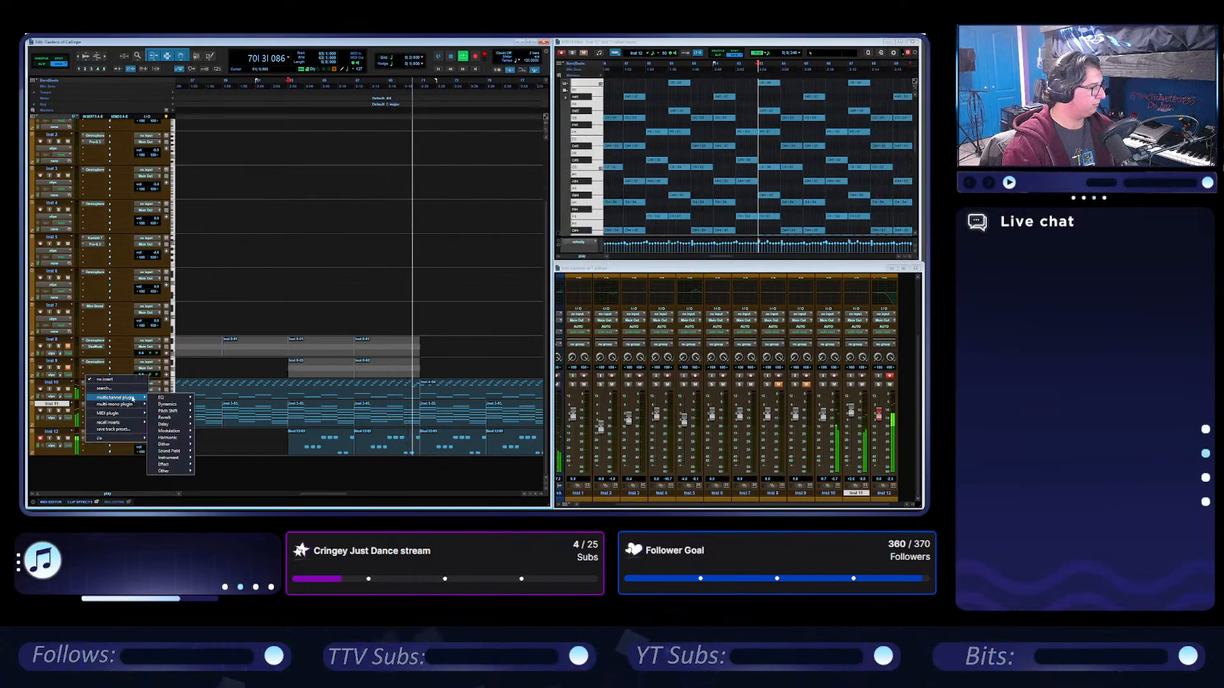
mouse_move(131, 398)
mouse_move(184, 458)
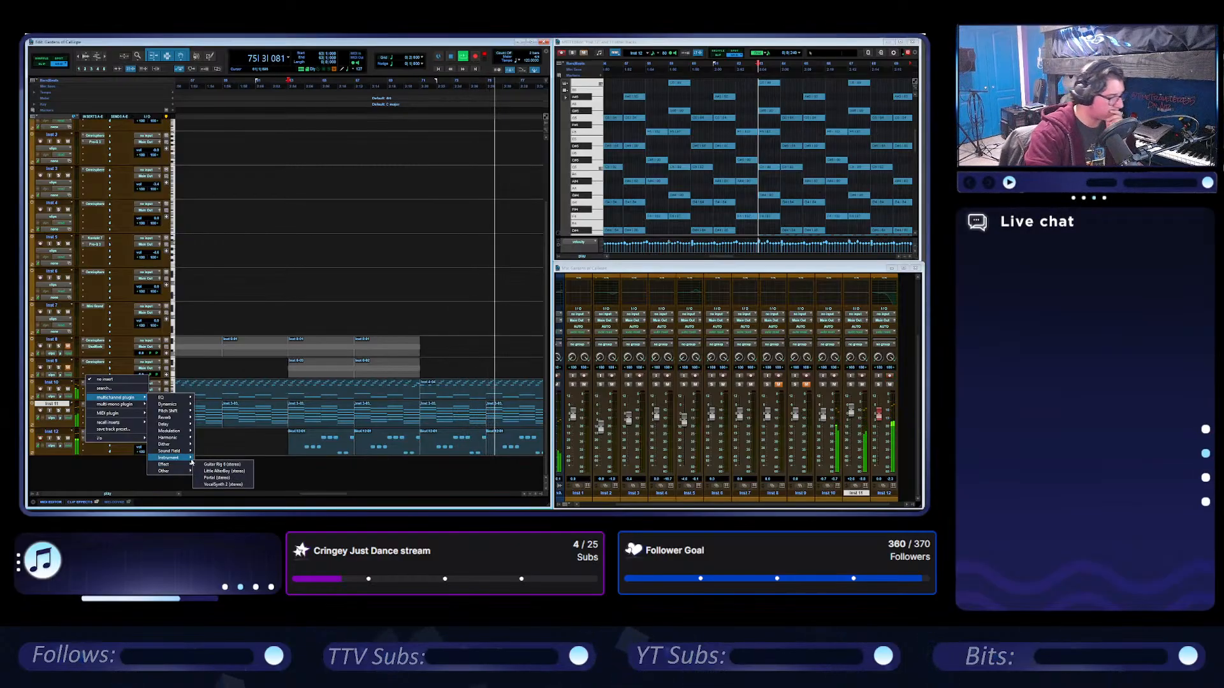
mouse_move(179, 424)
left_click(234, 426)
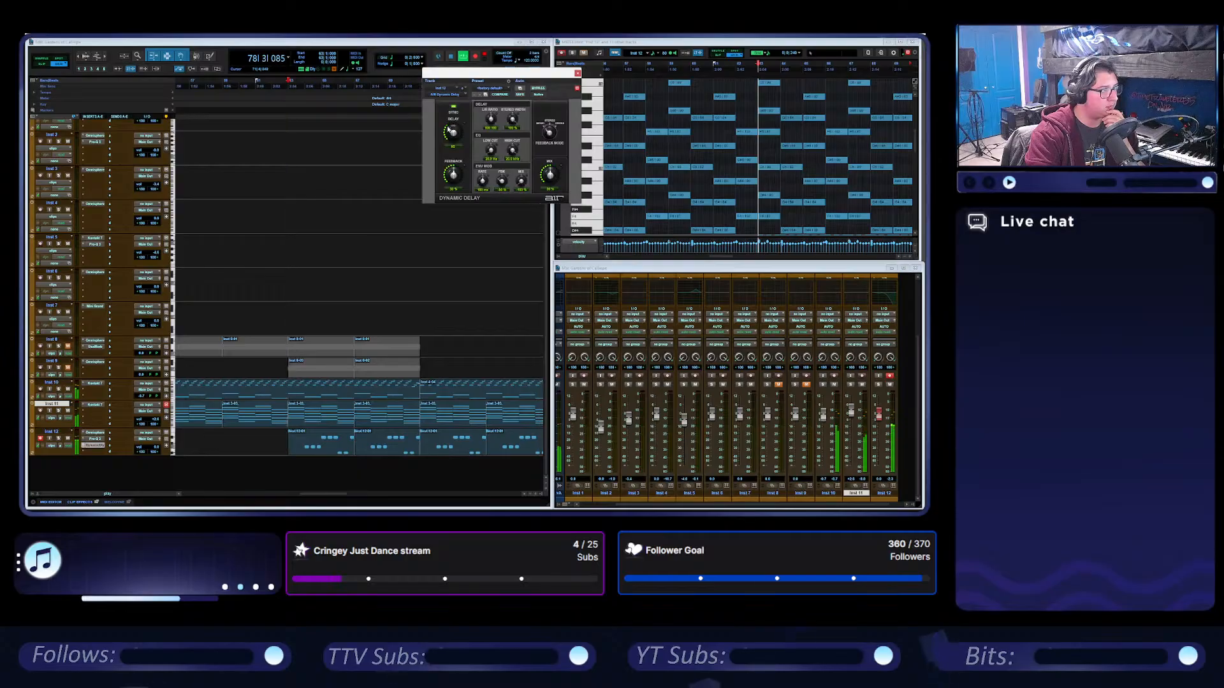
Audition Inst 12 in solo from bar 63 and bypass its Dynamic Delay.
left_click(58, 438)
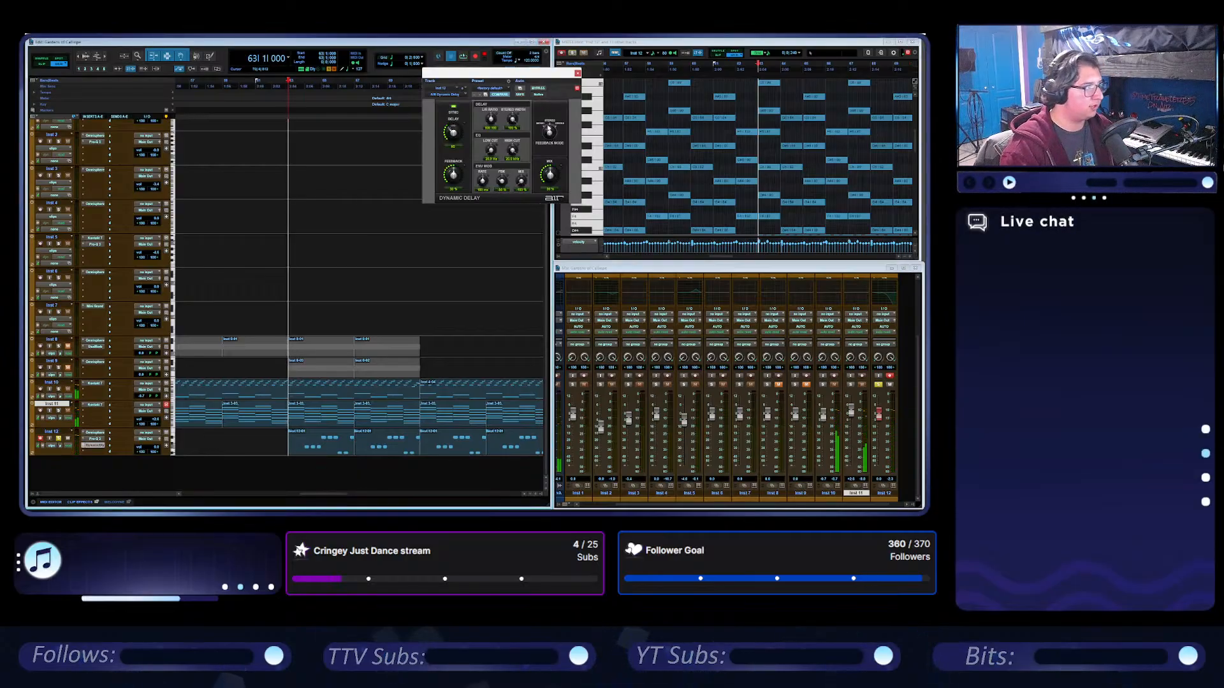
key("space")
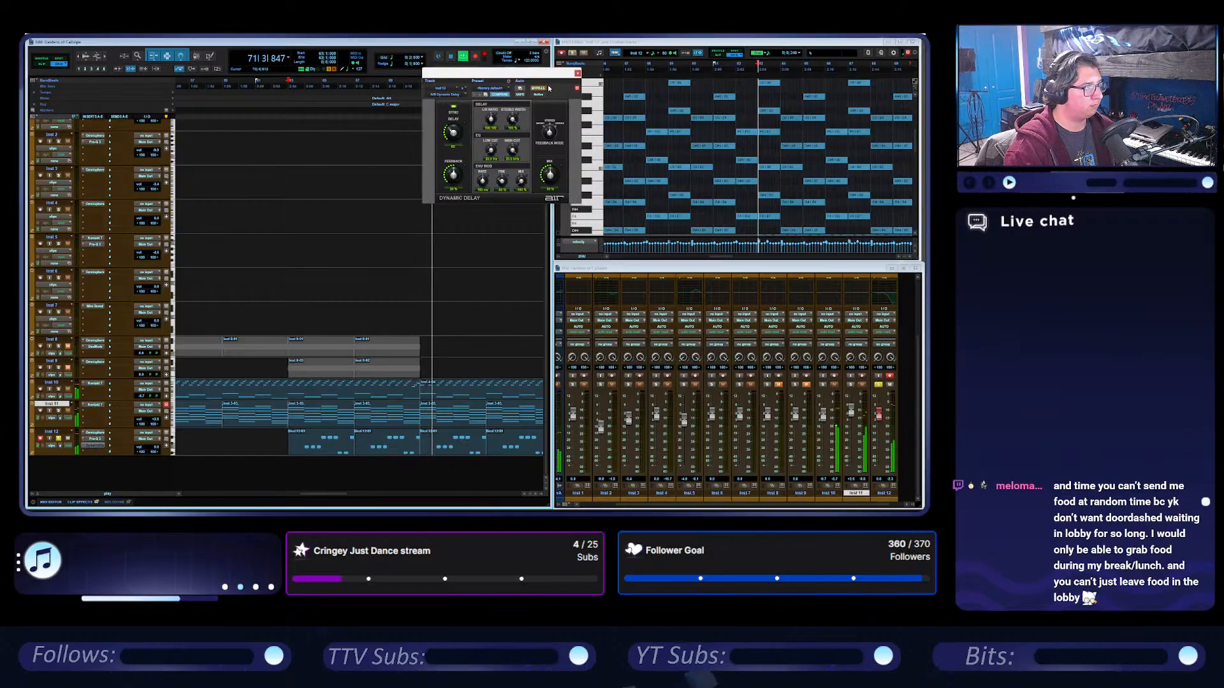
left_click(578, 74)
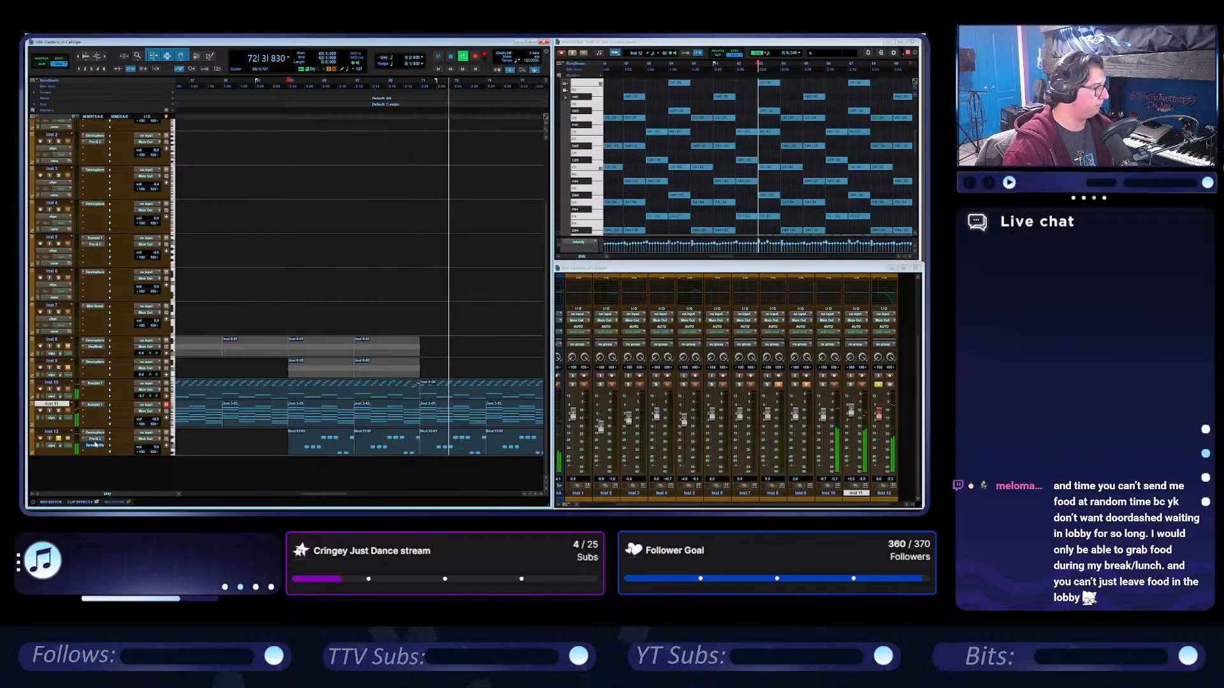
Lower Inst 12's volume slightly and play the section from bar 63 with the solo off.
left_click(156, 449)
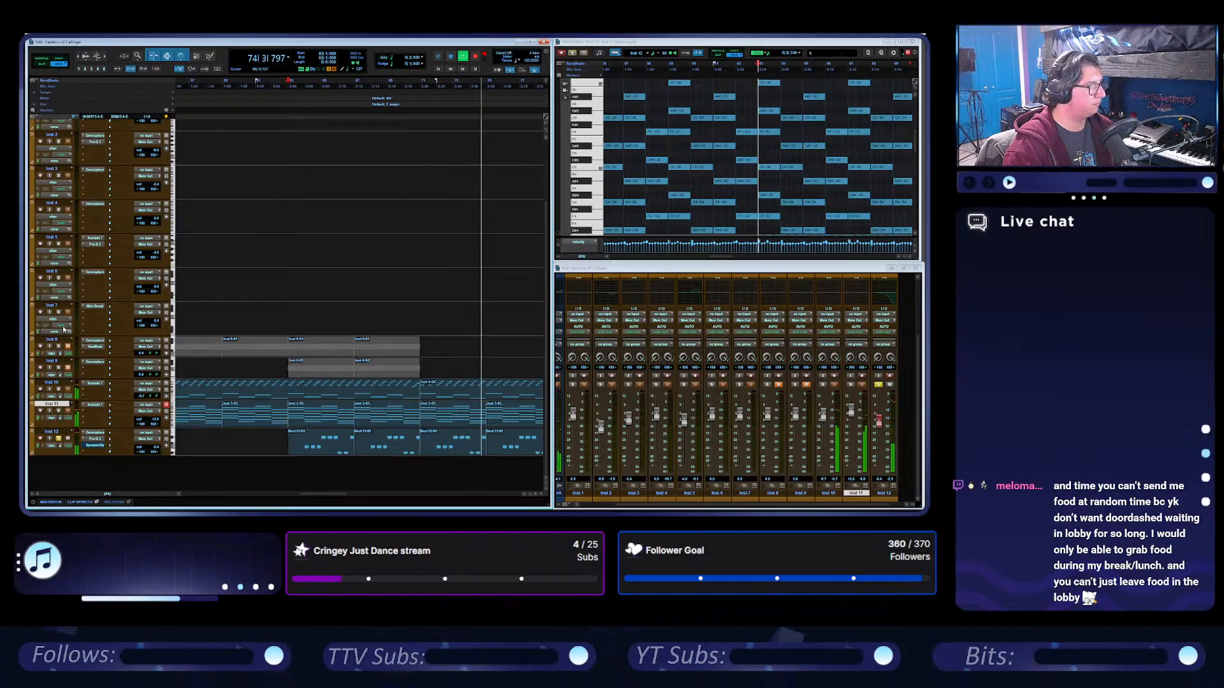
key("space")
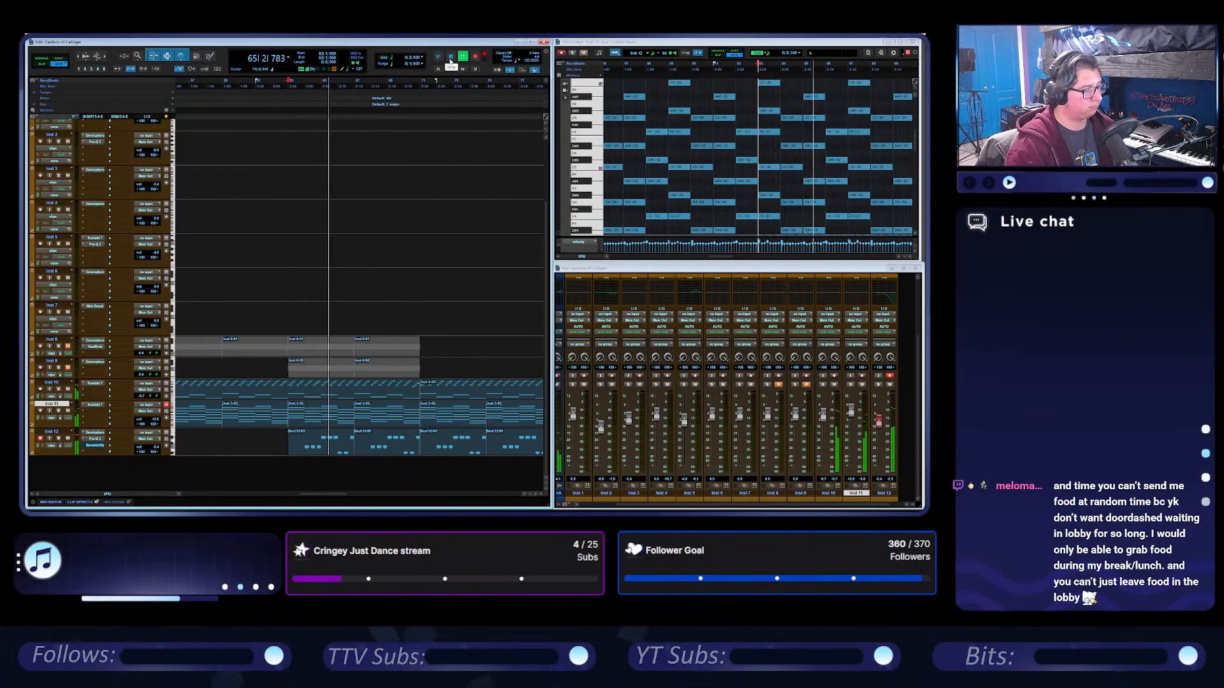
left_click(451, 58)
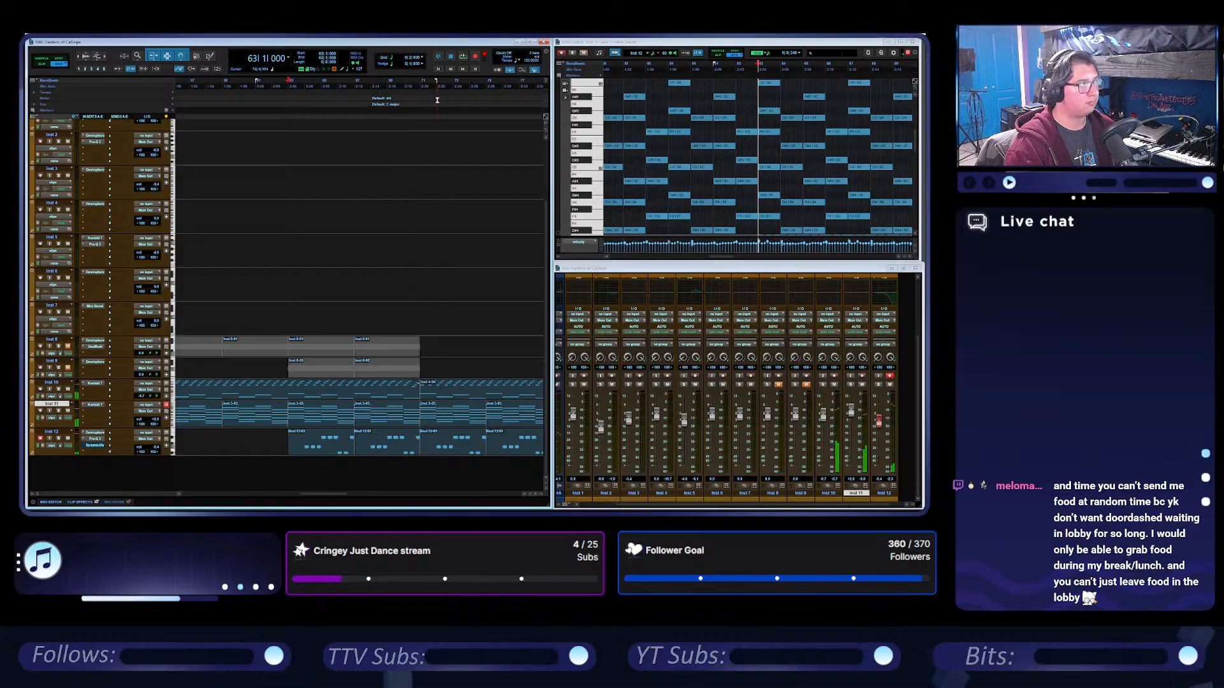
Place the edit cursor at bar 71.
left_click(420, 245)
scroll(402, 264, "left", 3)
scroll(404, 257, "down", 1)
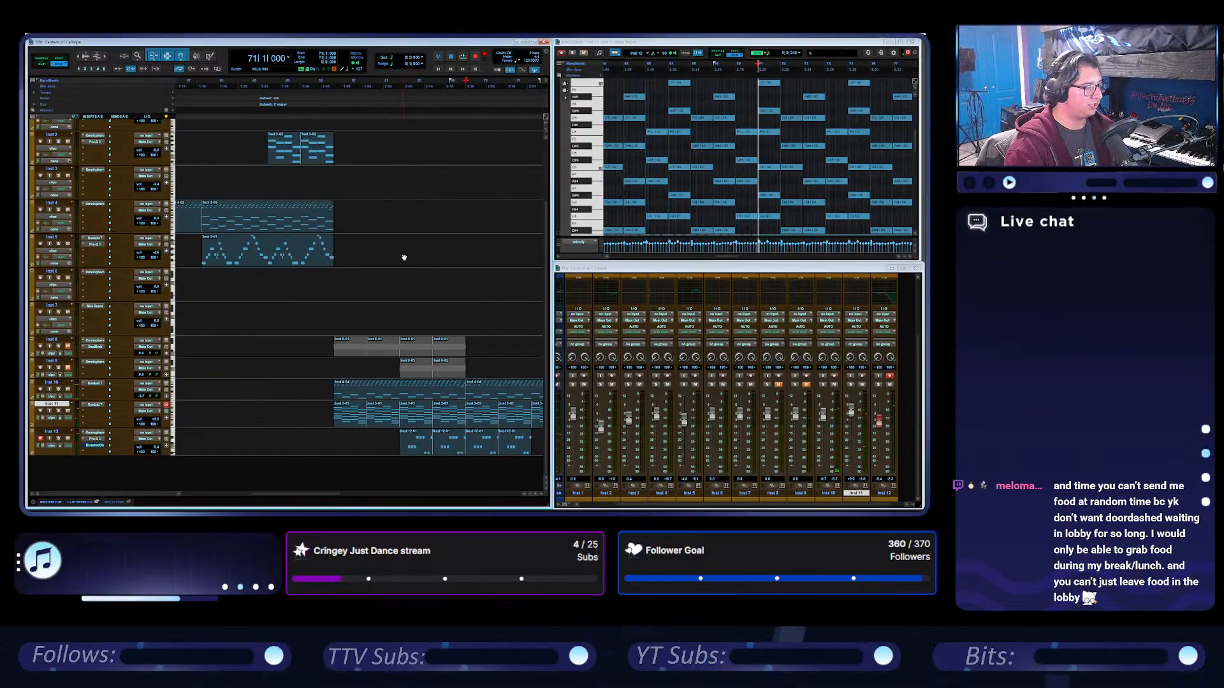
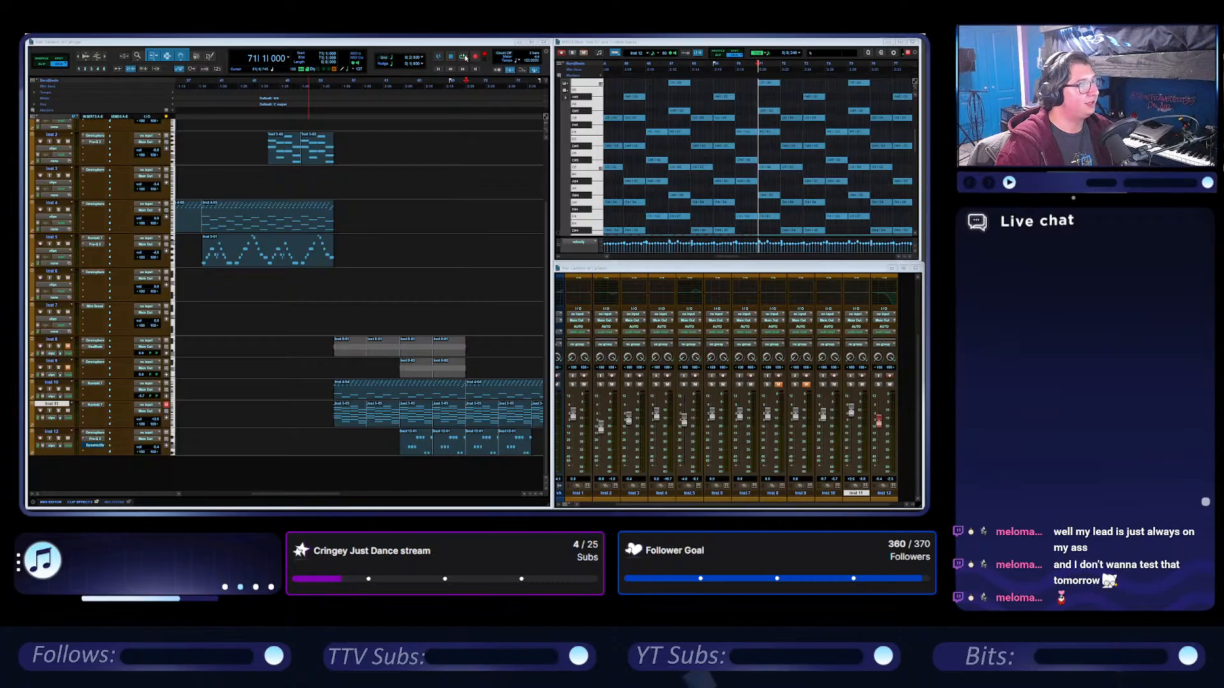
Play the arrangement from bar 55 and open a velocity automation lane beneath Inst 11 with a slightly taller height.
scroll(470, 279, "left", 1)
scroll(471, 279, "right", 2)
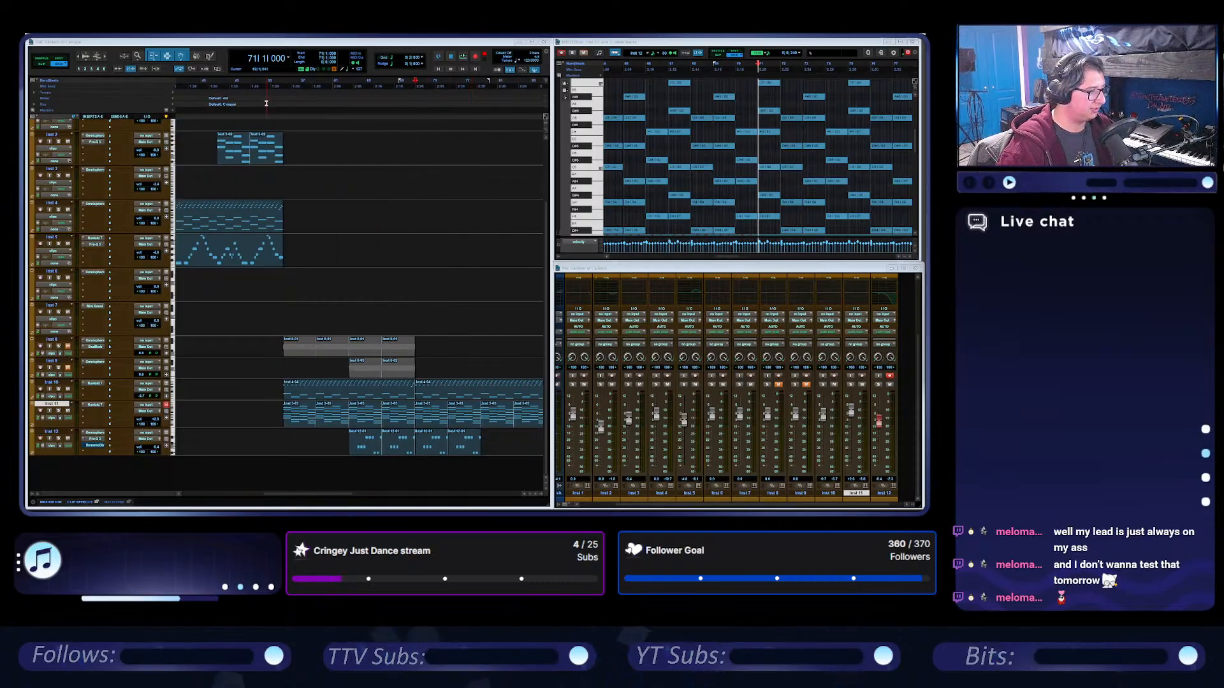
left_click(283, 86)
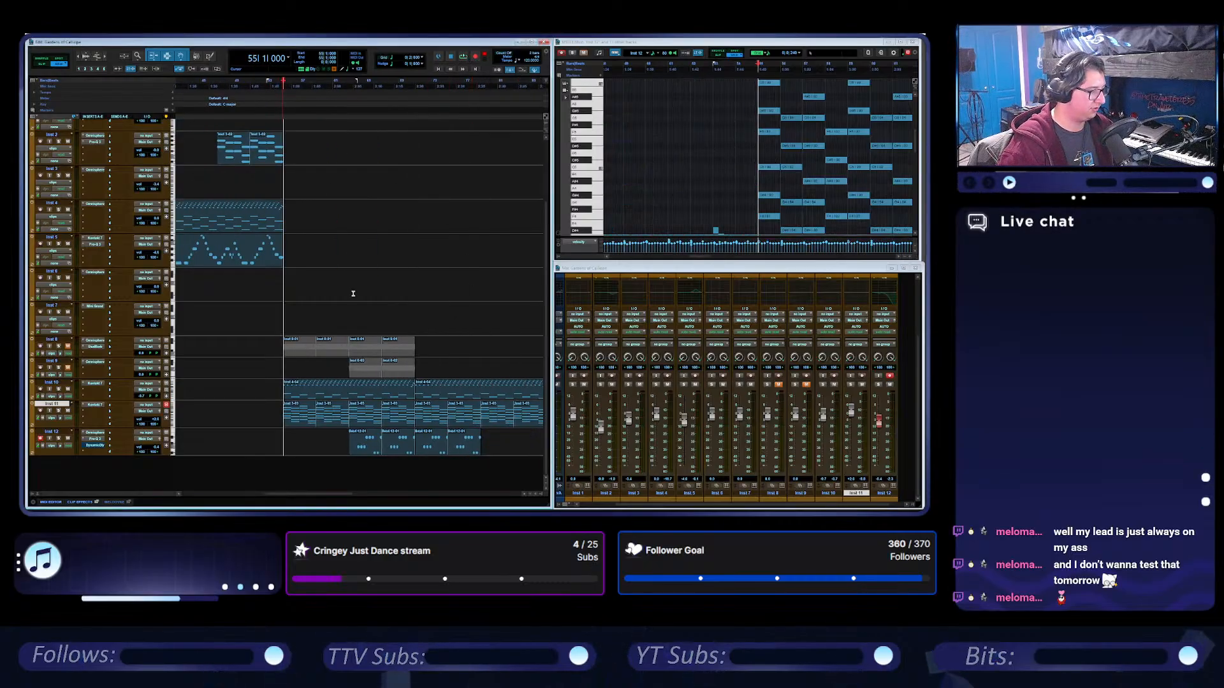
key("space")
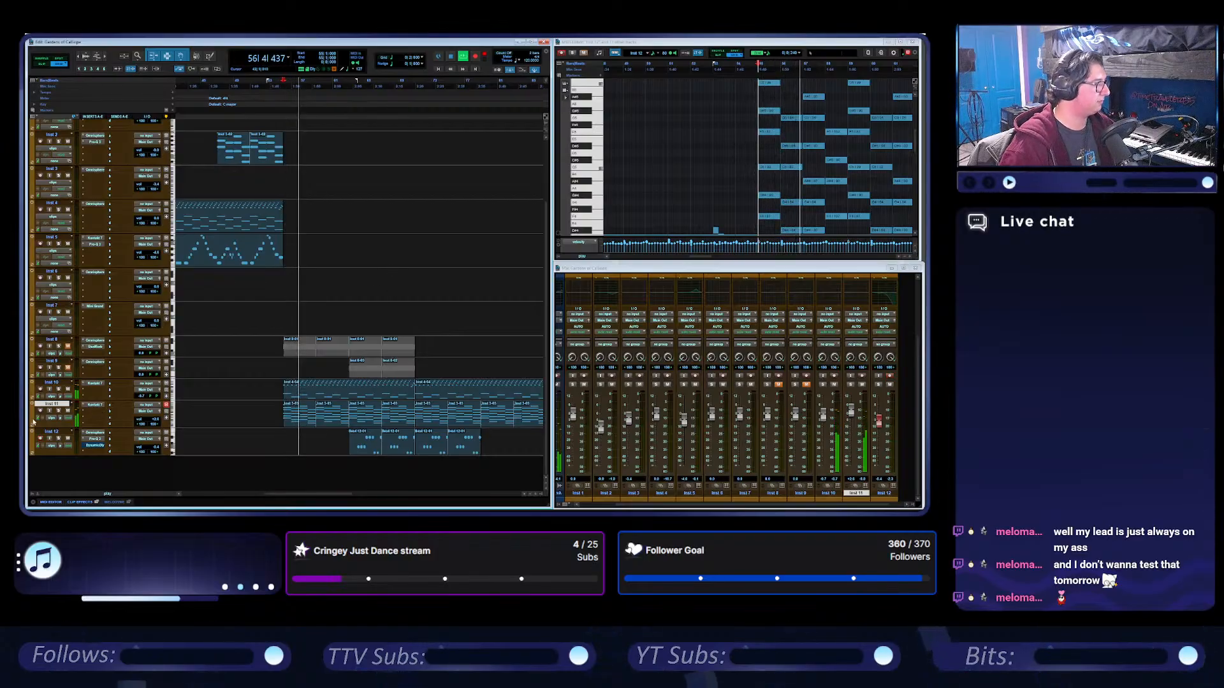
left_click(34, 422)
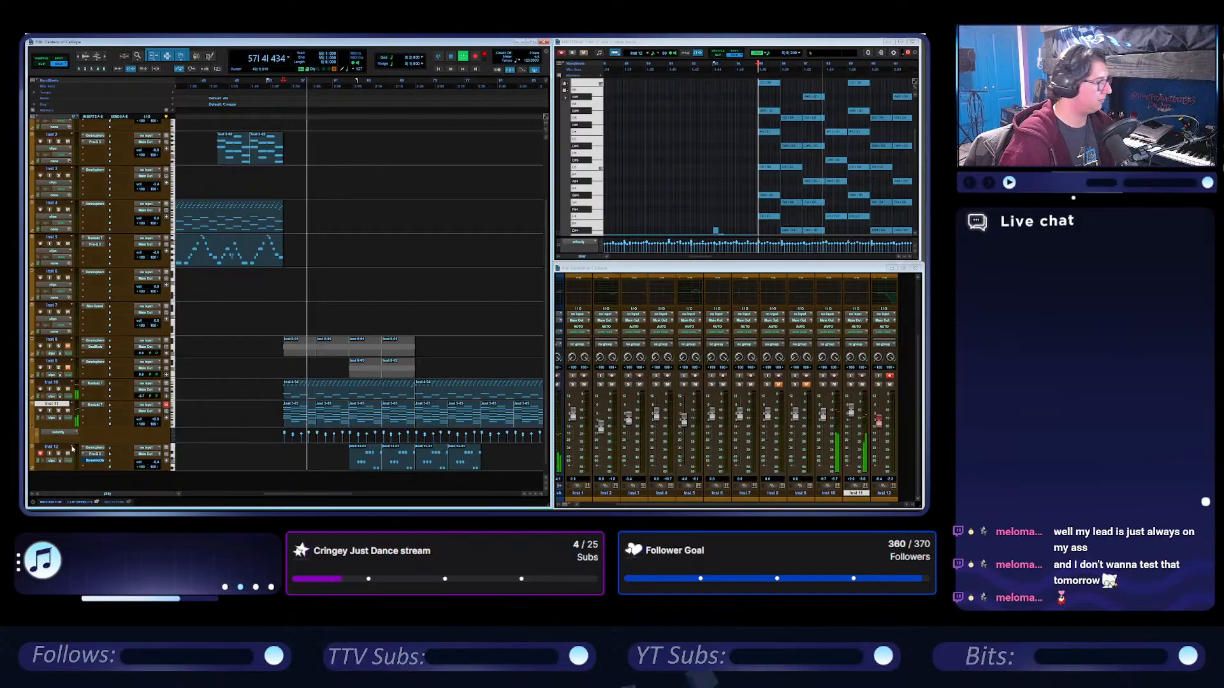
left_click_drag(72, 444, 73, 450)
key("space")
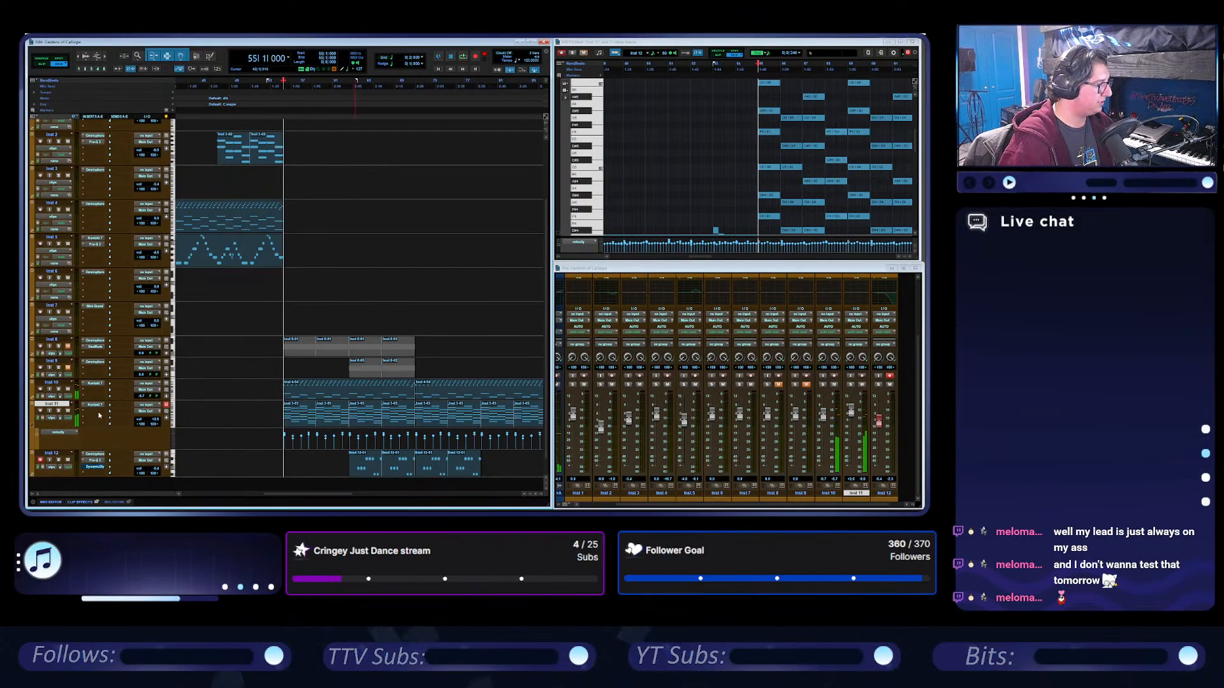
Insert the multichannel Down Mixer sound field plug-in on Inst 11 after its instrument.
left_click(99, 415)
mouse_move(124, 432)
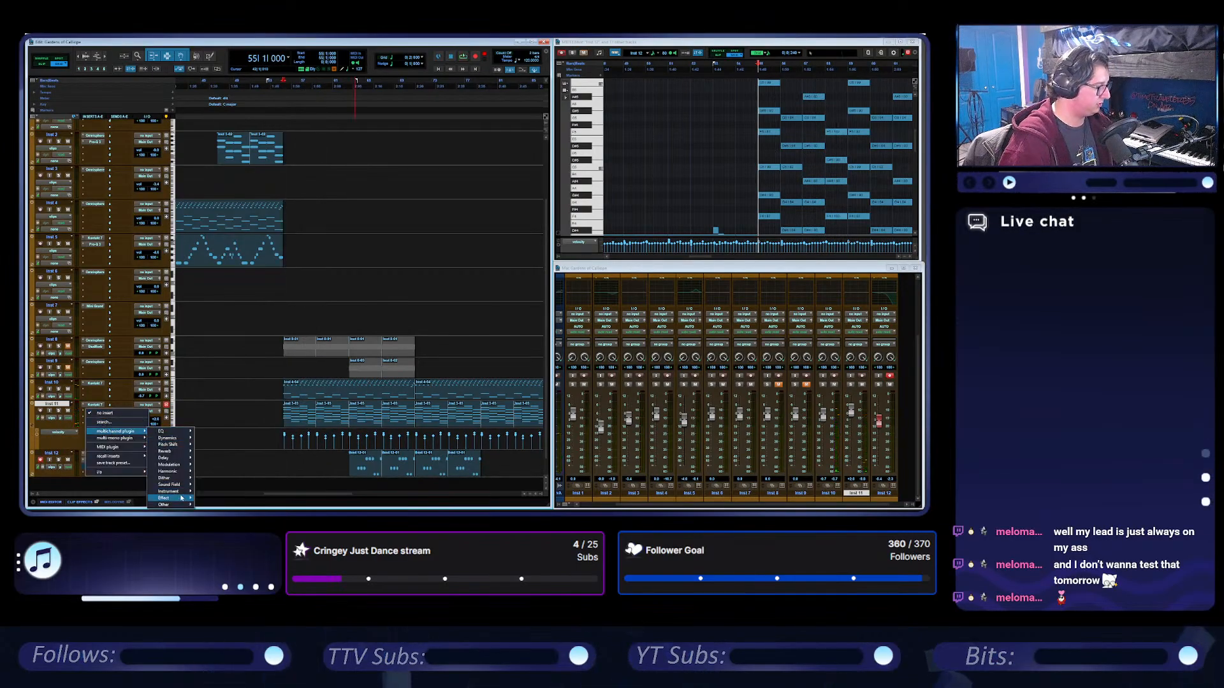
mouse_move(178, 494)
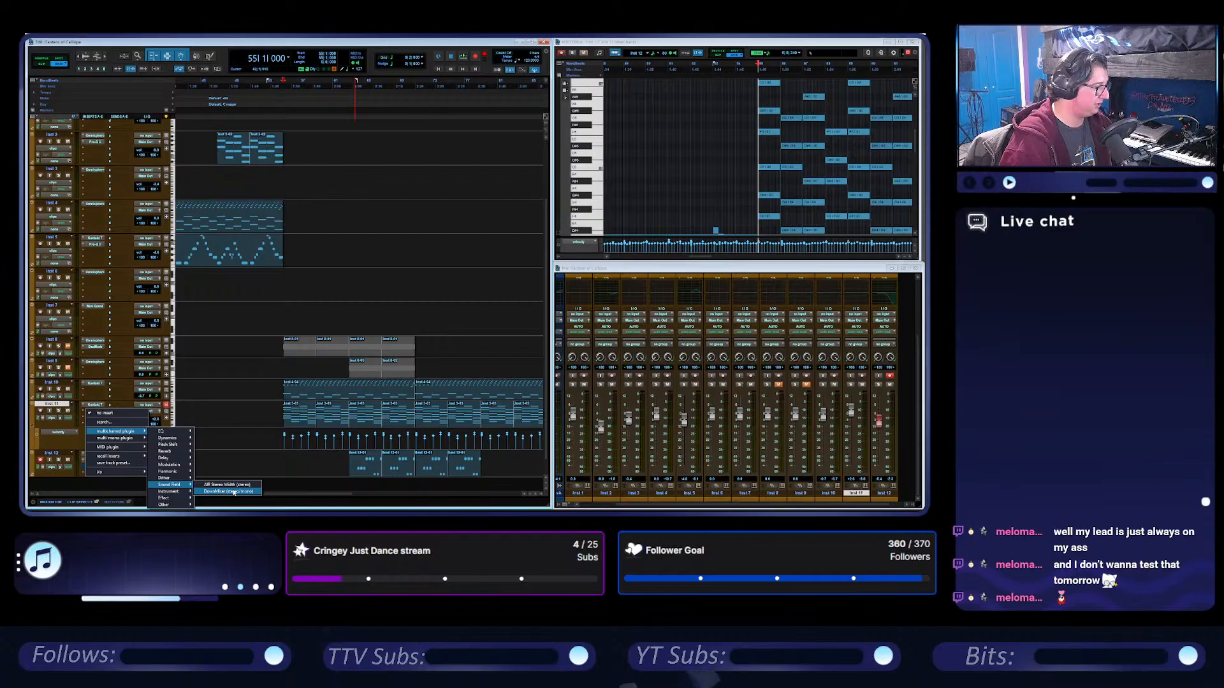
left_click(234, 492)
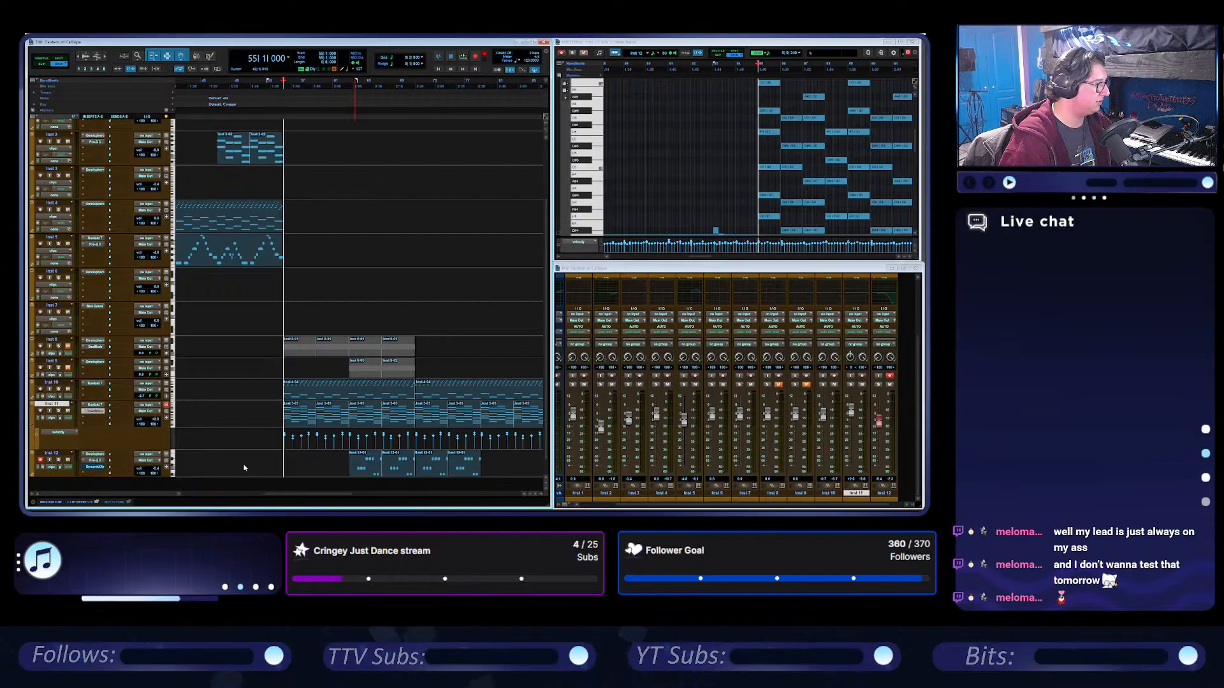
Play from bar 55 while lowering and partly restoring the Down Mixer's output level on Inst 11.
key("space")
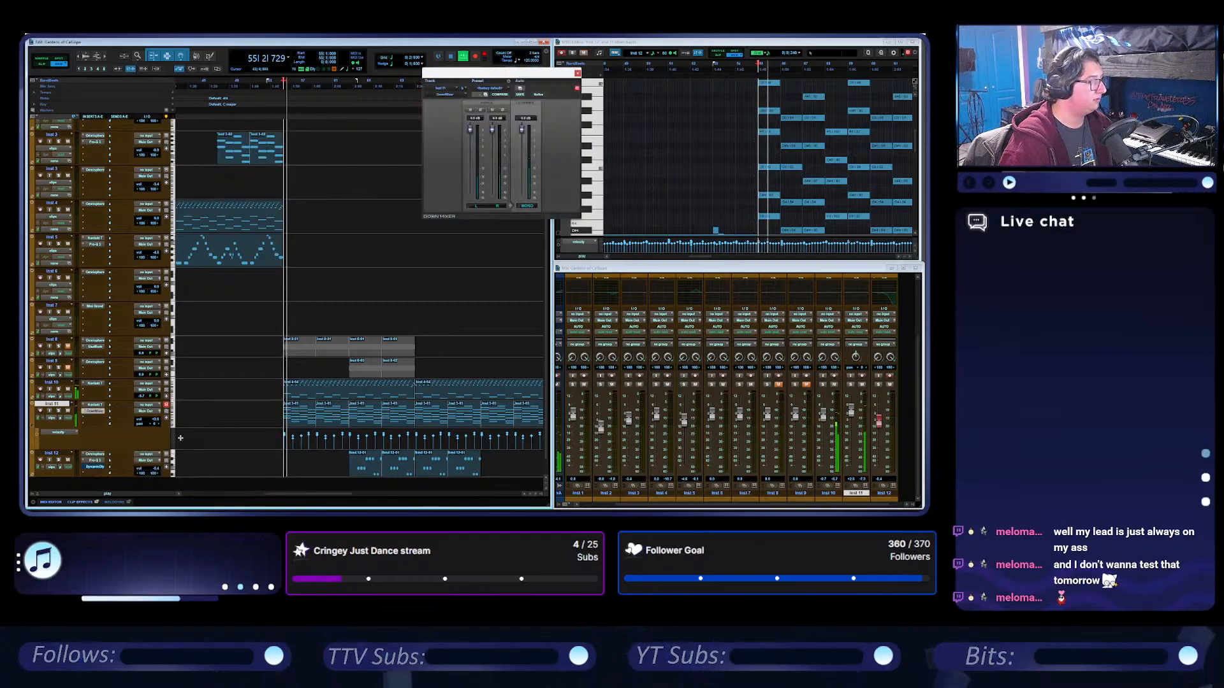
left_click_drag(522, 132, 524, 143)
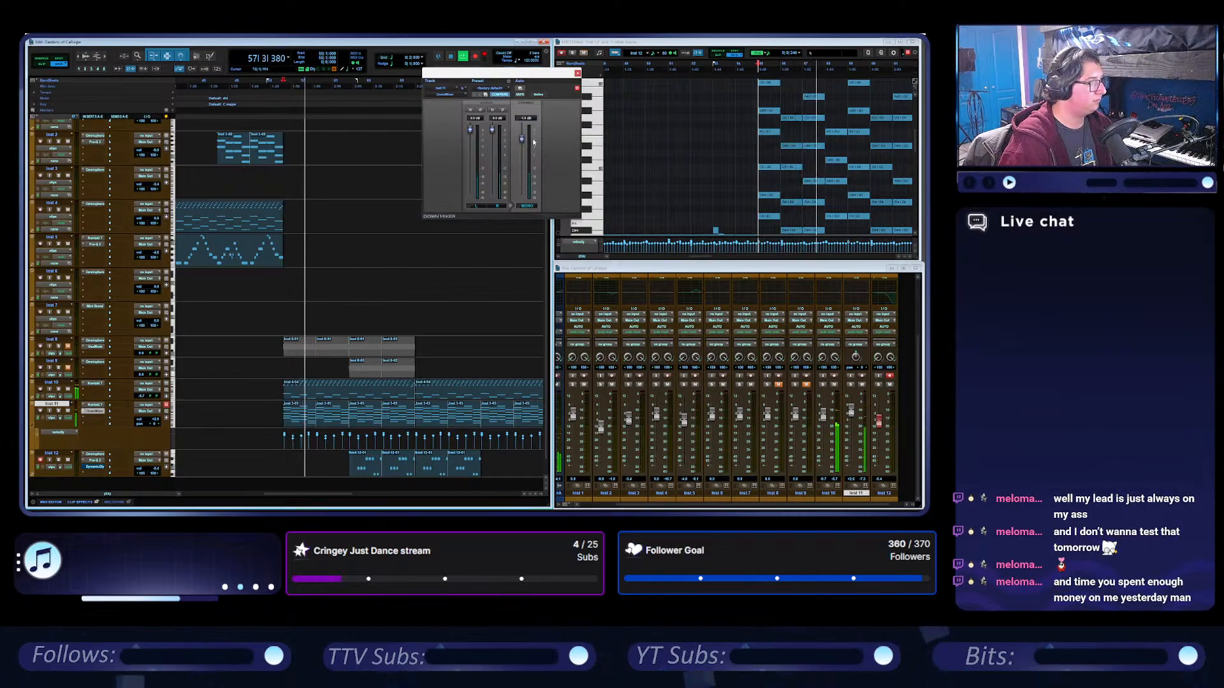
left_click_drag(534, 142, 537, 127)
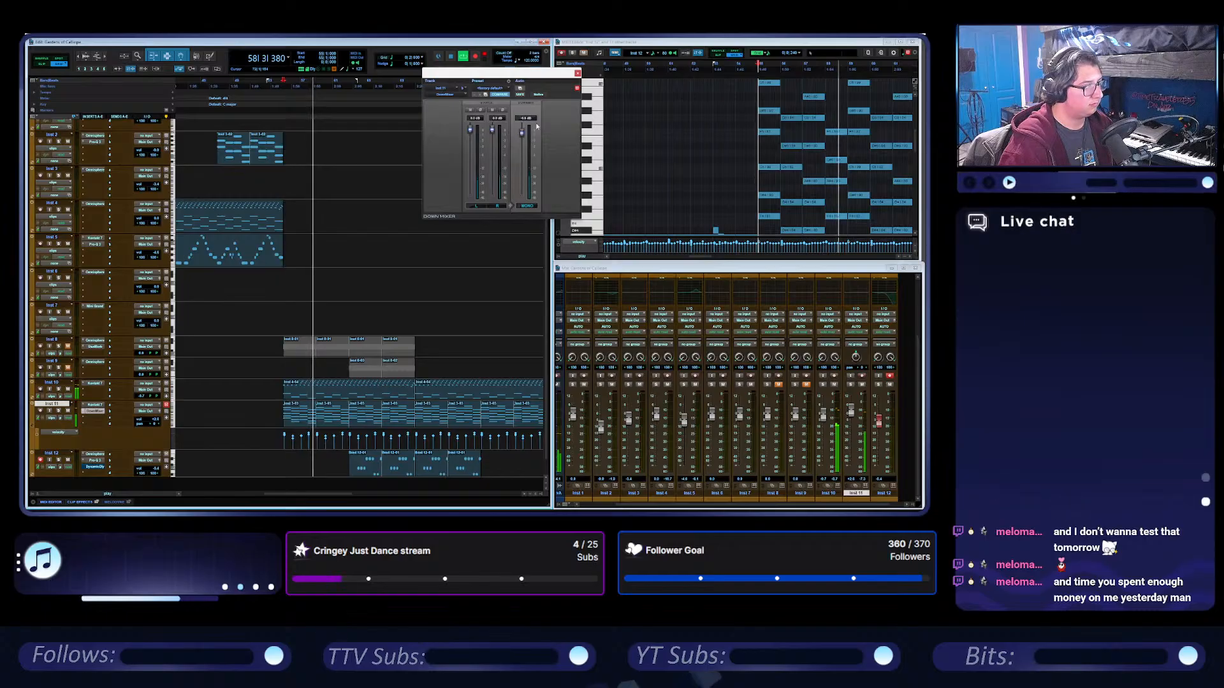
left_click_drag(496, 72, 510, 78)
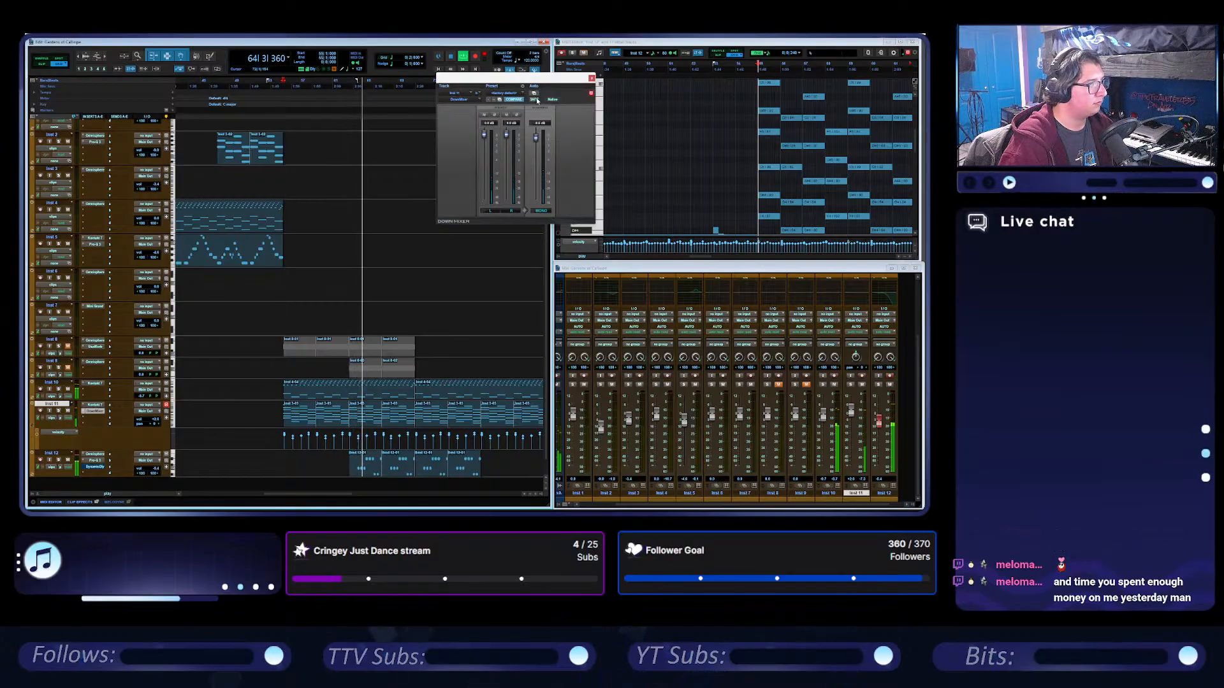
Remove the Down Mixer plug-in from Inst 11, stop playback and close its plug-in window.
right_click(96, 415)
left_click(101, 411)
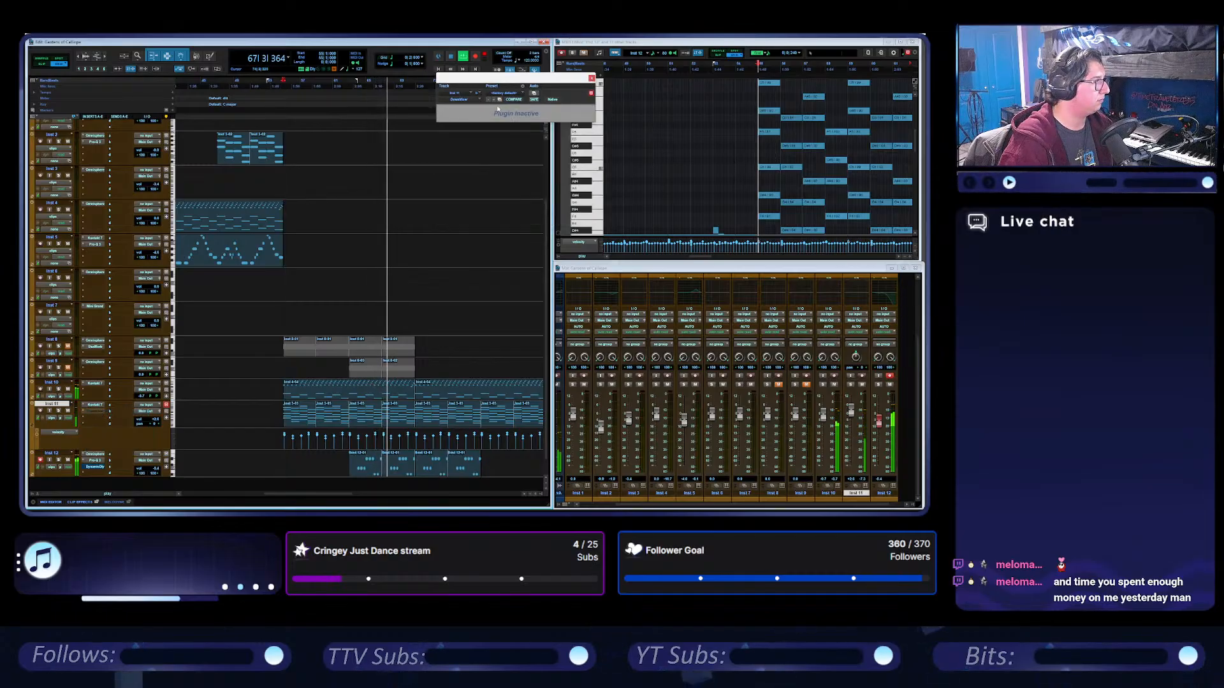
left_click(474, 100)
left_click(473, 102)
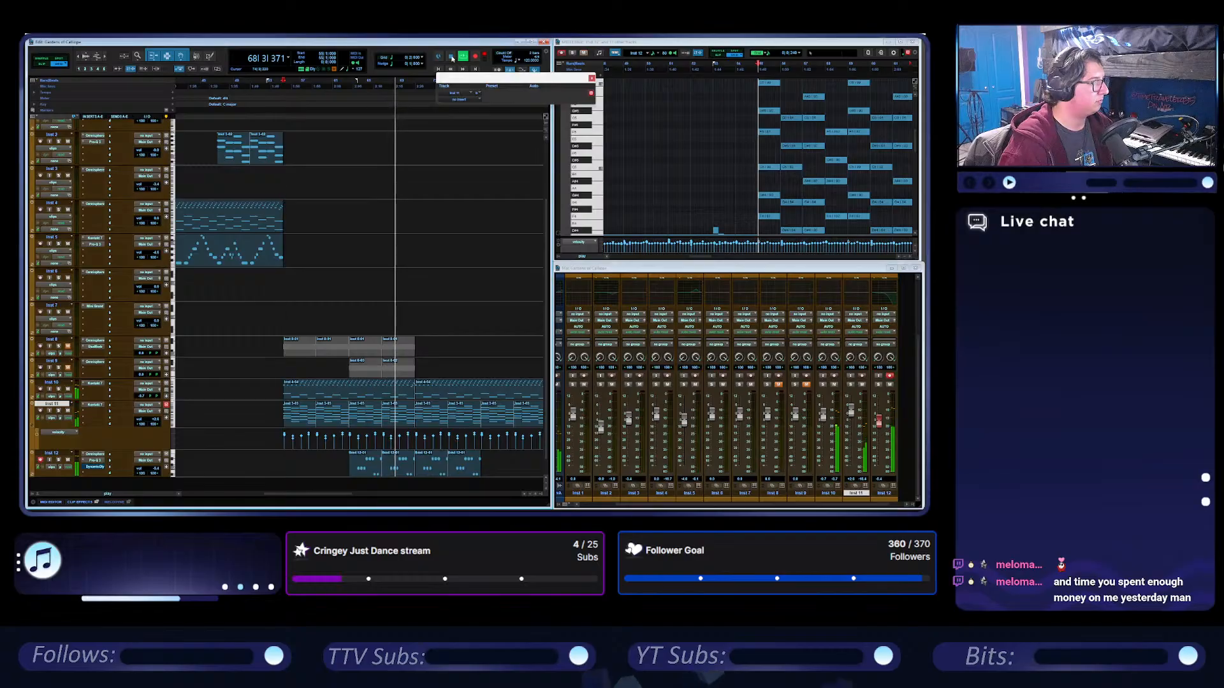
left_click(452, 58)
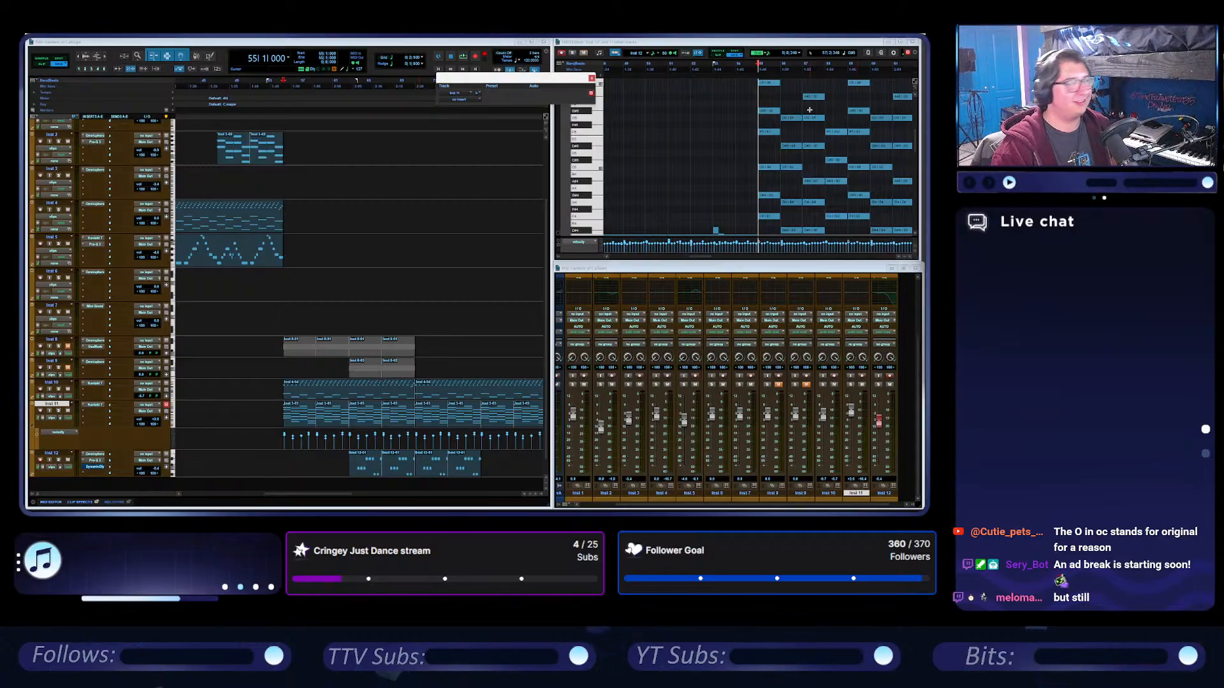
left_click(592, 79)
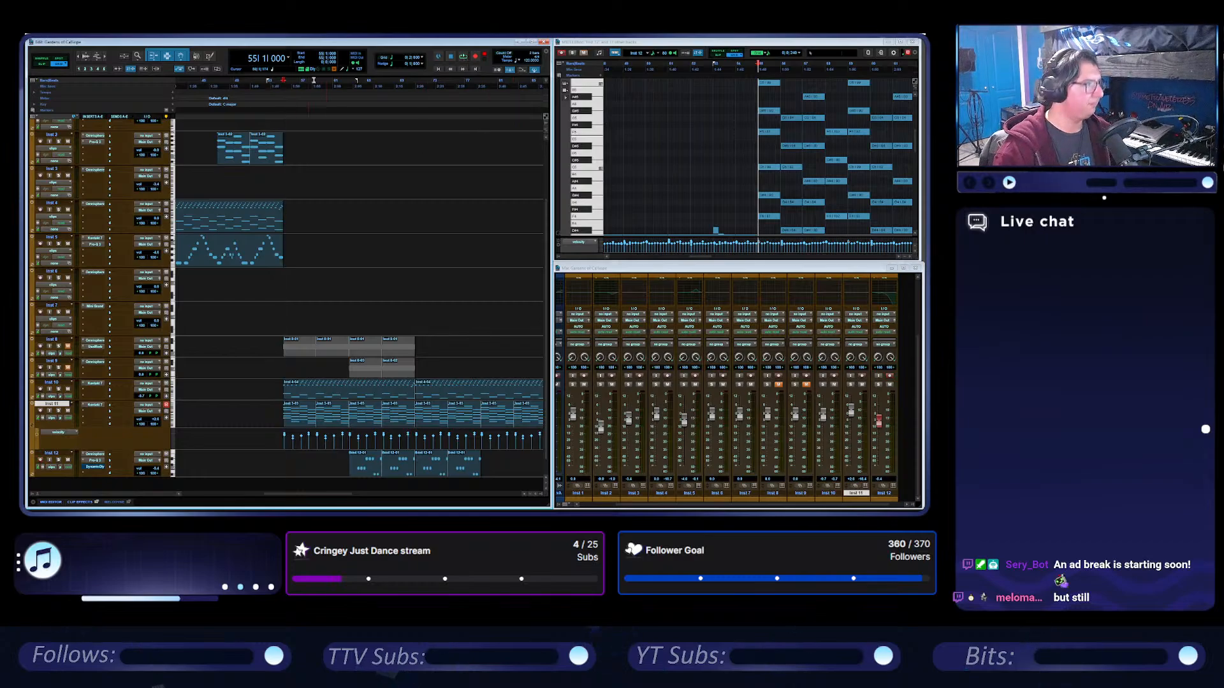
Switch Inst 11's automation lane from velocity to audio pan and make the track slightly taller.
left_click(58, 432)
left_click(141, 426)
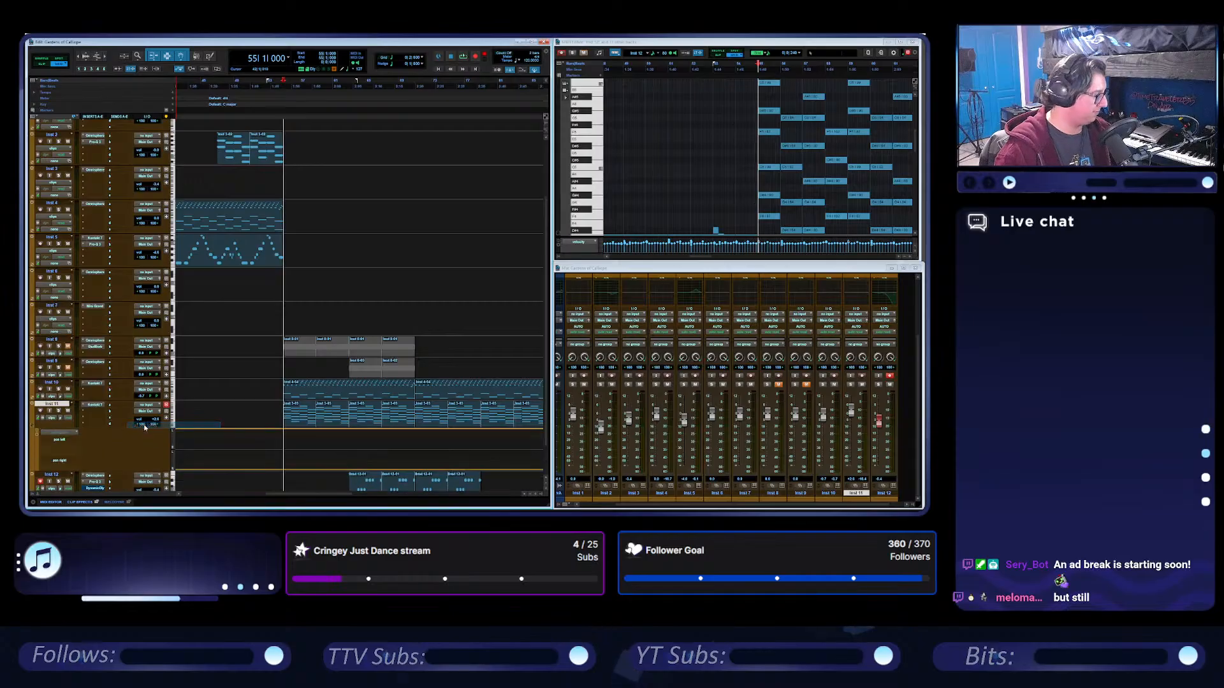
left_click_drag(126, 405, 123, 433)
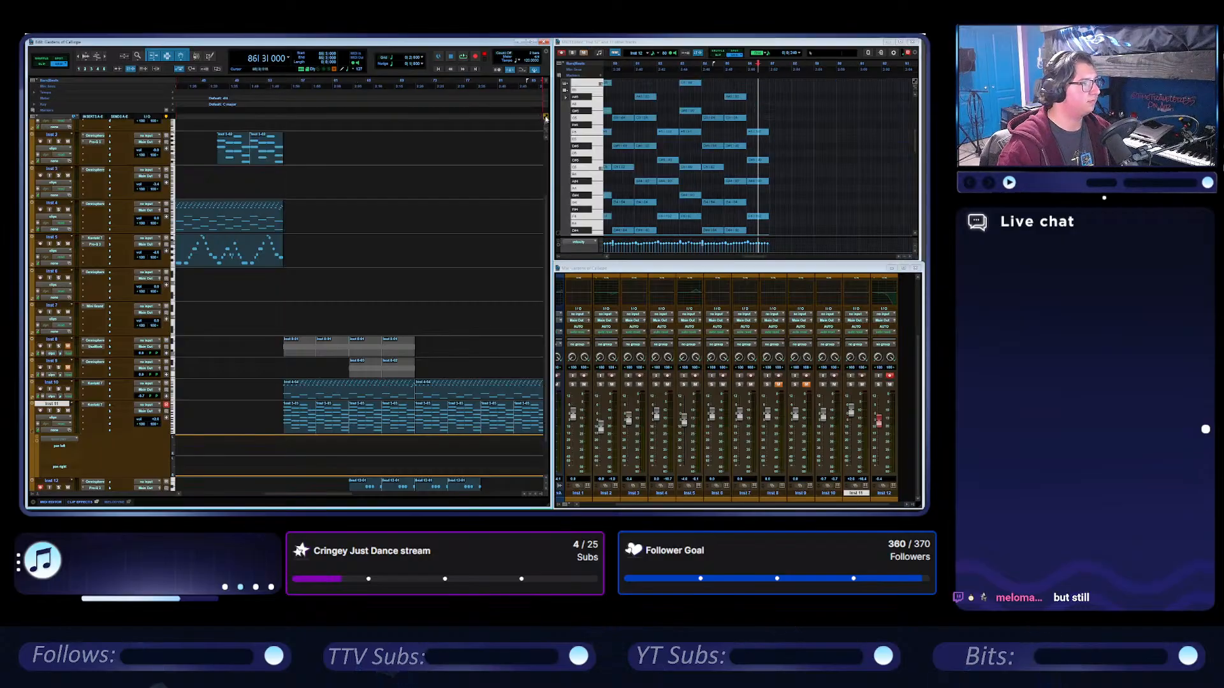
left_click(365, 433)
key("ctrl+z")
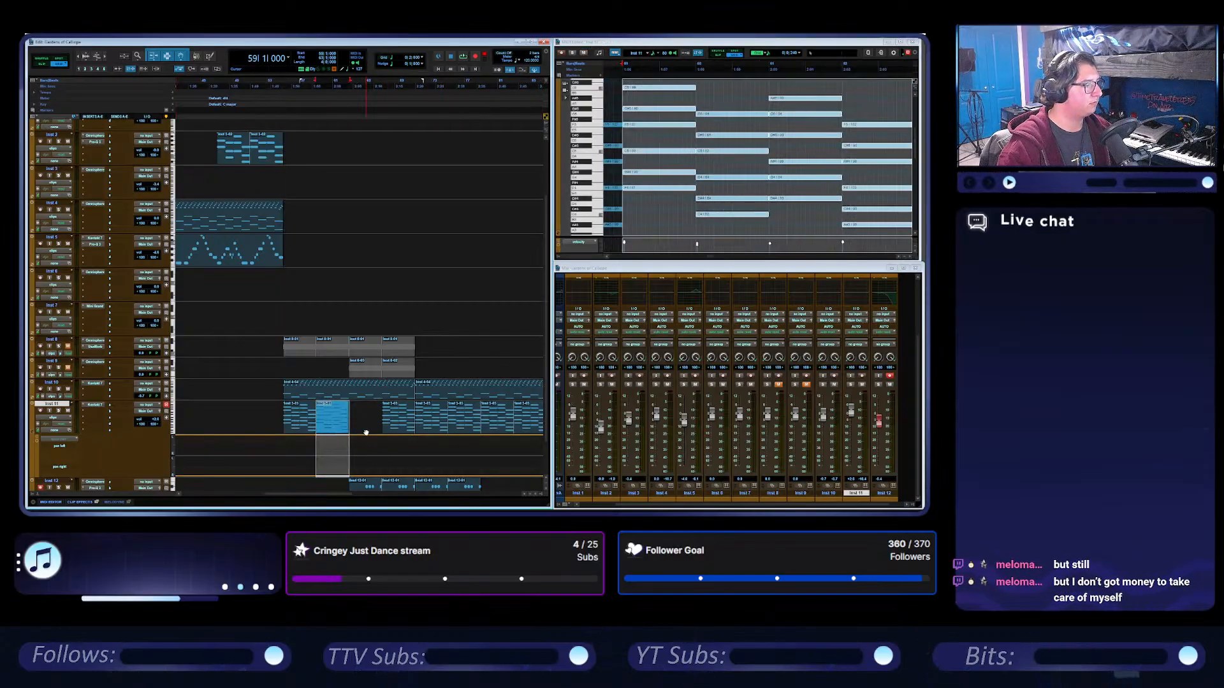
key("ctrl+shift+z")
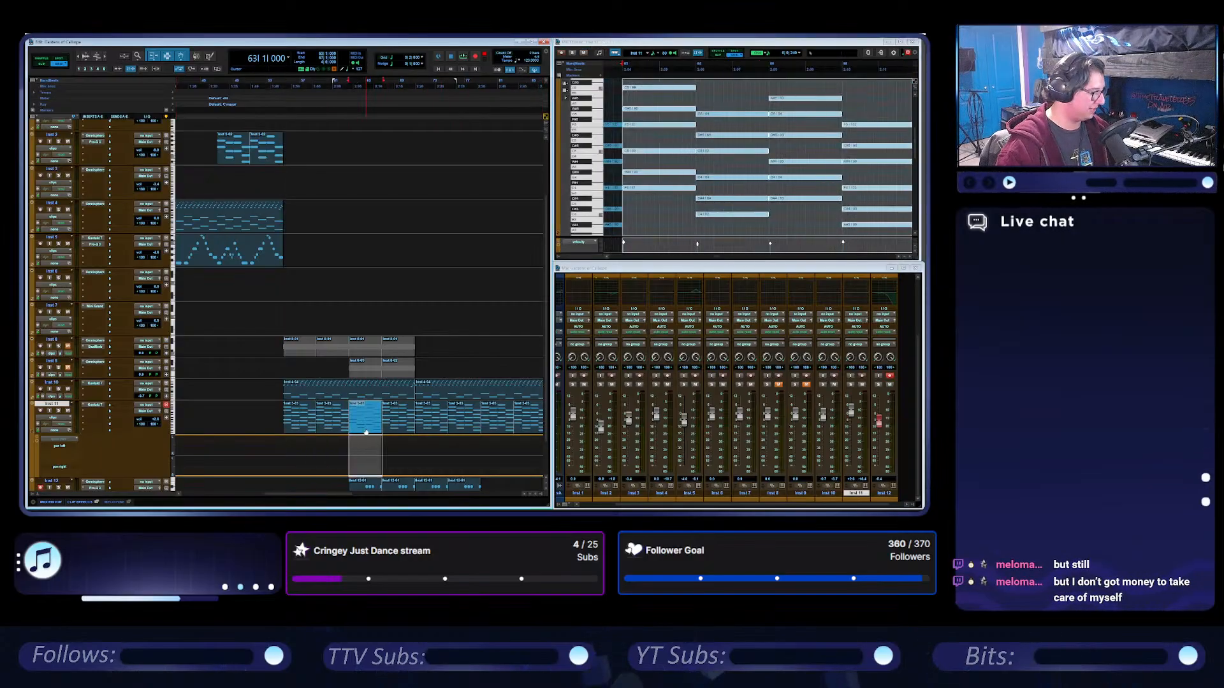
Try the pan left view on the main Inst 11 track, and return it to showing the clips.
left_click(62, 416)
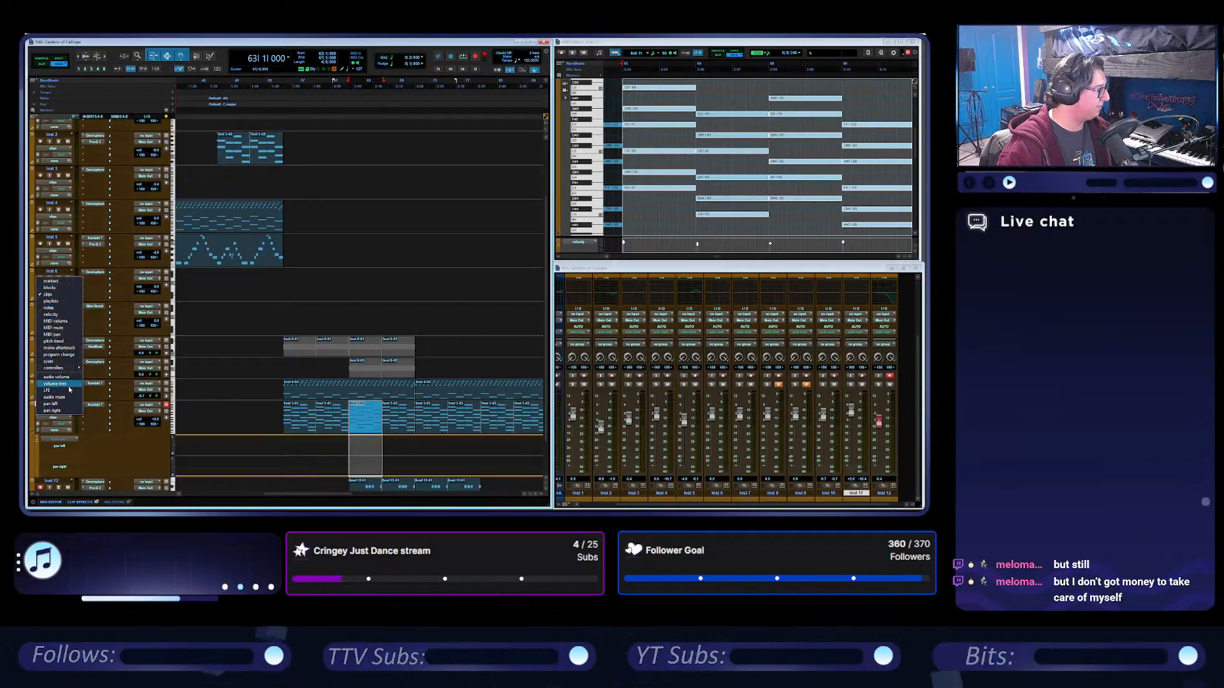
left_click(70, 404)
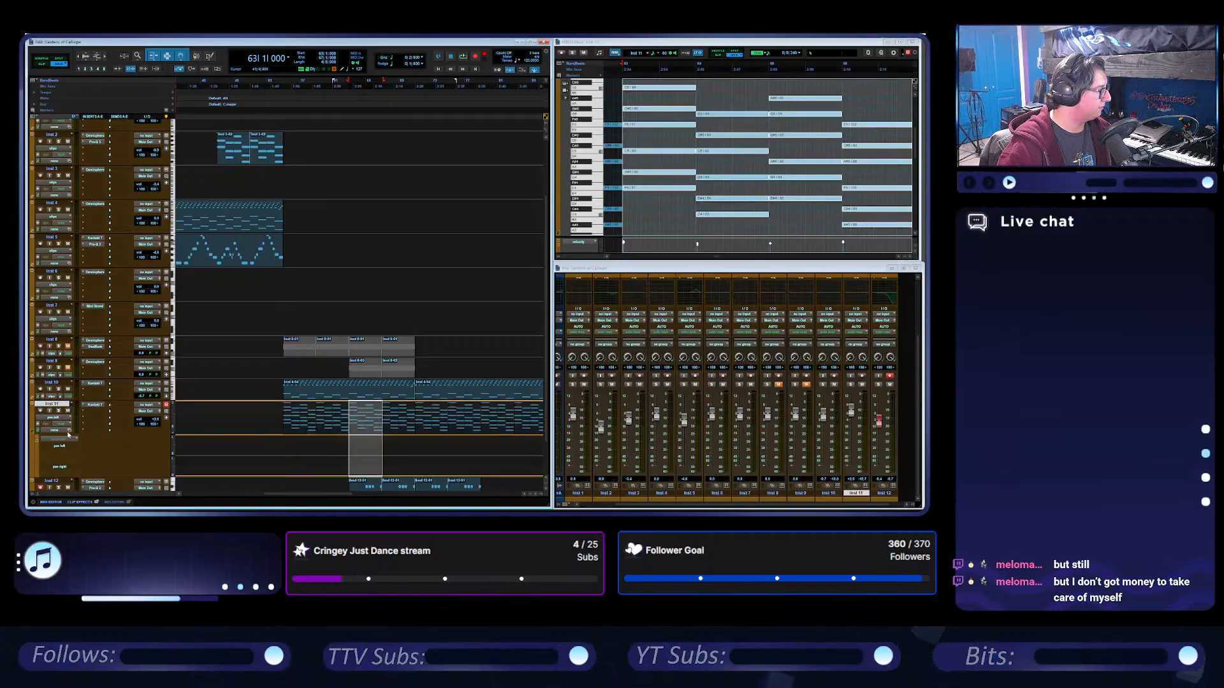
left_click(61, 418)
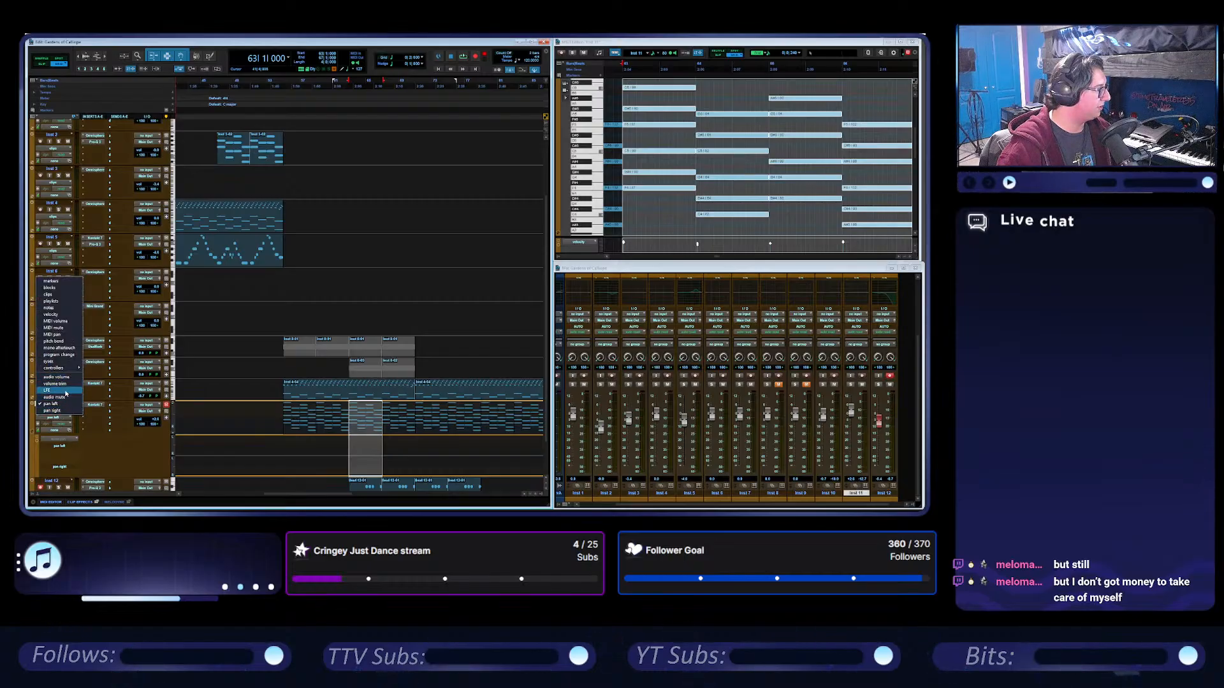
left_click(65, 309)
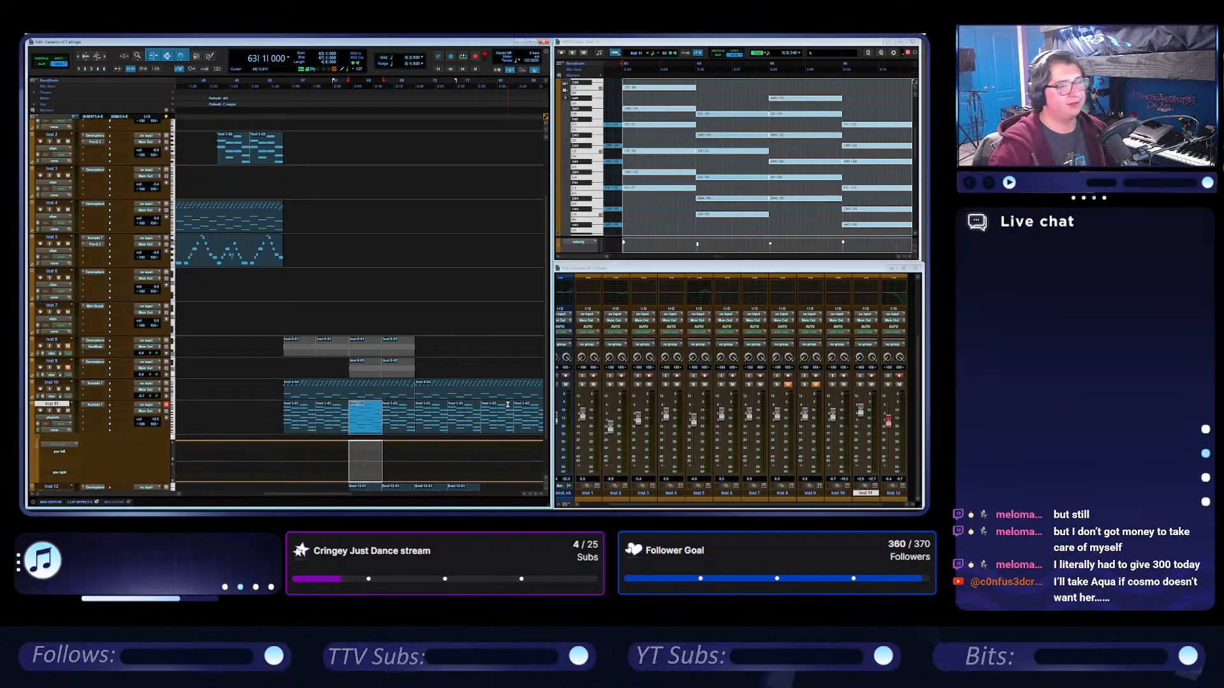
Zoom in on the section around bar 63 and enlarge Inst 11's pan left and pan right lanes, keeping the neighbouring tracks in view.
scroll(489, 357, "down", 2)
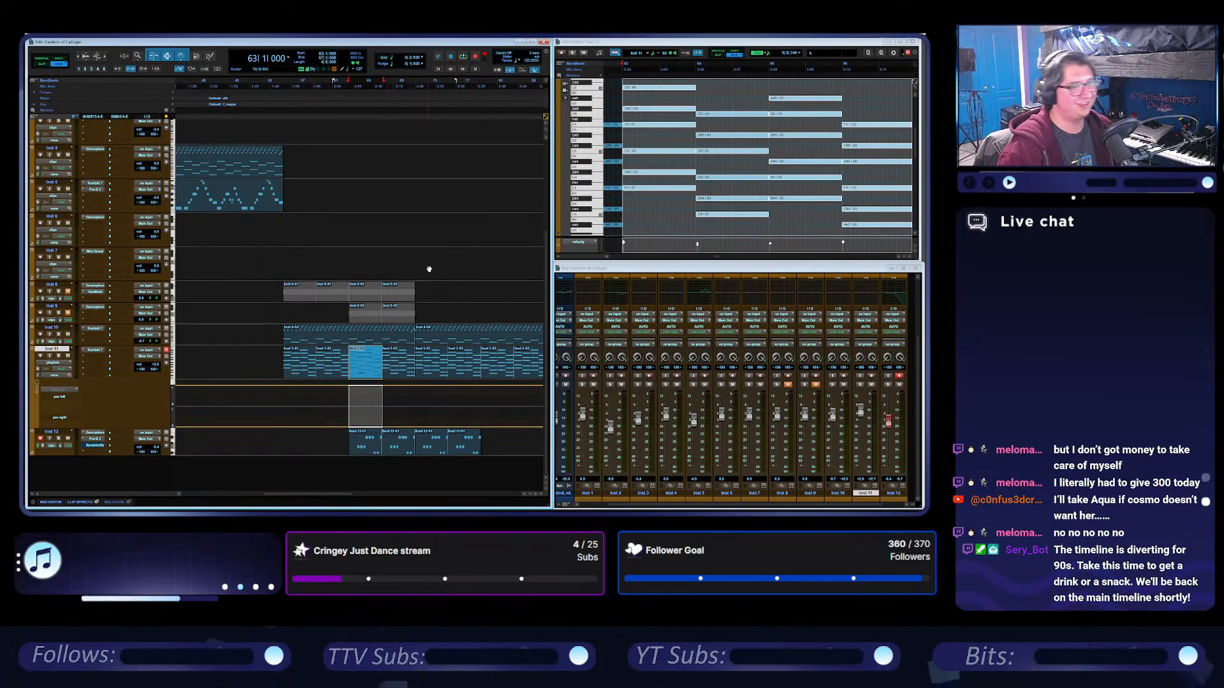
key("t")
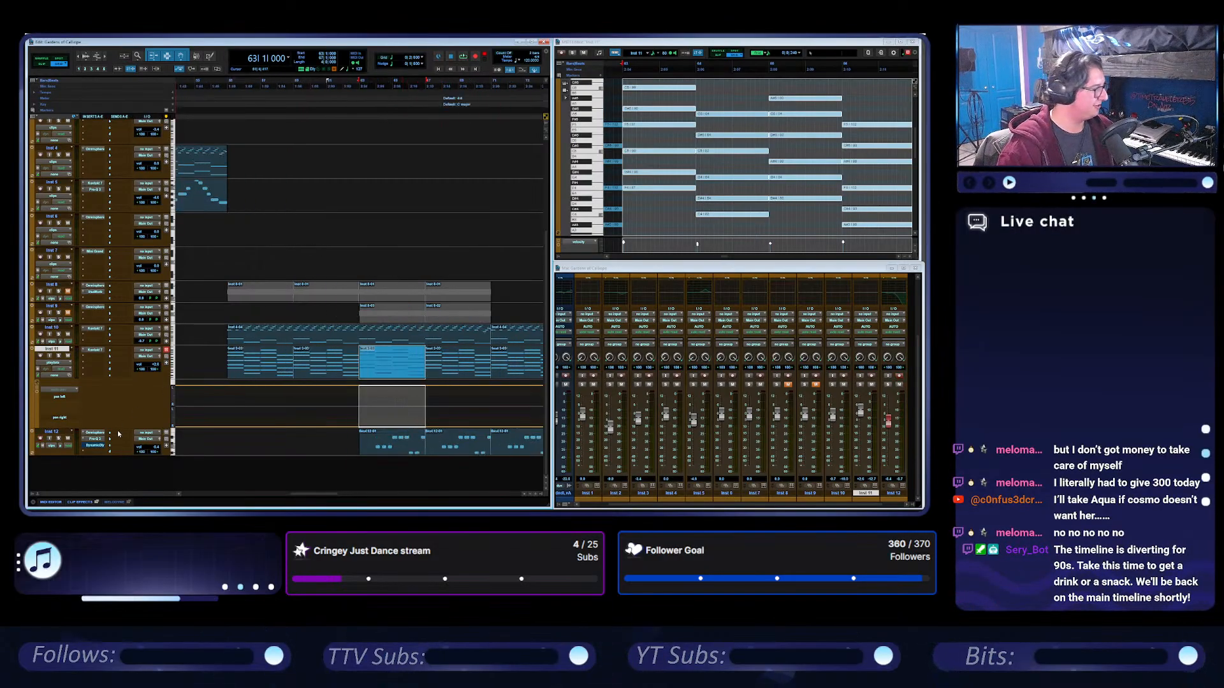
left_click_drag(118, 428, 154, 441)
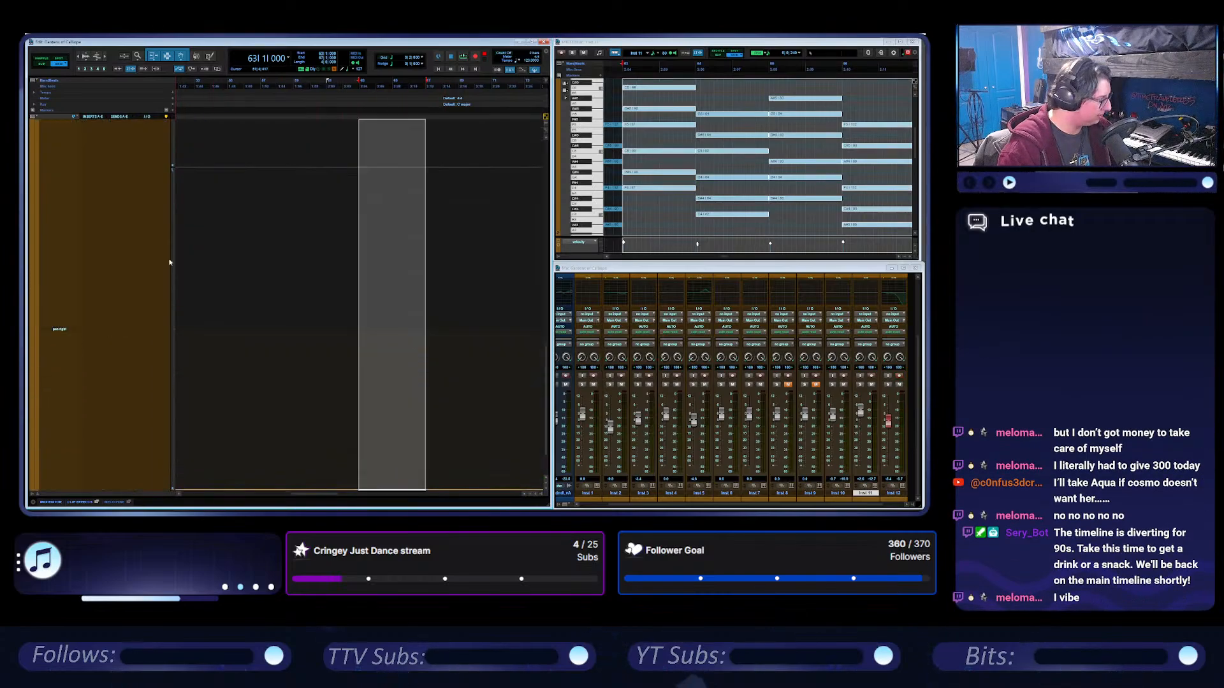
left_click(176, 239)
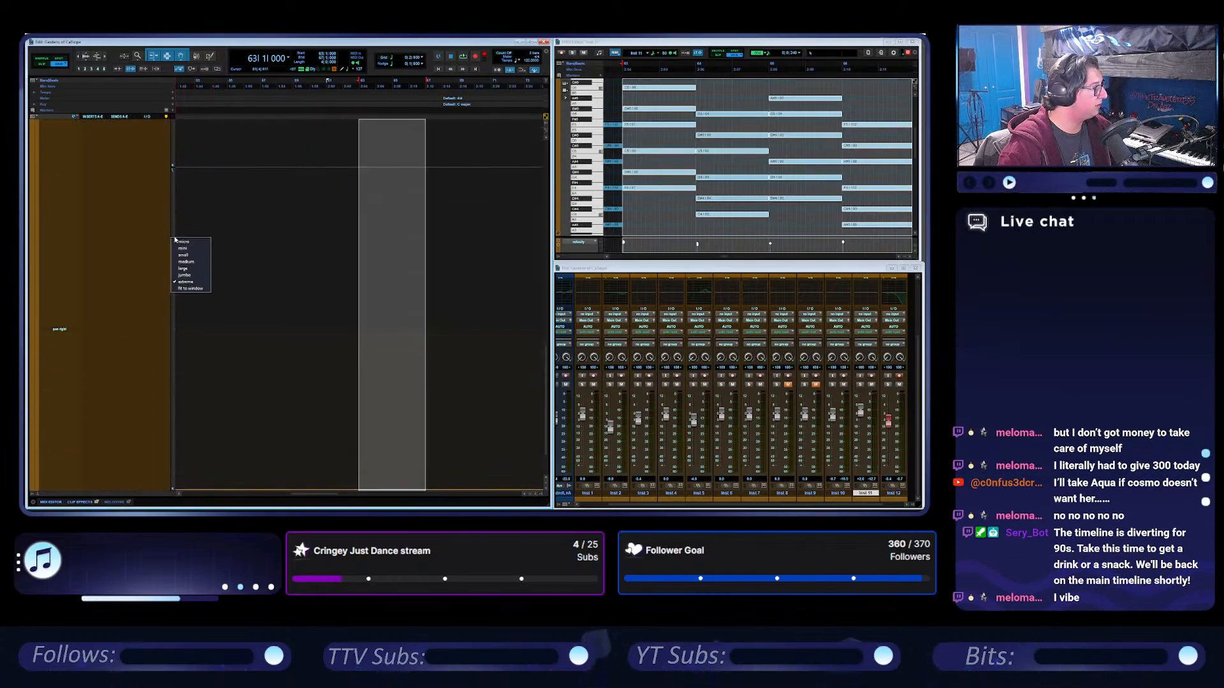
left_click(191, 289)
scroll(317, 224, "up", 3)
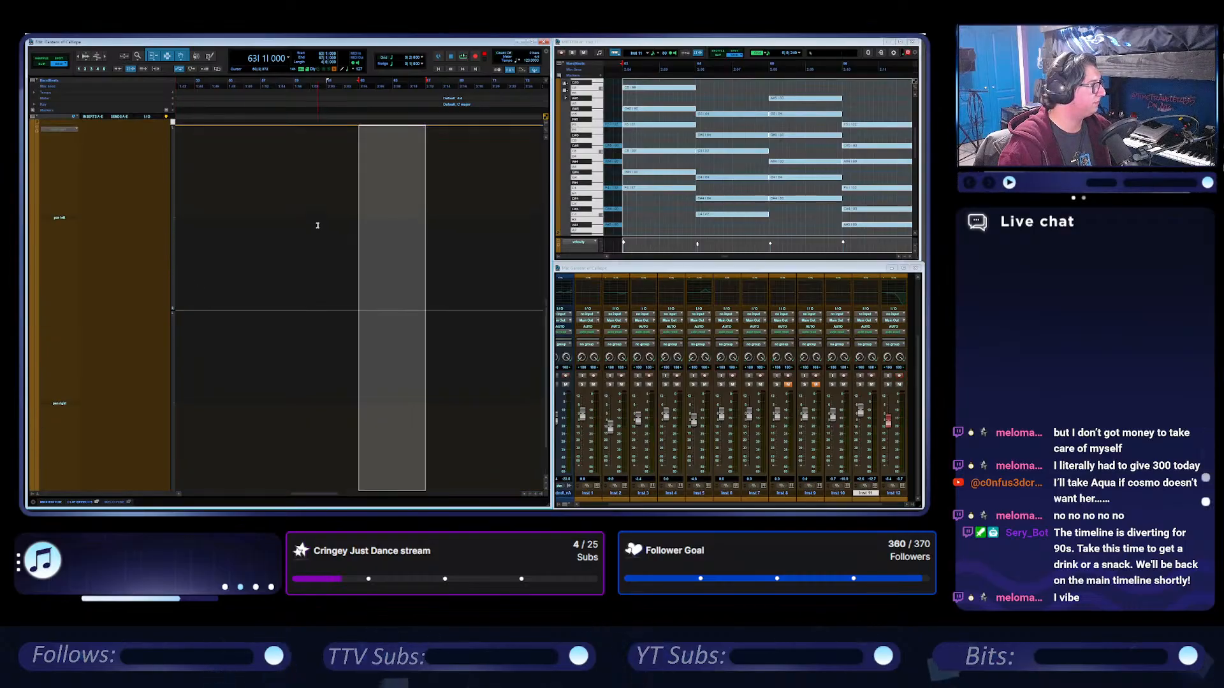
scroll(316, 226, "down", 1)
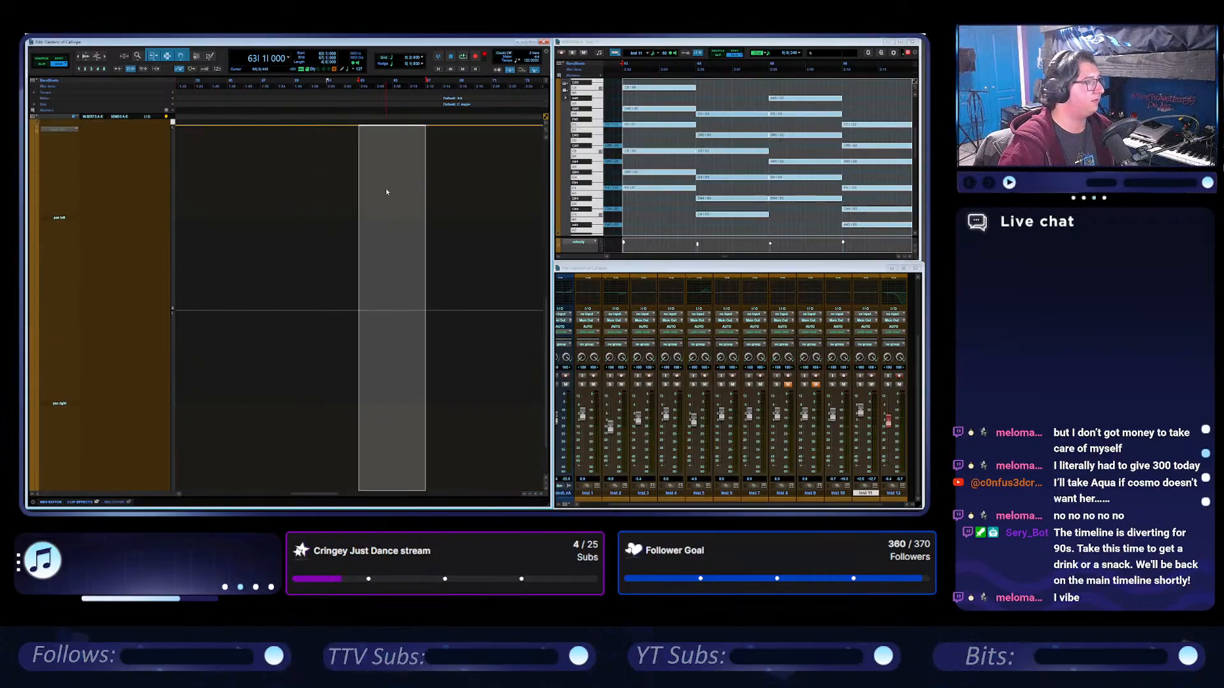
left_click(179, 325)
left_click(190, 358)
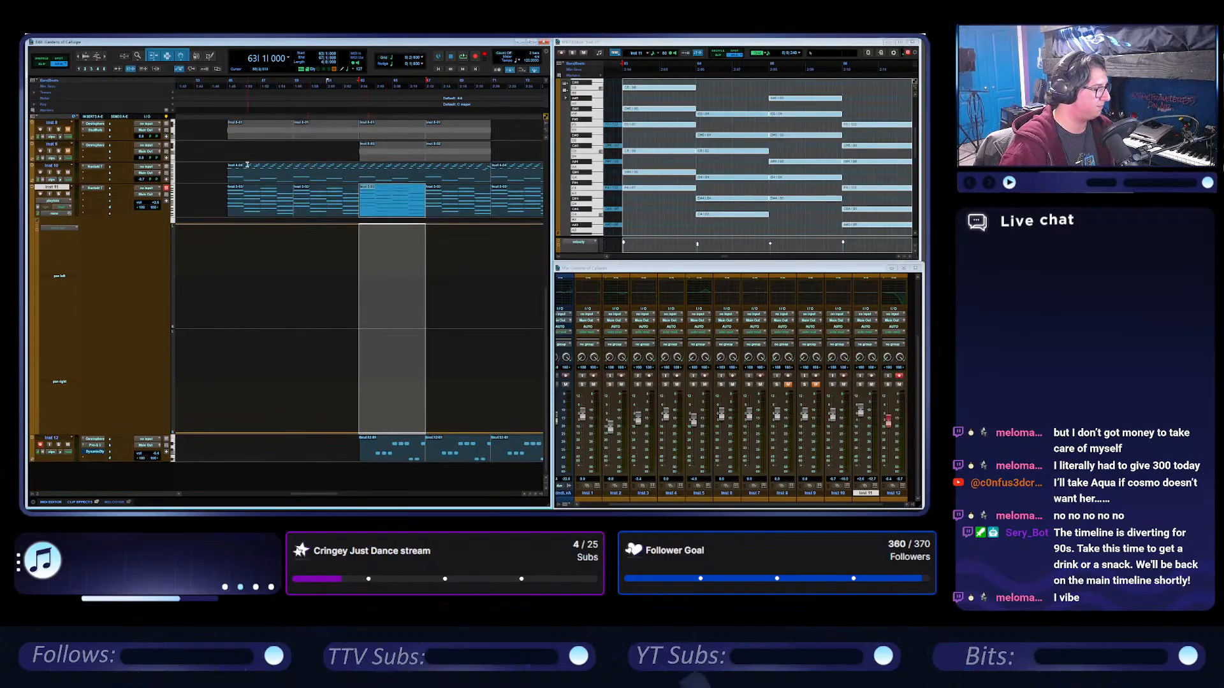
Play from bar 55, solo Inst 11 and stop playback.
left_click(229, 83)
key("space")
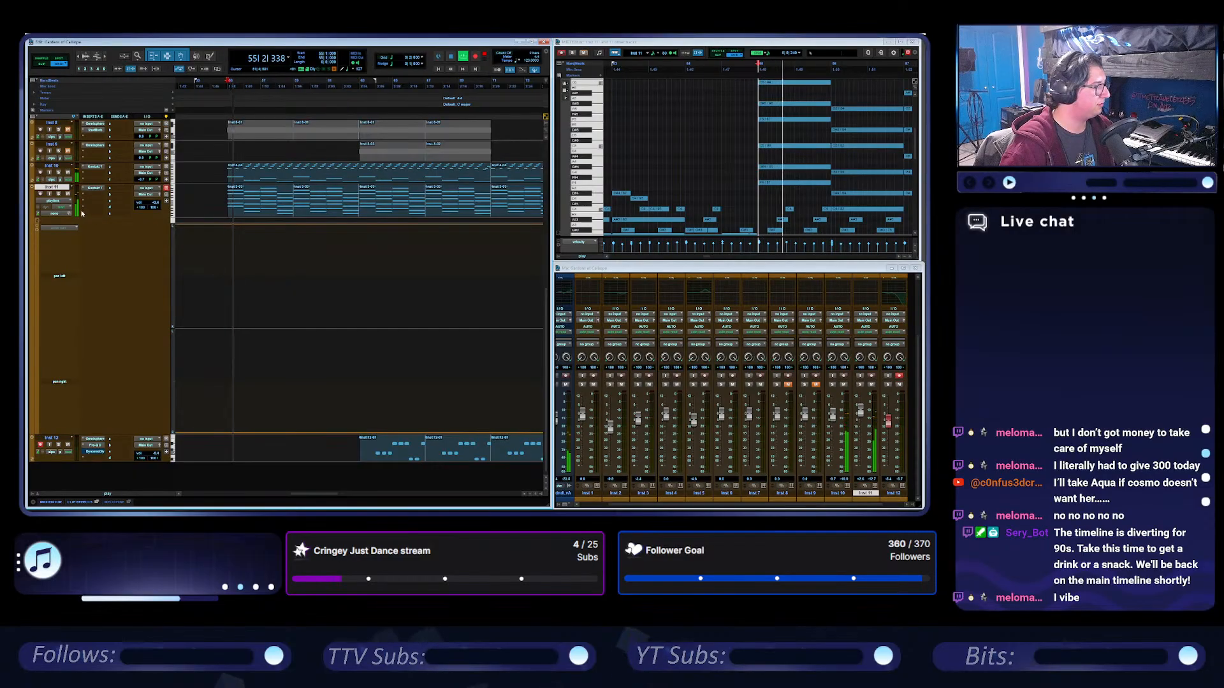
left_click(60, 194)
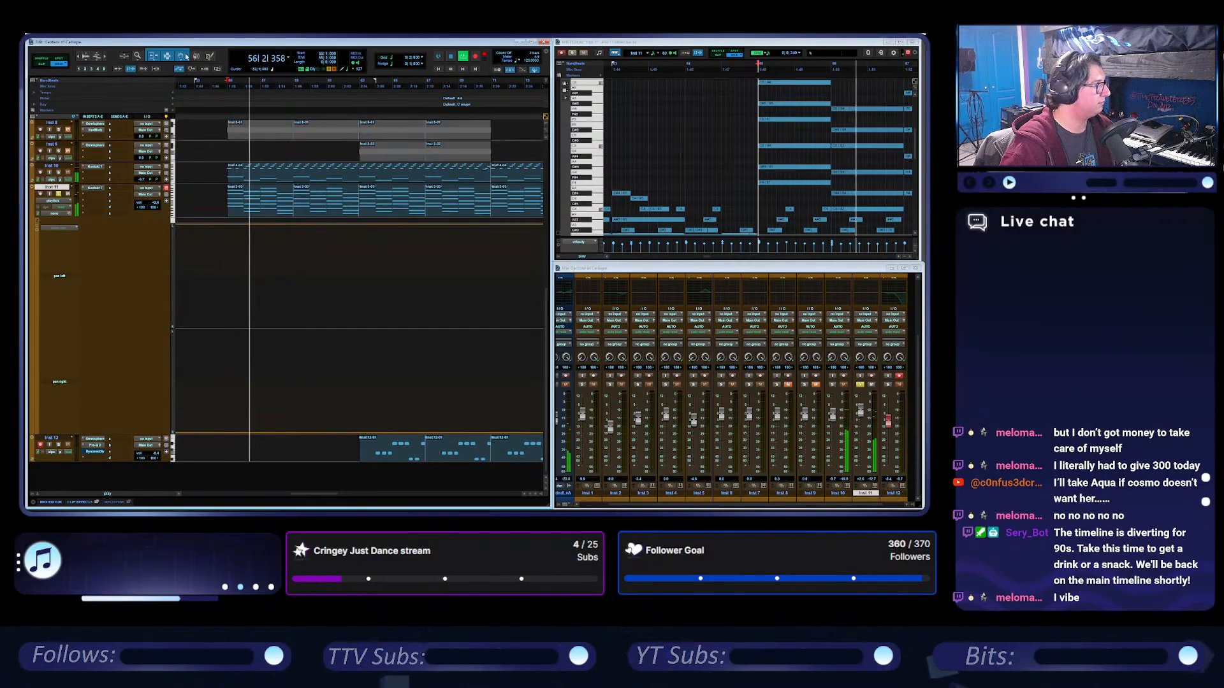
key("space")
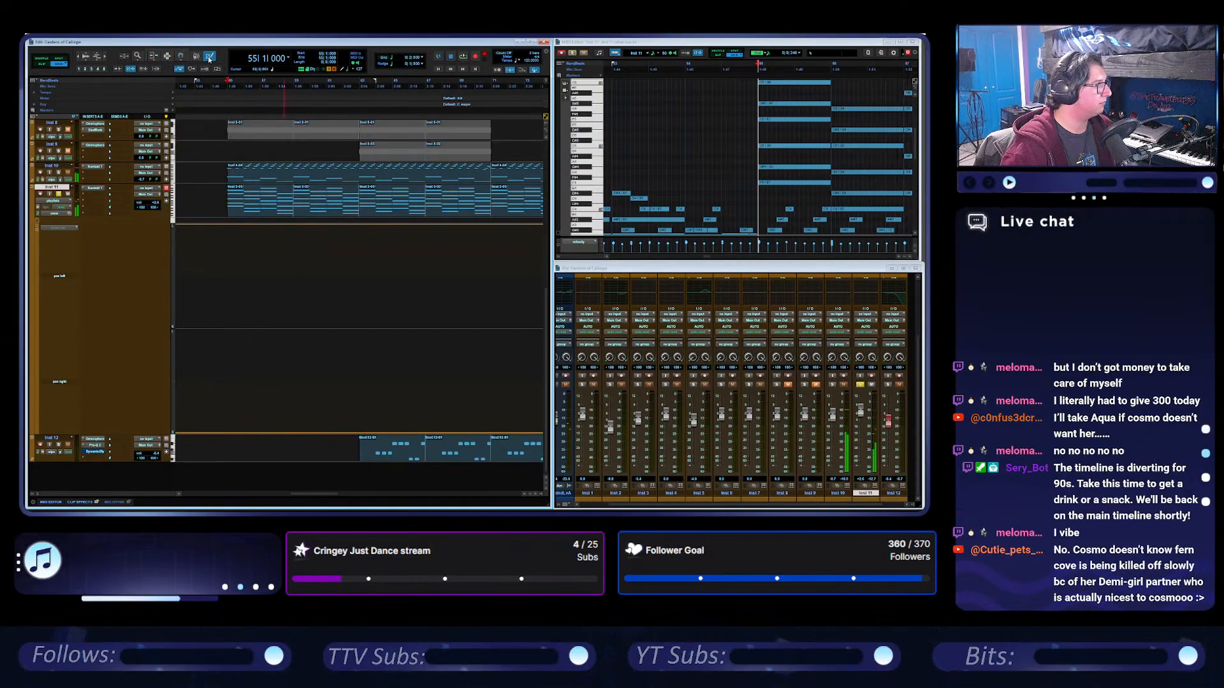
Try freehand-drawn random stepped automation on Inst 11's pan left and pan right lanes from bar 55, play it and undo both lanes.
left_click(209, 57)
left_click(230, 109)
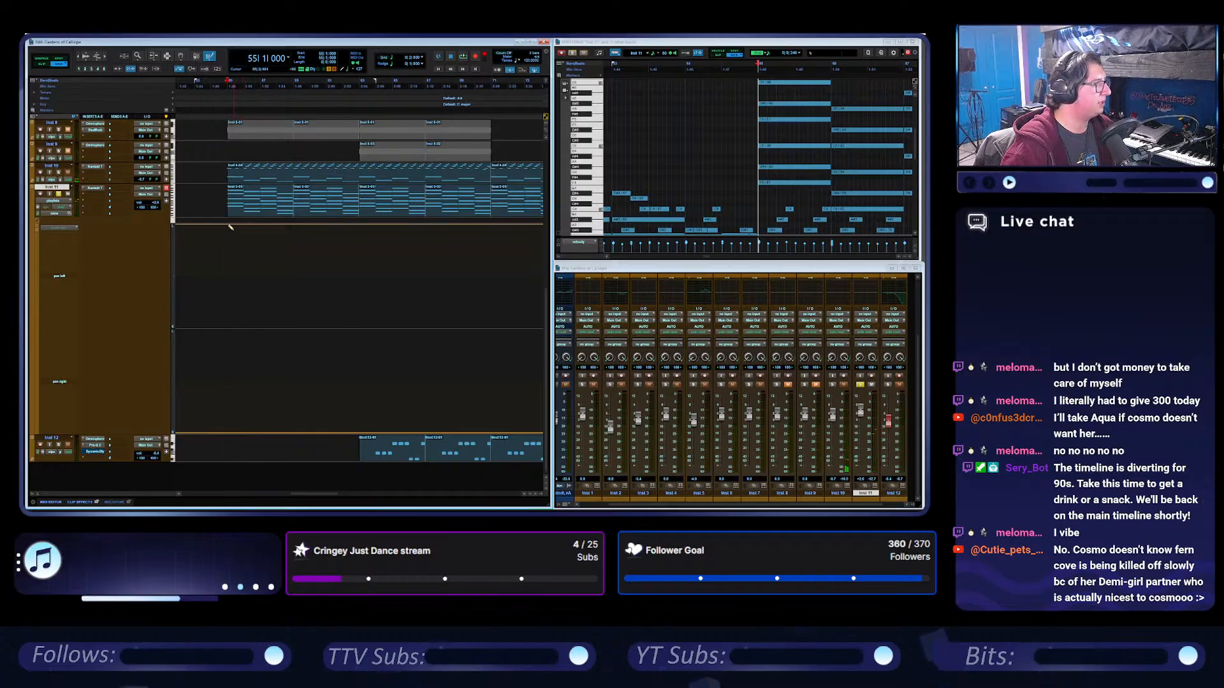
left_click_drag(334, 270, 528, 300)
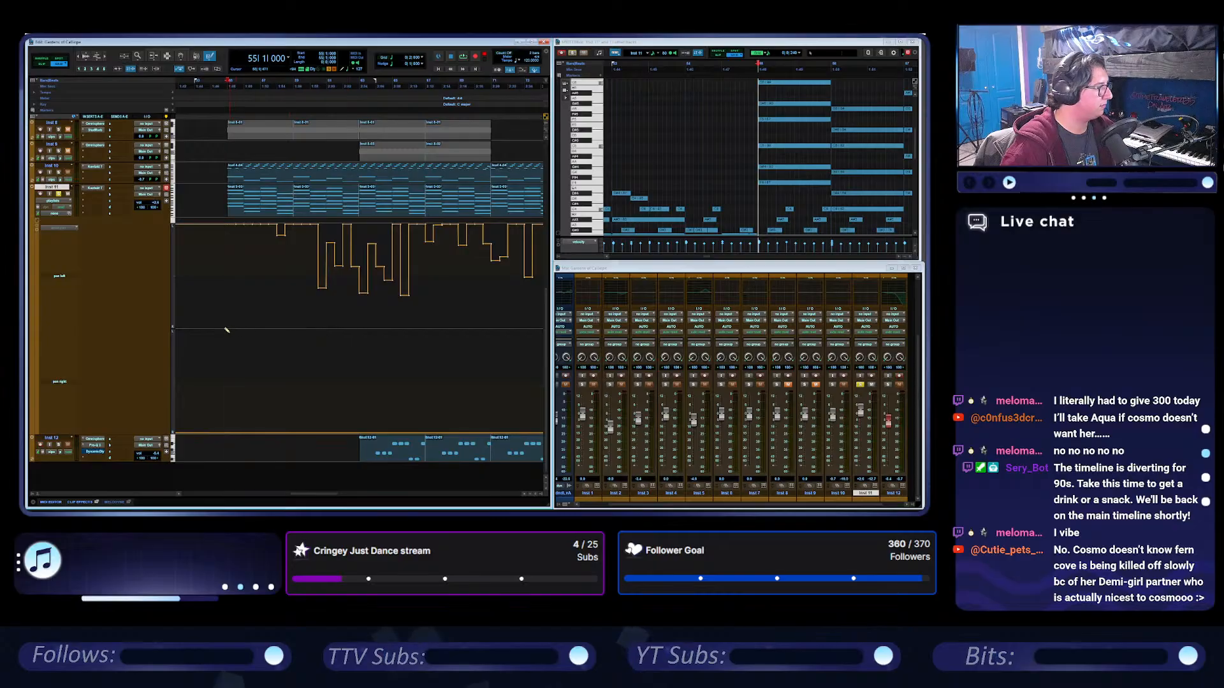
mouse_move(224, 431)
left_mouse_down()
mouse_move(451, 382)
mouse_move(526, 330)
left_mouse_up()
key("space")
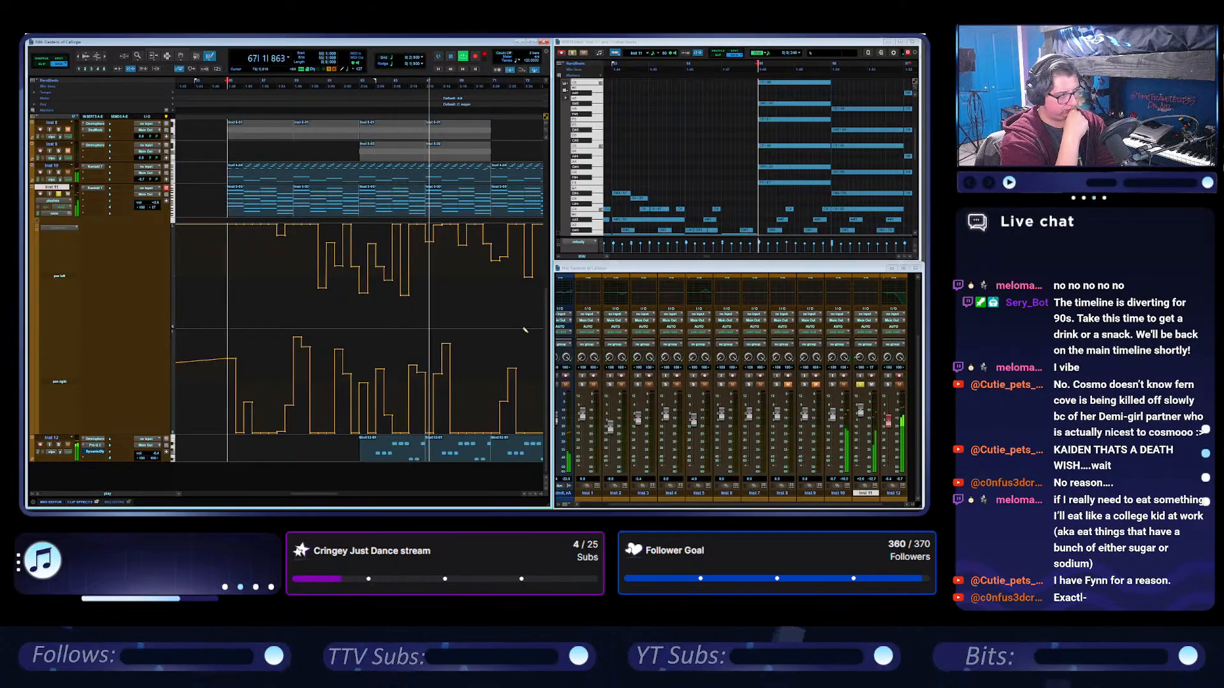
key("space")
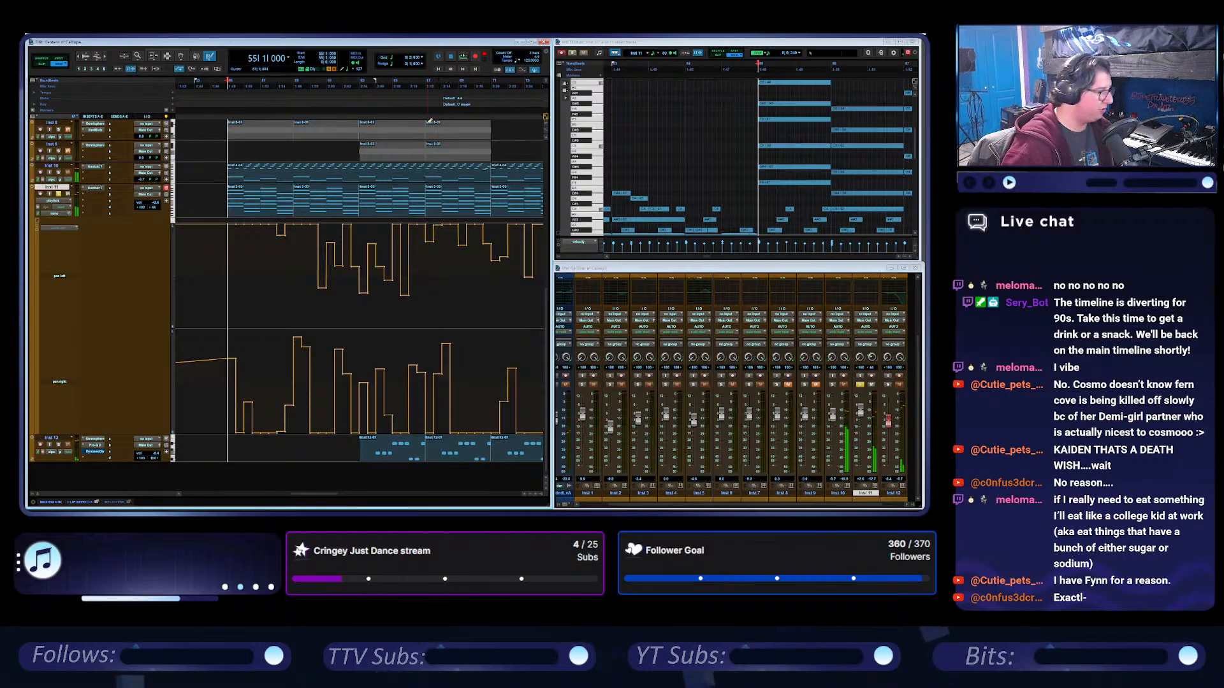
key("ctrl+z")
key("ctrl+z")
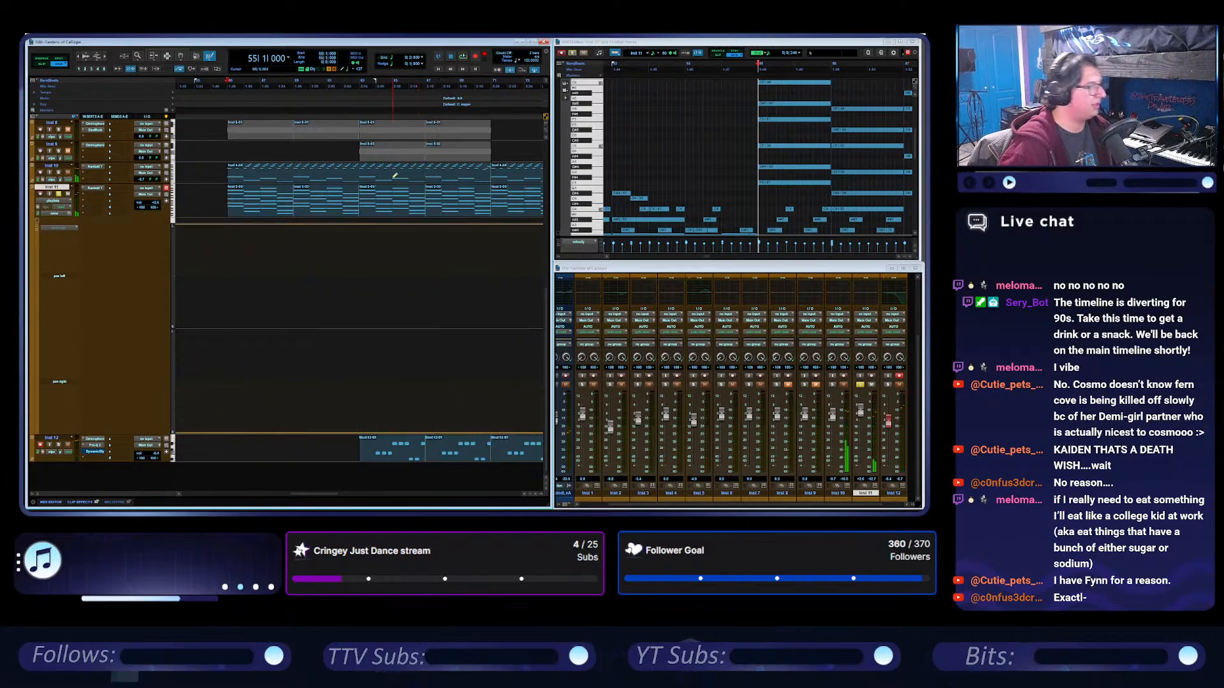
Try a triangle-wave automation on Inst 11's pan left and pan right lanes from bar 55, play it and undo the pan right wave.
left_click(213, 58)
left_click(222, 72)
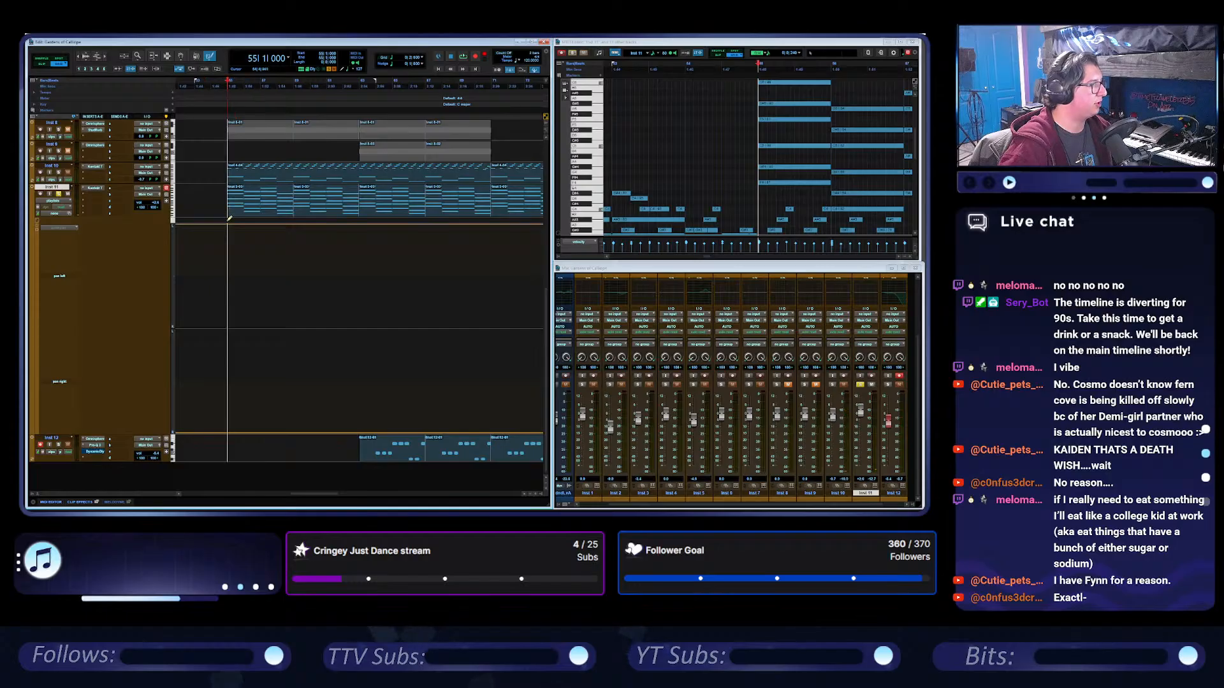
mouse_move(301, 267)
left_mouse_down()
mouse_move(453, 329)
mouse_move(537, 333)
left_mouse_up()
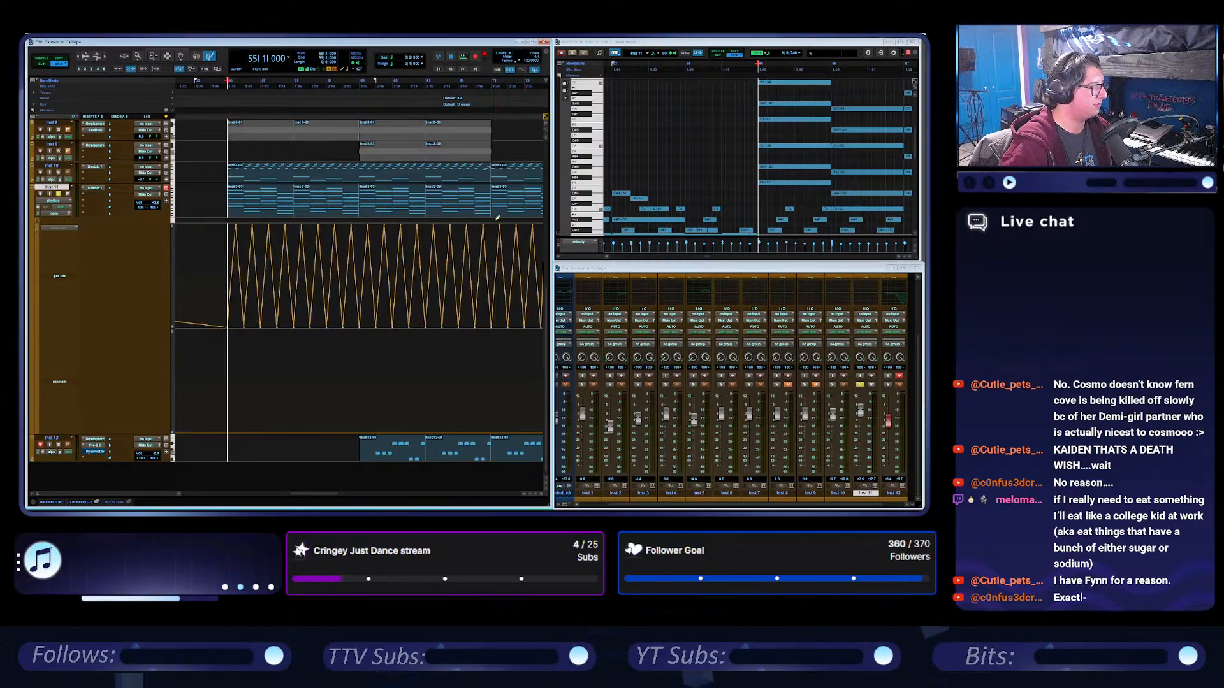
mouse_move(227, 338)
left_mouse_down()
mouse_move(481, 344)
mouse_move(542, 333)
mouse_move(299, 324)
left_mouse_up()
key("space")
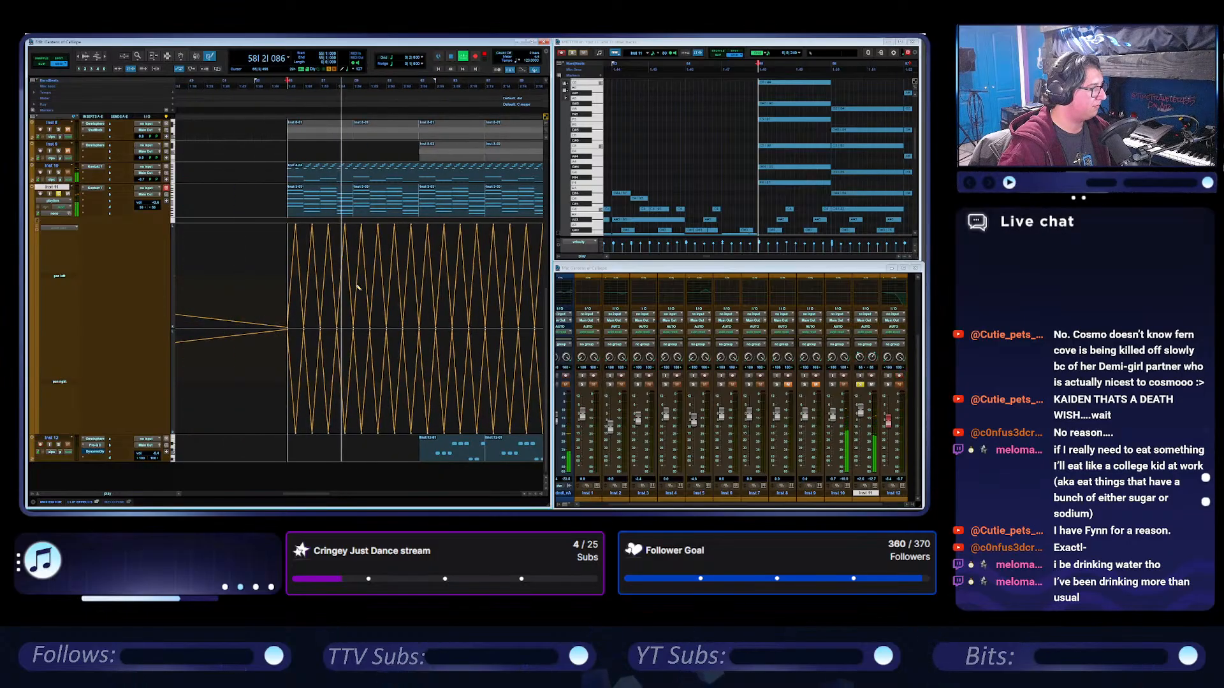
key("ctrl+z")
key("space")
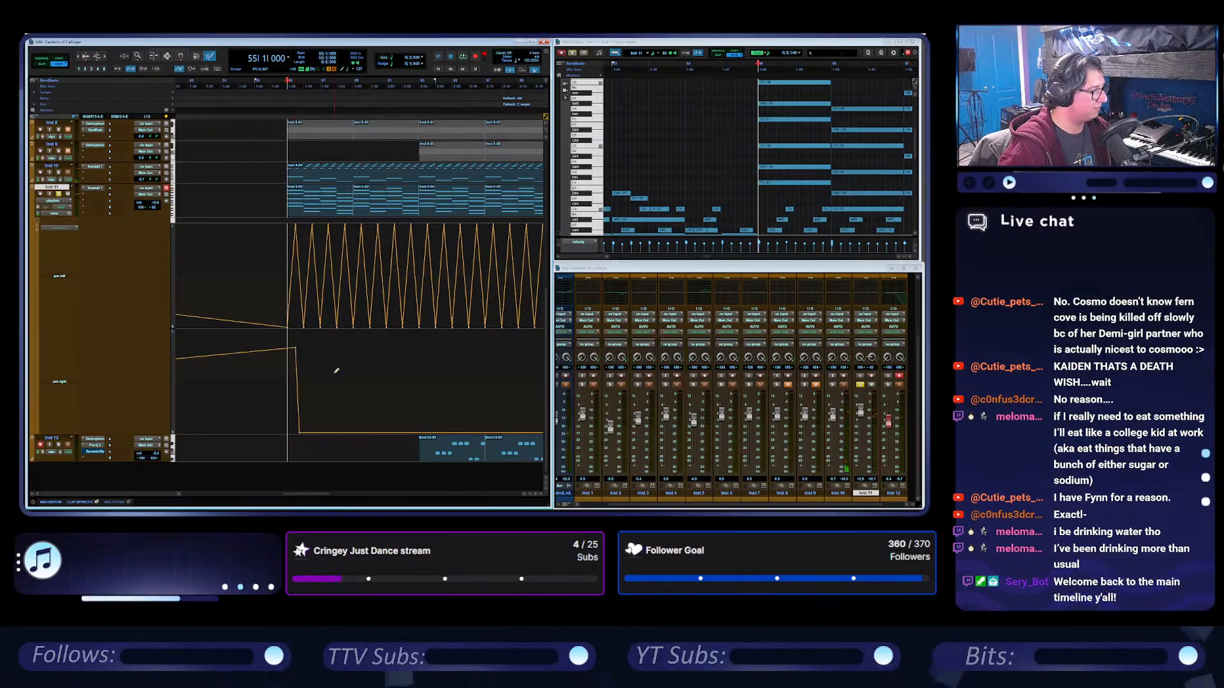
Redraw the triangle wave on Inst 11's pan right lane, extend it to match the pan left wave and play from bar 55.
left_click_drag(297, 430, 539, 318)
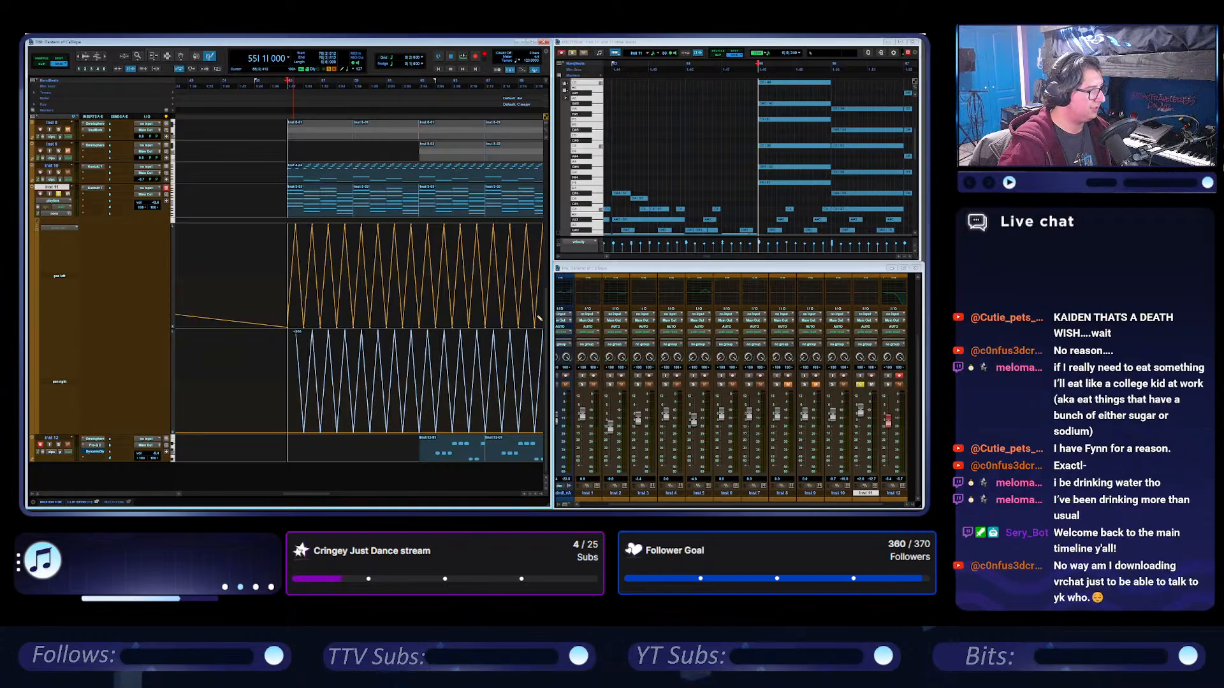
left_click_drag(539, 318, 540, 318)
scroll(384, 274, "right", 3)
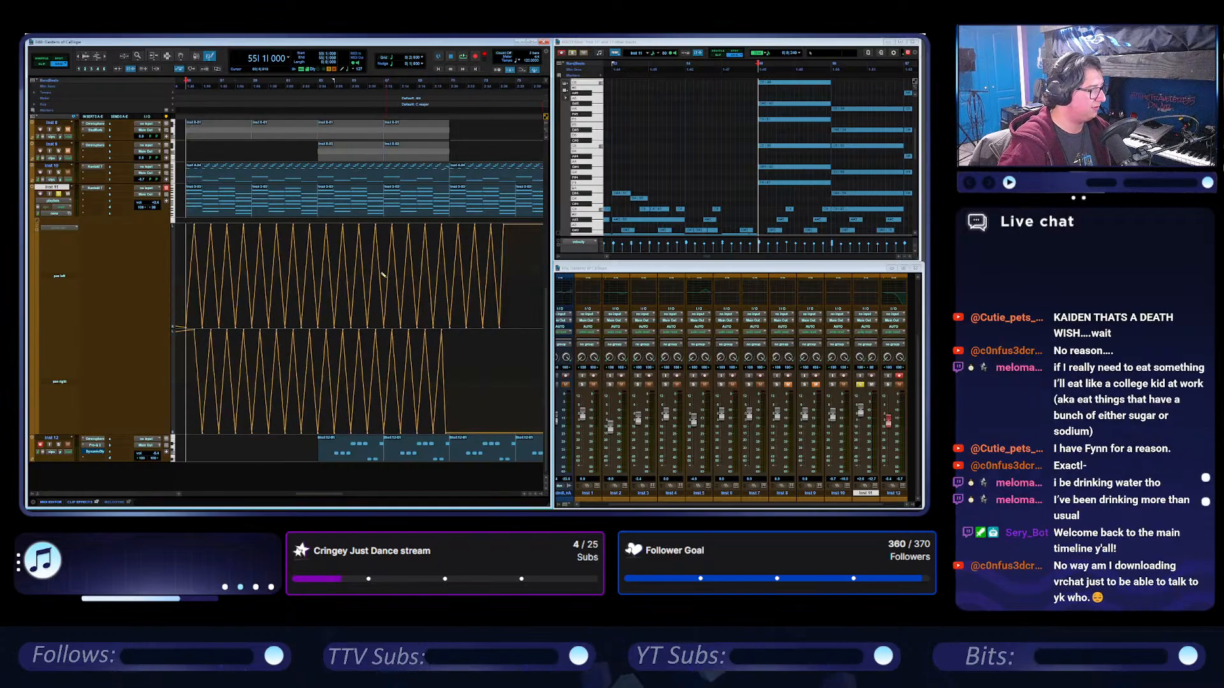
left_click_drag(442, 431, 514, 322)
key("space")
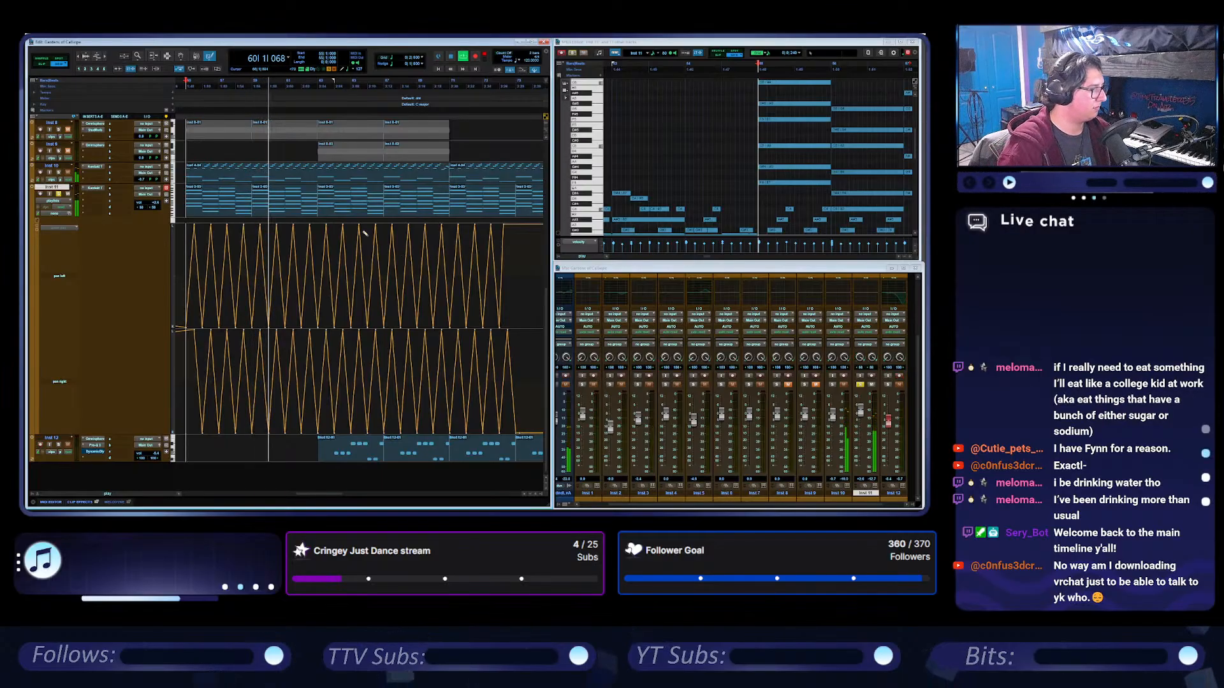
key("space")
Try to select Inst 11's pan left triangle wave from bar 54 and grab its first peak.
left_click(183, 56)
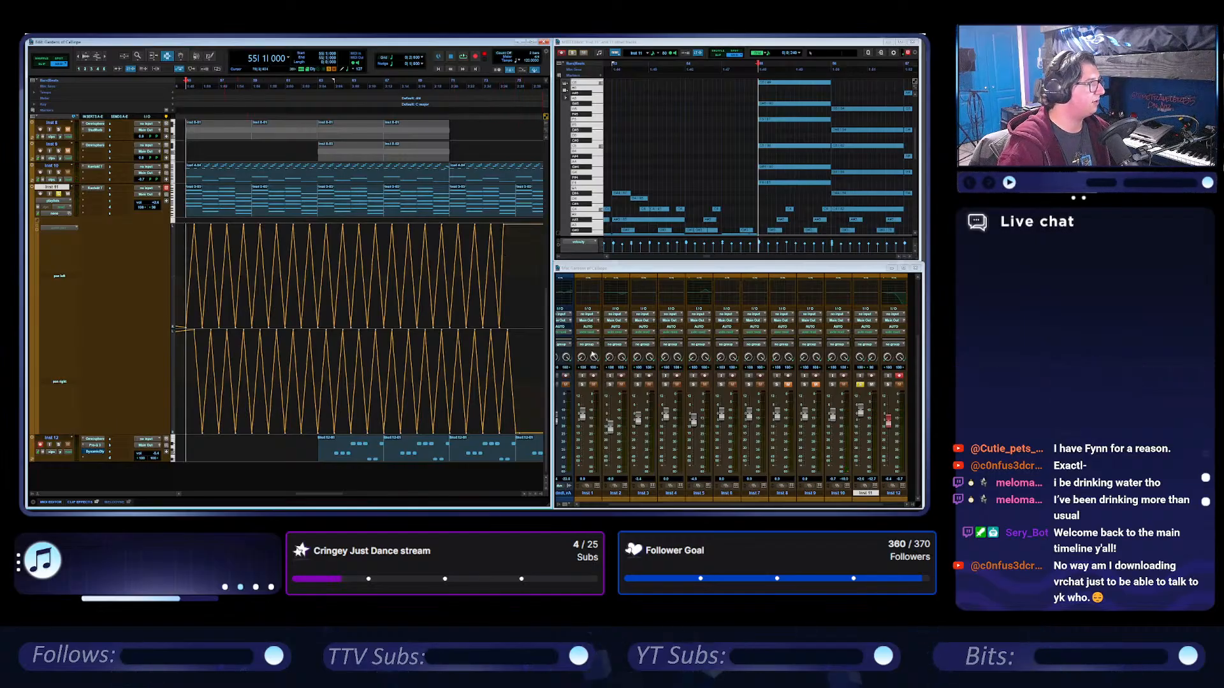
left_click_drag(532, 255, 226, 253)
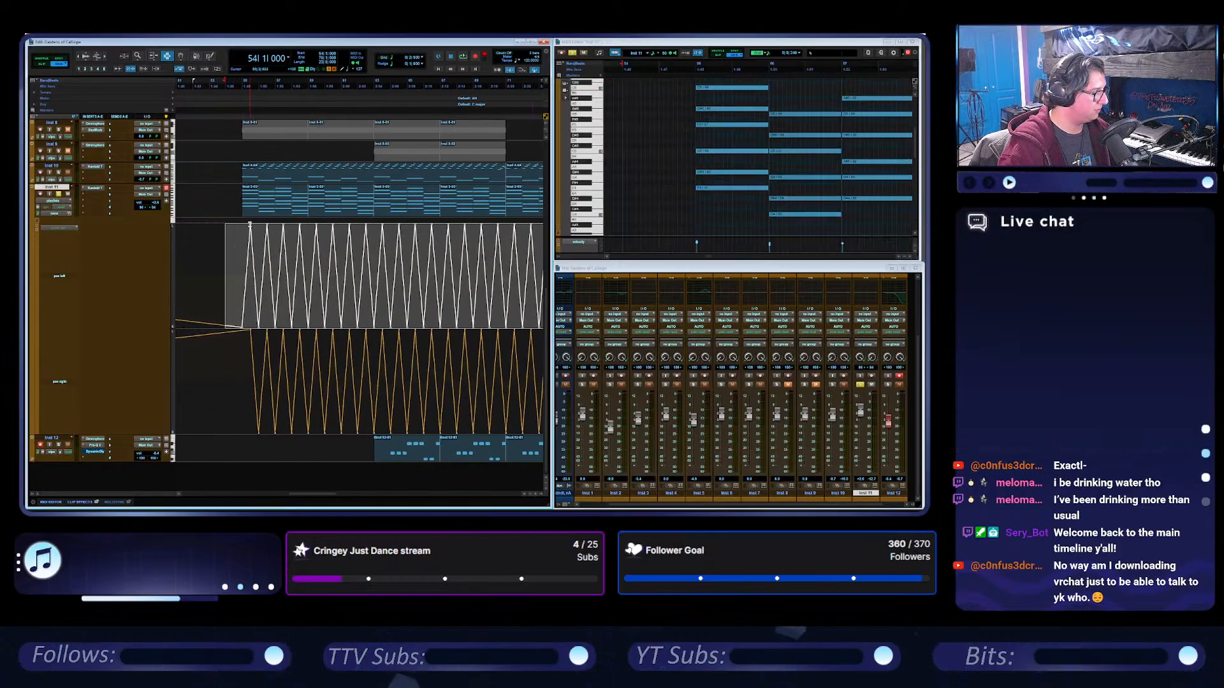
left_click(250, 225)
left_click(276, 212)
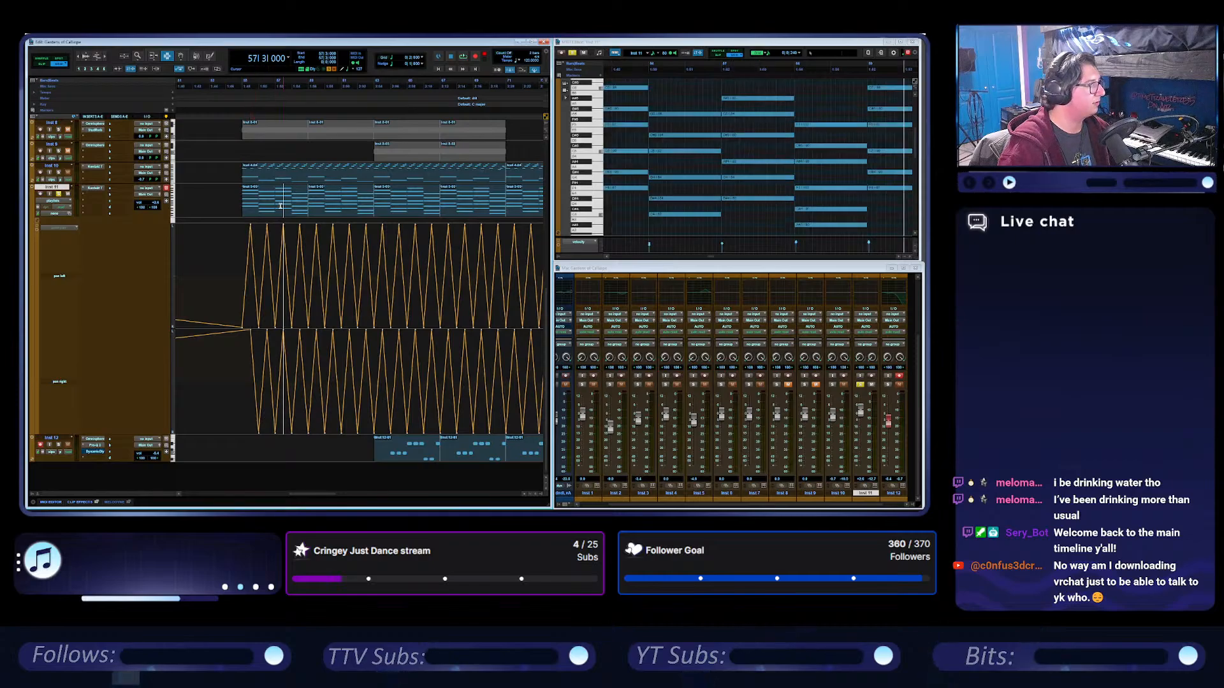
Select the pan left triangle wave from bar 55 with the Smart Tool, trim its peaks slightly lower and play it.
left_click(184, 58)
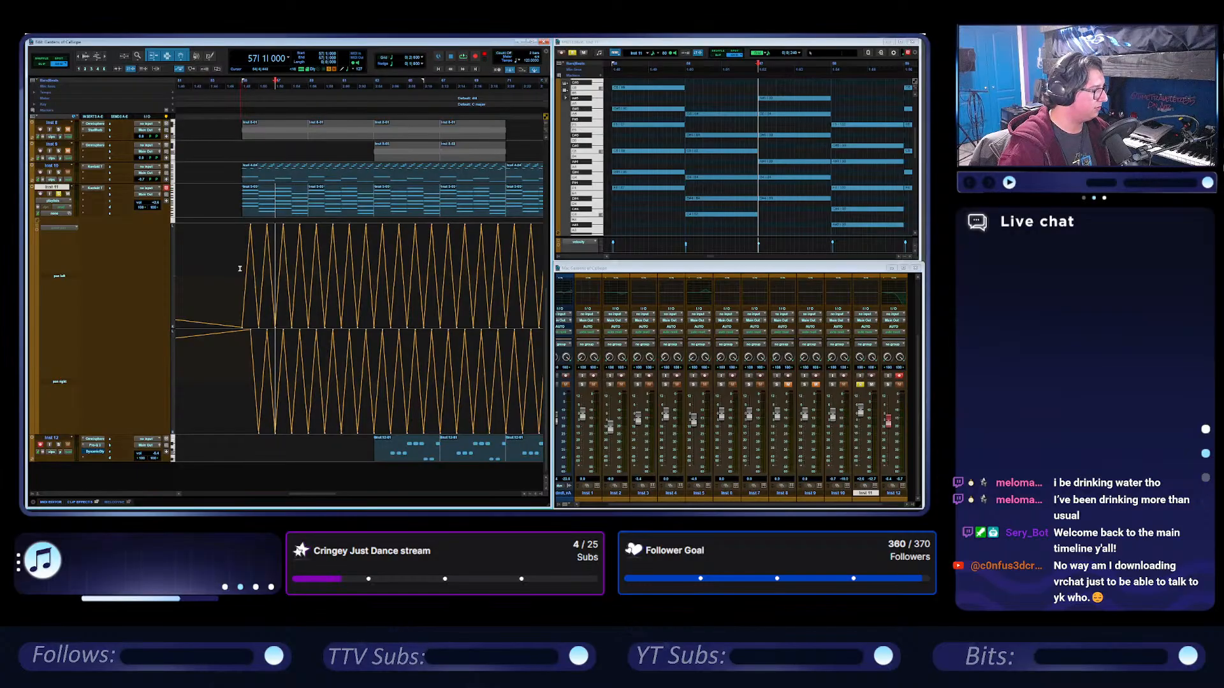
mouse_move(240, 268)
left_mouse_down()
mouse_move(508, 281)
mouse_move(256, 274)
left_mouse_up()
scroll(256, 274, "left", 3)
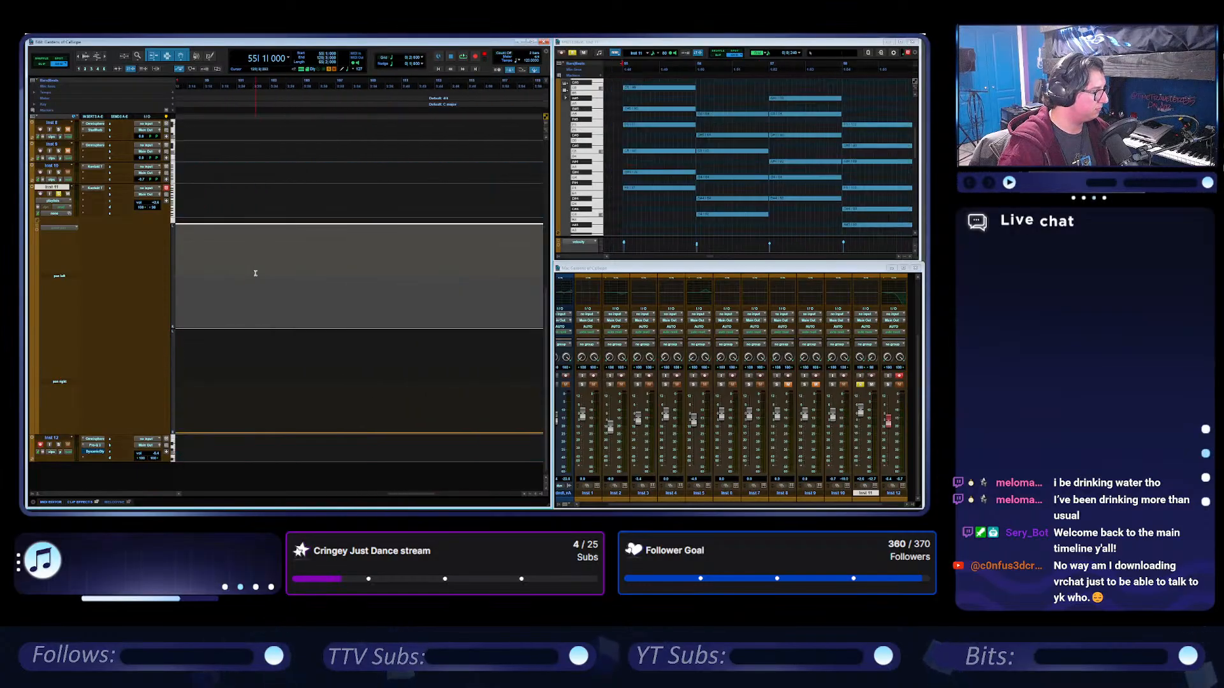
scroll(255, 274, "left", 5)
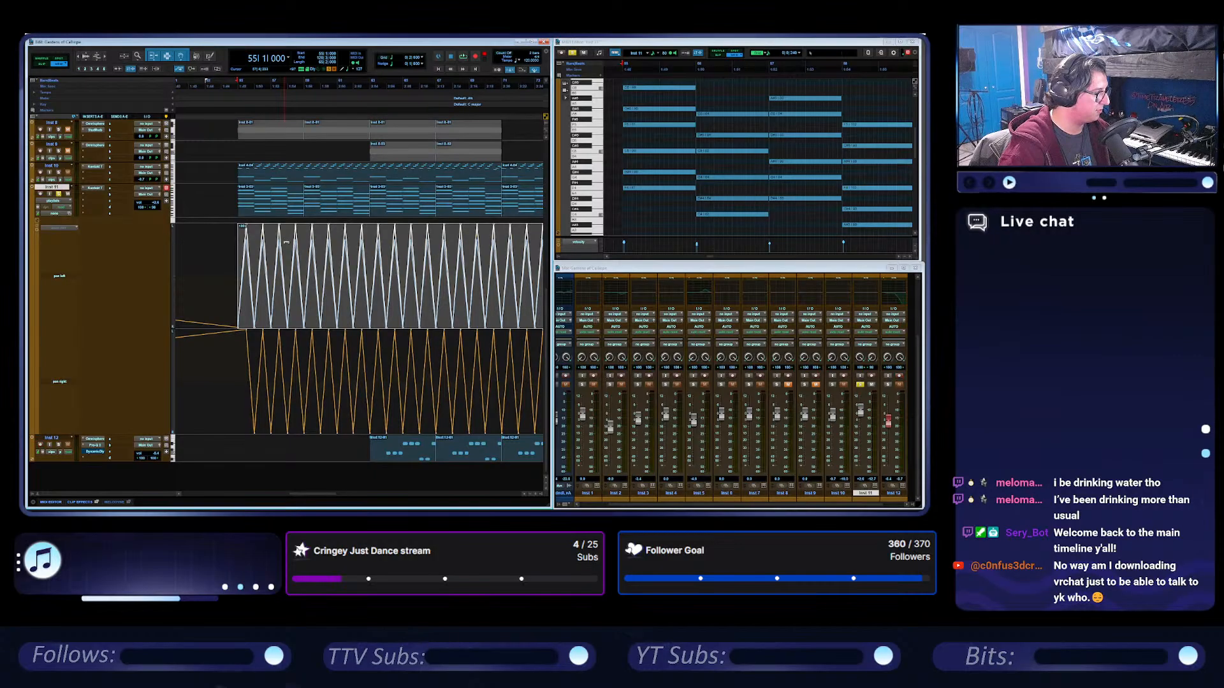
left_click_drag(286, 242, 287, 244)
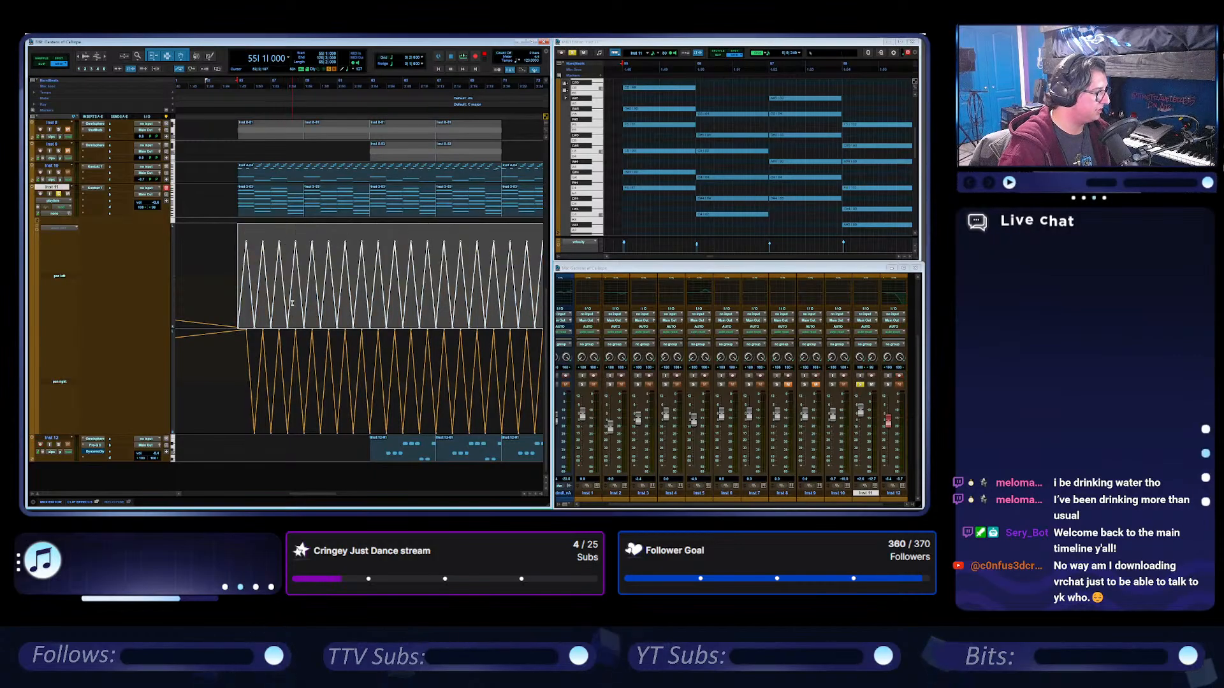
key("space")
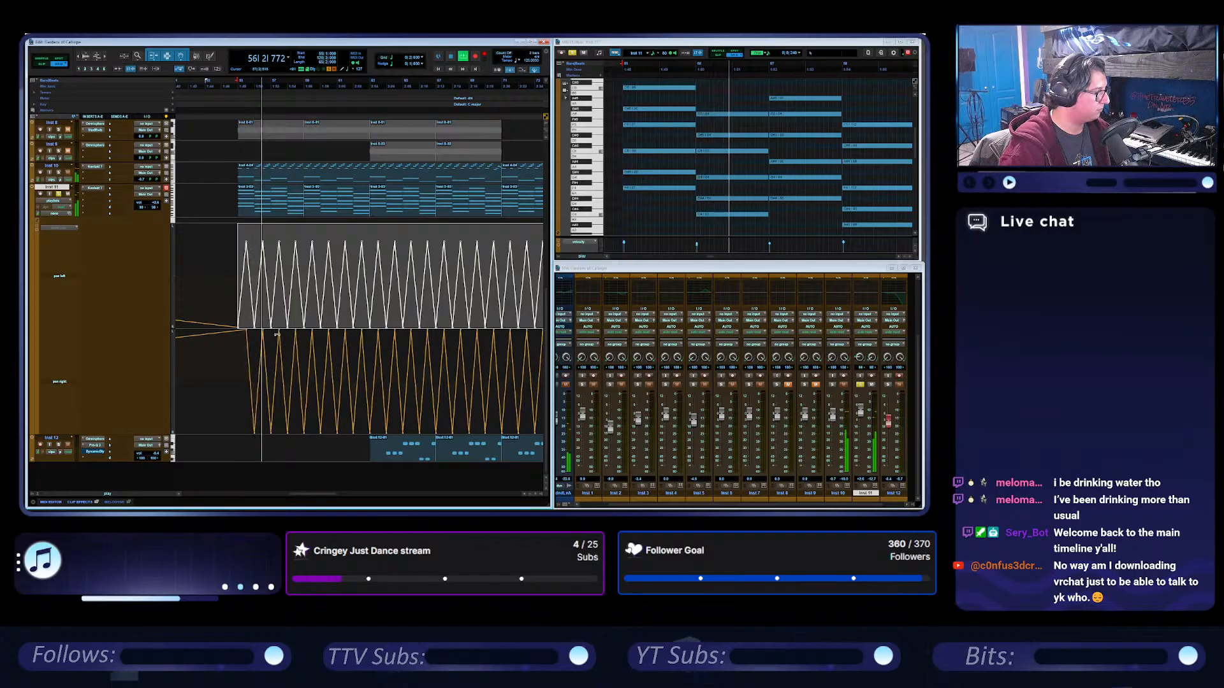
key("space")
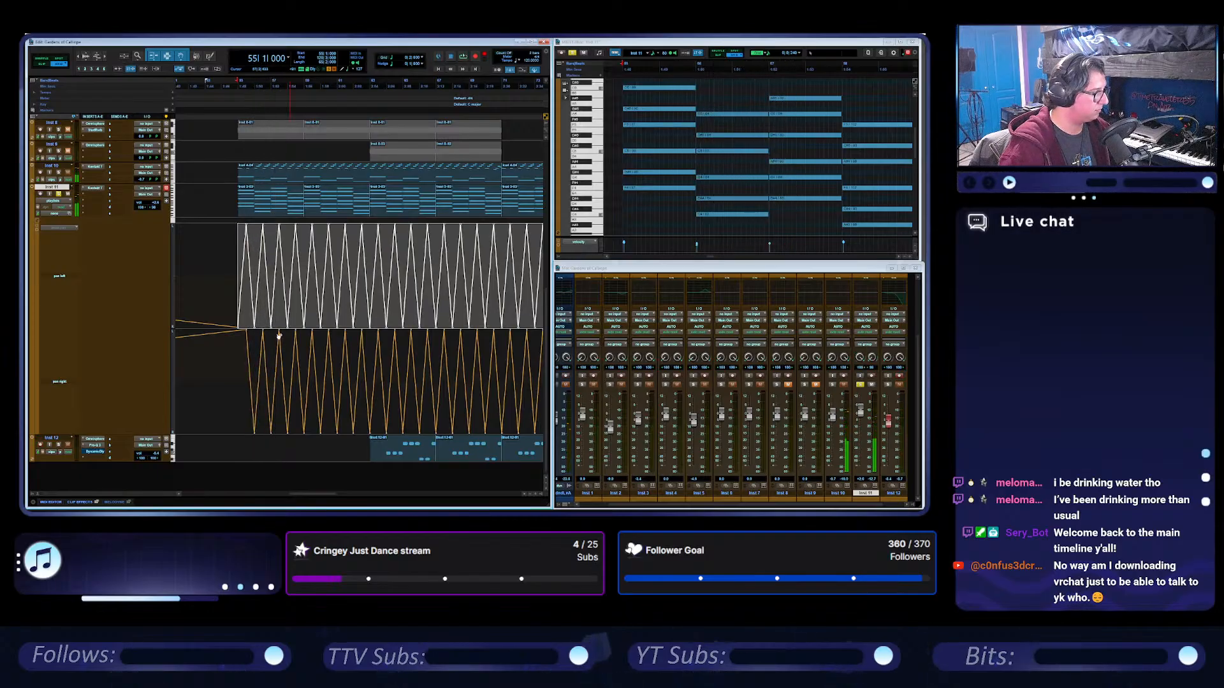
Undo the trim and the triangle-wave automation on both of Inst 11's pan lanes, and return the cursor to bar 55.
key("ctrl+z")
key("ctrl+z")
key("ctrl+z")
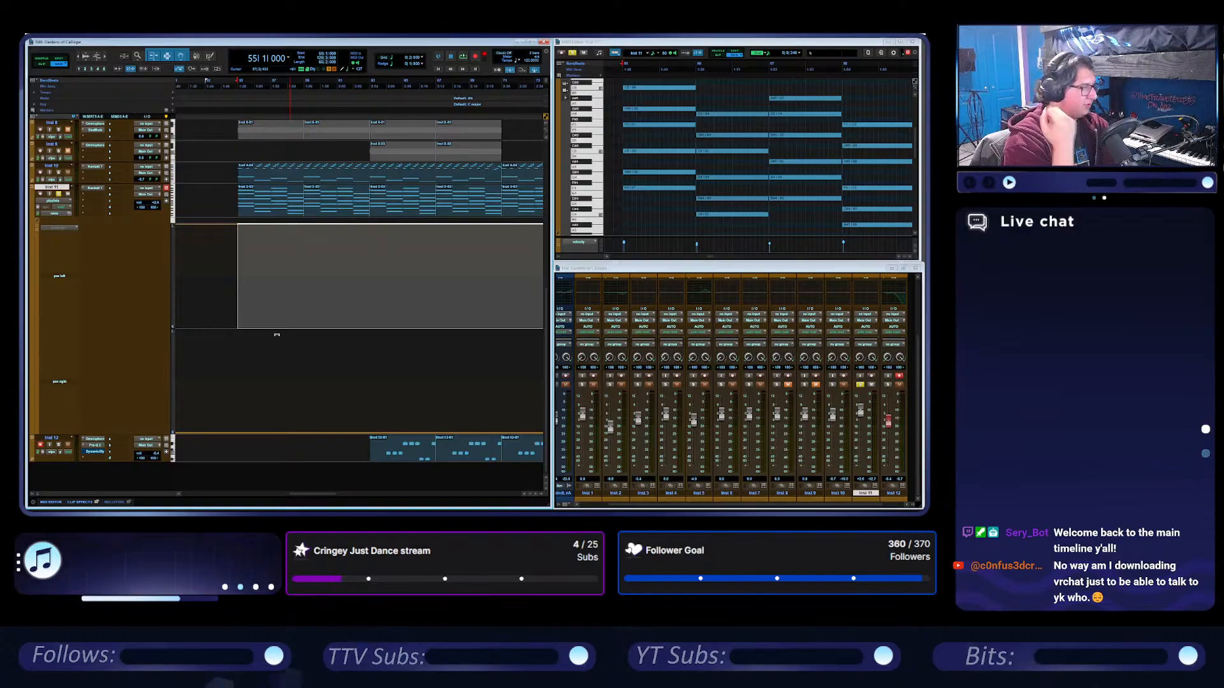
left_click(239, 86)
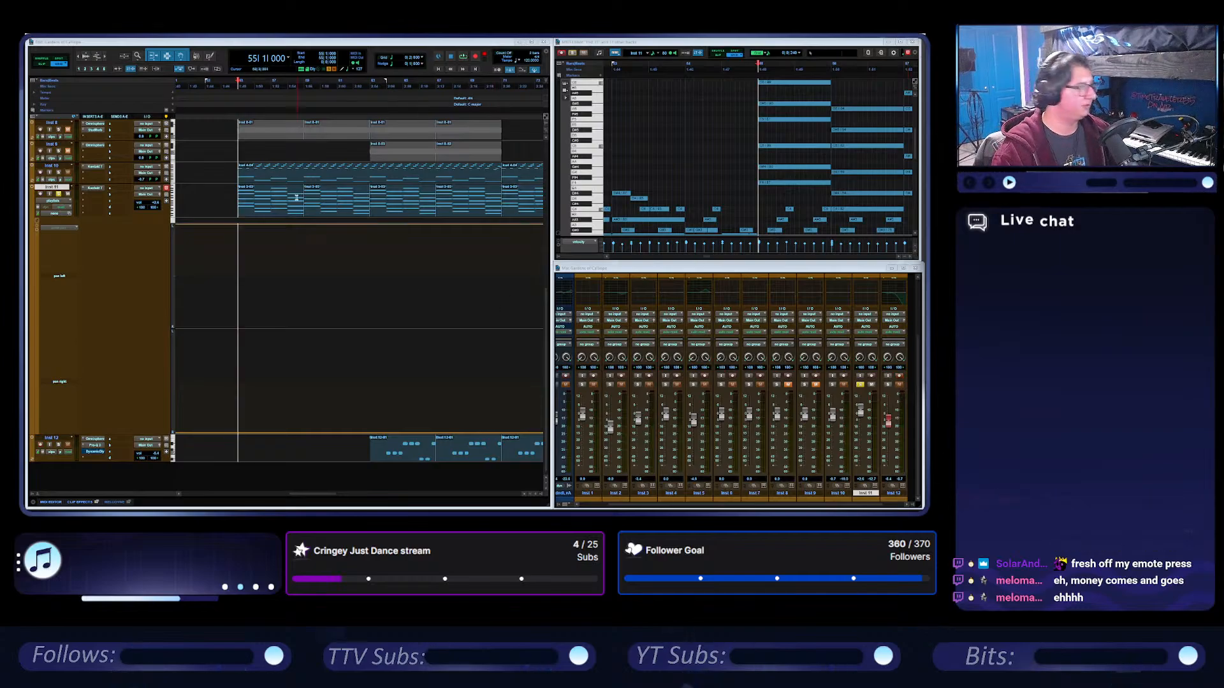
Play the arrangement from bar 63, stop playback and solo Inst 11.
left_click(370, 85)
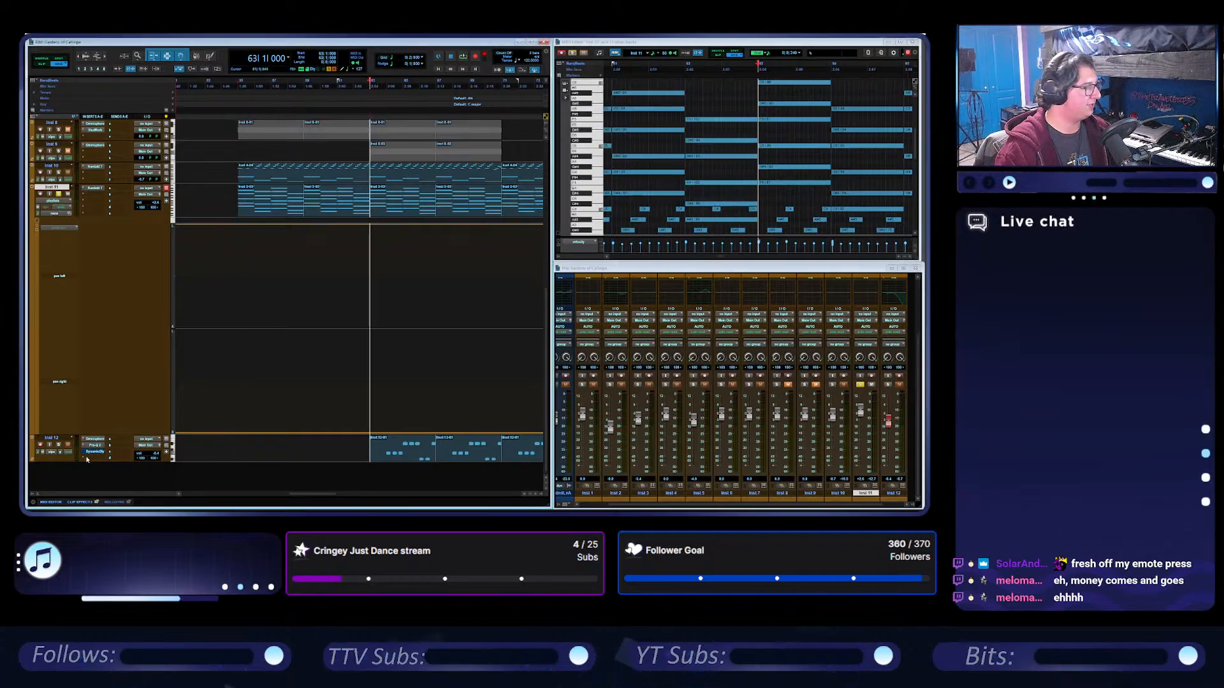
key("space")
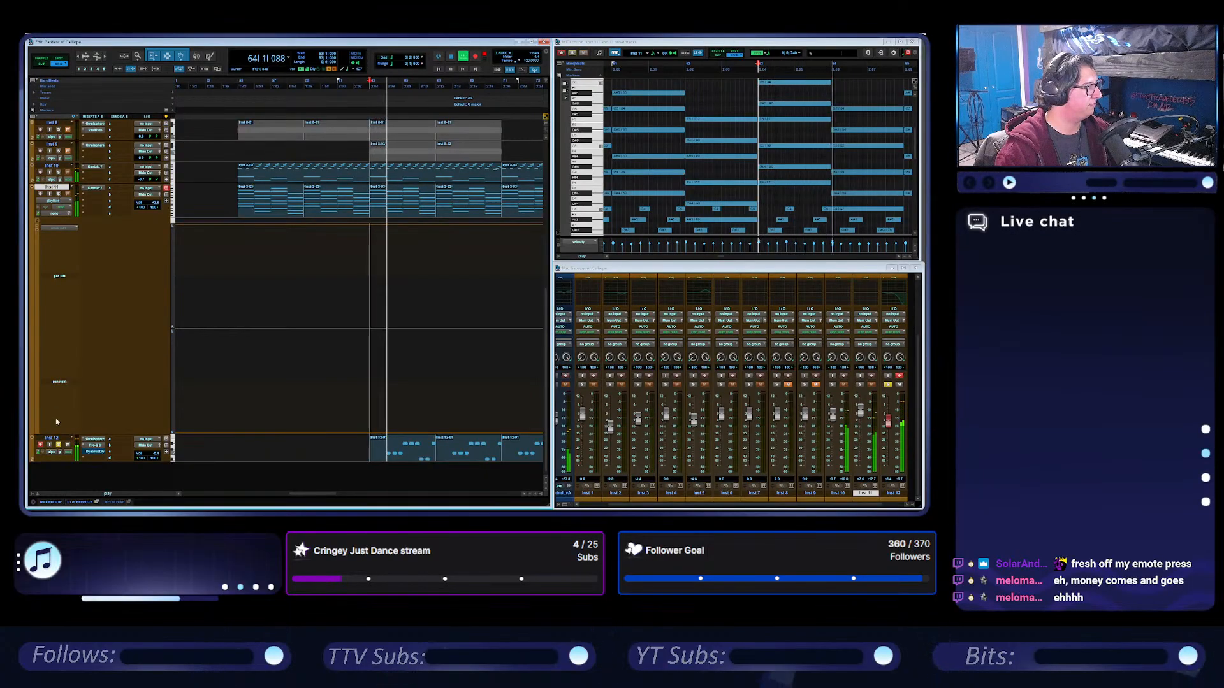
key("space")
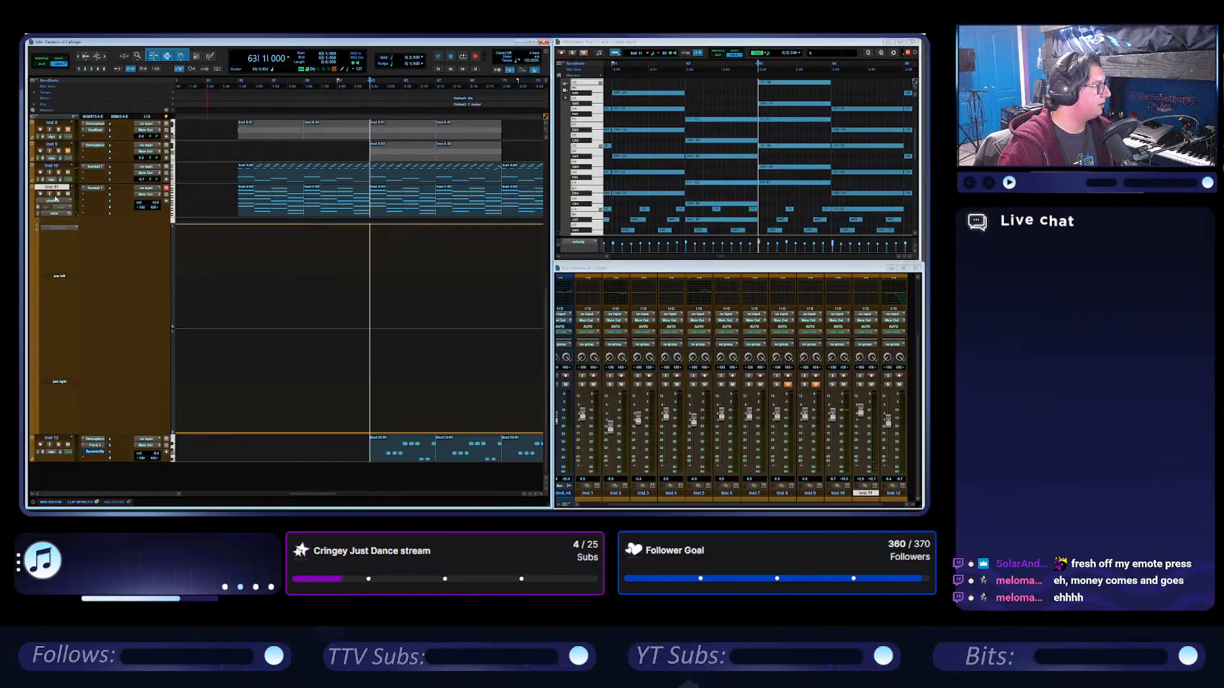
key("shift+s")
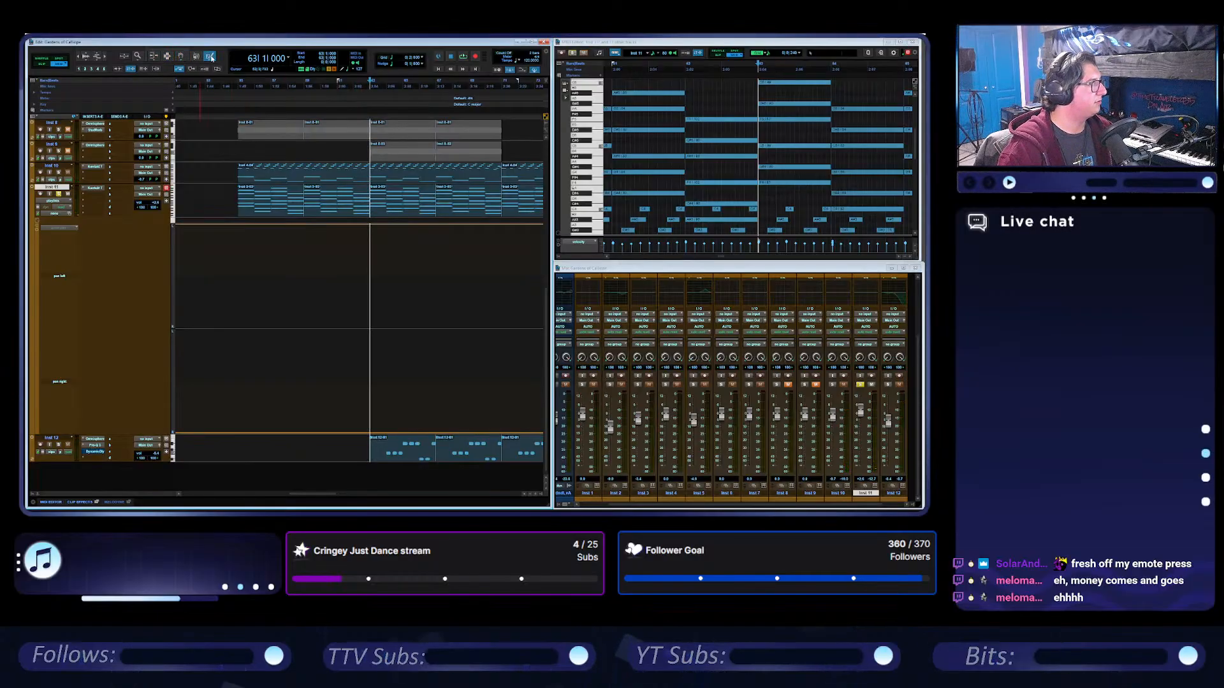
Draw zigzag pan left automation on Inst 11 with breakpoints every four bars from bar 55 to the clips' end, and turn on the grid.
mouse_move(209, 56)
left_mouse_down()
mouse_move(232, 70)
mouse_move(210, 56)
left_mouse_up()
left_click(227, 70)
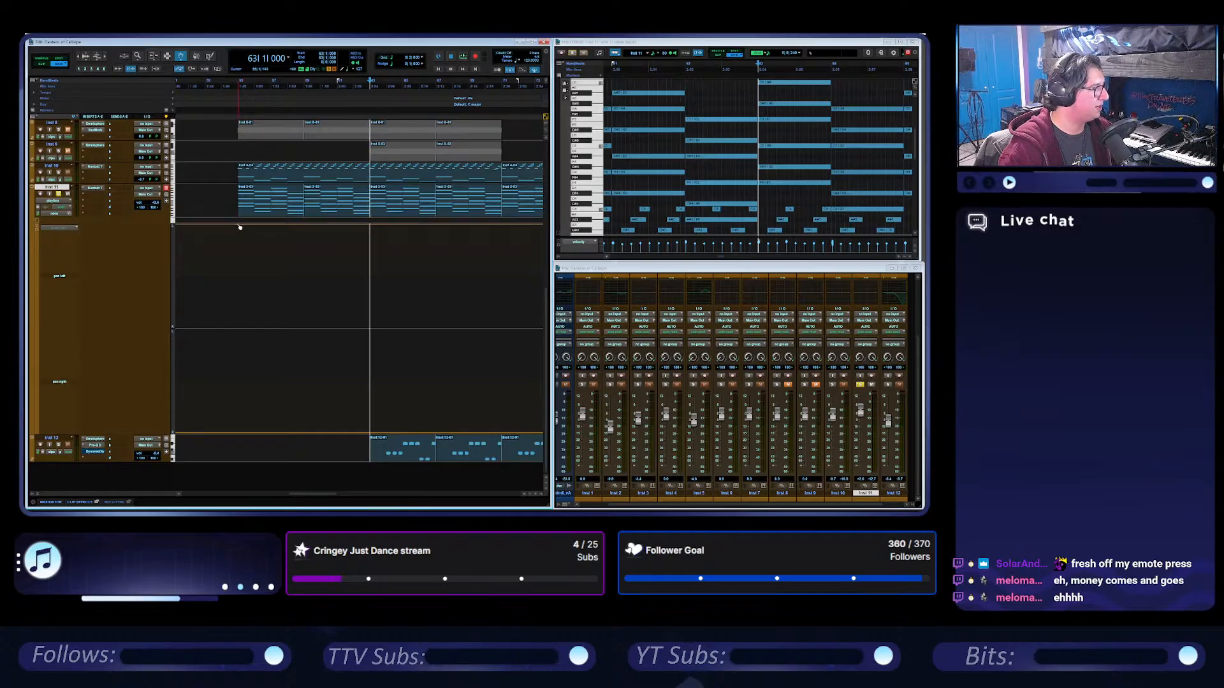
mouse_move(240, 225)
left_mouse_down()
mouse_move(306, 277)
mouse_move(304, 290)
mouse_move(369, 262)
mouse_move(437, 292)
mouse_move(451, 246)
mouse_move(418, 267)
mouse_move(431, 263)
mouse_move(431, 237)
left_mouse_up()
scroll(420, 293, "right", 2)
scroll(452, 249, "right", 2)
scroll(453, 252, "right", 2)
scroll(431, 259, "right", 2)
scroll(380, 243, "right", 6)
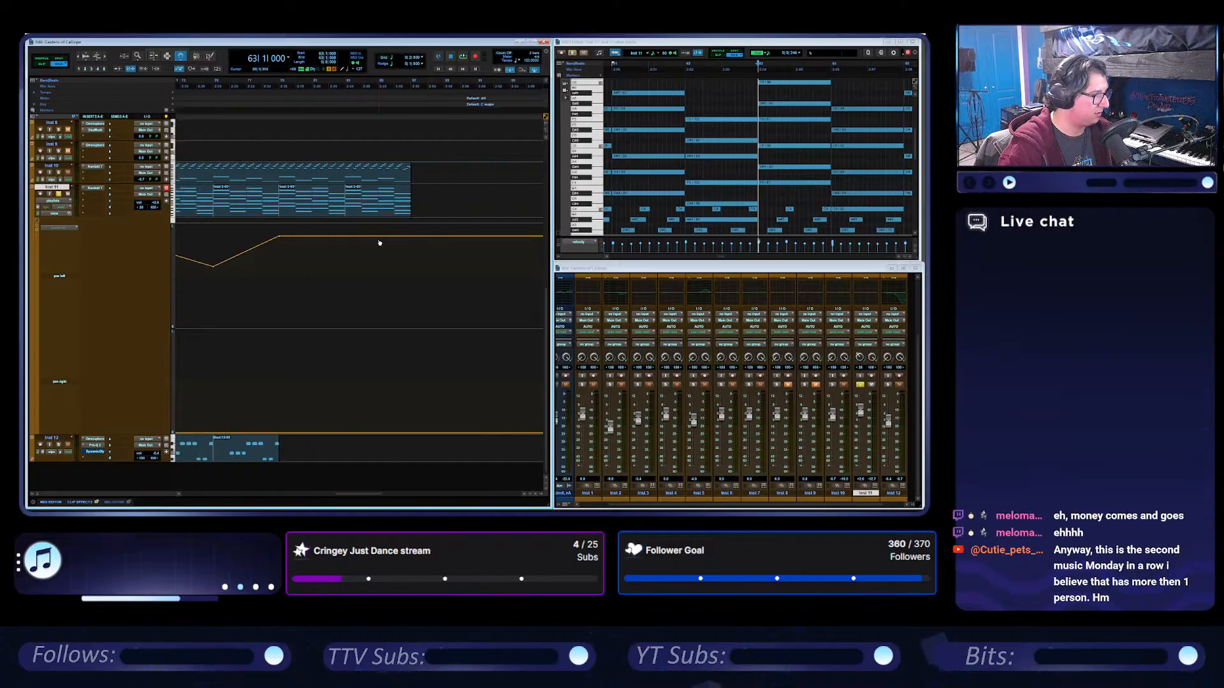
left_click_drag(345, 252, 411, 223)
left_click(382, 59)
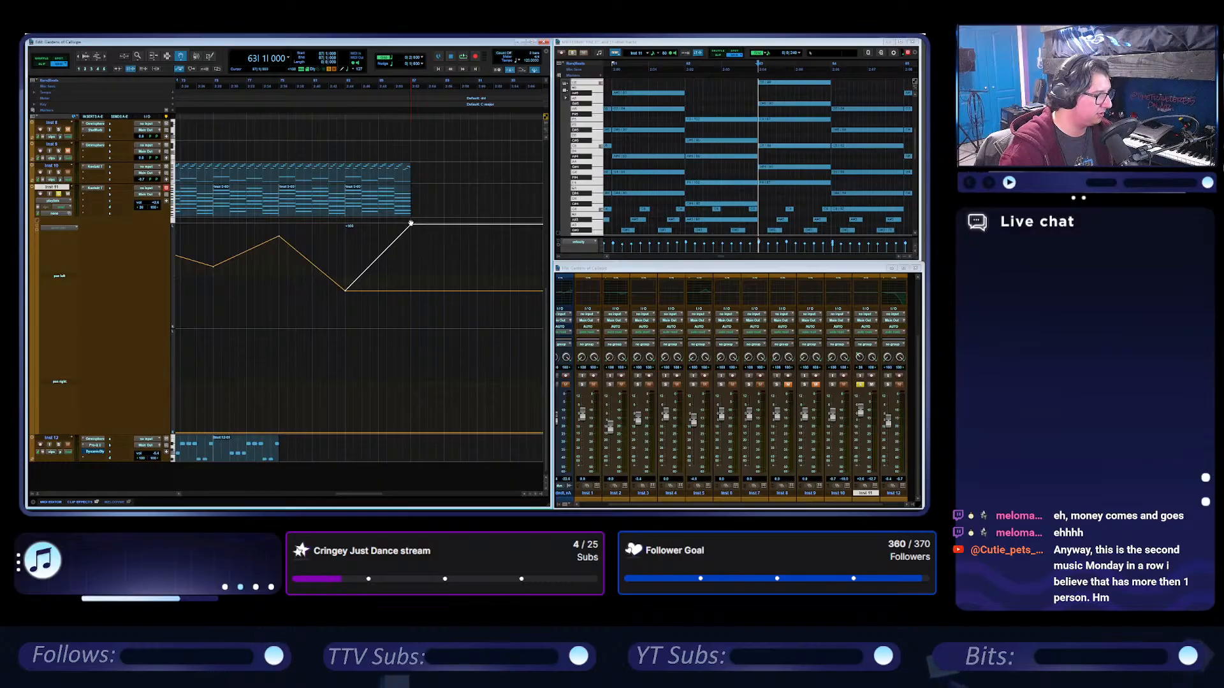
Add pan right breakpoints on Inst 11 at bars 55, 59, 63 and 67, rising to a peak at bar 63 and dipping slightly at 67.
scroll(383, 314, "left", 4)
scroll(383, 313, "left", 4)
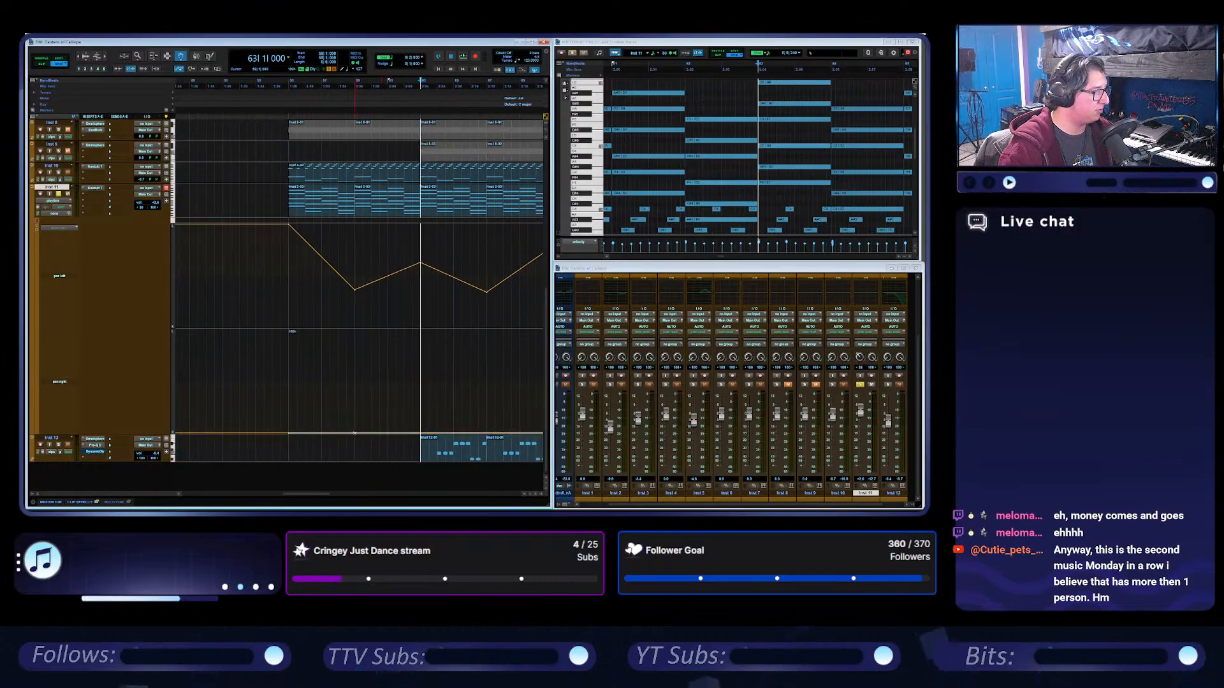
left_click_drag(355, 433, 421, 395)
left_click(422, 371, "alt")
scroll(425, 384, "right", 3)
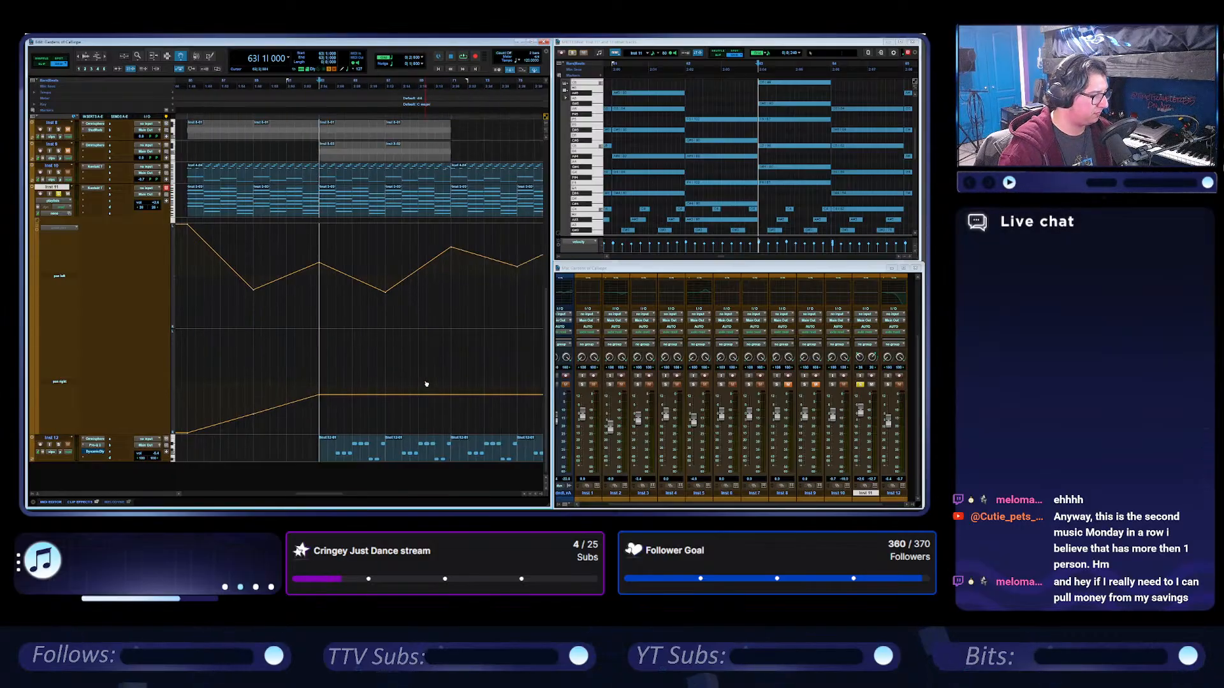
left_click_drag(383, 396, 384, 409)
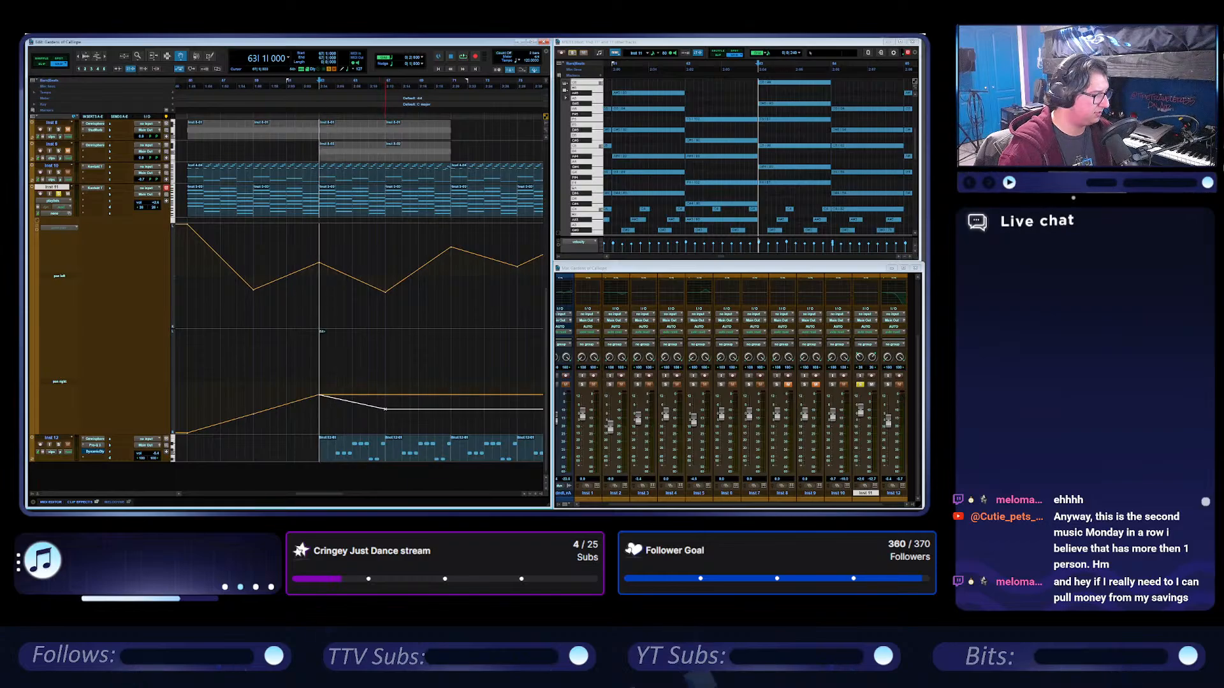
left_click_drag(255, 416, 254, 408)
Continue Inst 11's pan right zigzag with breakpoints from bar 71 towards the end of the clips.
scroll(320, 398, "right", 2)
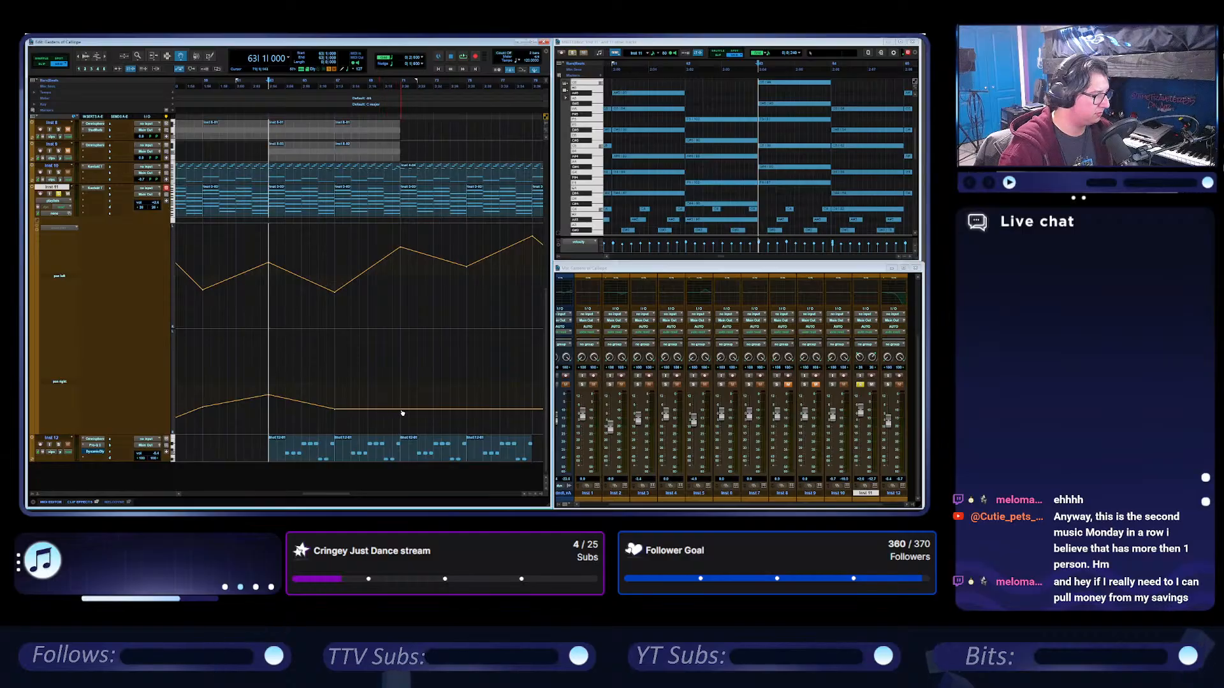
left_click_drag(401, 409, 513, 434)
scroll(421, 398, "right", 2)
scroll(422, 380, "right", 2)
scroll(421, 381, "right", 2)
scroll(459, 358, "left", 5)
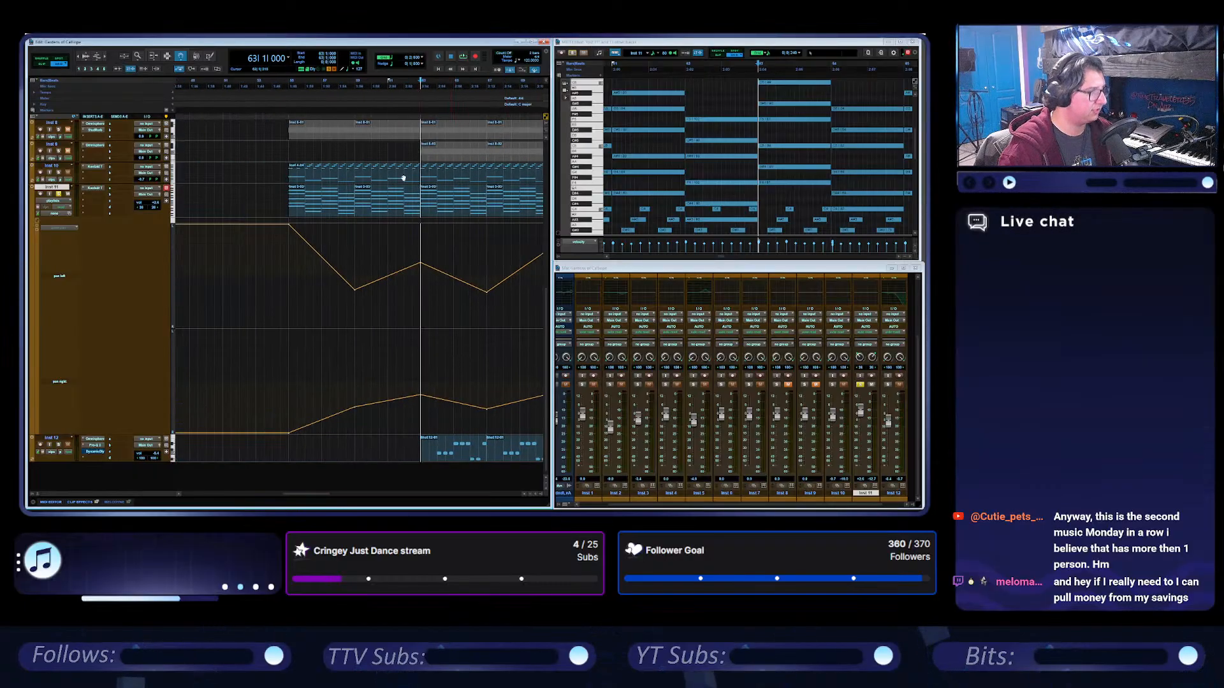
Play the arrangement from bar 55, then stop and raise Inst 11's pan right breakpoints at bars 59 and 63.
left_click(288, 81)
key("space")
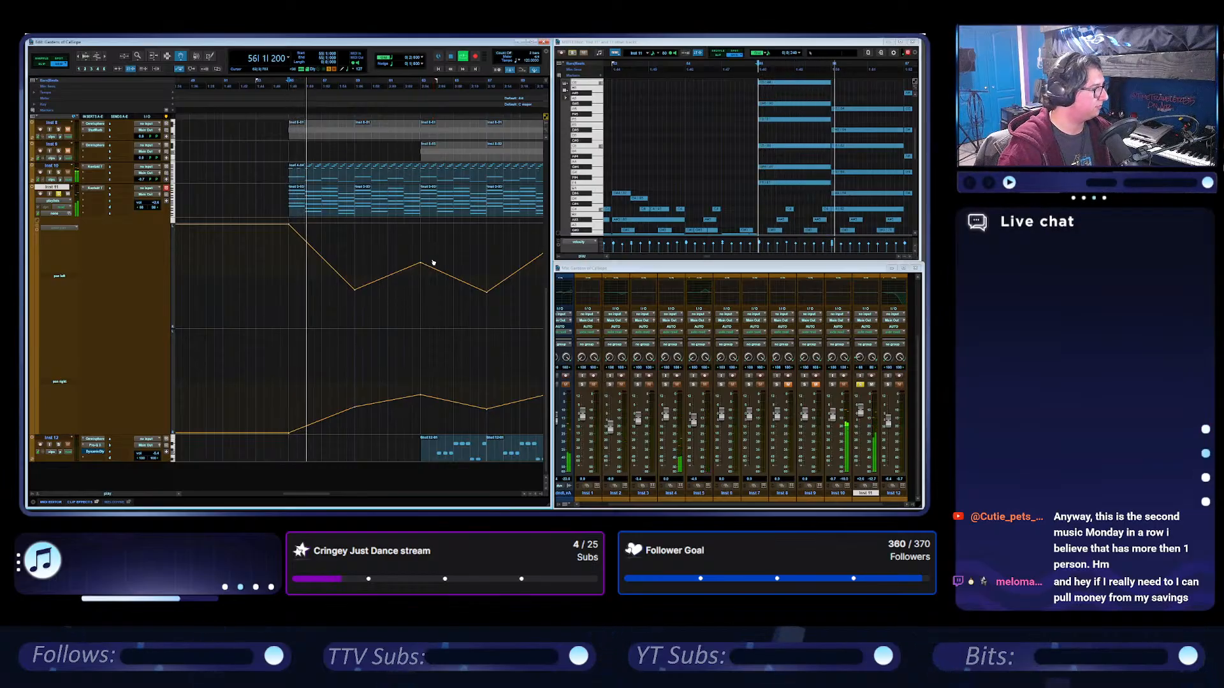
scroll(689, 444, "left", 2)
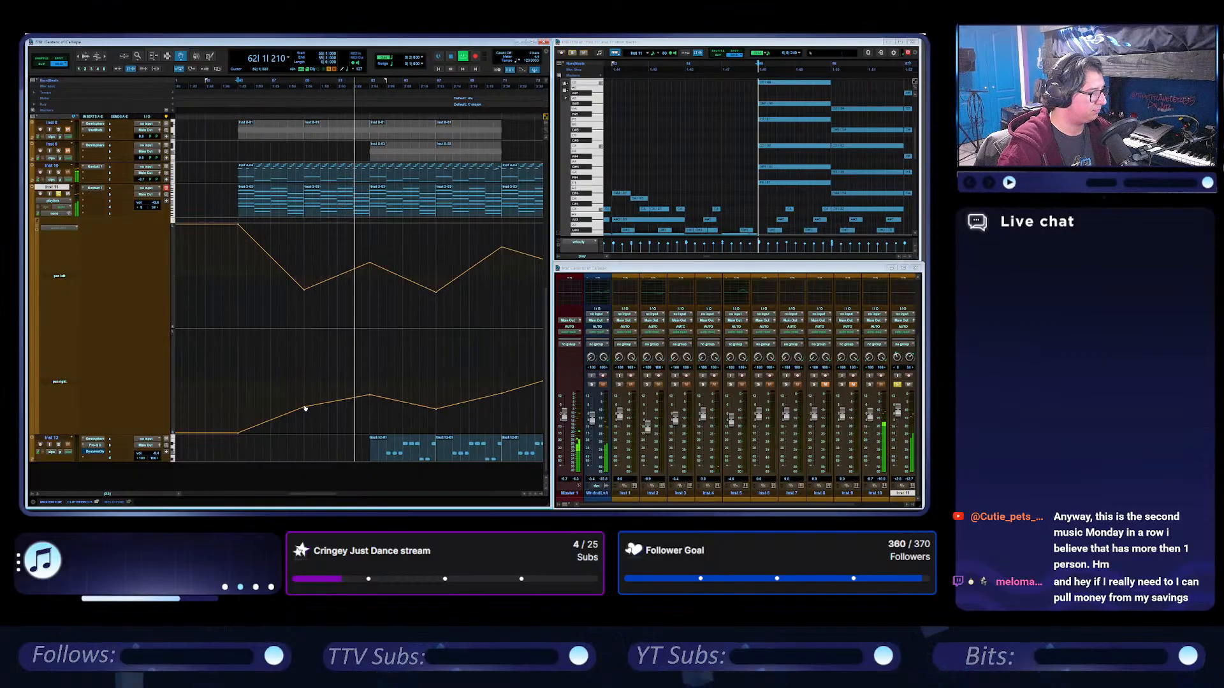
left_click_drag(305, 409, 304, 386)
key("space")
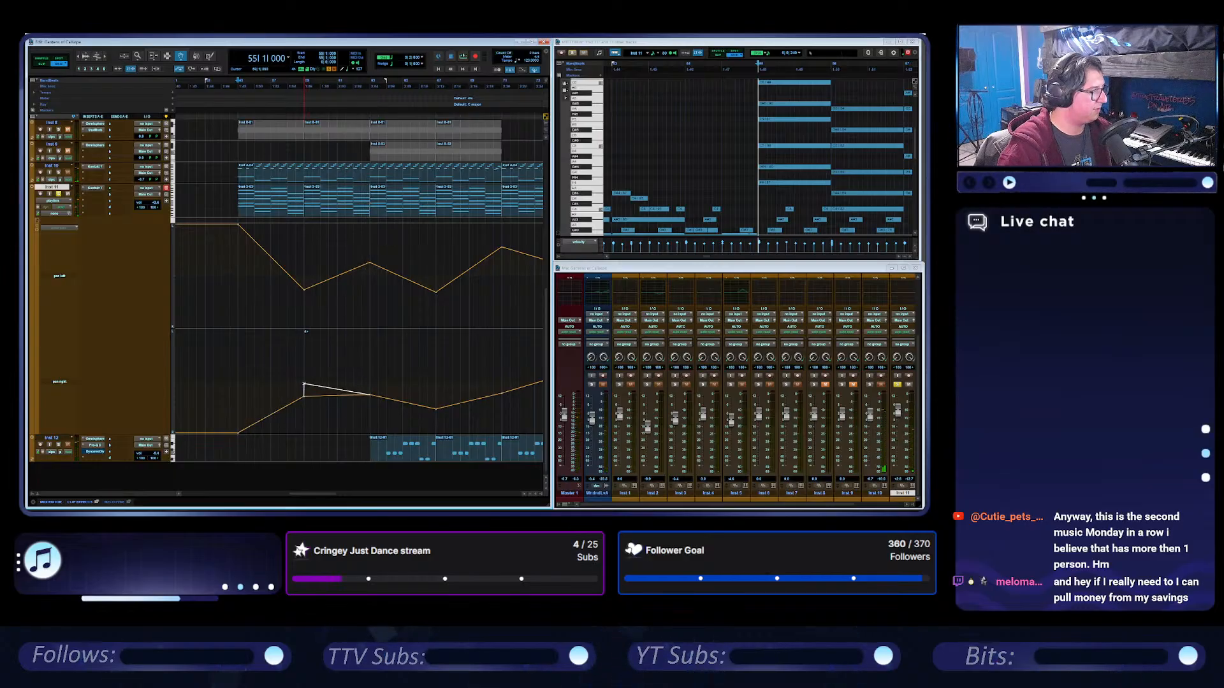
left_click(305, 398, "alt")
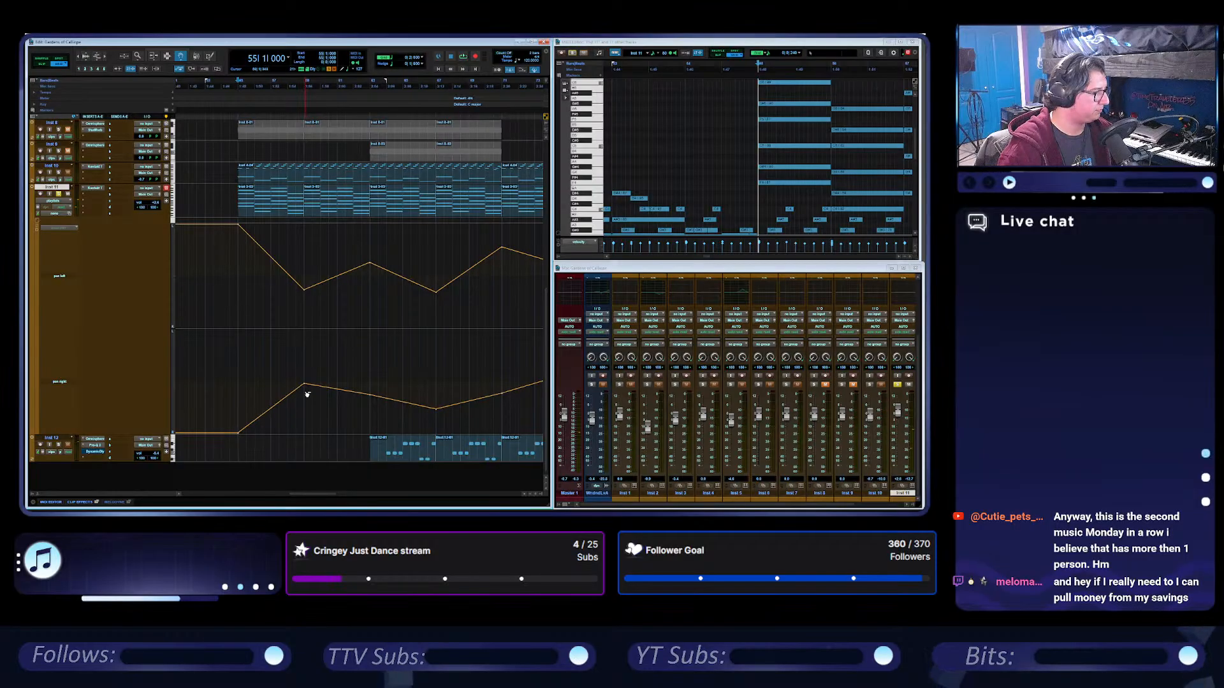
left_click_drag(306, 385, 370, 373)
left_click(370, 396, "alt")
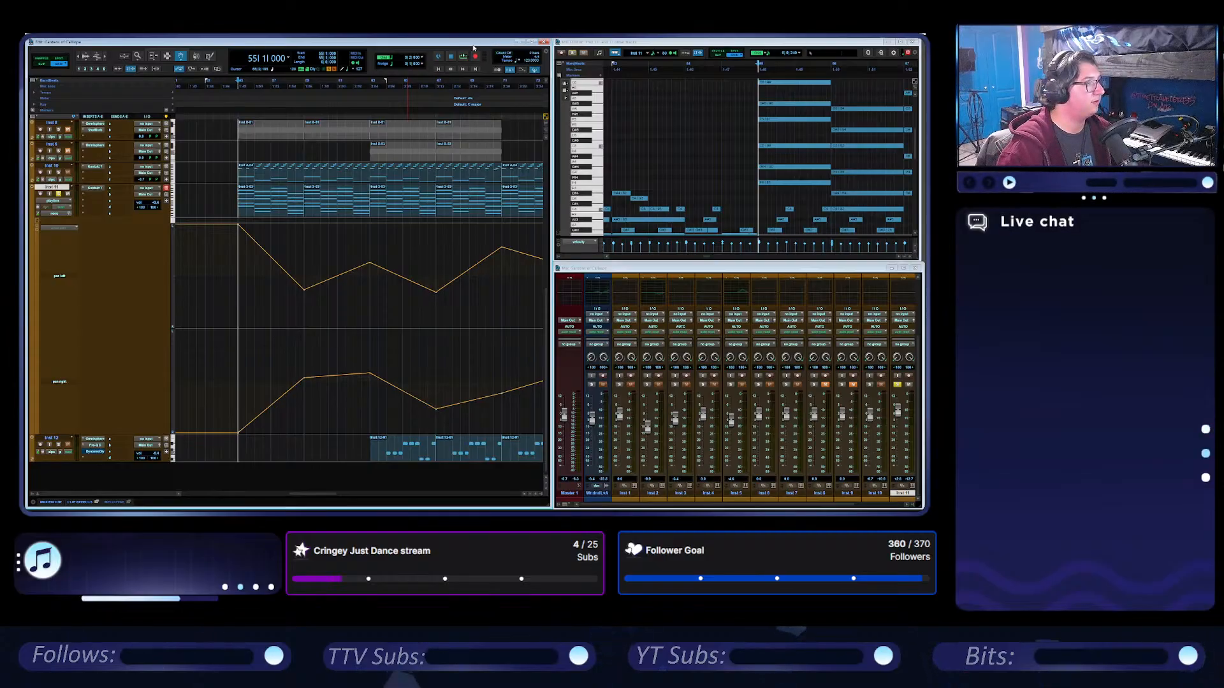
During playback from bar 55, raise Inst 11's pan right breakpoints at bars 63 and 75 further, then stop.
key("space")
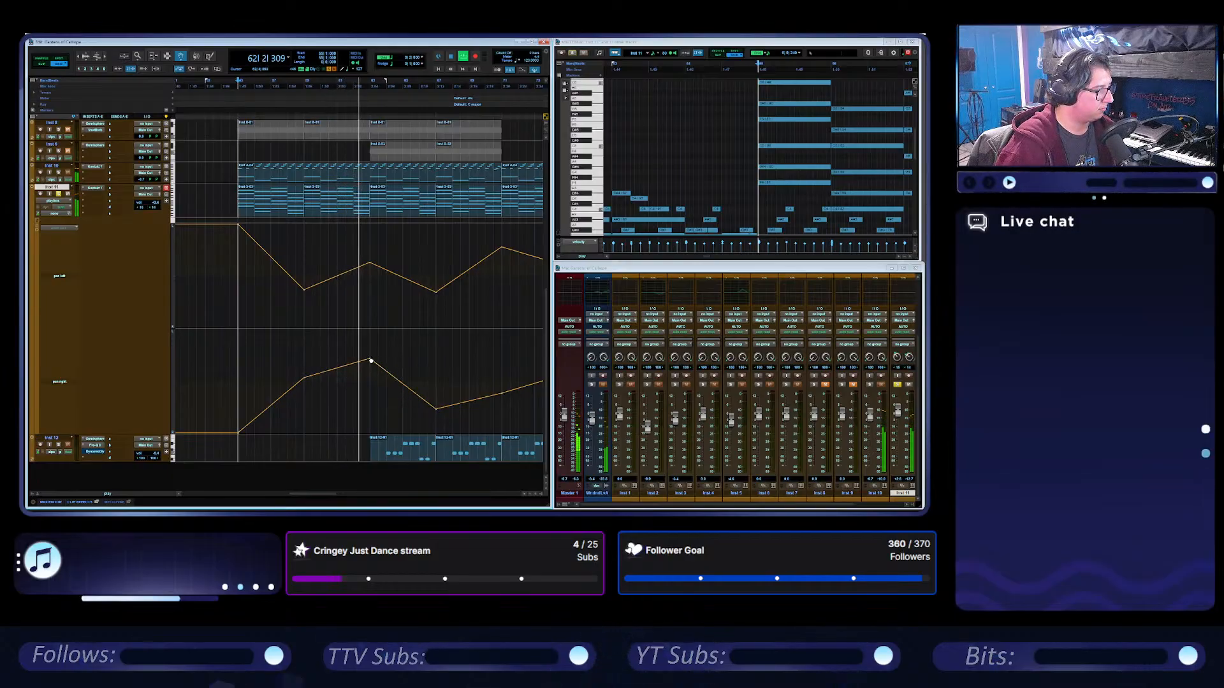
left_click_drag(372, 374, 370, 361)
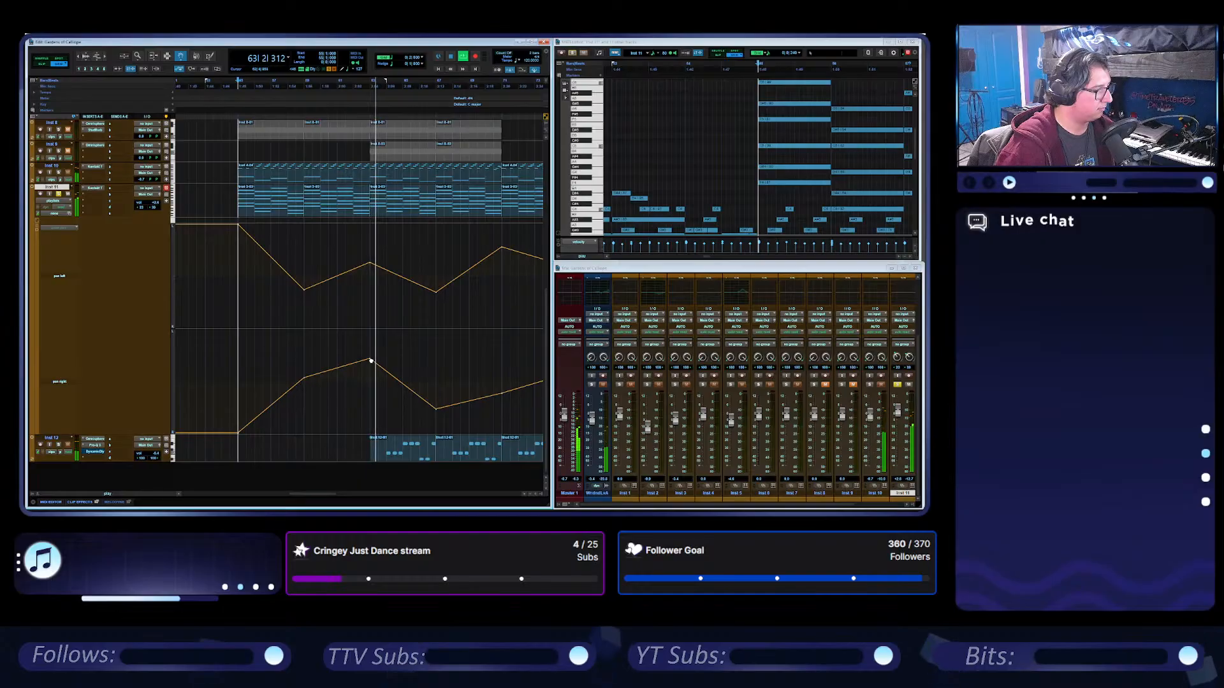
scroll(400, 336, "right", 3)
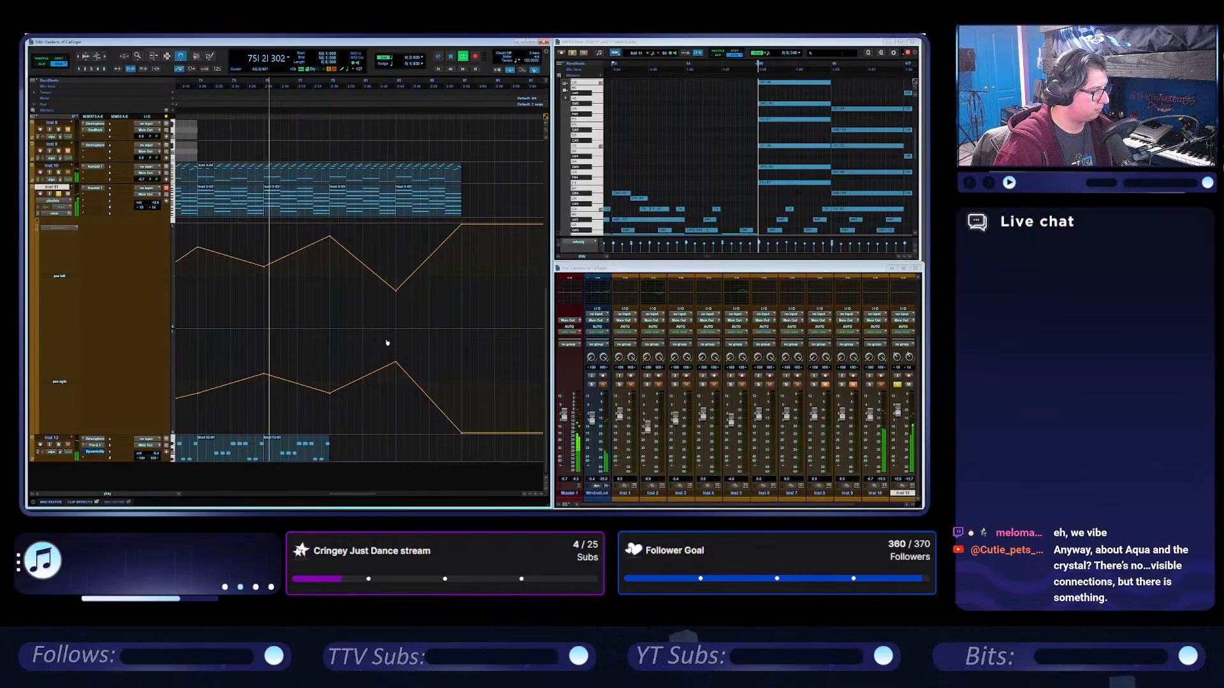
left_click_drag(266, 376, 264, 365)
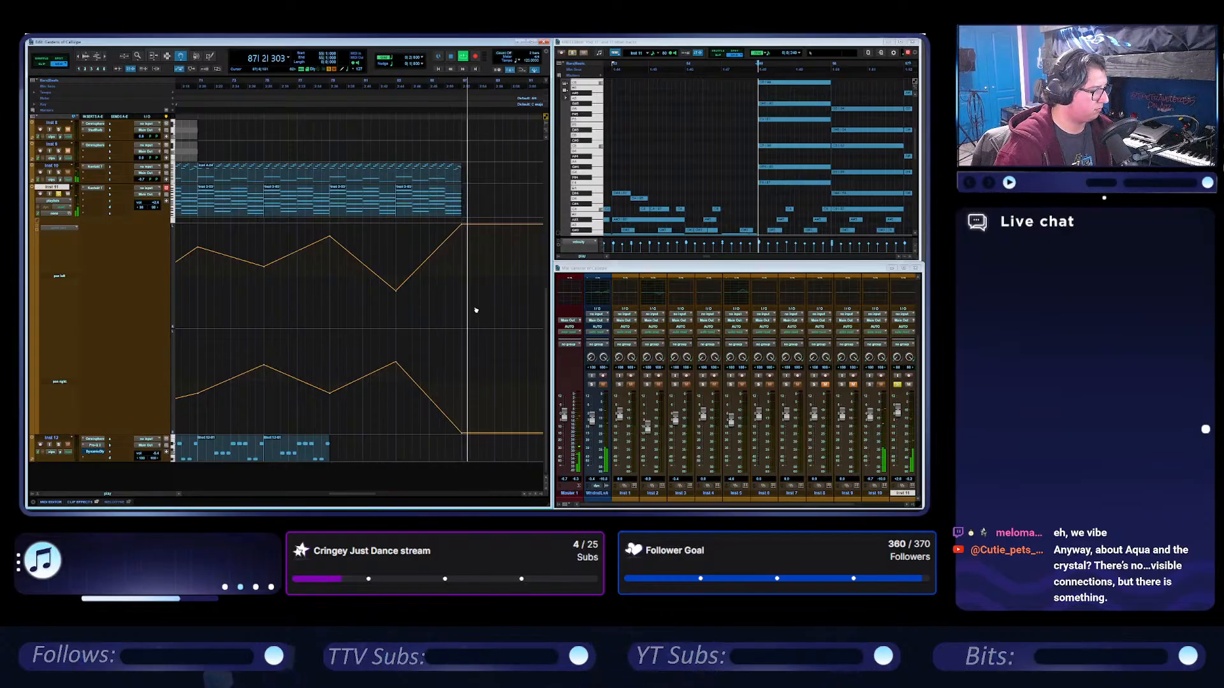
left_click(450, 57)
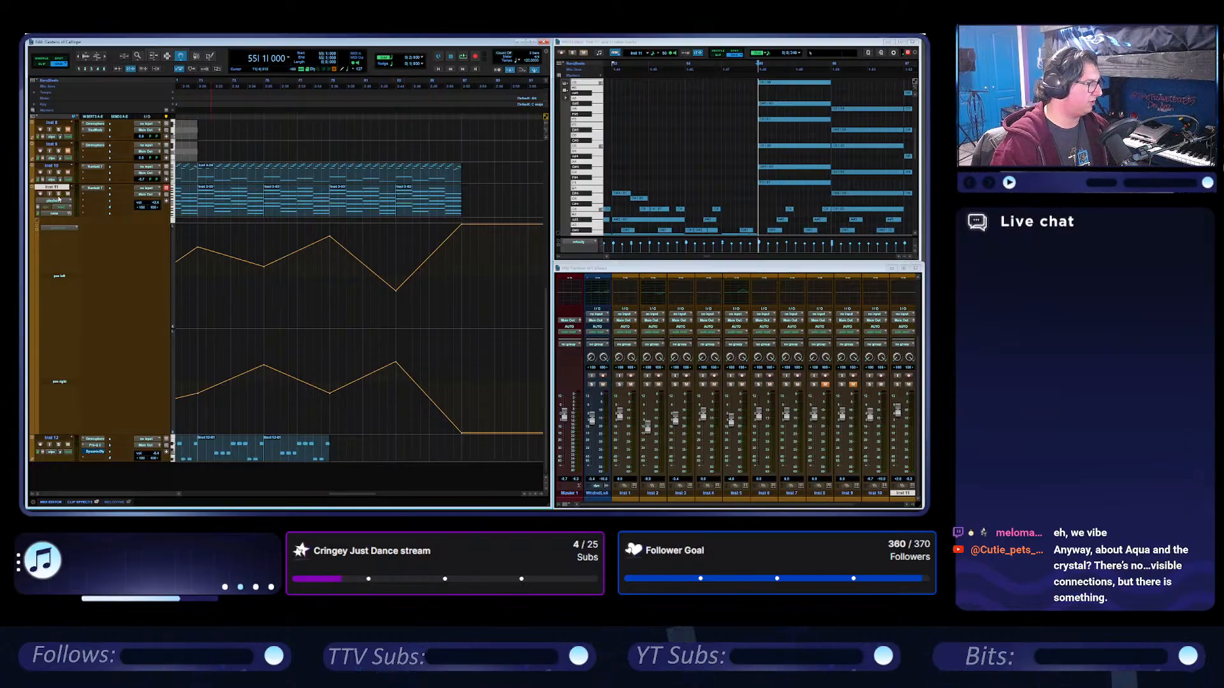
While playing from bar 47, lower Inst 11's pan right breakpoints at bars 59 and 83 and raise the one at bar 79.
scroll(380, 231, "left", 10)
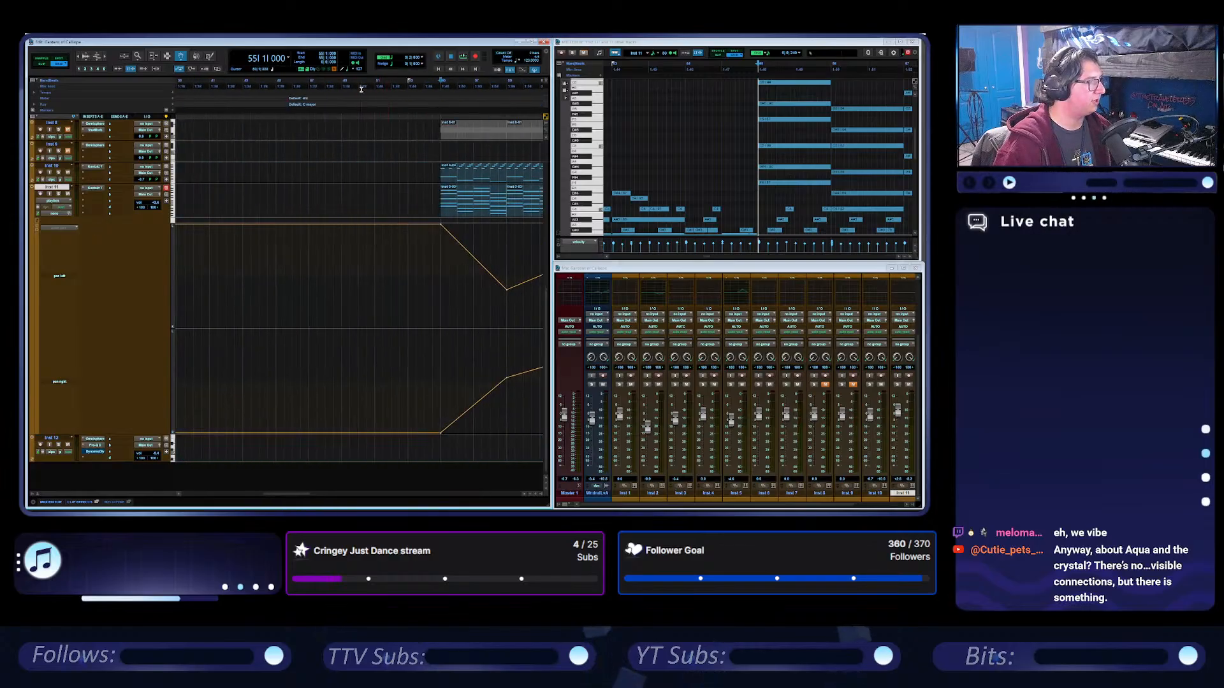
left_click(310, 83)
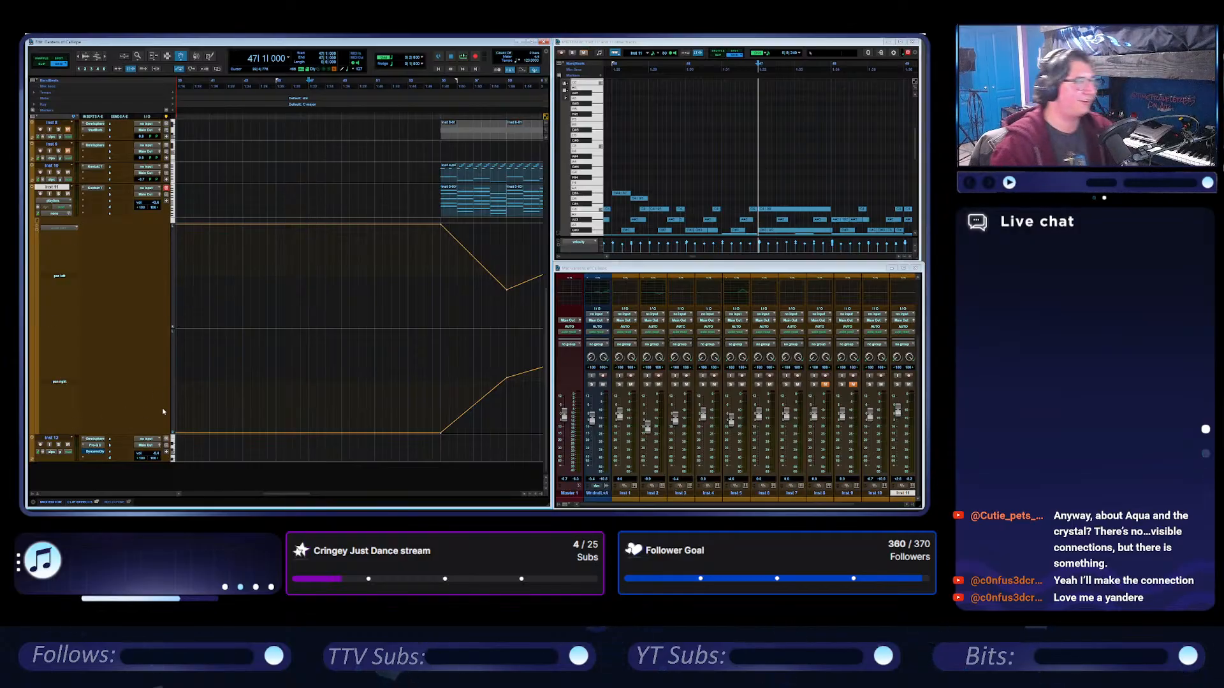
scroll(306, 411, "up", 5)
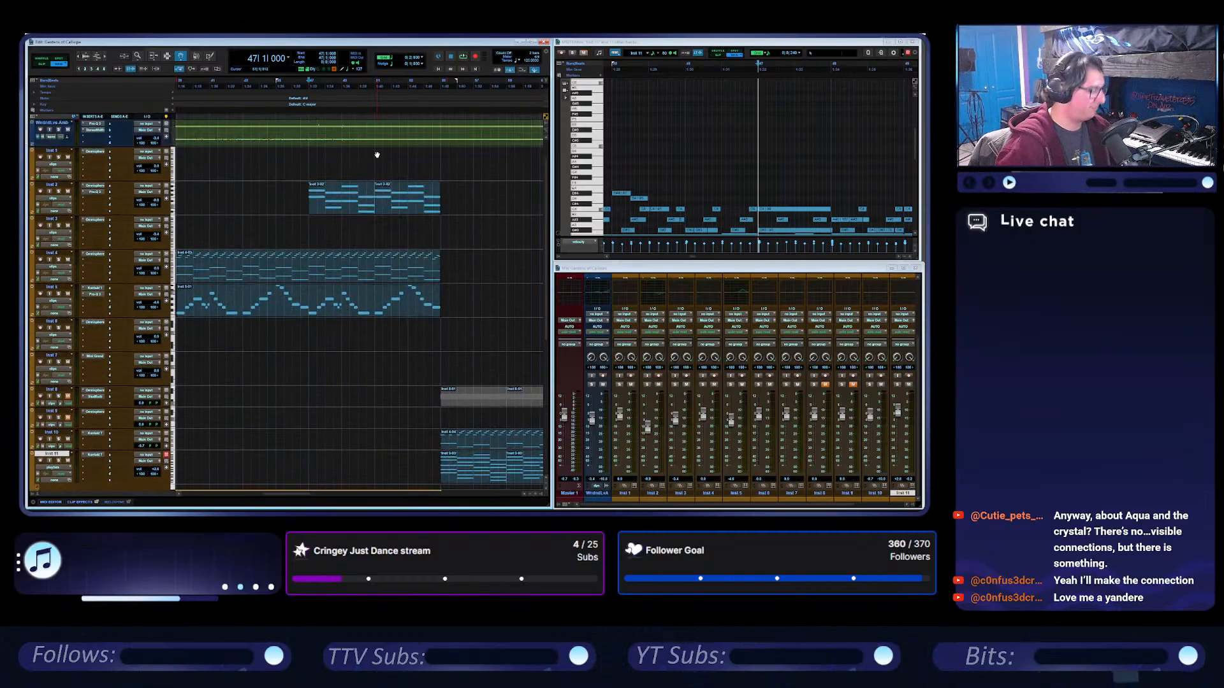
left_click(462, 56)
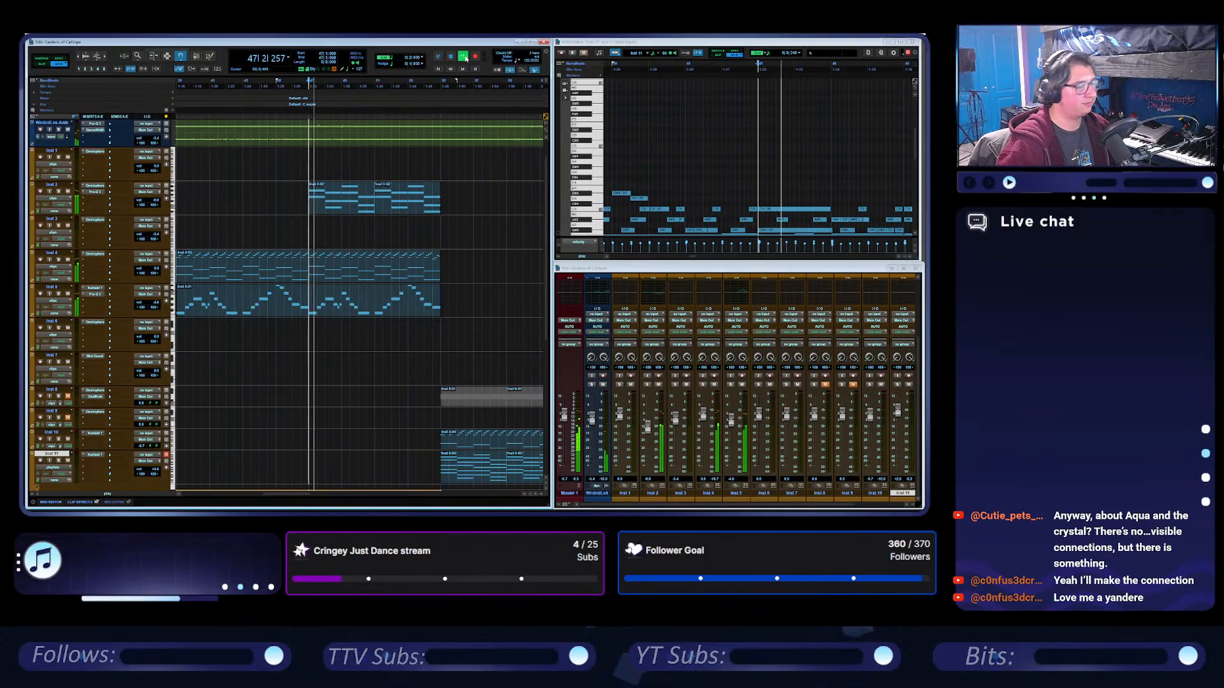
scroll(416, 329, "down", 5)
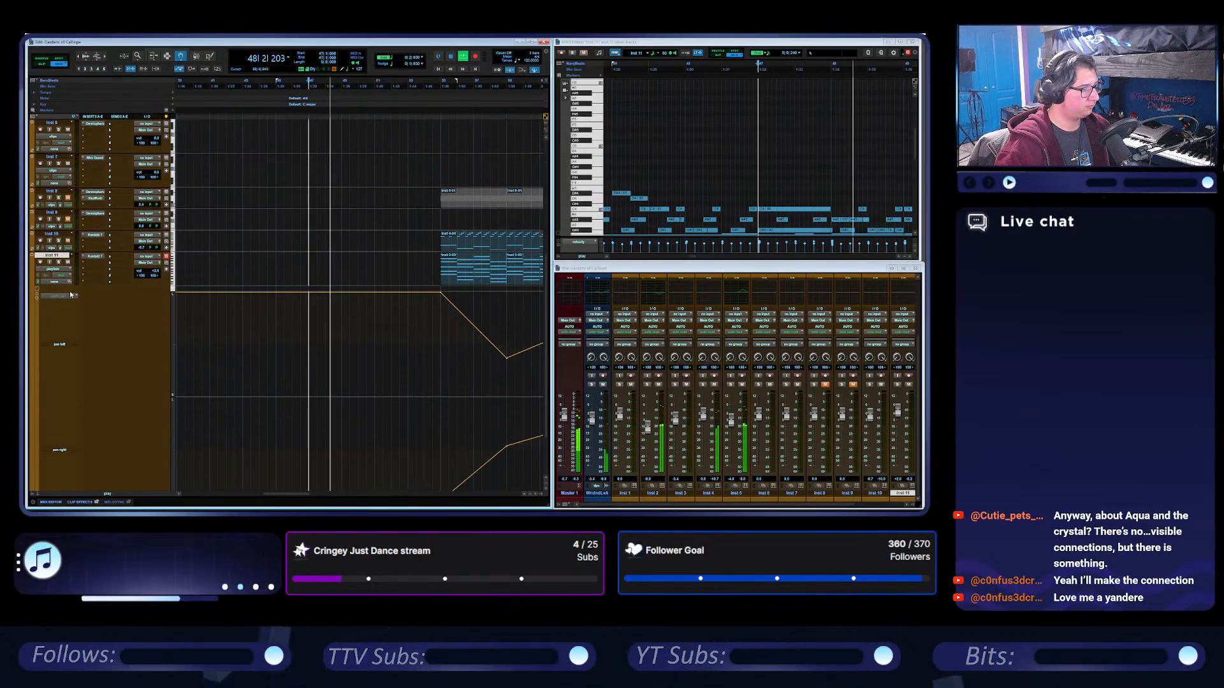
scroll(262, 298, "down", 2)
scroll(296, 298, "right", 4)
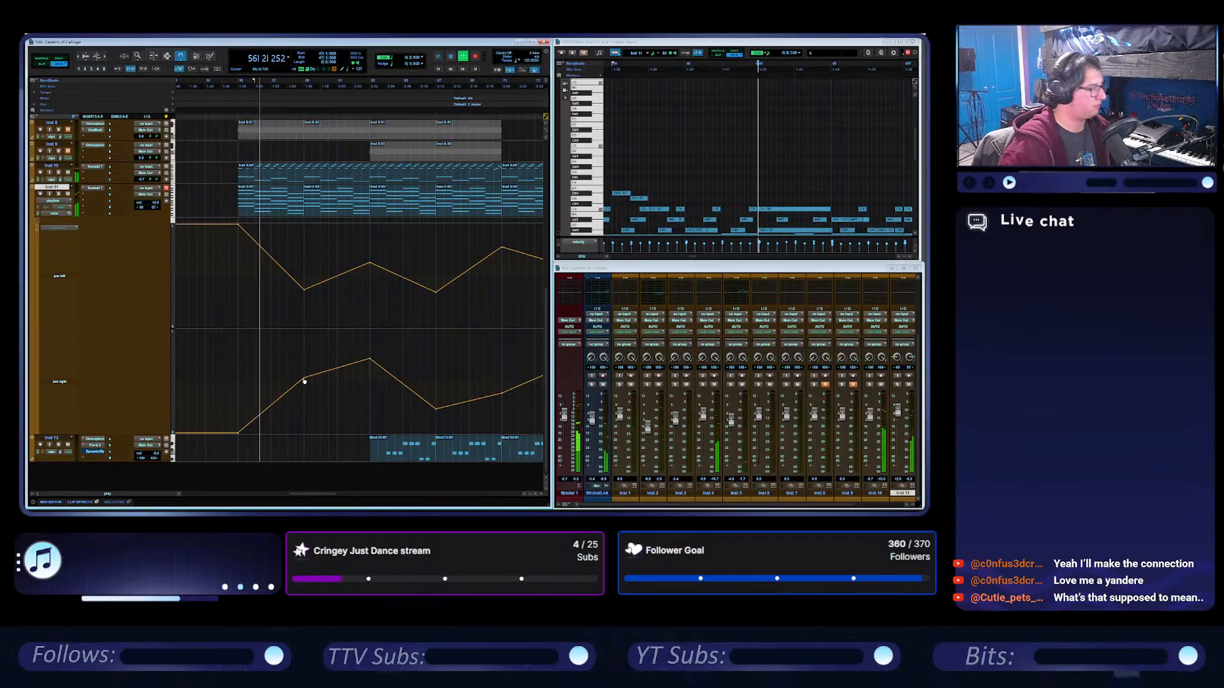
left_click_drag(304, 379, 308, 395)
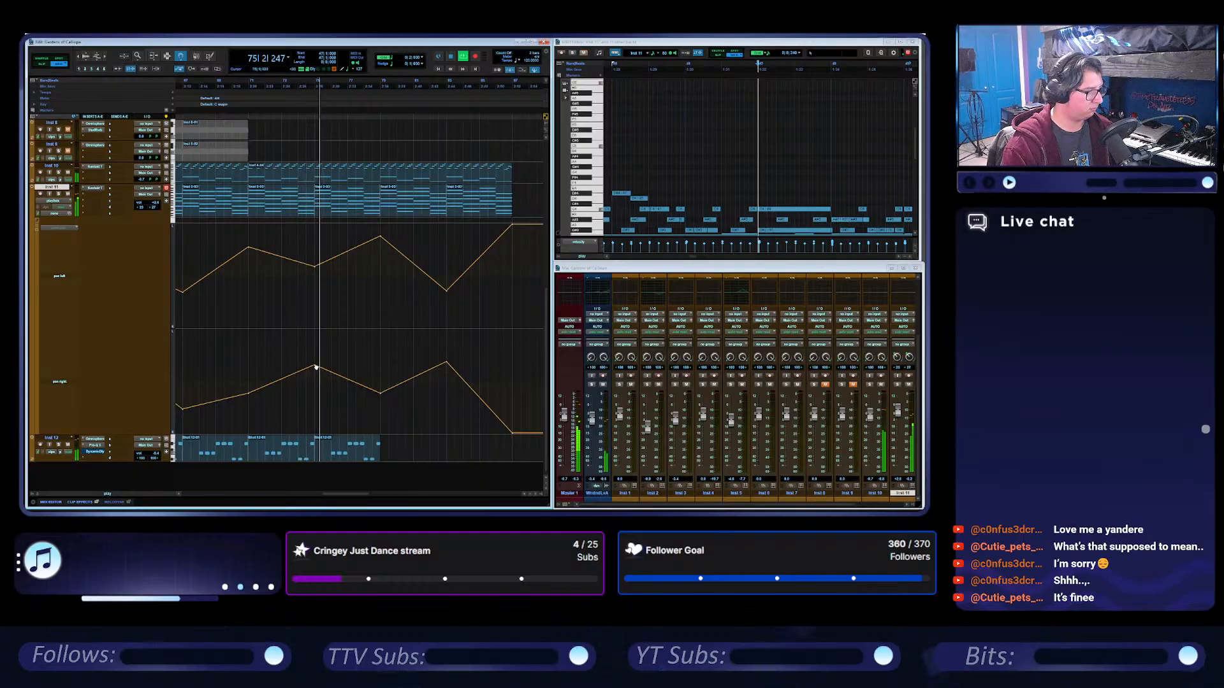
left_click_drag(381, 395, 454, 389)
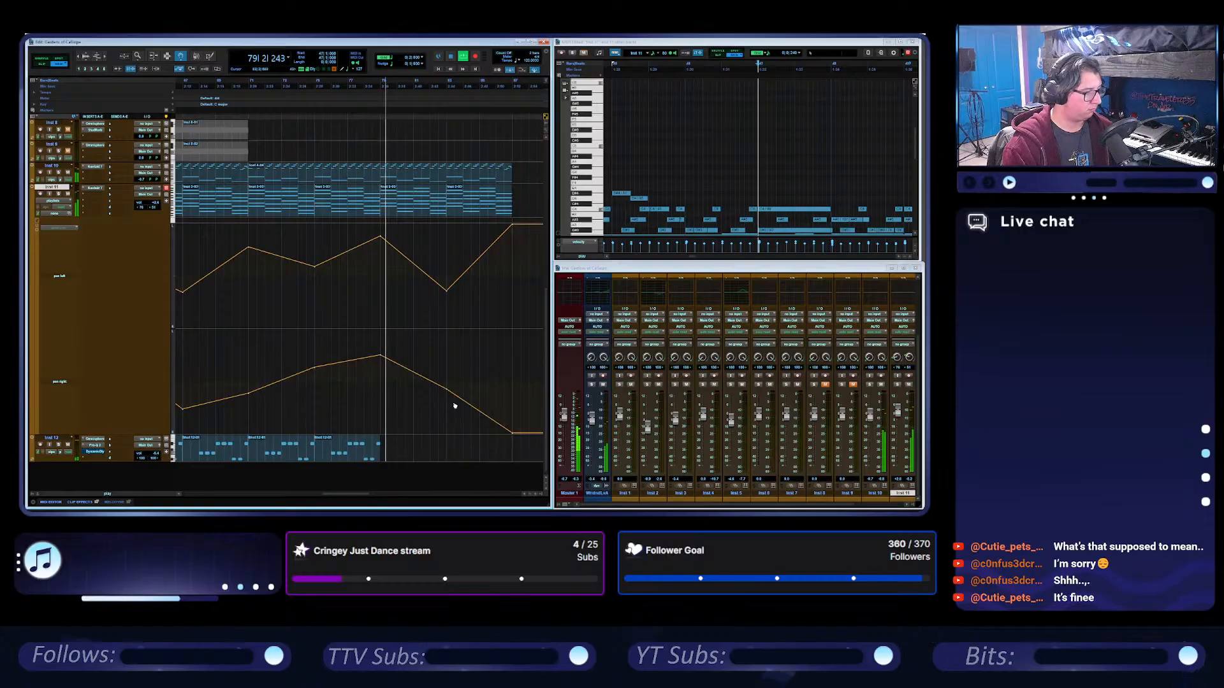
Duplicate the last Inst 12 clip twice so the bass runs to bar 87, and stop playback.
left_click(338, 460)
key("ctrl+d")
key("ctrl+d")
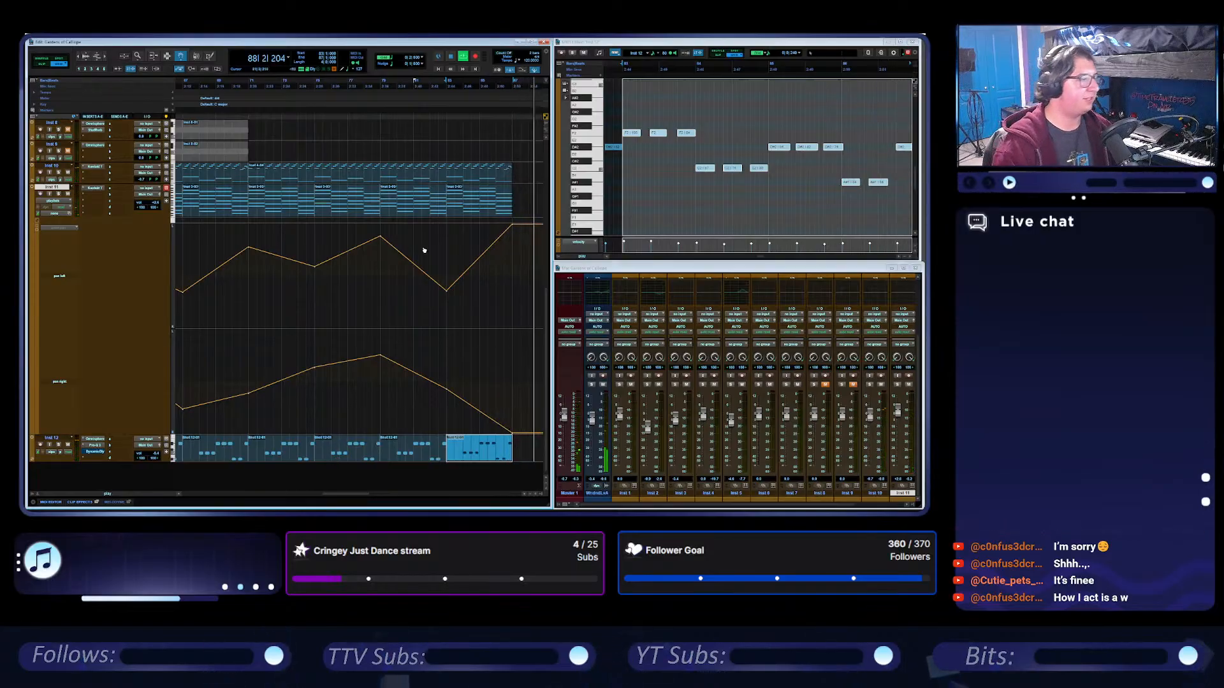
key("space")
key("r")
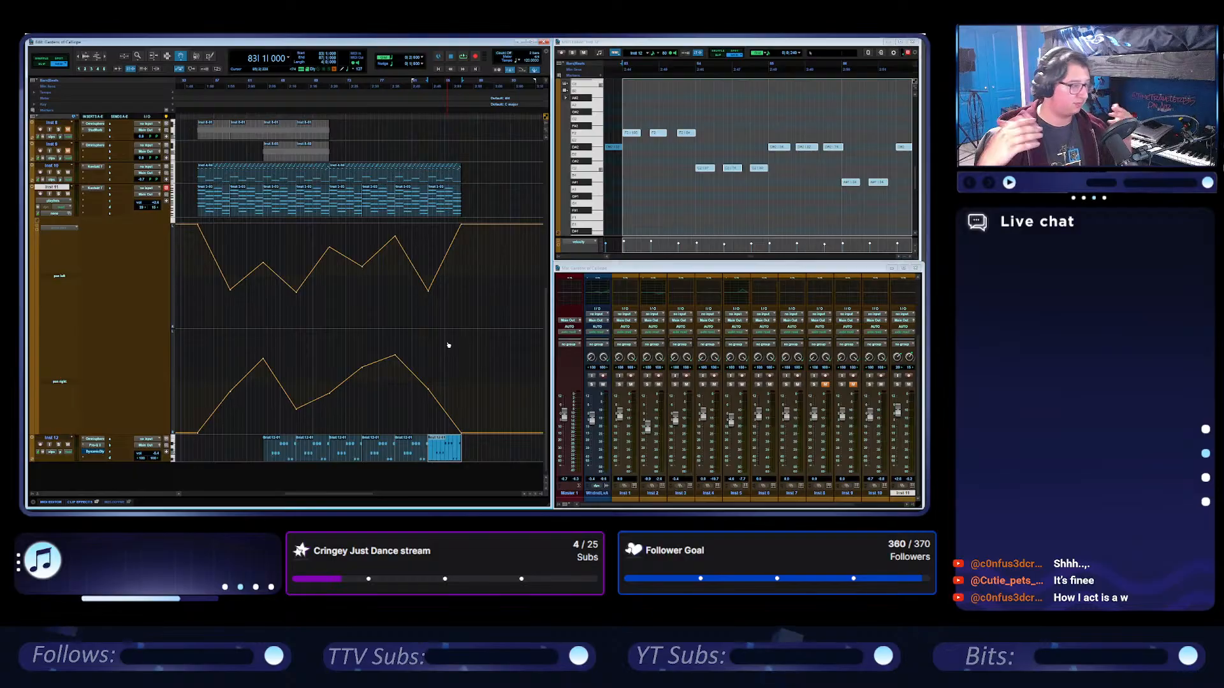
Collapse Inst 11's pan automation lane, clear the clip selection and turn off the grid.
left_click(39, 223)
left_click(341, 202)
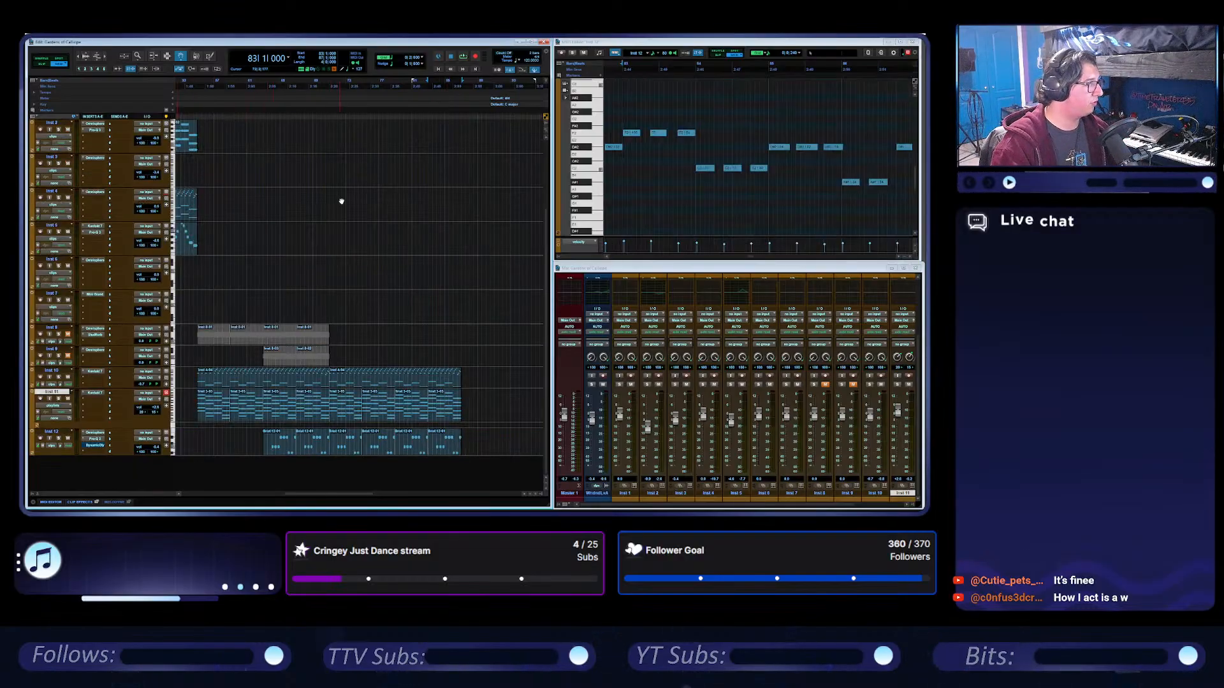
left_click(386, 58)
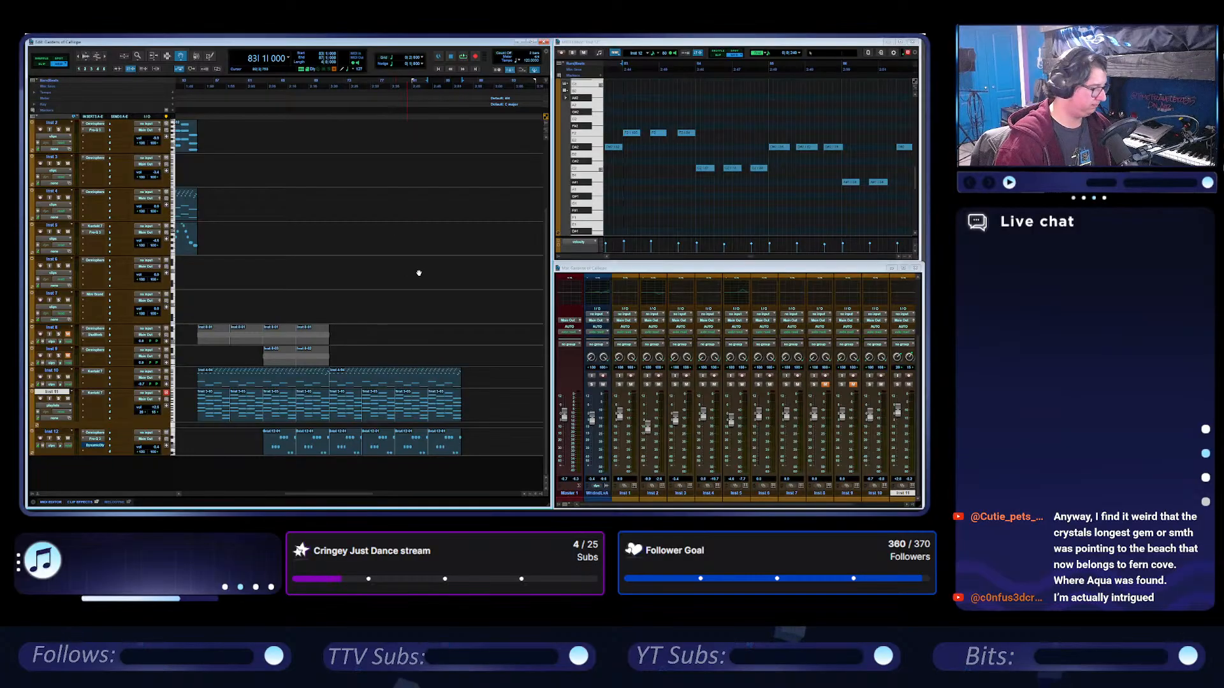
Play the arrangement from bar 53 to review the transition into the new section.
scroll(419, 273, "left", 5)
left_click(433, 83)
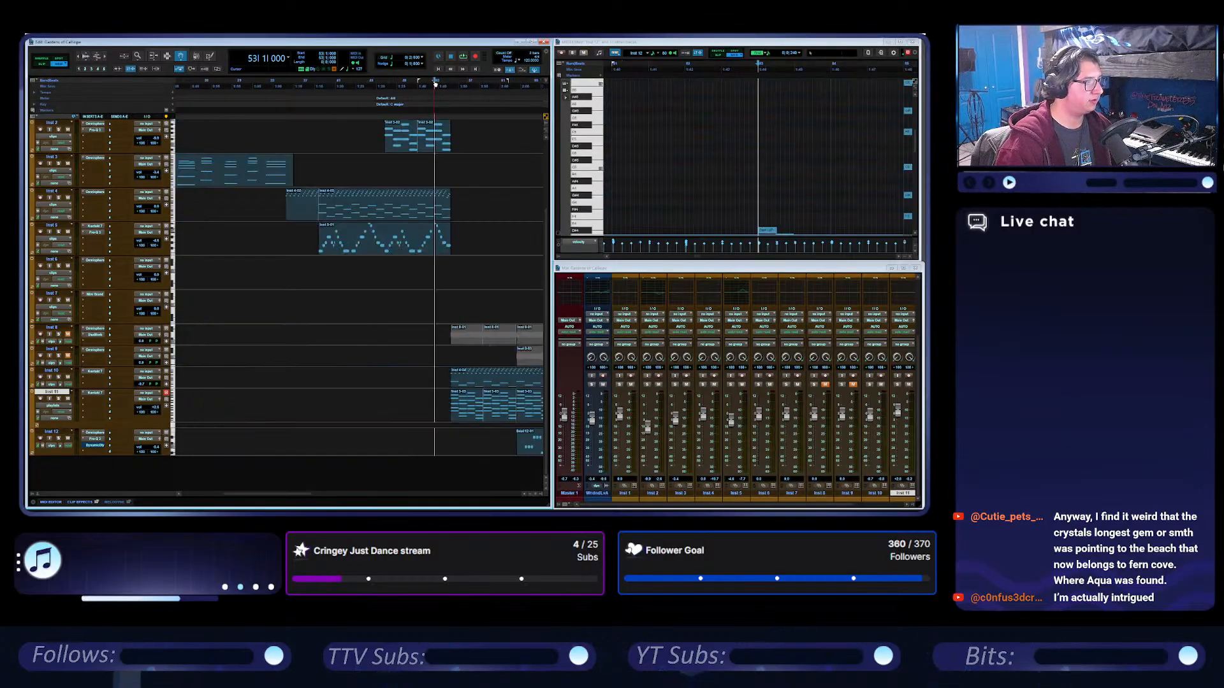
scroll(440, 194, "right", 3)
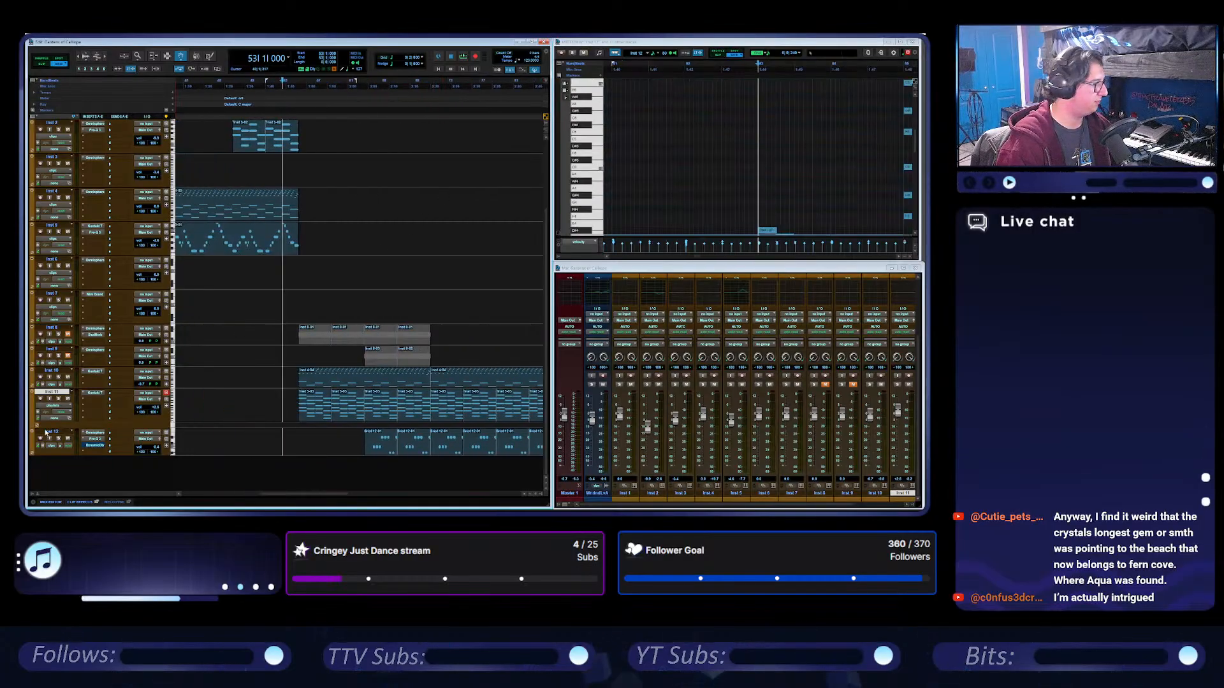
key("space")
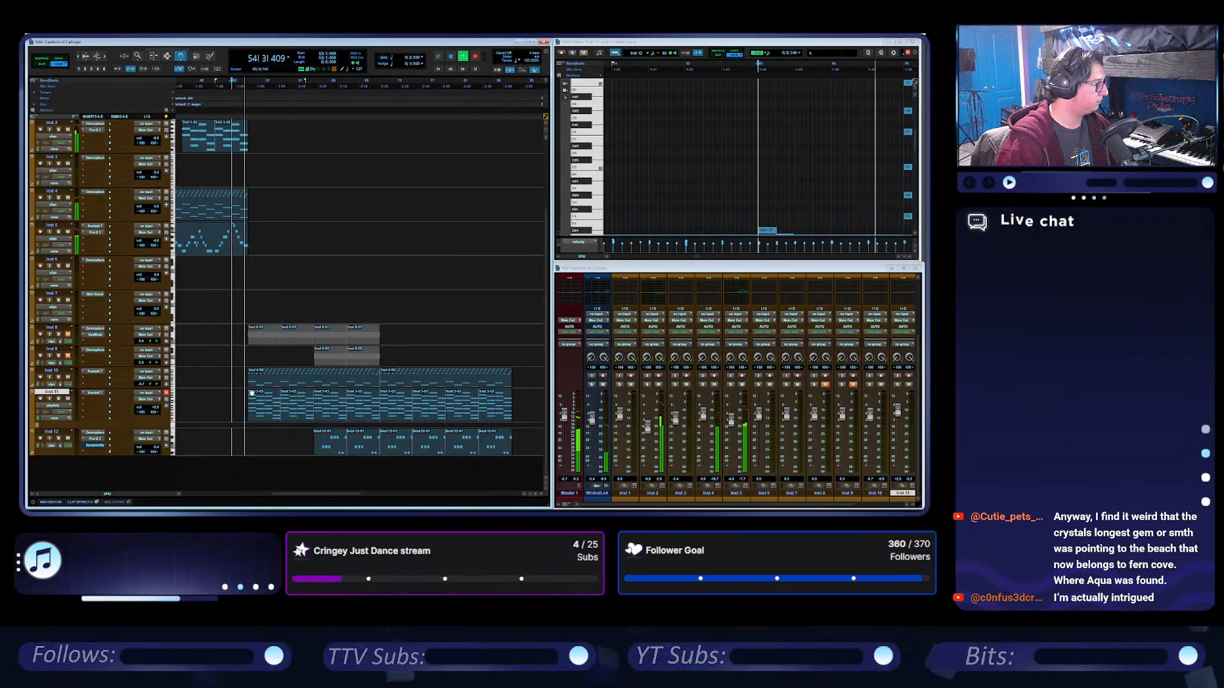
left_click(32, 425)
left_click(29, 424)
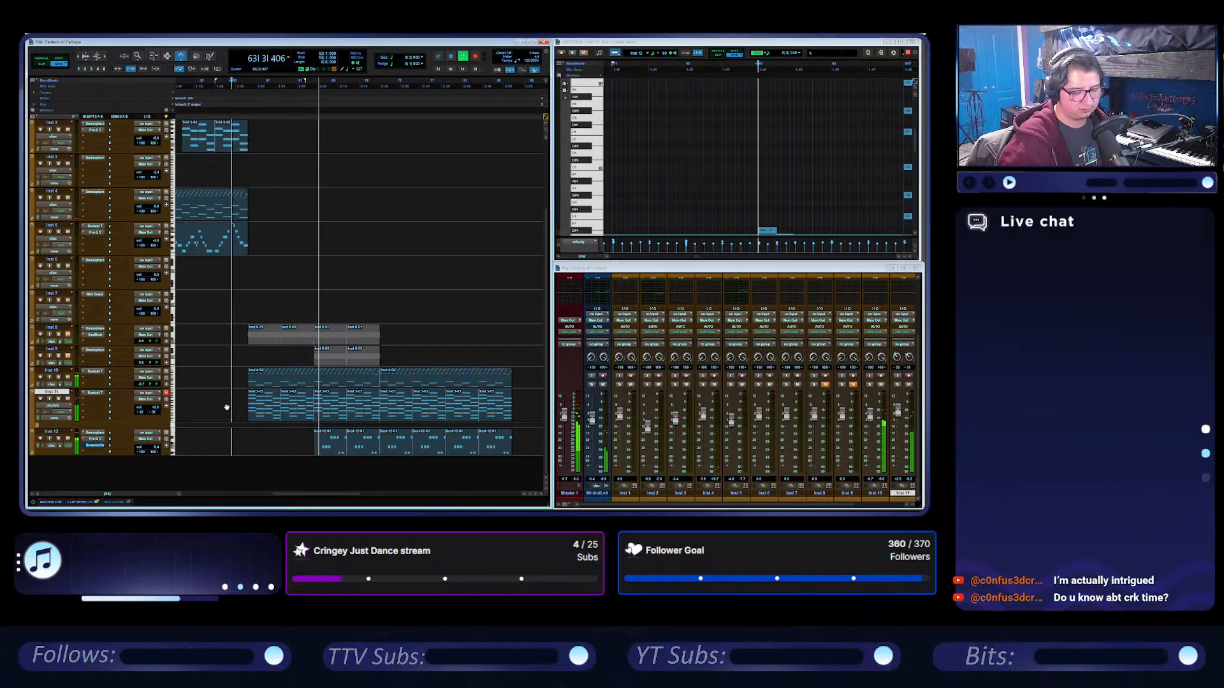
Create a new instrument track below Inst 12 and insert the stereo Omnisphere instrument on it.
double_click(87, 467)
left_click(92, 460)
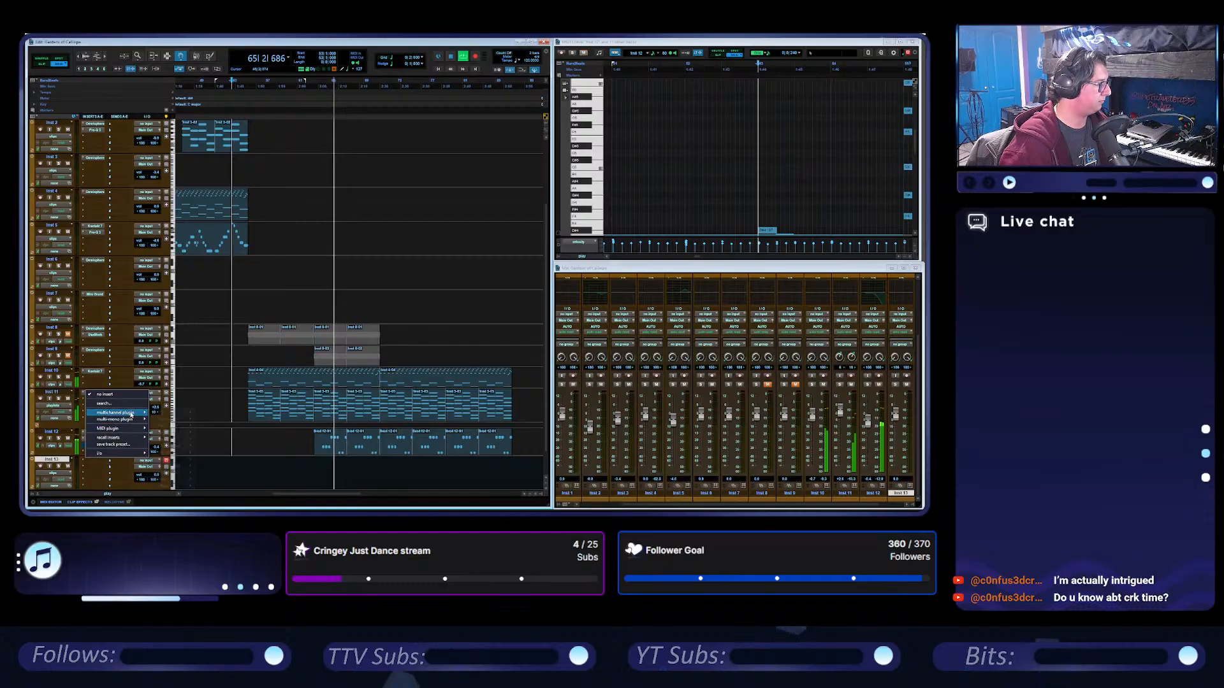
mouse_move(116, 413)
mouse_move(176, 472)
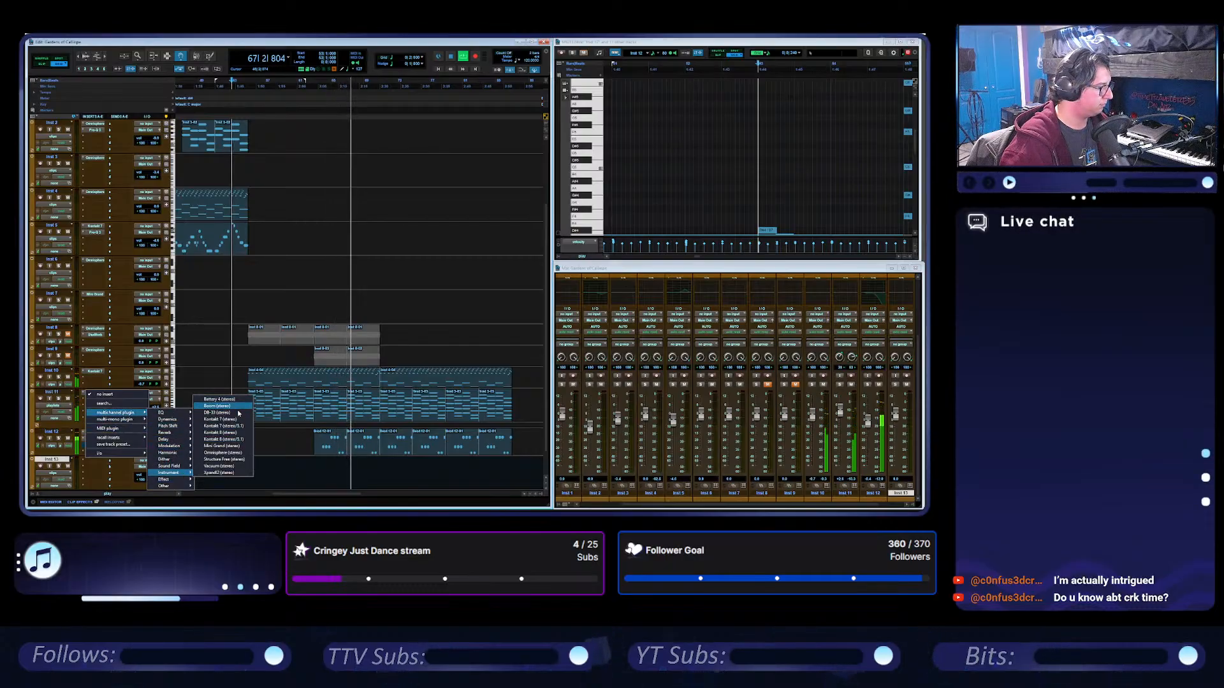
left_click(237, 454)
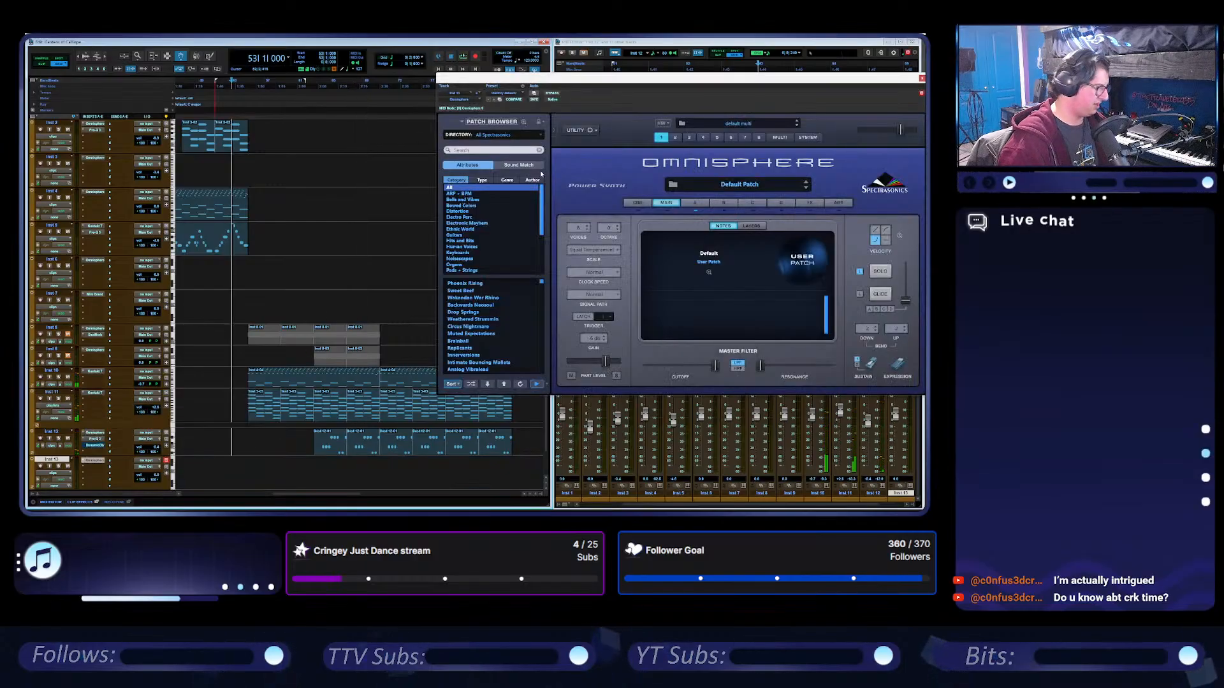
Open another song's session from the recently opened sessions.
left_click(32, 34)
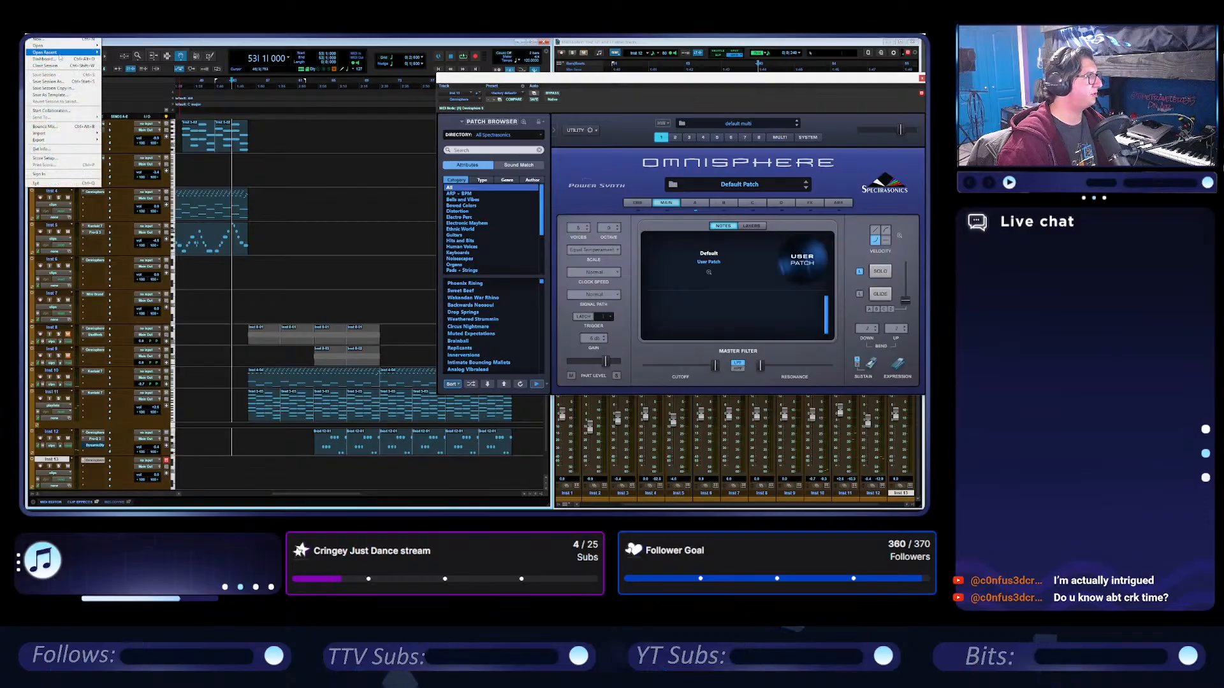
mouse_move(59, 57)
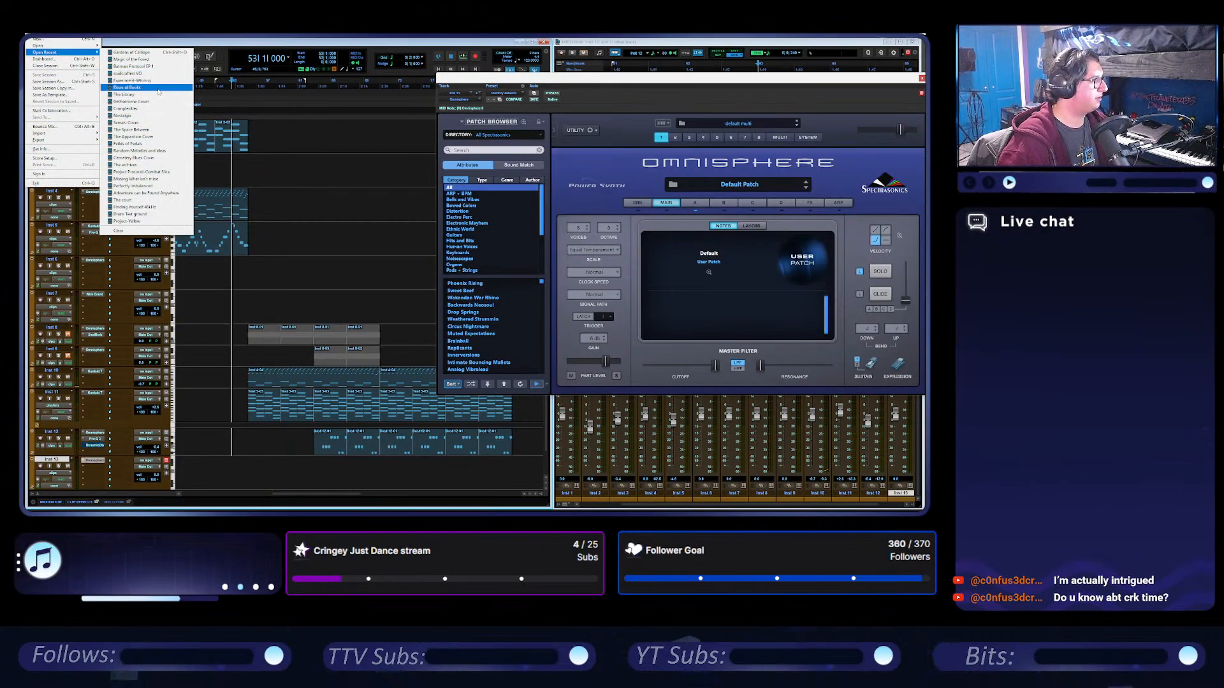
left_click(159, 88)
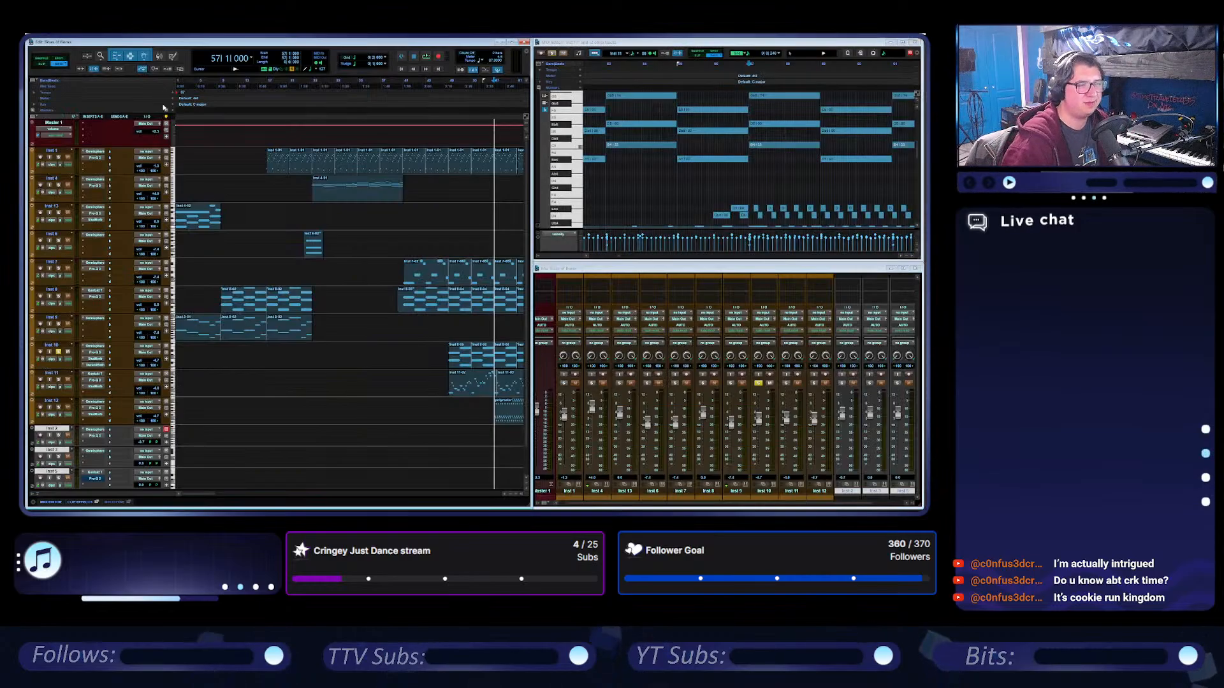
Play the opened session from bar 57, stop, and place the playback cursor at bar 35.
left_click(426, 57)
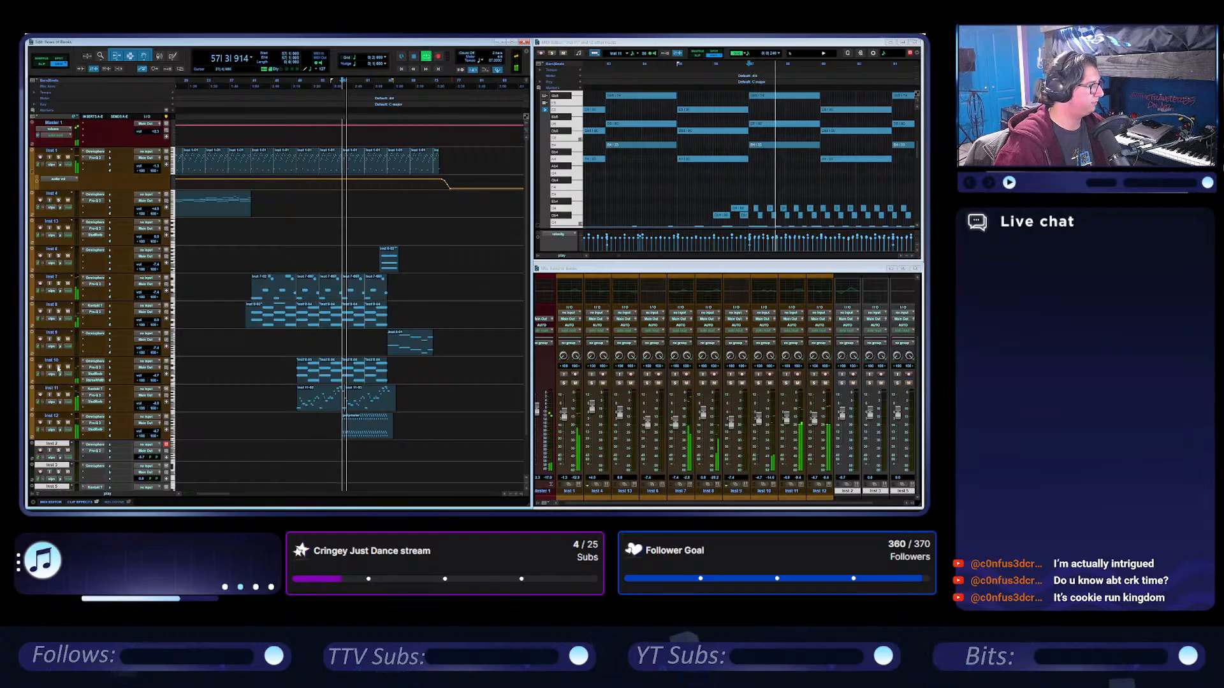
key("t")
key("space")
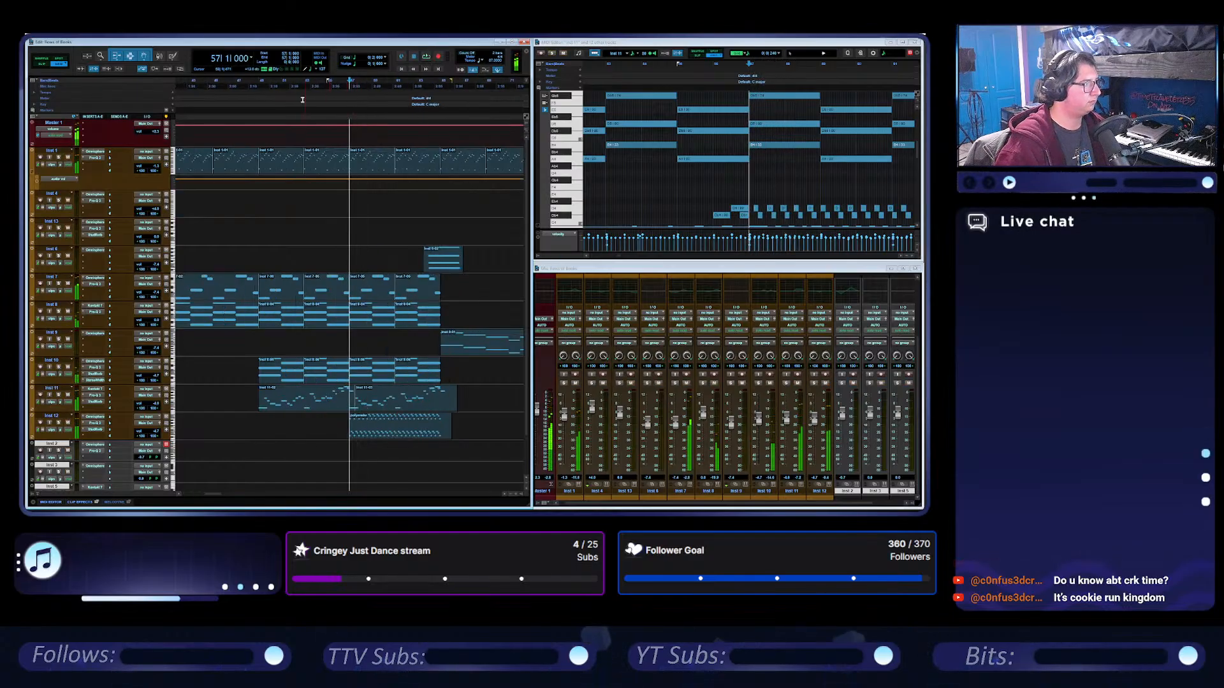
scroll(299, 102, "left", 6)
left_click(253, 84)
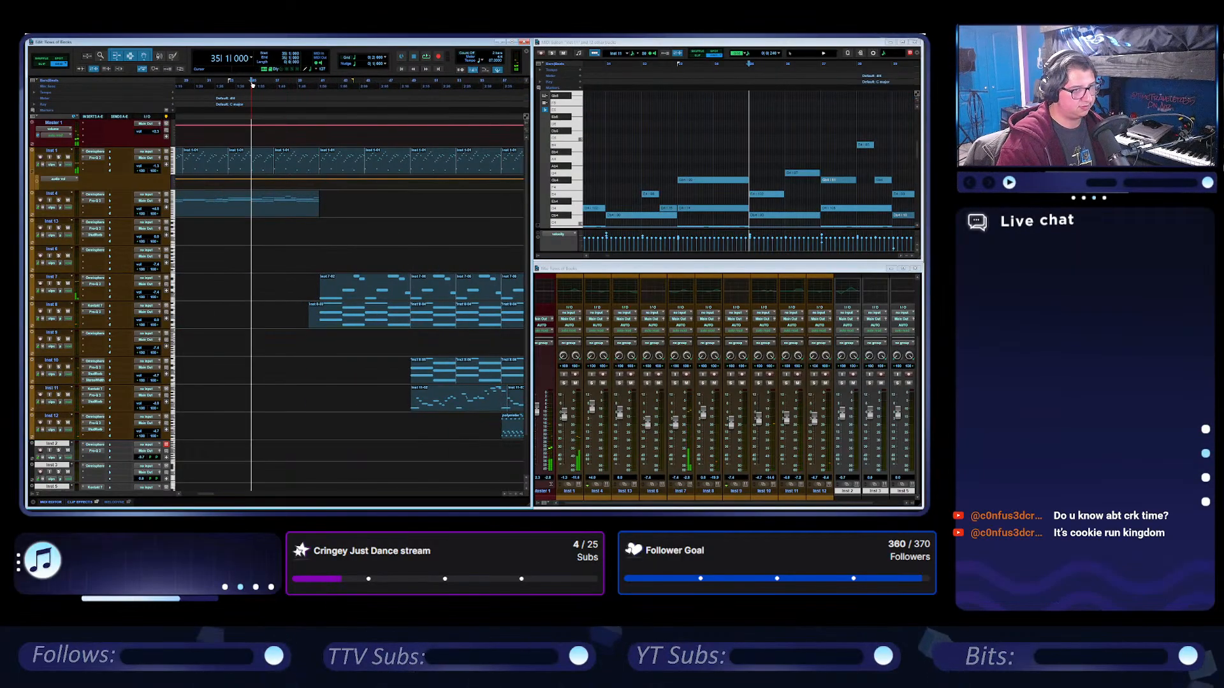
Play the session from bar 35, solo the Inst 7 track, and inspect the patch loaded in its Omnisphere.
key("space")
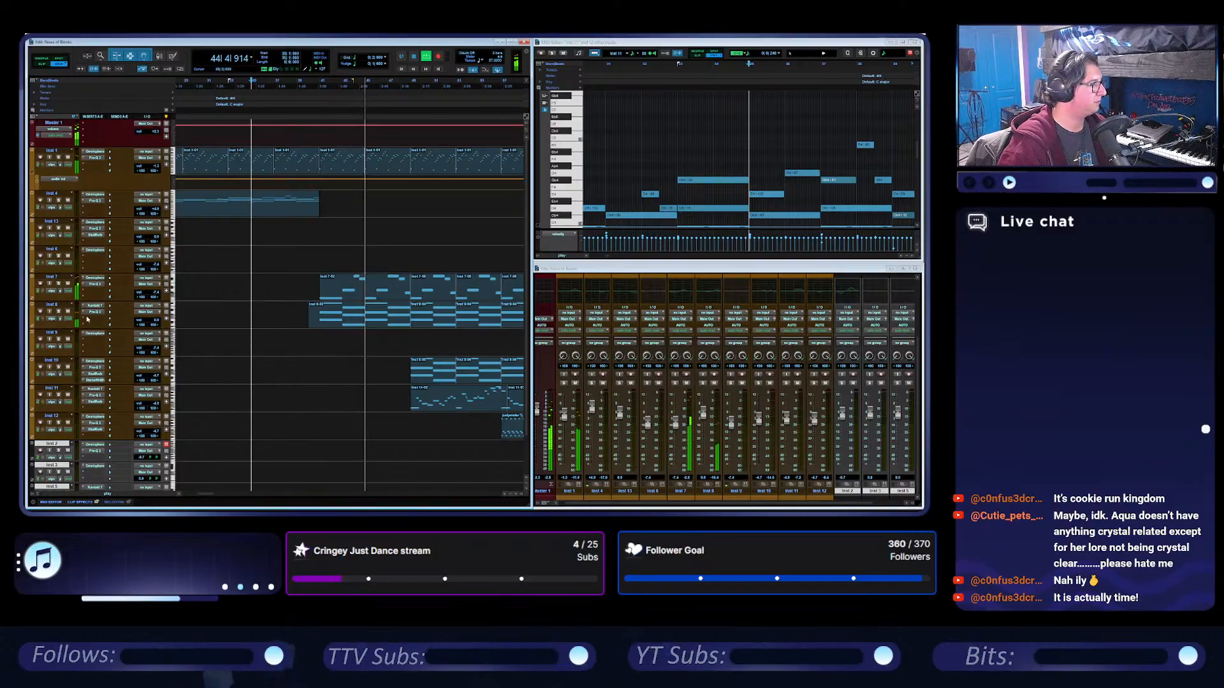
left_click(59, 283)
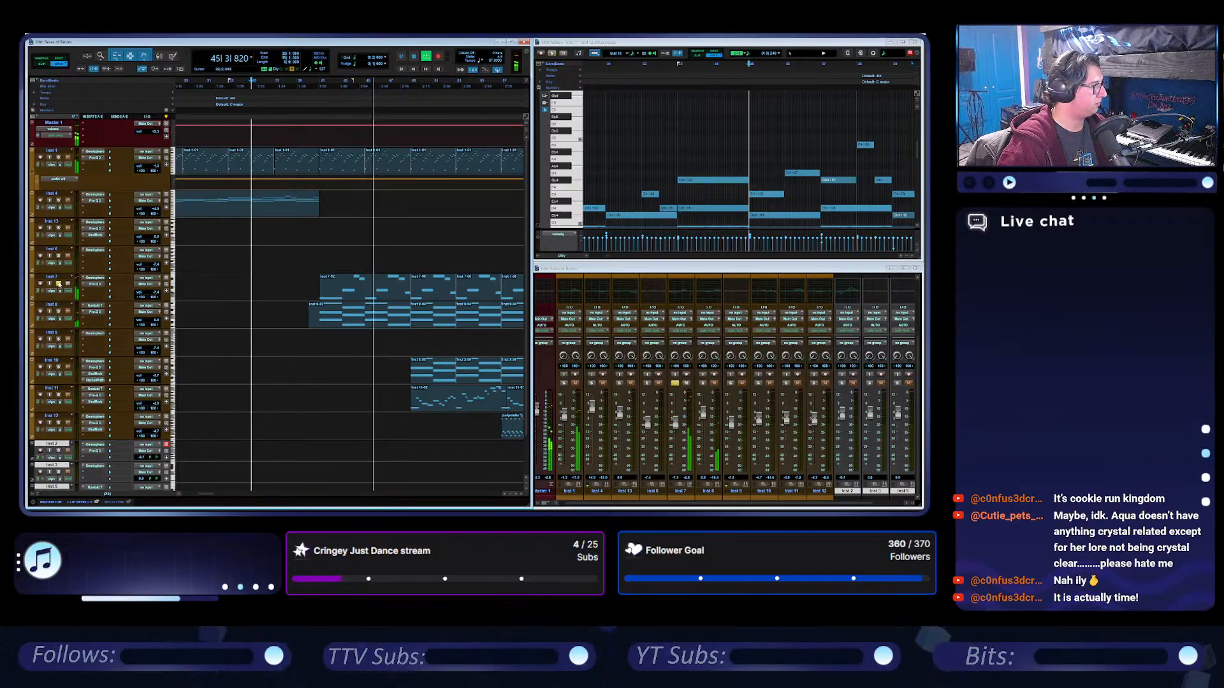
scroll(291, 273, "right", 3)
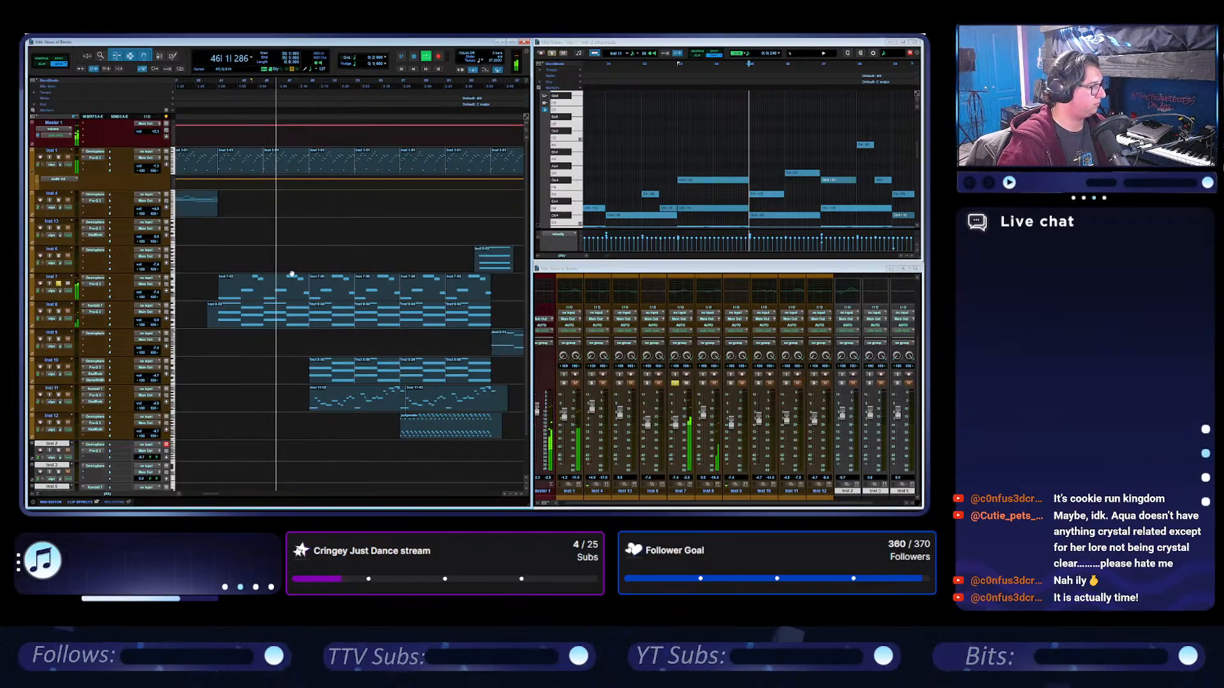
left_click(91, 280)
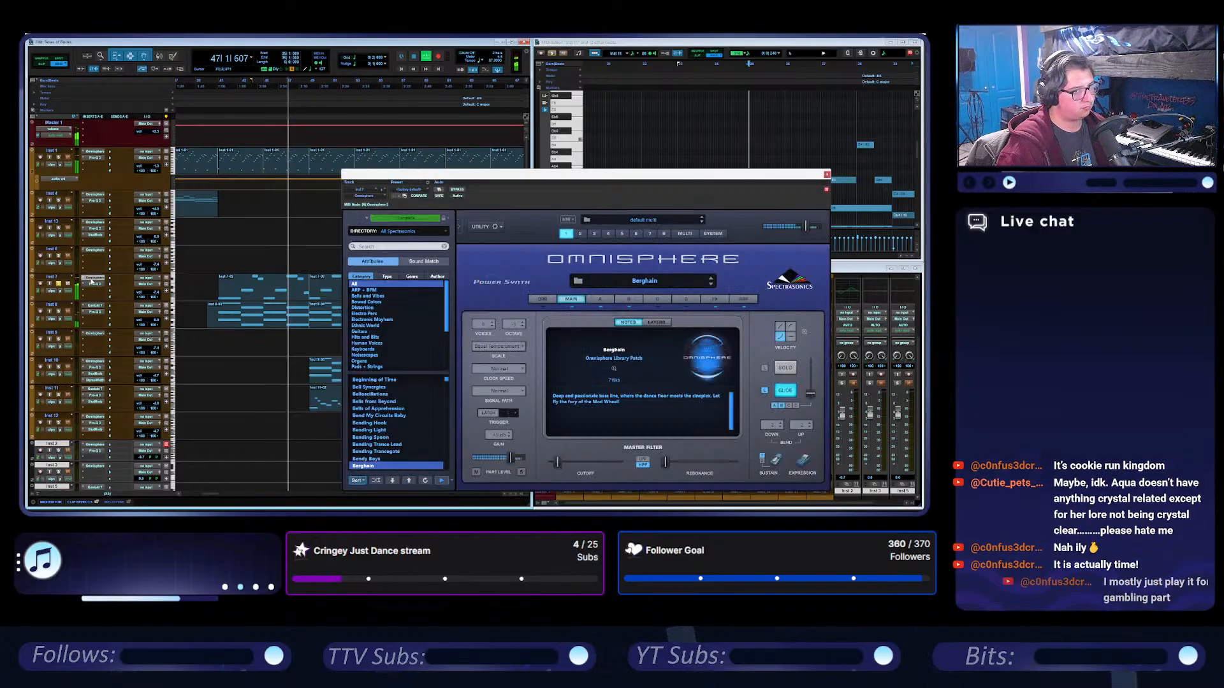
left_click_drag(699, 178, 669, 135)
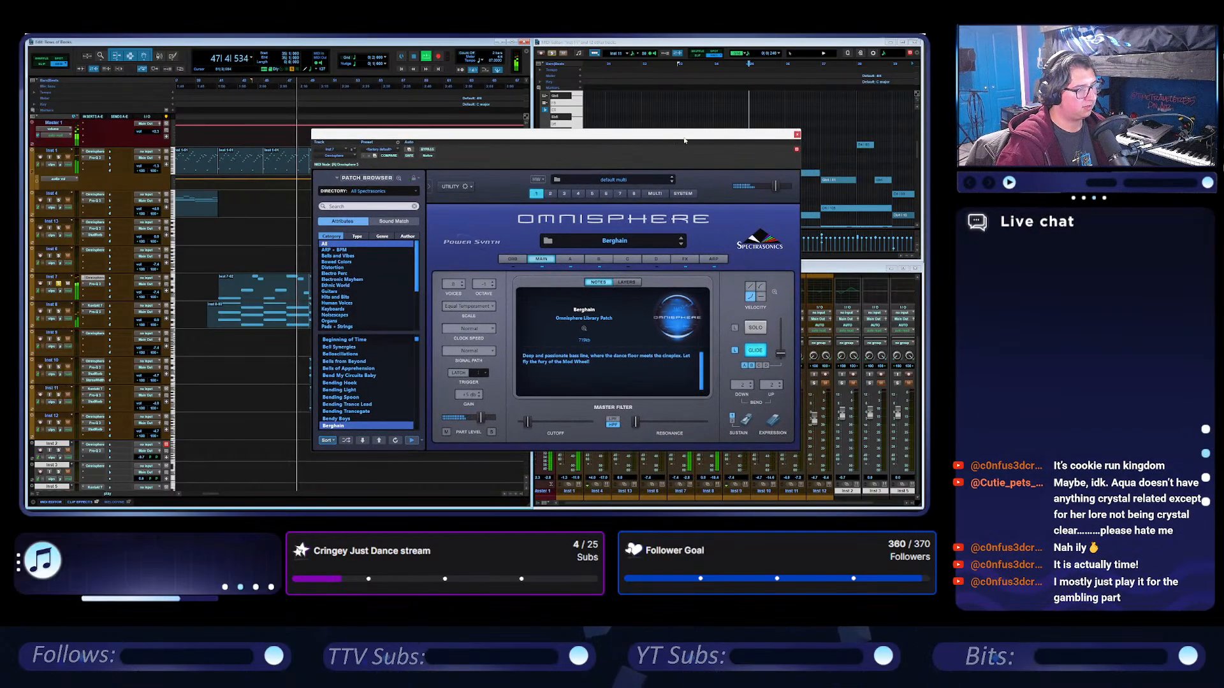
left_click(797, 134)
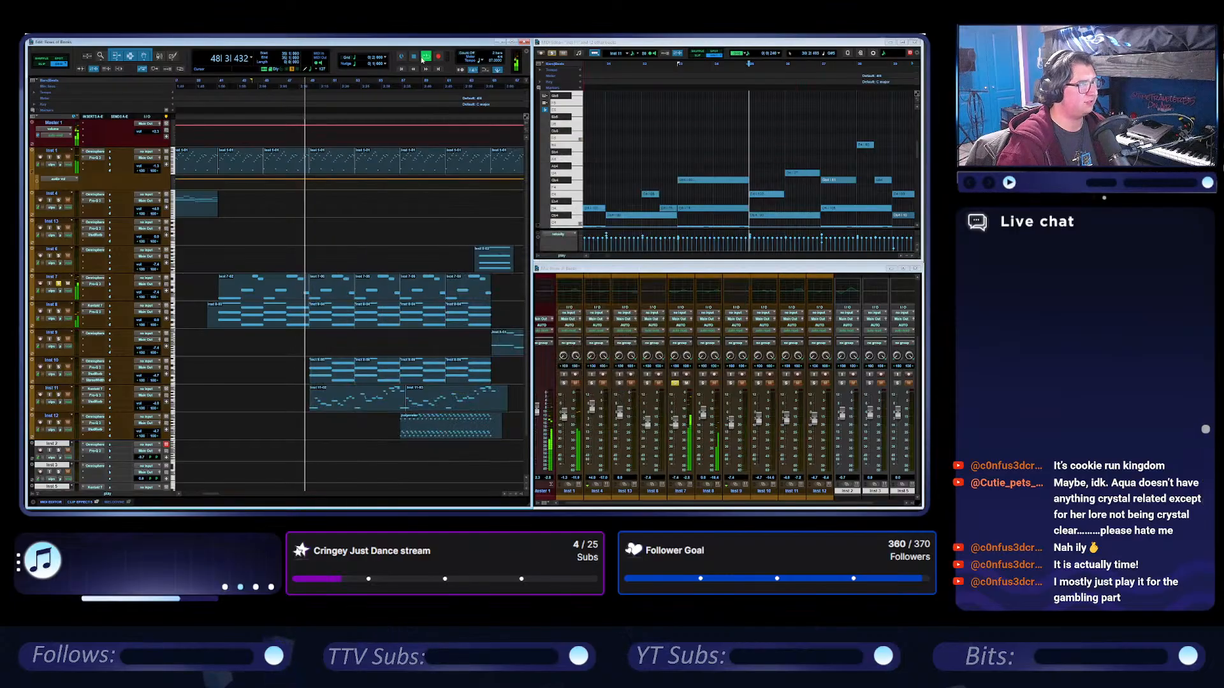
Solo the Inst 10 track during playback and inspect which Omnisphere patch it uses.
left_click(59, 368)
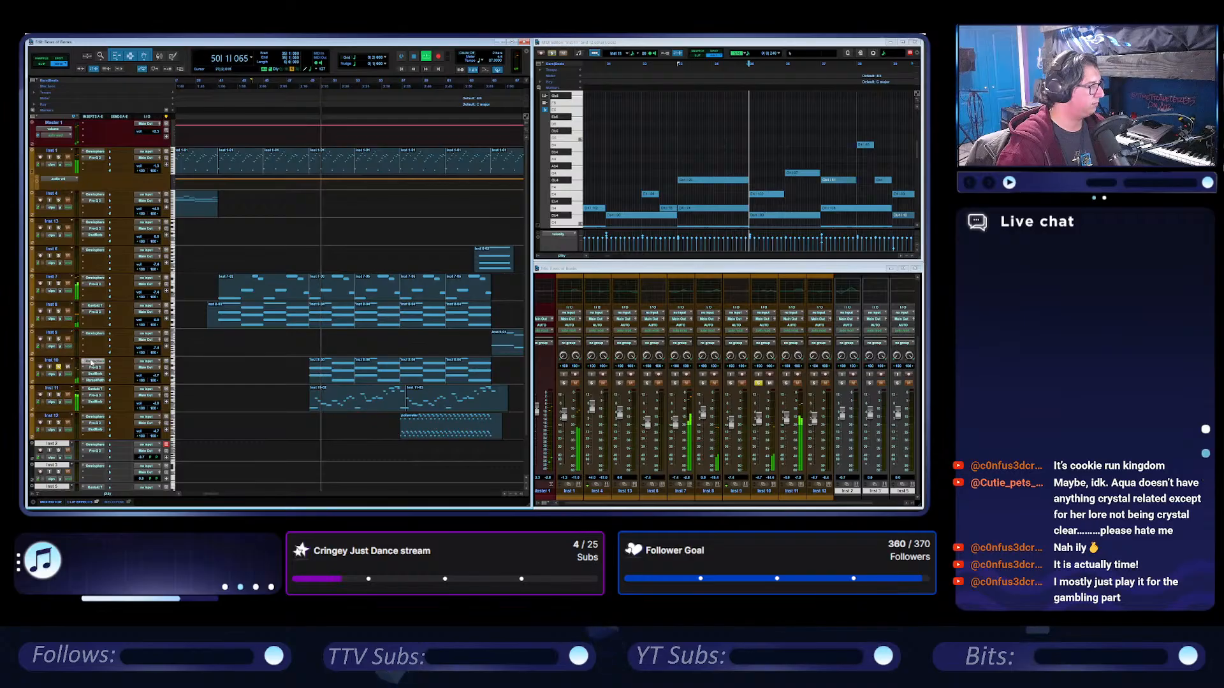
left_click(95, 361)
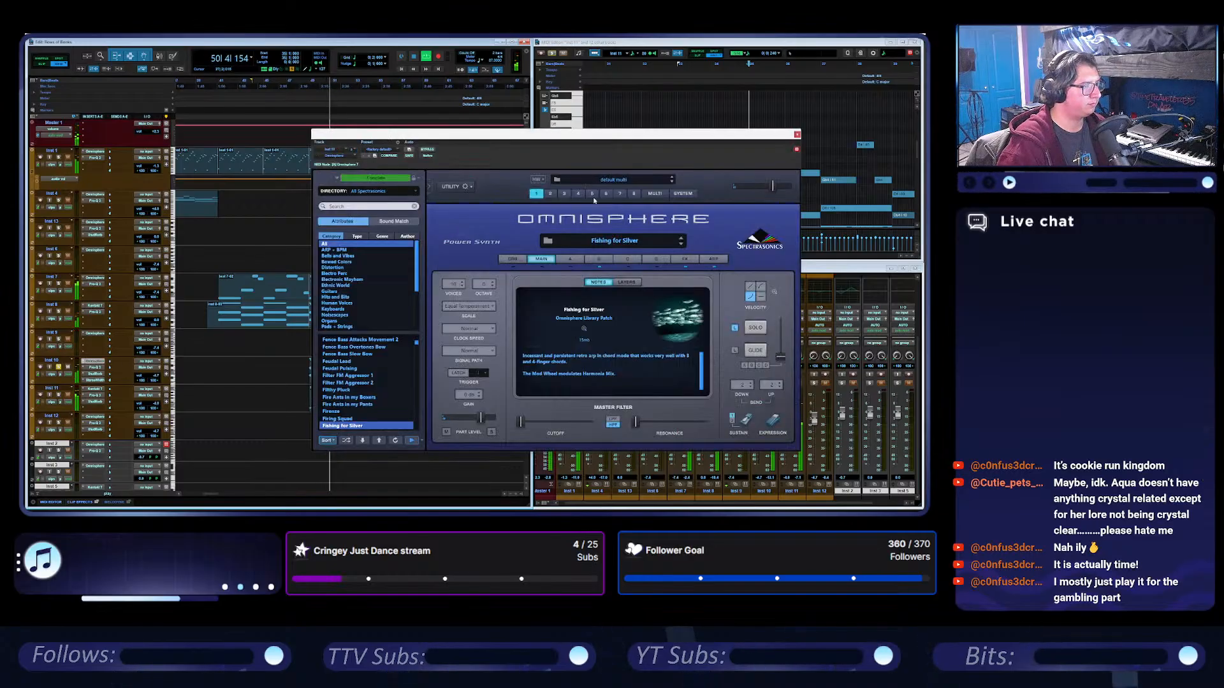
left_click(797, 134)
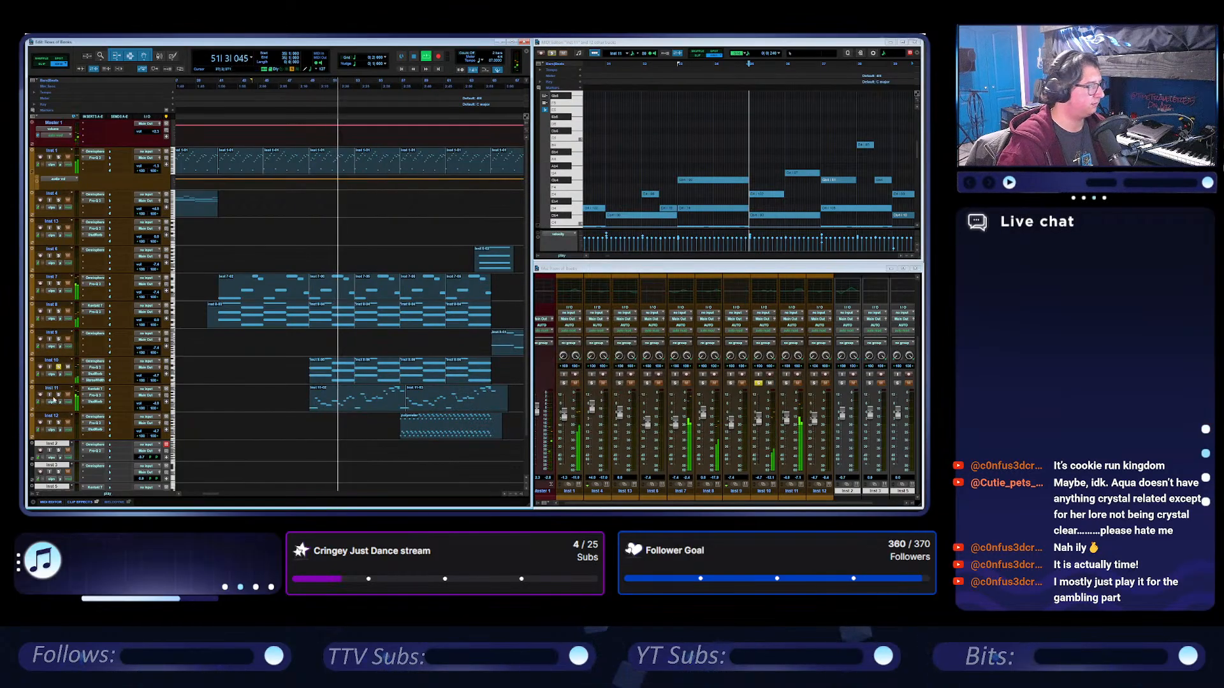
left_click(58, 368)
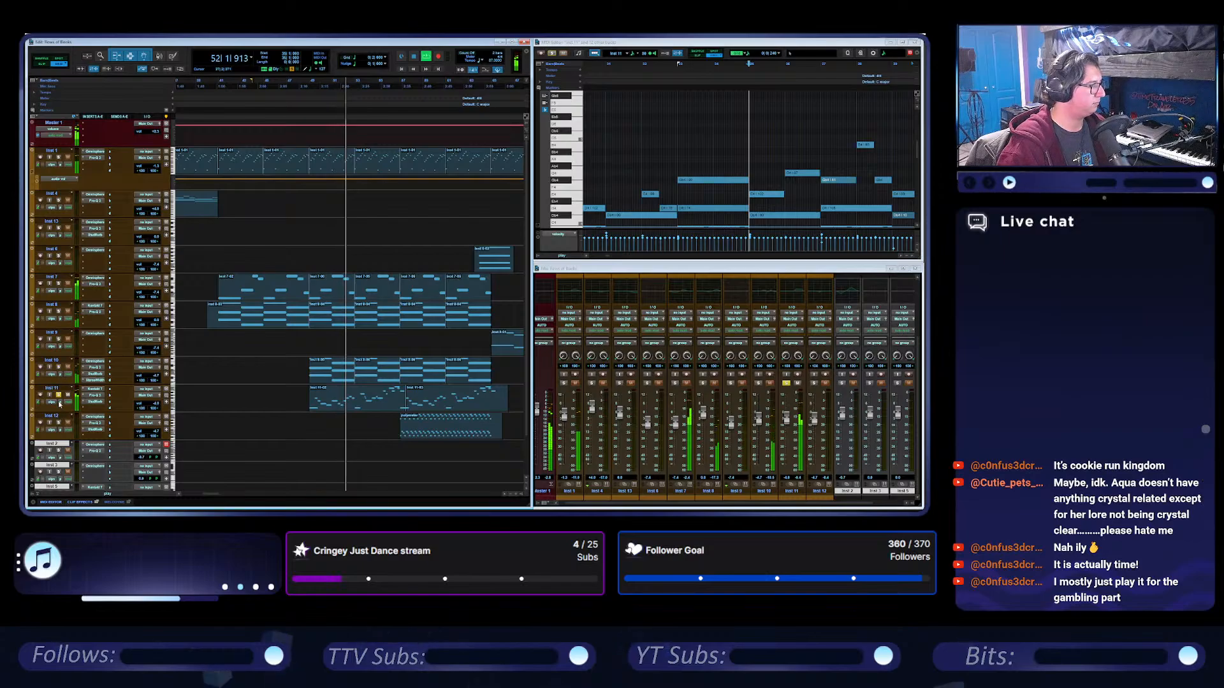
Shift the high boost in Inst 11's Pro-Q 3 to a higher frequency, and briefly solo the Inst 1 track.
left_click(100, 396)
left_click(99, 396)
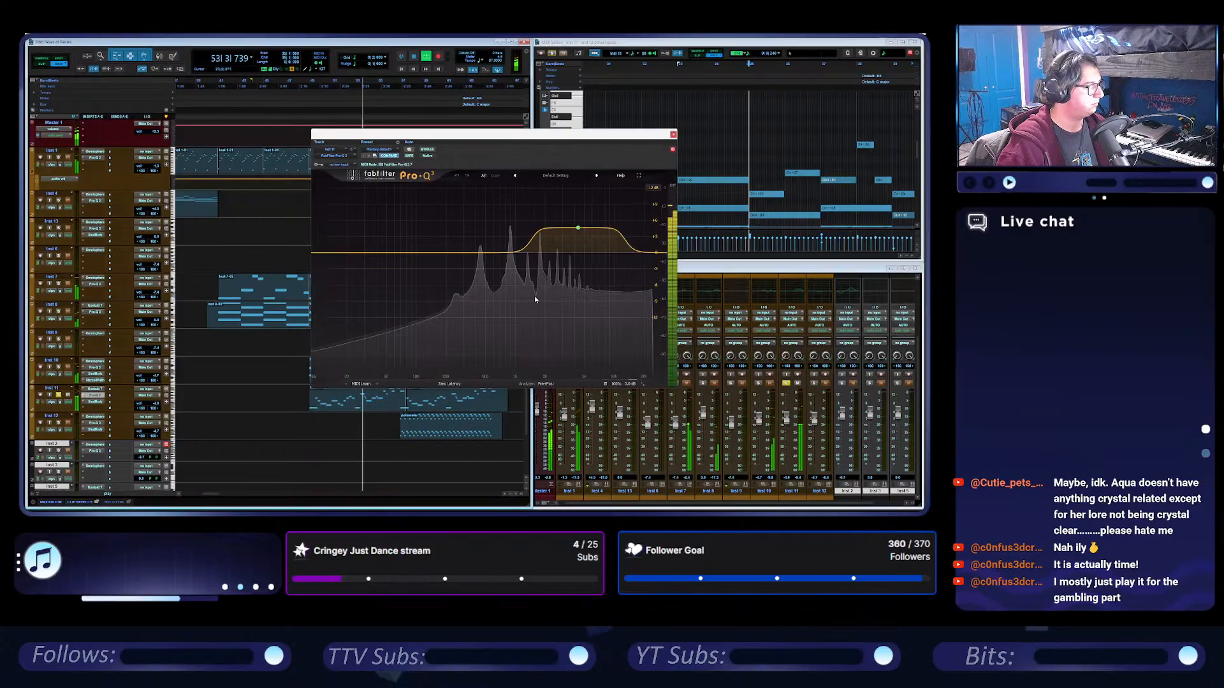
left_click_drag(575, 228, 599, 225)
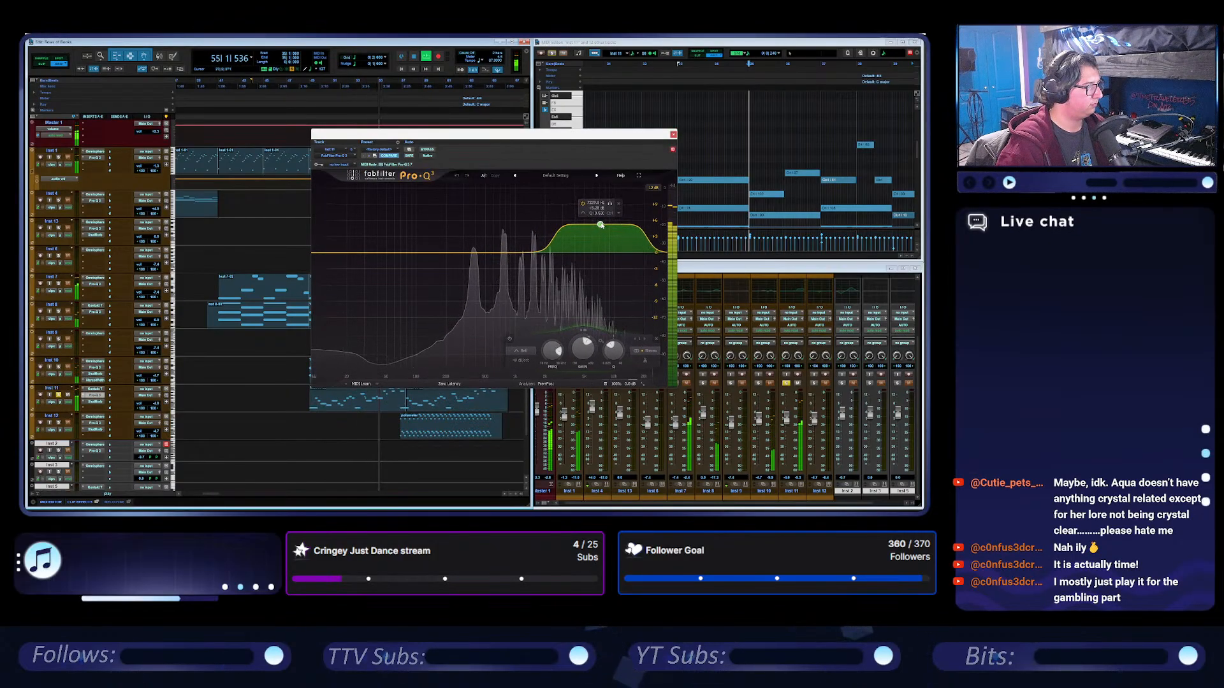
scroll(600, 224, "up", 4)
left_click_drag(615, 345, 607, 342)
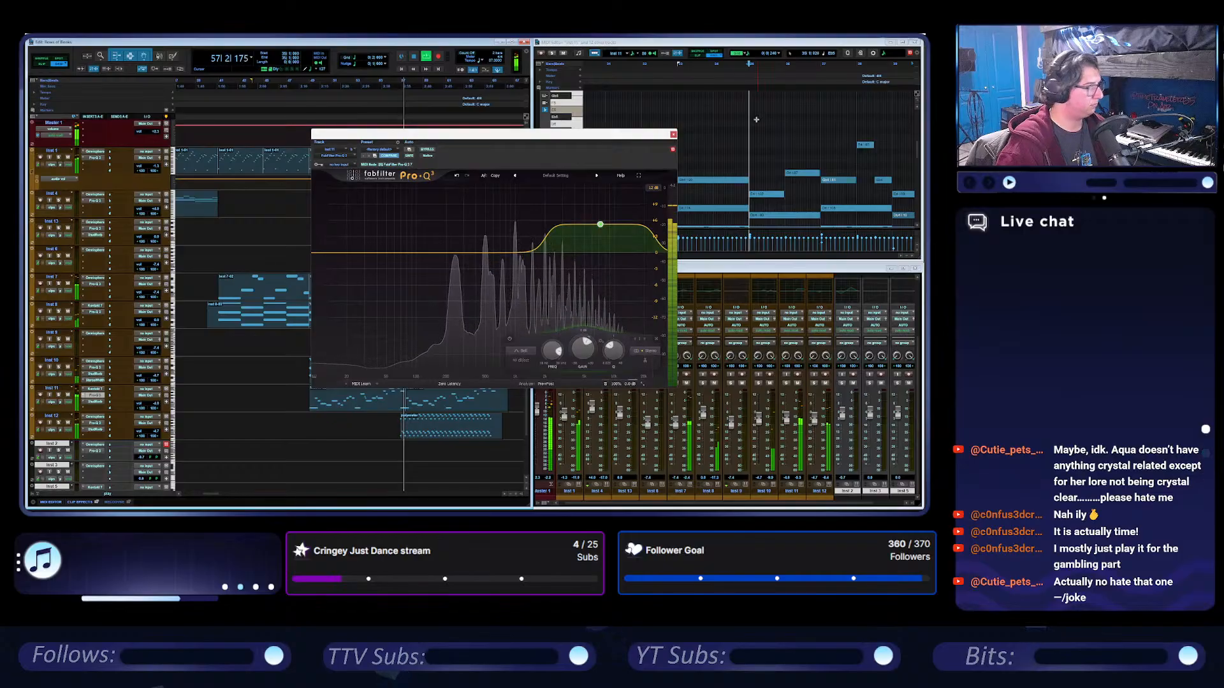
left_click(673, 133)
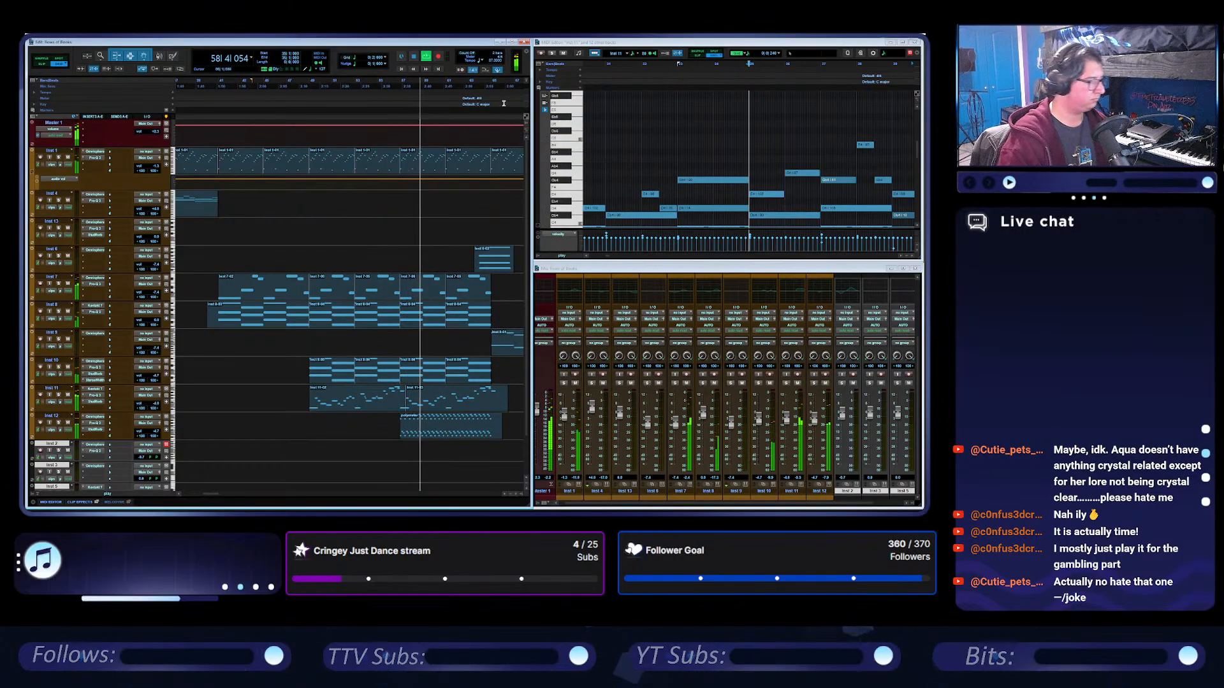
left_click(58, 158)
left_click(59, 158)
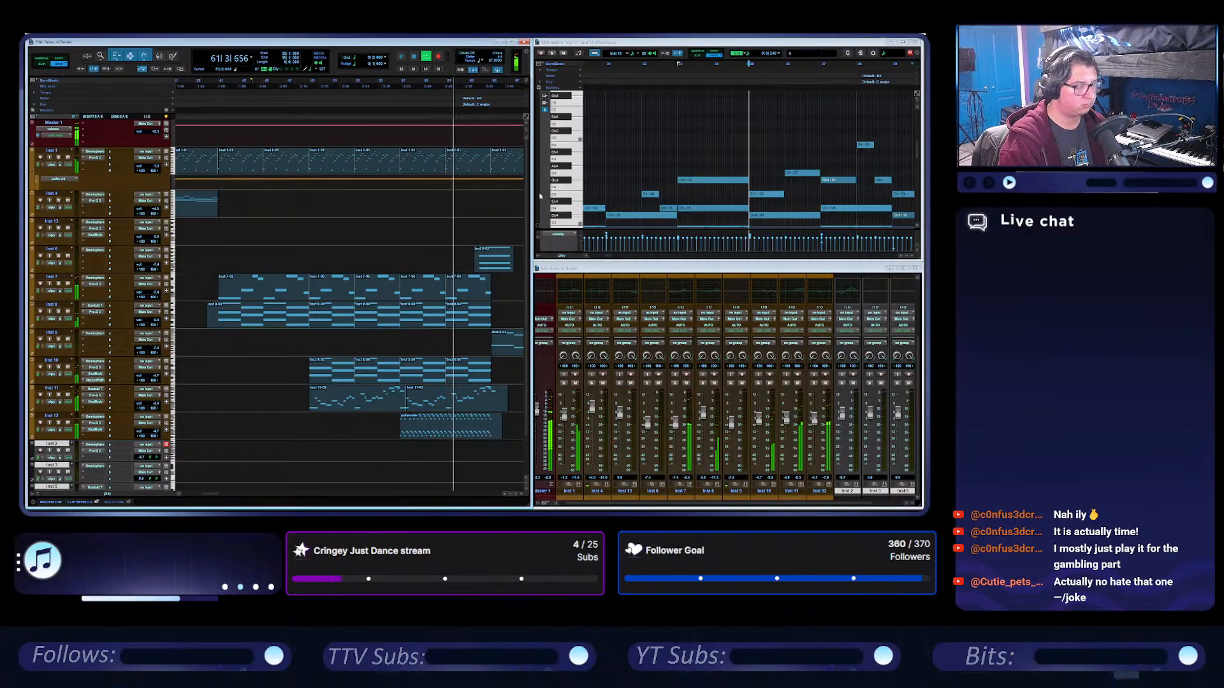
Reopen the Gardens of Calliope session from the recently opened sessions.
left_click(35, 37)
mouse_move(64, 53)
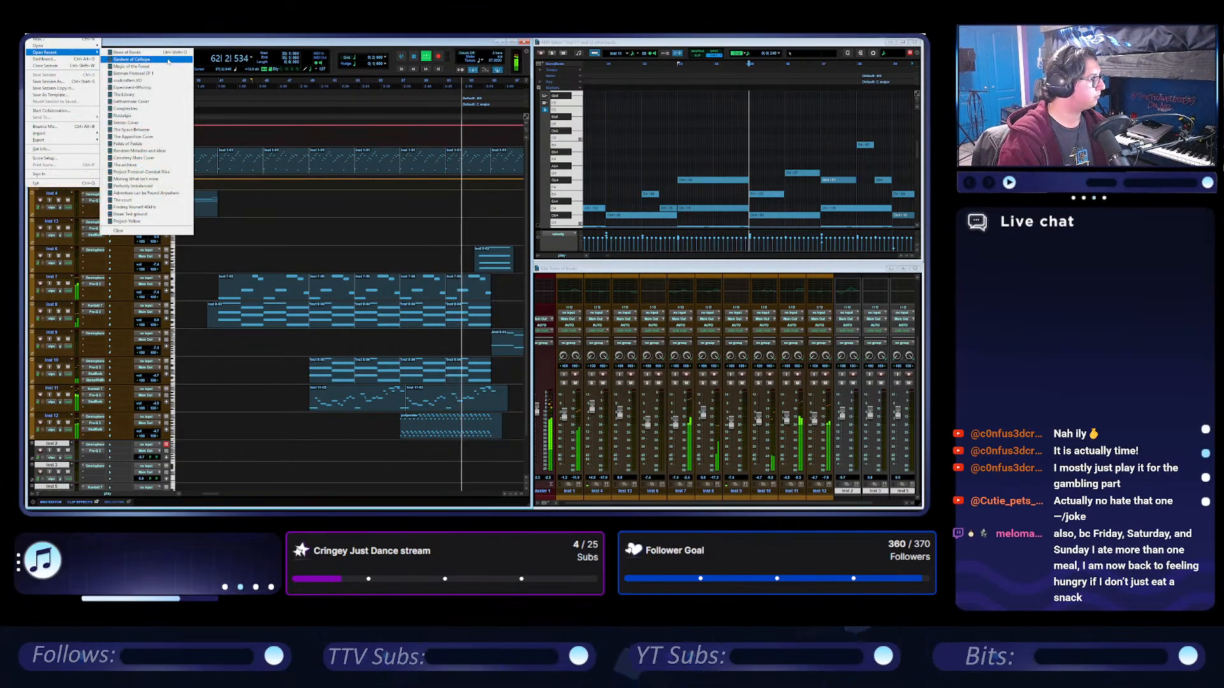
left_click(168, 61)
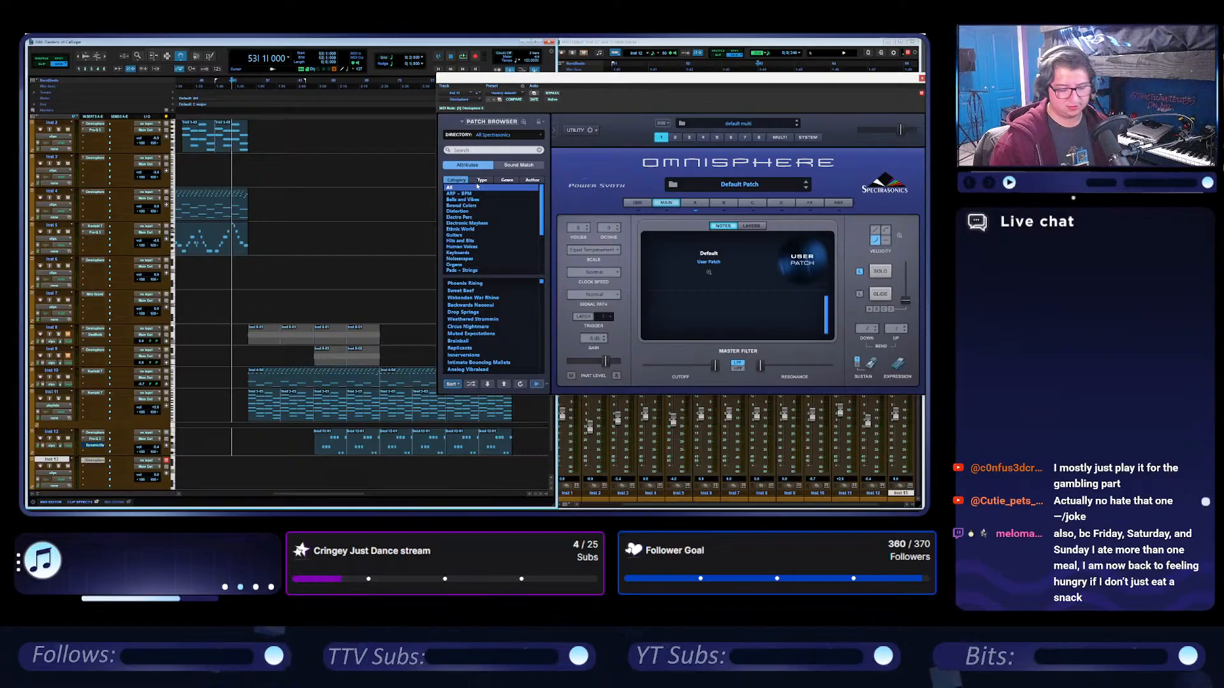
Search Omnisphere's patches for "fishing" and load Fishing for Silver on the new Inst 13 track.
left_click_drag(624, 84, 532, 92)
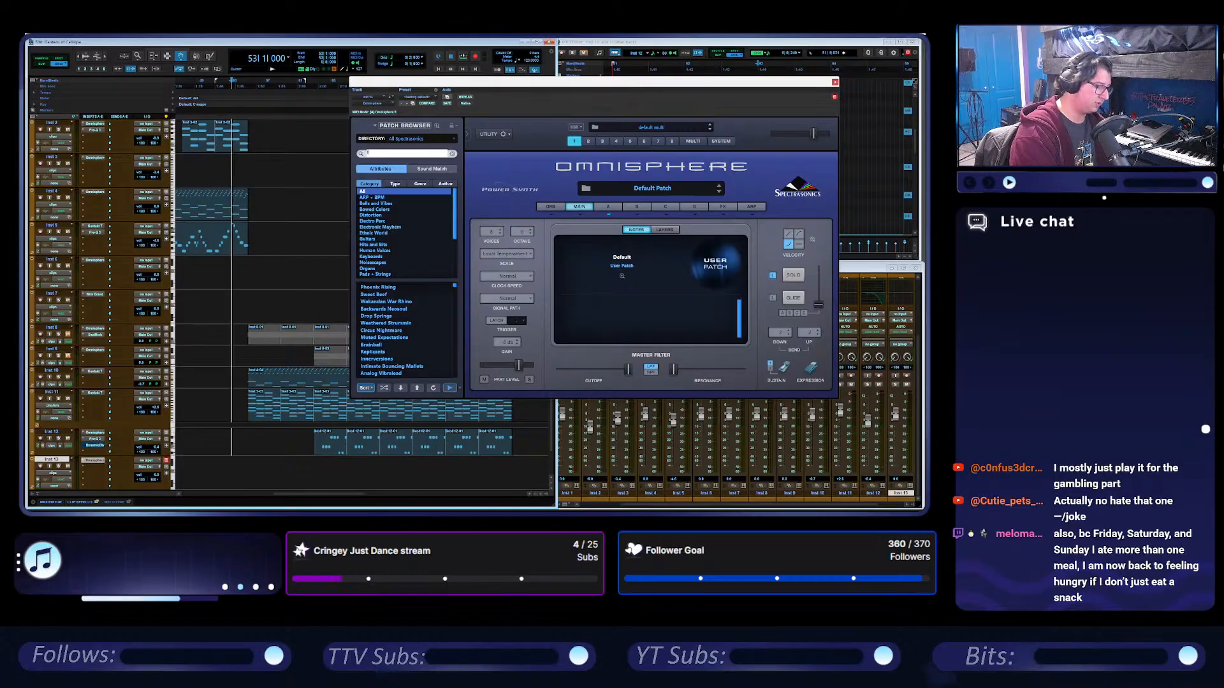
type("ing")
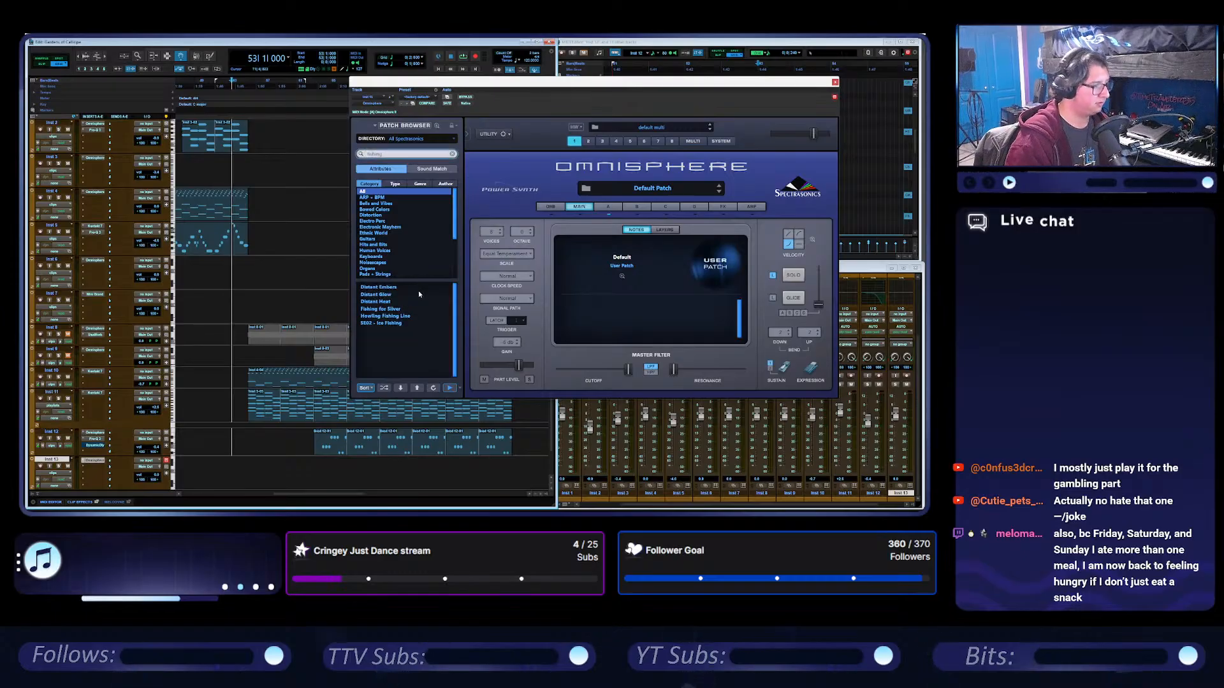
left_click(408, 310)
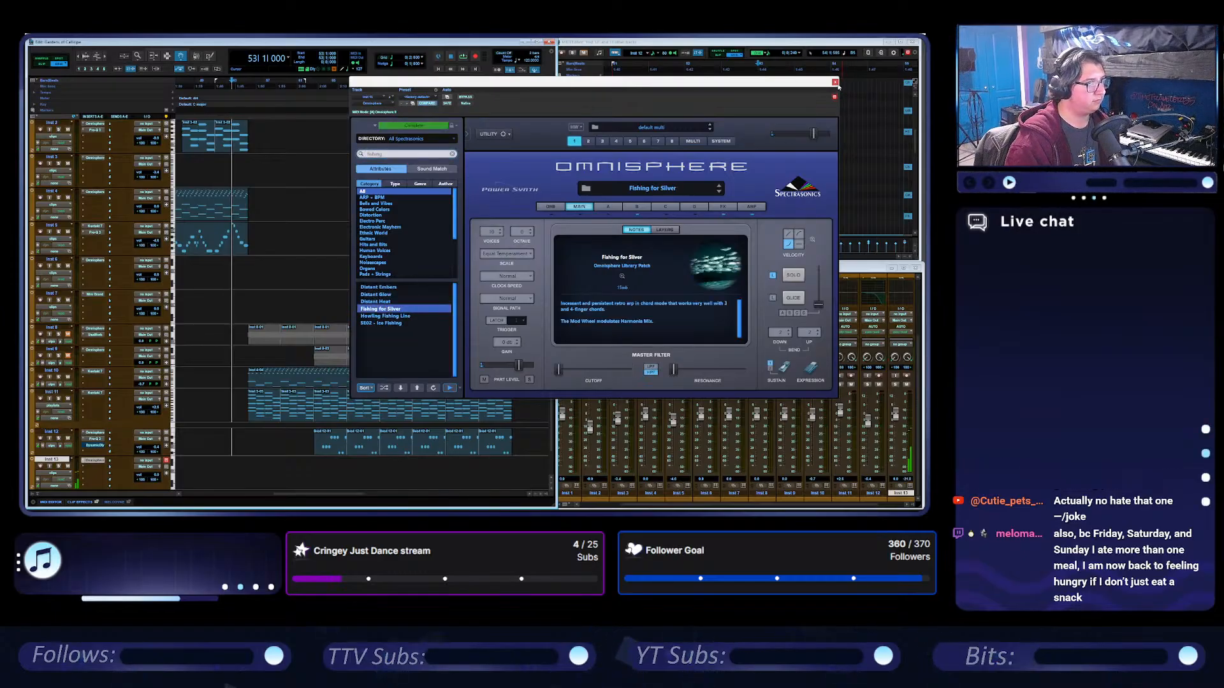
left_click(836, 82)
Duplicate the last Inst 11 clip to bar 87 and move the copy onto the Inst 13 track.
left_click(495, 411)
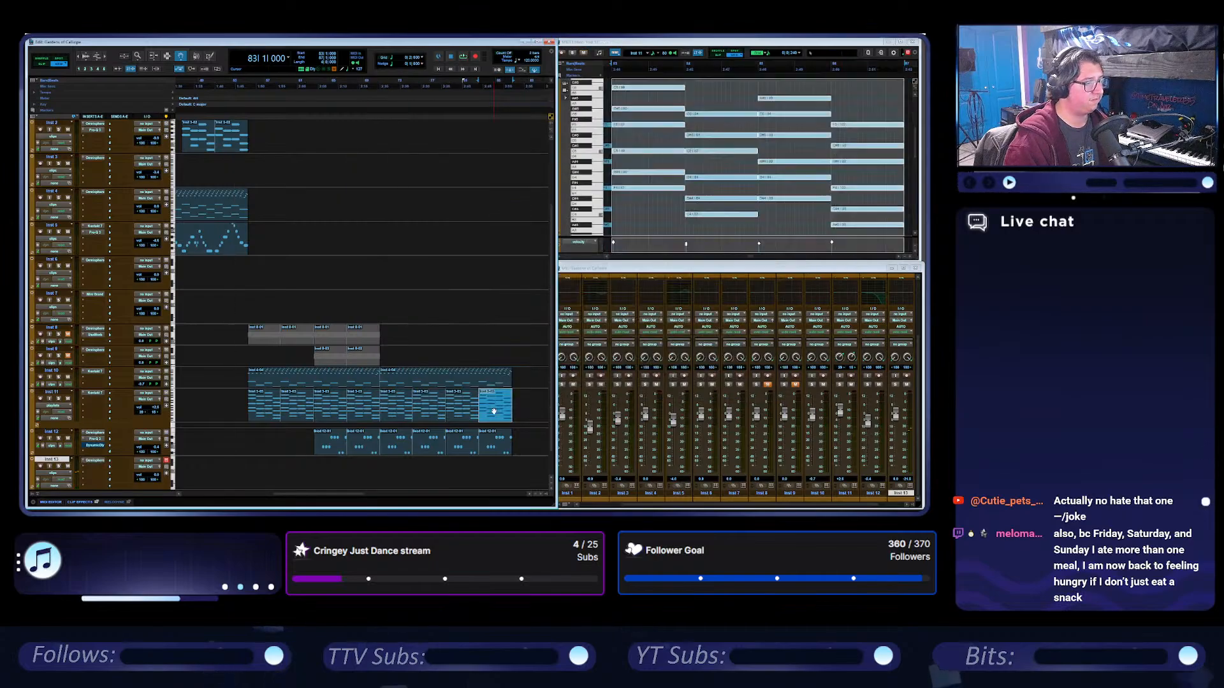
key("ctrl+d")
left_click_drag(534, 415, 534, 484)
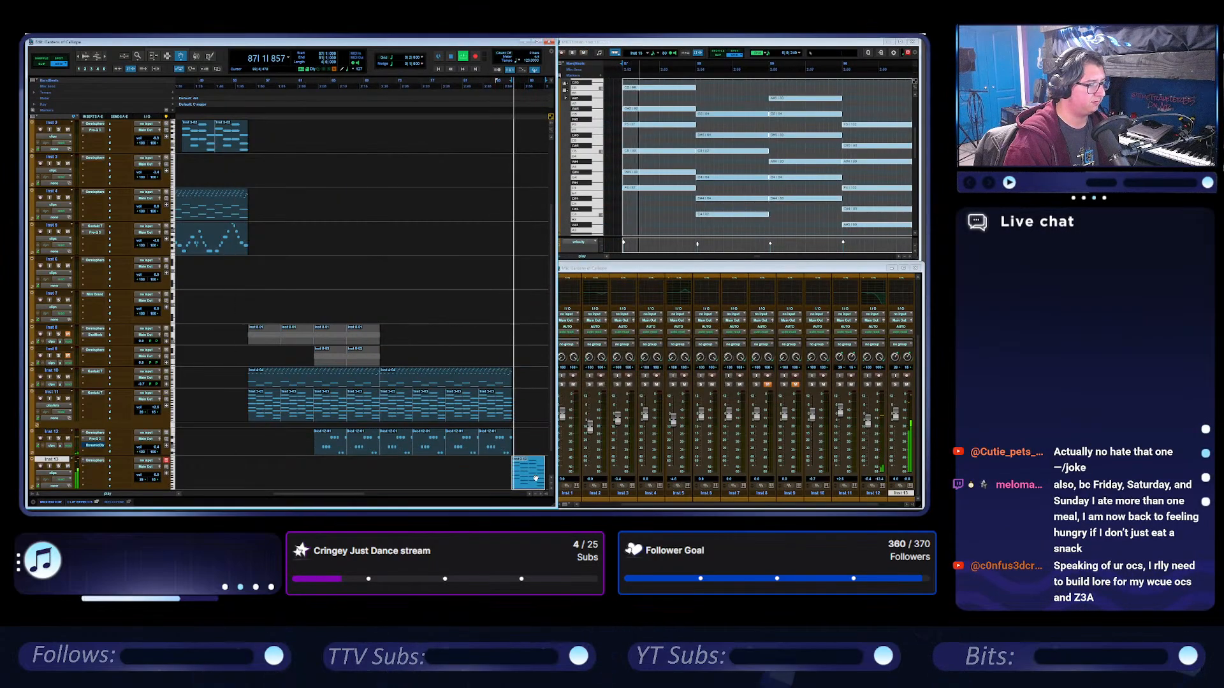
Delete the upper chord notes from the Inst 13 clip at bar 87 and check its playback.
left_click(675, 78)
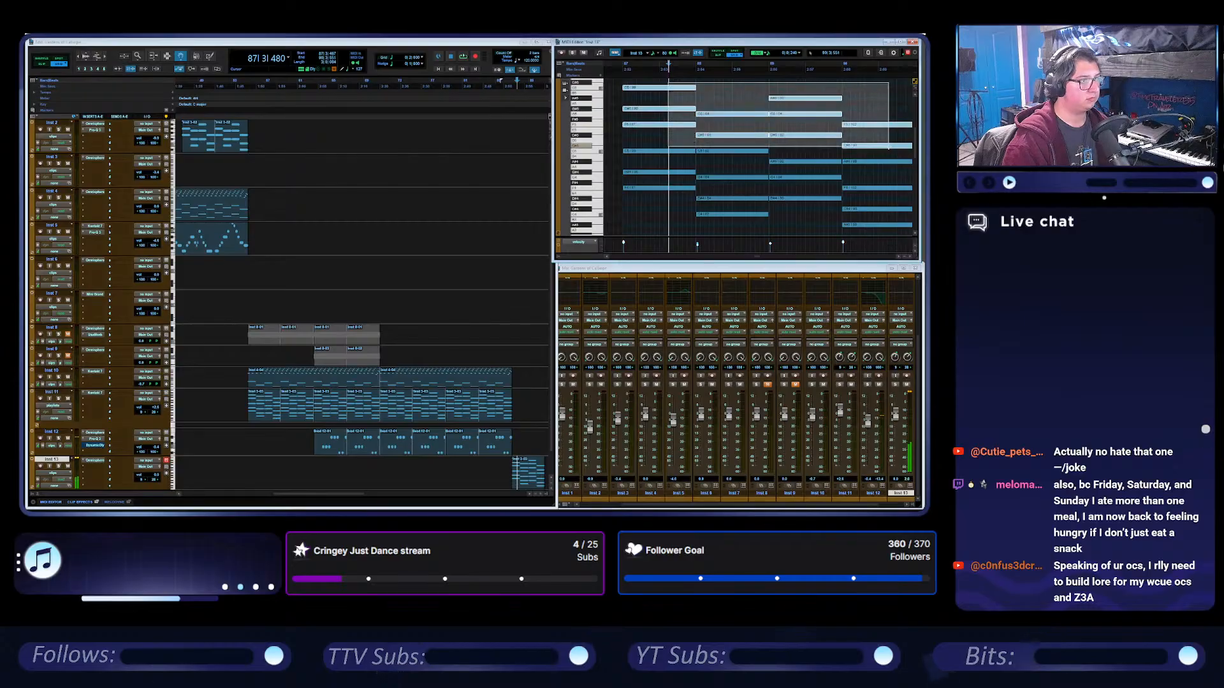
key("Delete")
key("space")
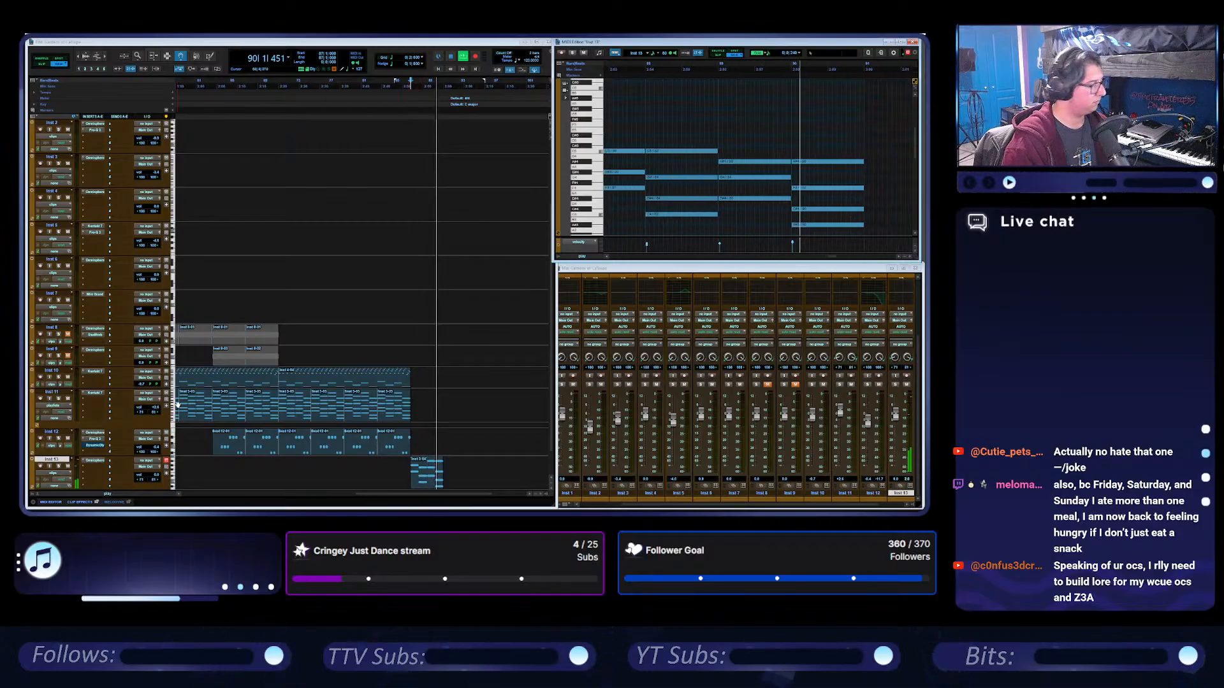
left_click(467, 44)
key("space")
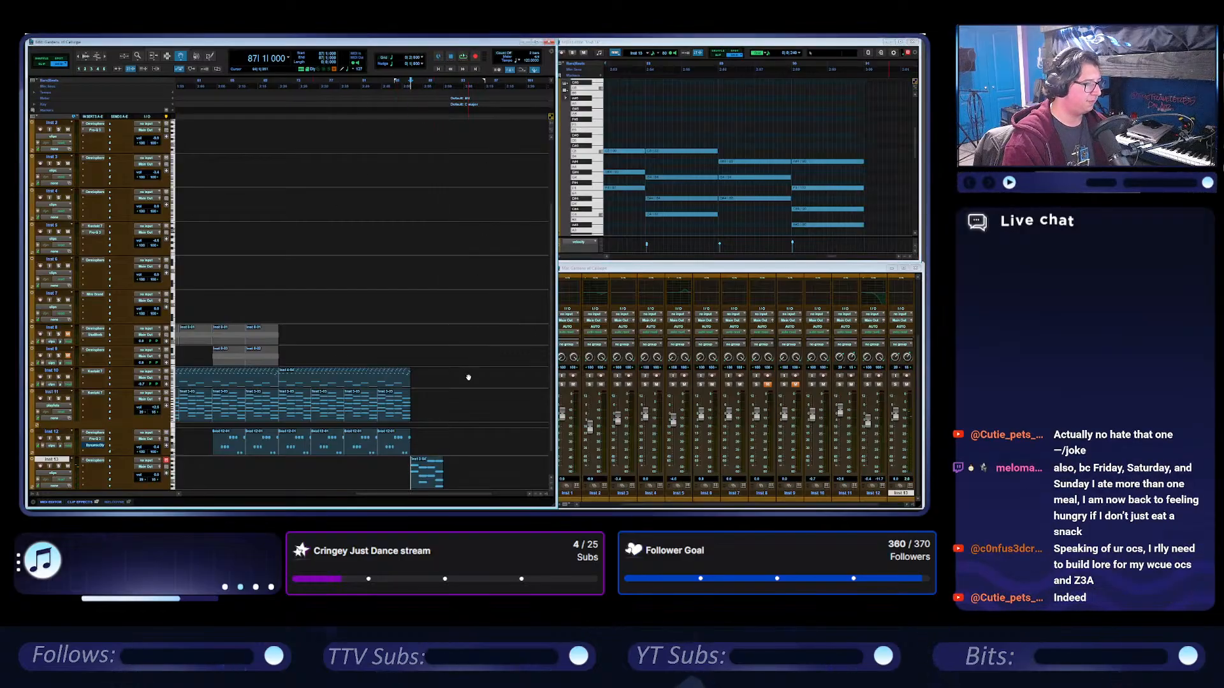
scroll(468, 378, "down", 2)
Switch back to the reference song's session from the recently opened sessions.
left_click(40, 34)
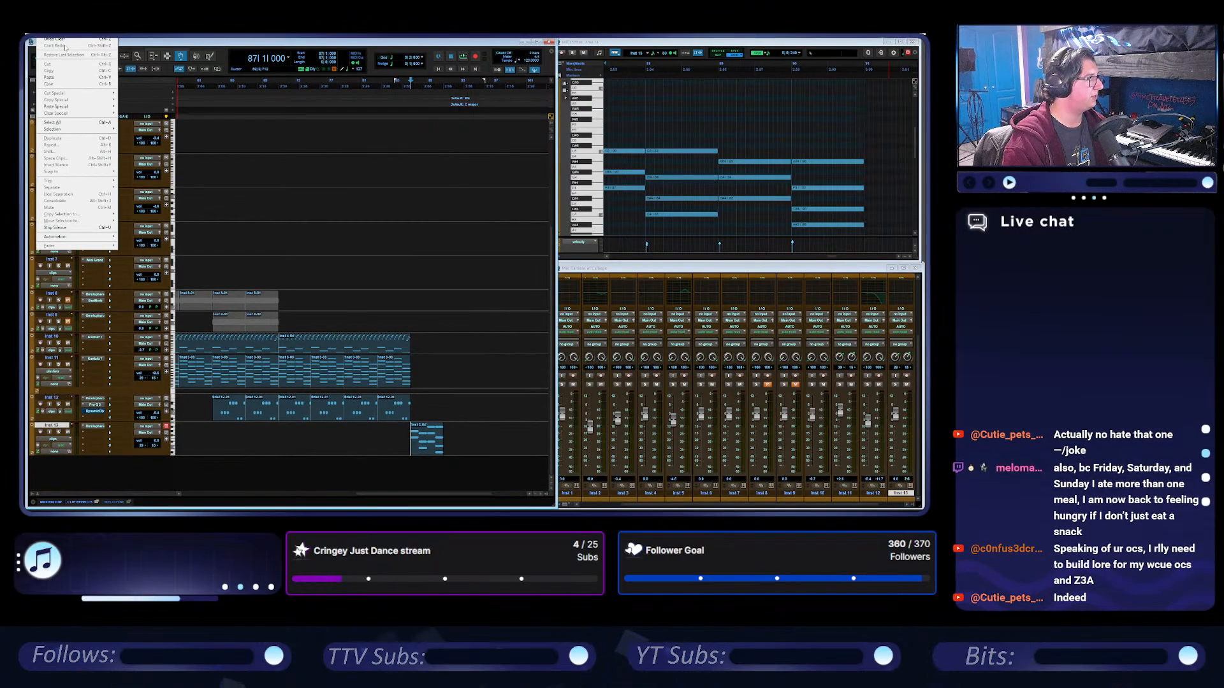
mouse_move(30, 35)
mouse_move(51, 52)
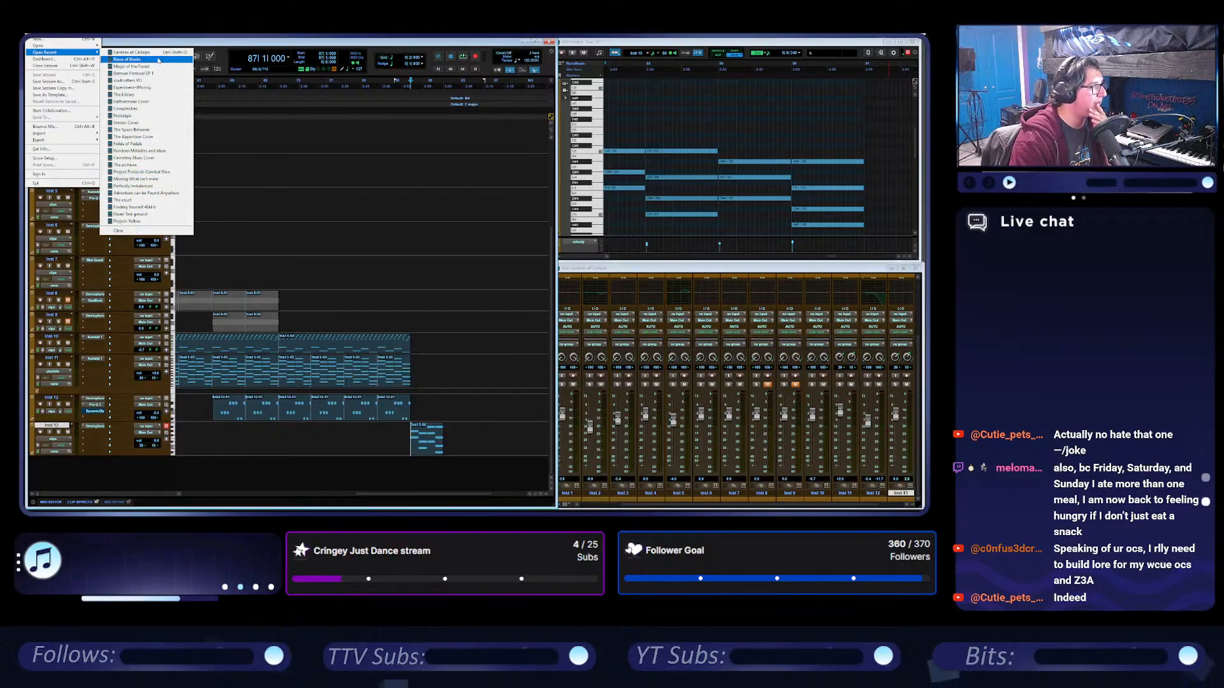
left_click(157, 59)
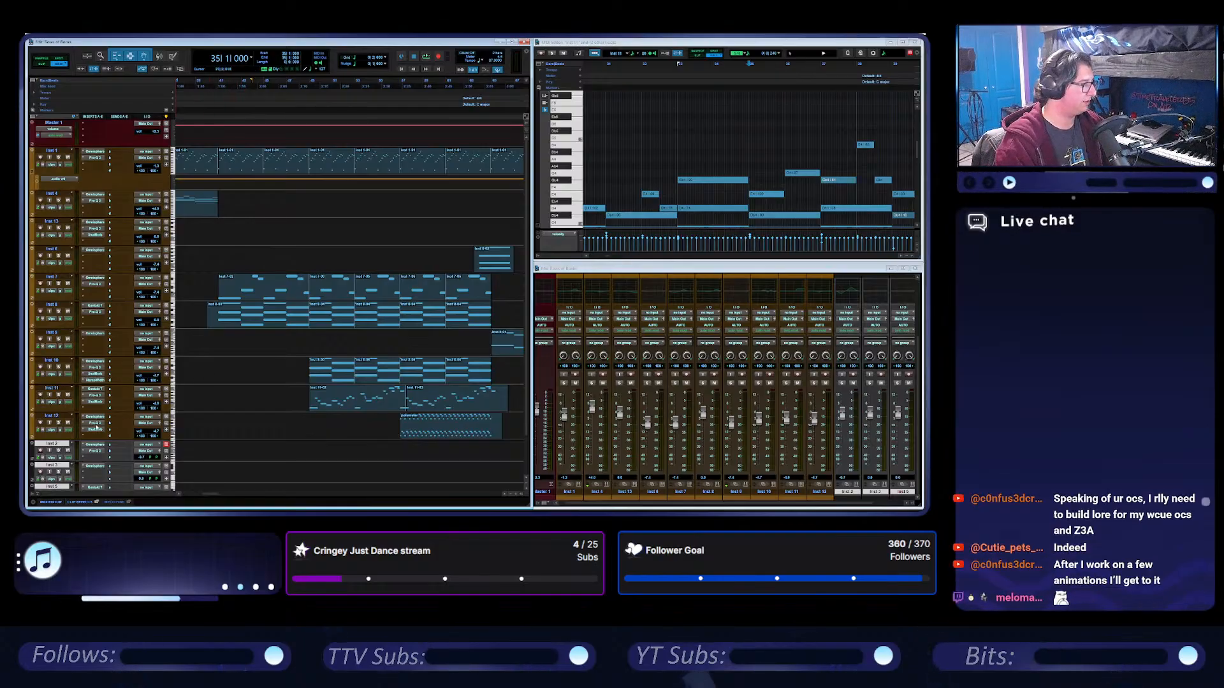
Play the soloed Inst 10 track from its clip at bar 49 and examine its Pro-Q 3 equalizer curve.
double_click(317, 380)
left_click(58, 367)
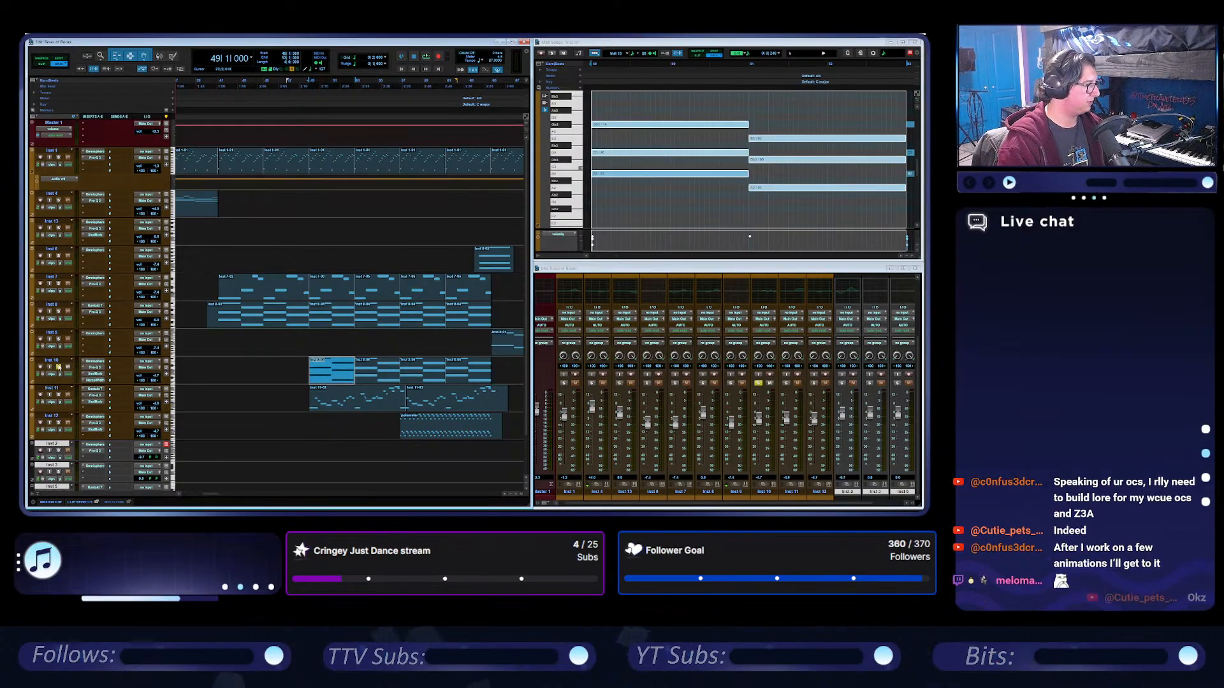
key("space")
left_click(95, 368)
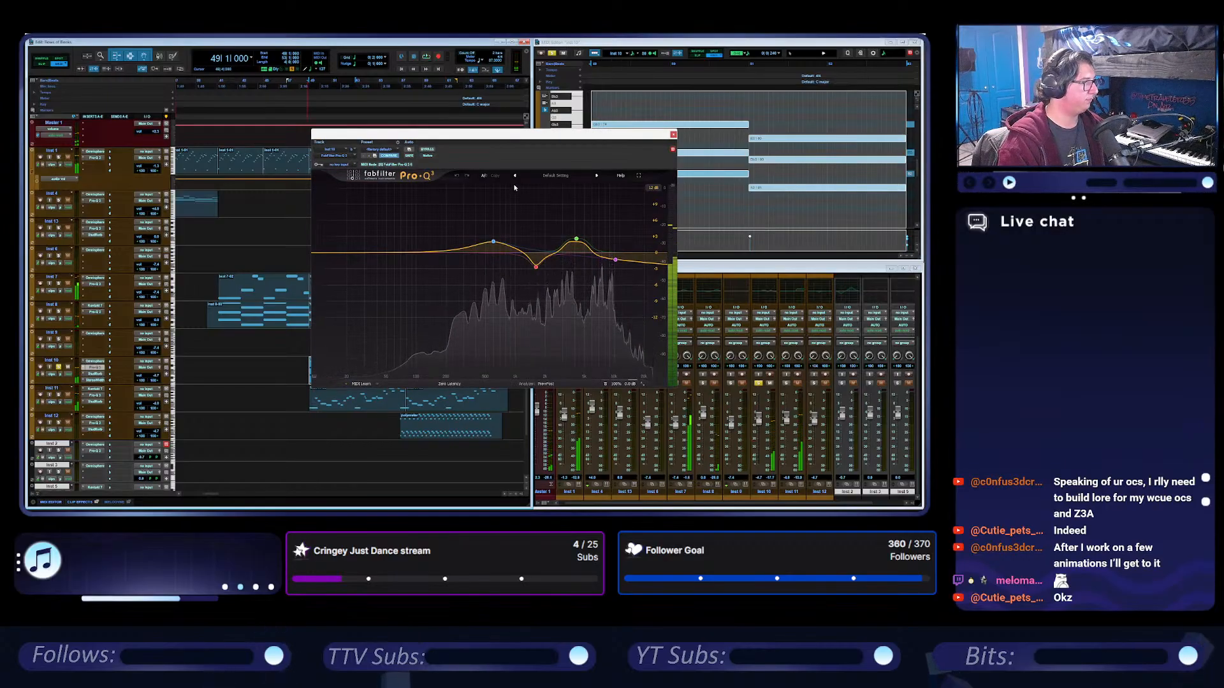
key("ctrl+f")
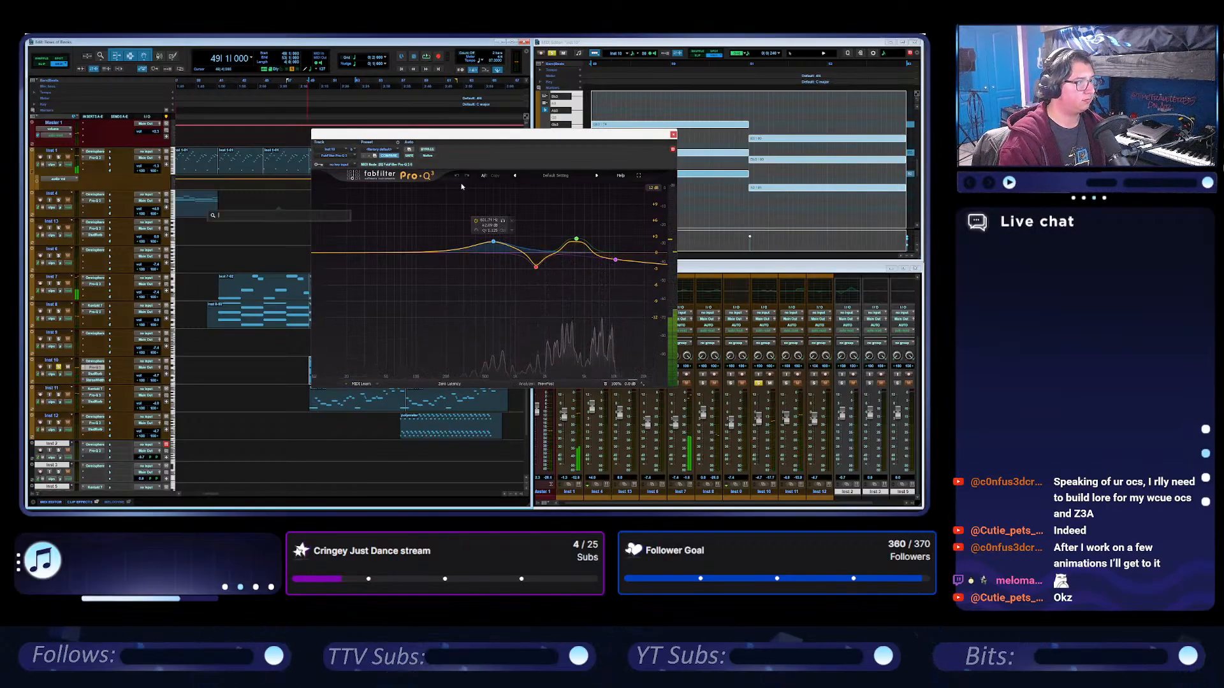
key("Escape")
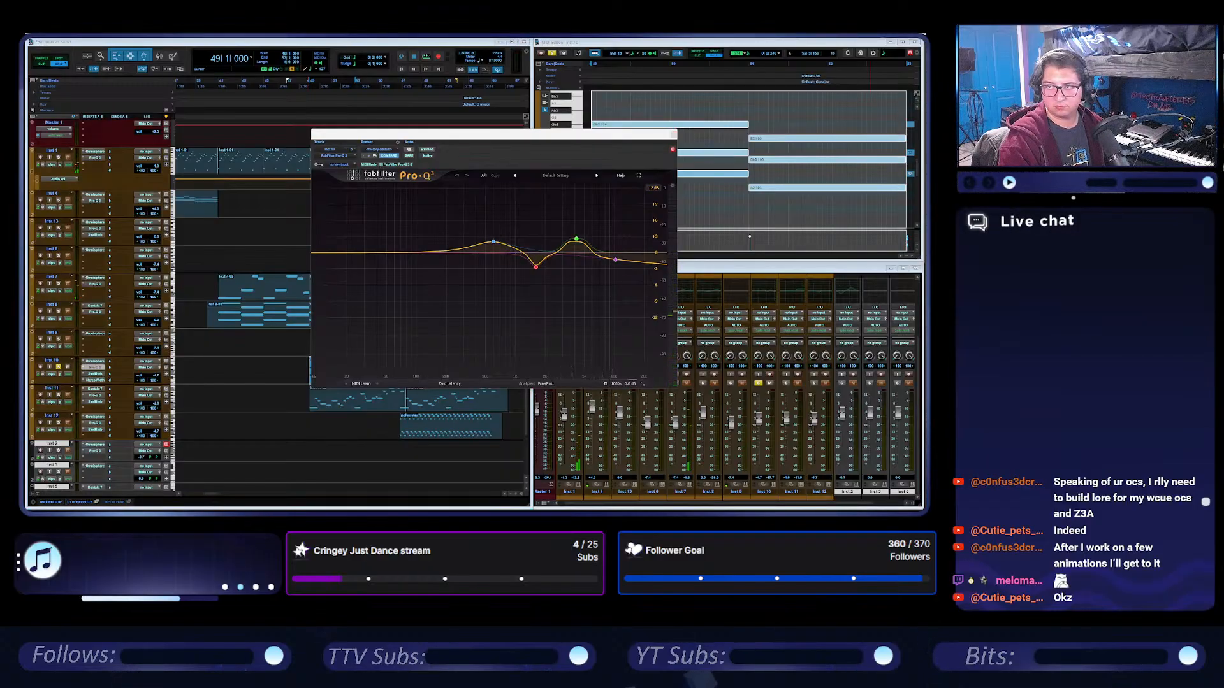
Capture screen snips of the Inst 10 track's Pro-Q 3 and Studio Reverb windows for reference.
key("super+shift+s")
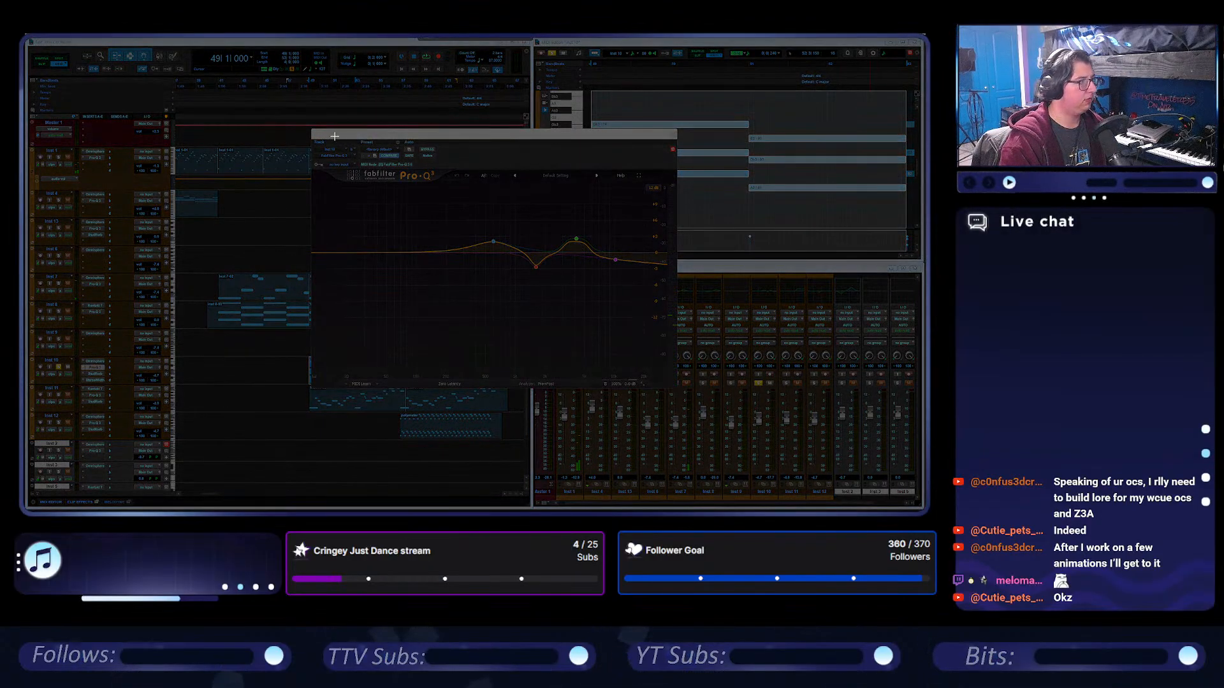
left_click_drag(309, 130, 677, 388)
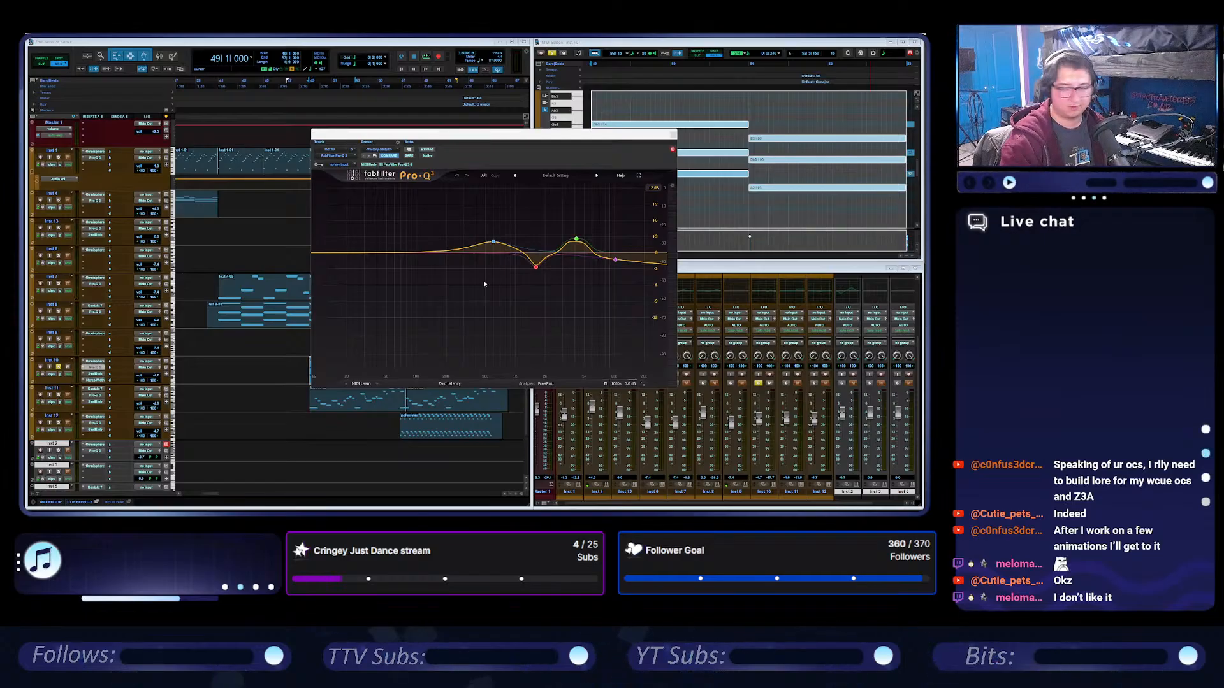
left_click(95, 374)
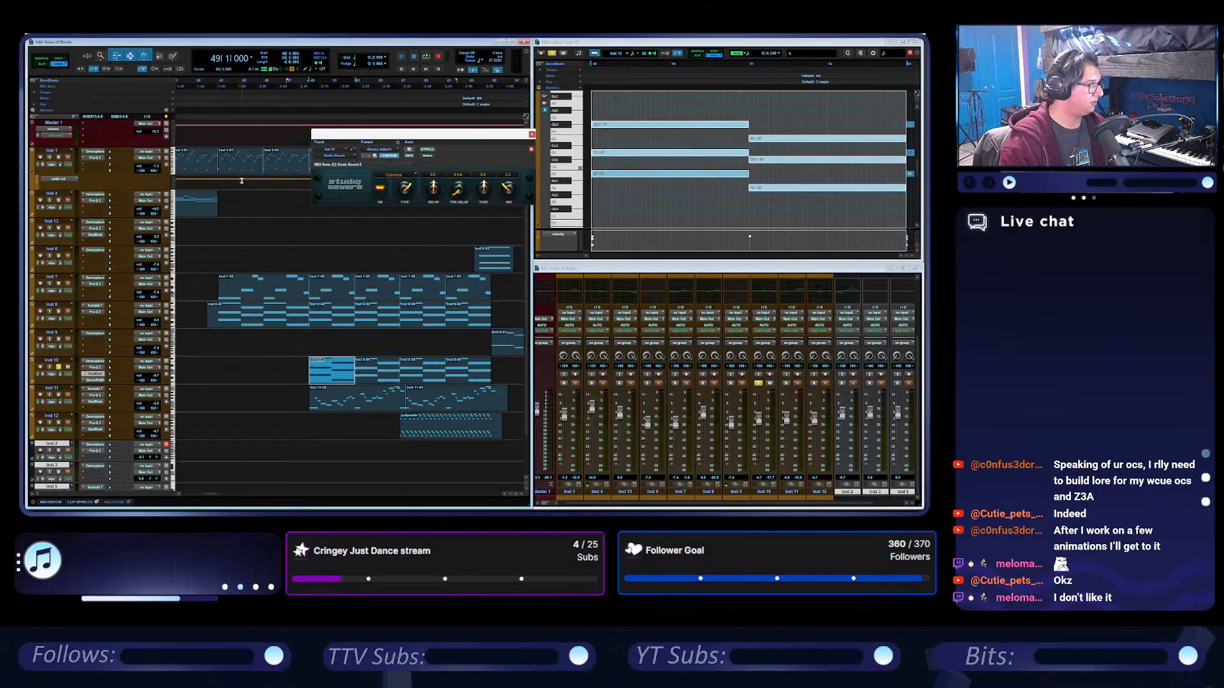
key("ctrl+f")
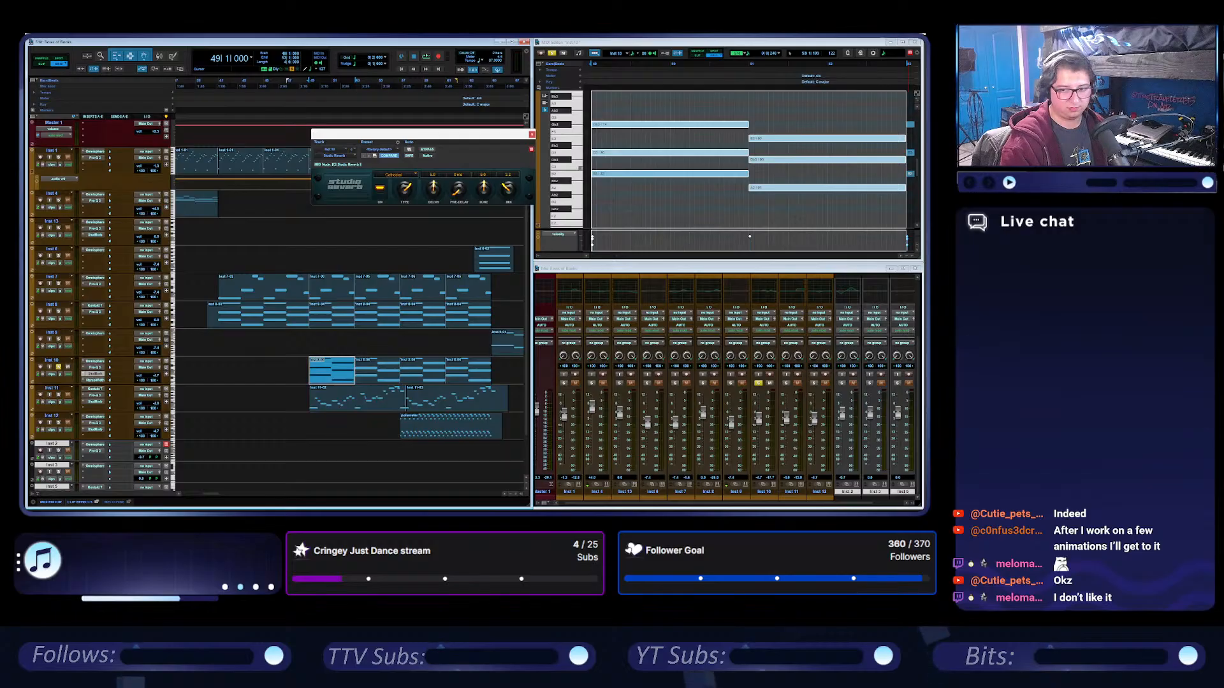
key("super+shift+s")
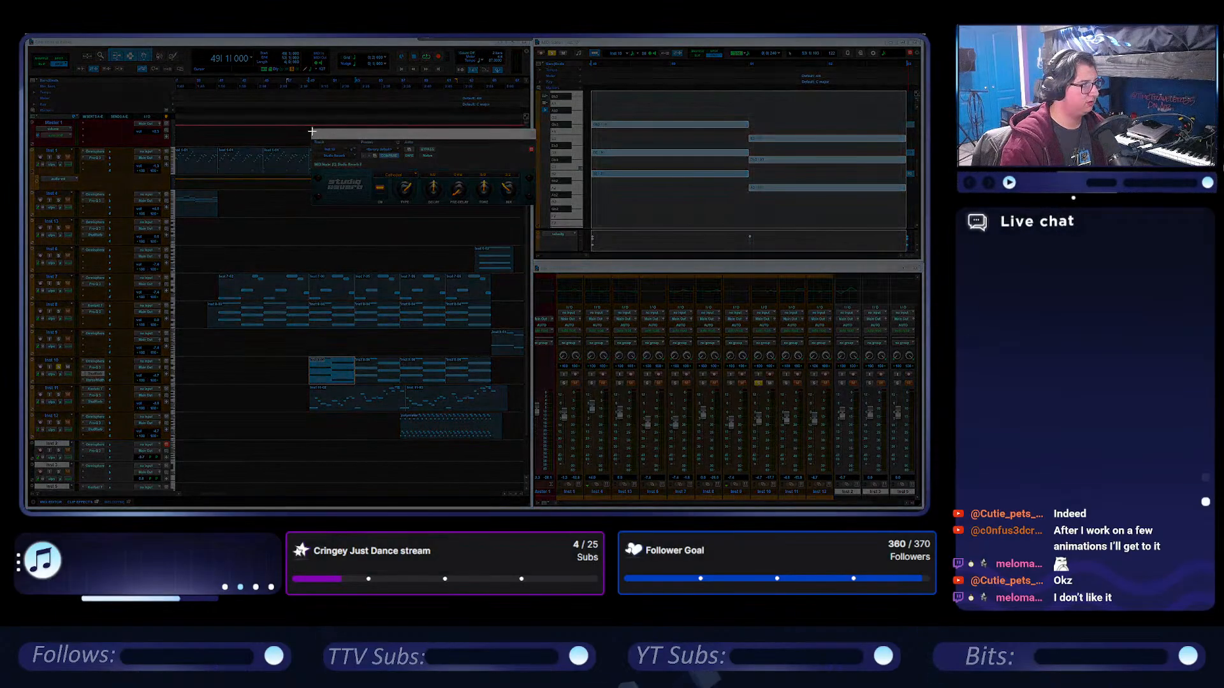
left_click_drag(310, 128, 538, 209)
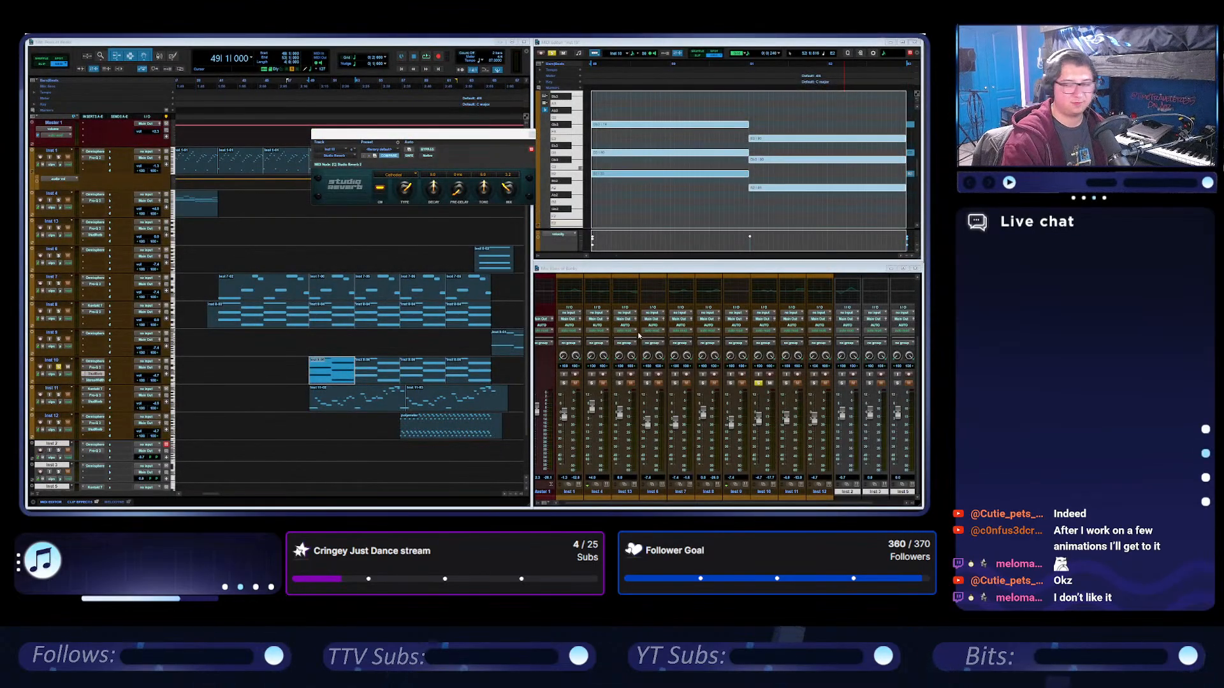
Open the Inst 10 track's Stereo Width effect and examine its settings.
left_click(101, 381)
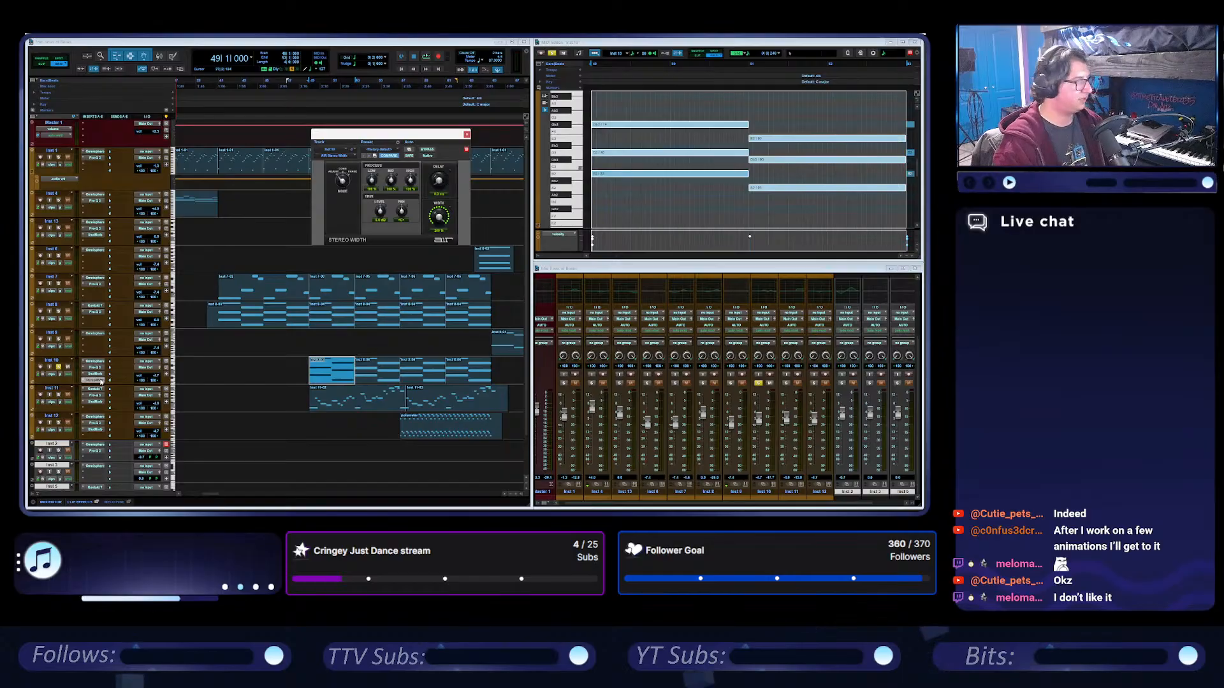
scroll(101, 381, "down", 2)
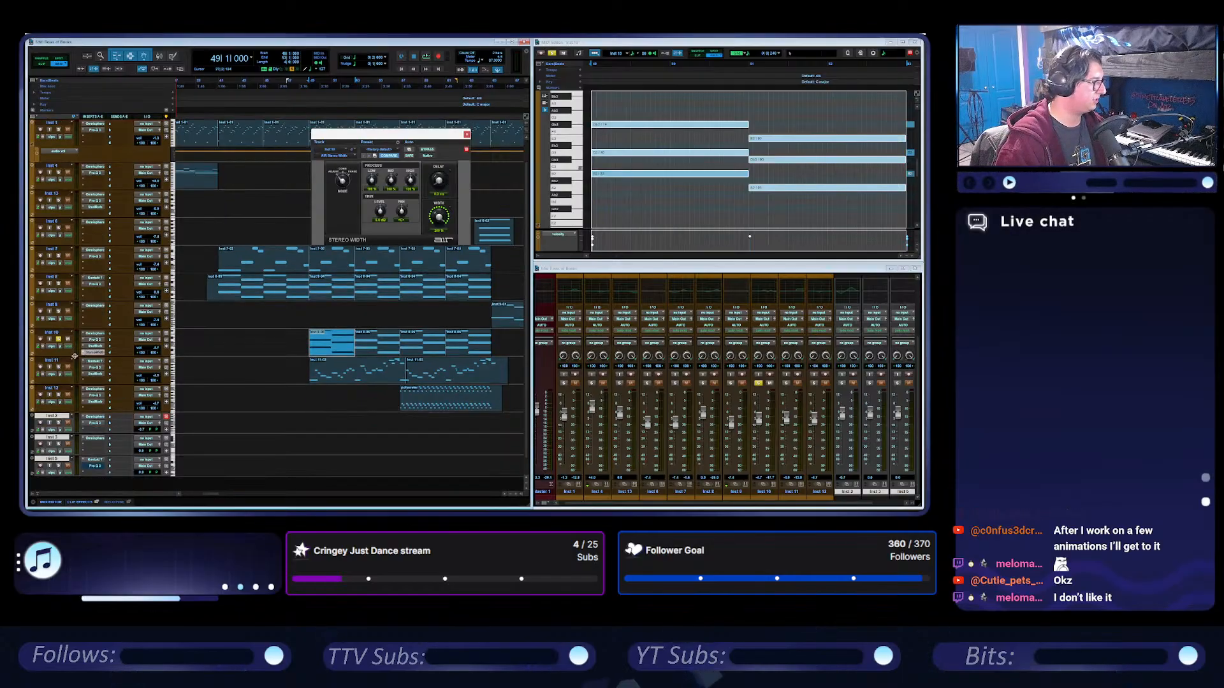
left_click_drag(81, 368, 76, 353)
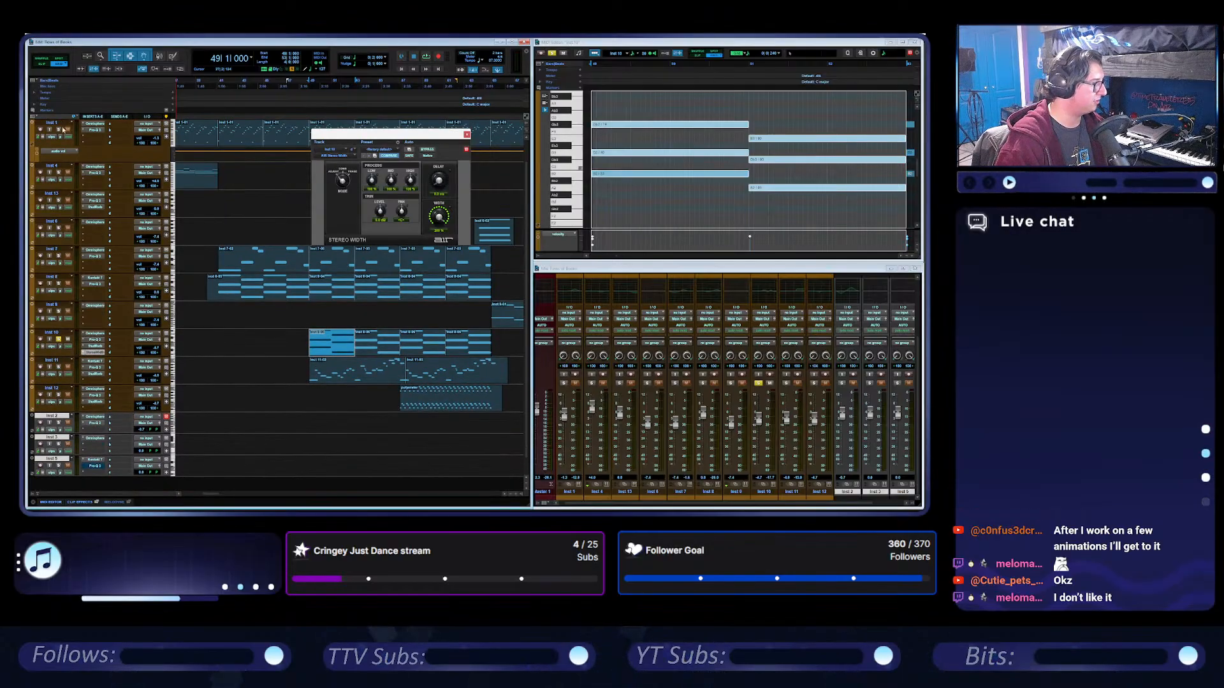
Return to the working session from the recently opened sessions, discarding changes to the reference session.
left_click(31, 37)
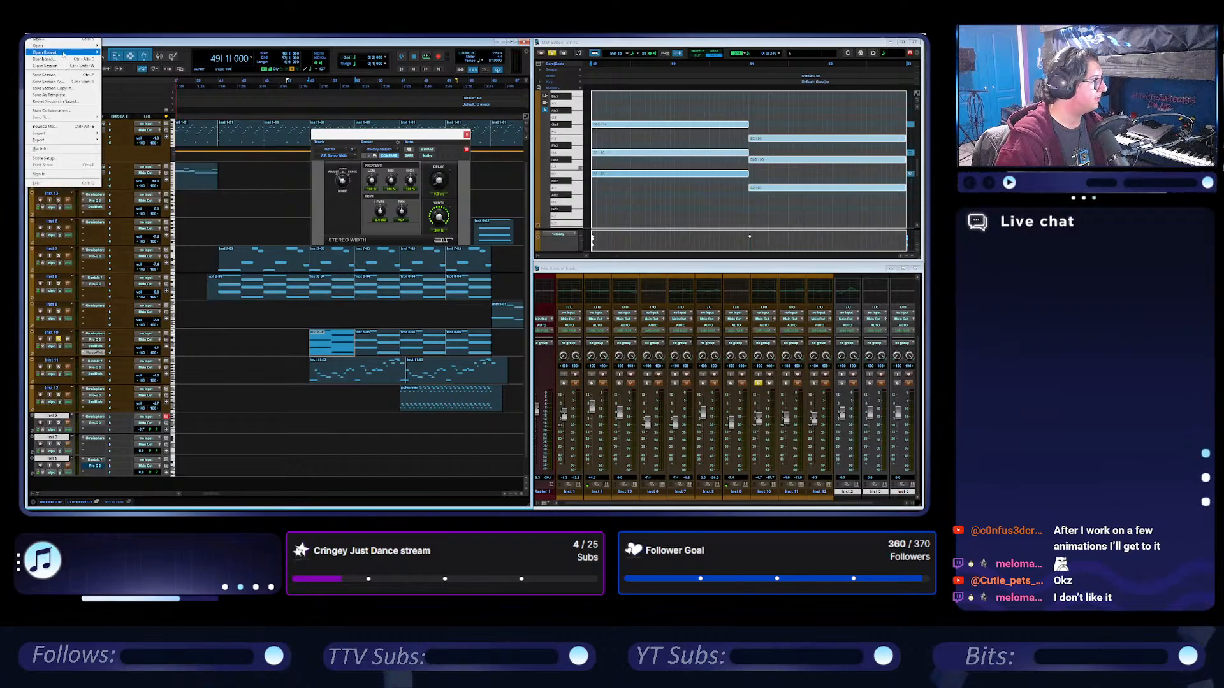
mouse_move(56, 53)
left_click(145, 59)
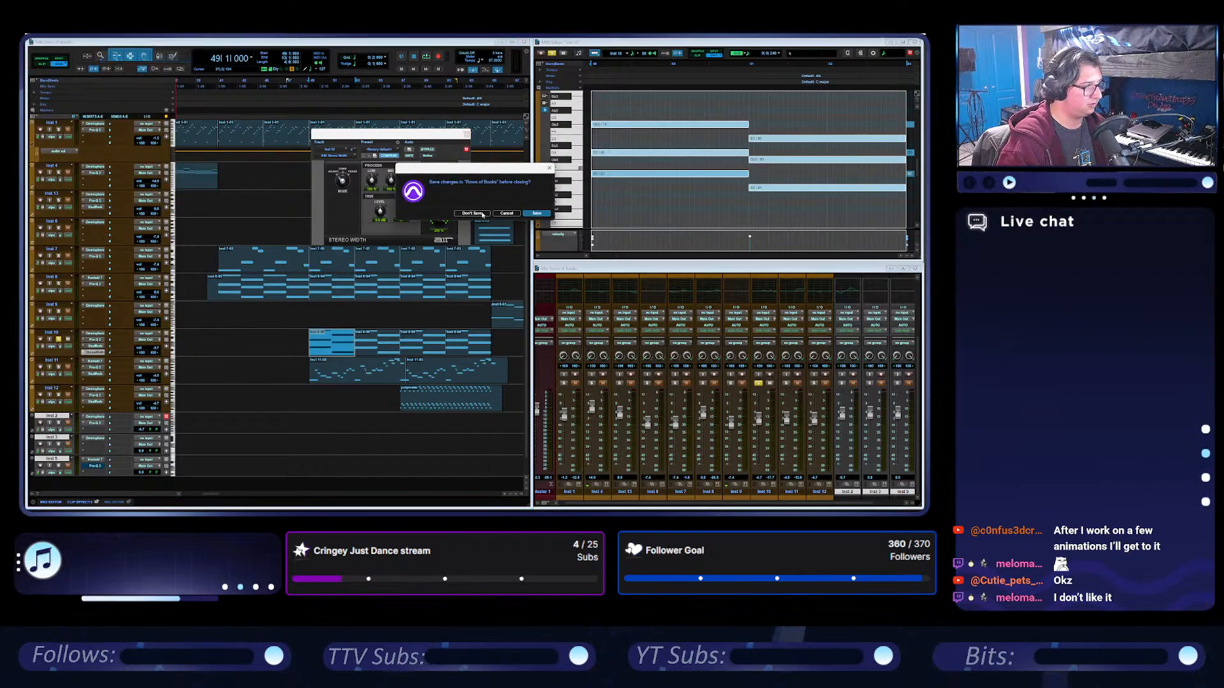
left_click(472, 213)
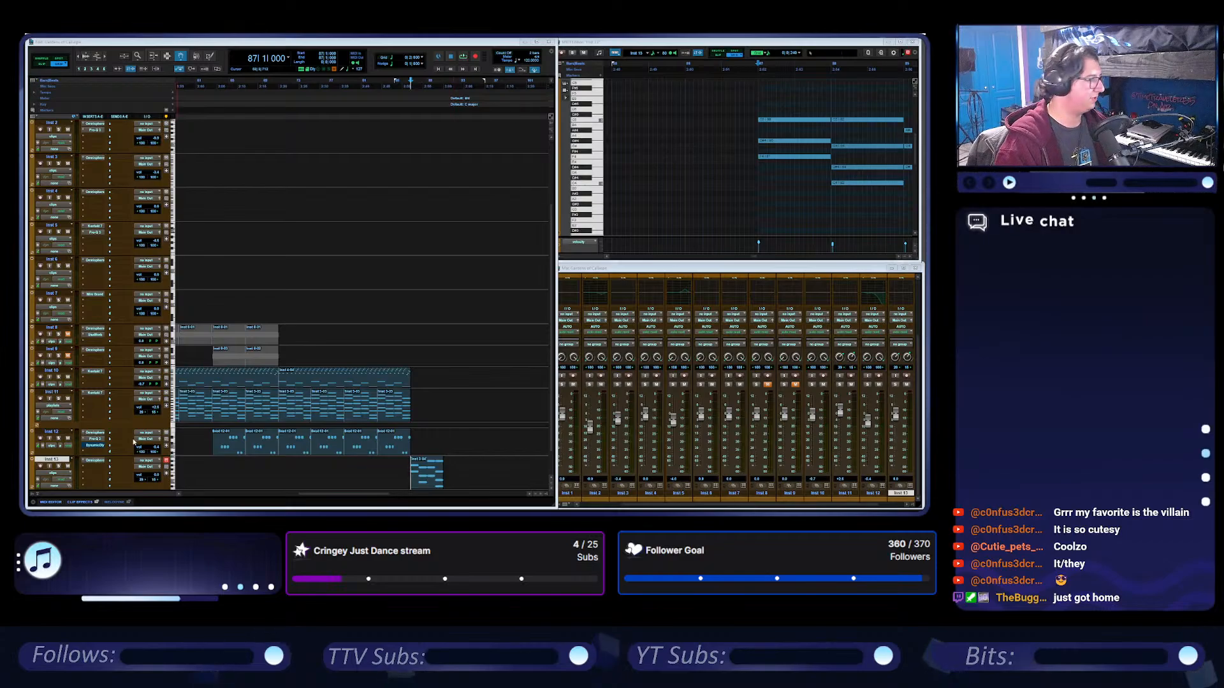
Insert the multichannel FabFilter Pro-Q 3 equalizer after Omnisphere on the Inst 13 track.
left_click(97, 467)
mouse_move(127, 419)
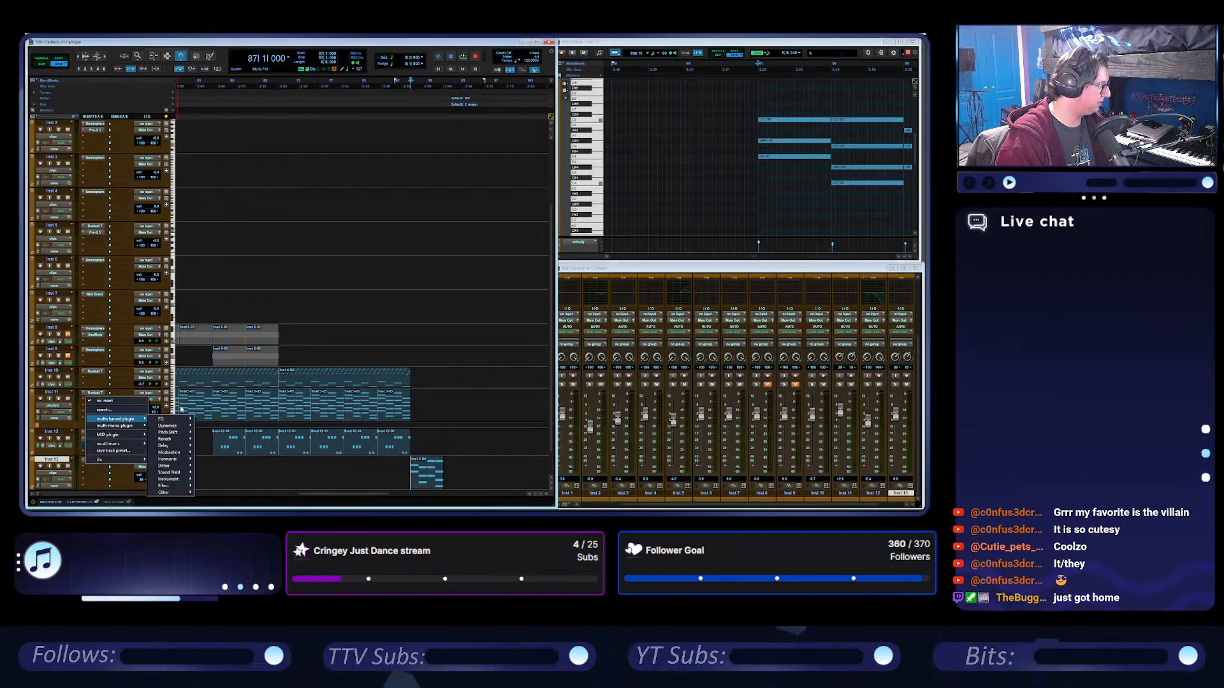
mouse_move(184, 421)
left_click(226, 445)
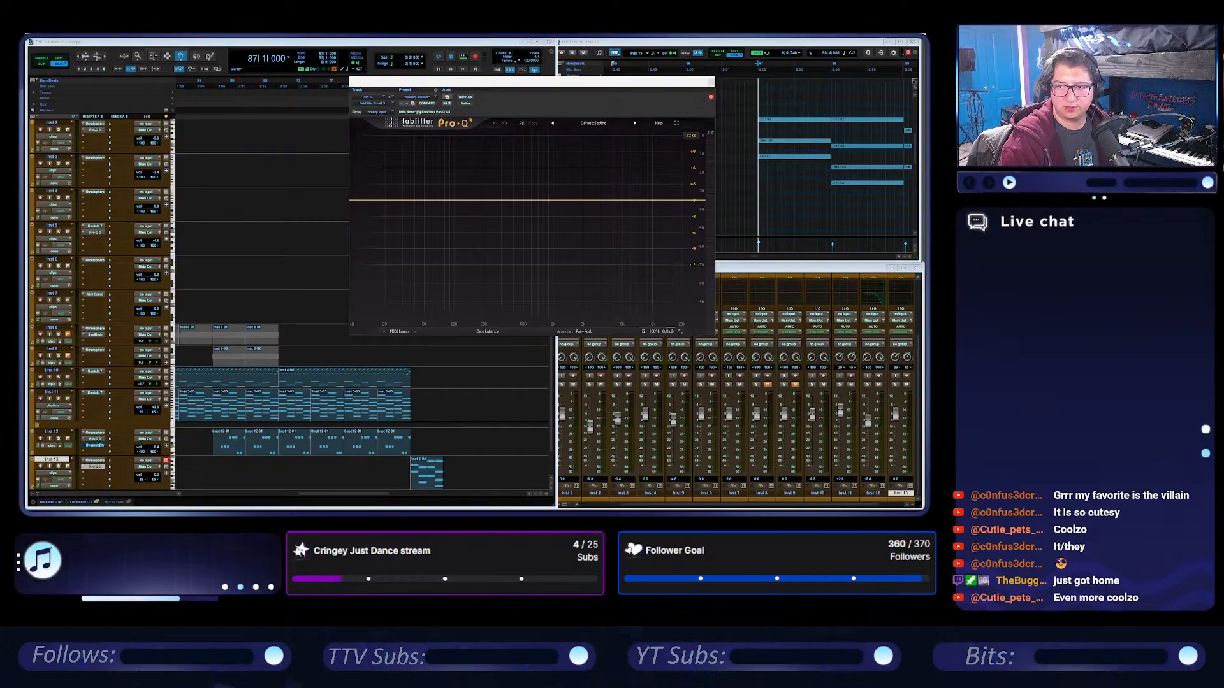
Add a gentle bell boost in the Pro-Q 3 midrange and a narrow cut of about 3 dB just above it.
double_click(532, 193)
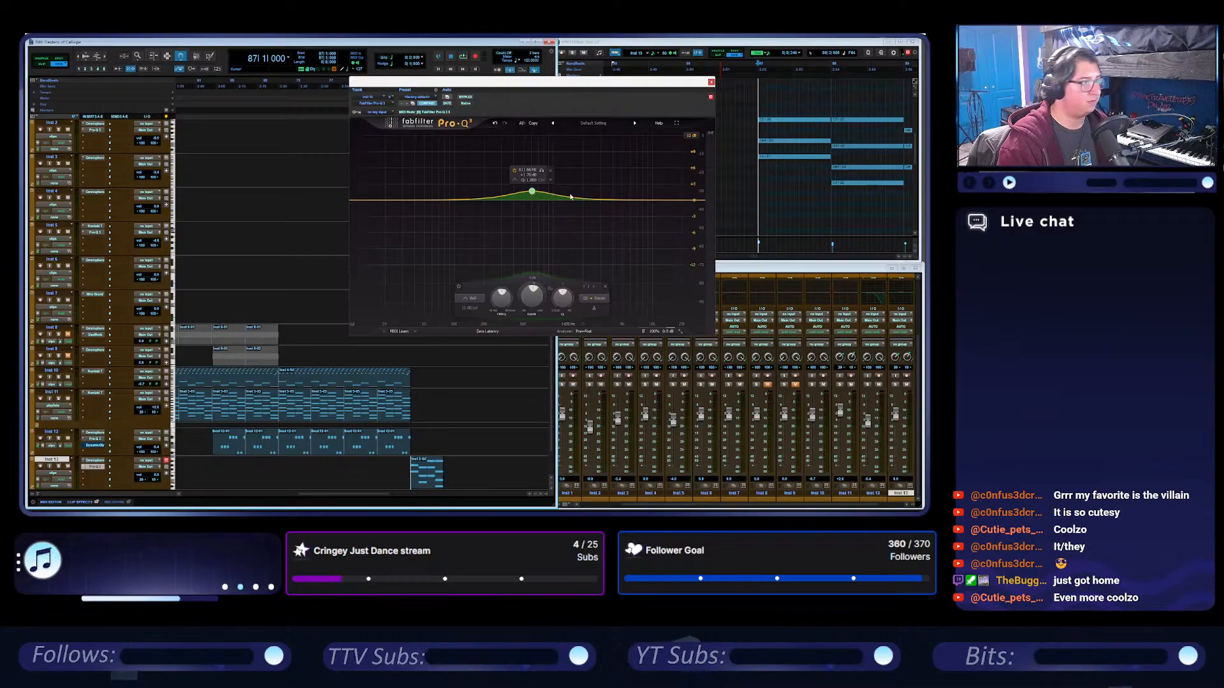
left_click_drag(582, 200, 573, 209)
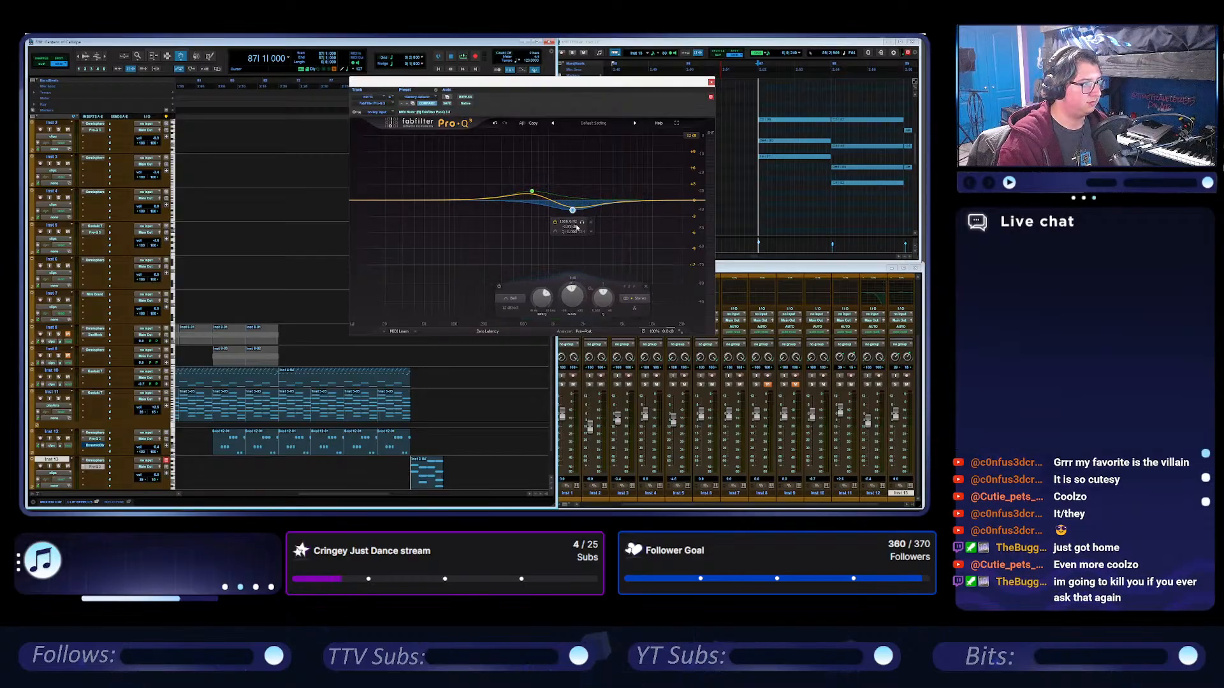
scroll(603, 295, "up", 3)
scroll(603, 295, "up", 3)
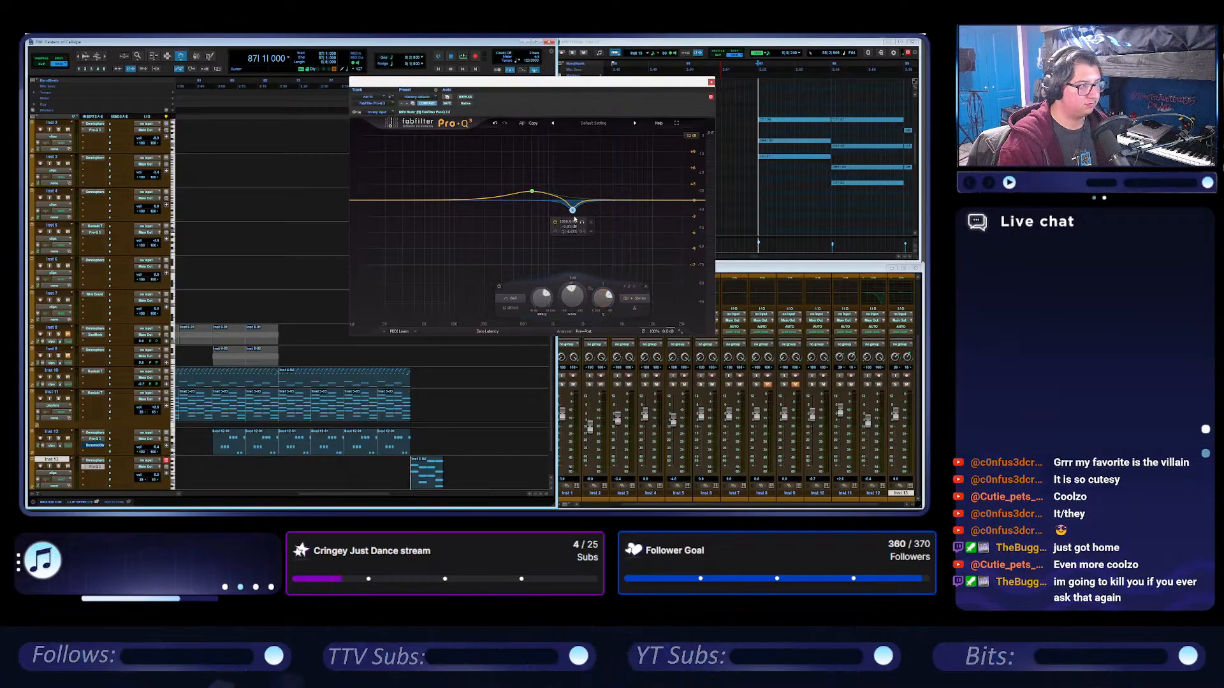
left_click_drag(573, 211, 570, 217)
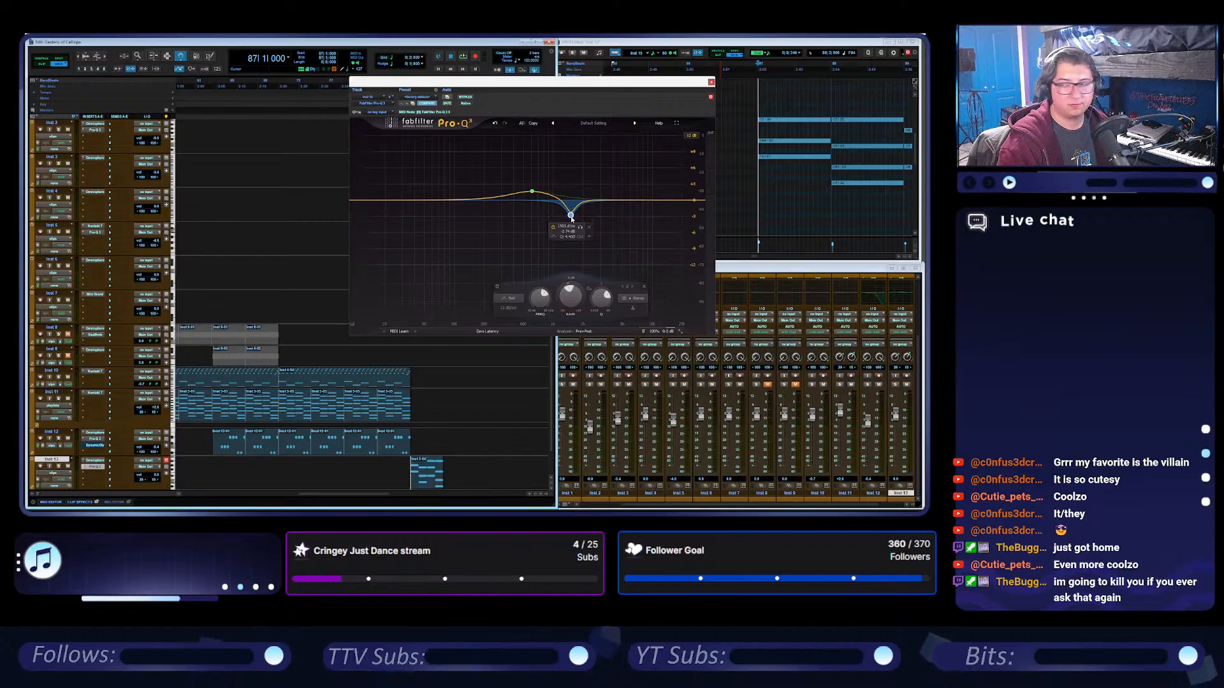
Add a third equalizer band with a slight boost above the cut, keep its Bell shape and narrow its Q.
left_click(613, 195)
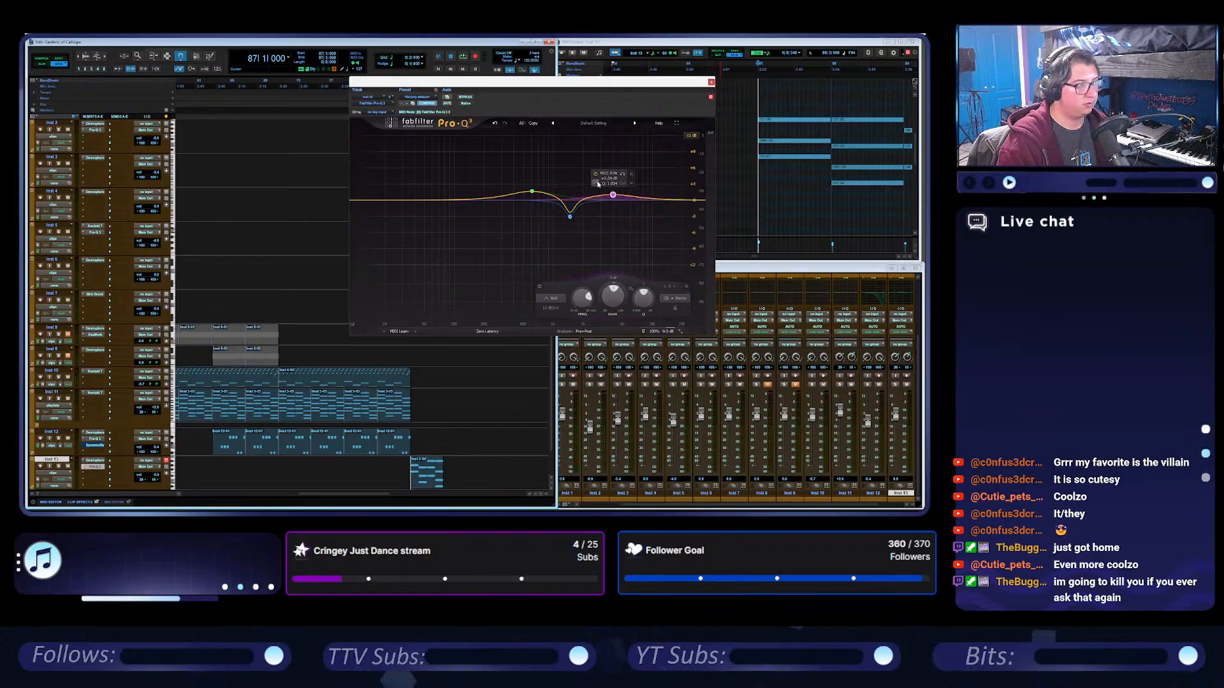
left_click(597, 185)
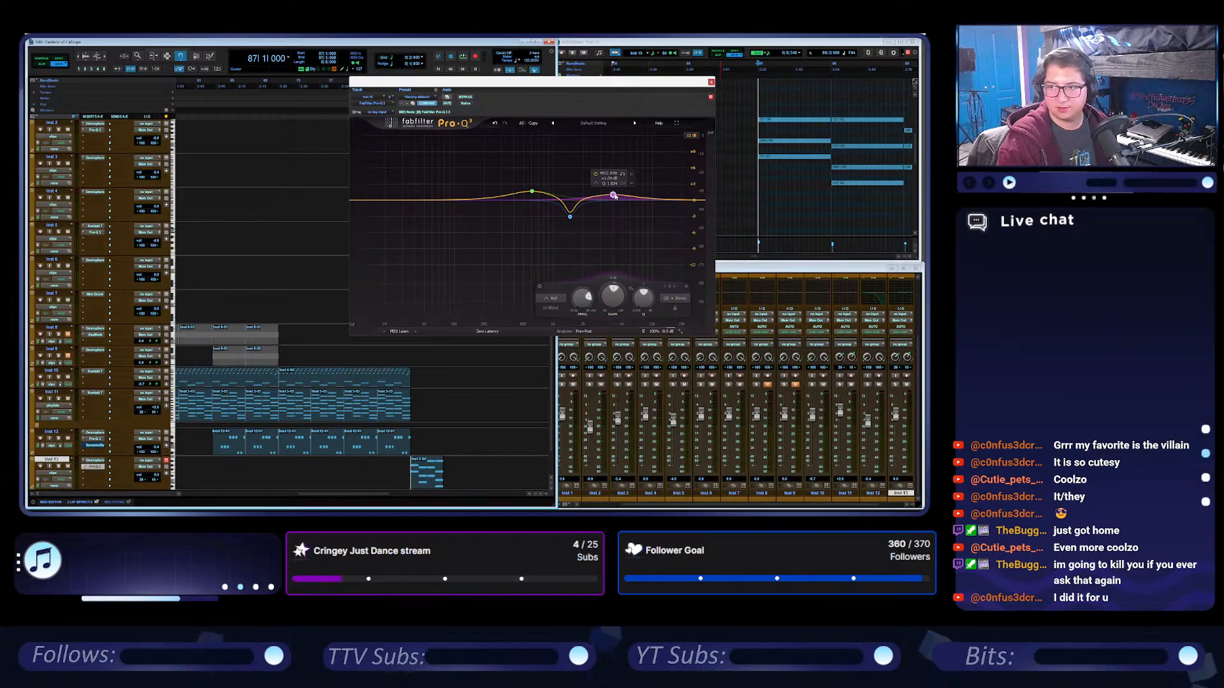
left_click(552, 300)
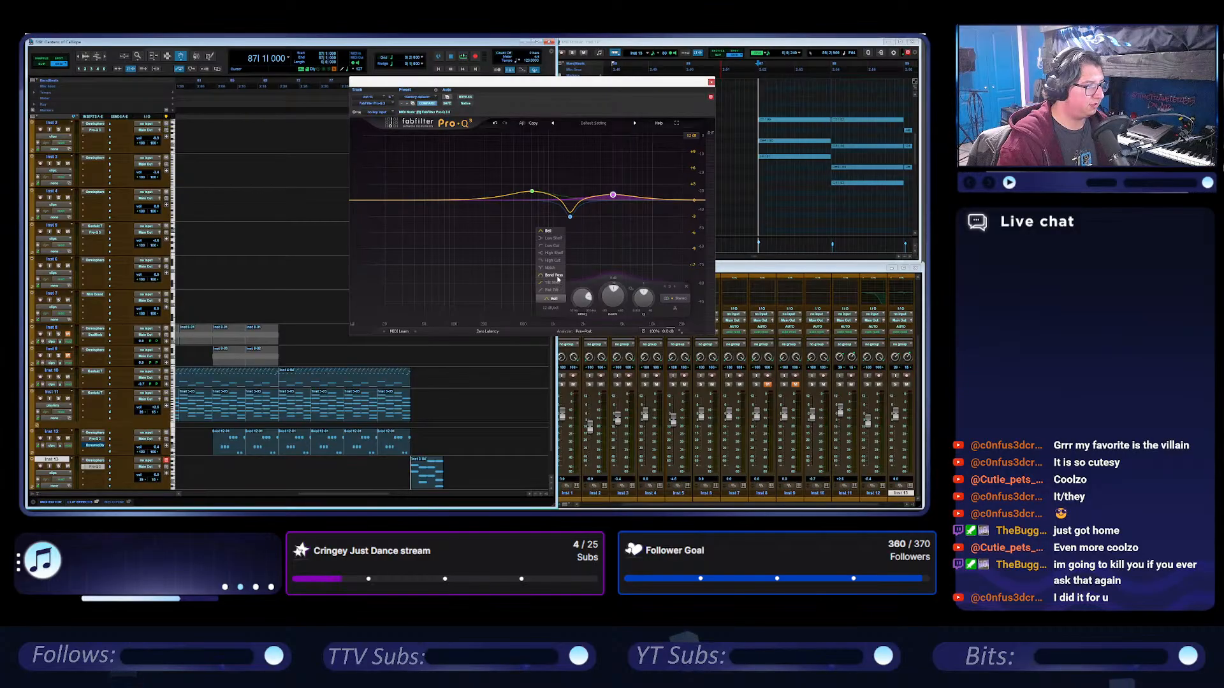
left_click(558, 277)
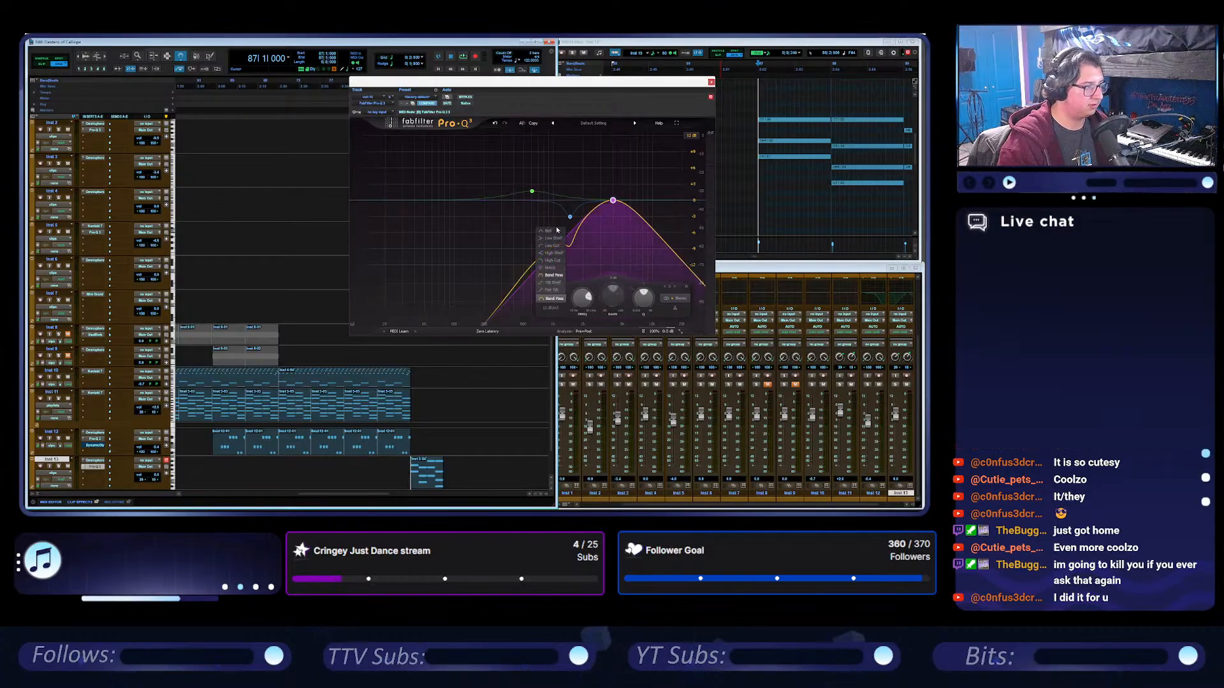
left_click(556, 231)
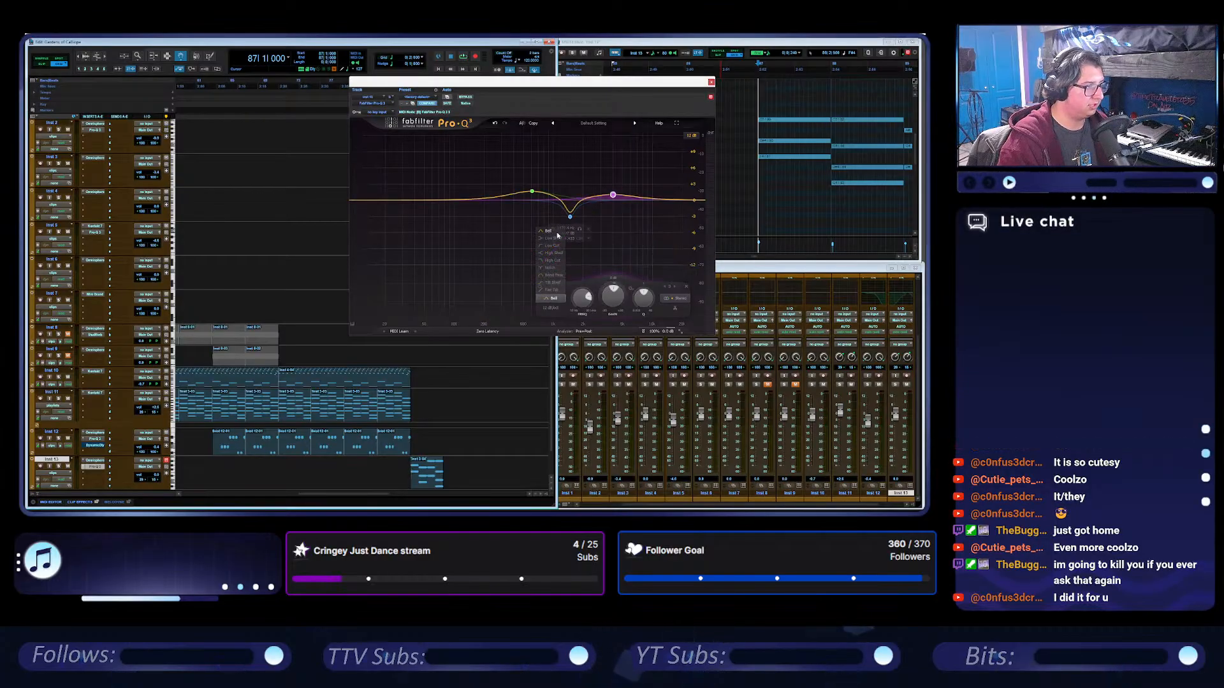
left_click(553, 299)
left_click(650, 292)
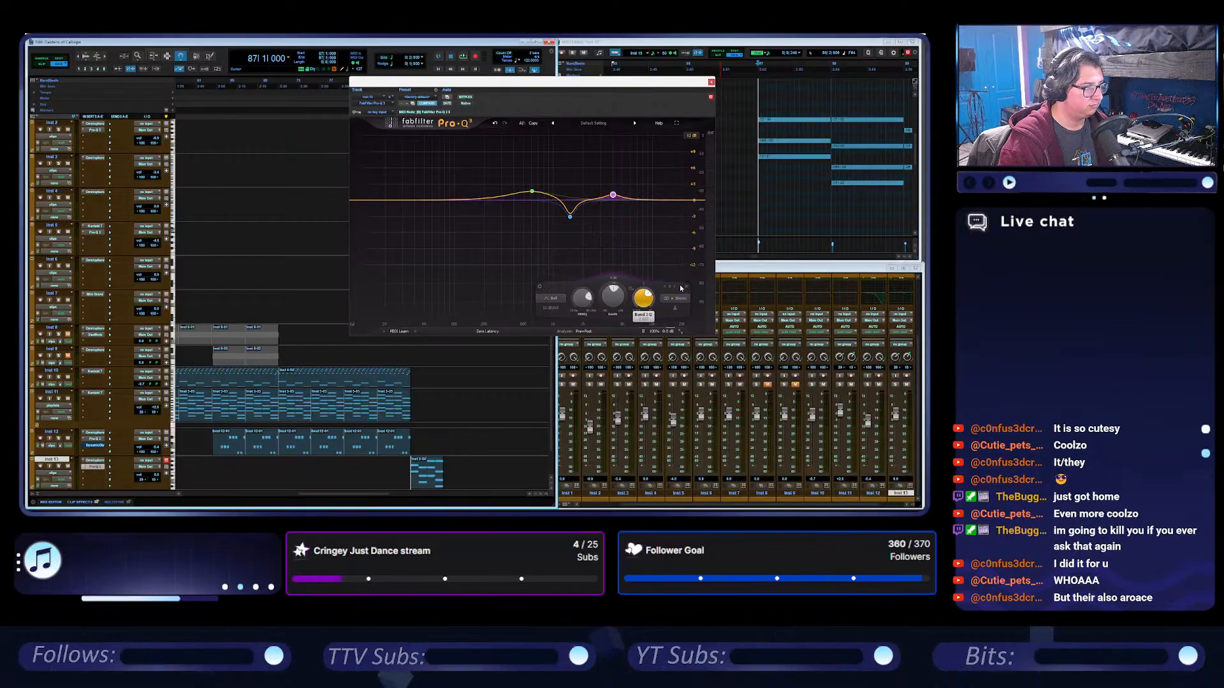
Try the Band Pass, Tilt Shelf, Flat Tilt and High Shelf shapes on the third equalizer band, ending back on Bell.
right_click(613, 194)
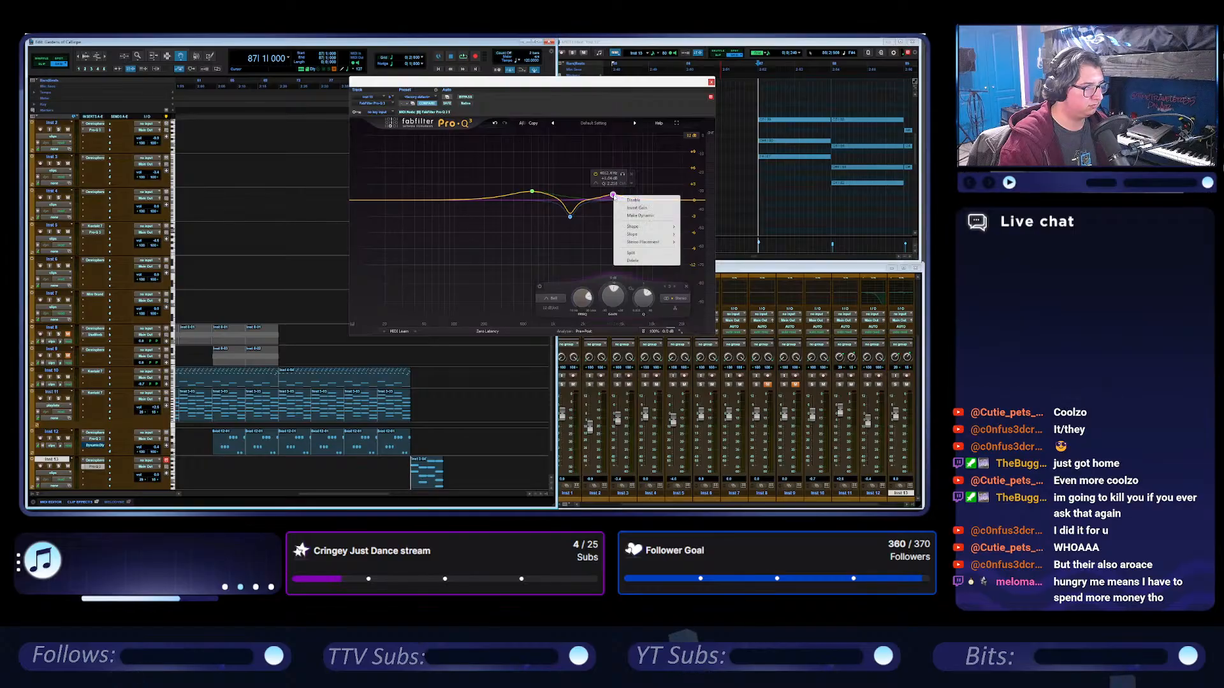
mouse_move(657, 226)
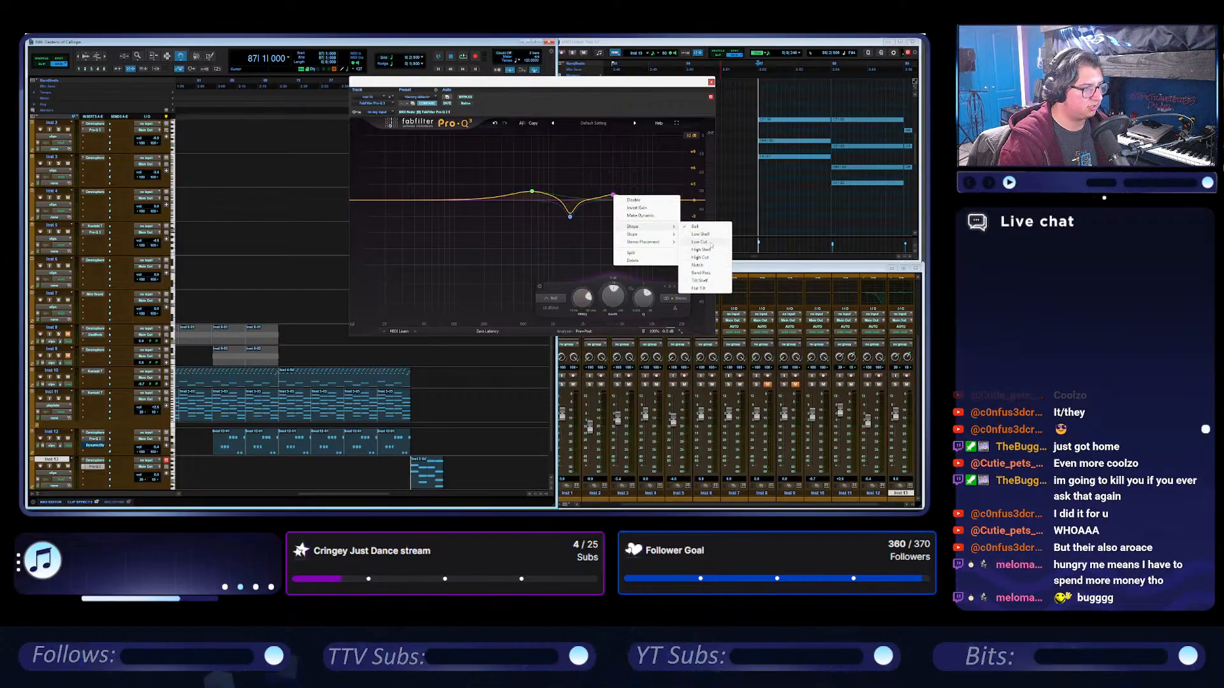
left_click(712, 274)
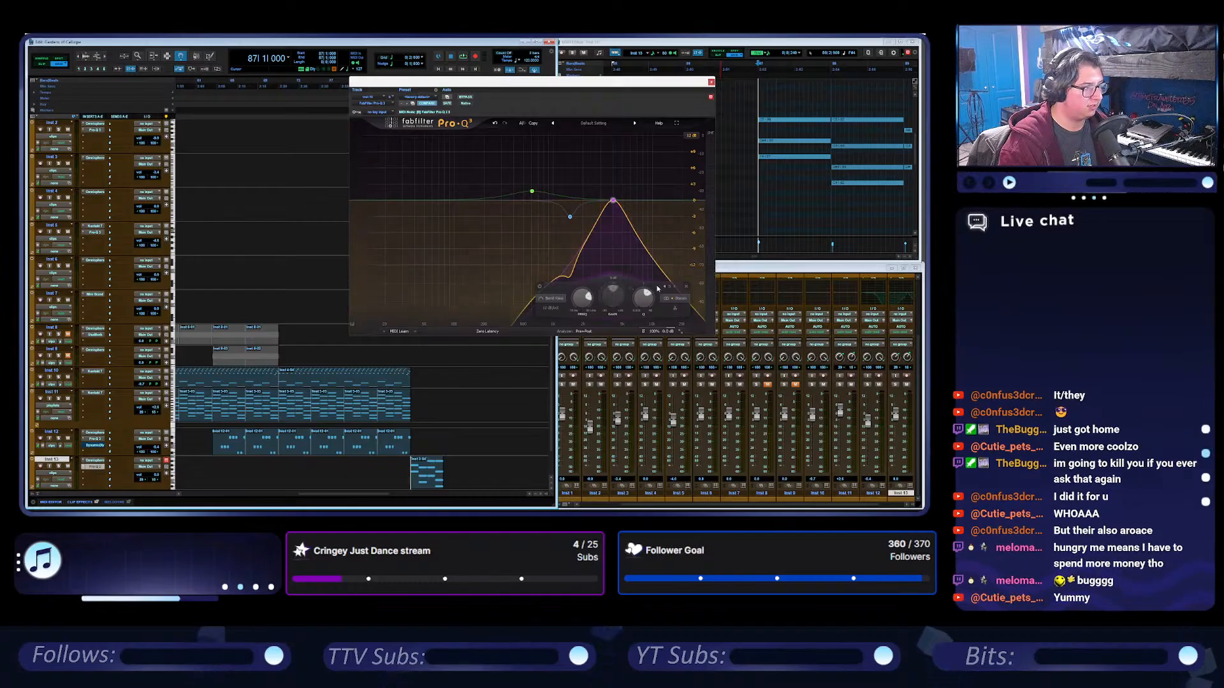
left_click(555, 298)
left_click(560, 287)
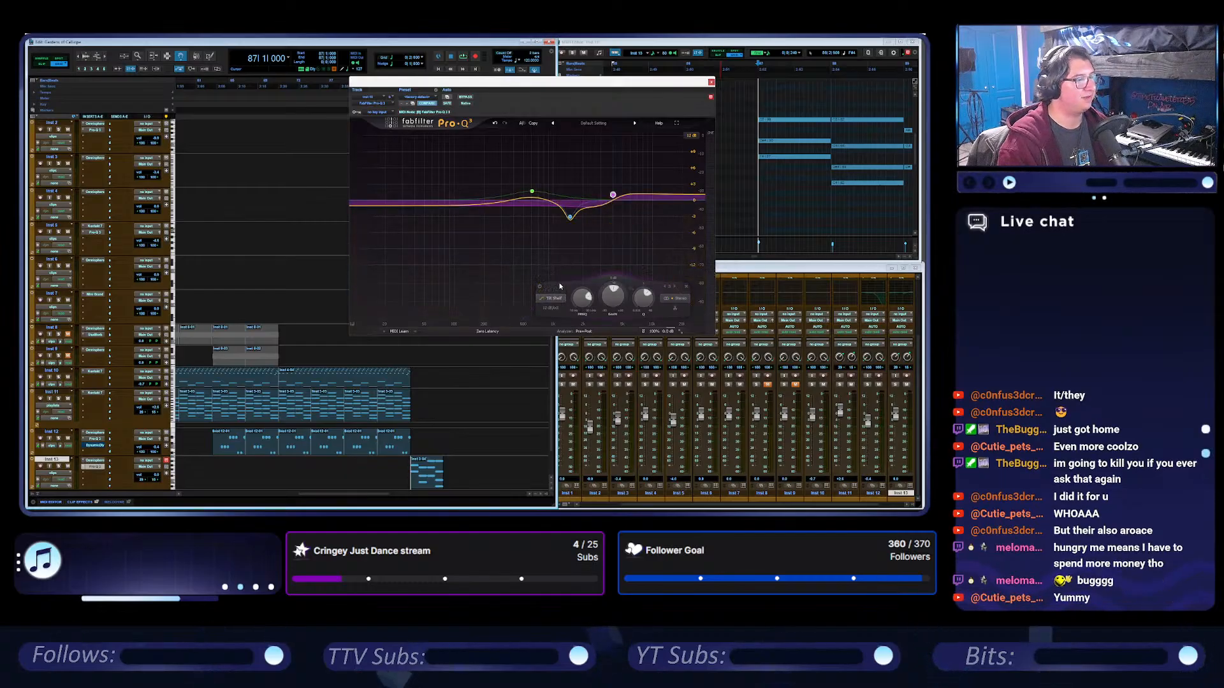
left_click(559, 297)
left_click(560, 290)
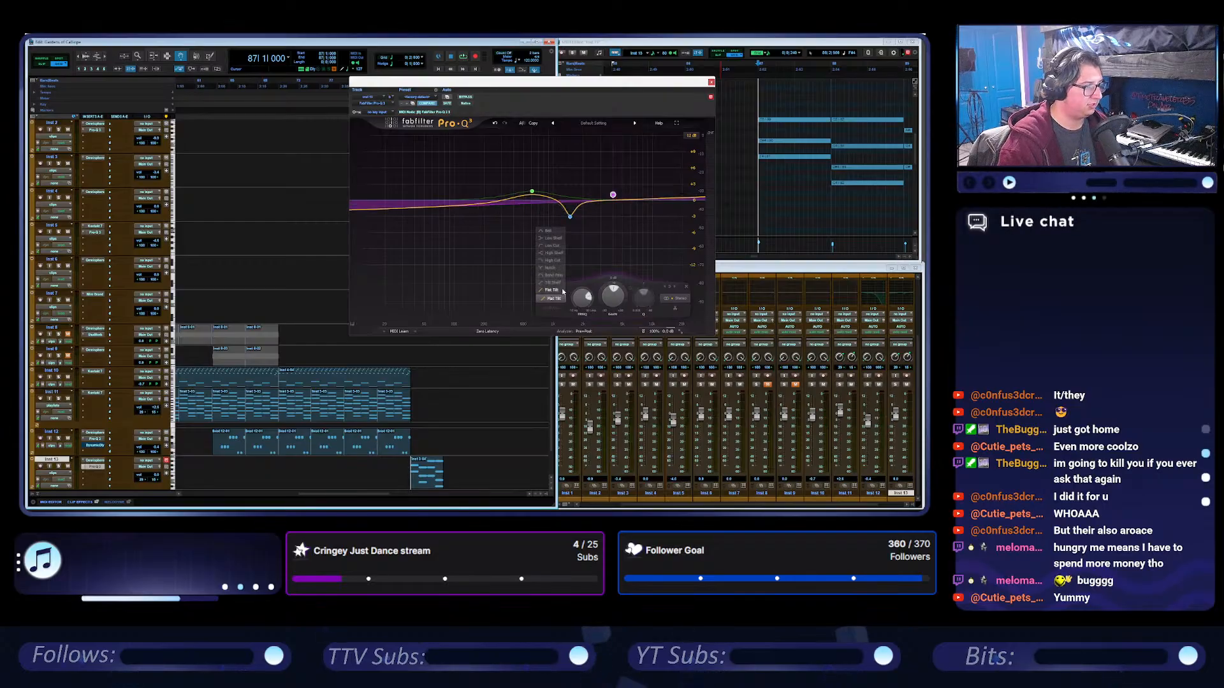
left_click(556, 253)
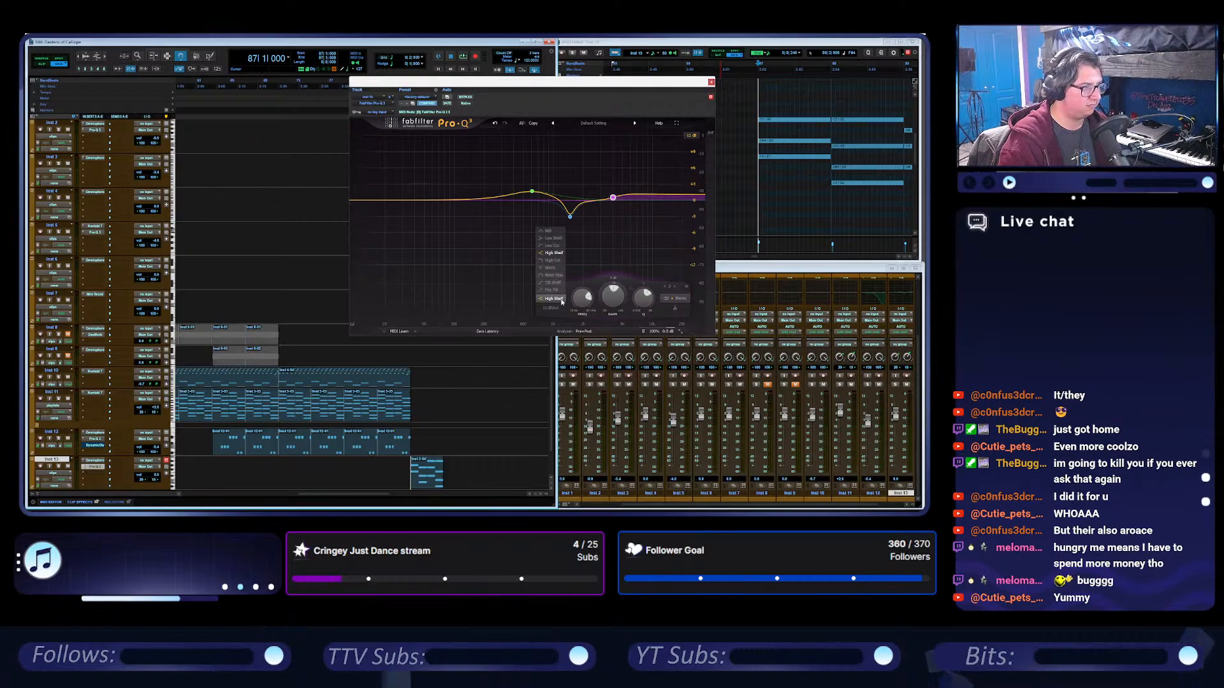
left_click(553, 232)
Raise the third band's boost to about 2.5 dB with an adjusted Q and add a gentle high-shelf cut in the treble.
left_click_drag(610, 196, 619, 189)
right_click(619, 190)
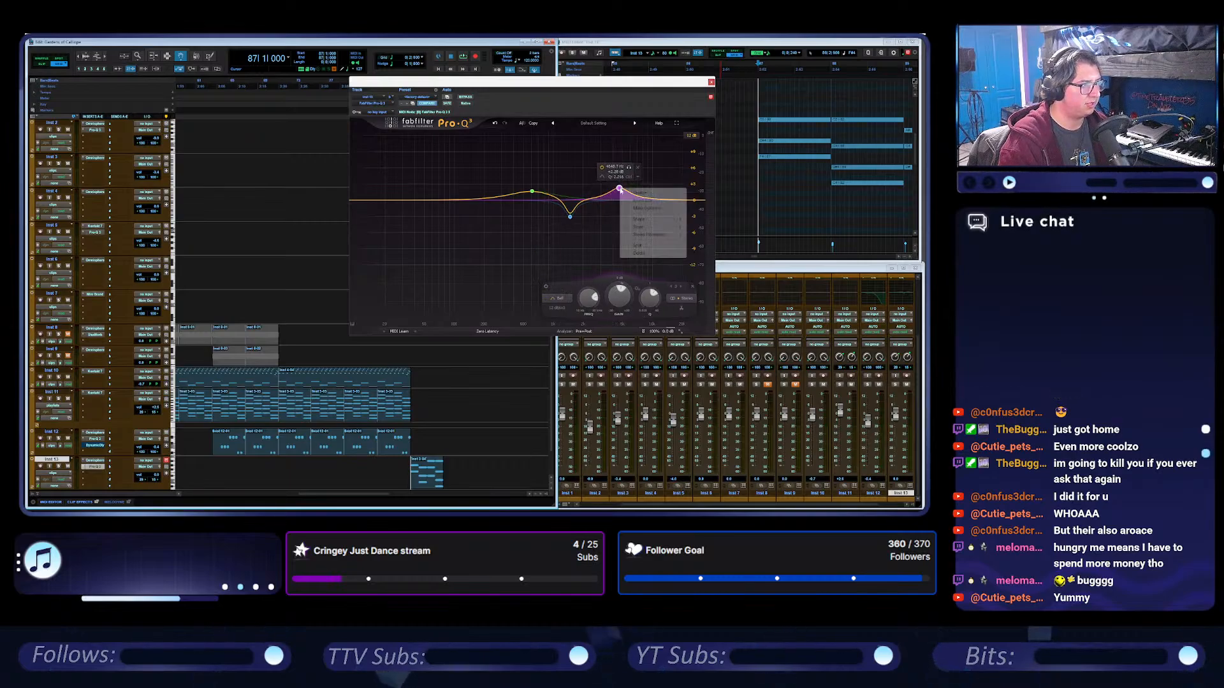
left_click(620, 189)
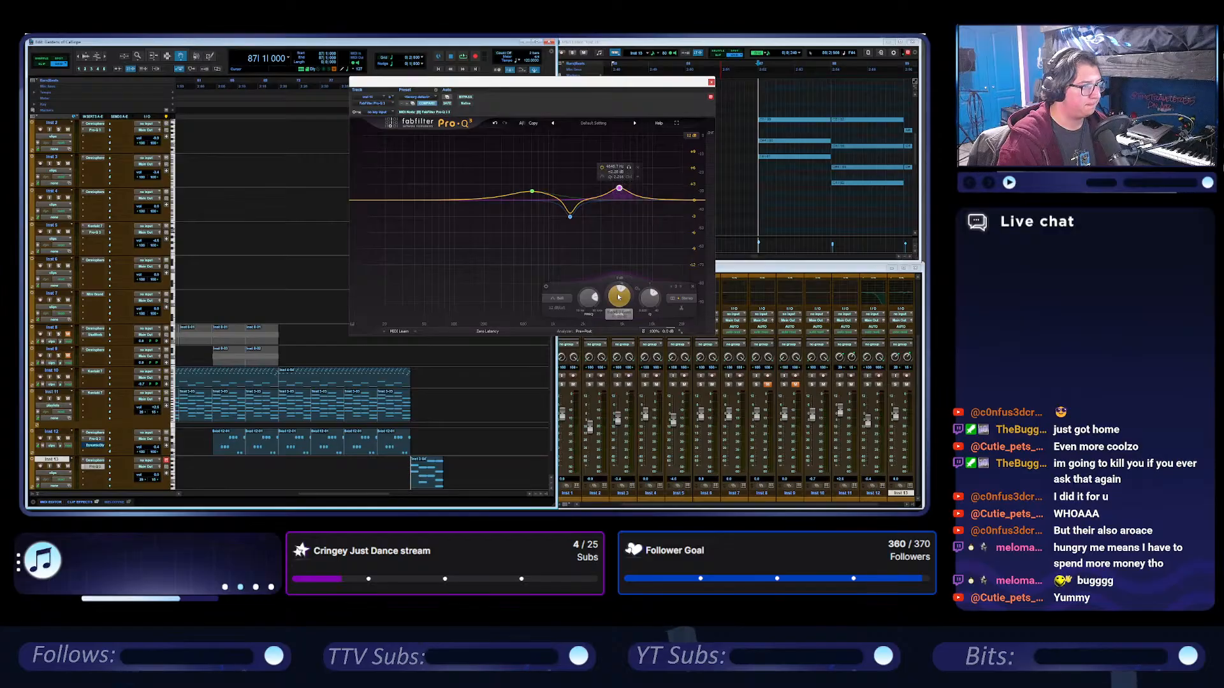
left_click_drag(652, 294, 620, 286)
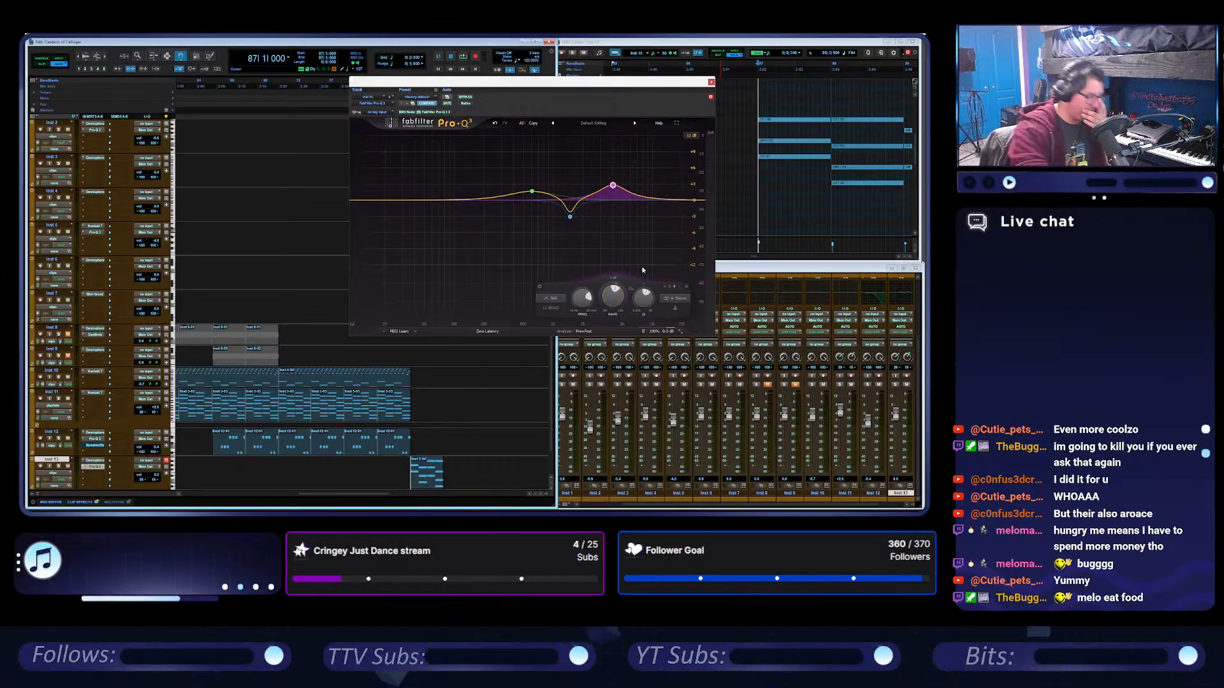
mouse_move(617, 192)
left_click_drag(613, 187, 618, 189)
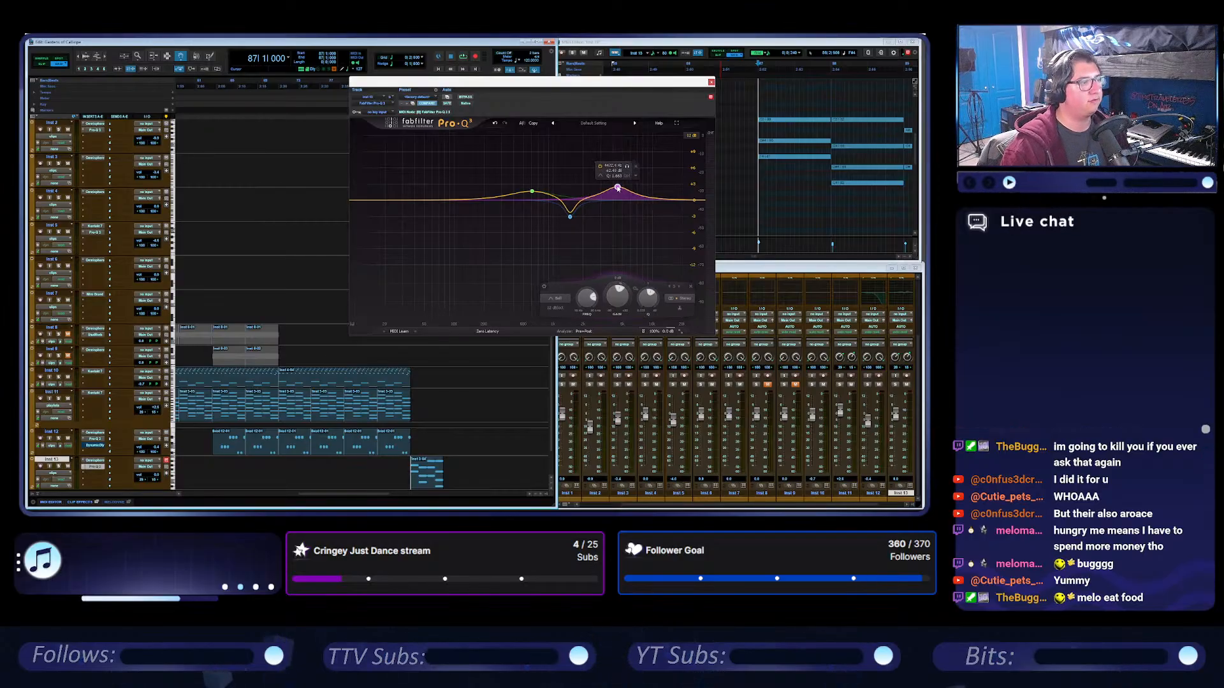
left_click_drag(617, 188, 659, 218)
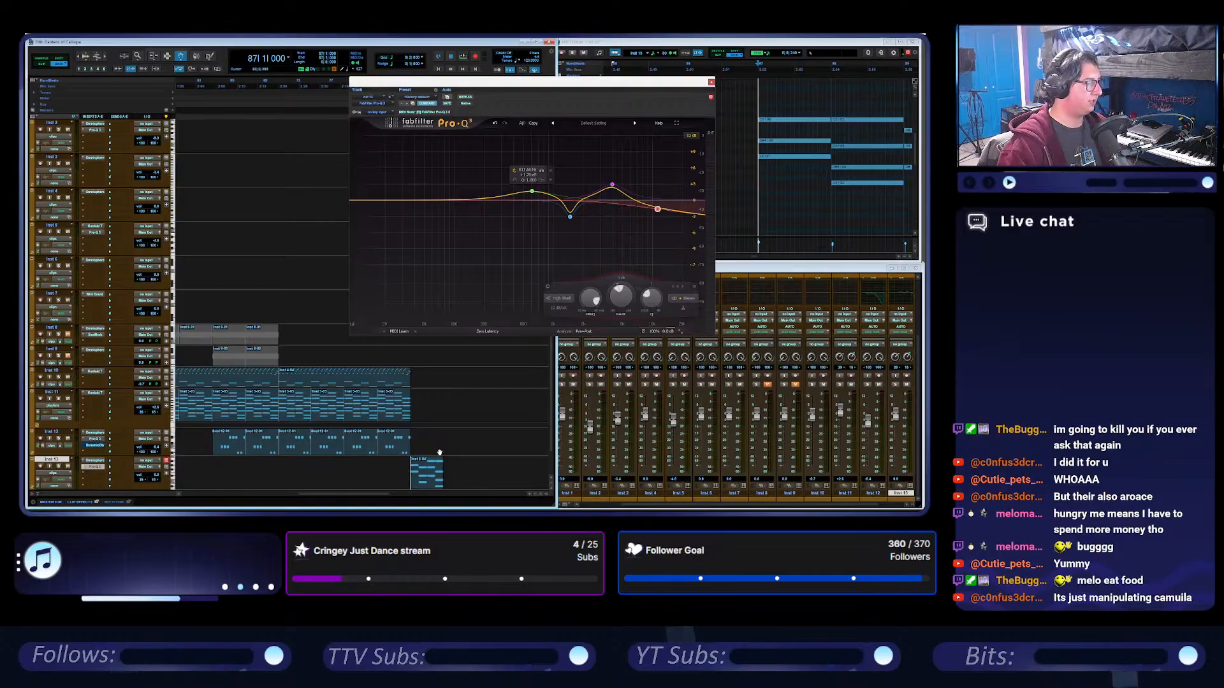
Play the Inst 13 part from bar 87 to audition its equalizer curve.
key("space")
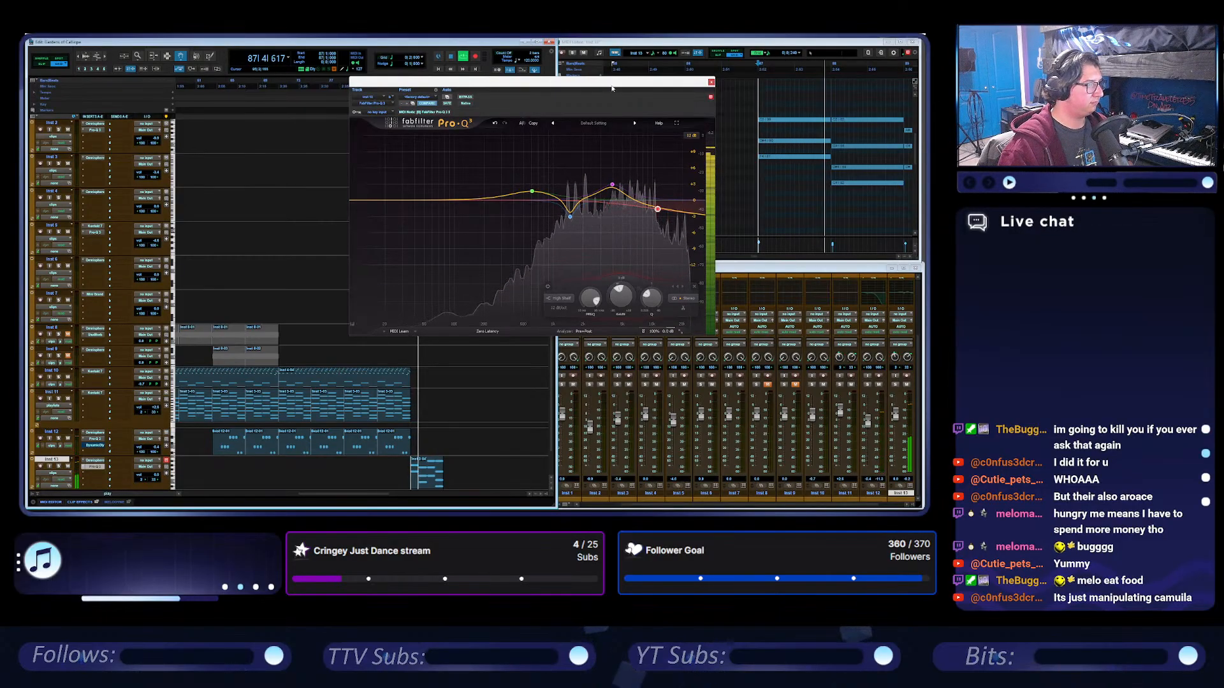
left_click_drag(612, 88, 606, 103)
left_click(96, 406)
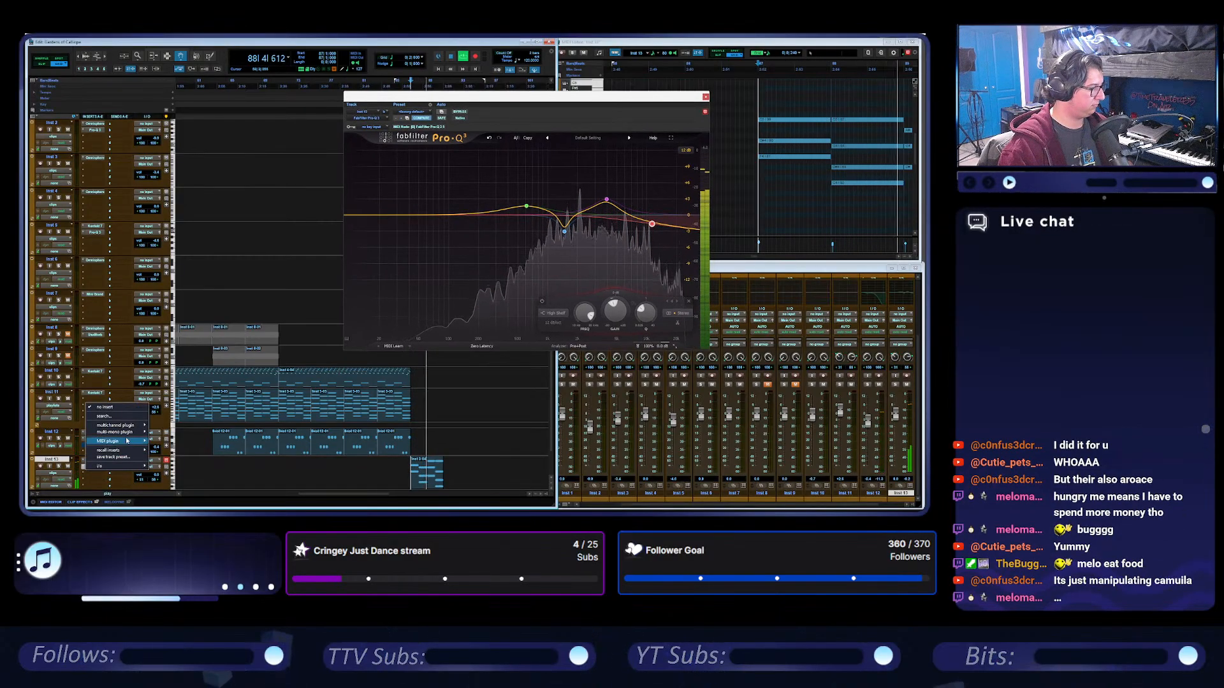
mouse_move(128, 425)
mouse_move(179, 484)
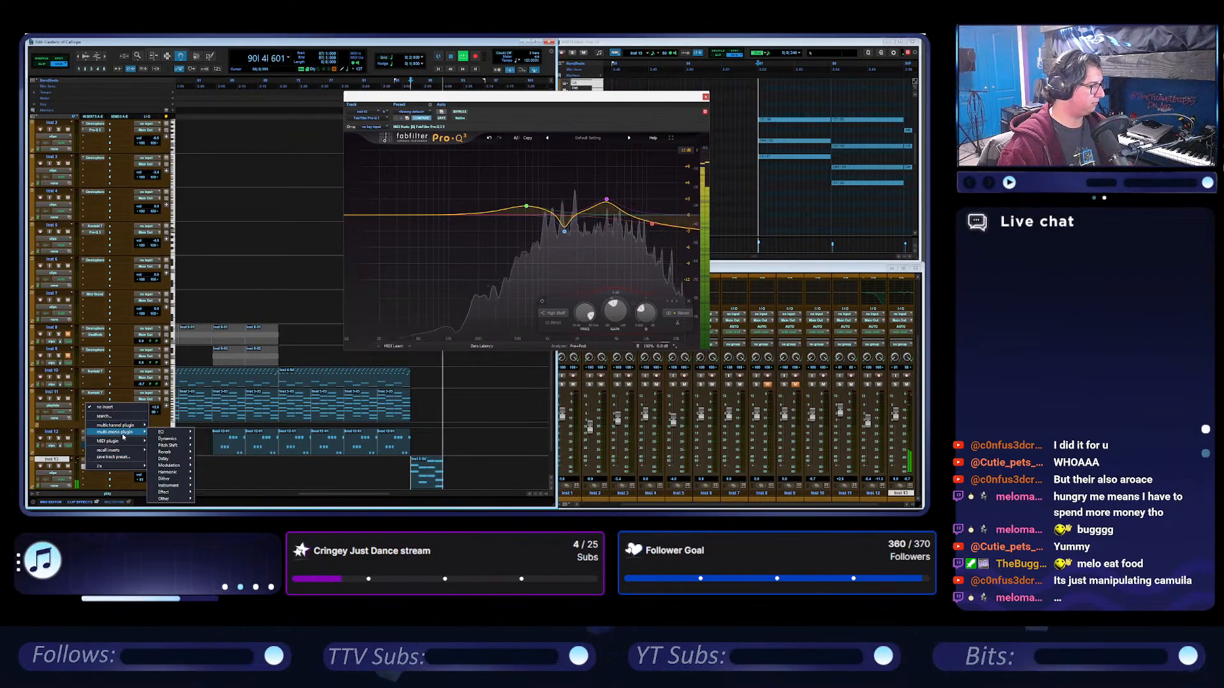
left_click_drag(445, 96, 487, 107)
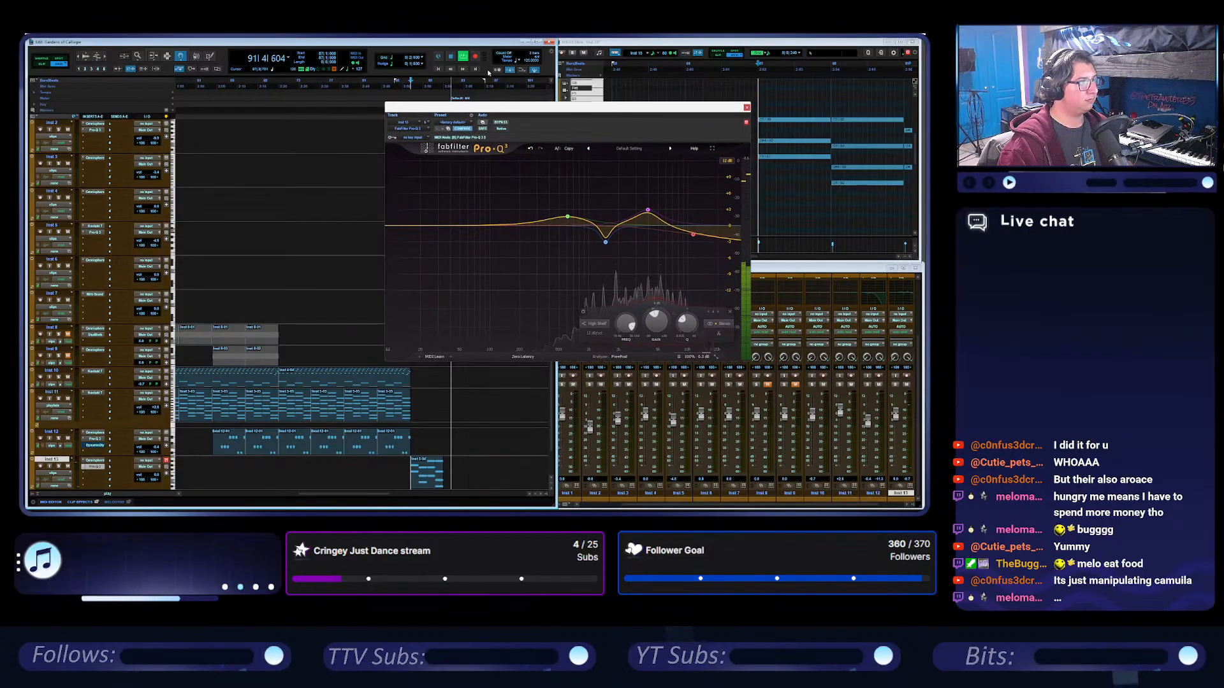
left_click(449, 58)
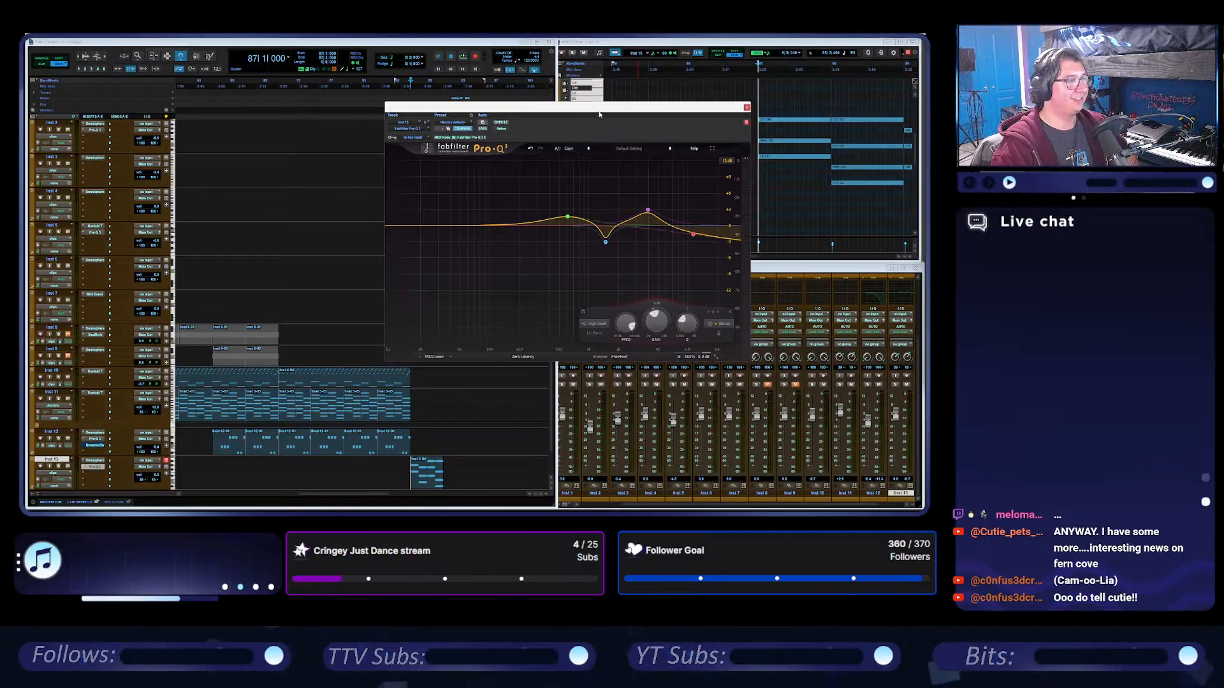
Select the Inst 13 clip and insert the stereo Studio Reverb after Pro-Q 3 on its track.
left_click_drag(615, 113, 607, 108)
left_click(426, 473)
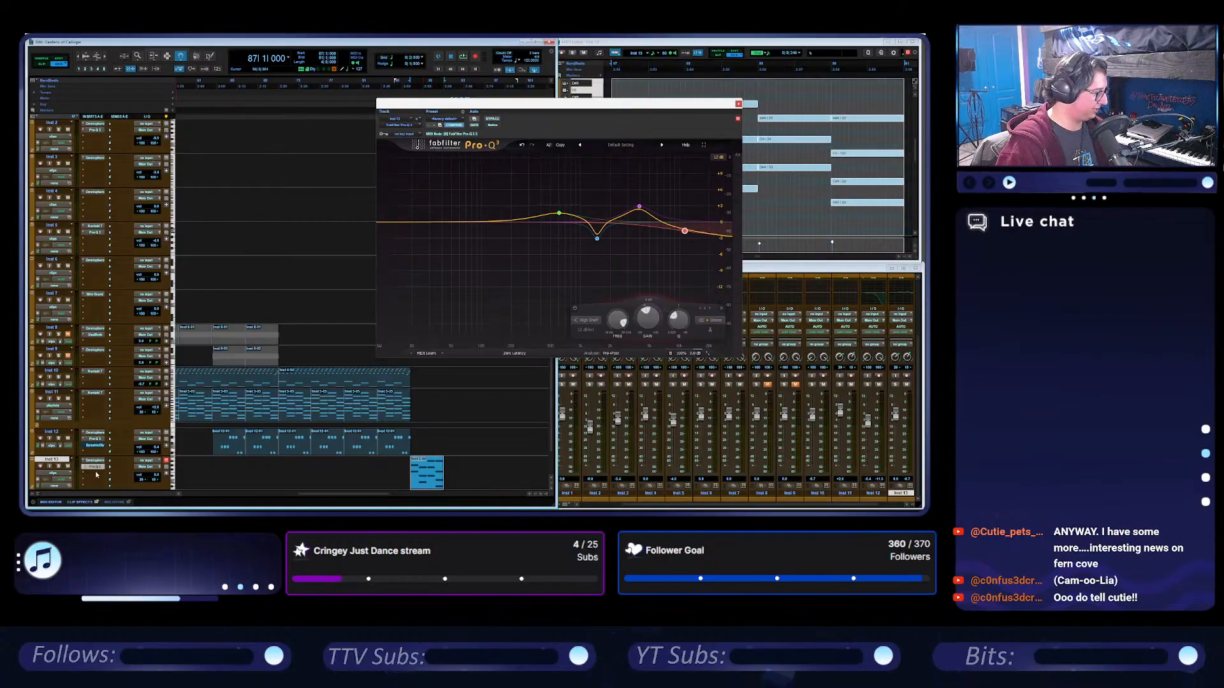
left_click(95, 406)
mouse_move(121, 425)
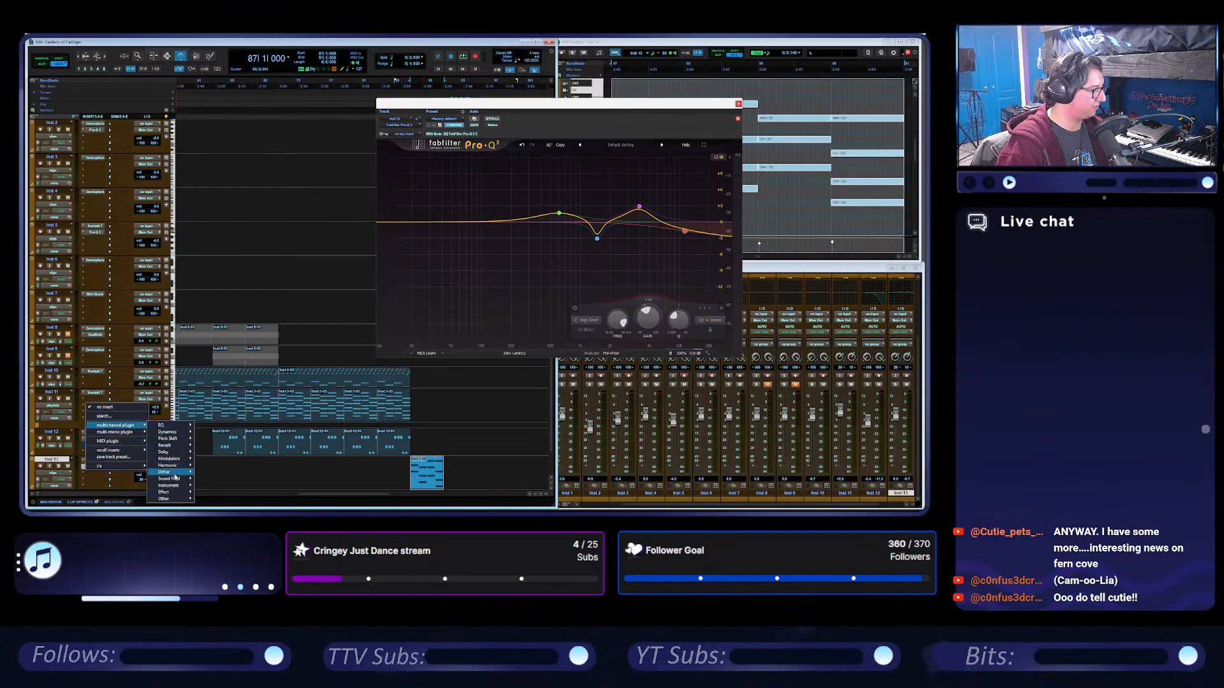
mouse_move(164, 492)
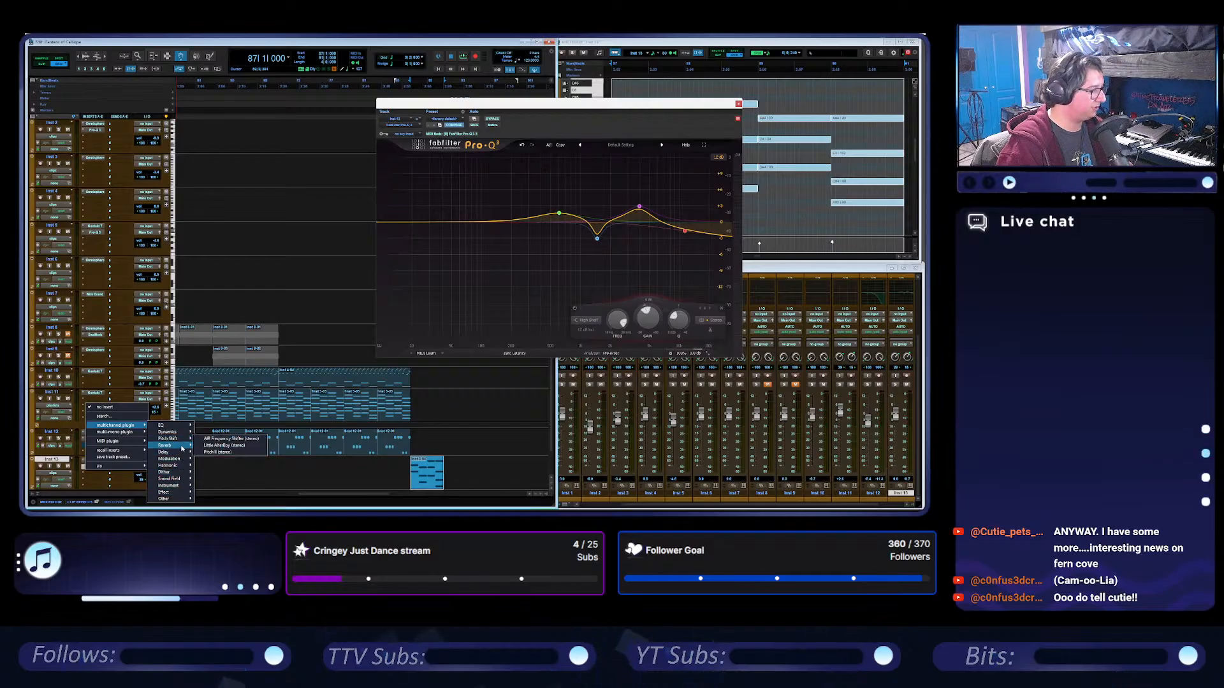
mouse_move(181, 448)
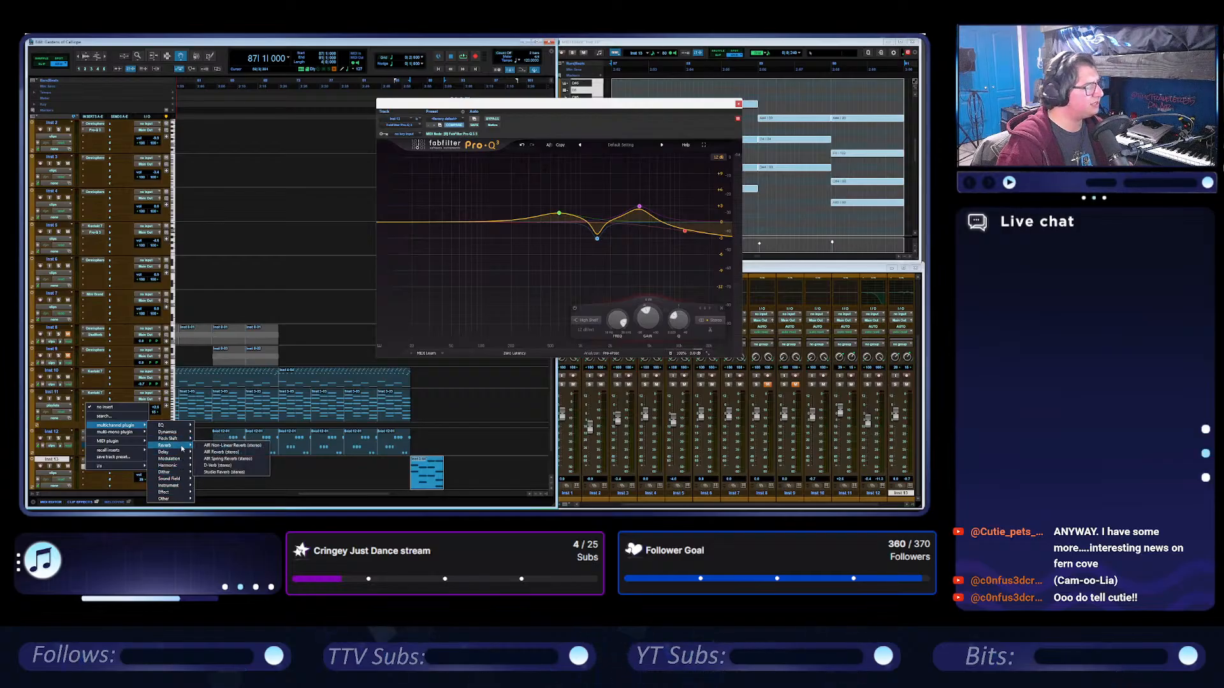
left_click(223, 472)
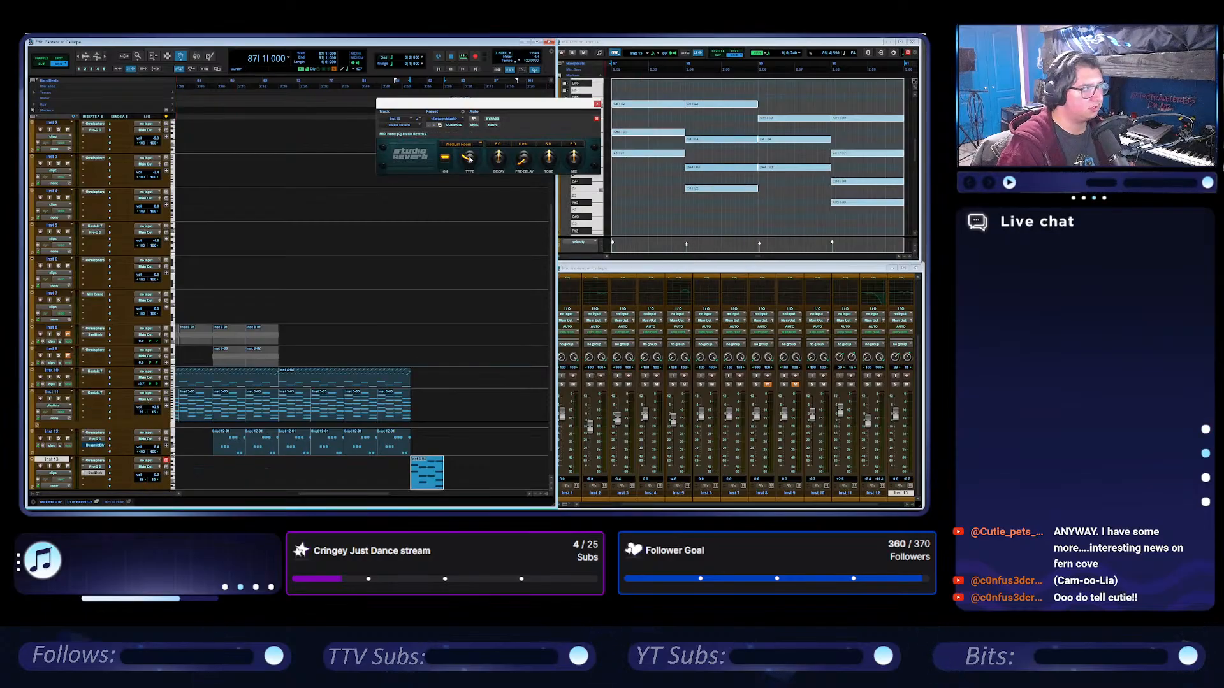
Set the Studio Reverb type to Cathedral and reduce its mix.
left_click(475, 145)
left_click(475, 147)
left_click(475, 147)
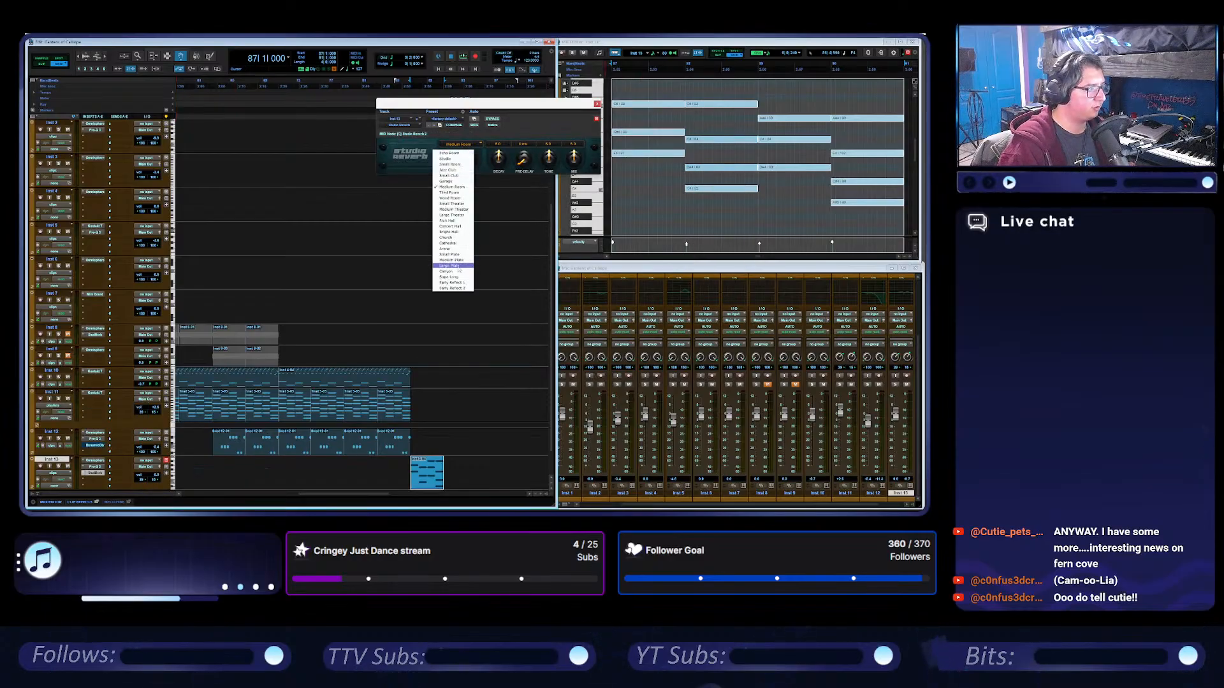
left_click(462, 243)
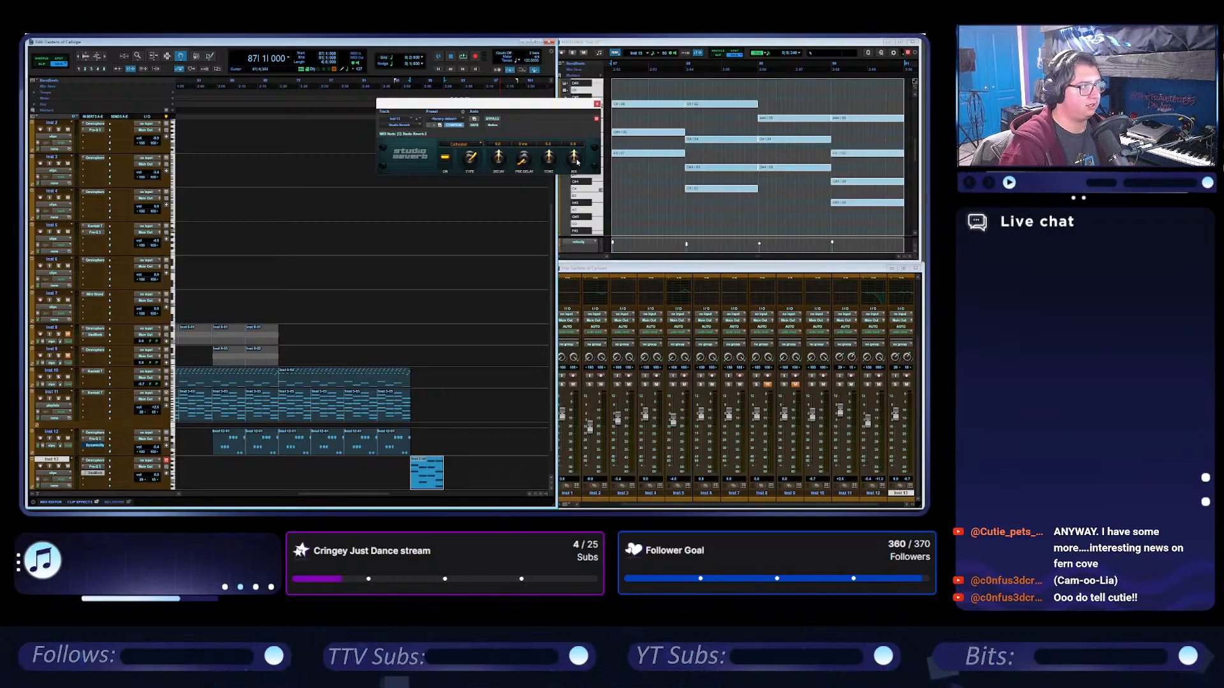
left_click_drag(575, 160, 559, 162)
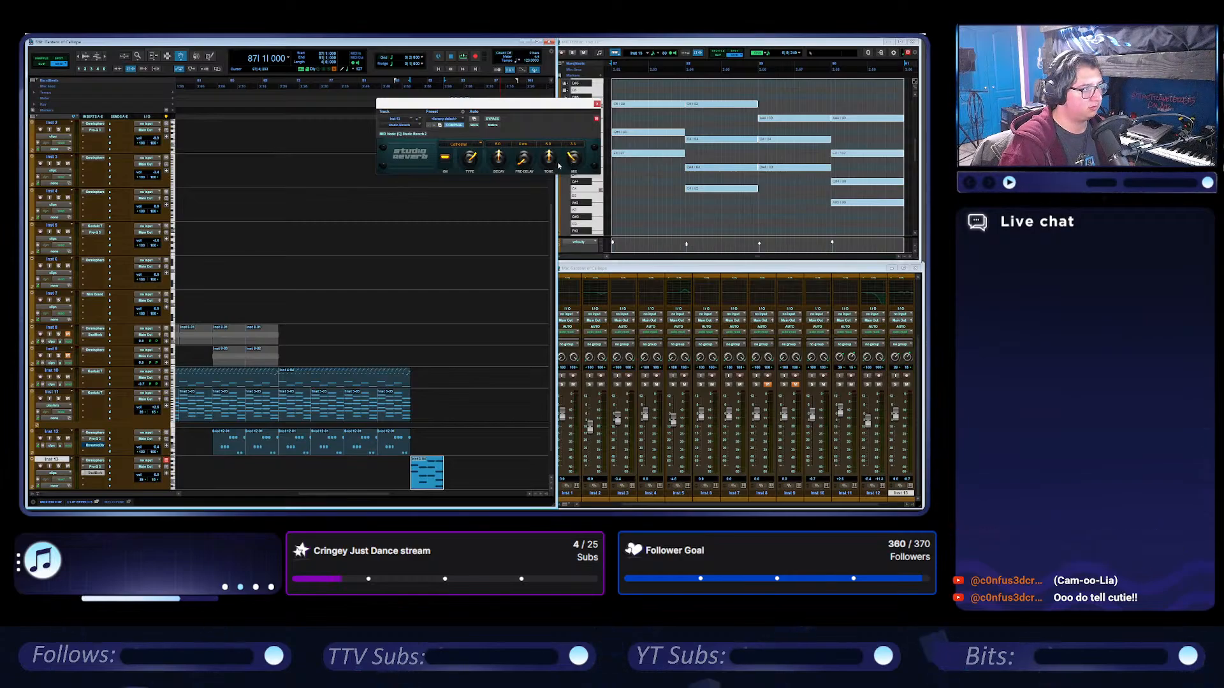
Insert the Stereo Width plugin after the reverb on Inst 13 and increase its width while auditioning the part.
key("space")
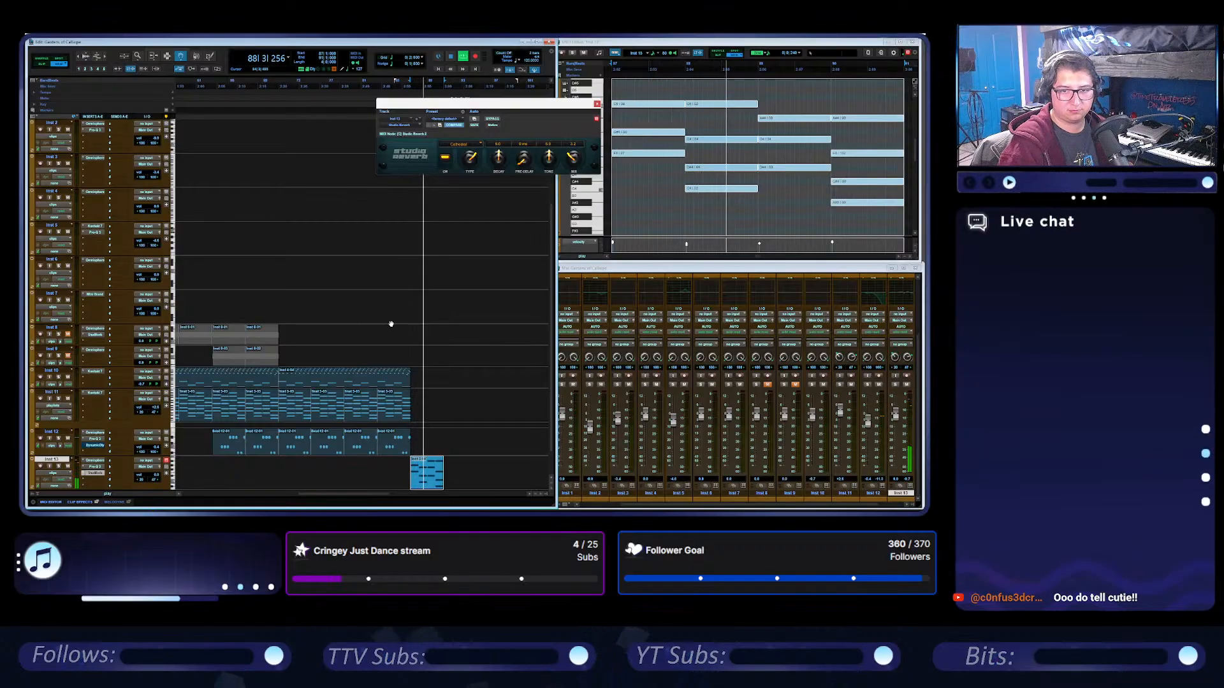
left_click(95, 480)
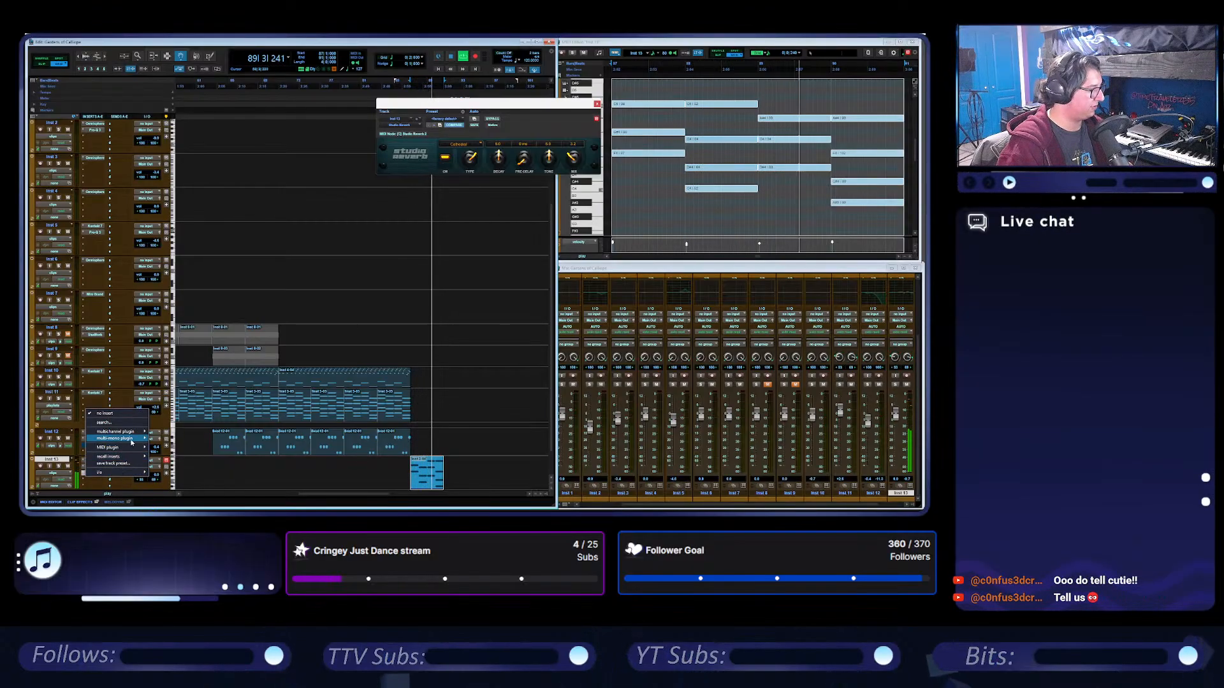
mouse_move(135, 437)
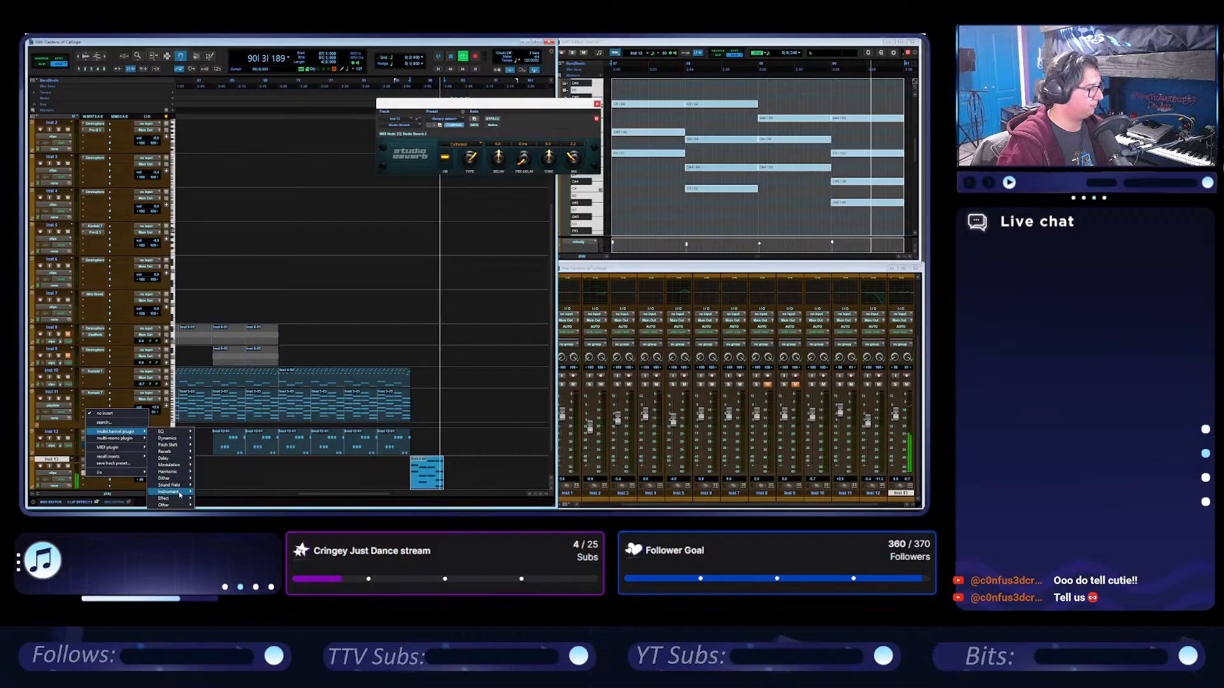
mouse_move(181, 492)
left_click(231, 492)
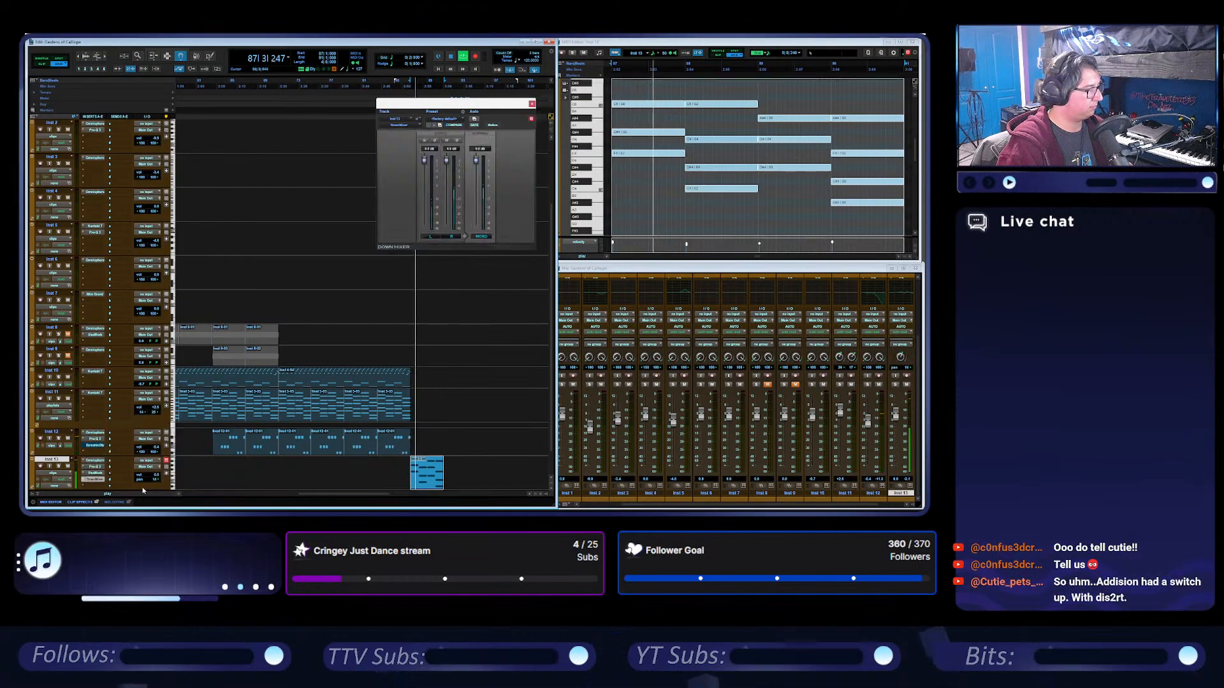
left_click(399, 125)
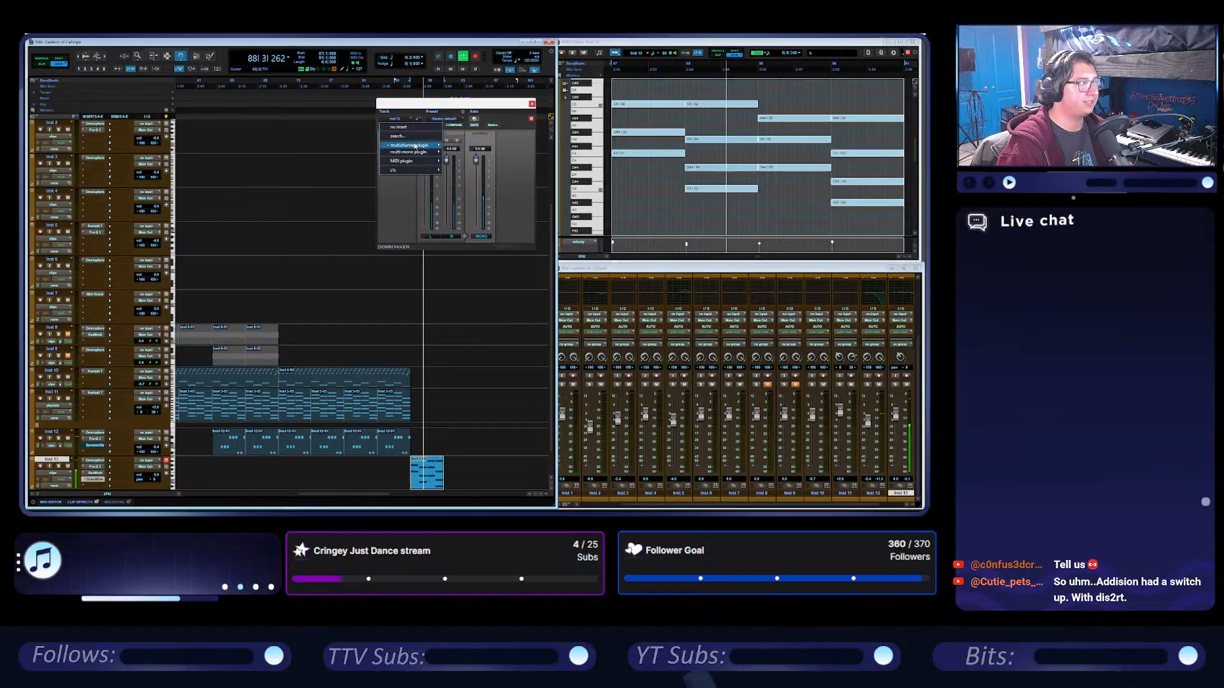
mouse_move(415, 145)
mouse_move(463, 198)
left_click(519, 203)
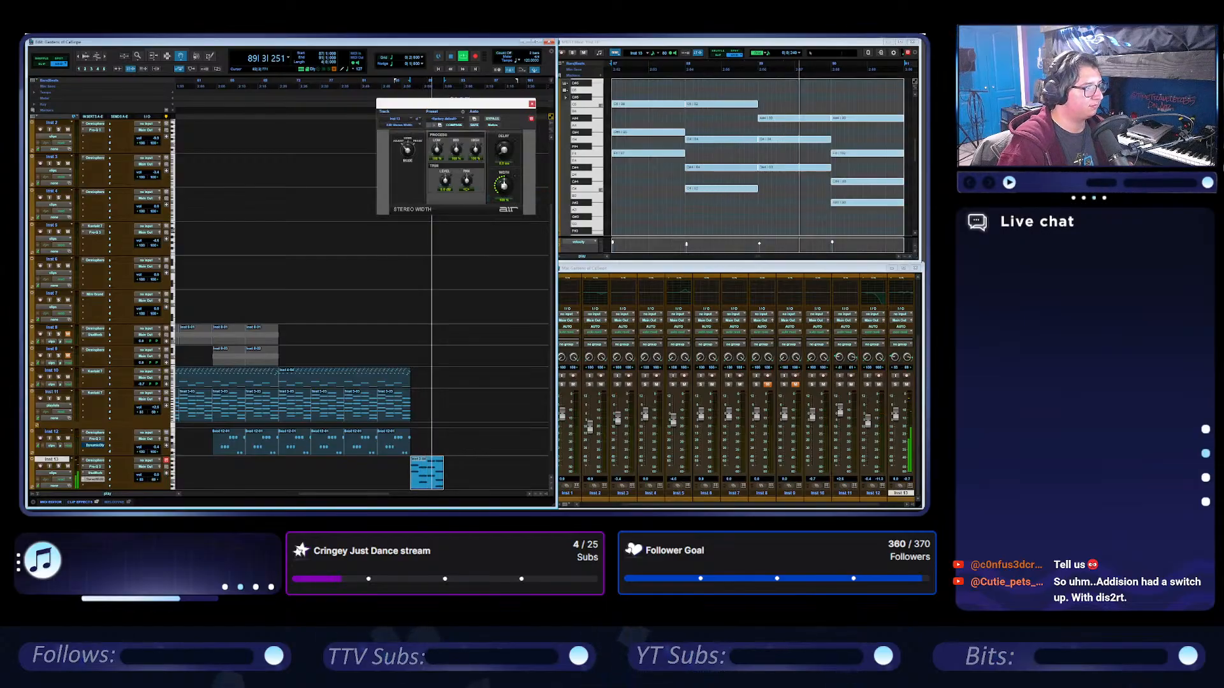
left_click_drag(503, 185, 504, 158)
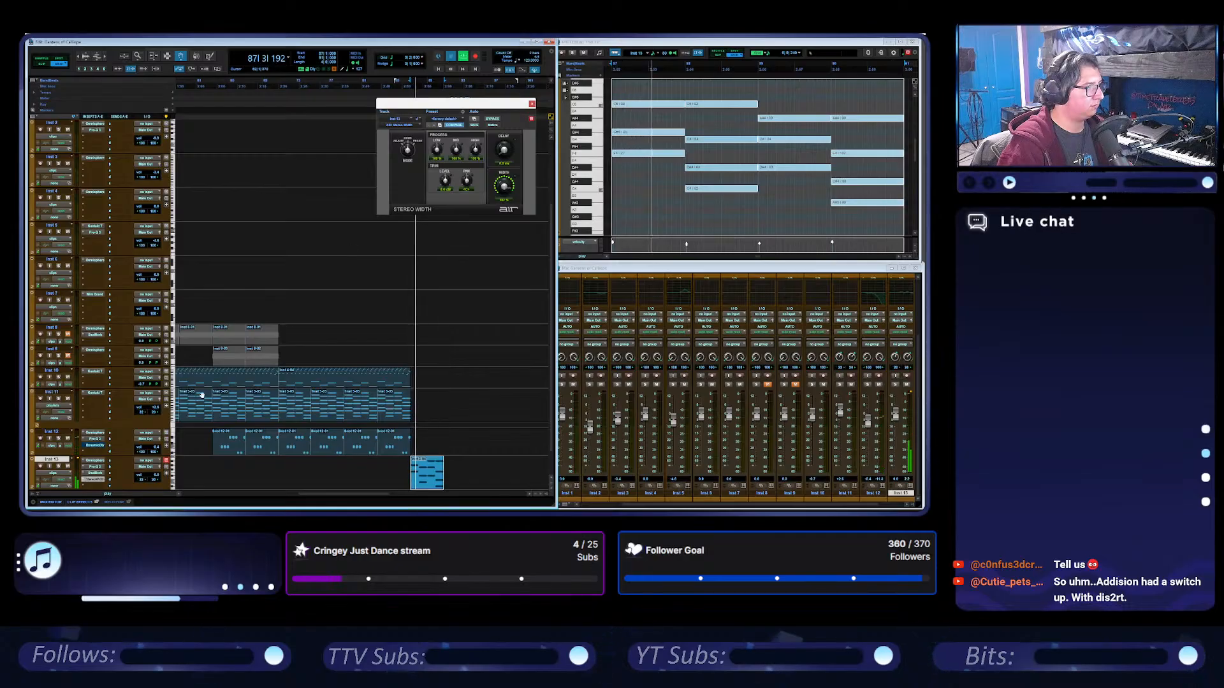
key("space")
Set the Inst 13 Omnisphere arpeggiator's note rate to 1/2 and audition the part.
left_click(95, 460)
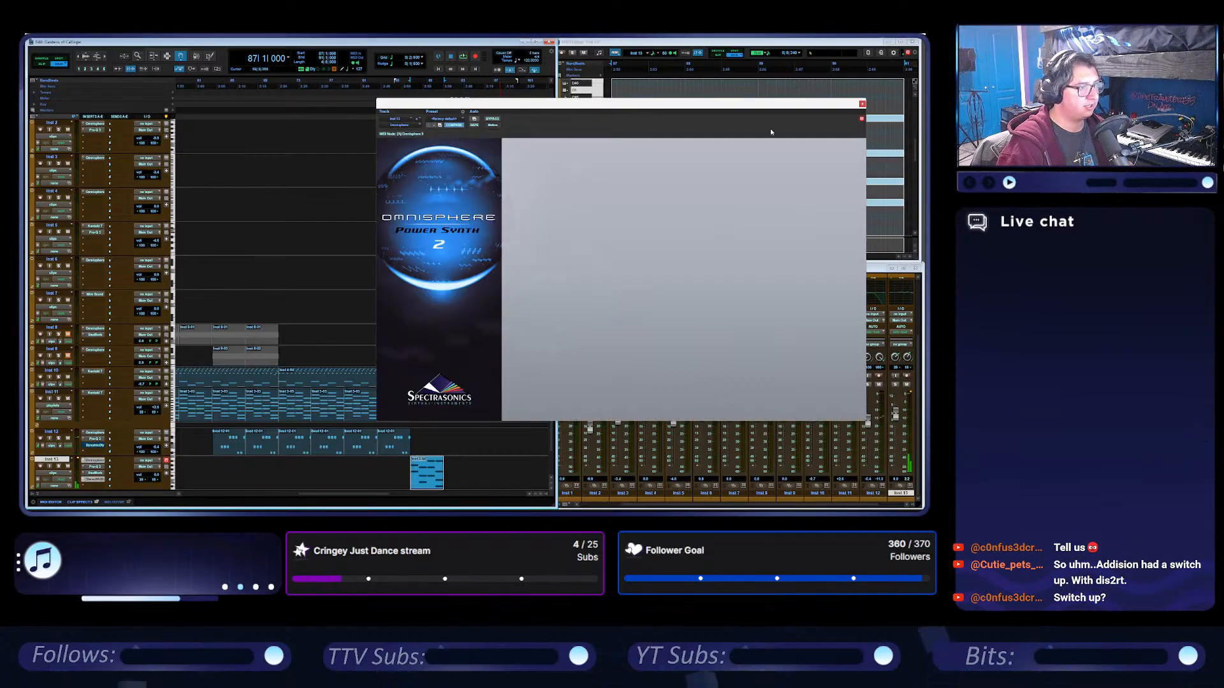
left_click_drag(769, 104, 695, 102)
left_click(704, 227)
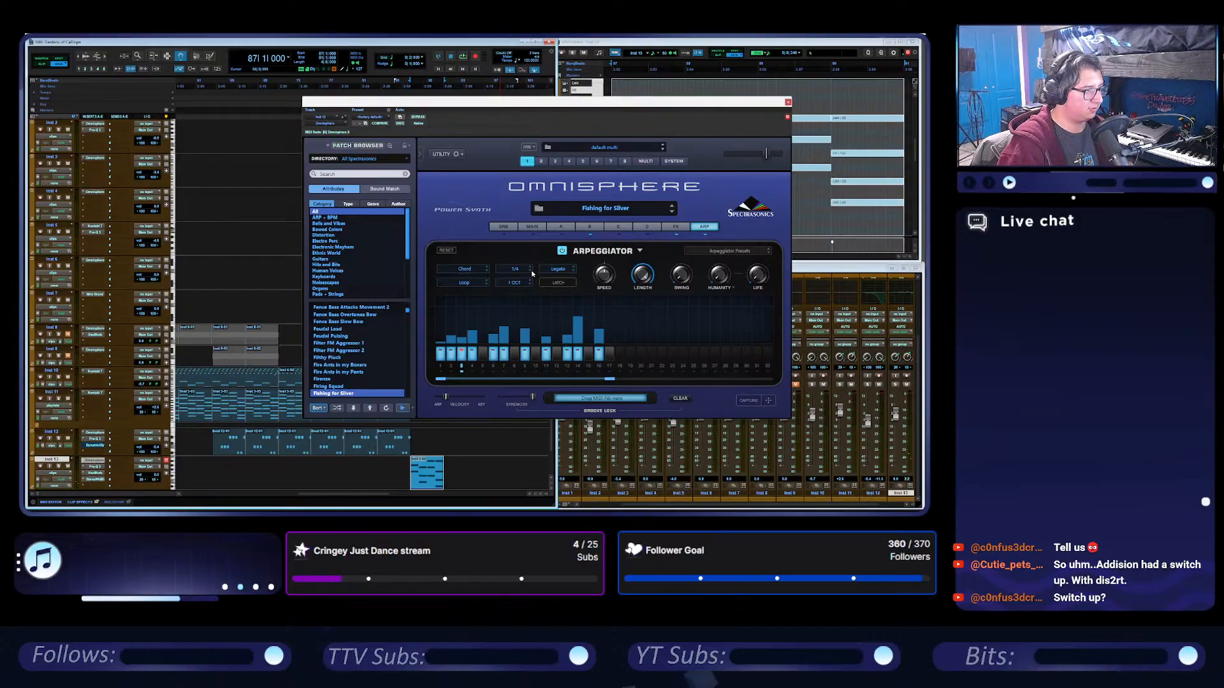
left_click(533, 272)
left_click(519, 279)
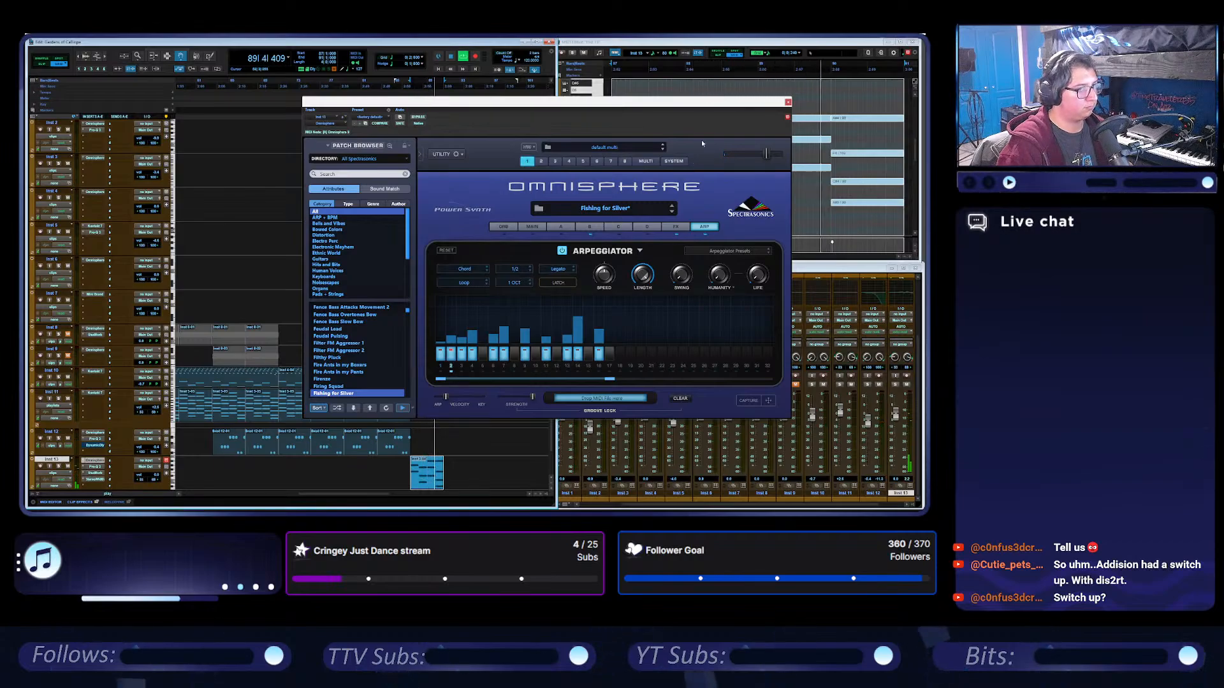
left_click_drag(630, 106, 725, 97)
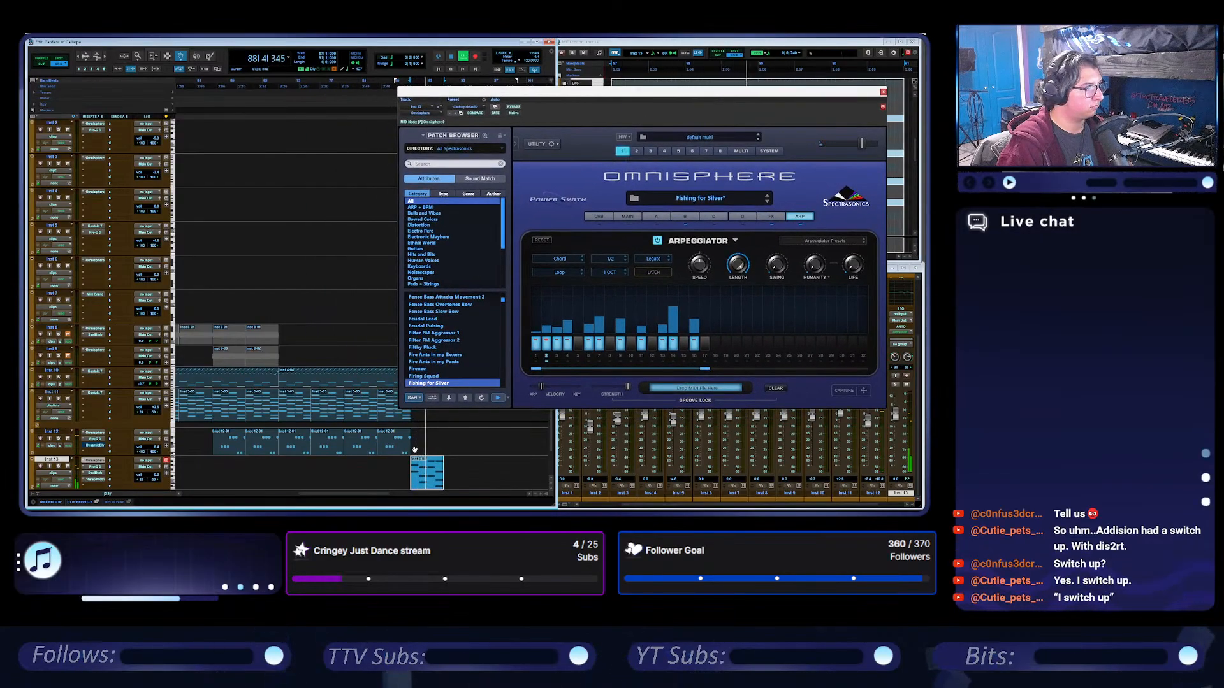
Move the Inst 13 clip to bar 71 and duplicate it three times in succession.
scroll(414, 450, "left", 3)
left_click_drag(534, 487, 400, 488)
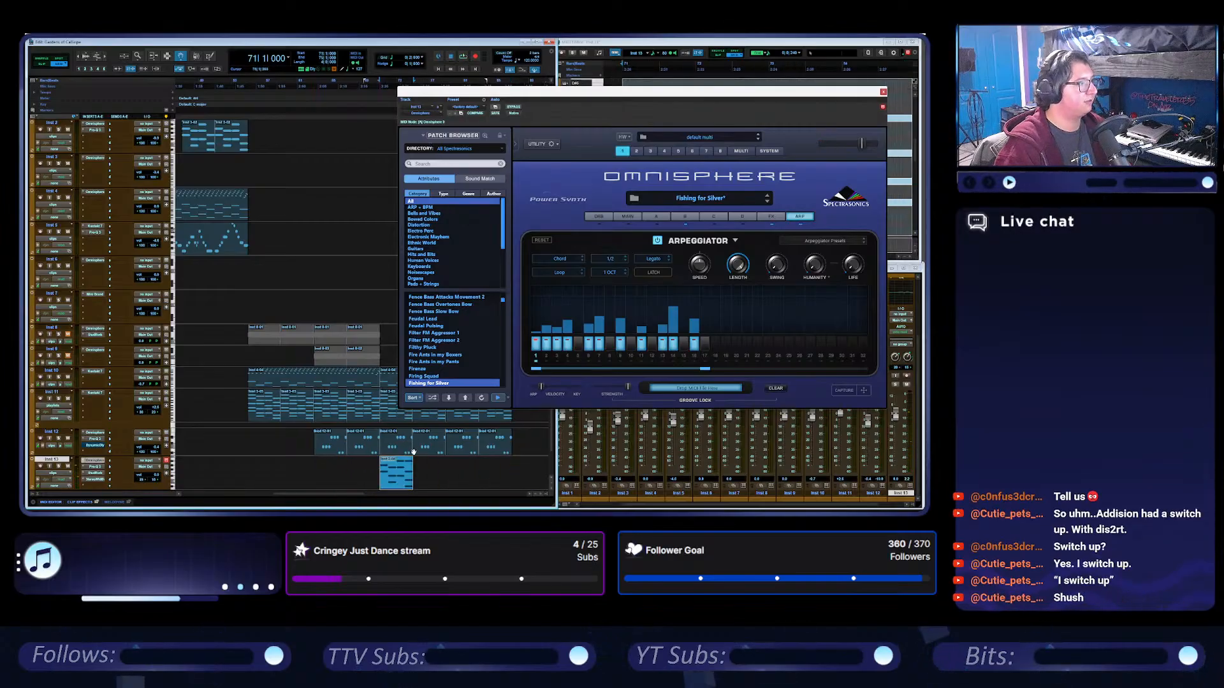
key("ctrl+d")
key("ctrl+d")
key("ctrl+d")
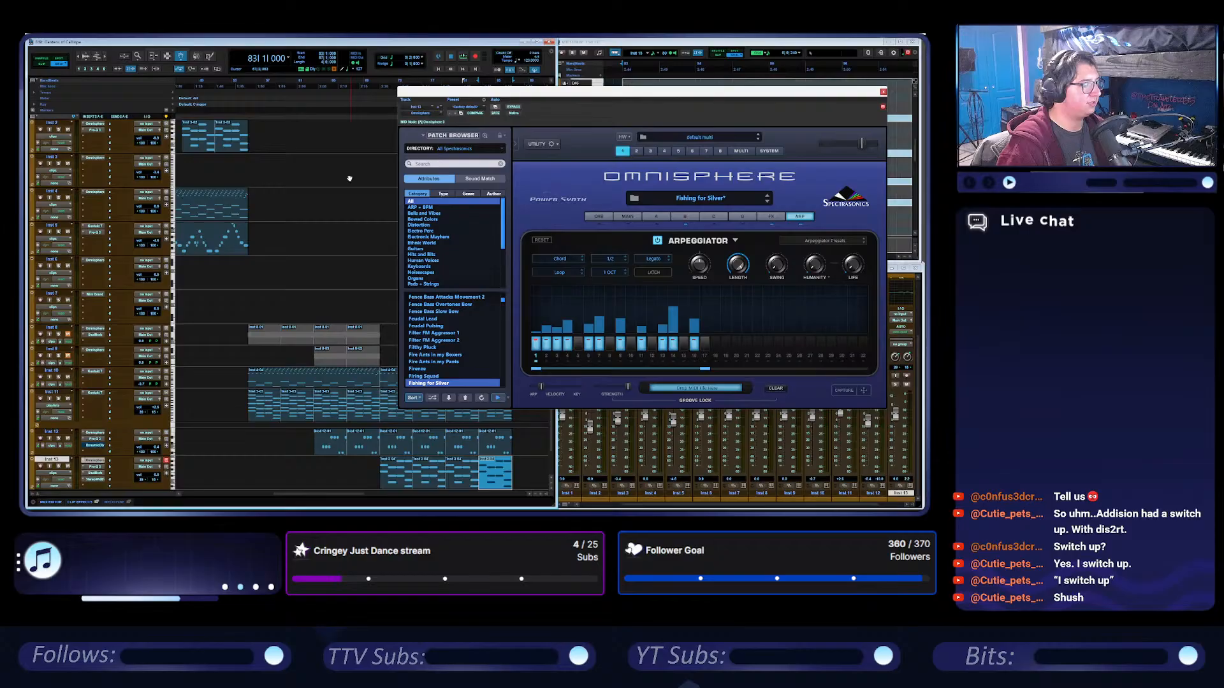
Play the arrangement from shortly before the Inst 10 and Inst 11 clips start and close the Omnisphere window.
left_click(235, 81)
key("space")
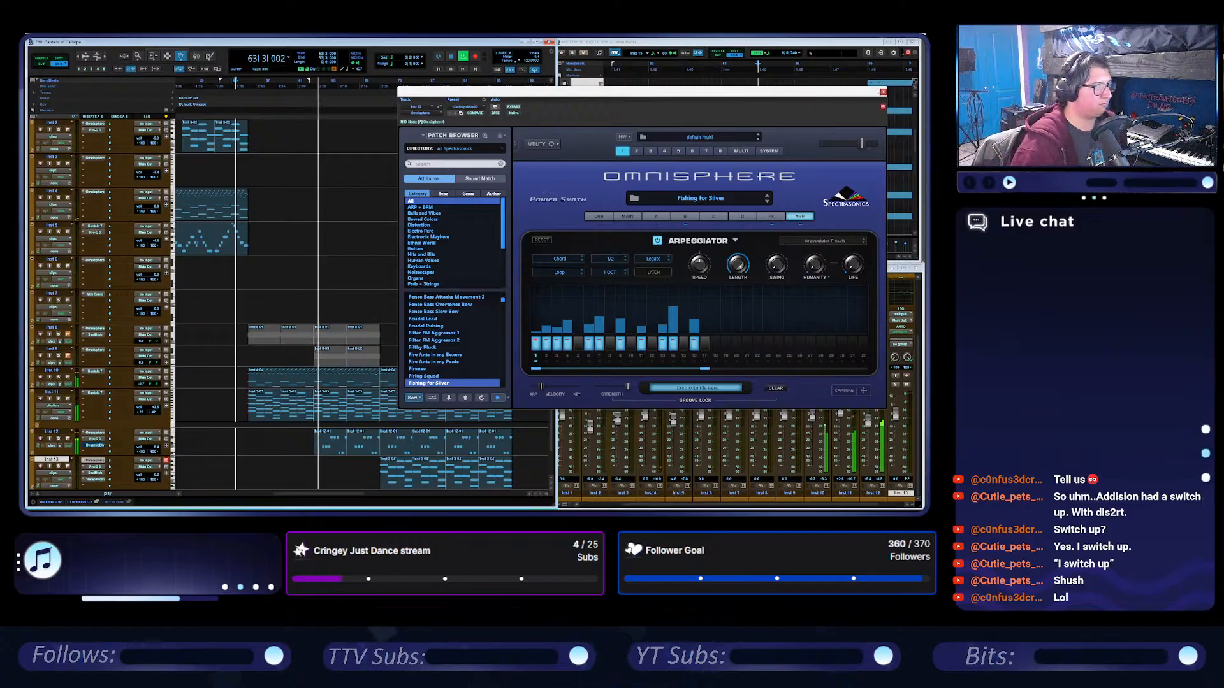
left_click(883, 93)
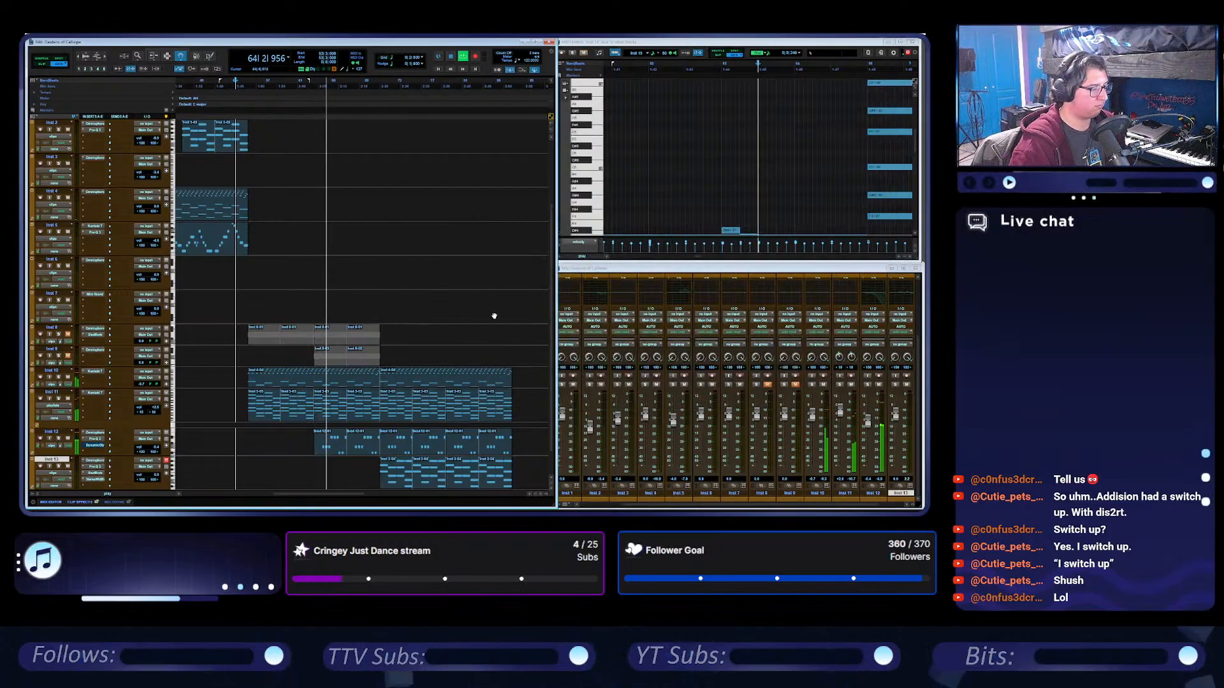
Duplicate the Inst 5 melody clip and place the copy at bar 71, aligned with the Inst 13 clips.
scroll(498, 308, "down", 1)
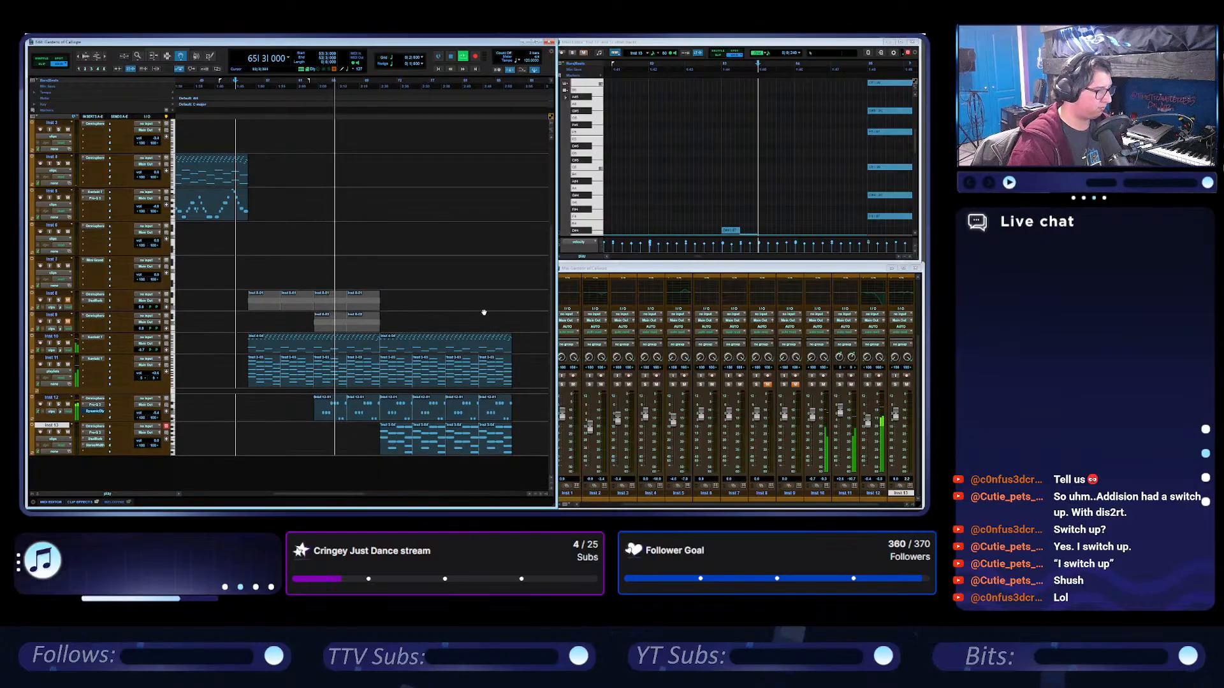
scroll(446, 316, "up", 2)
scroll(429, 318, "down", 2)
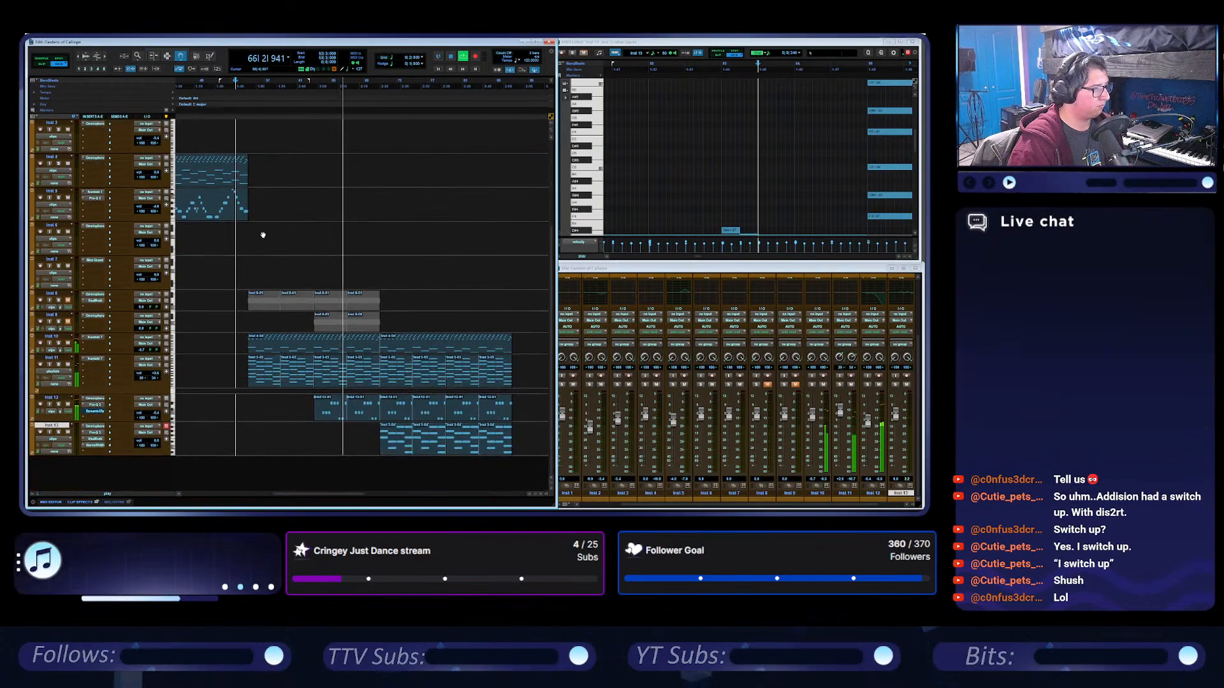
left_click(213, 216)
key("ctrl+d")
left_click_drag(278, 208, 420, 215)
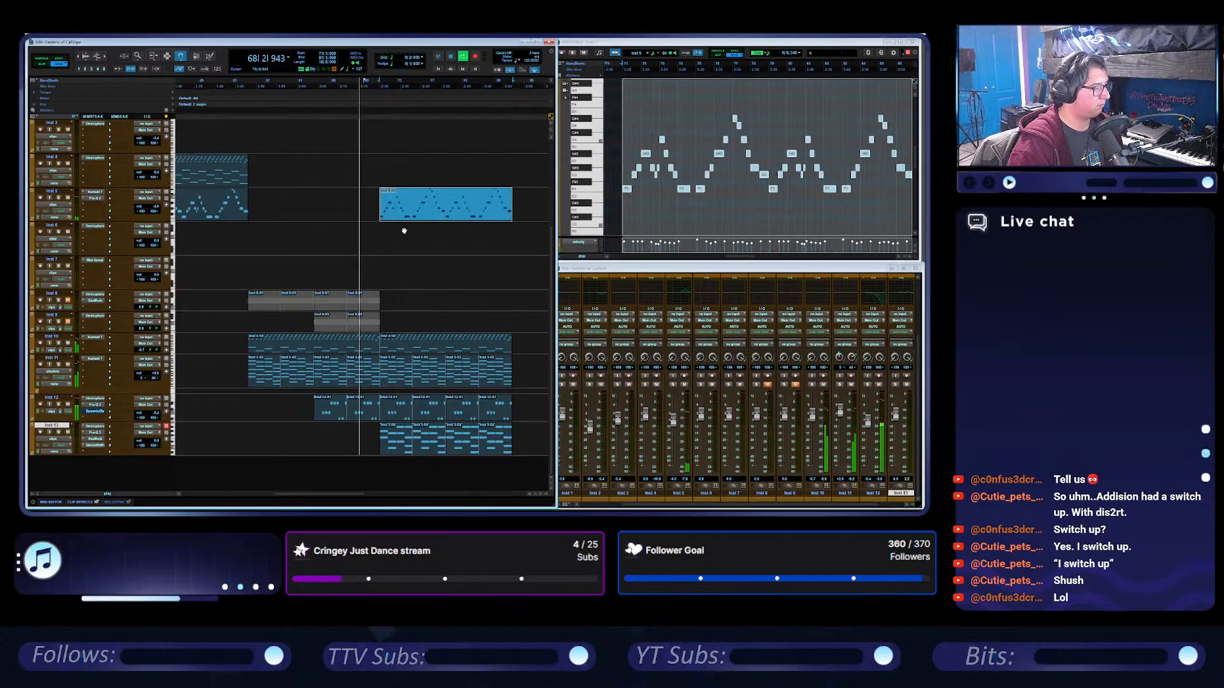
Show the audio volume lane of Inst 5 and raise its volume slightly from bar 71, where the copied melody starts.
key("t")
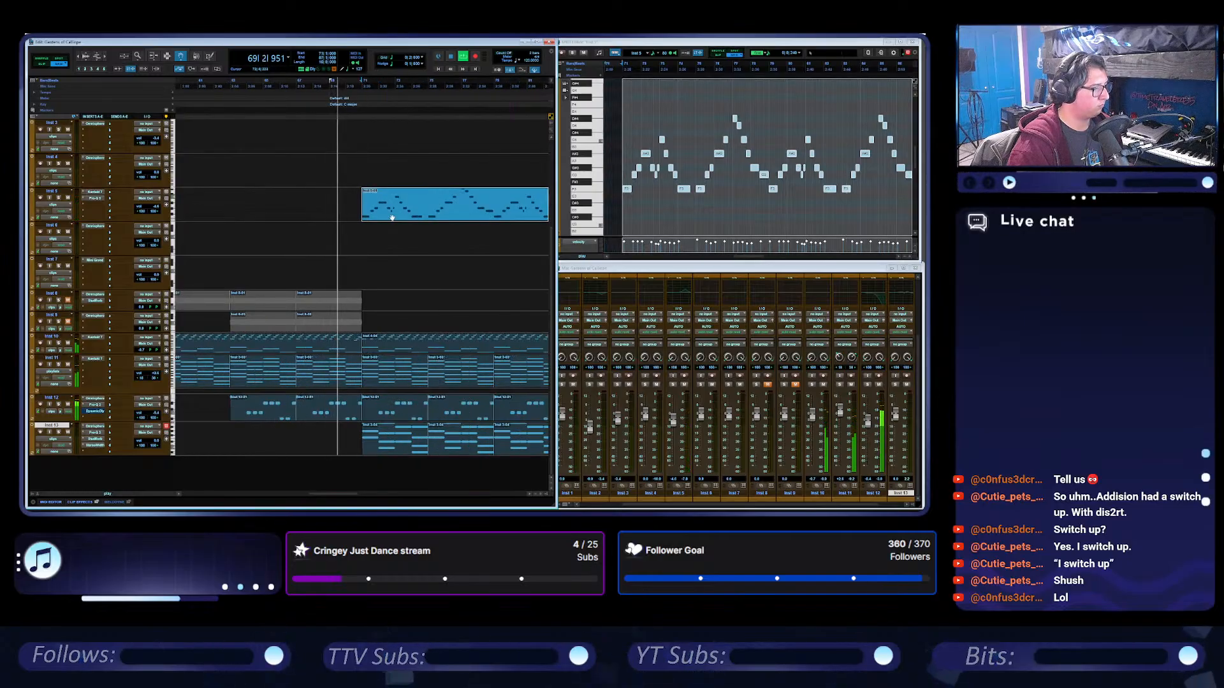
scroll(391, 253, "right", 2)
scroll(391, 253, "right", 2)
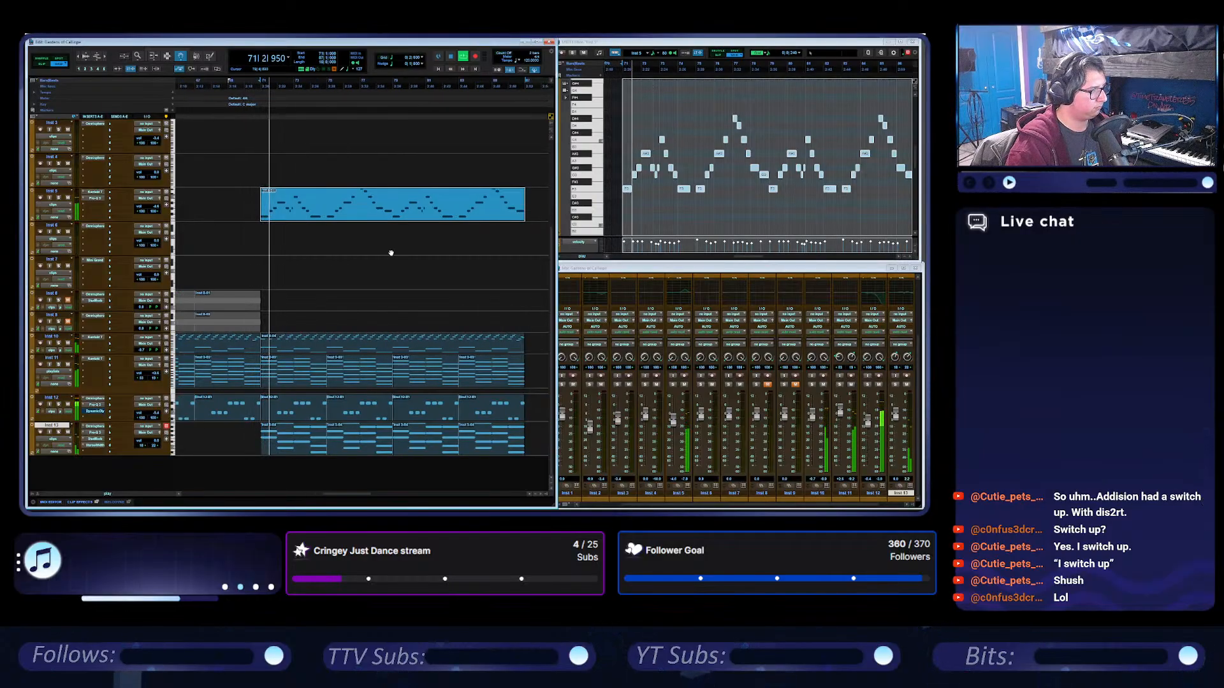
left_click(33, 217)
left_click(68, 227)
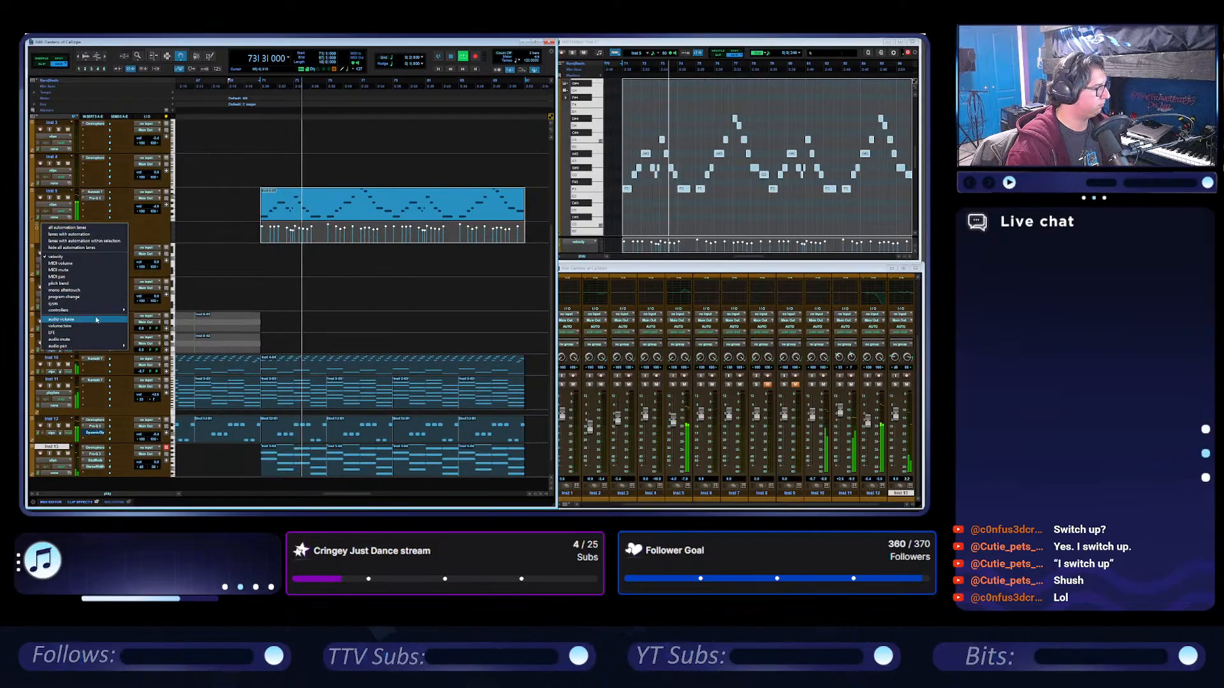
left_click(61, 319)
left_click(253, 231)
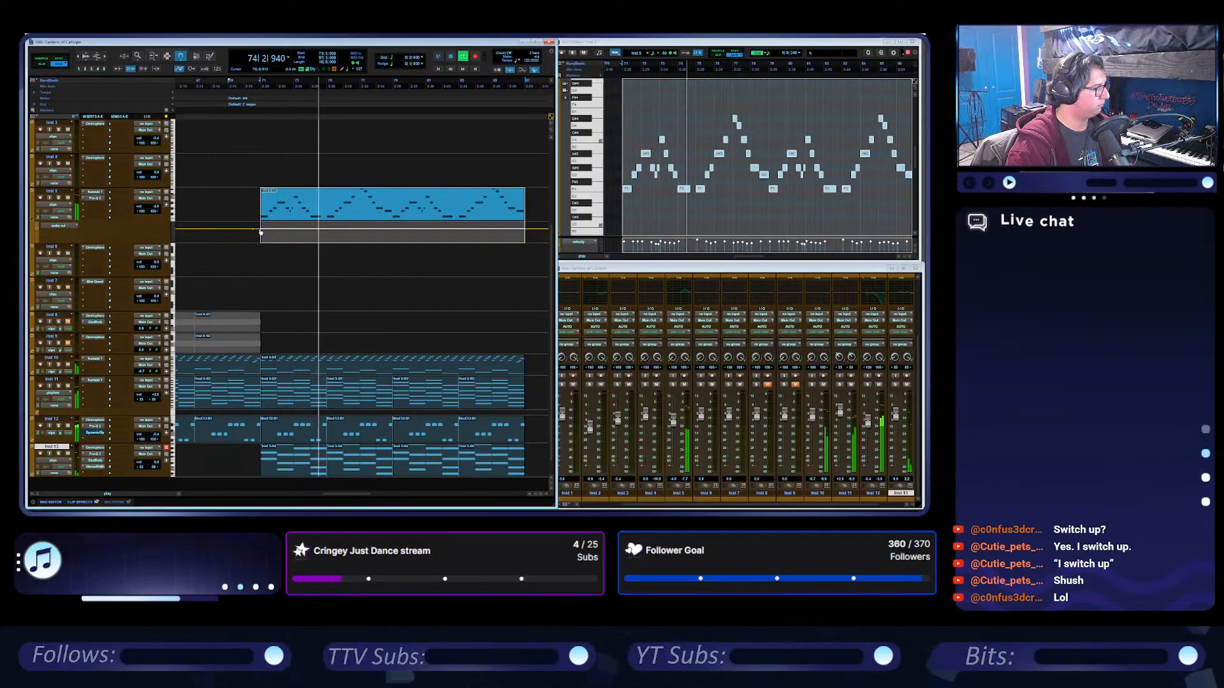
left_click_drag(261, 232, 261, 226)
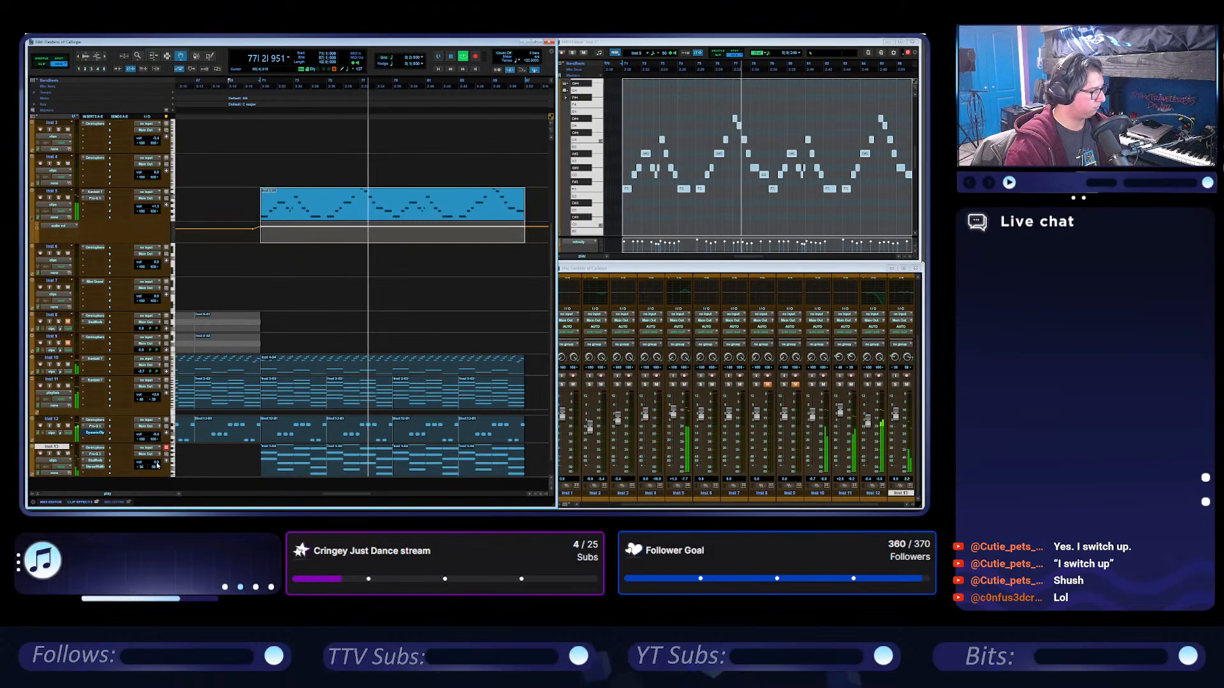
Show the left and right audio pan automation lanes beneath the Inst 13 track.
scroll(216, 454, "down", 1)
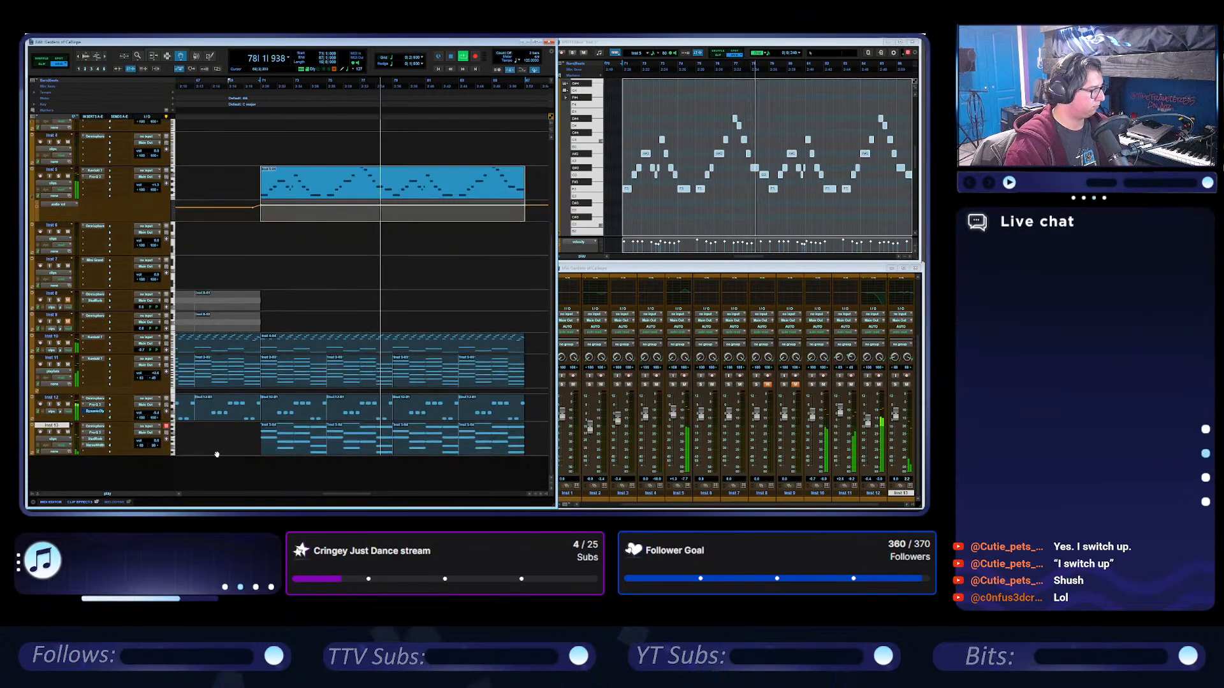
left_click(33, 452)
left_click(69, 461)
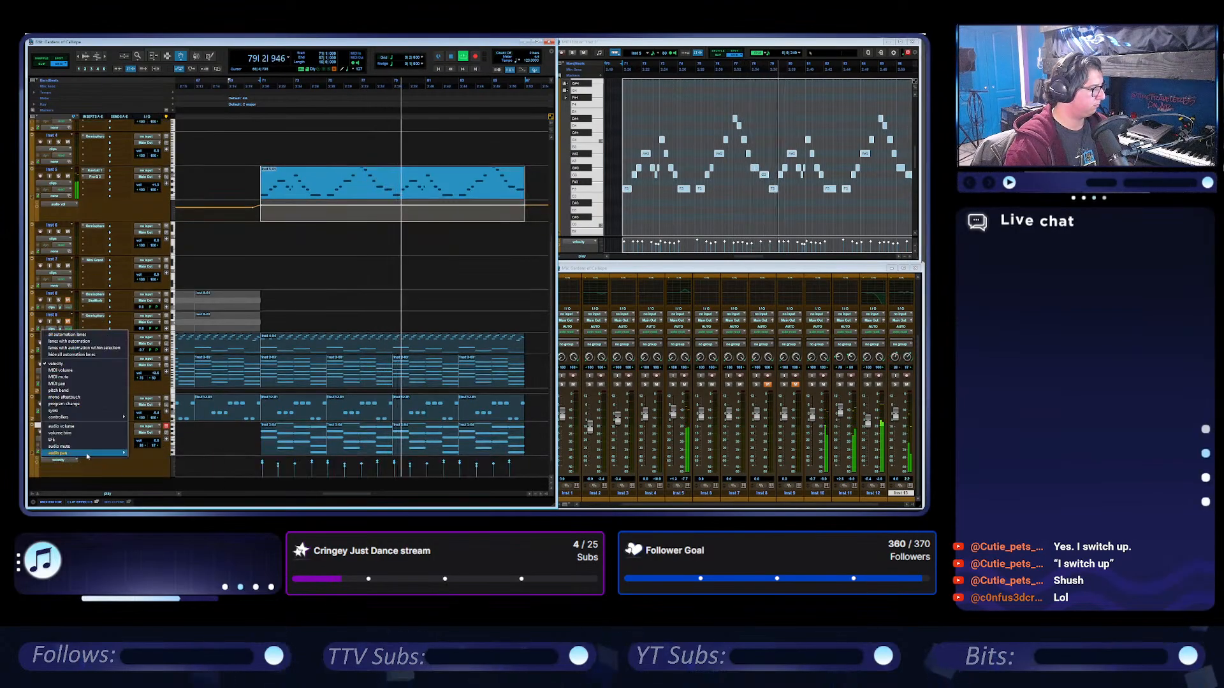
mouse_move(64, 453)
left_click(159, 457)
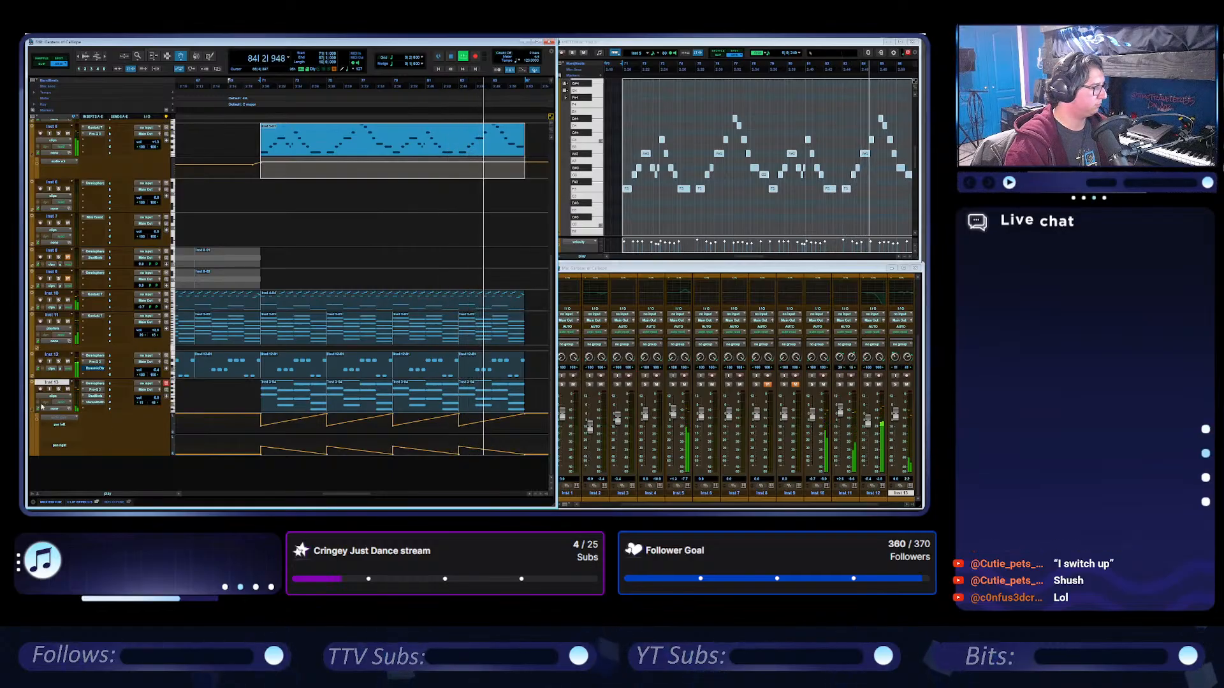
Solo Inst 13 and play its part from bar 71 with the Omnisphere arpeggiator open, then stop and close the plug-in window.
left_click(58, 389)
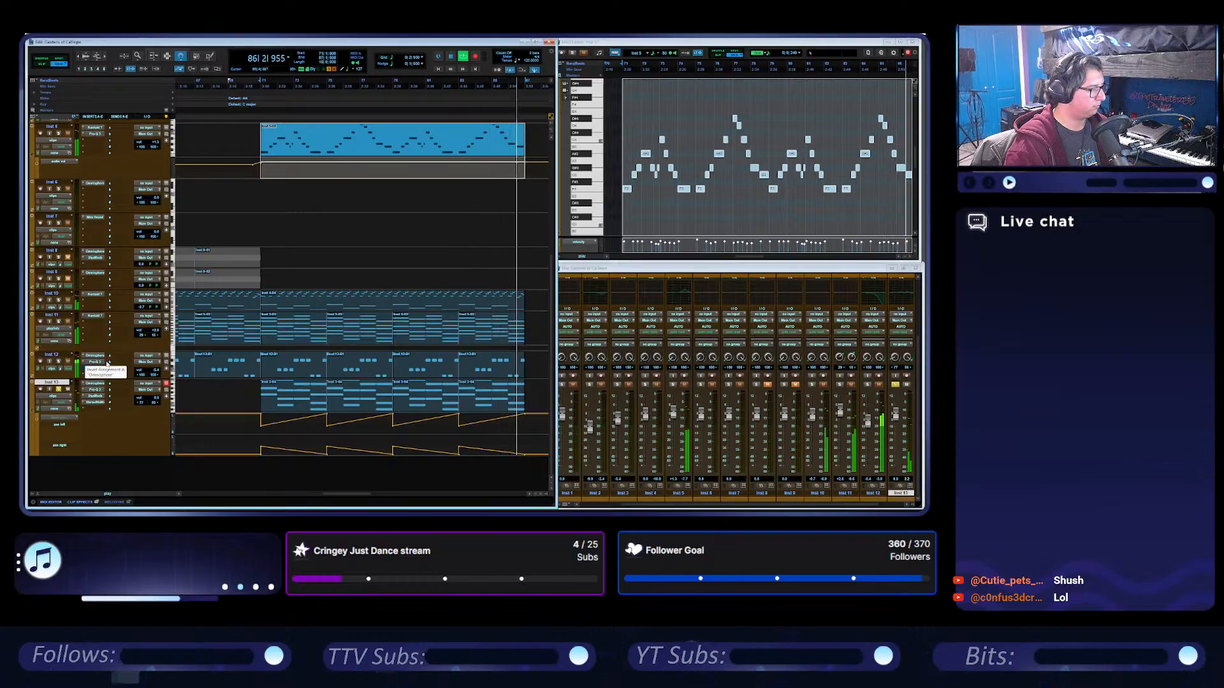
left_click(95, 383)
key("space")
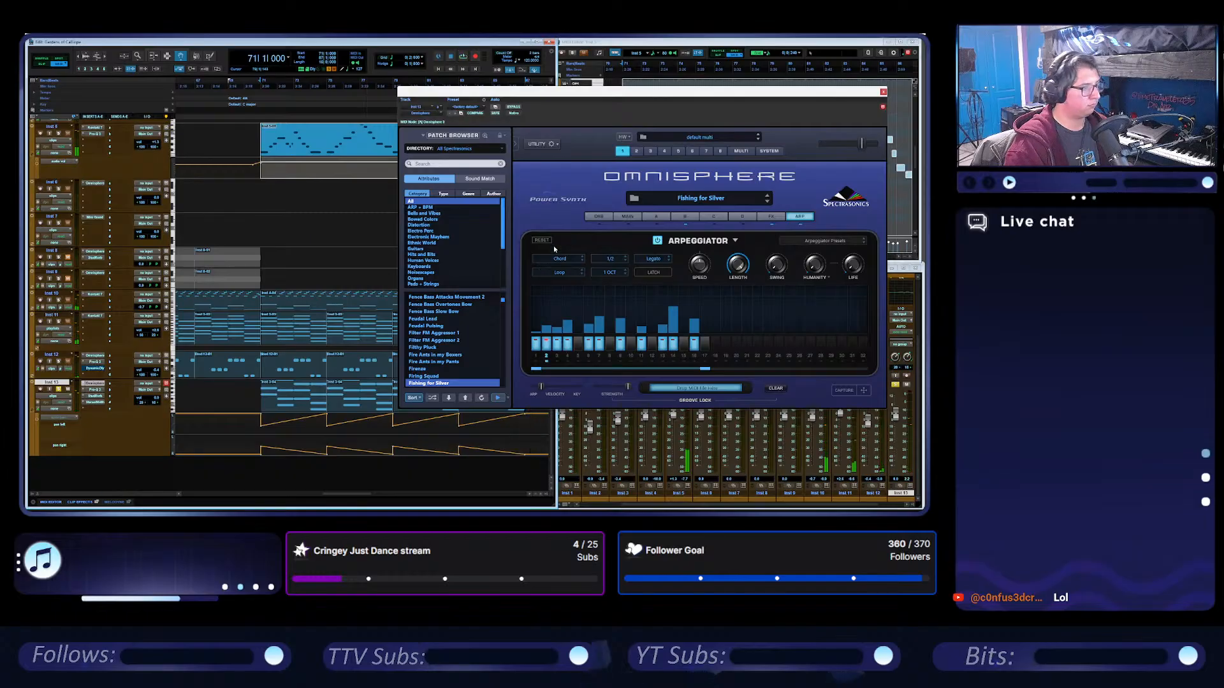
left_click(275, 405)
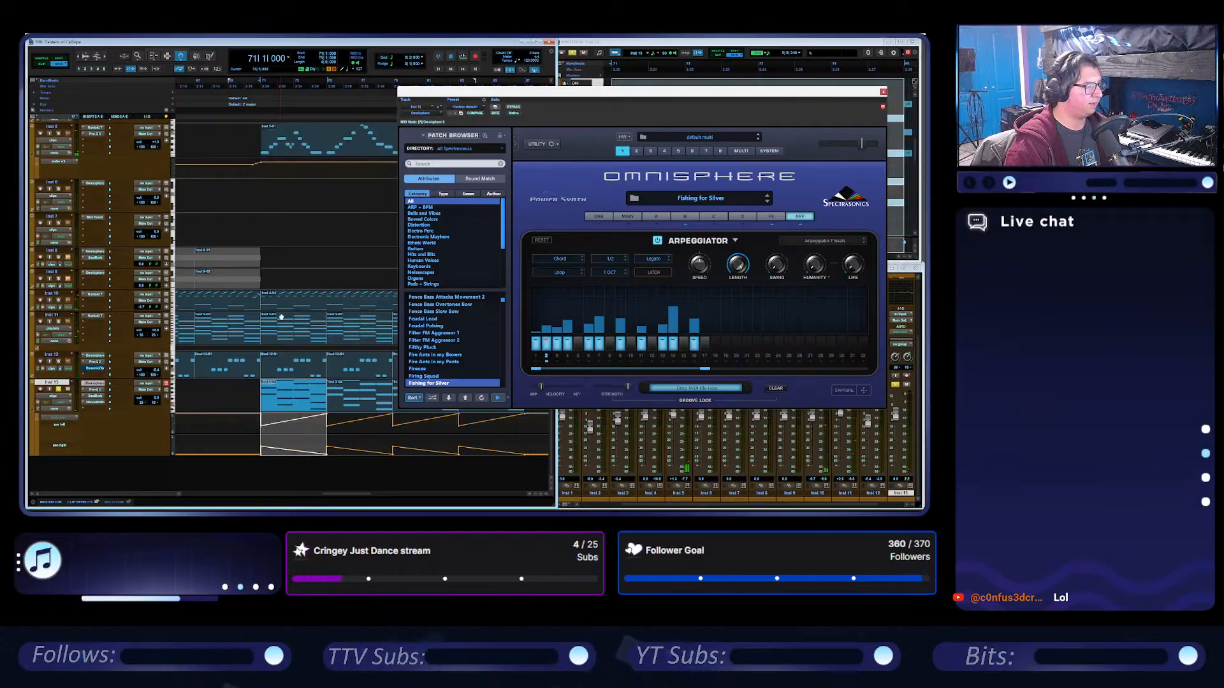
left_click(260, 88)
key("space")
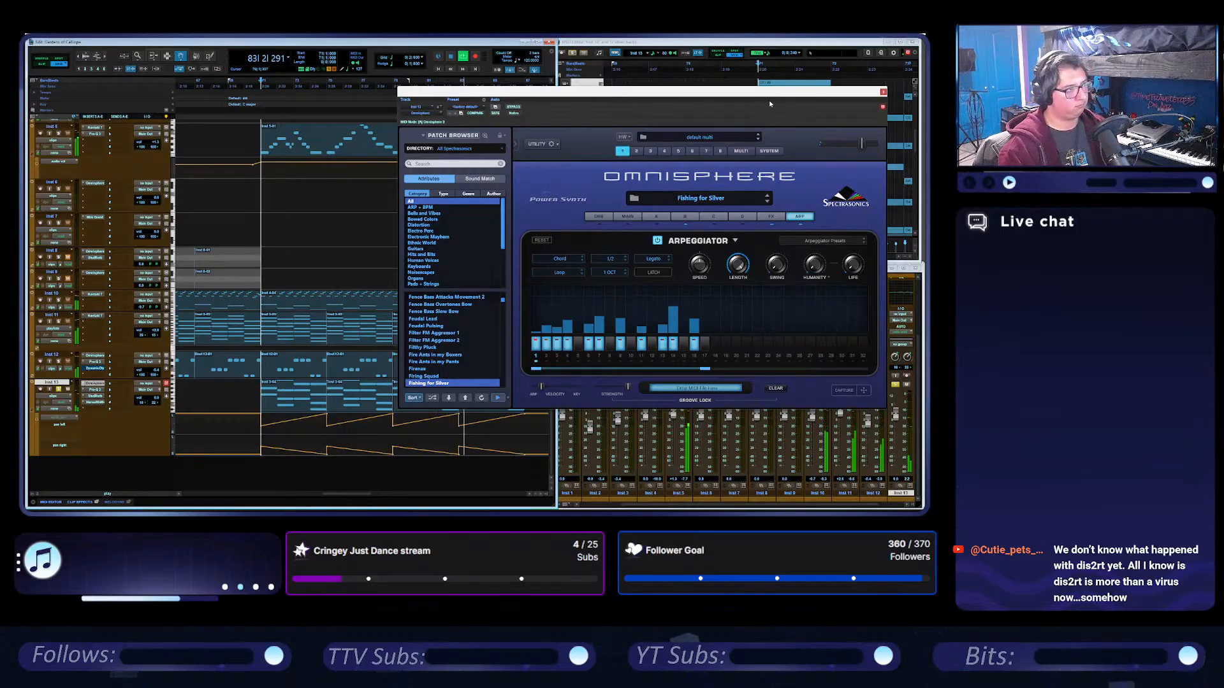
left_click_drag(769, 101, 514, 114)
left_click(627, 112)
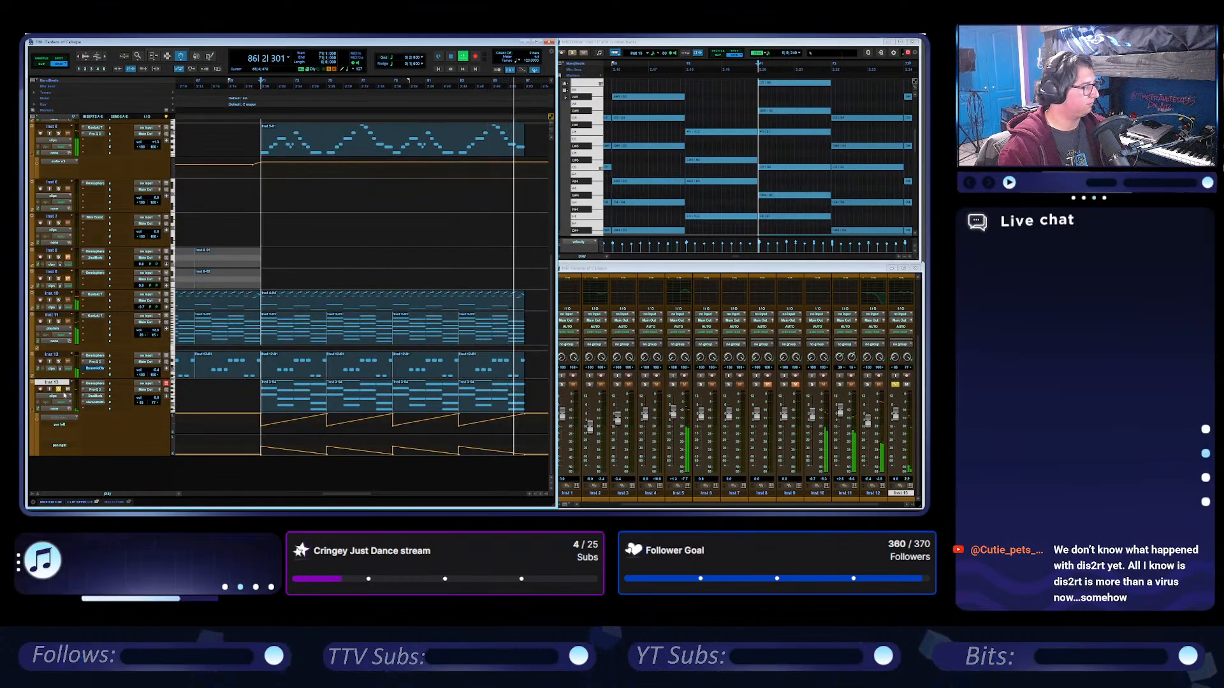
key("space")
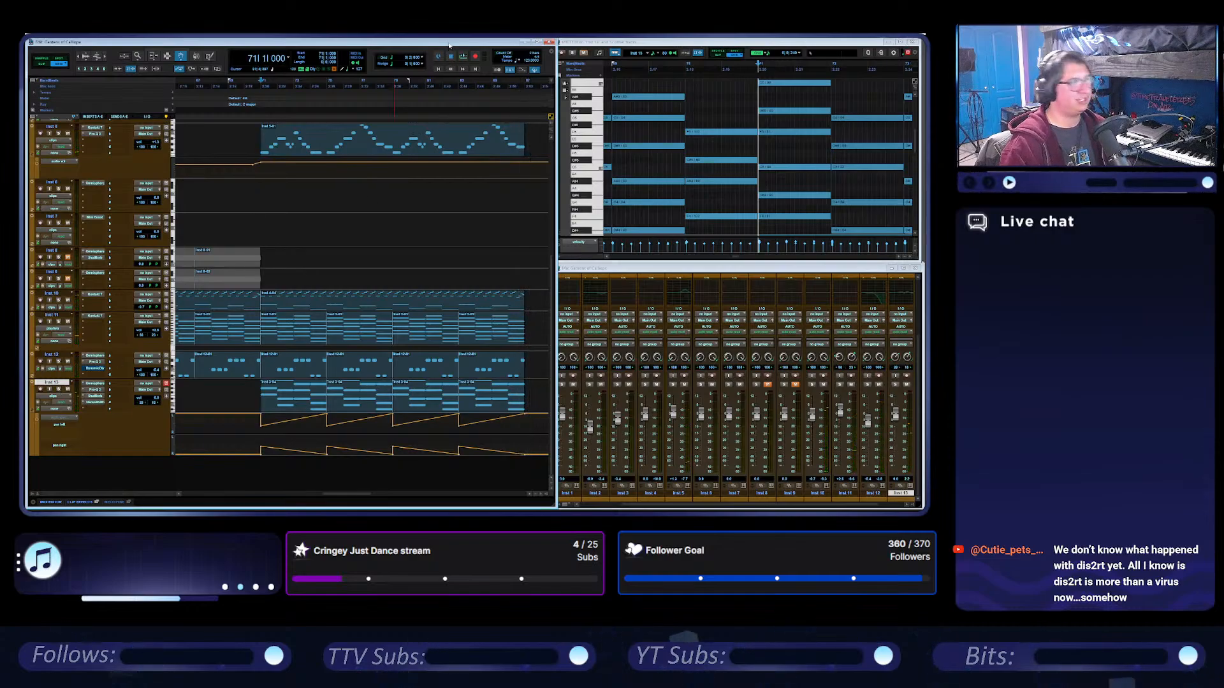
Play the section from bar 71 and review all tracks of the arrangement from the master down to Inst 13.
scroll(409, 250, "up", 3)
scroll(409, 250, "up", 3)
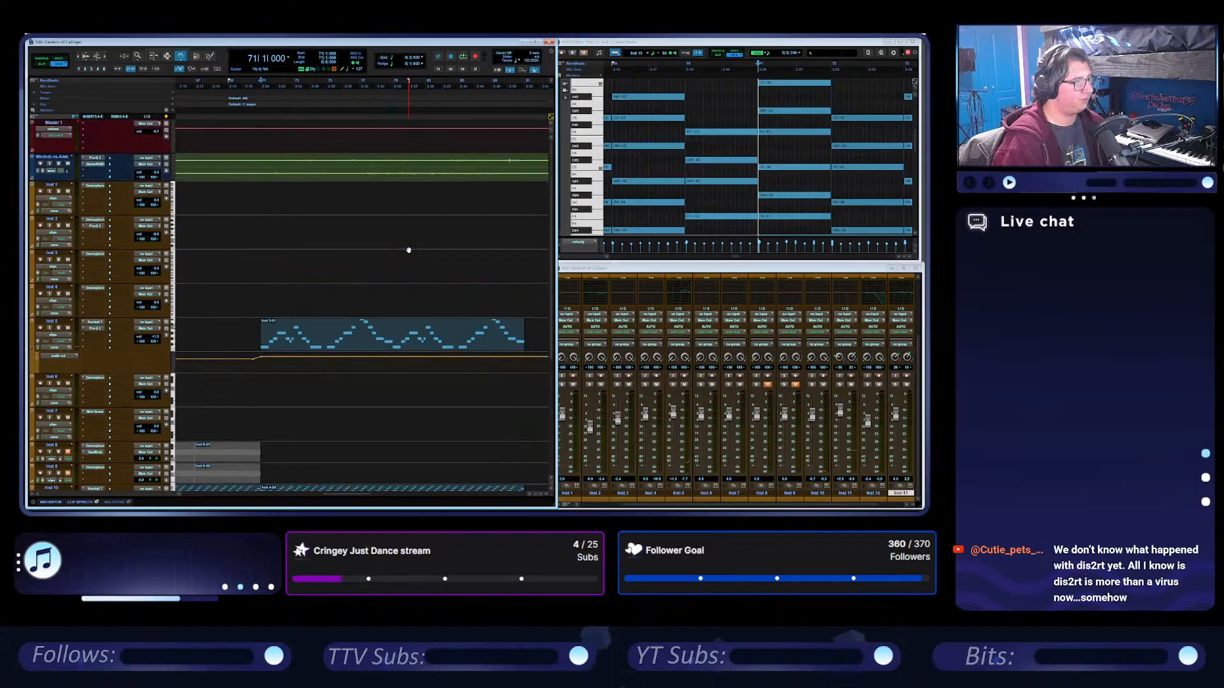
scroll(409, 250, "down", 5)
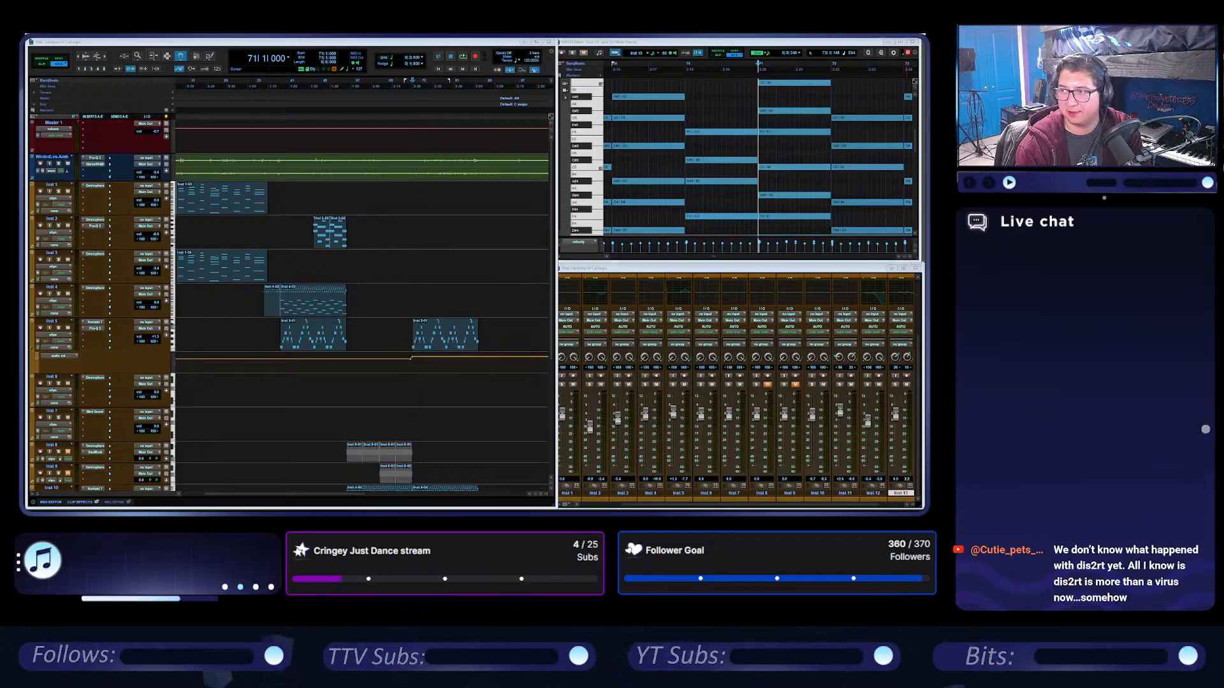
key("alt+Tab")
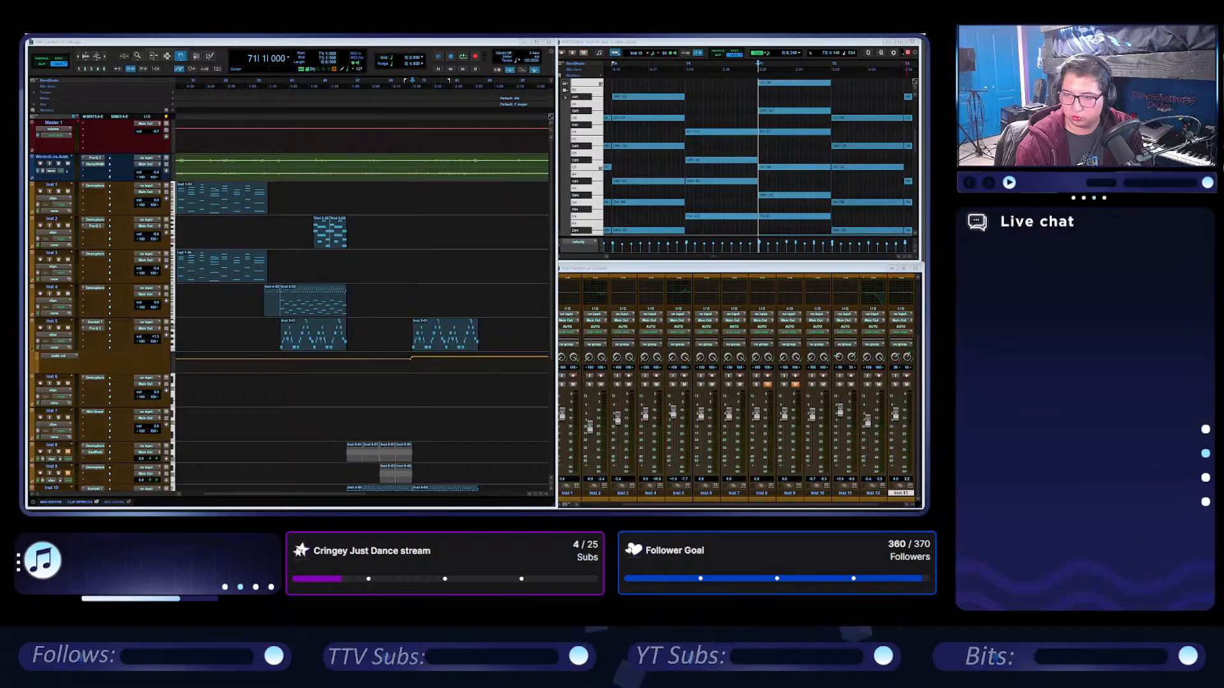
left_click(463, 56)
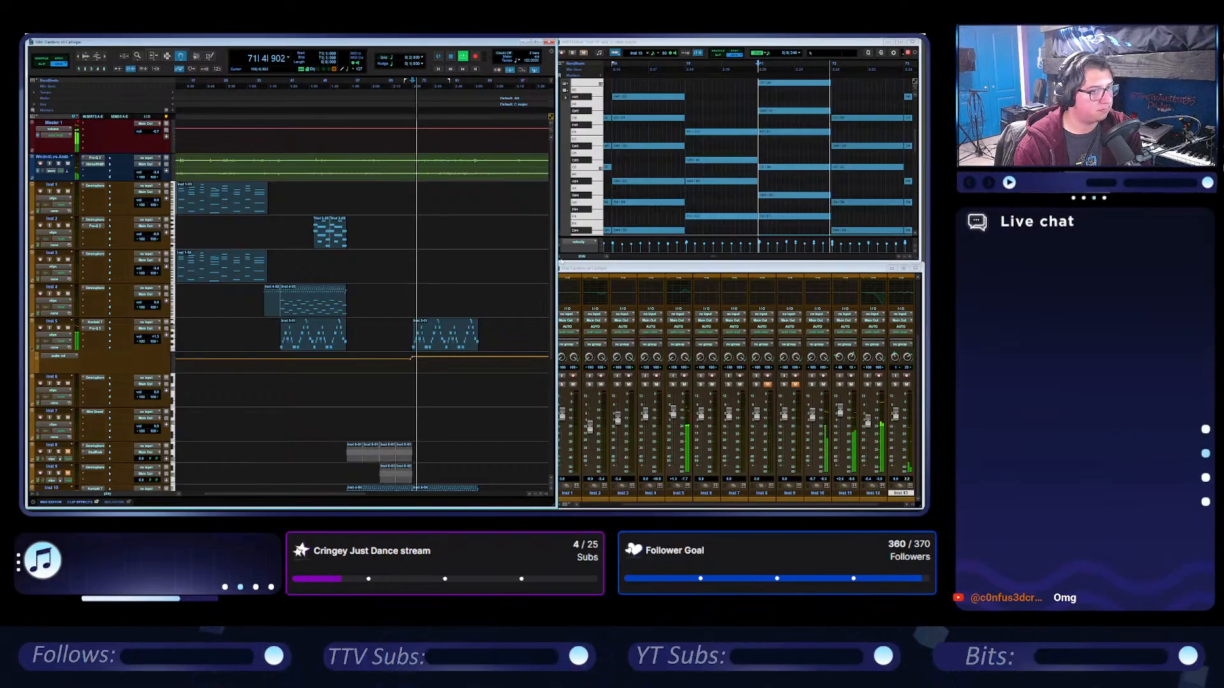
scroll(448, 356, "down", 6)
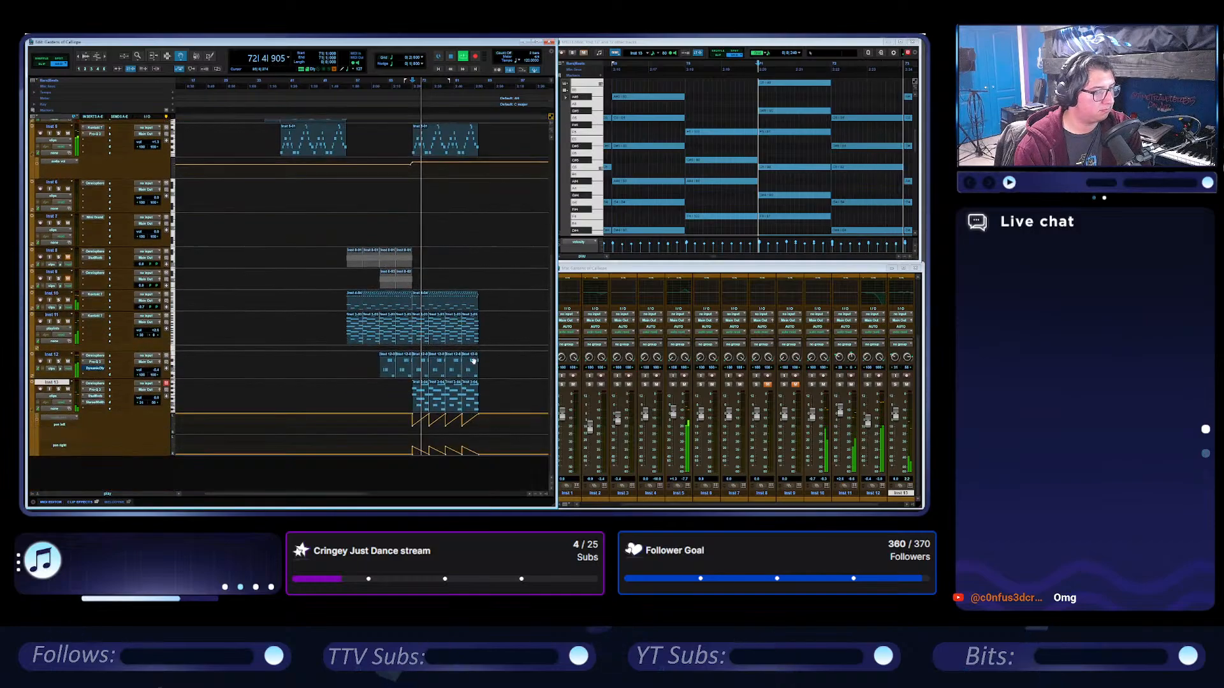
scroll(467, 324, "up", 7)
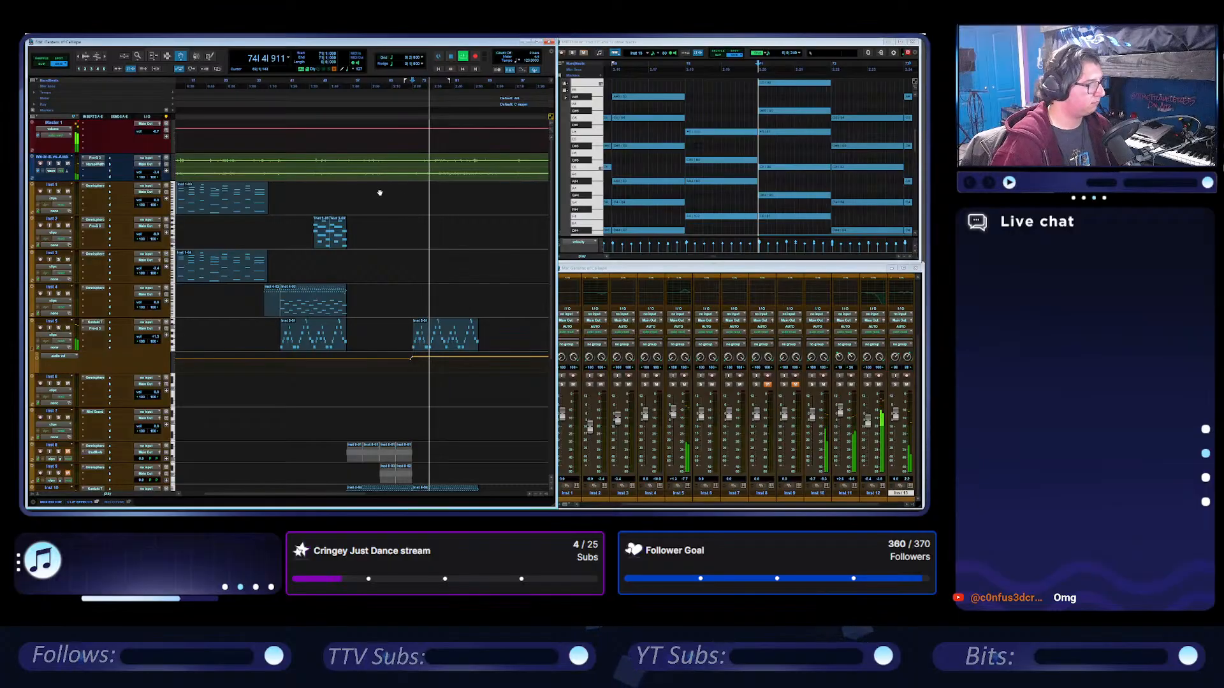
scroll(443, 216, "down", 2)
scroll(457, 210, "up", 2)
scroll(457, 209, "right", 2)
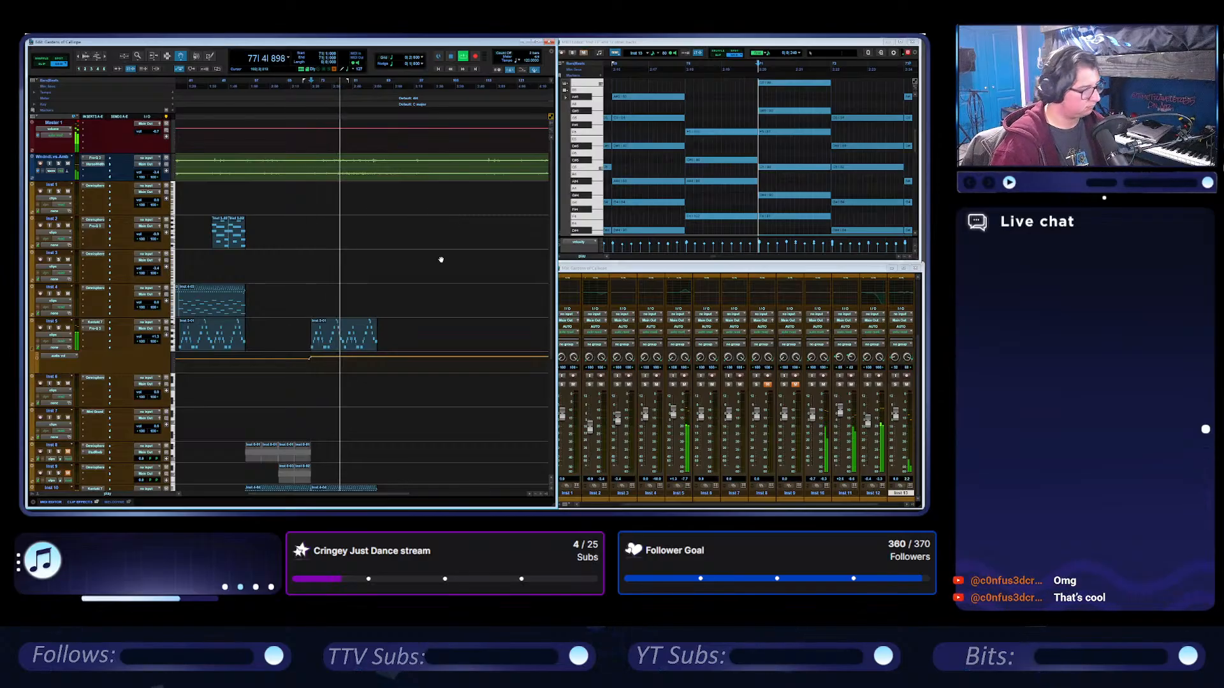
scroll(440, 259, "down", 3)
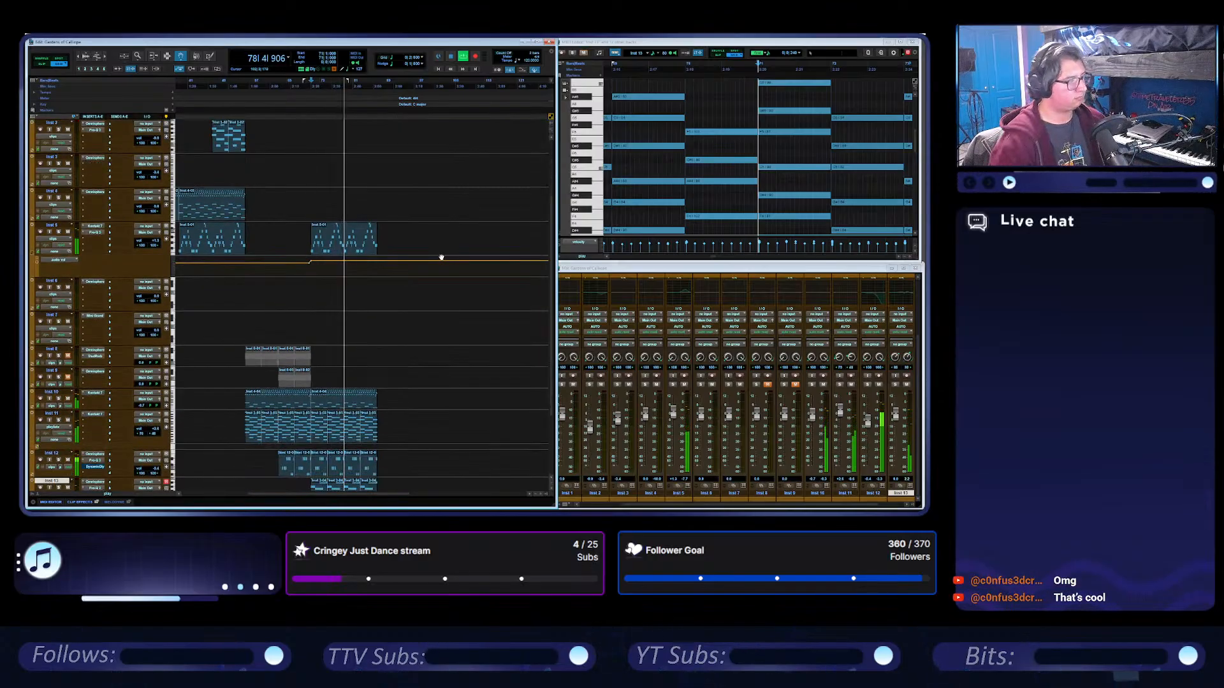
scroll(434, 273, "up", 1)
scroll(434, 273, "right", 1)
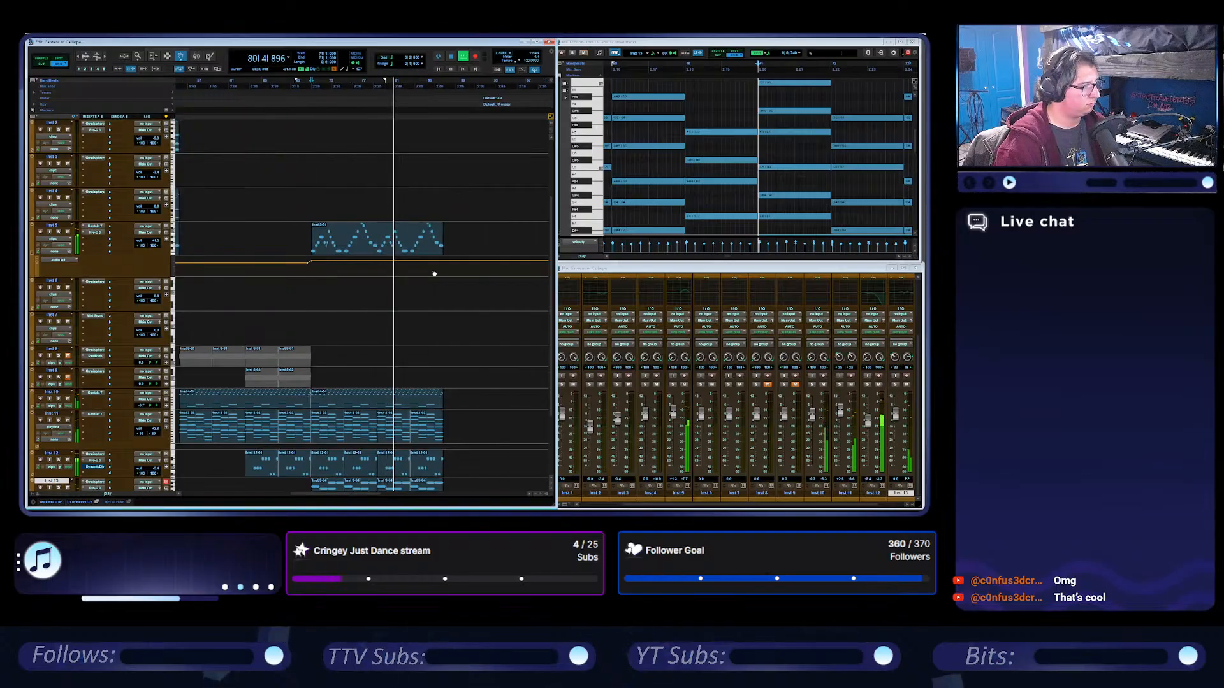
scroll(420, 333, "down", 3)
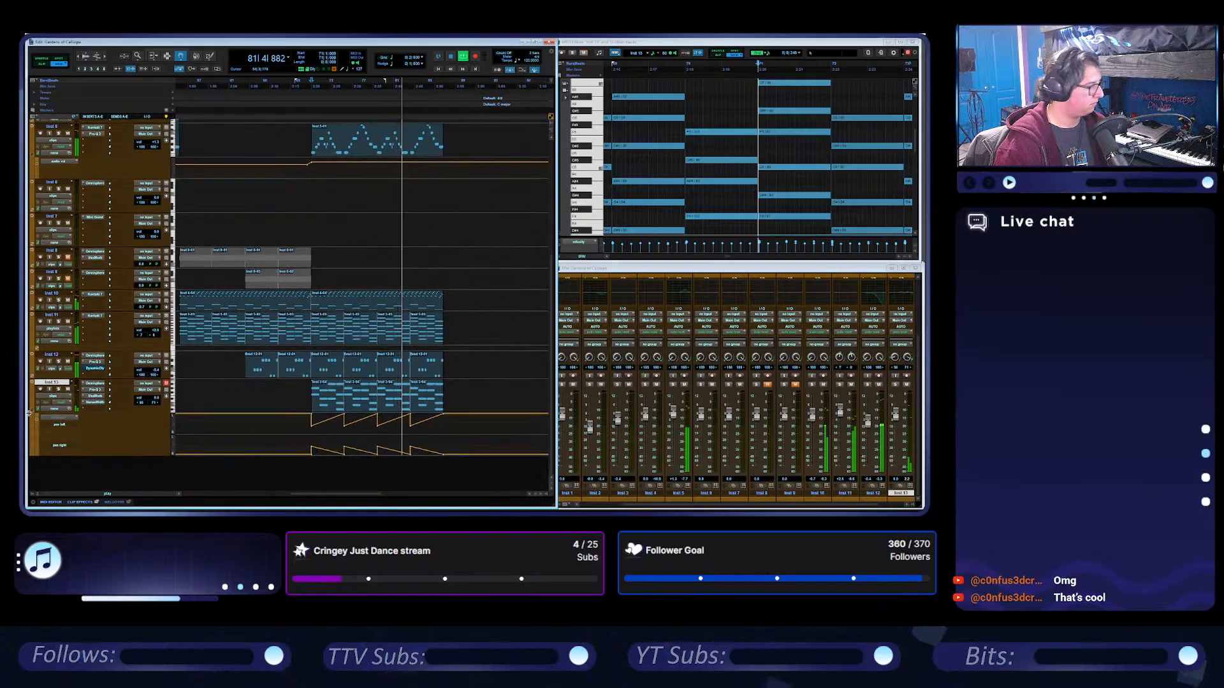
scroll(430, 325, "up", 1)
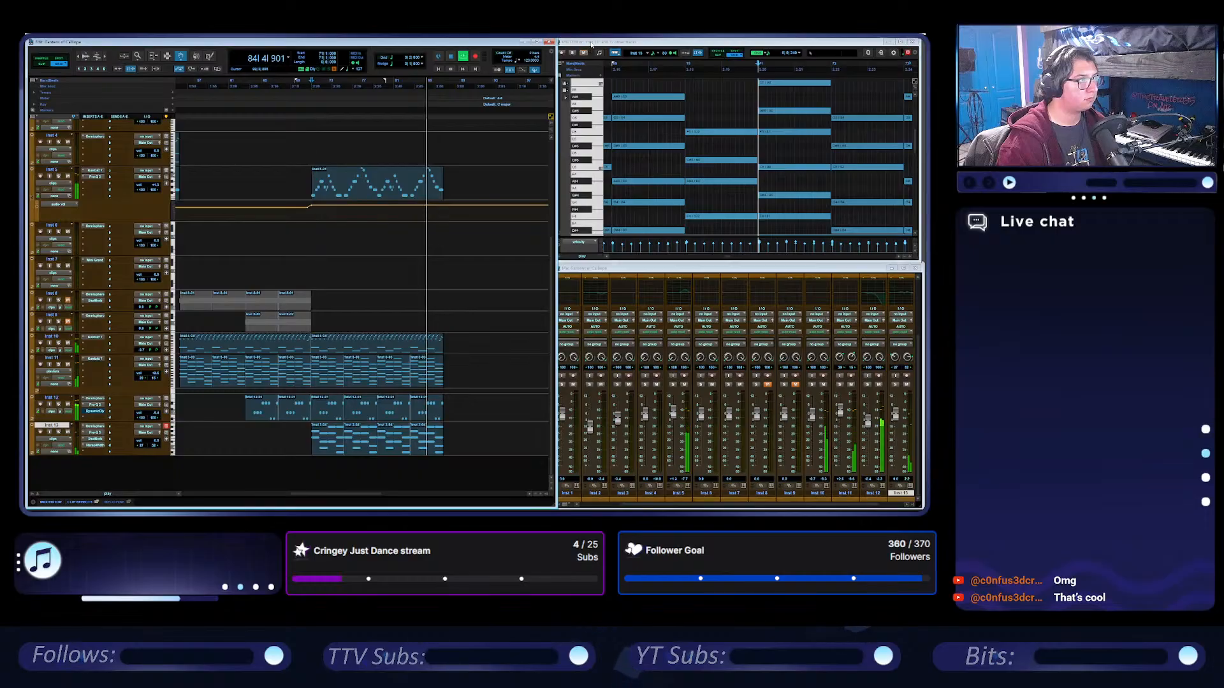
Narrow the MIDI Editor and Mix windows slightly at their left edges so they clear the Edit window.
left_click(591, 45)
left_click_drag(551, 88, 555, 88)
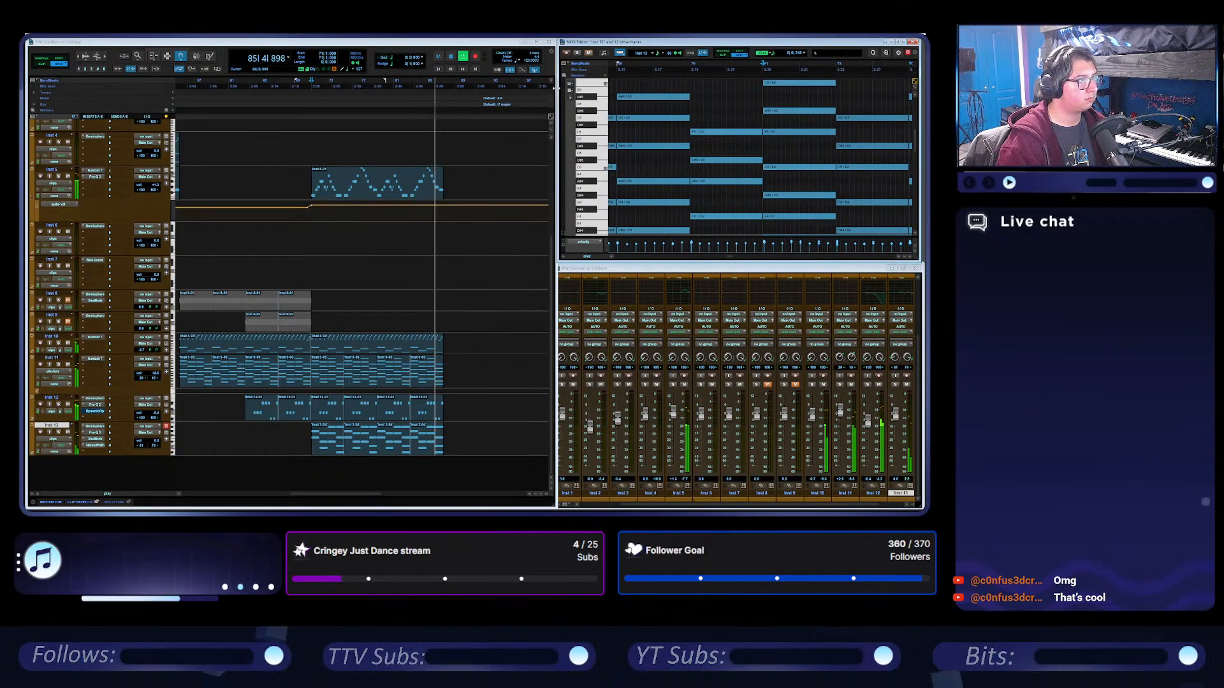
left_click(491, 210)
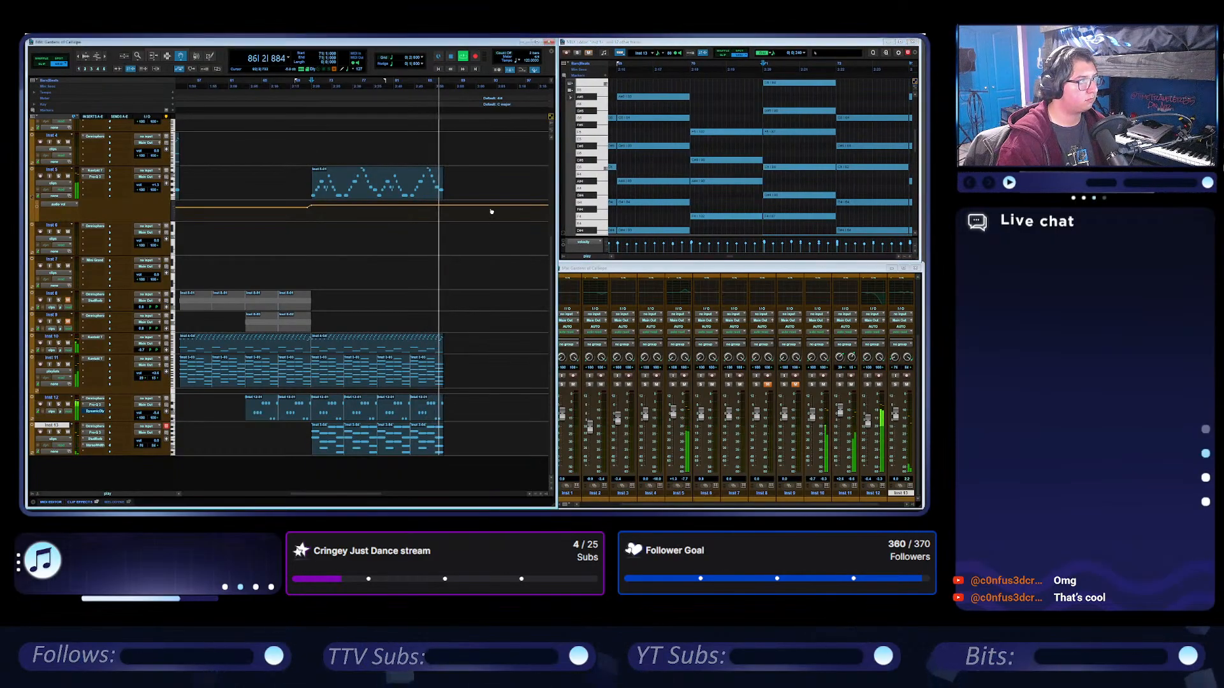
left_click(579, 269)
left_click_drag(555, 287, 558, 288)
left_click(454, 44)
Stop playback, return to the start of the session at bar 1 and play the whole arrangement.
key("space")
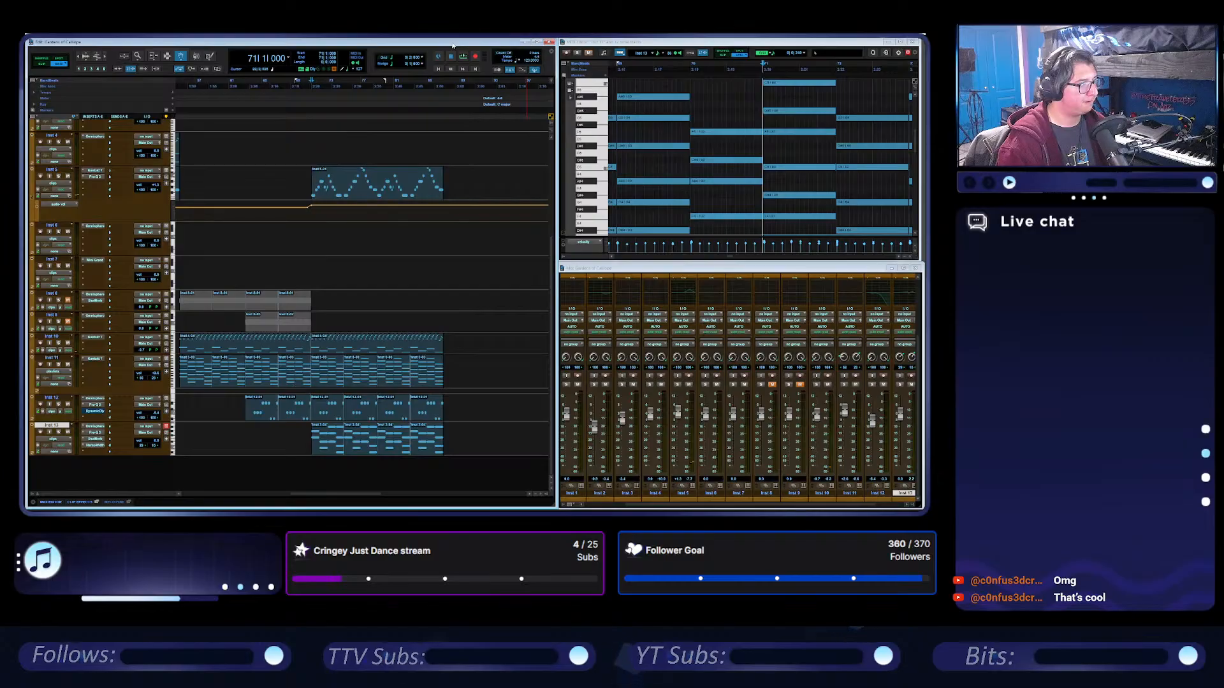
scroll(440, 268, "left", 3)
left_click(440, 70)
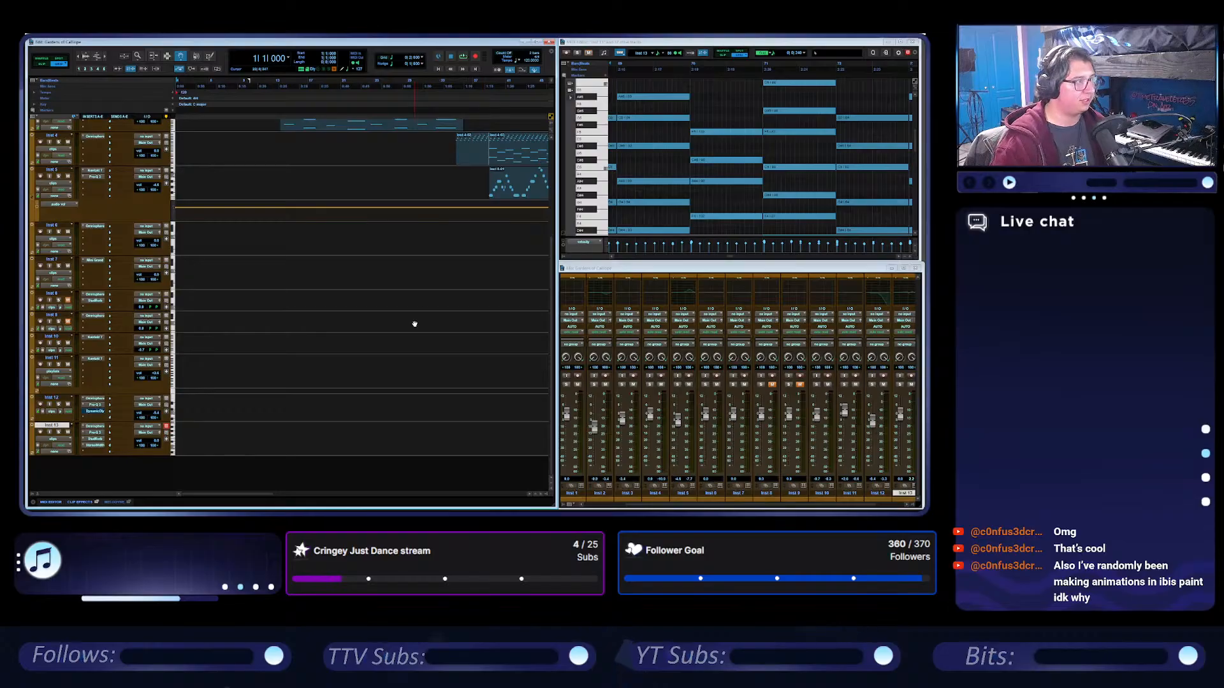
scroll(414, 325, "up", 5)
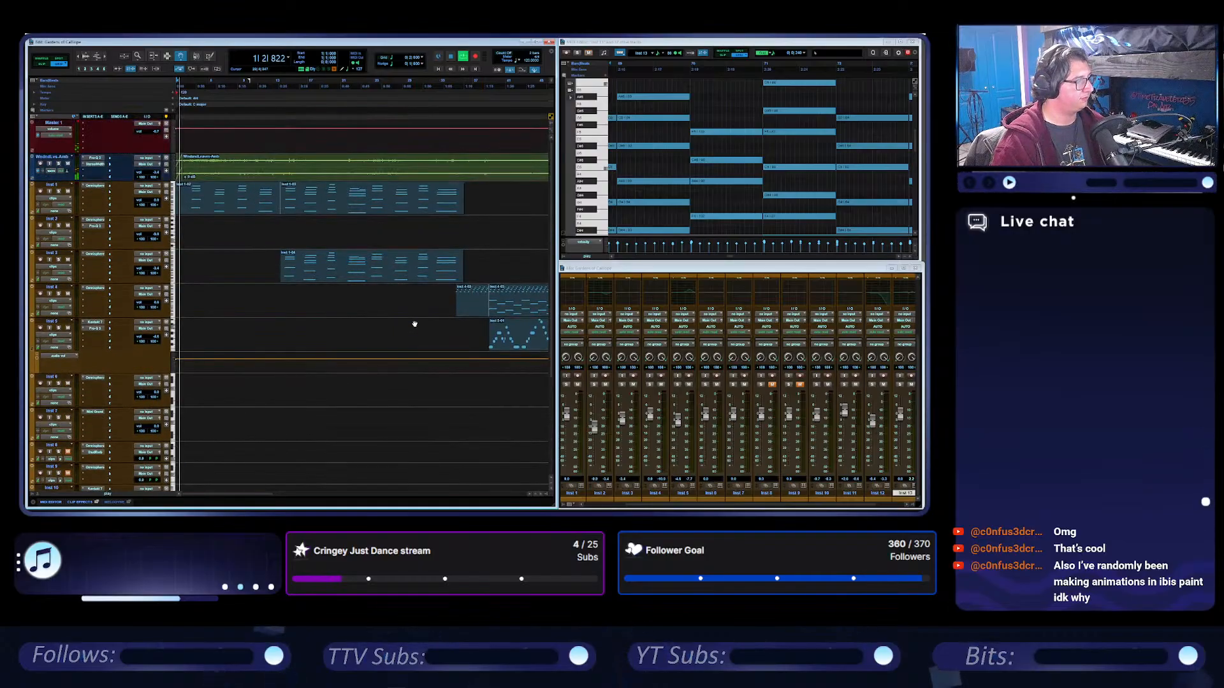
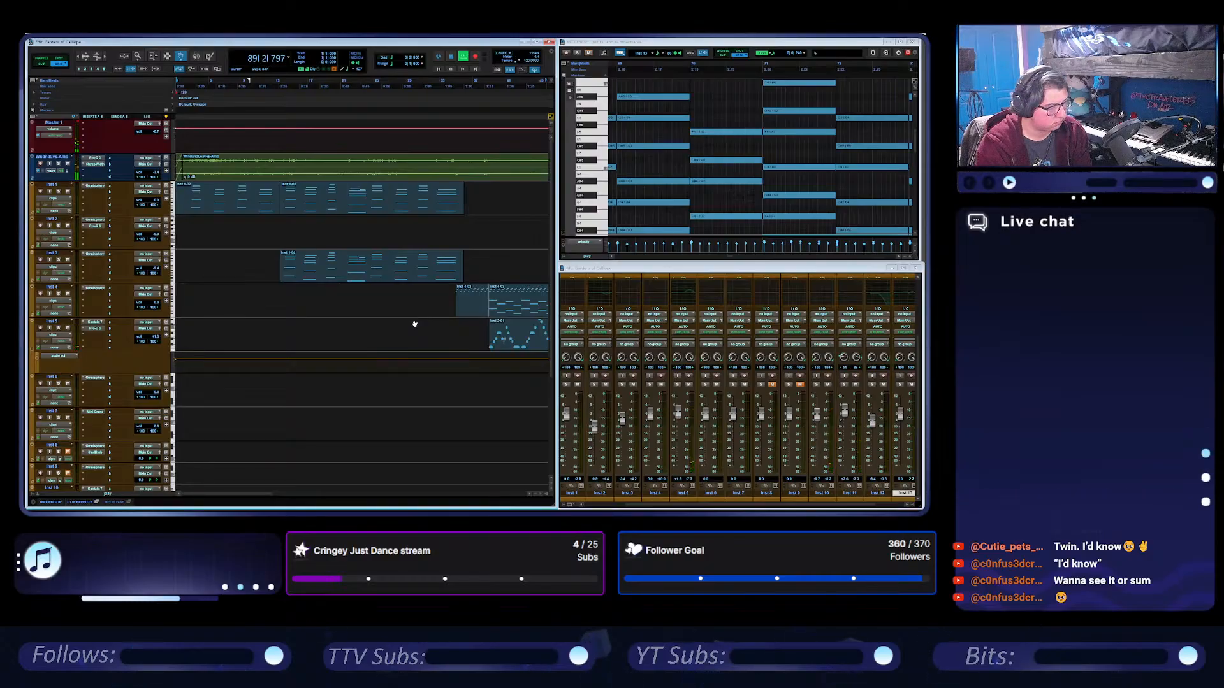
Stop playback and place the edit cursor at bar 91, past the last clips of the arrangement.
left_click(452, 56)
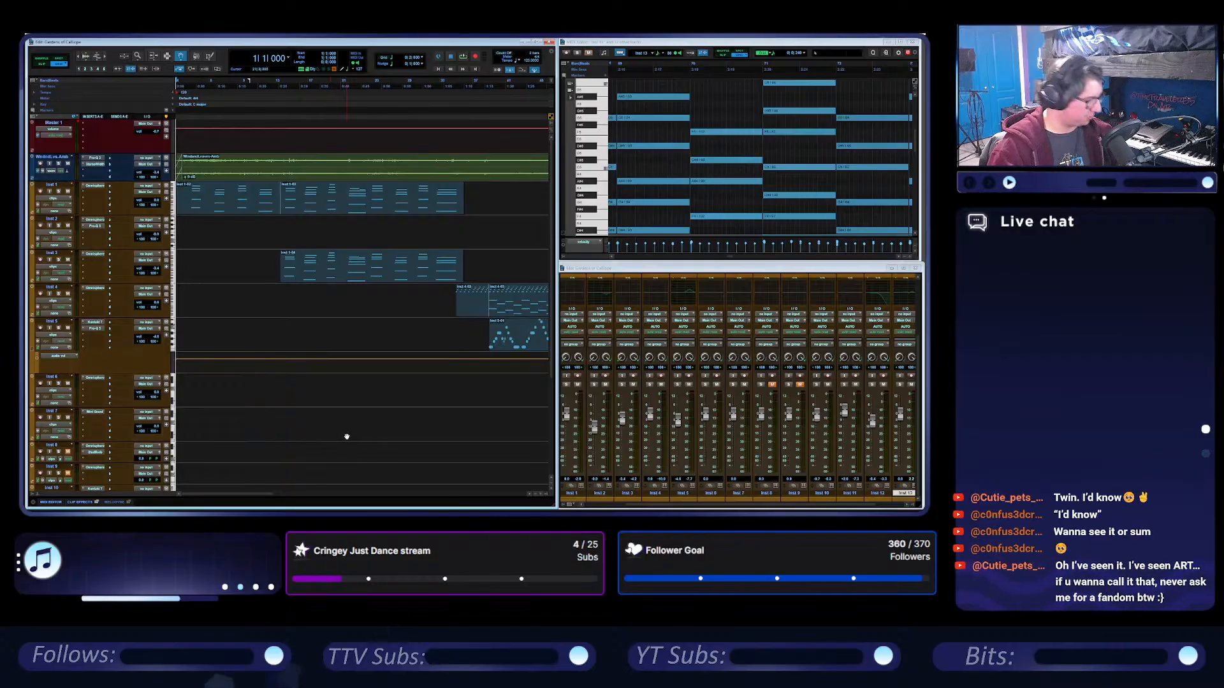
scroll(357, 414, "down", 2)
scroll(363, 399, "right", 5)
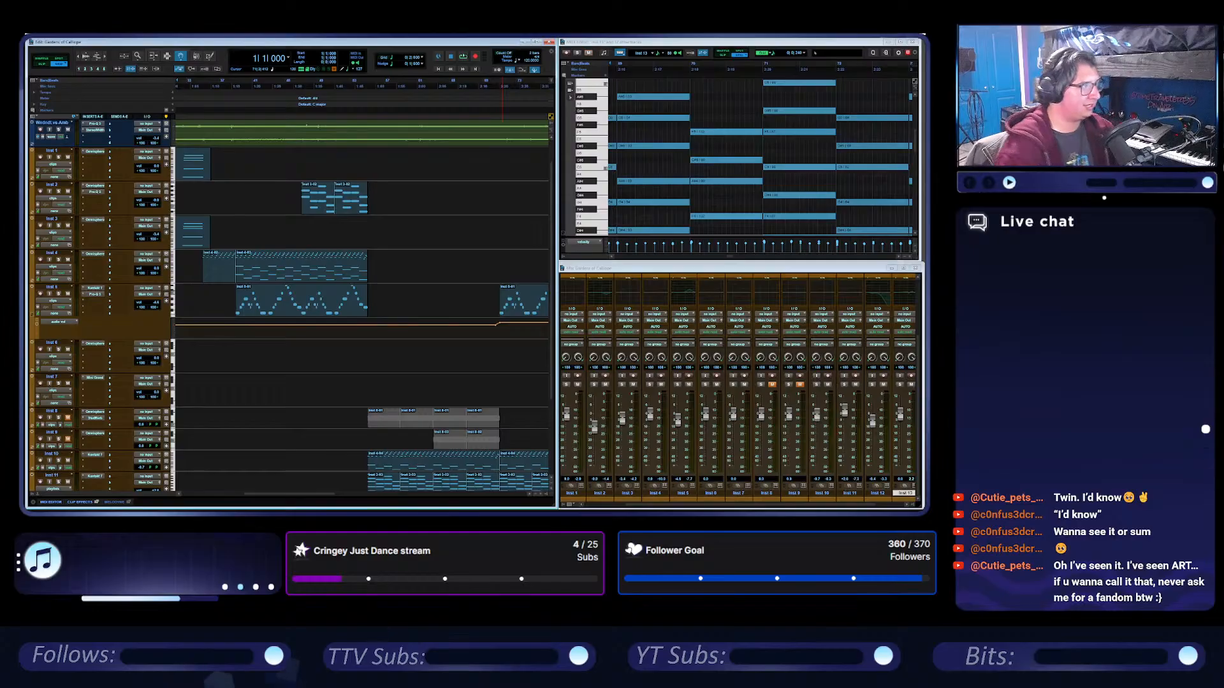
scroll(394, 277, "right", 10)
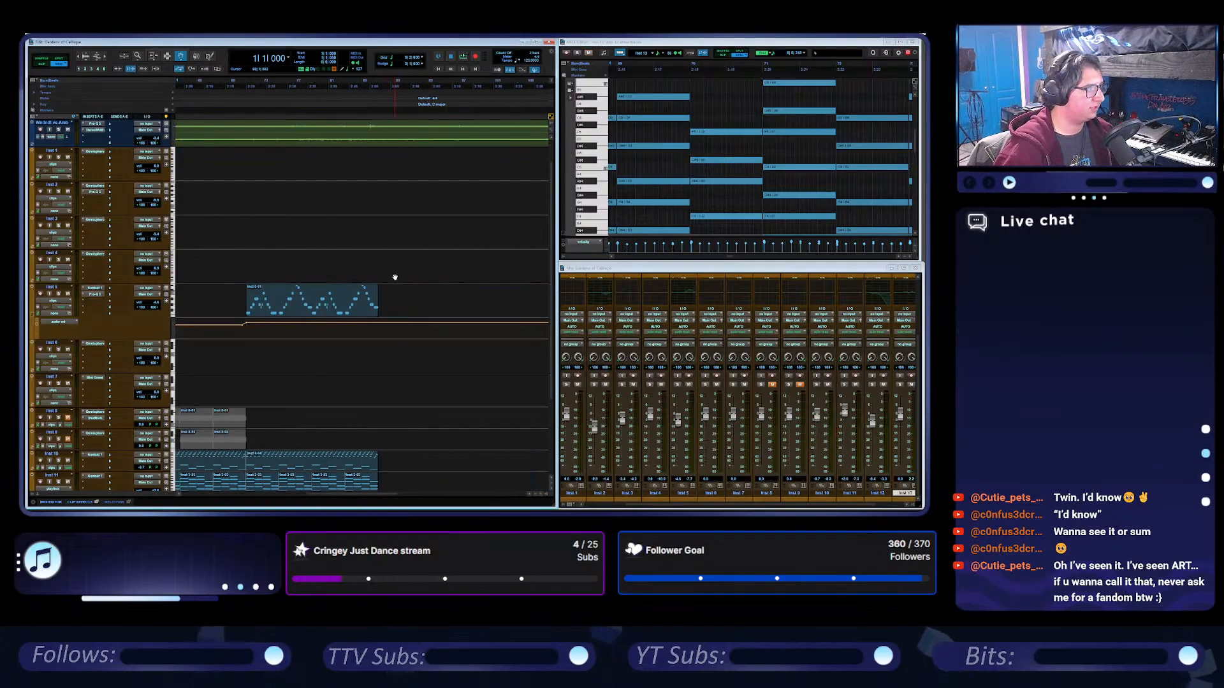
left_click(371, 82)
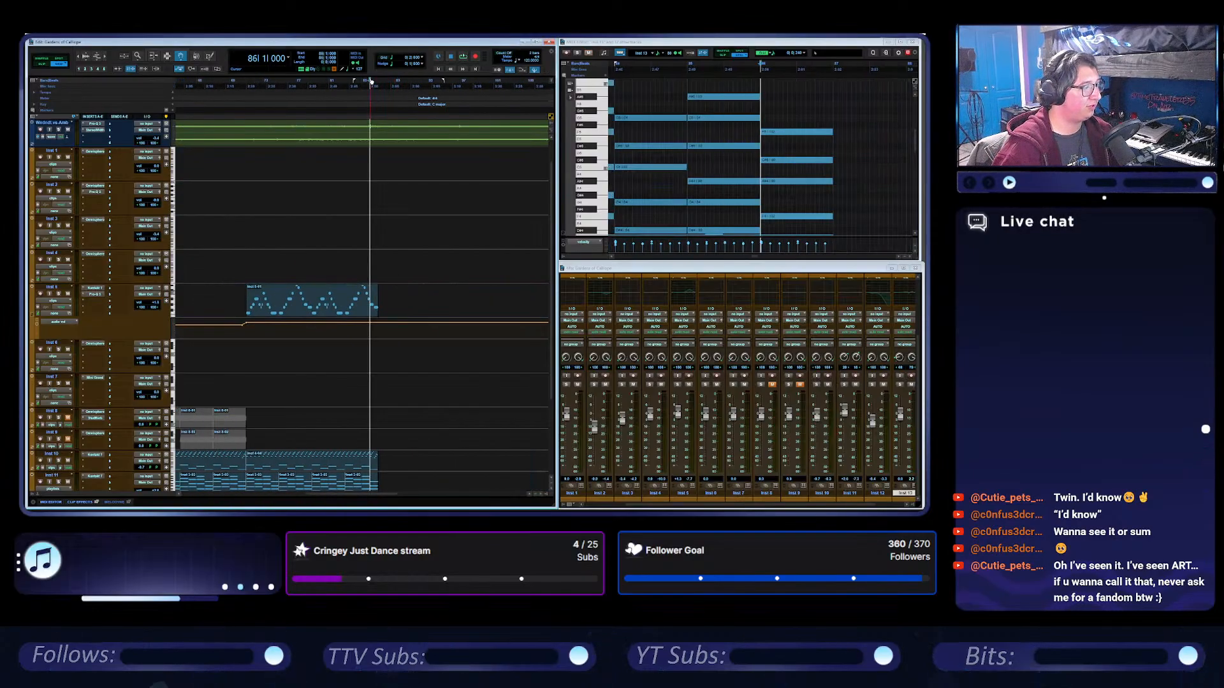
left_click(412, 83)
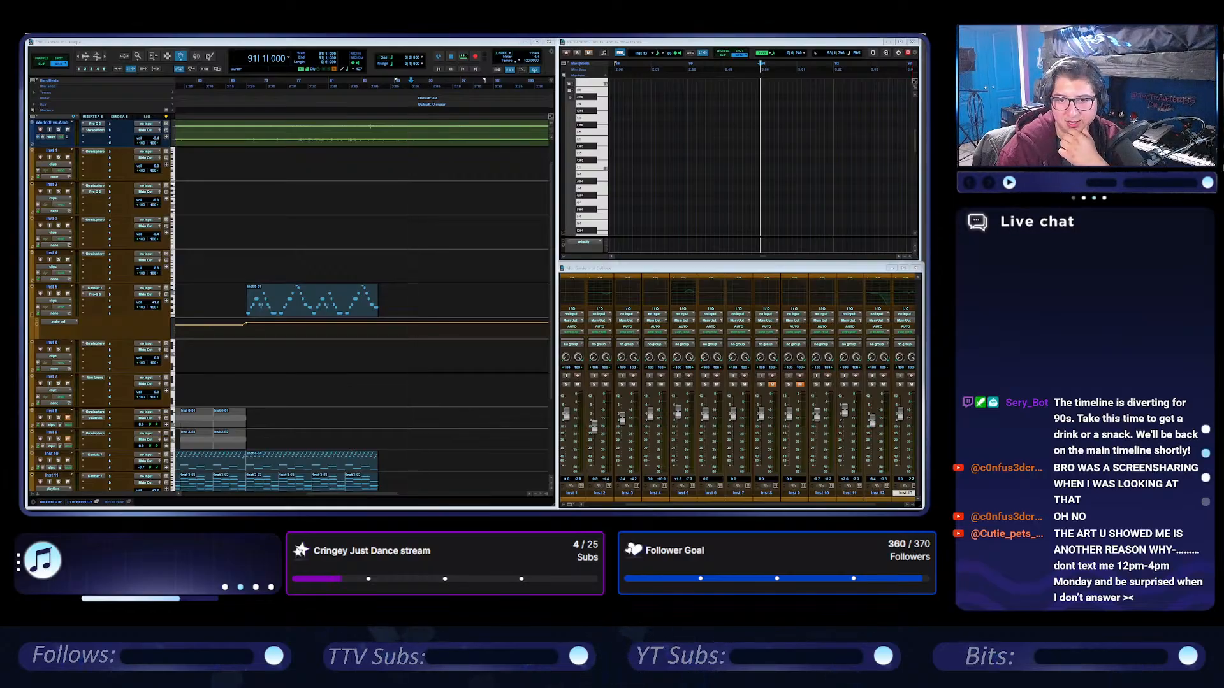
Switch to YouTube in the browser, open the Broken Mirrors official music video and pause it around 0:15.
left_click_drag(924, 187, 572, 88)
left_click(707, 87)
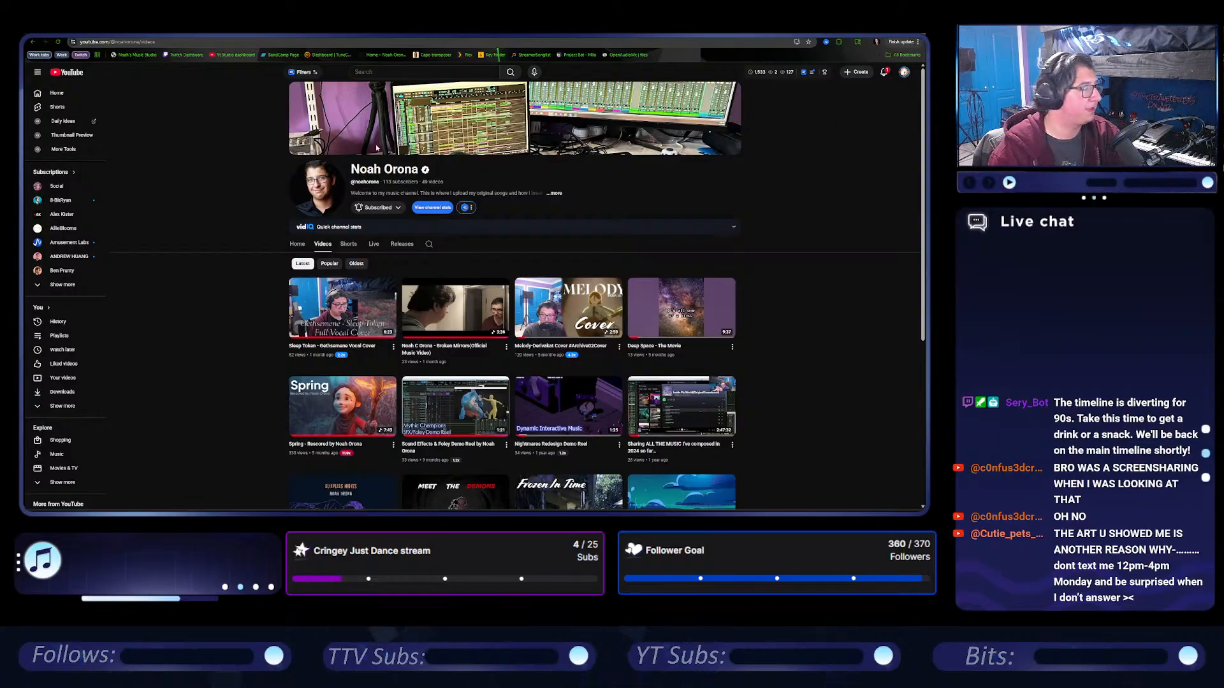
left_click(450, 293)
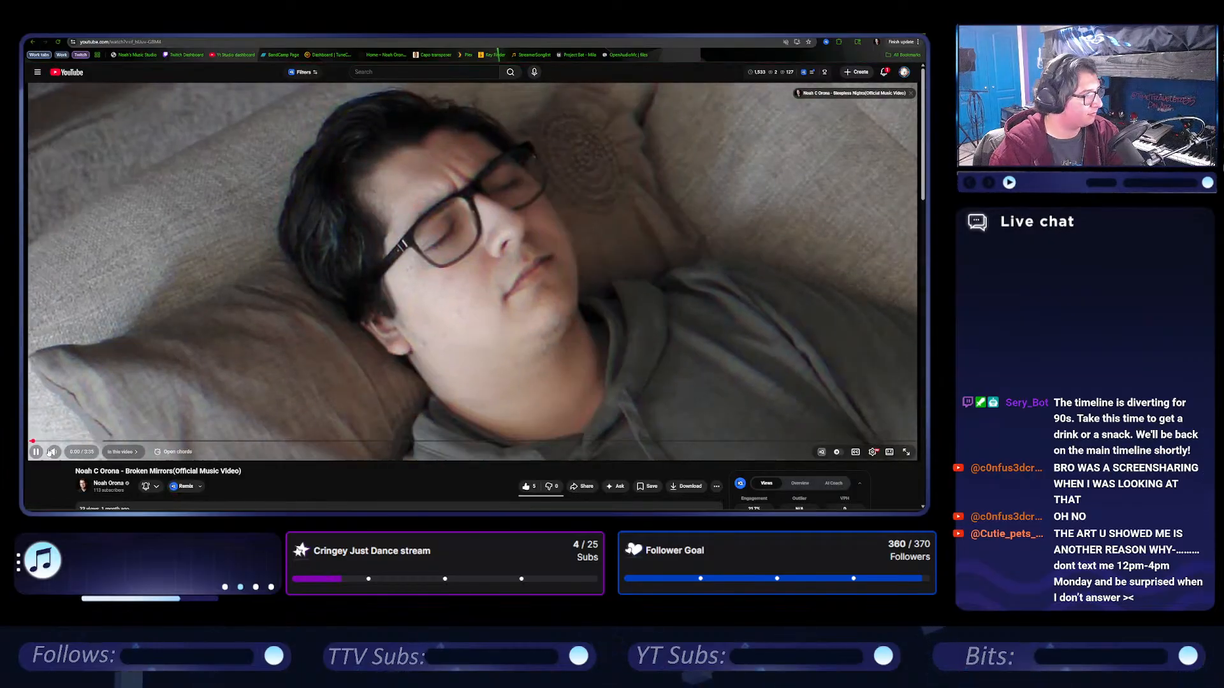
left_click(89, 441)
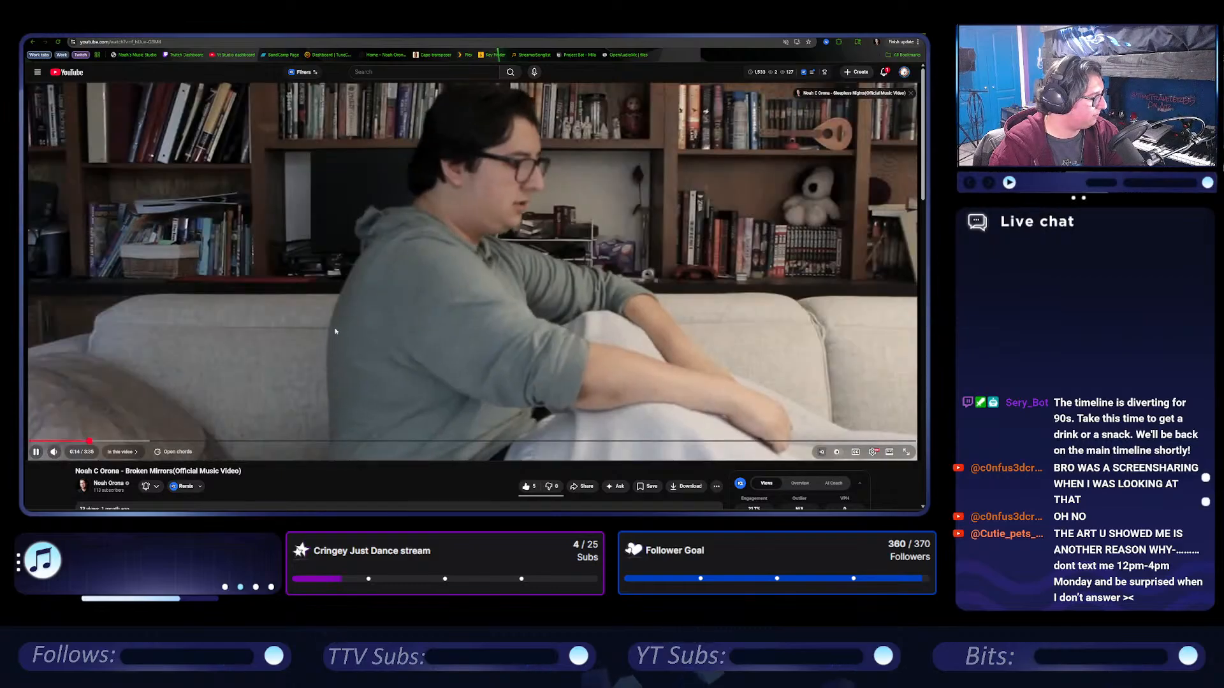
left_click(337, 330)
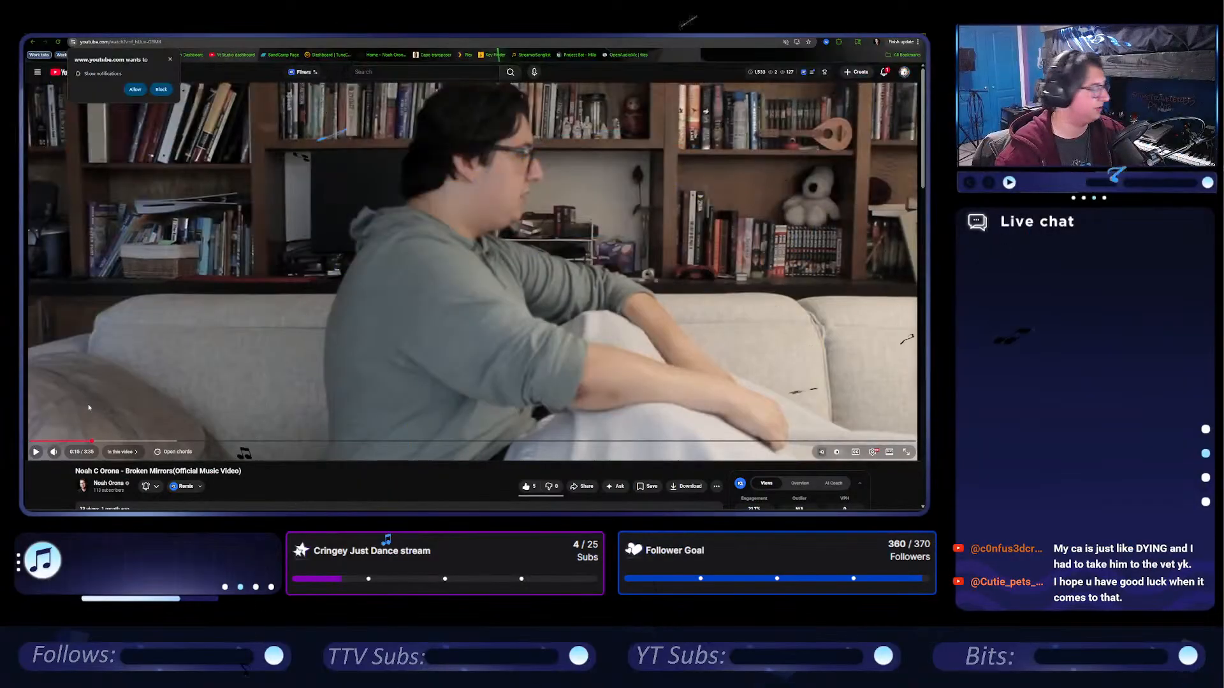
Scrub the paused Broken Mirrors video from its opening at 0:02 through the couch shots to the mirror scene at 0:49.
left_click(37, 441)
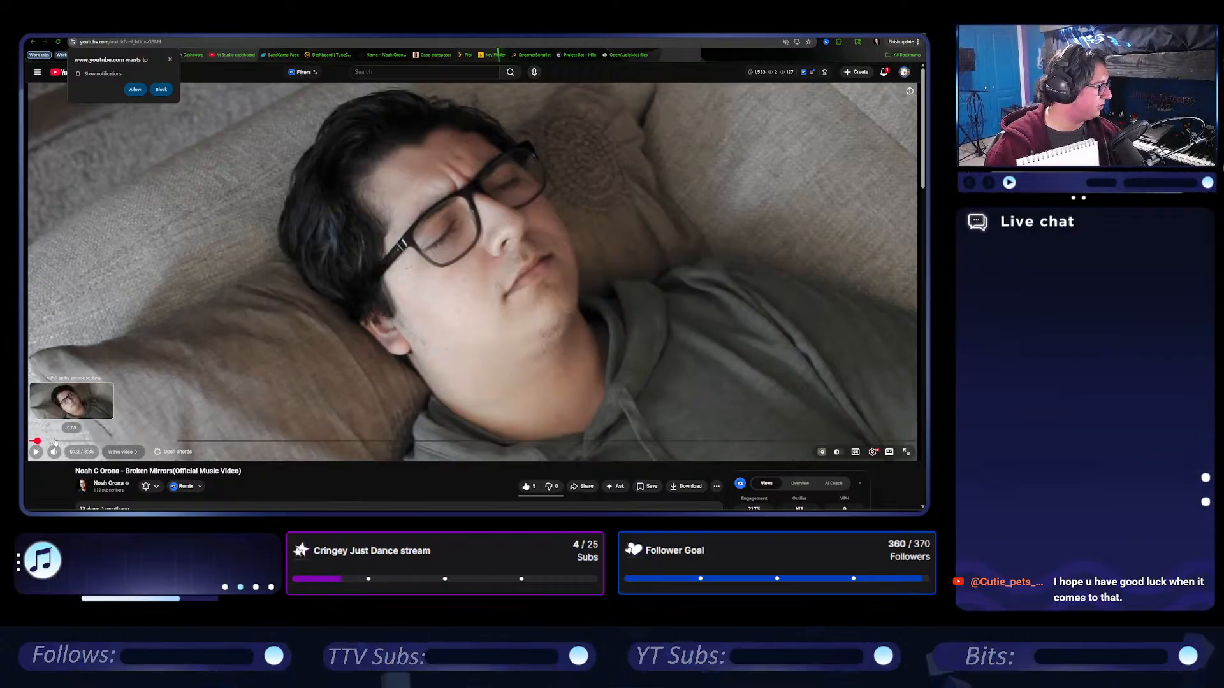
left_click(61, 441)
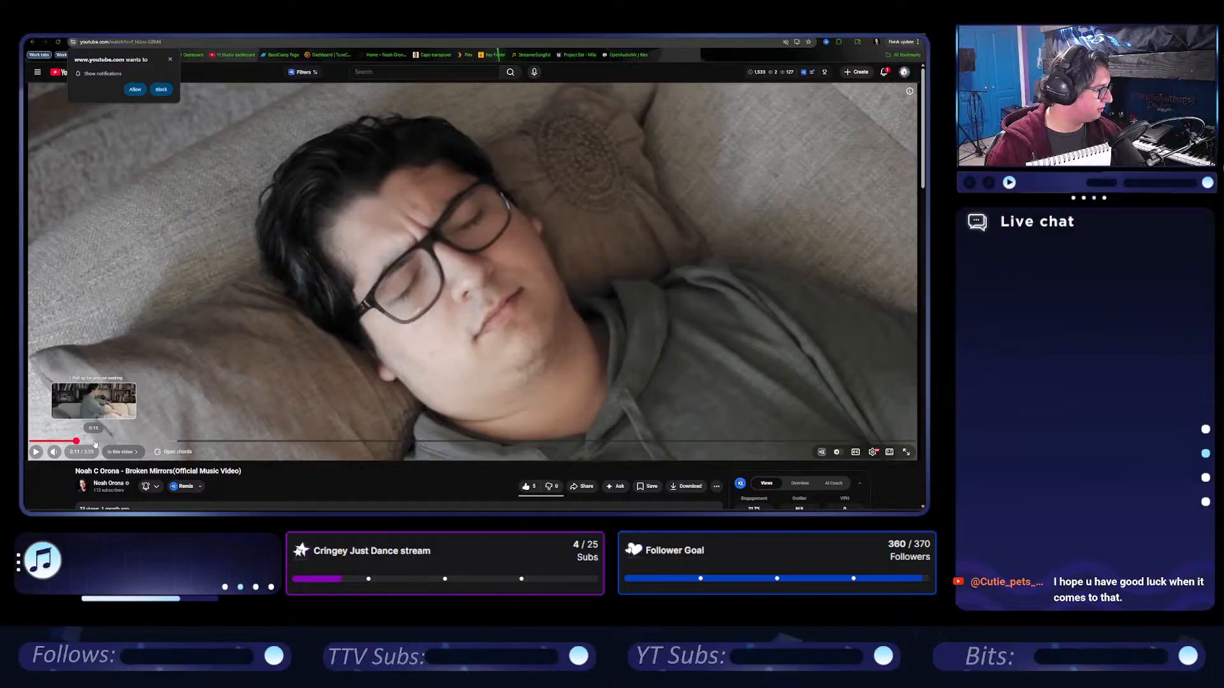
left_click(96, 442)
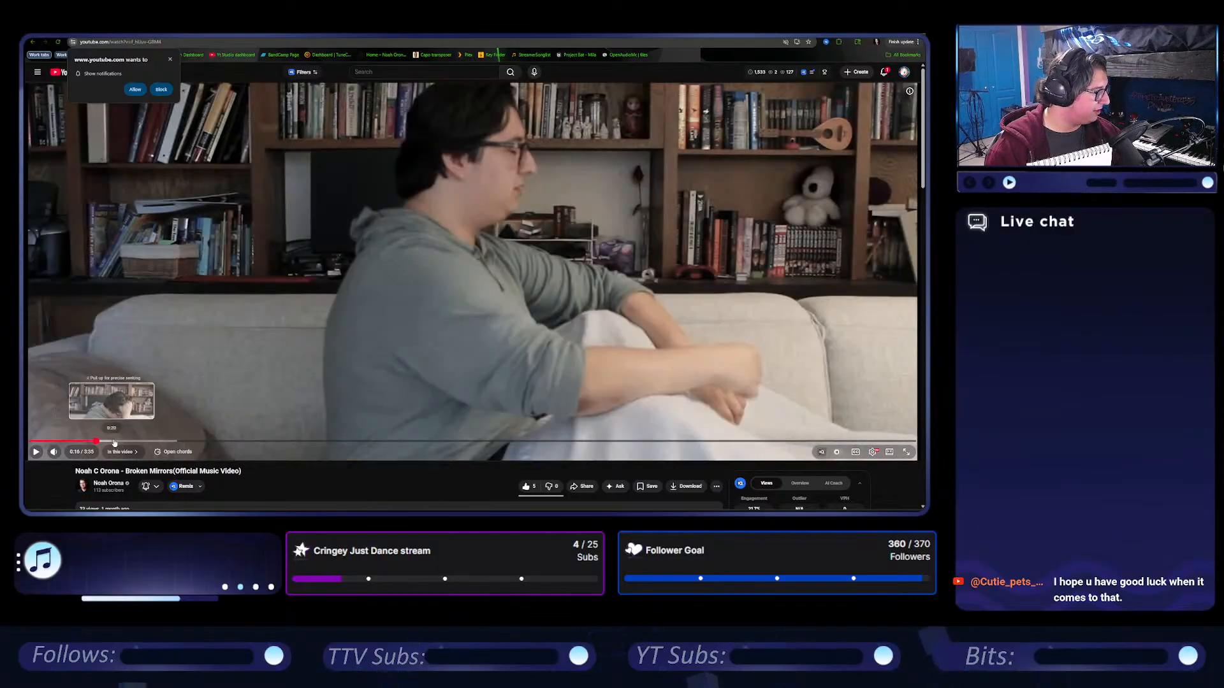
left_click(139, 441)
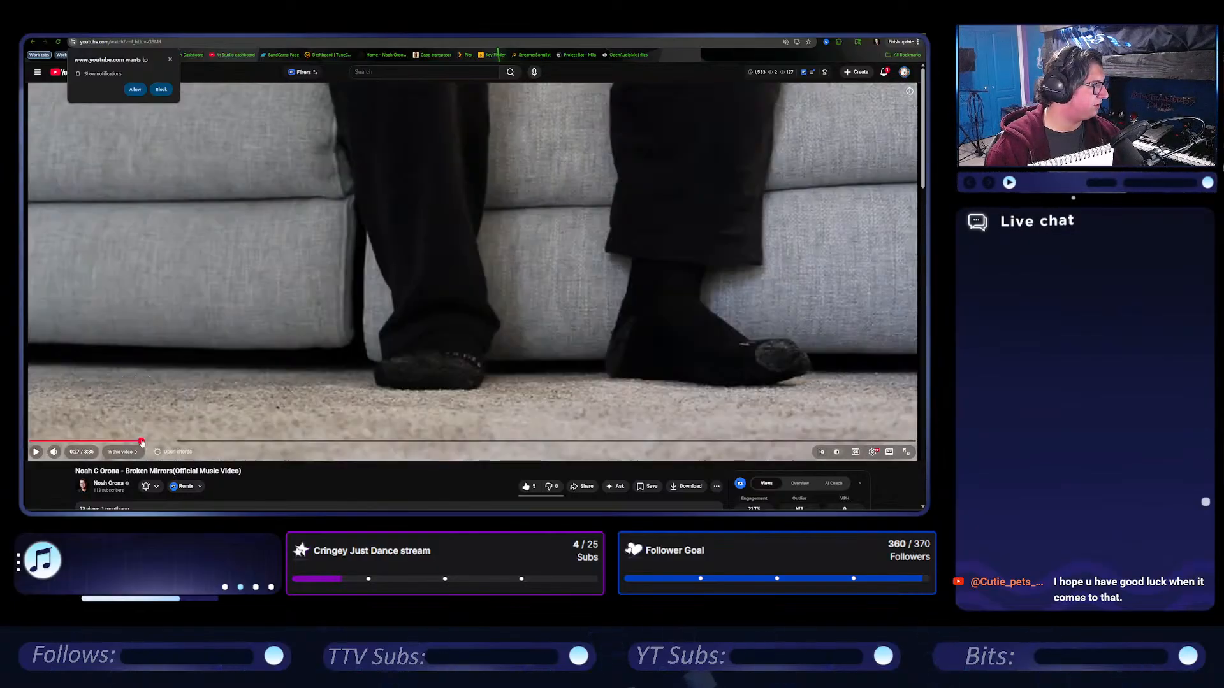
left_click(155, 441)
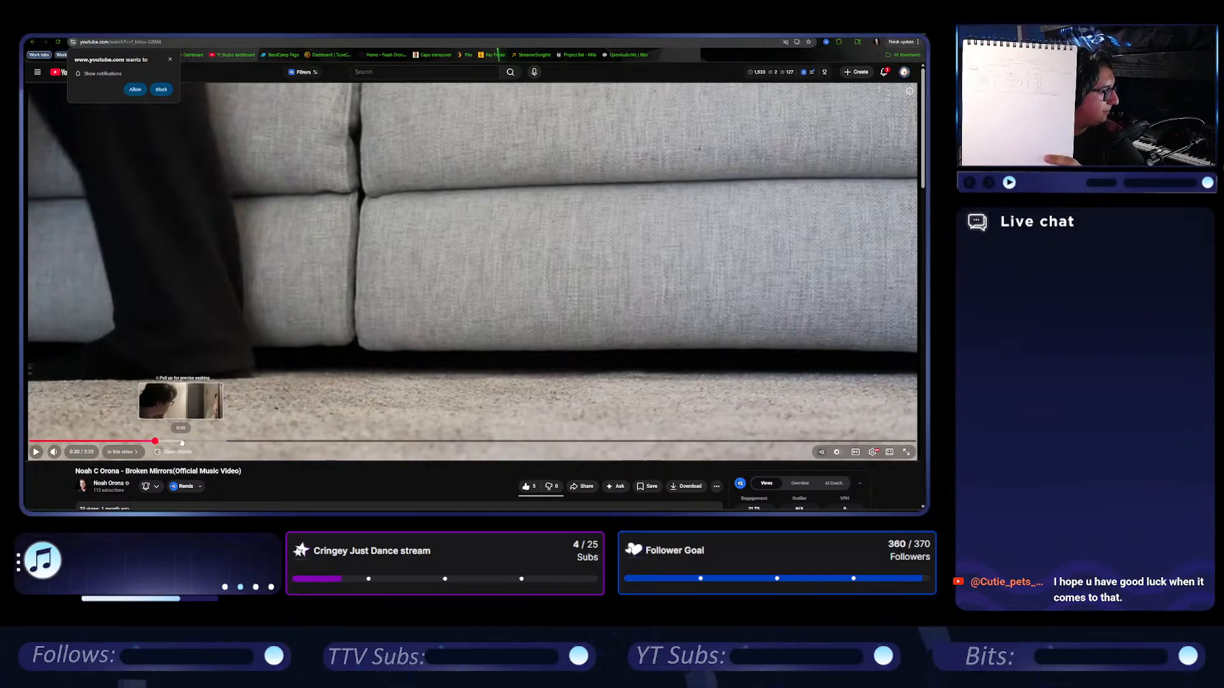
left_click(234, 441)
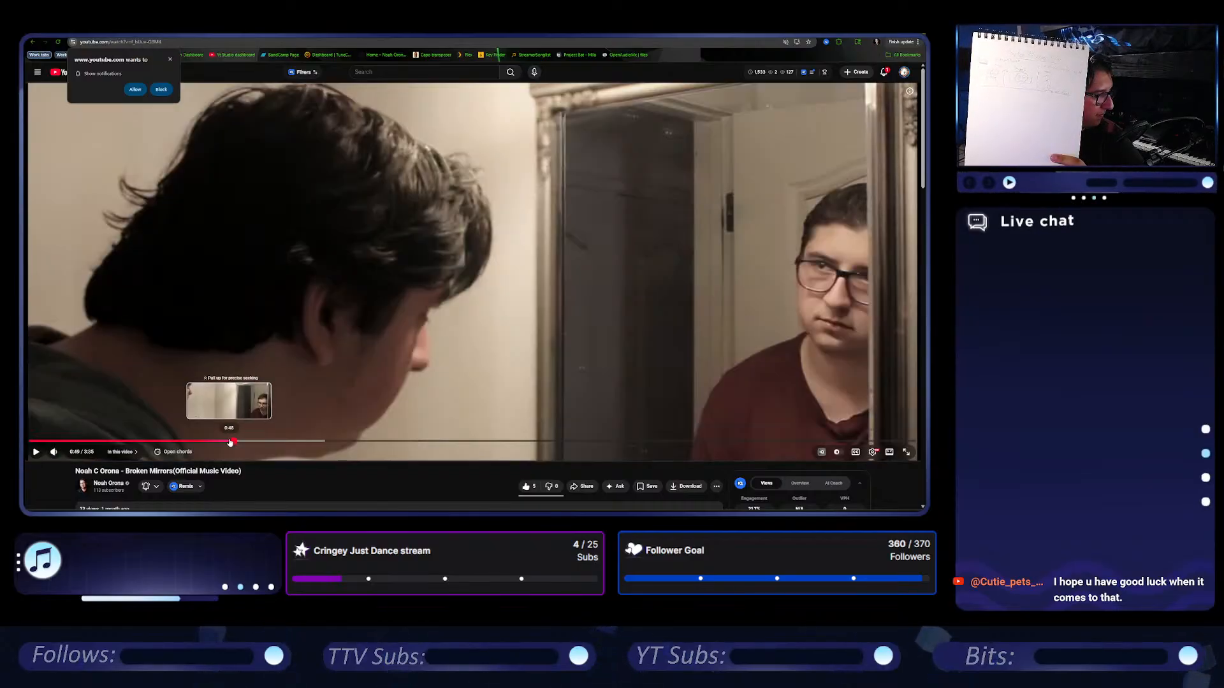
left_click(229, 441)
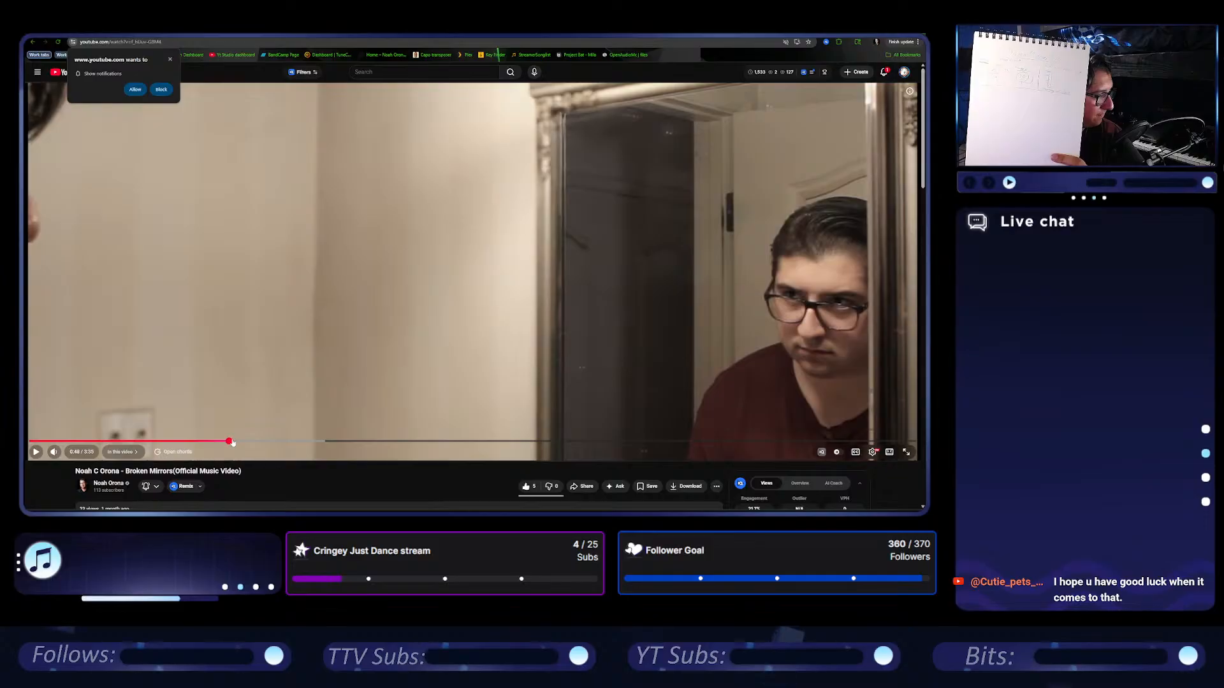
left_click(243, 405)
left_click(242, 406)
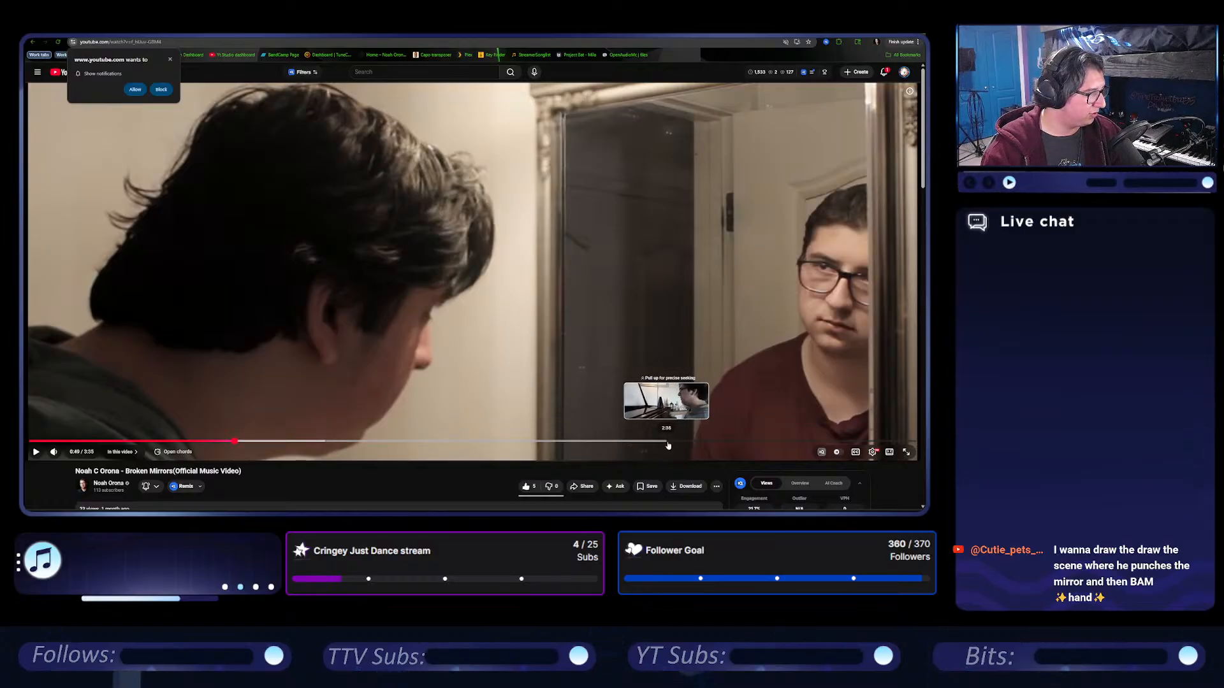
Skip through the video's garage scenes at 2:47, 3:04 and 3:33.
left_click(718, 441)
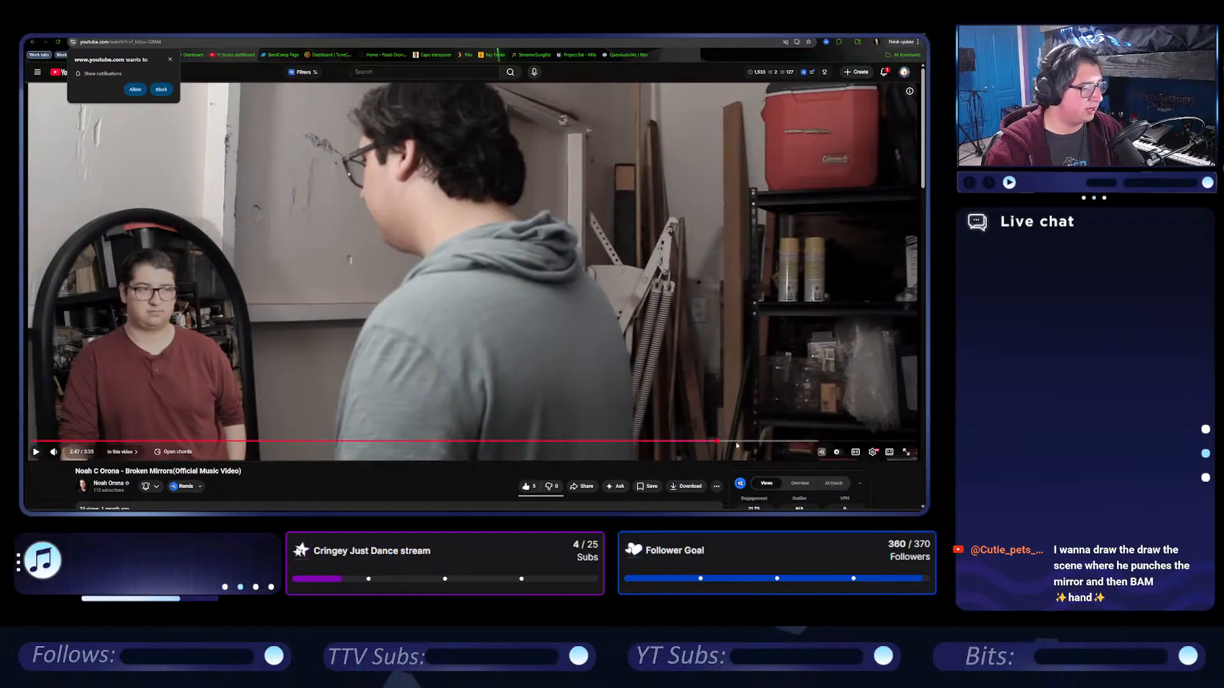
left_click(788, 441)
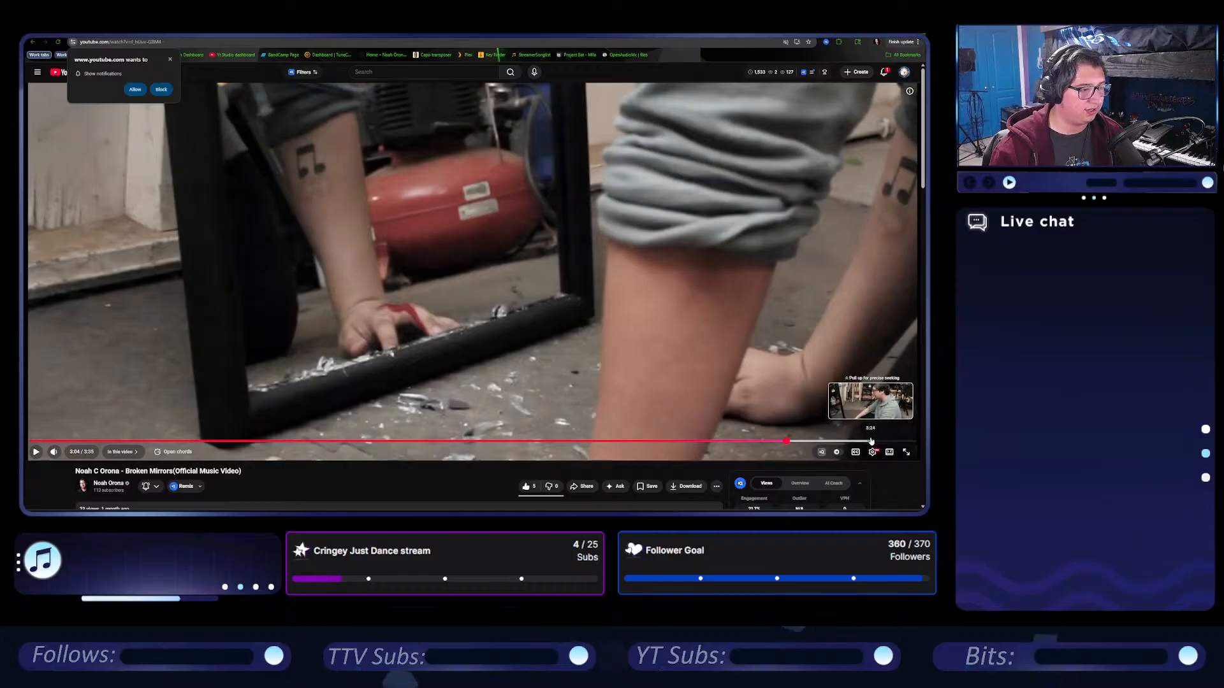
left_click(909, 442)
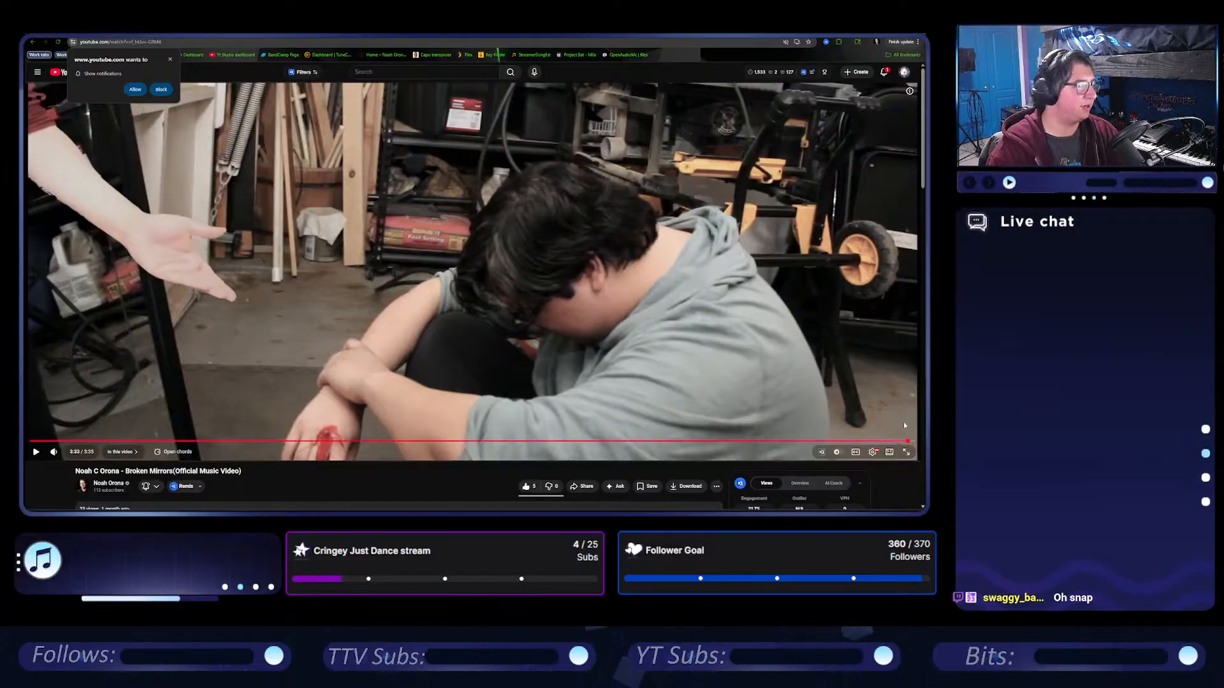
Replay the broken mirror scene shortly before 3:00, pause it, and play the video from about 2:47 to its end.
left_click(763, 442)
left_click(748, 380)
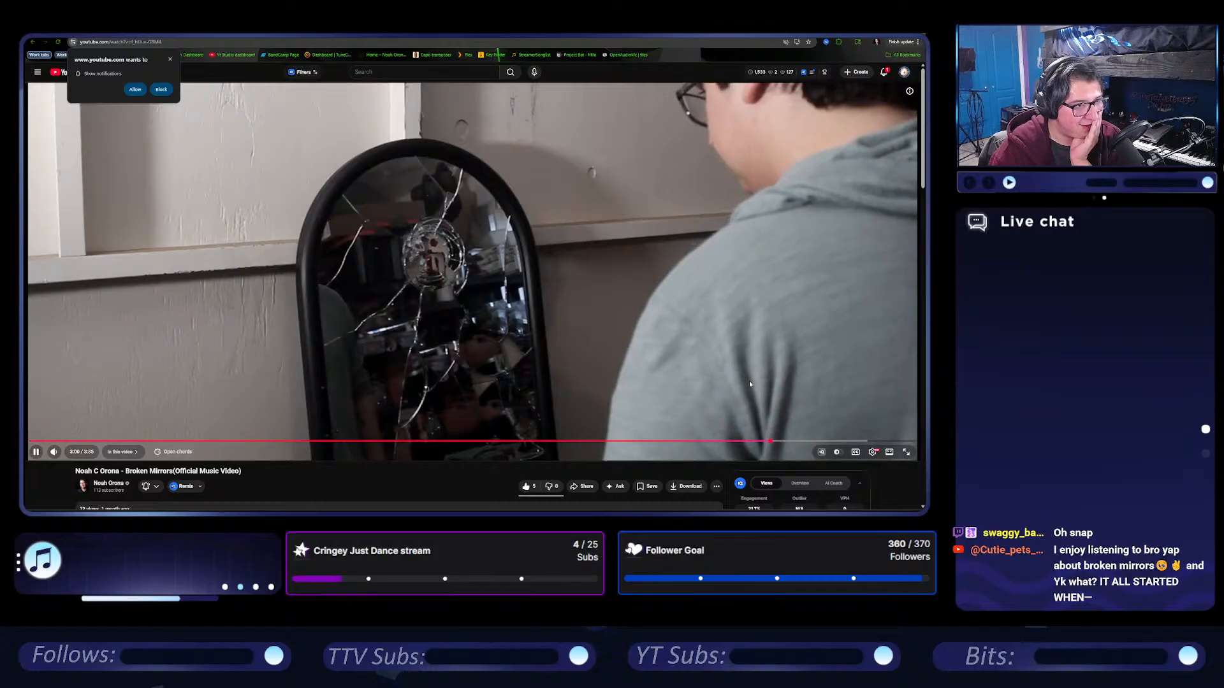
left_click(740, 366)
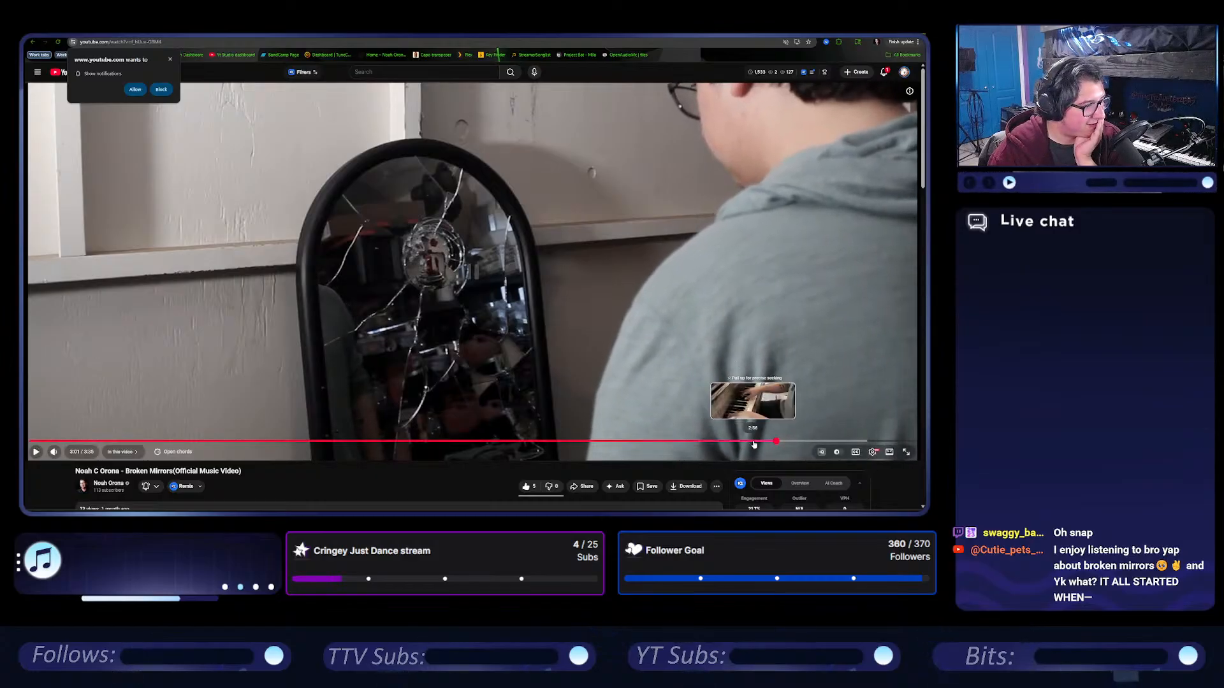
left_click(719, 442)
left_click(721, 396)
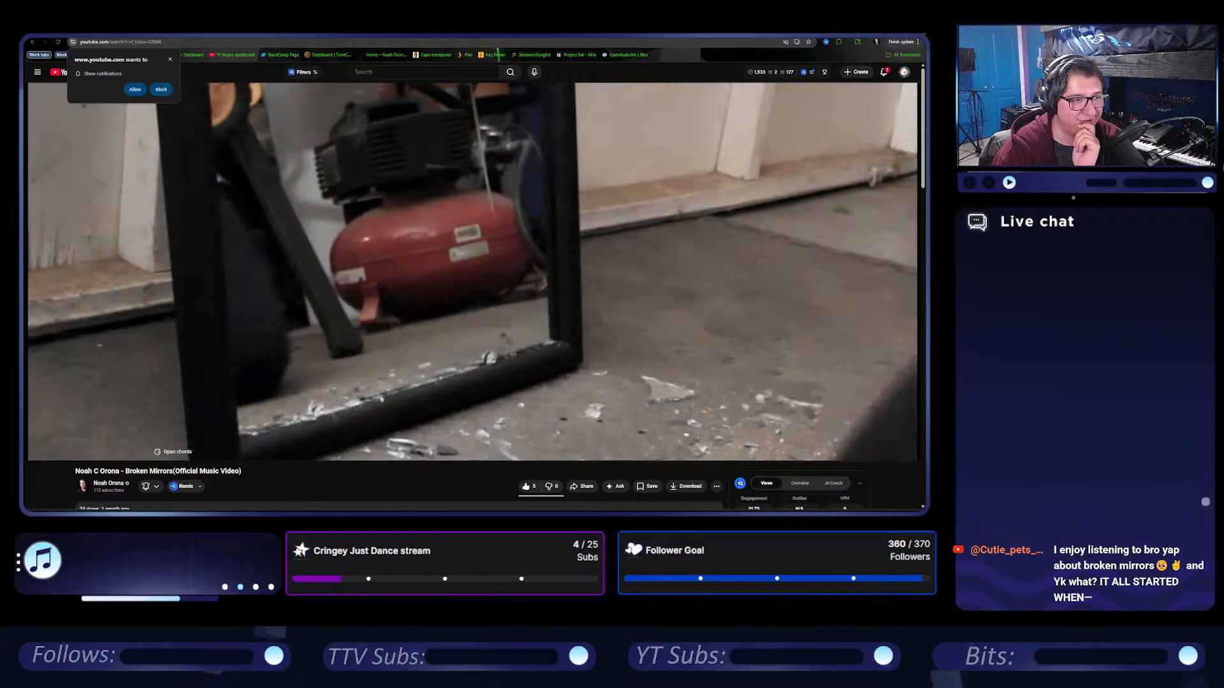
left_click(728, 294)
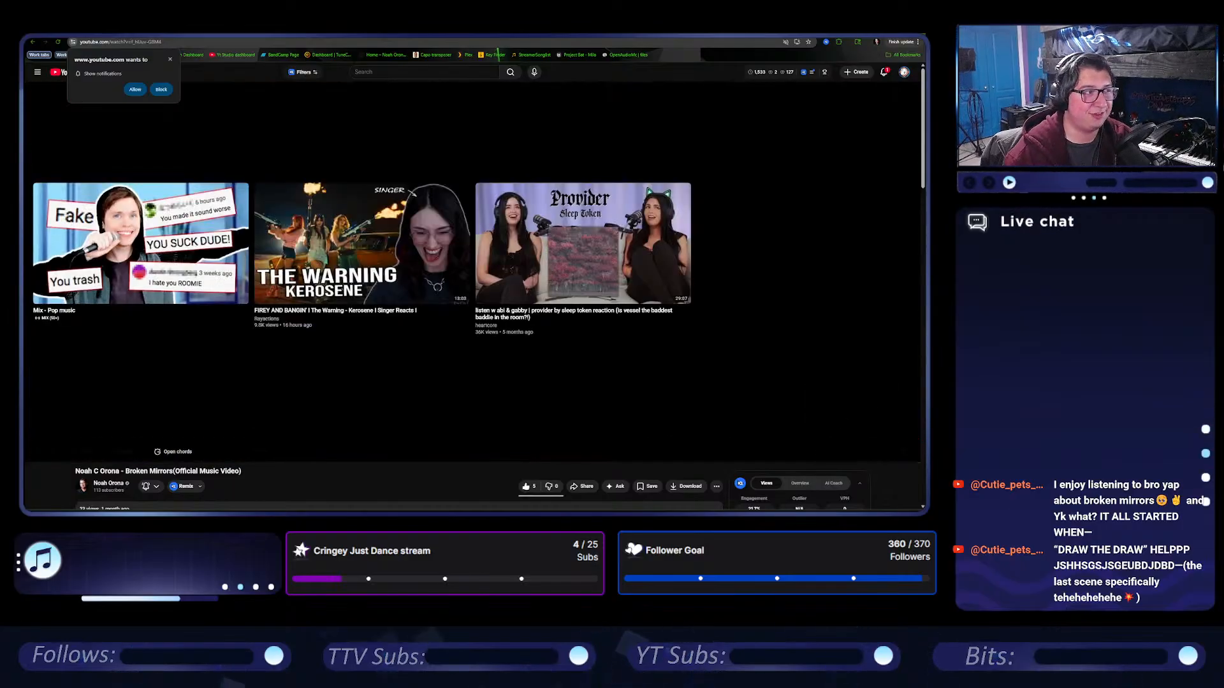
Return to the Pro Tools session and play the arrangement from bar 51.
left_click(877, 34)
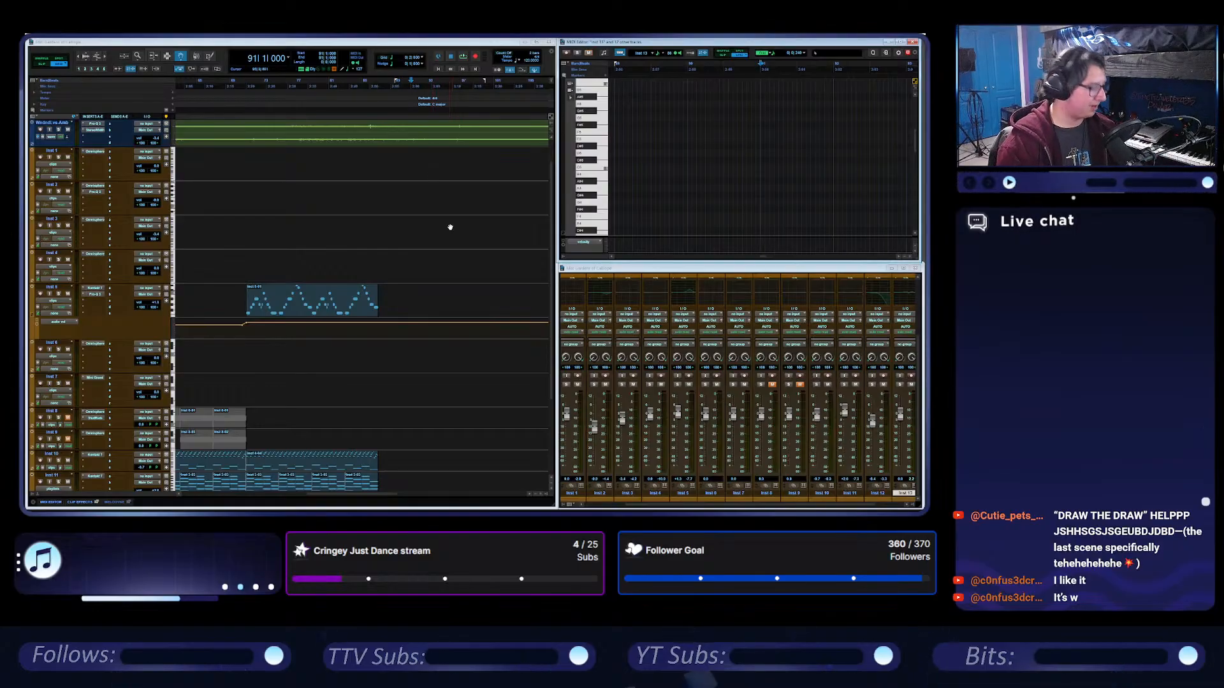
scroll(450, 228, "left", 10)
left_click(381, 85)
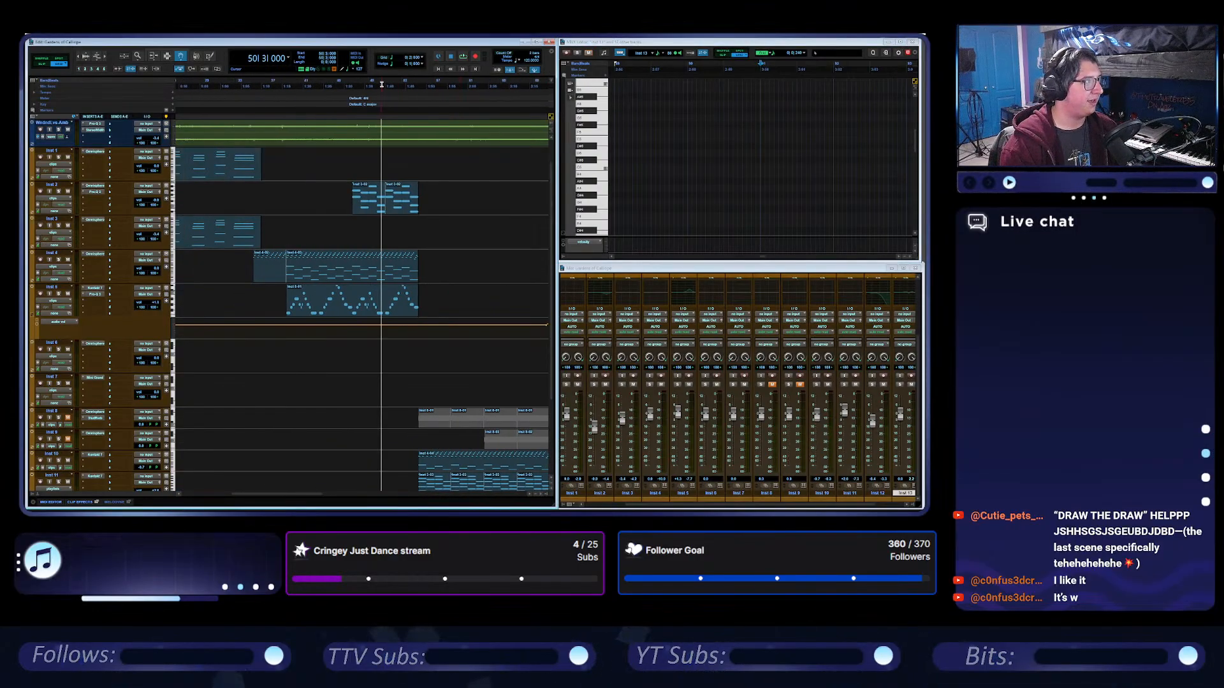
left_click(385, 83)
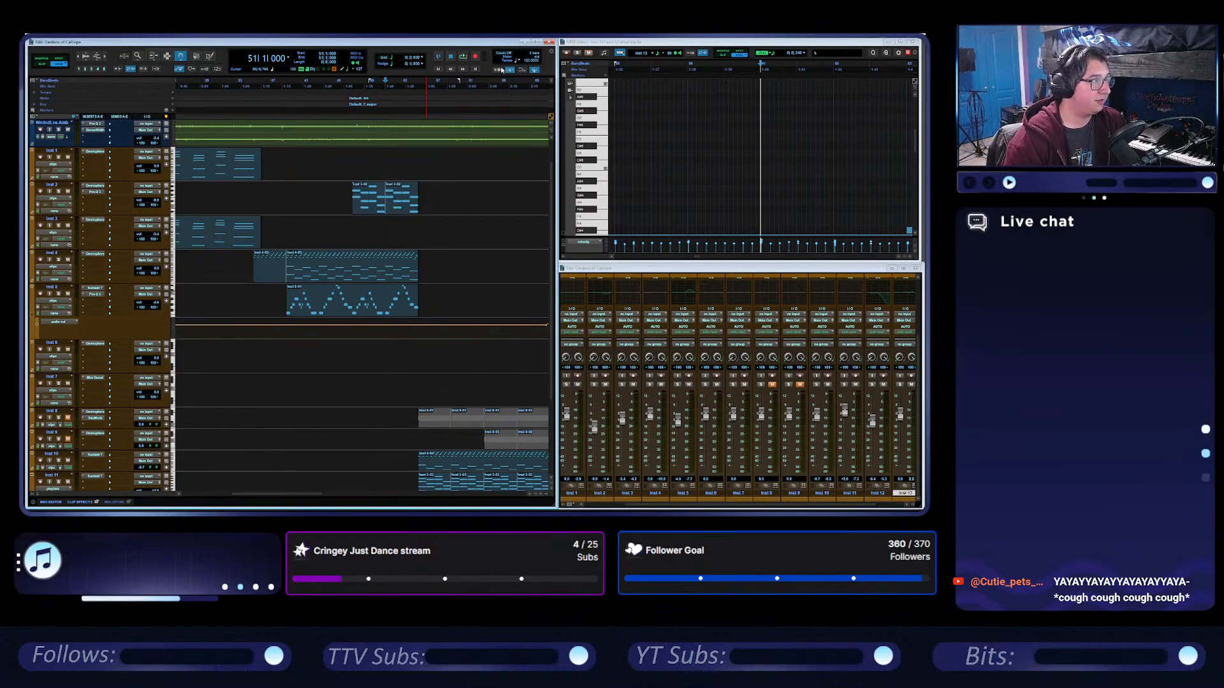
left_click(464, 56)
Open the recently used session whose name begins with "Experiment".
left_click(31, 34)
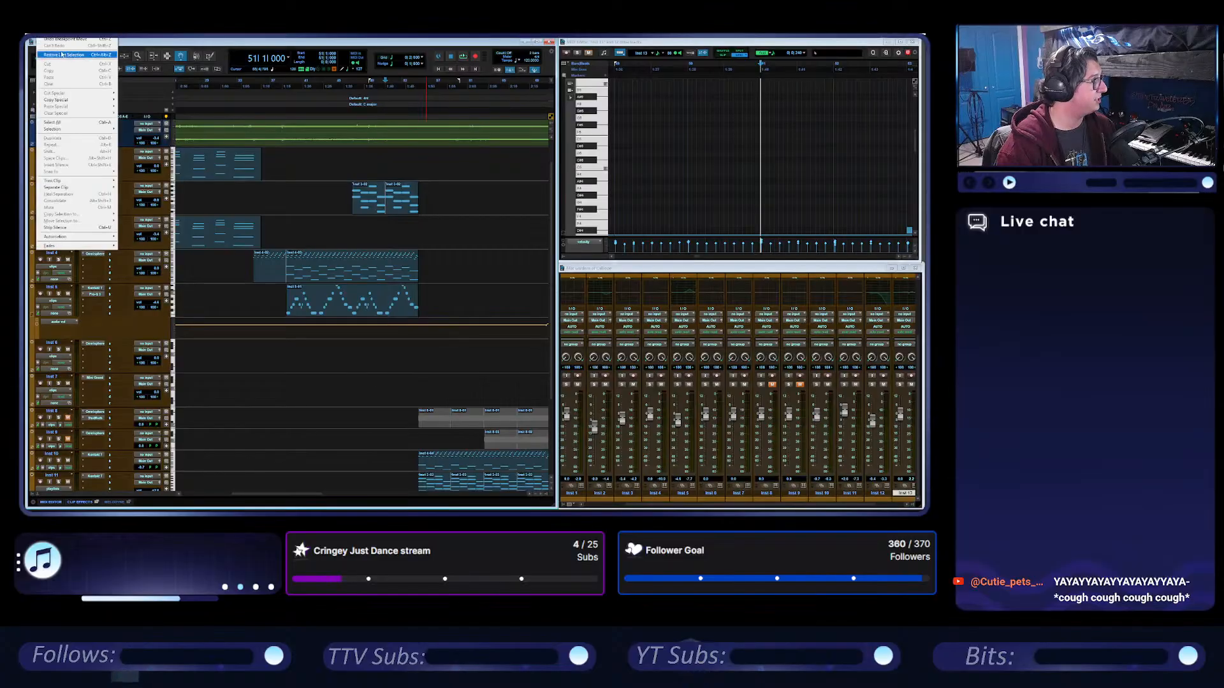
mouse_move(45, 52)
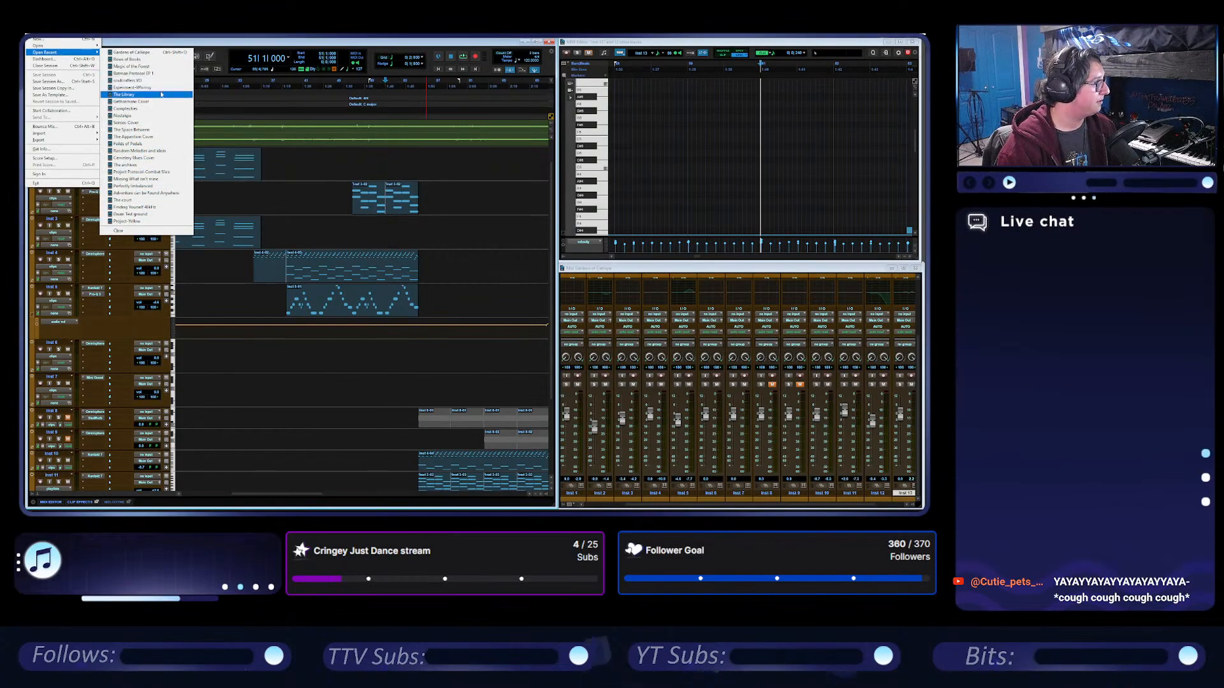
left_click(156, 88)
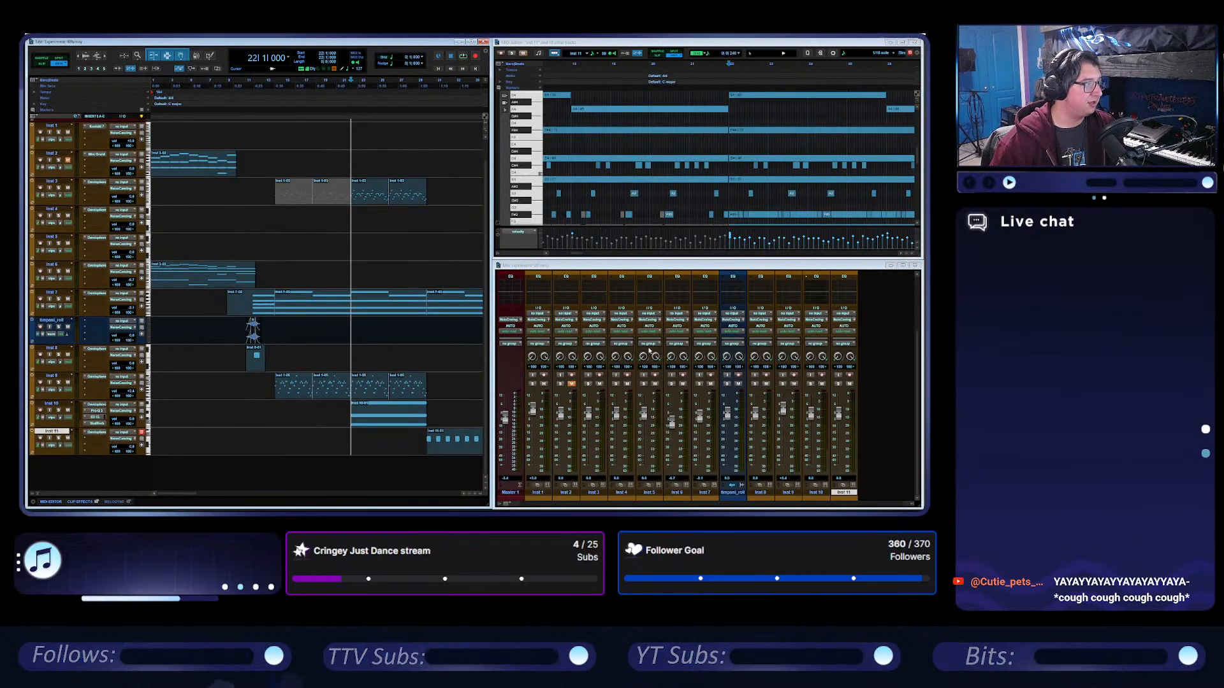
Play the opened session from bar 1 and look over its clips through to the last Inst 7 and Inst 11 parts.
left_click(439, 69)
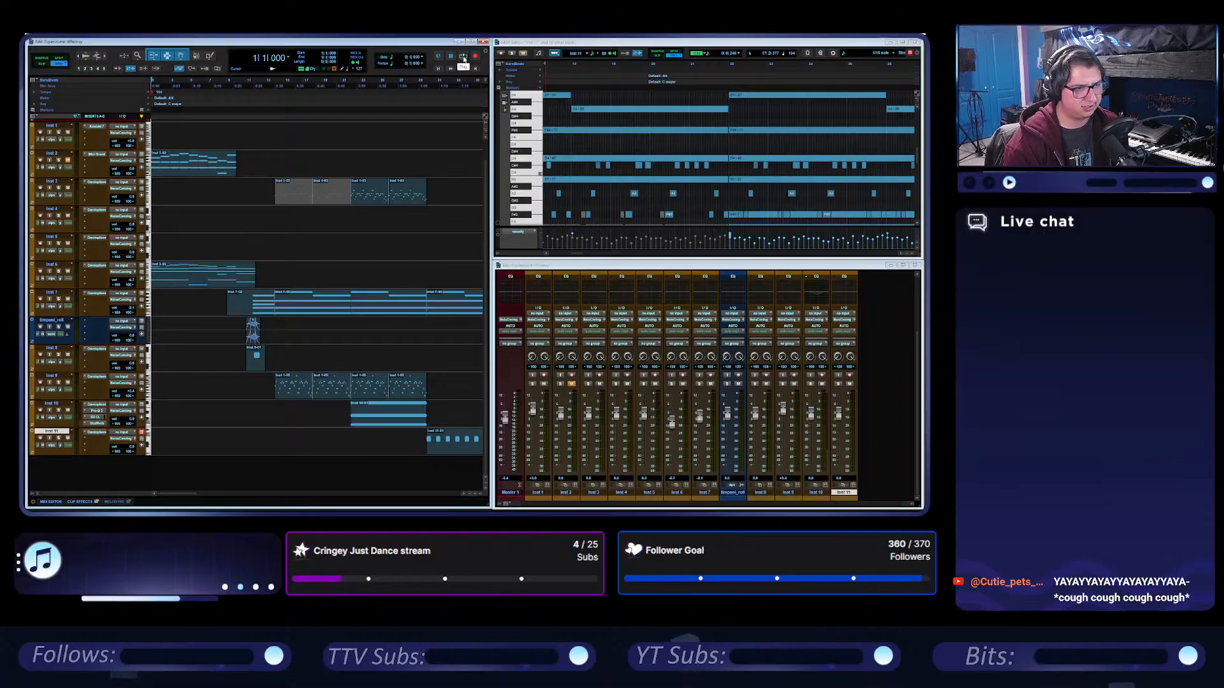
left_click(463, 59)
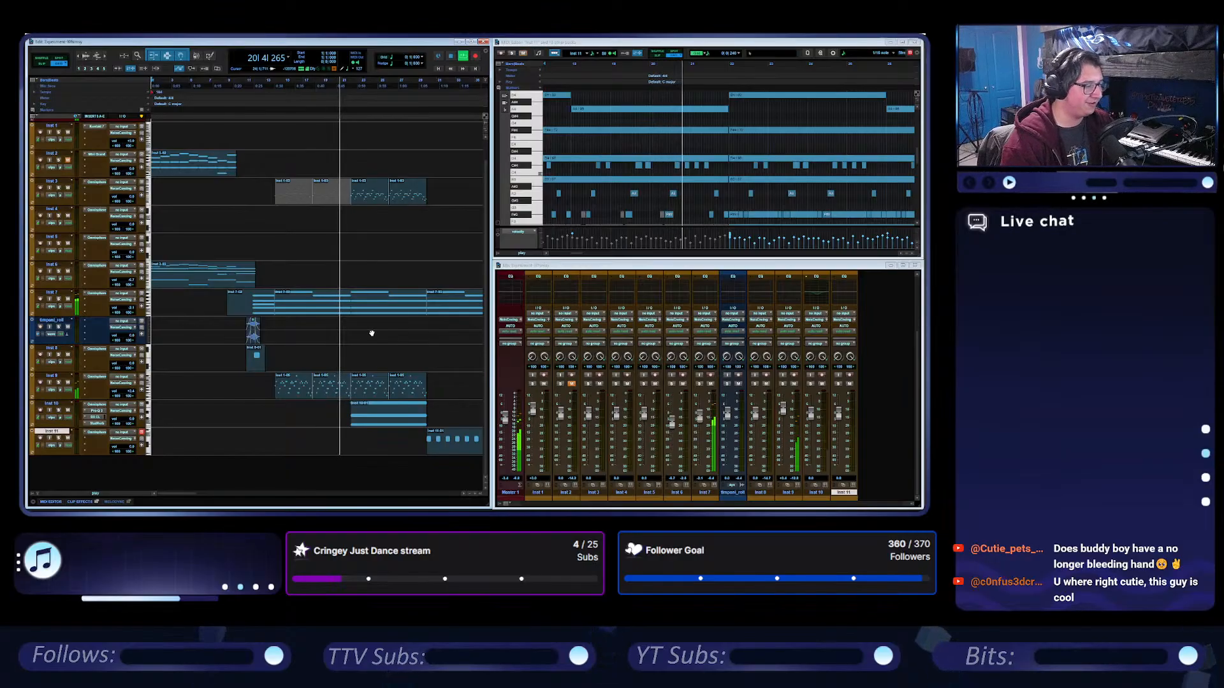
scroll(377, 364, "right", 3)
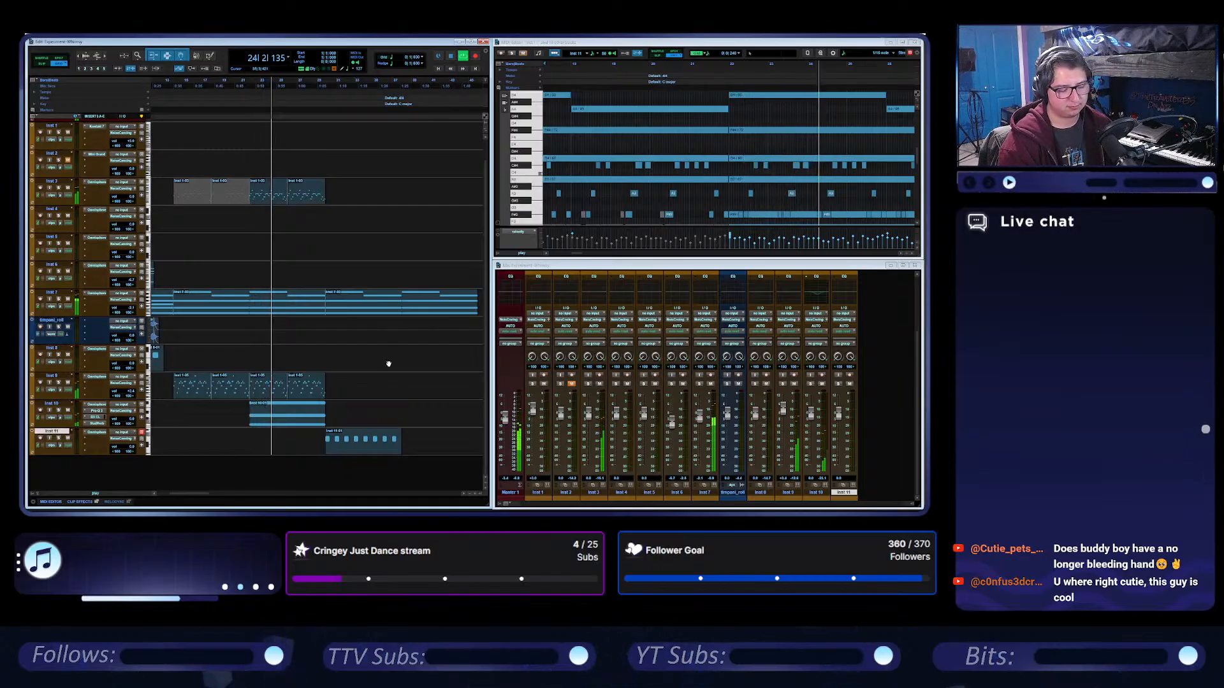
scroll(392, 350, "left", 3)
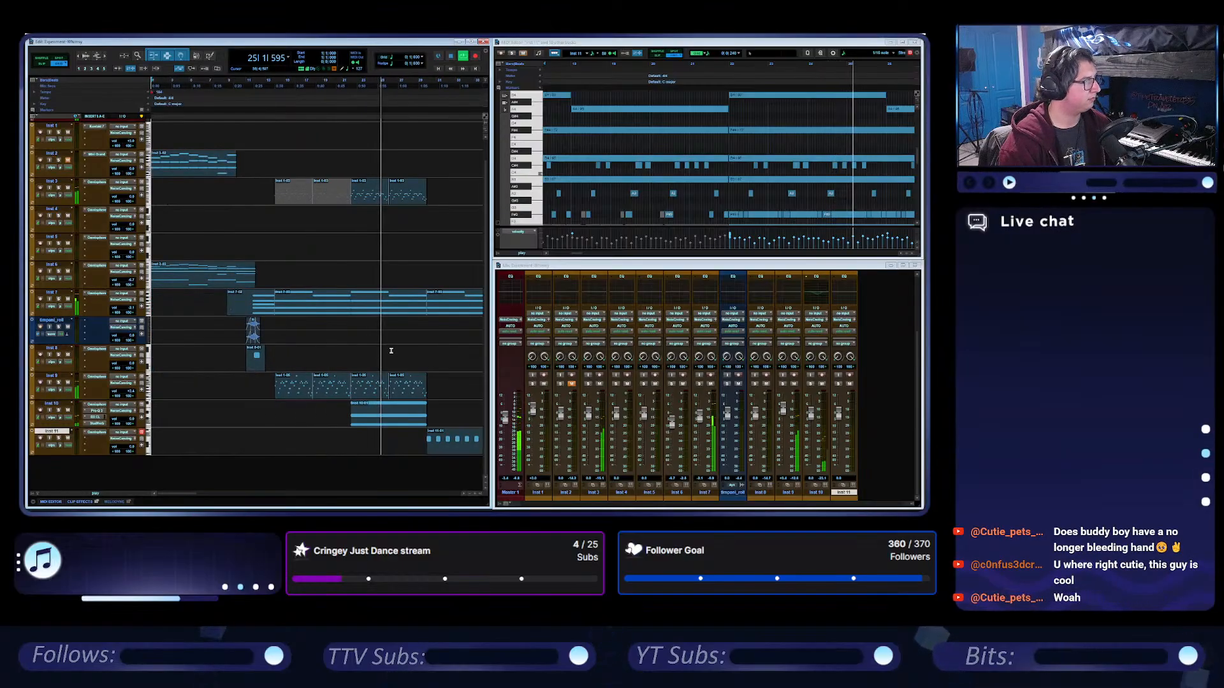
scroll(396, 350, "right", 6)
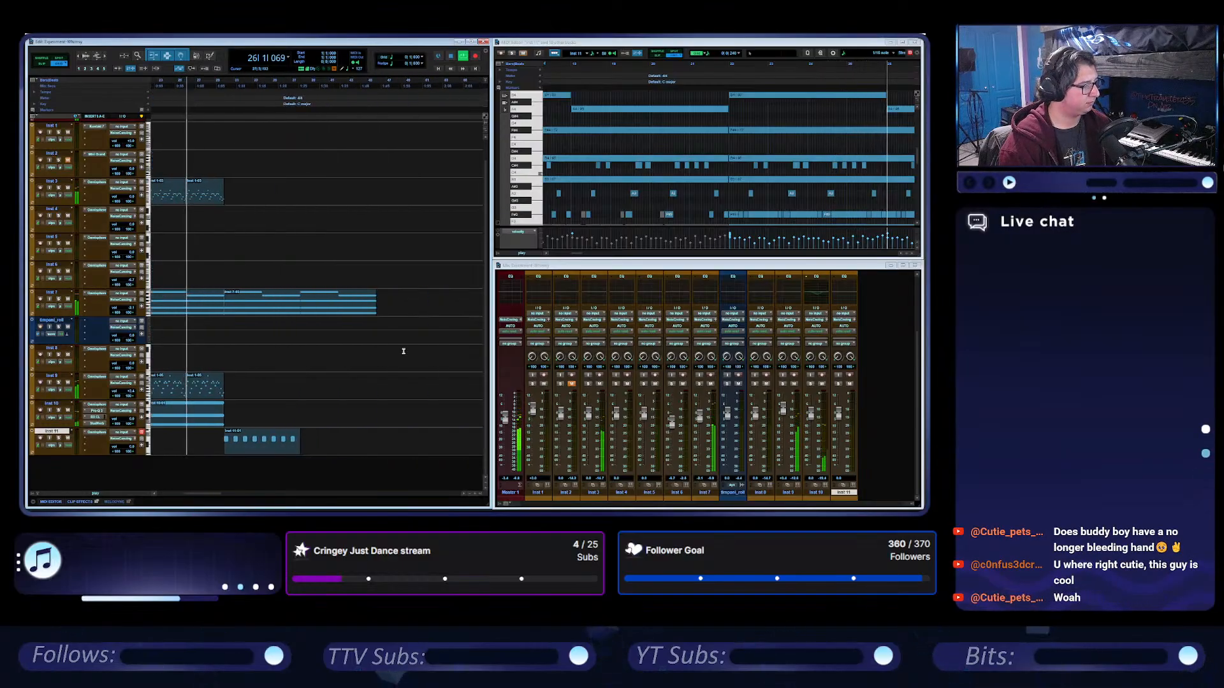
Keep listening to the end of the last Inst 7 clip, stop playback, and look back at the opening clips.
scroll(403, 351, "left", 6)
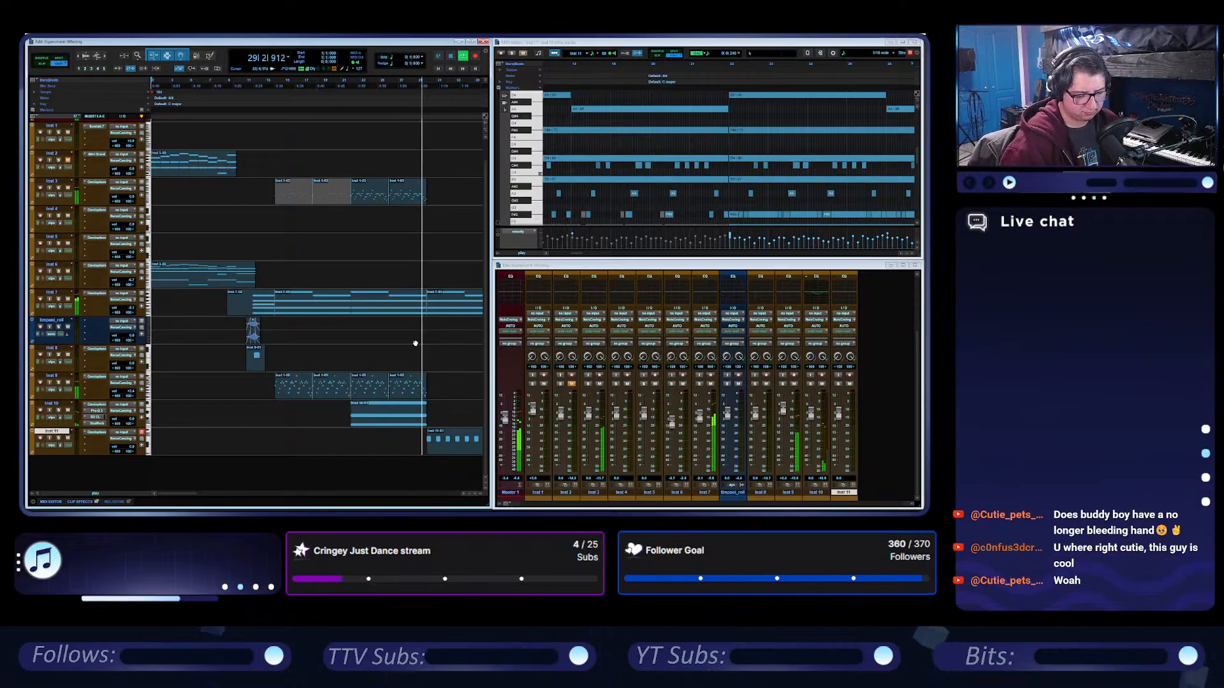
scroll(411, 375, "right", 3)
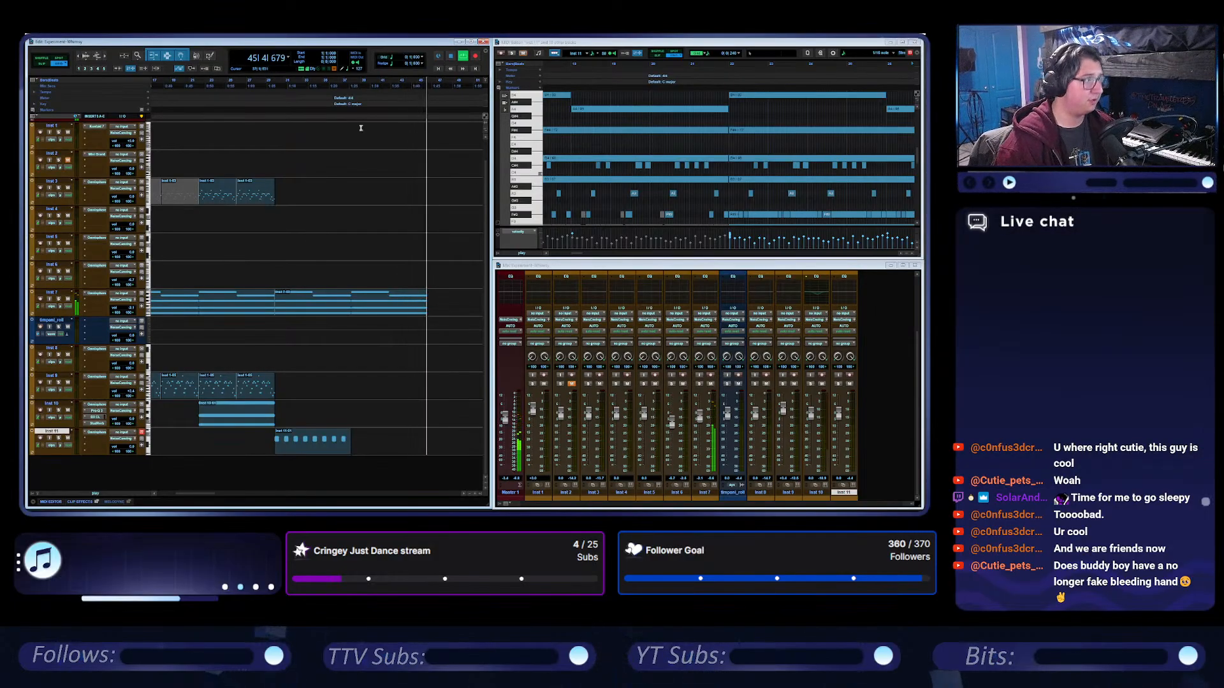
key("space")
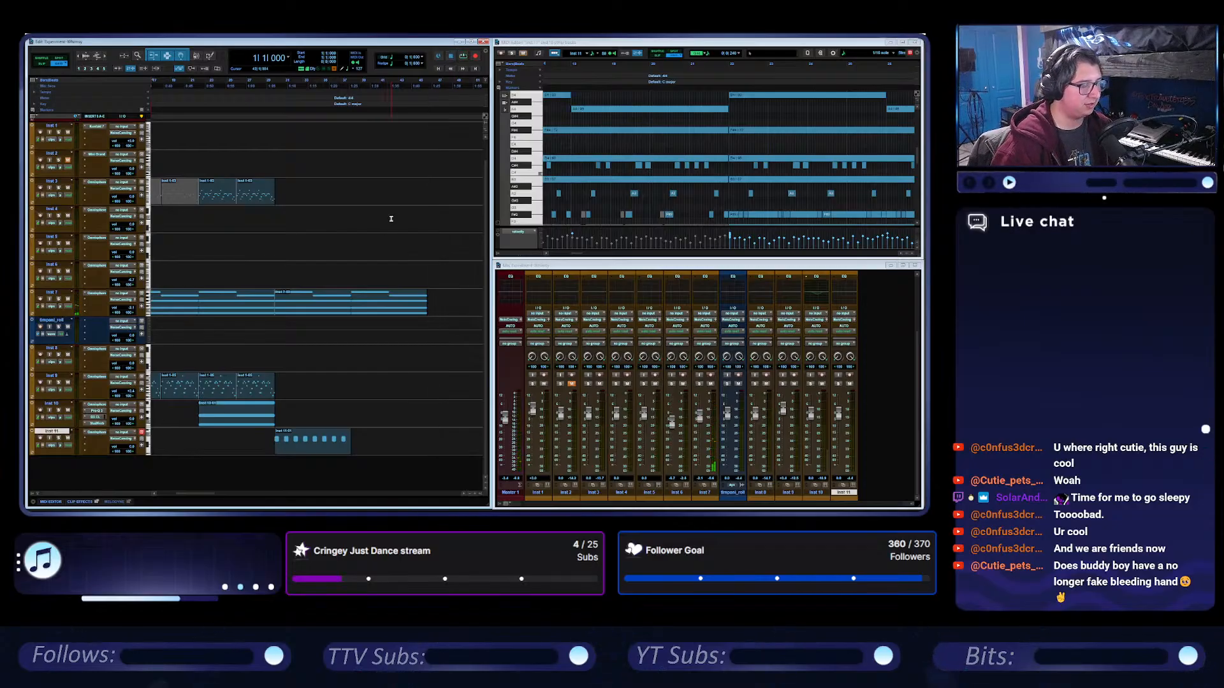
scroll(392, 218, "left", 3)
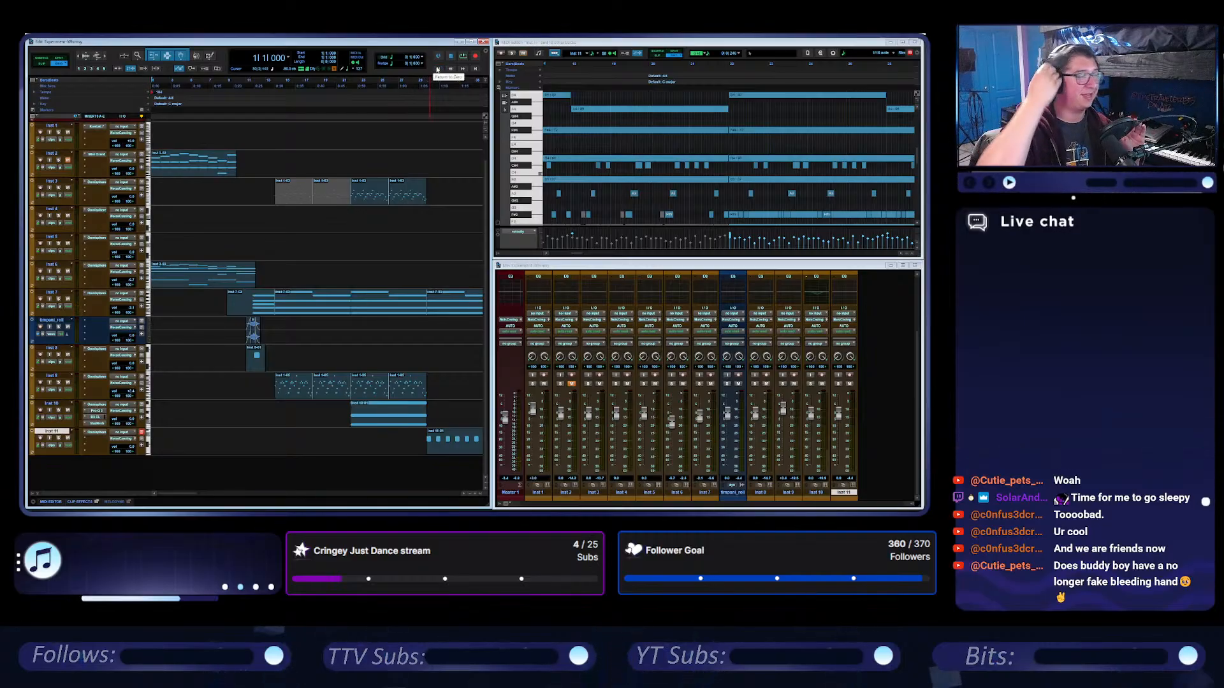
Inspect the notes of the Inst 2 clip and place the cursor near bar 30, where the Inst 11 part starts.
left_click(192, 176)
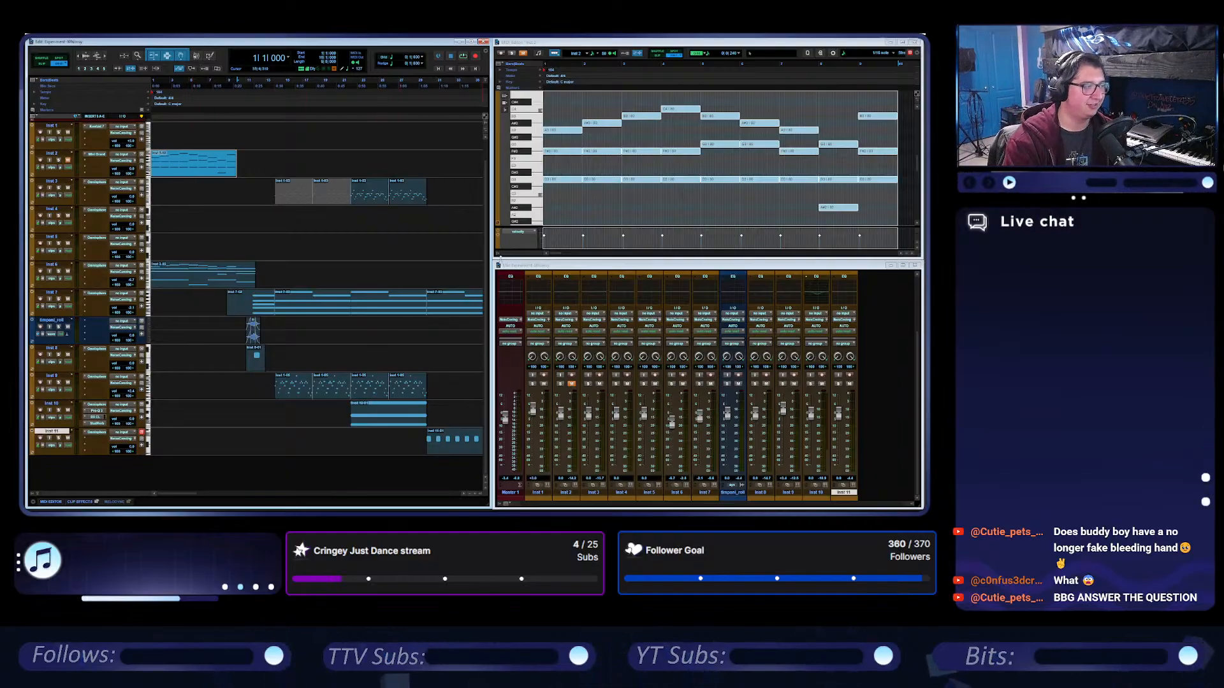
left_click(431, 85)
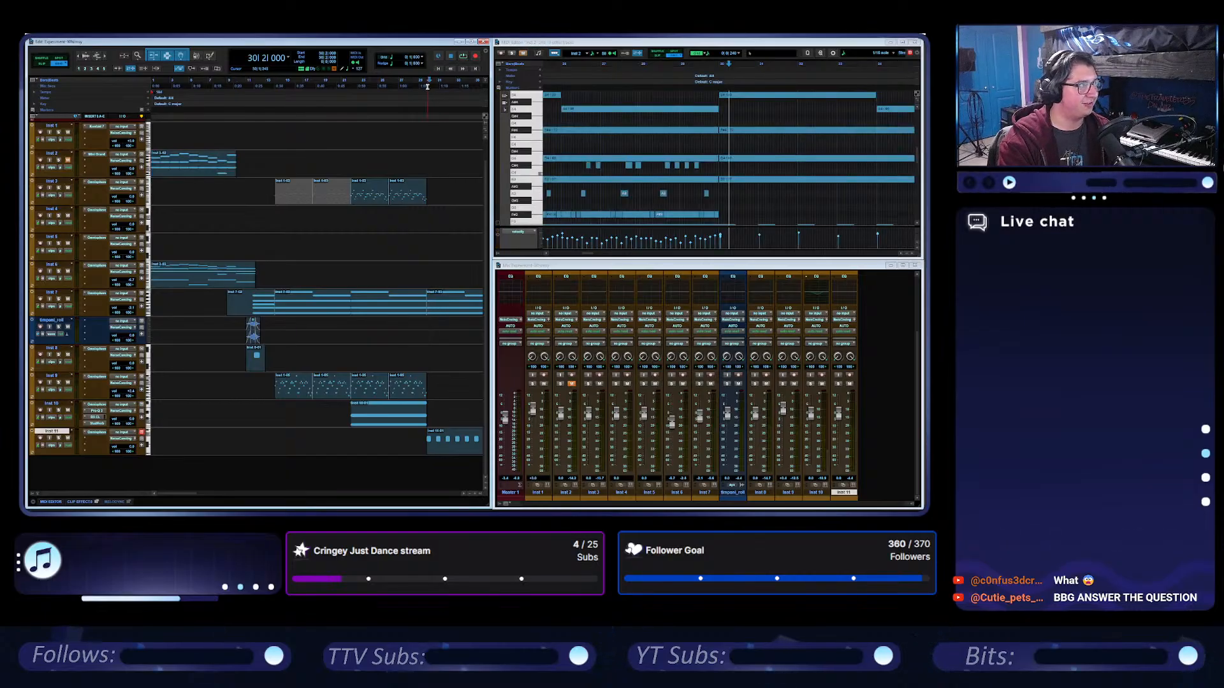
left_click(427, 86)
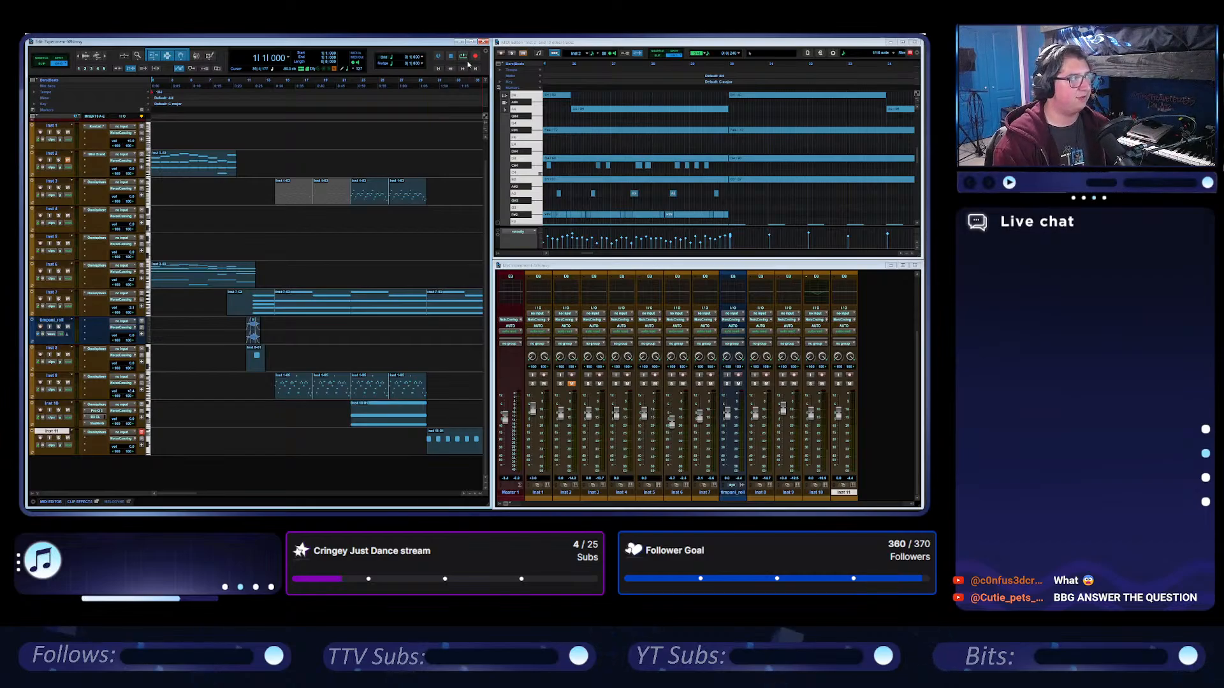
Find the Inst 1 clip further along the timeline and play it from 113|3, looking over its notes.
scroll(373, 182, "down", 5)
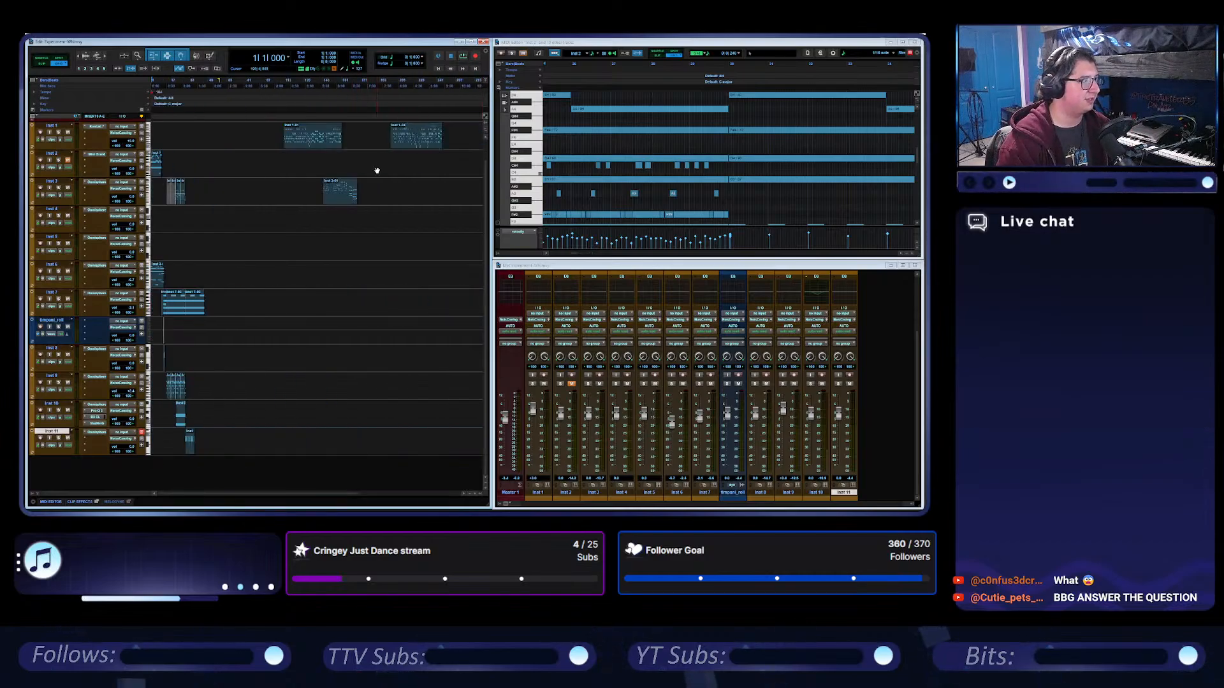
scroll(330, 152, "up", 1)
scroll(330, 152, "right", 1)
left_click(368, 88)
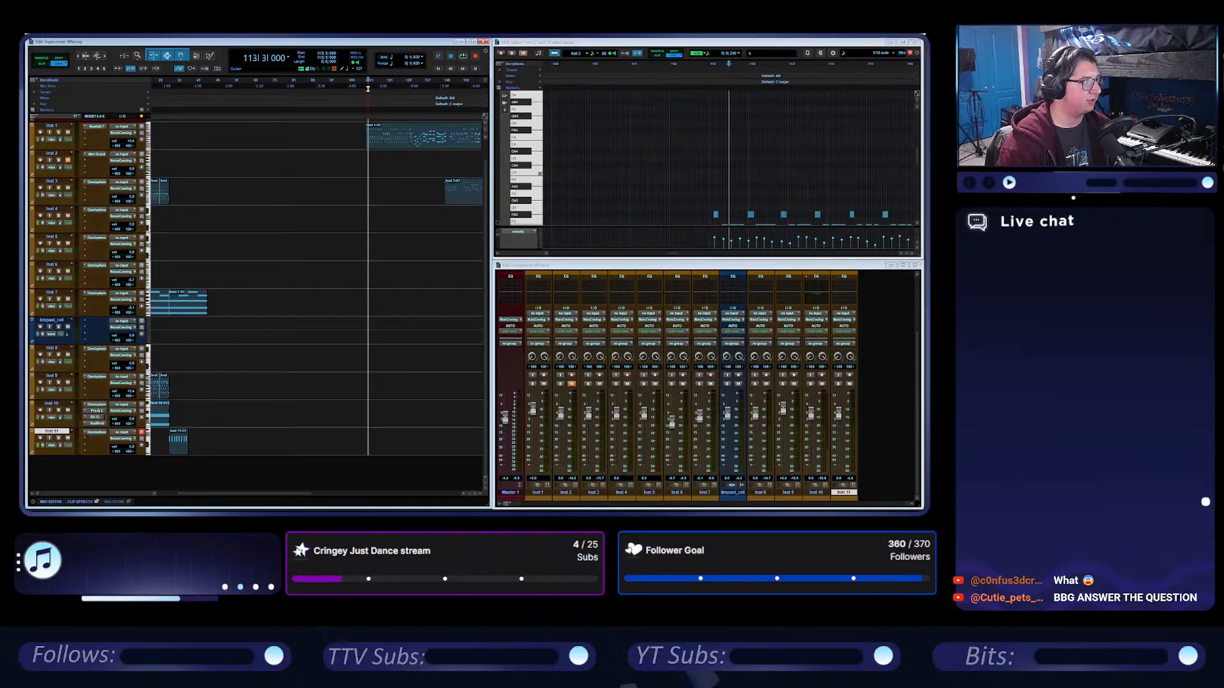
key("space")
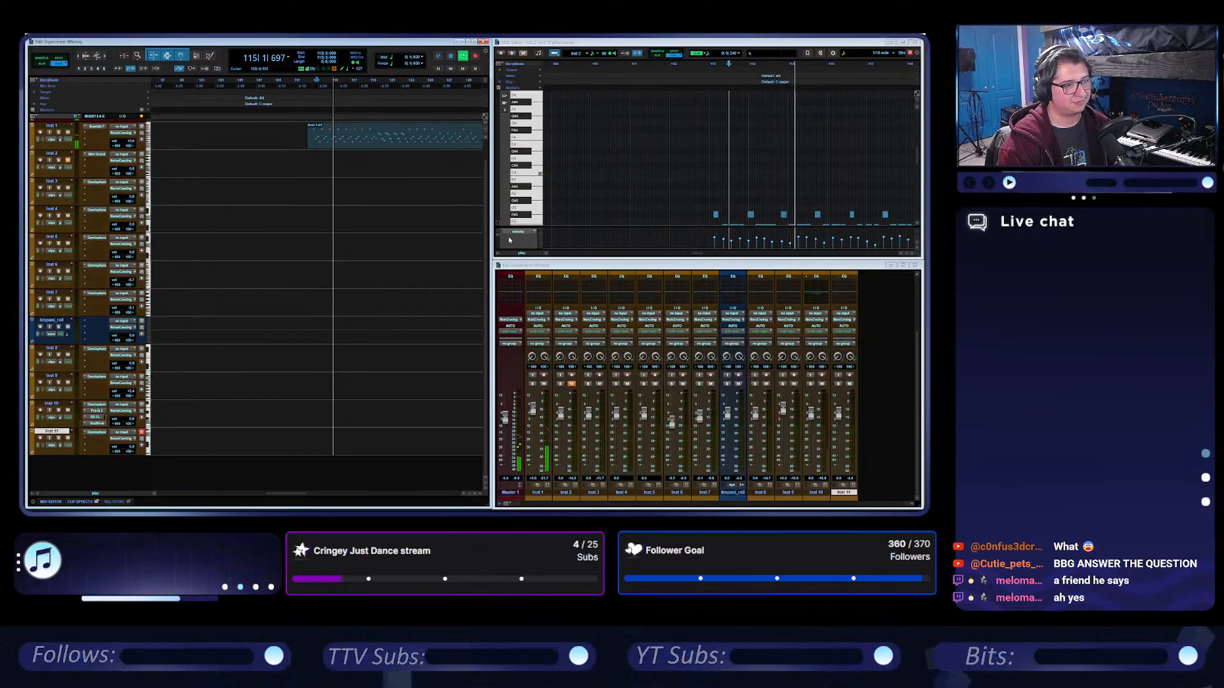
scroll(301, 309, "right", 2)
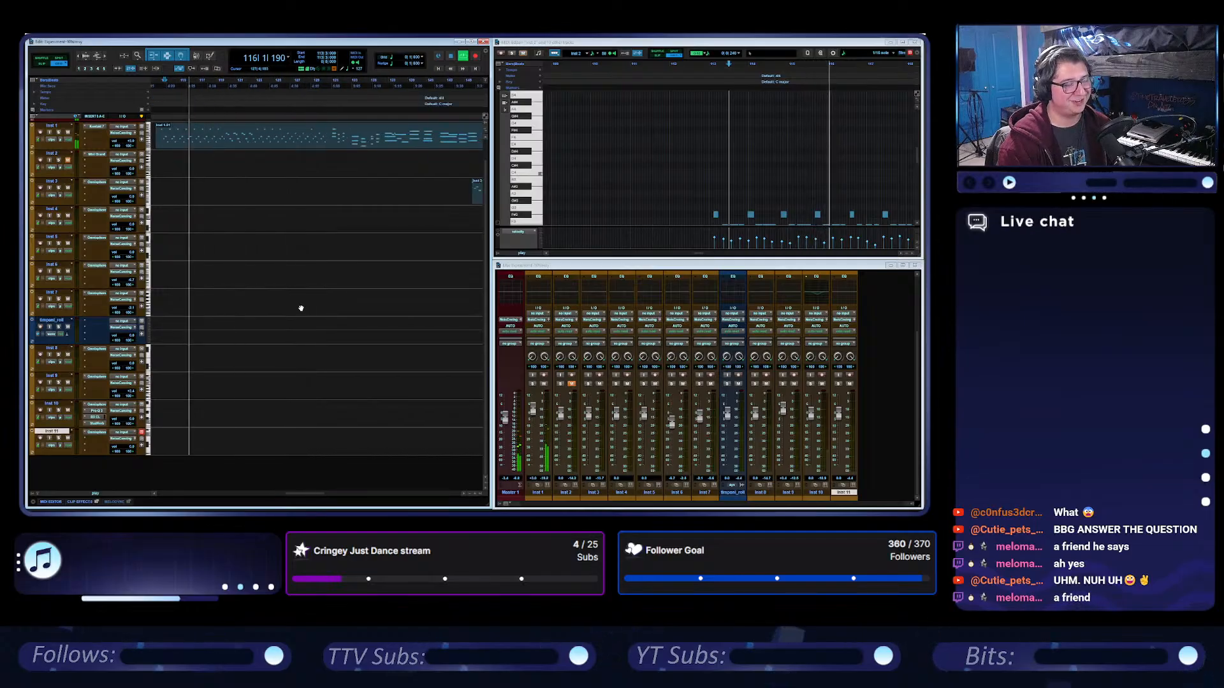
scroll(301, 309, "left", 1)
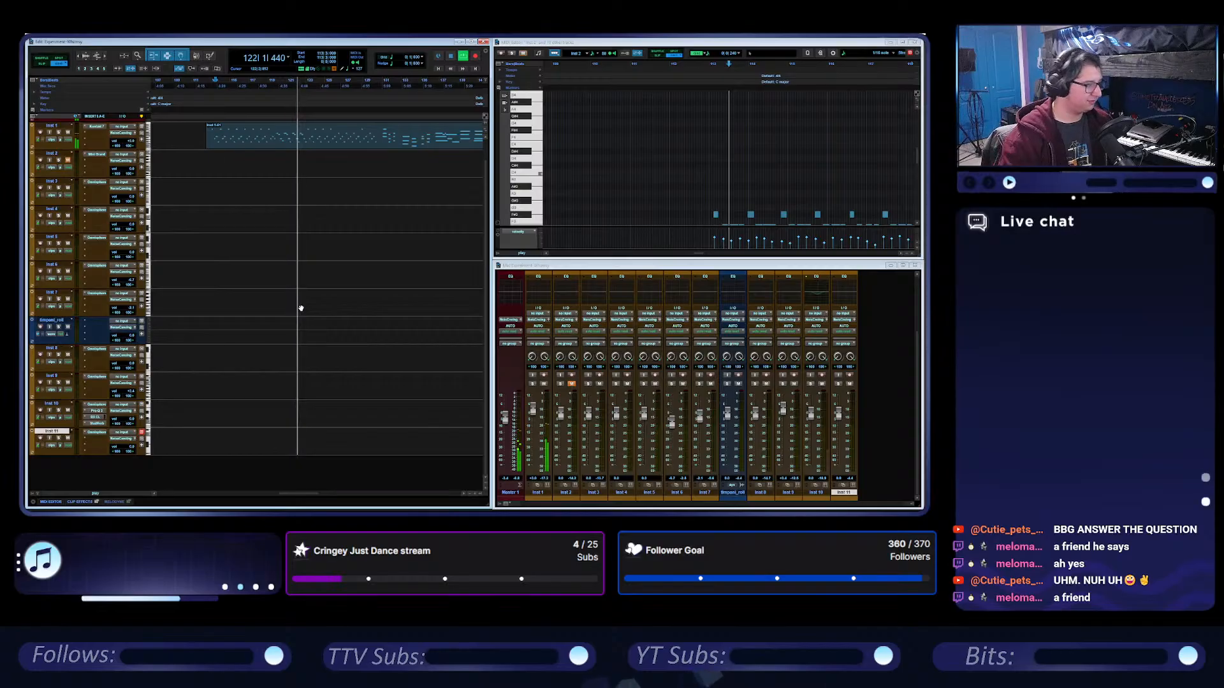
scroll(334, 180, "right", 4)
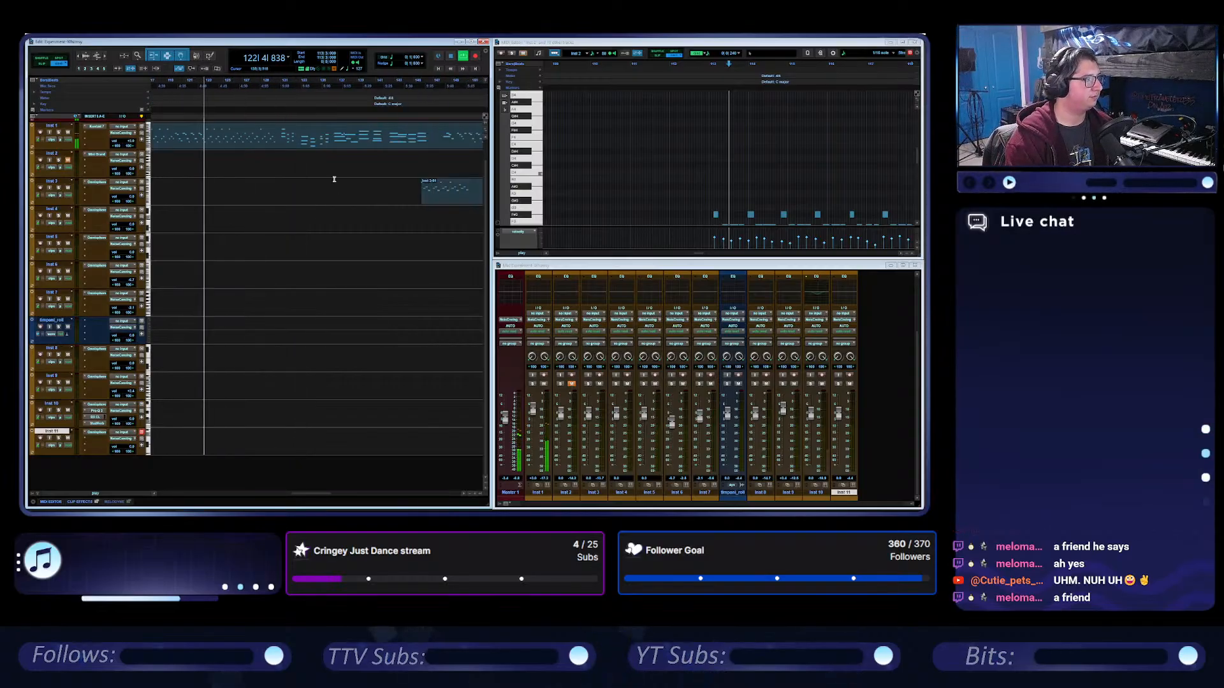
Stop playback and add a memory location marker named Location 1 at 111|4, just before the Inst 1 clip.
key("space")
left_click(199, 81)
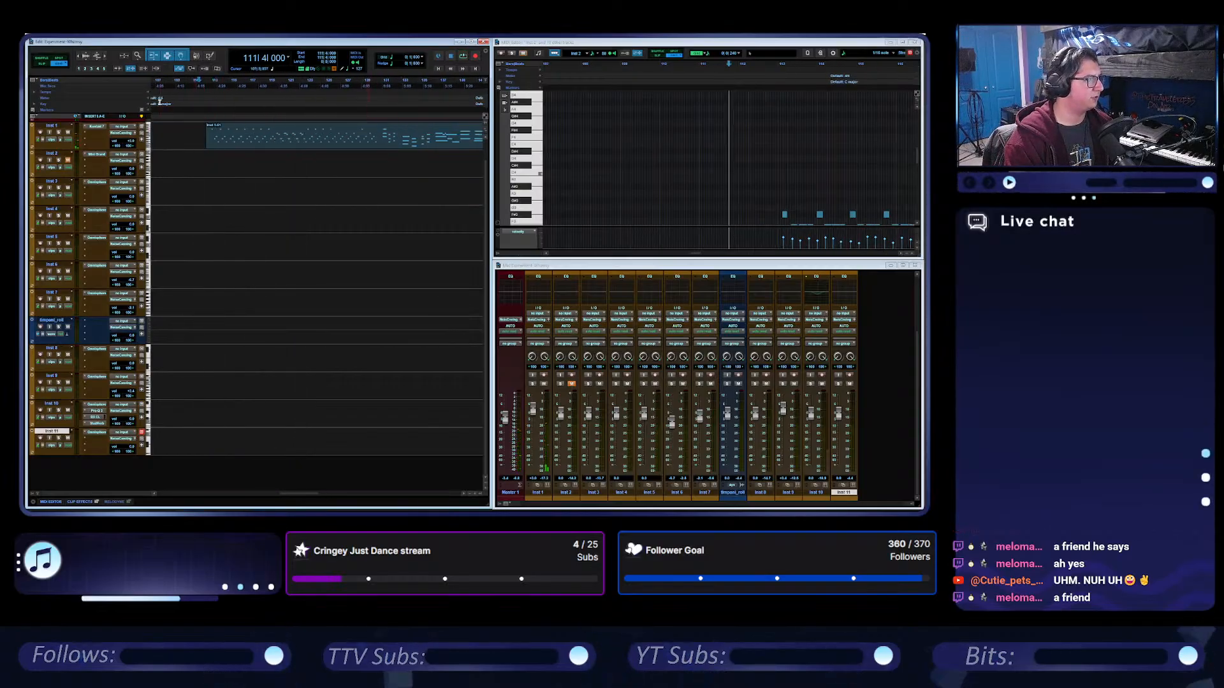
left_click(147, 112)
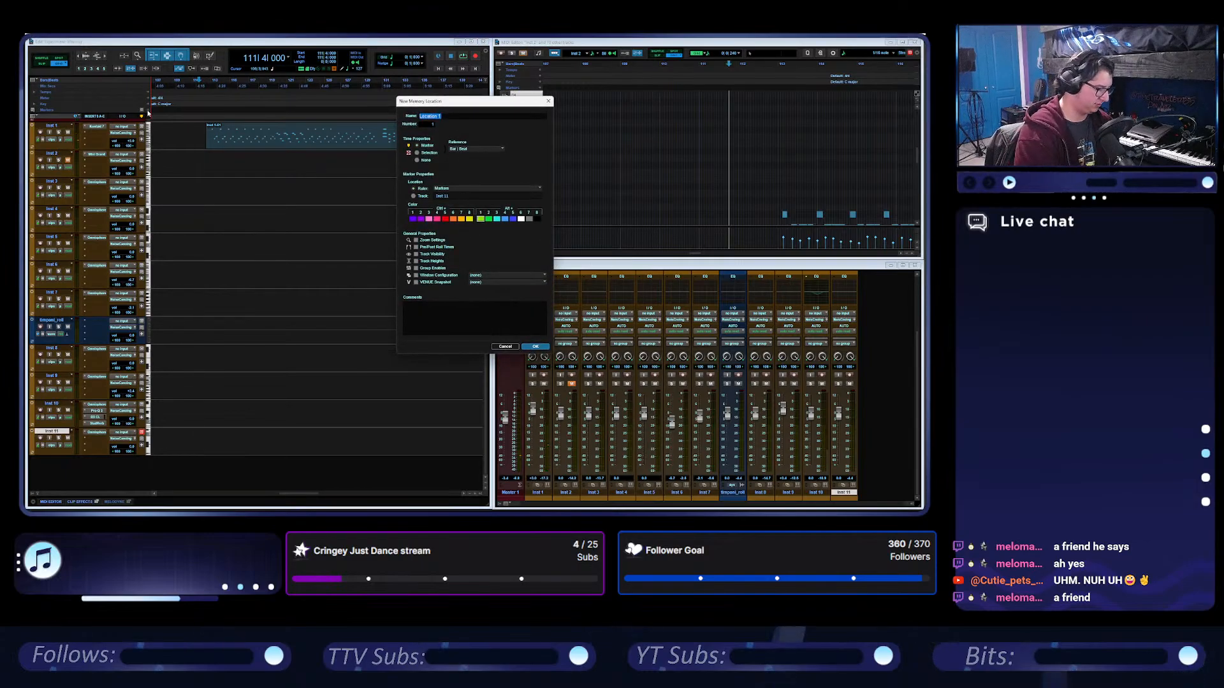
left_click(536, 347)
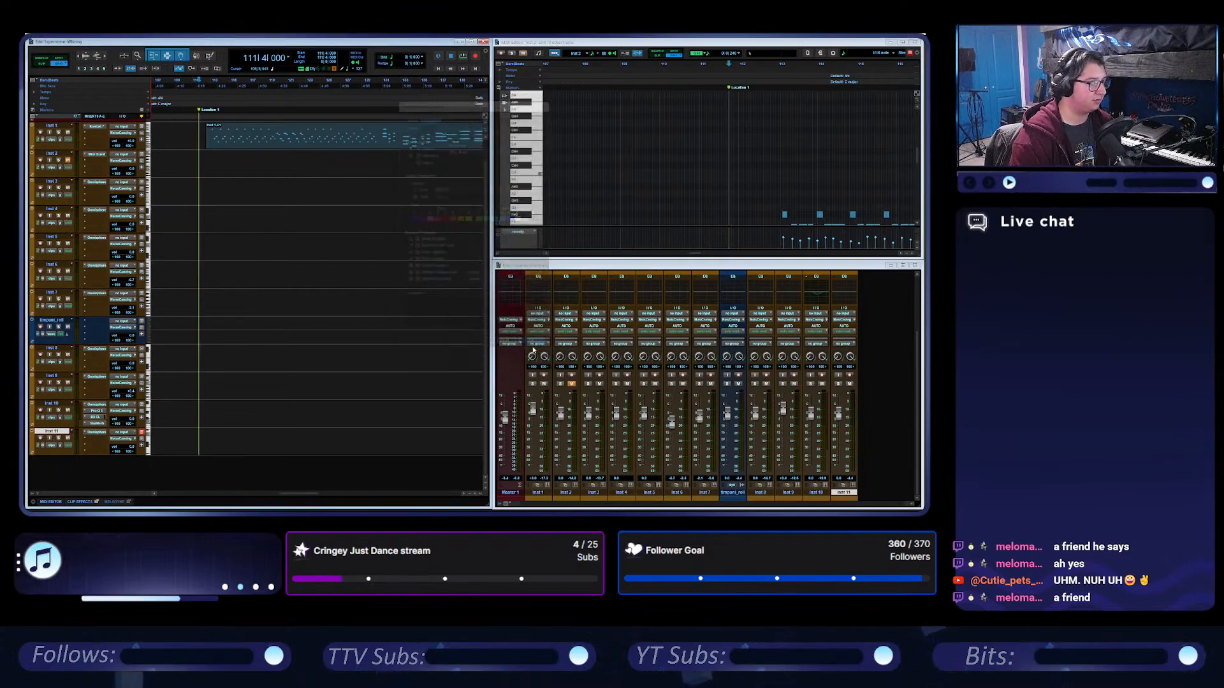
Insert a tempo change snapped to the bar near the Location 1 marker and play from 112|4.
left_click(147, 95)
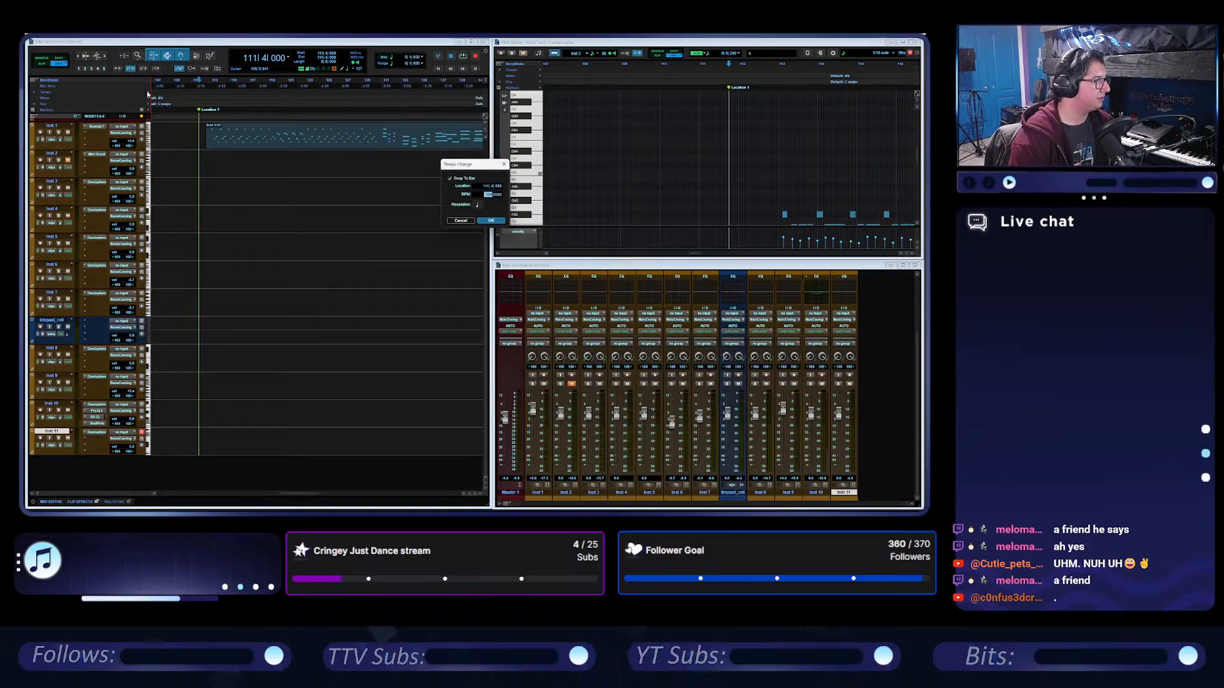
key("Return")
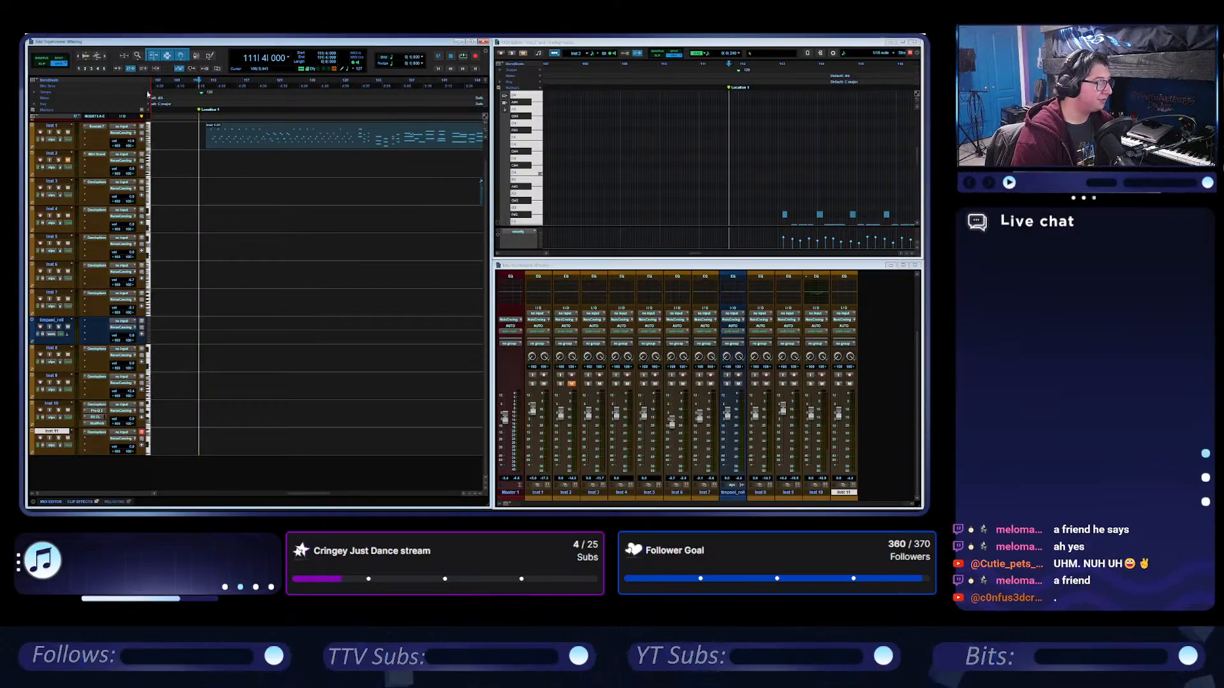
left_click(208, 76)
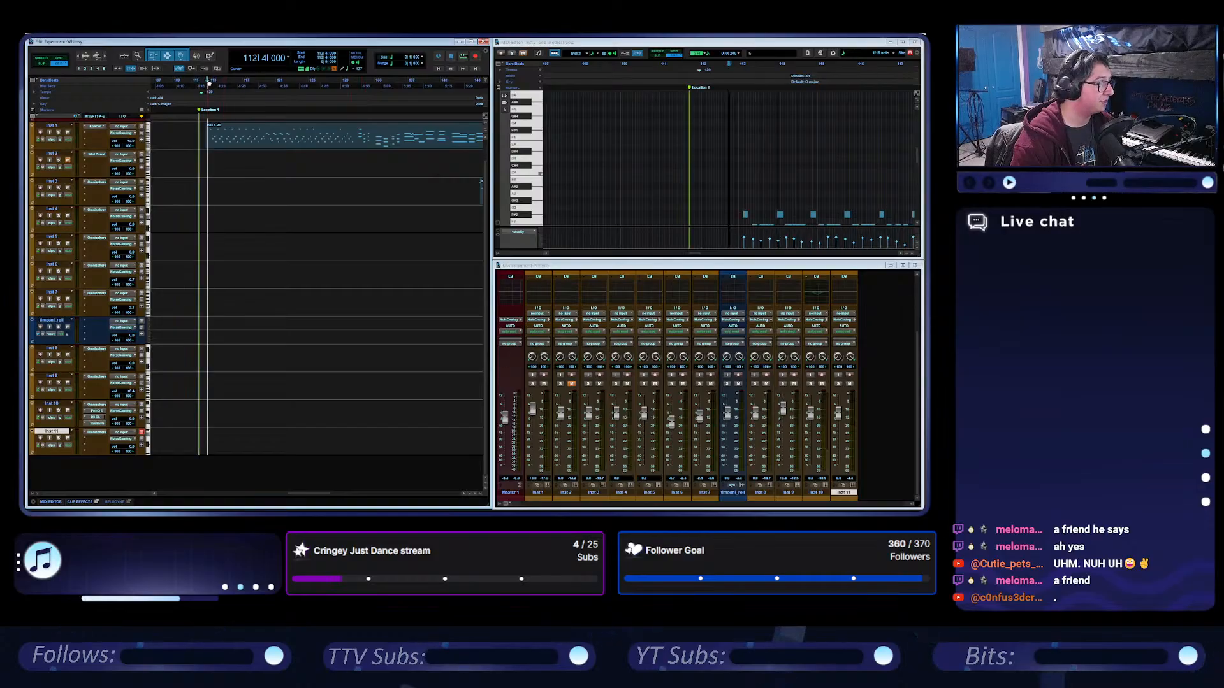
key("space")
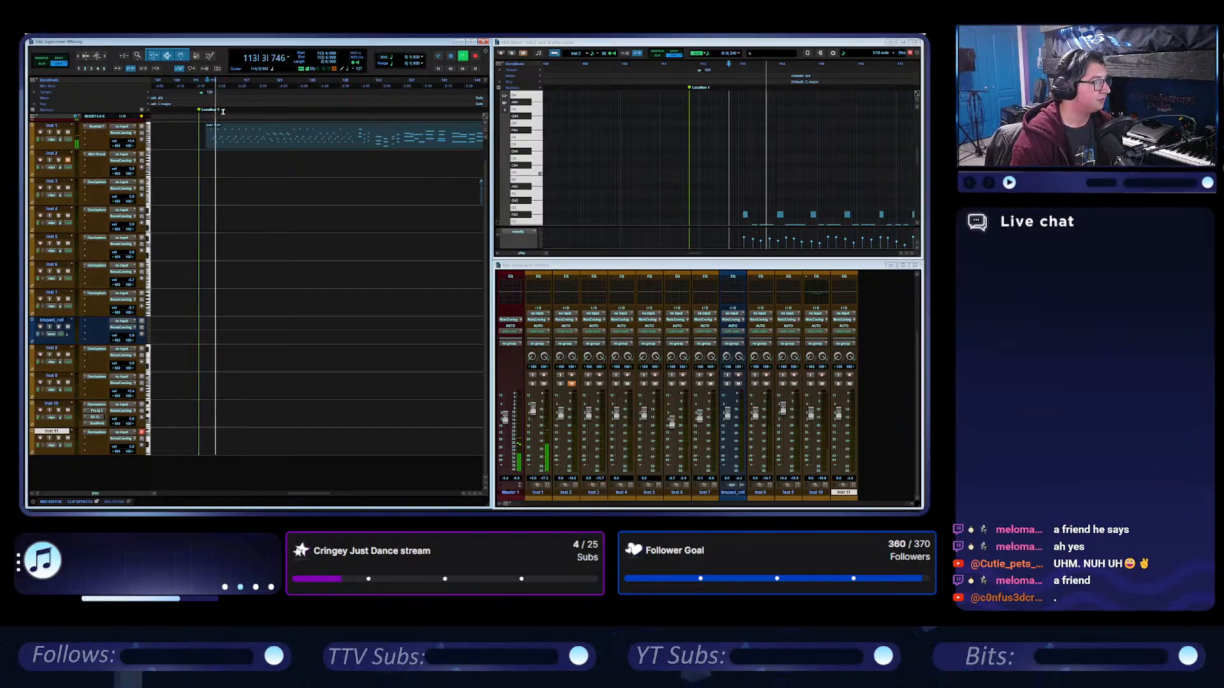
Move the overlapping Inst 3 clip later in time so it starts just after the Inst 1 clip ends.
left_click(357, 81)
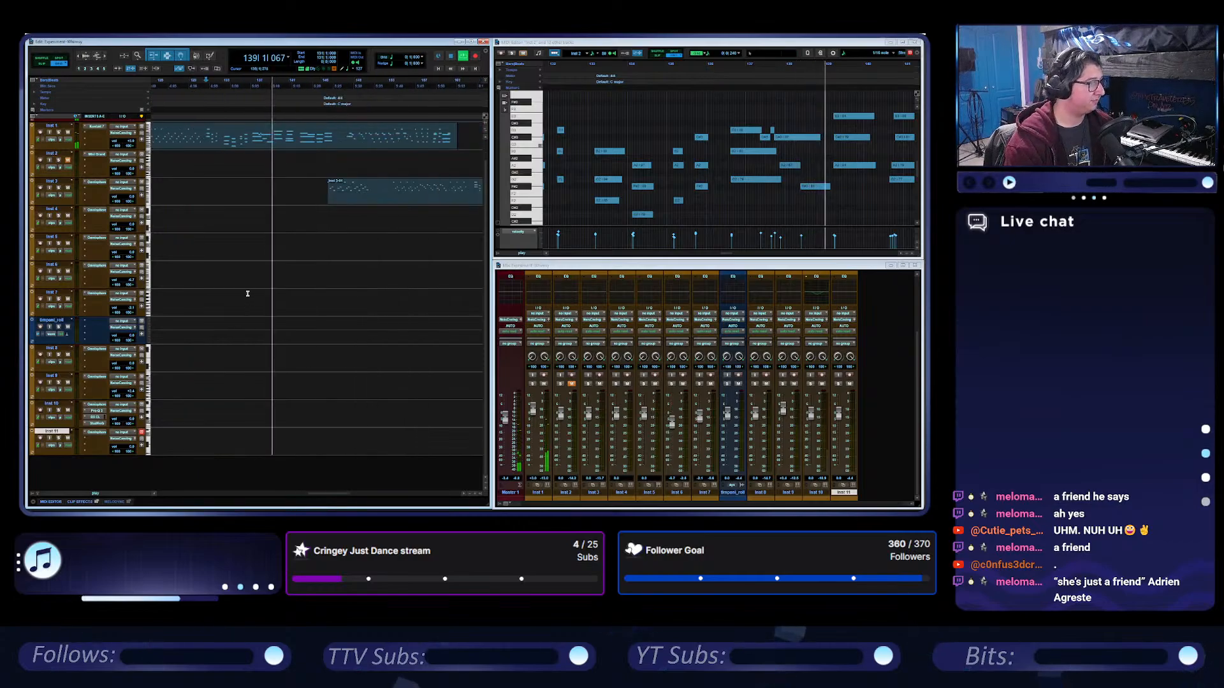
key("r")
left_click_drag(302, 199, 364, 195)
key("t")
scroll(312, 162, "left", 4)
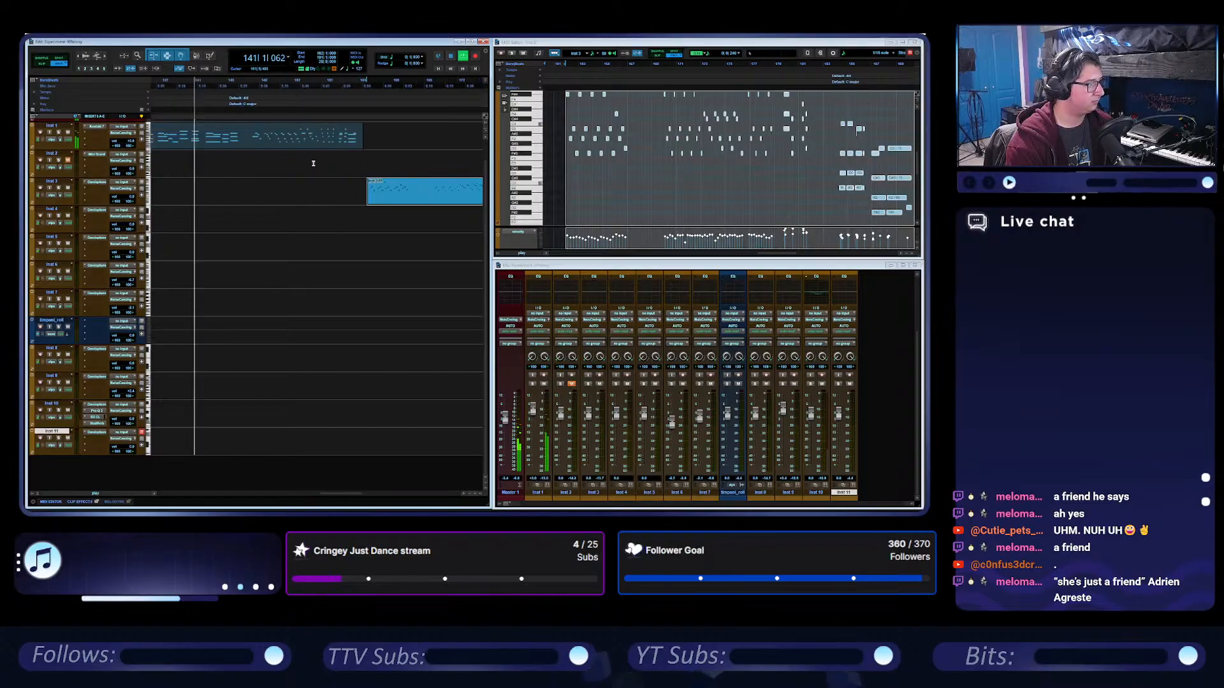
Play the Inst 1 clip from bar 142 and skip ahead to about bar 148.
left_click(358, 83)
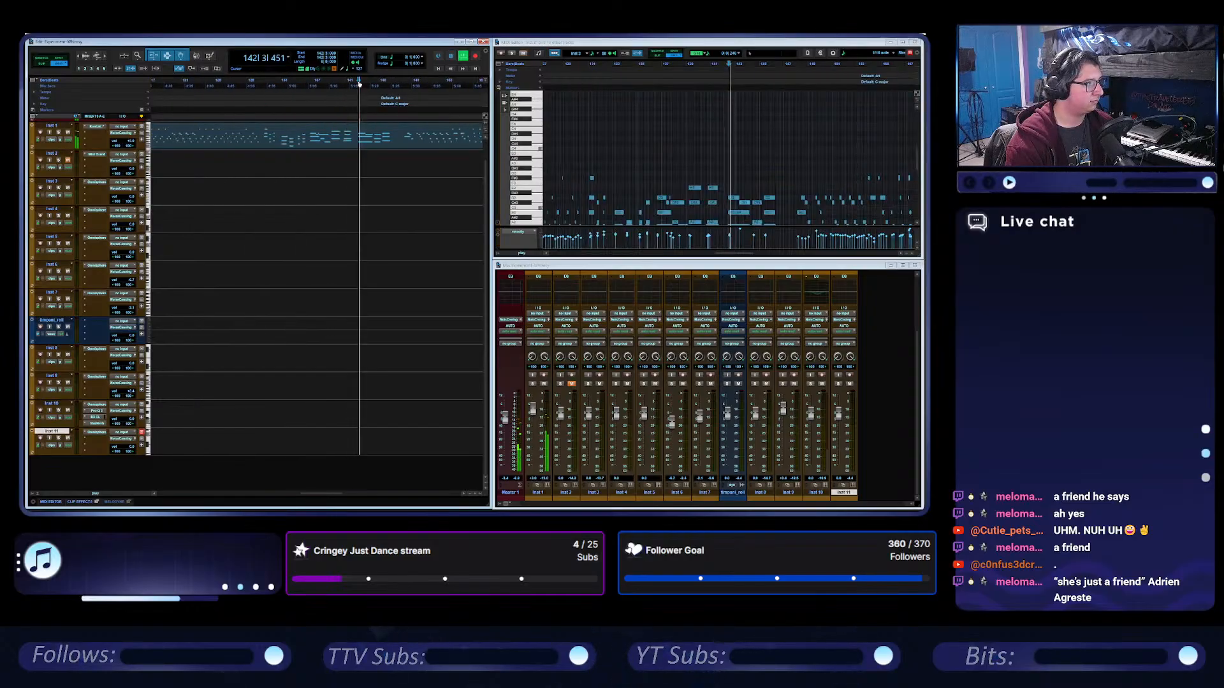
scroll(413, 131, "right", 2)
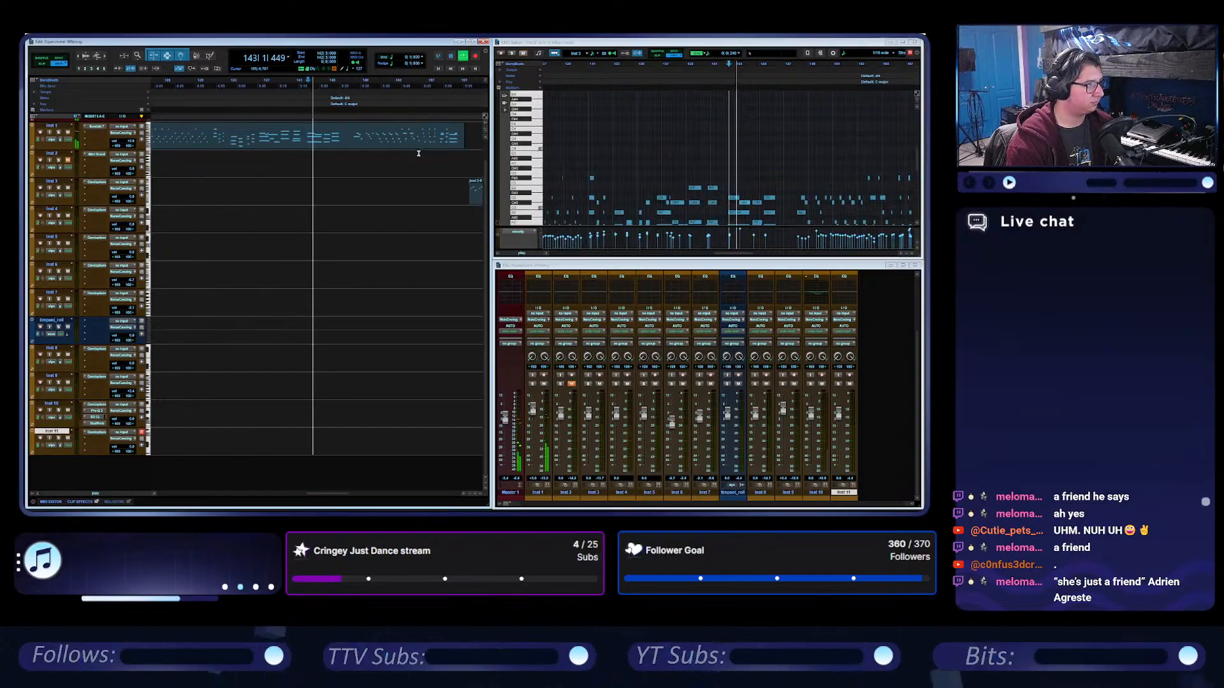
left_click(351, 83)
key("space")
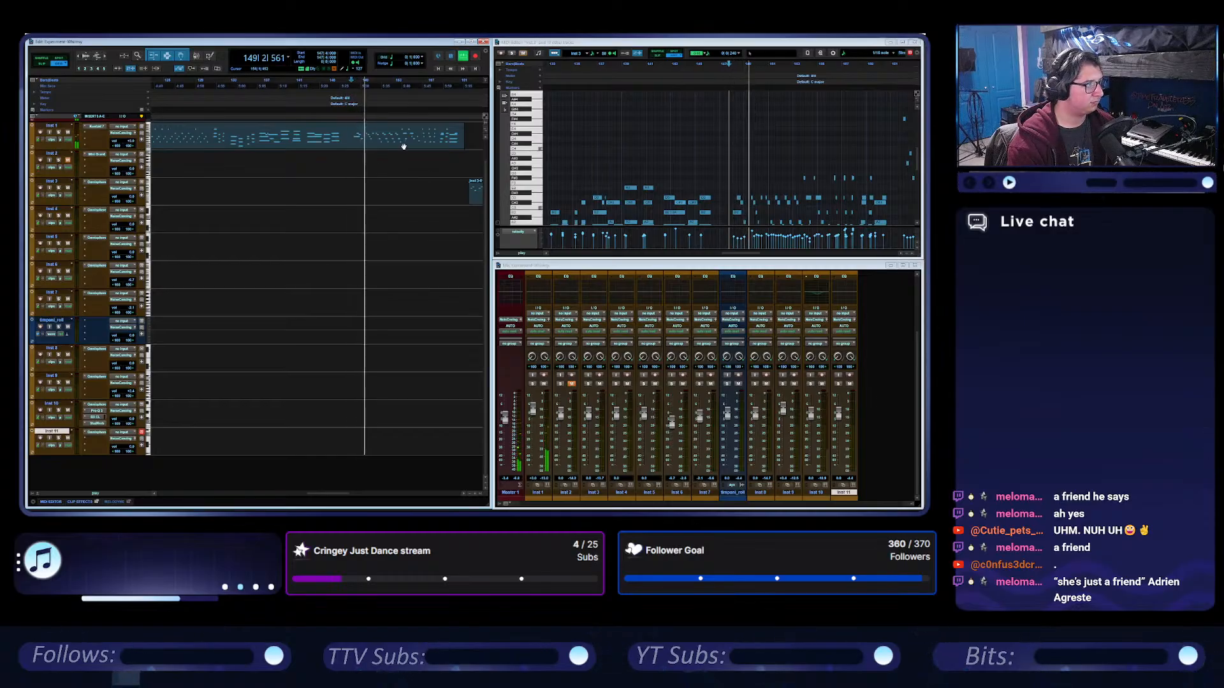
Listen through the end of the Inst 1 clip and into the Inst 3 clip that follows it.
left_click(402, 163)
key("t")
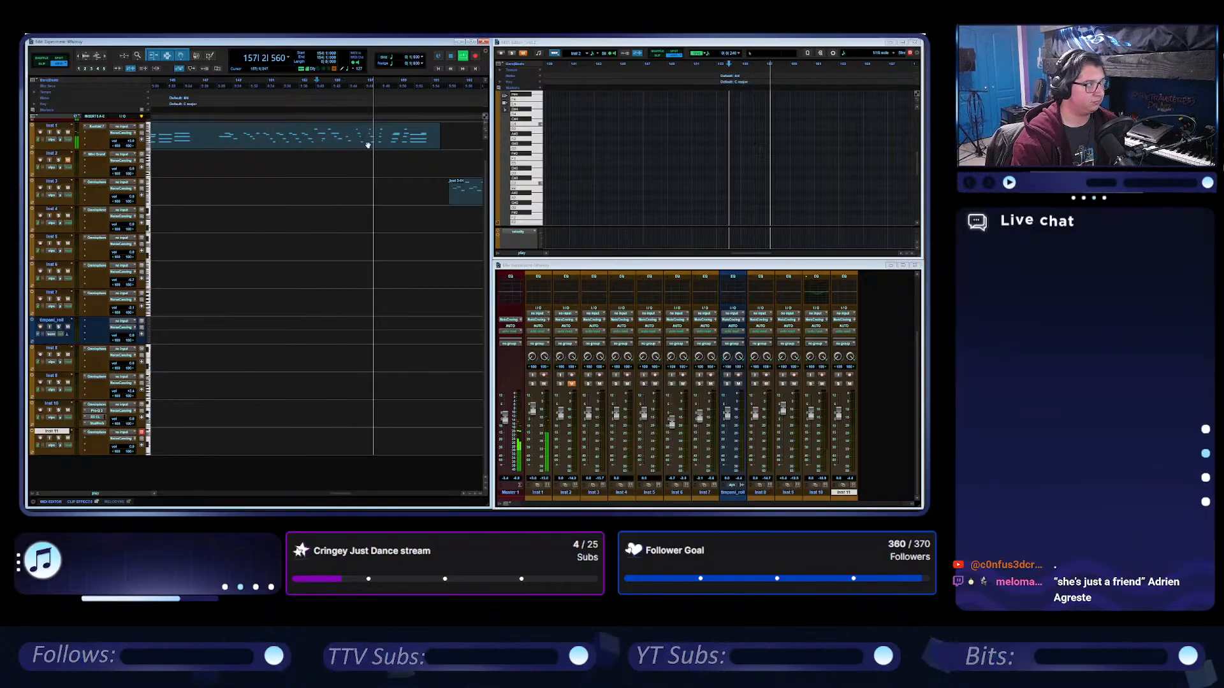
scroll(355, 162, "right", 2)
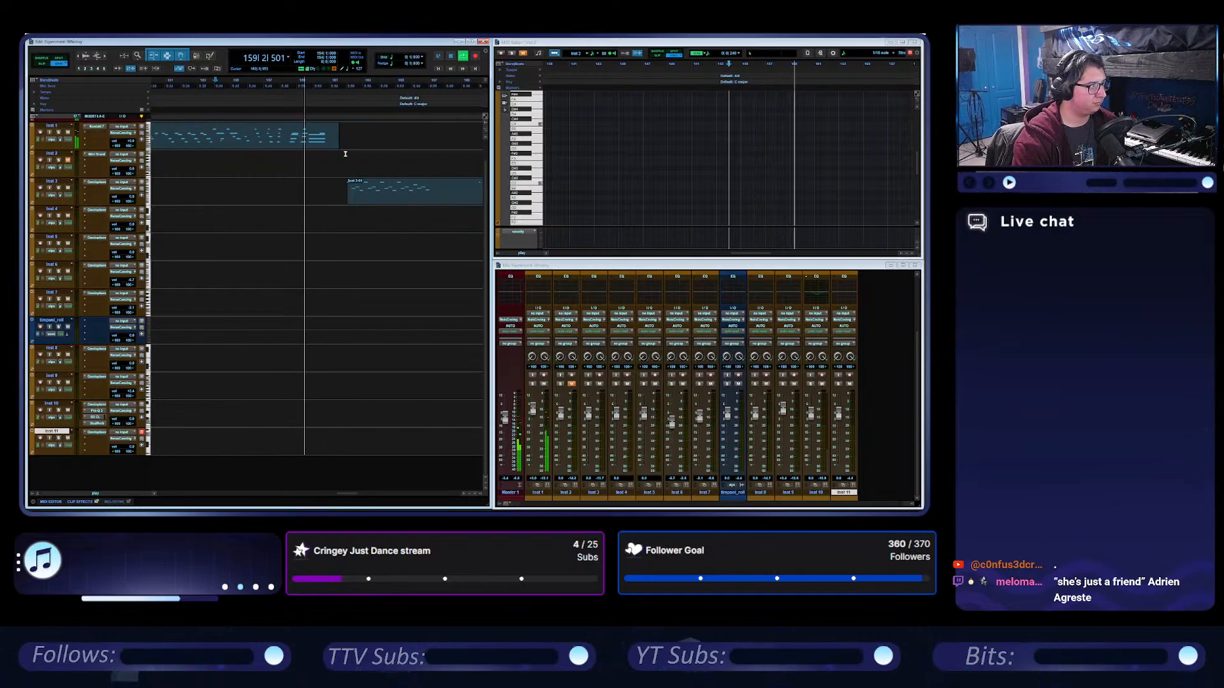
left_click(329, 144)
left_click(382, 228)
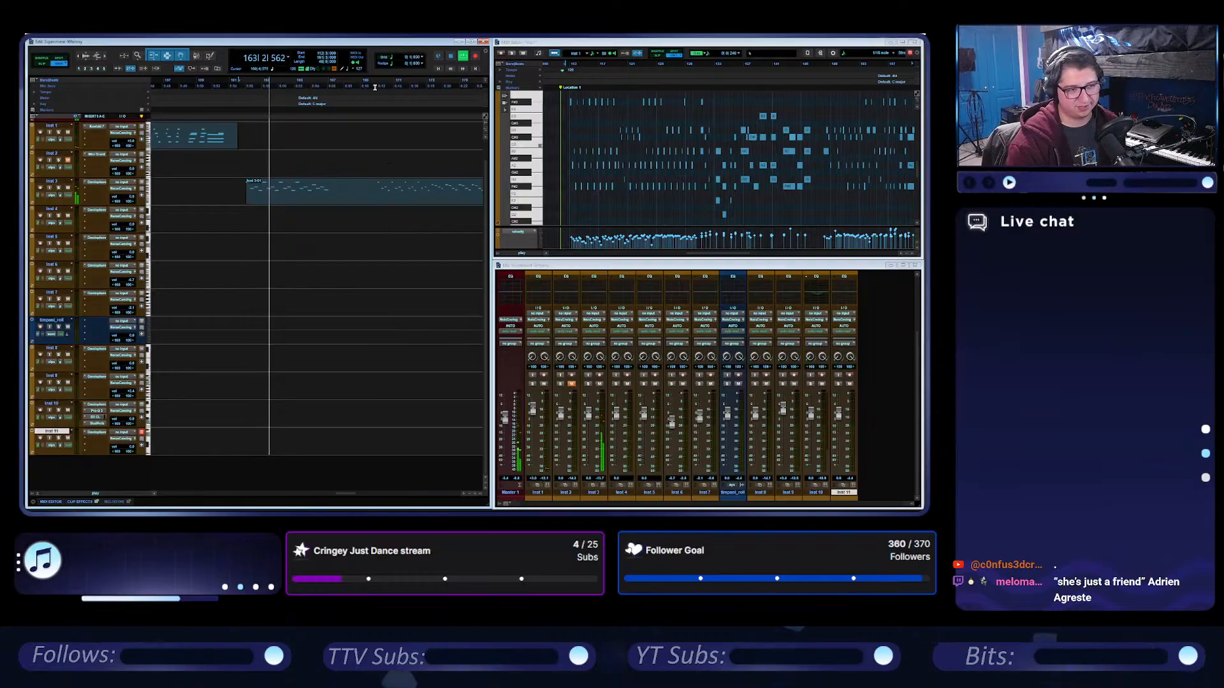
Play the Inst 3 clip from 169|4 and look over its remaining length and the clip after it.
left_click(375, 88)
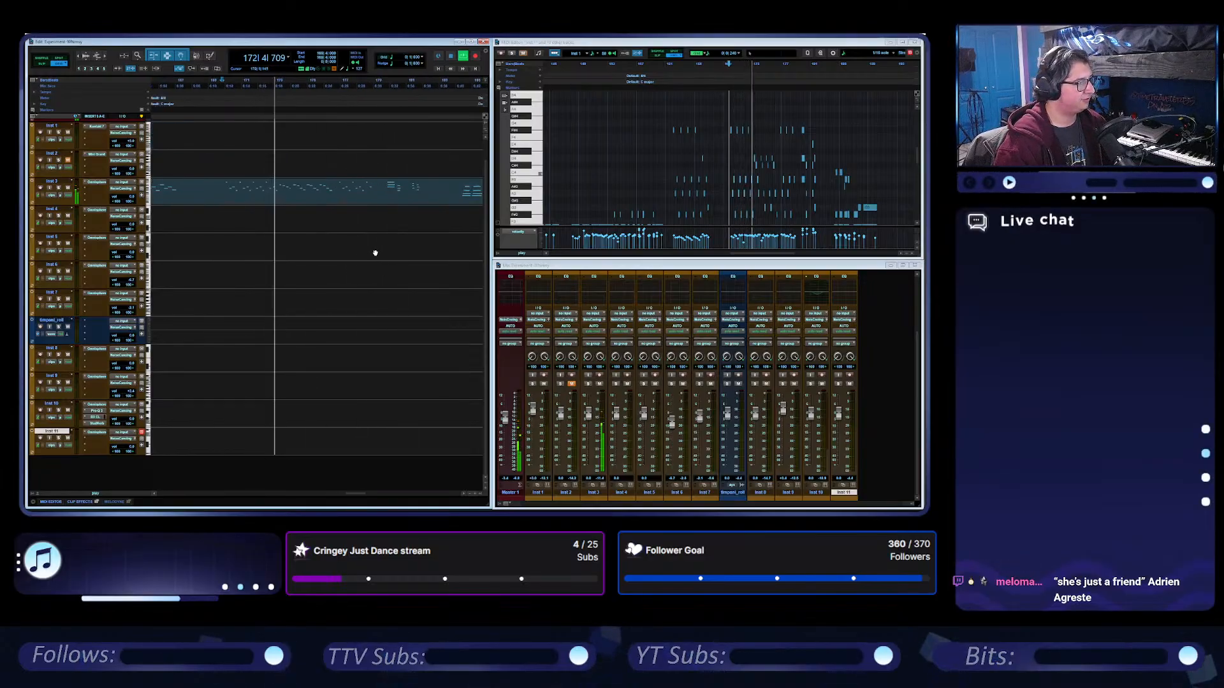
key("r")
key("r")
key("r")
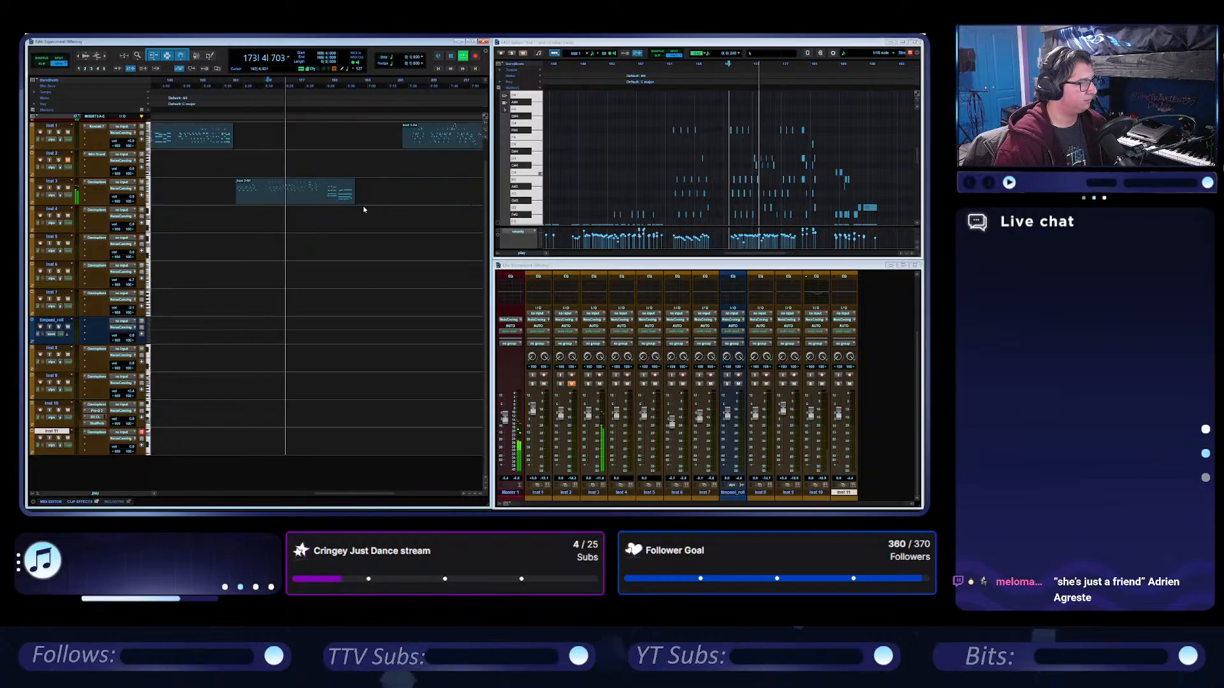
key("t")
key("t")
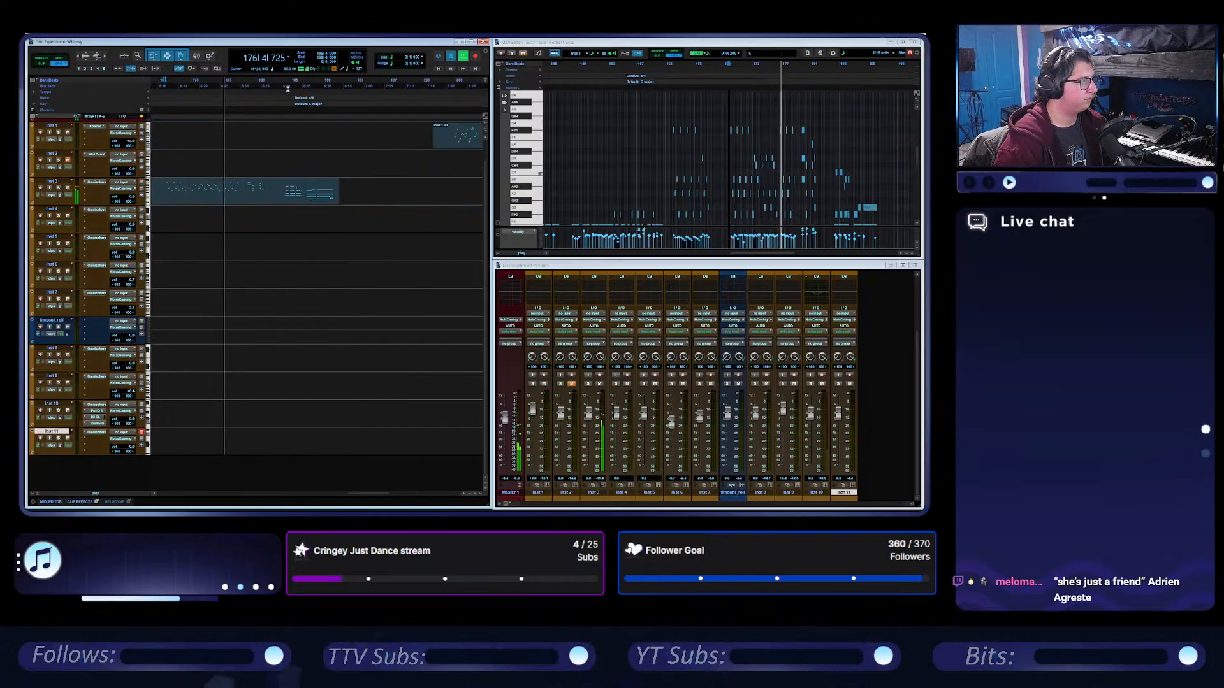
Stop playback, review the Inst 1 and Inst 3 clips, and play the end of the Inst 3 clip from about bar 180.
key("space")
scroll(286, 225, "left", 12)
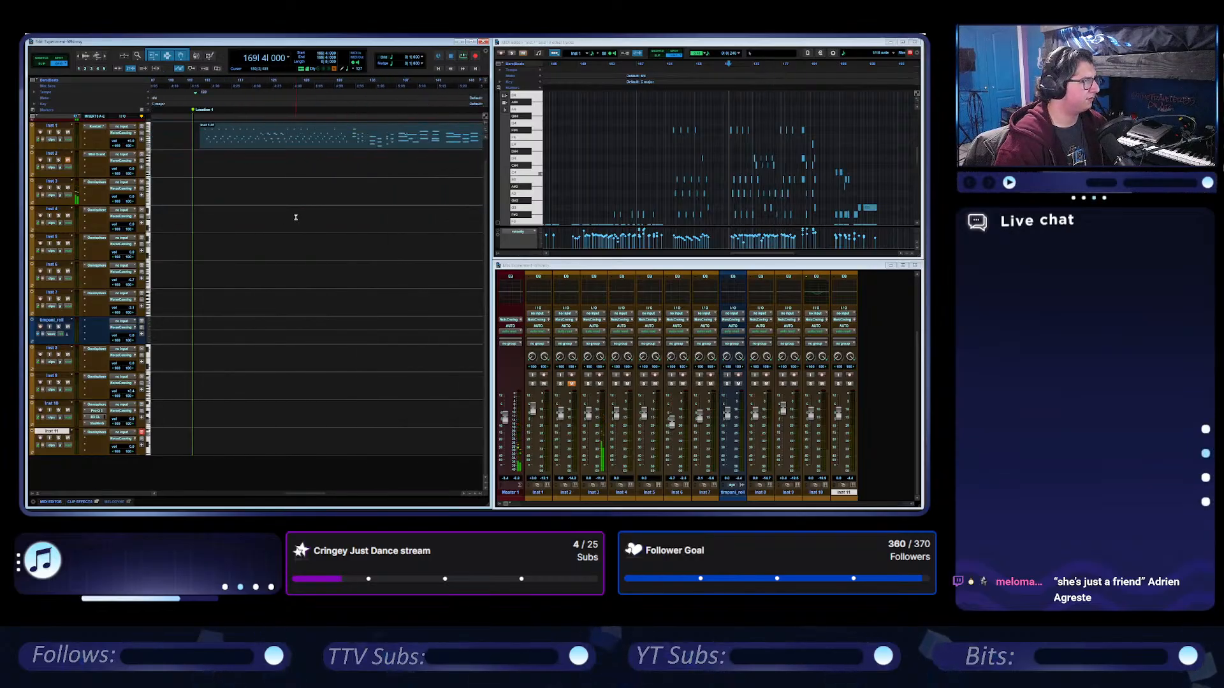
scroll(296, 215, "right", 10)
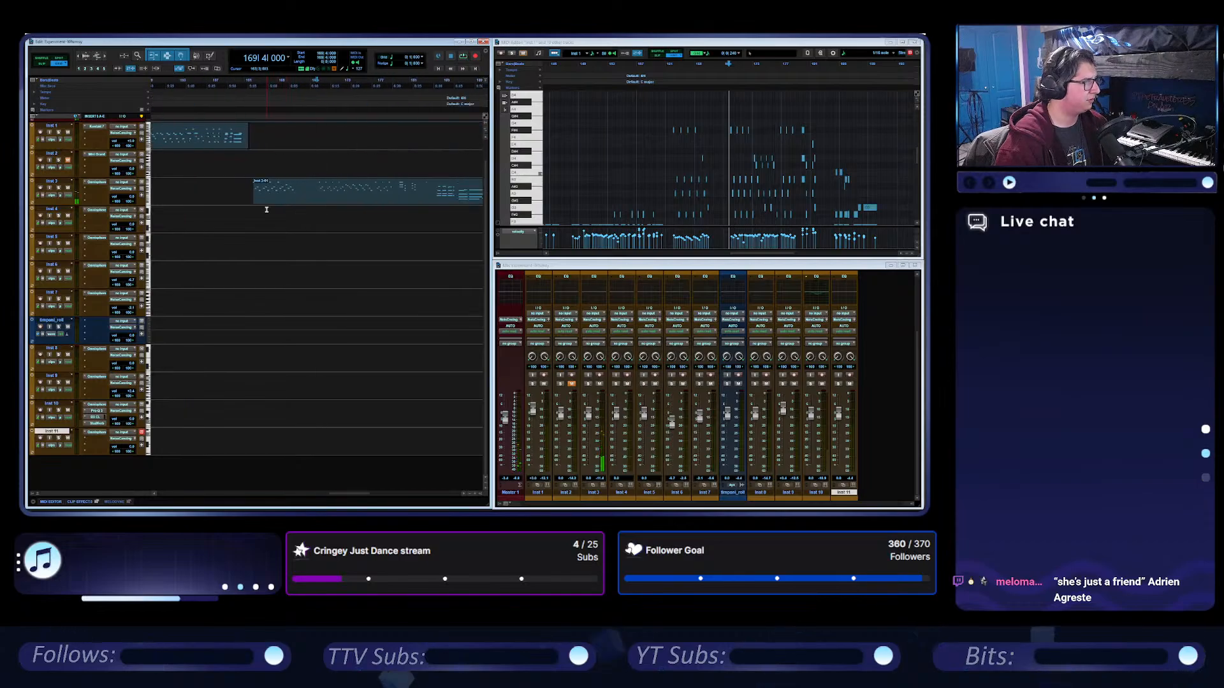
scroll(267, 210, "right", 6)
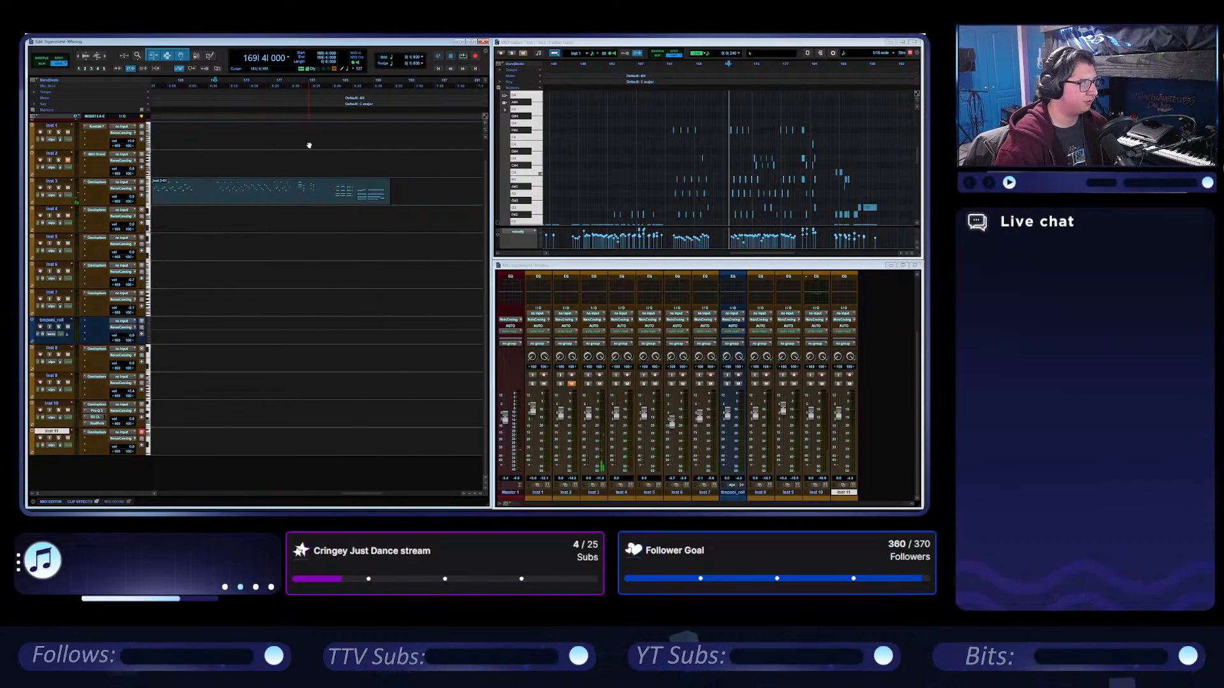
left_click(299, 87)
key("space")
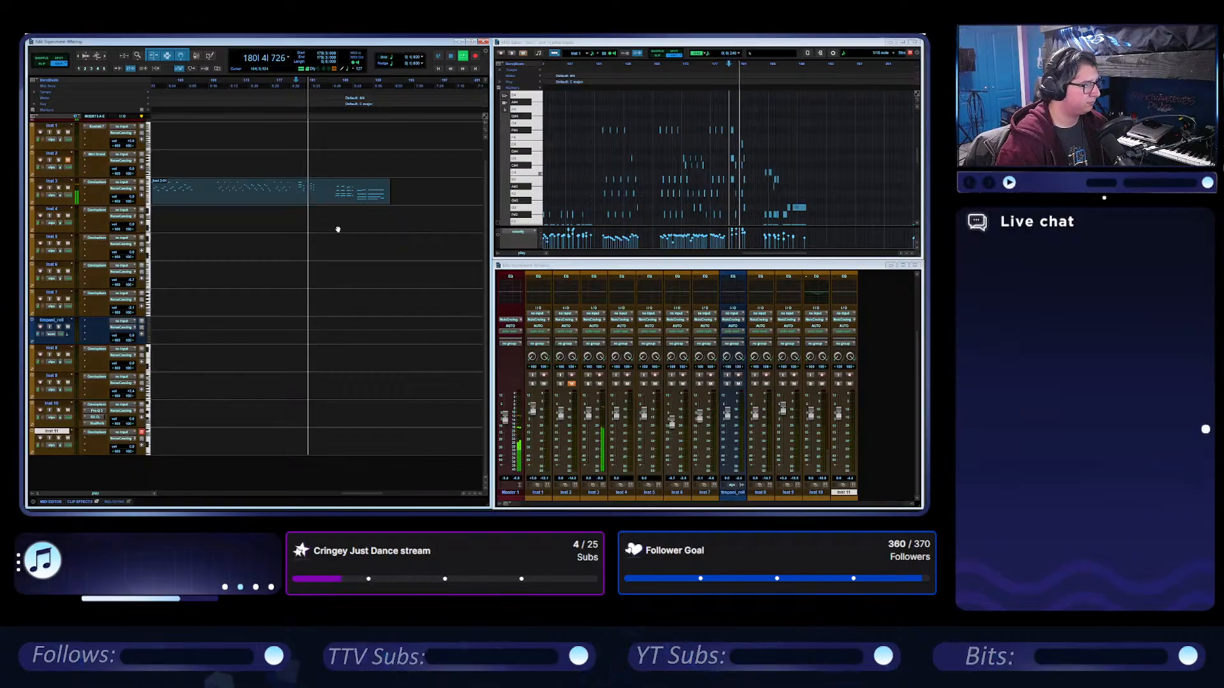
Listen to the end of the Inst 3 clip from about bar 186 and the following Inst 1 clip from about bar 204.
left_click(335, 84)
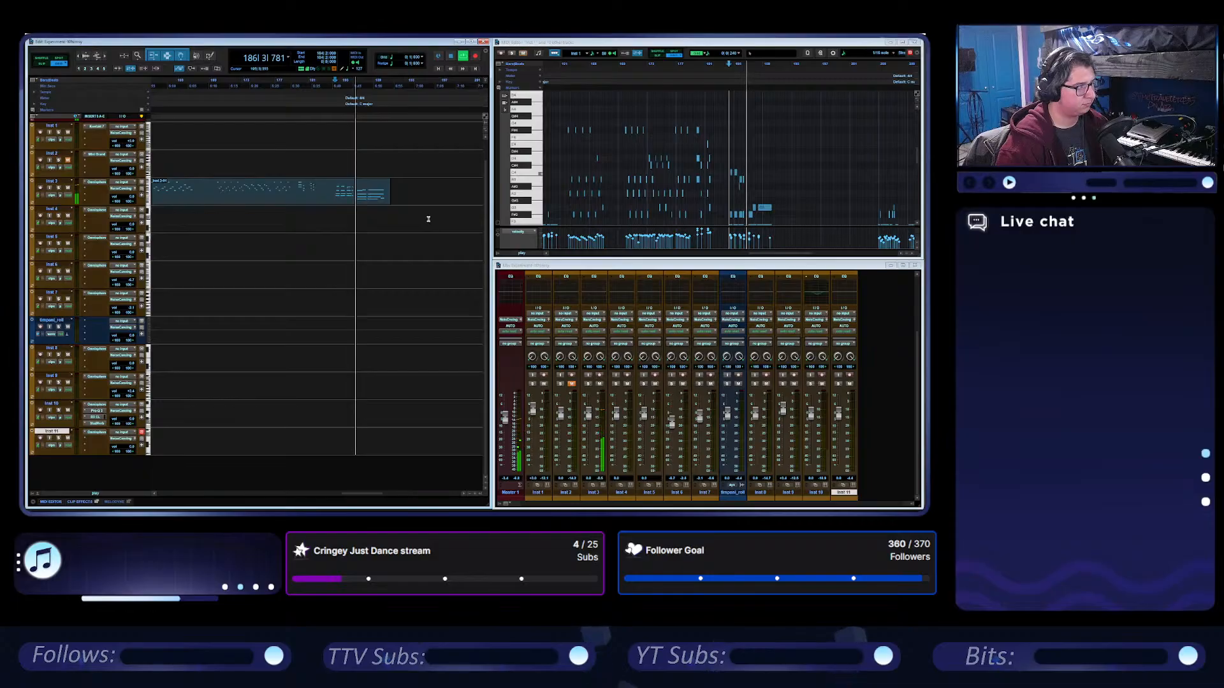
scroll(429, 218, "right", 3)
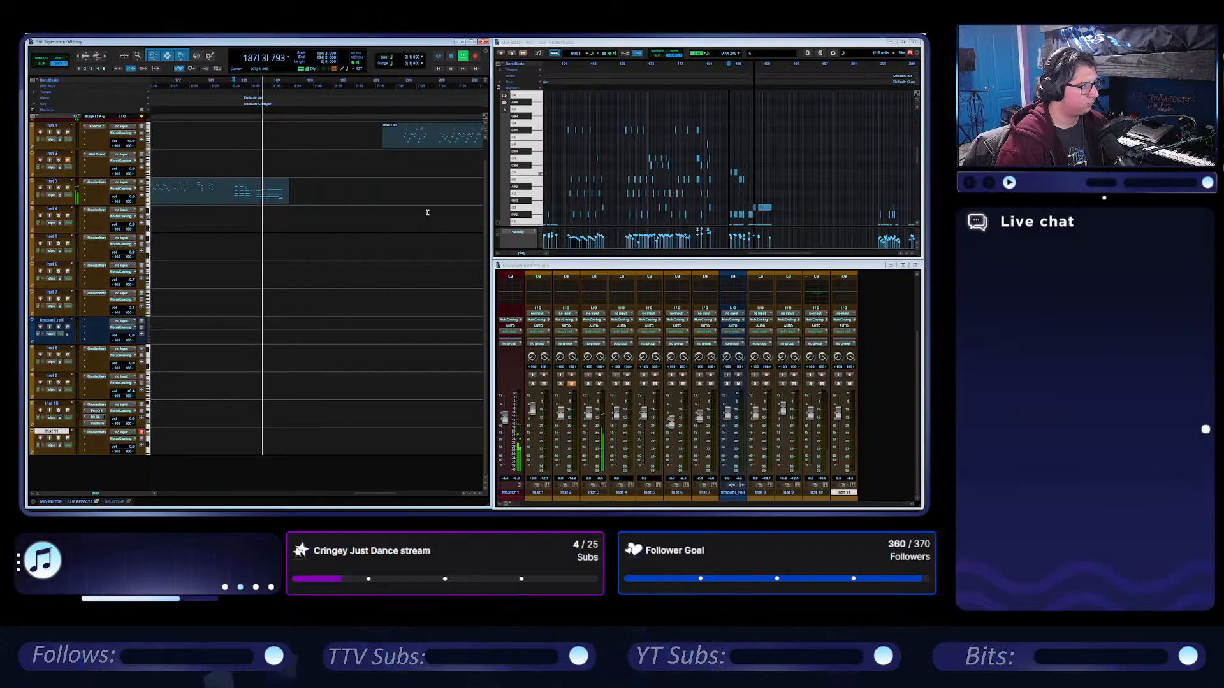
left_click(403, 81)
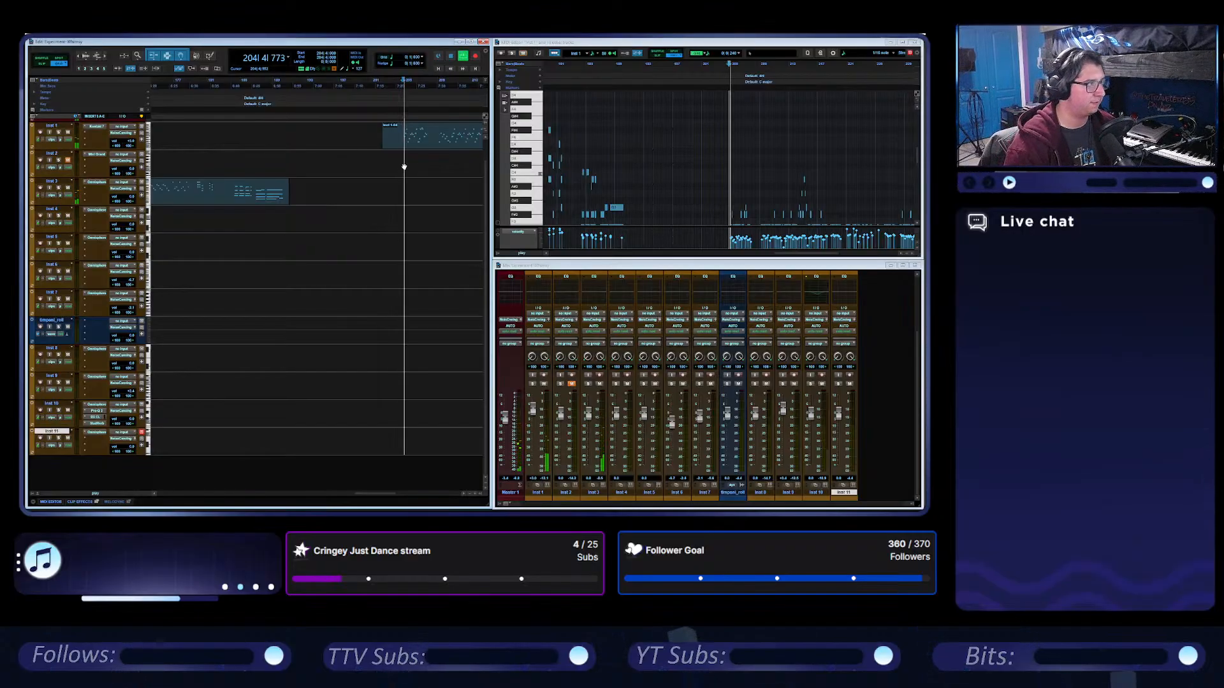
scroll(403, 167, "right", 3)
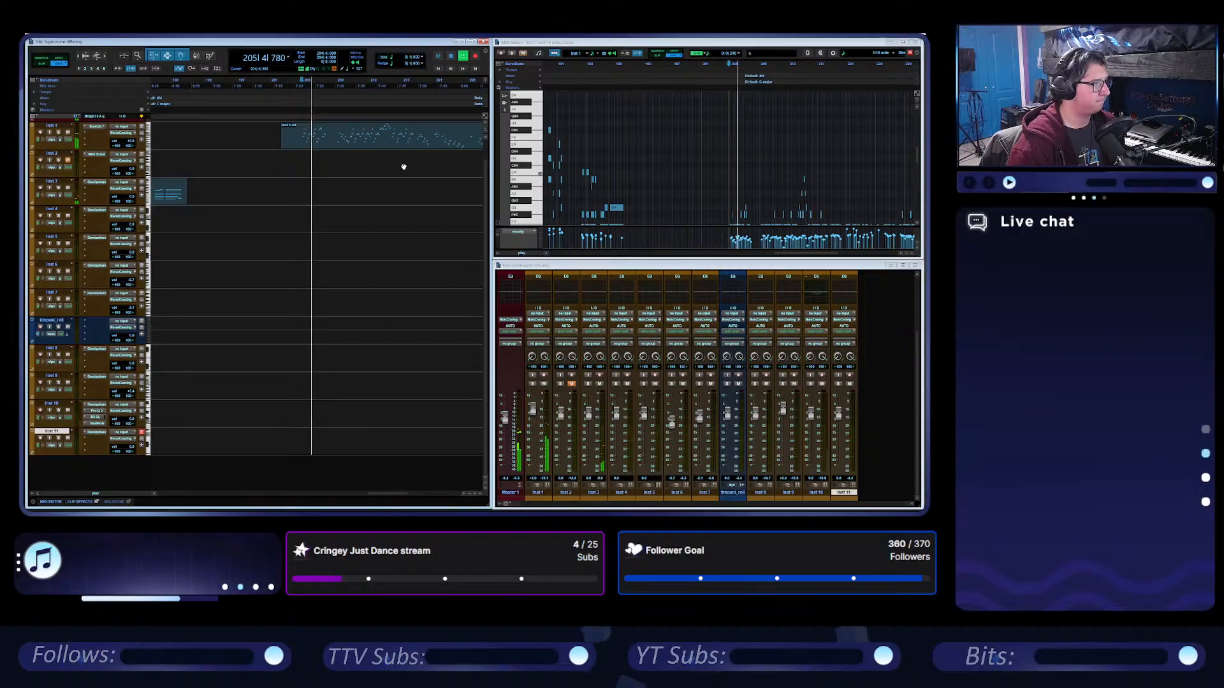
scroll(404, 167, "right", 3)
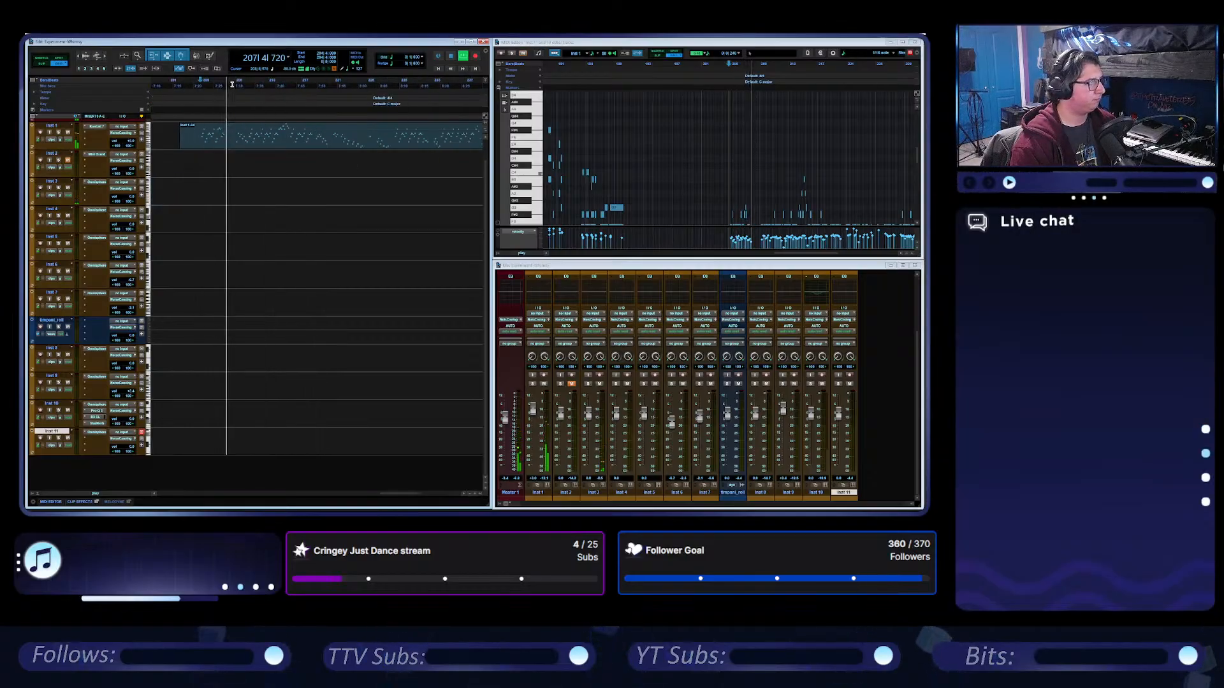
key("t")
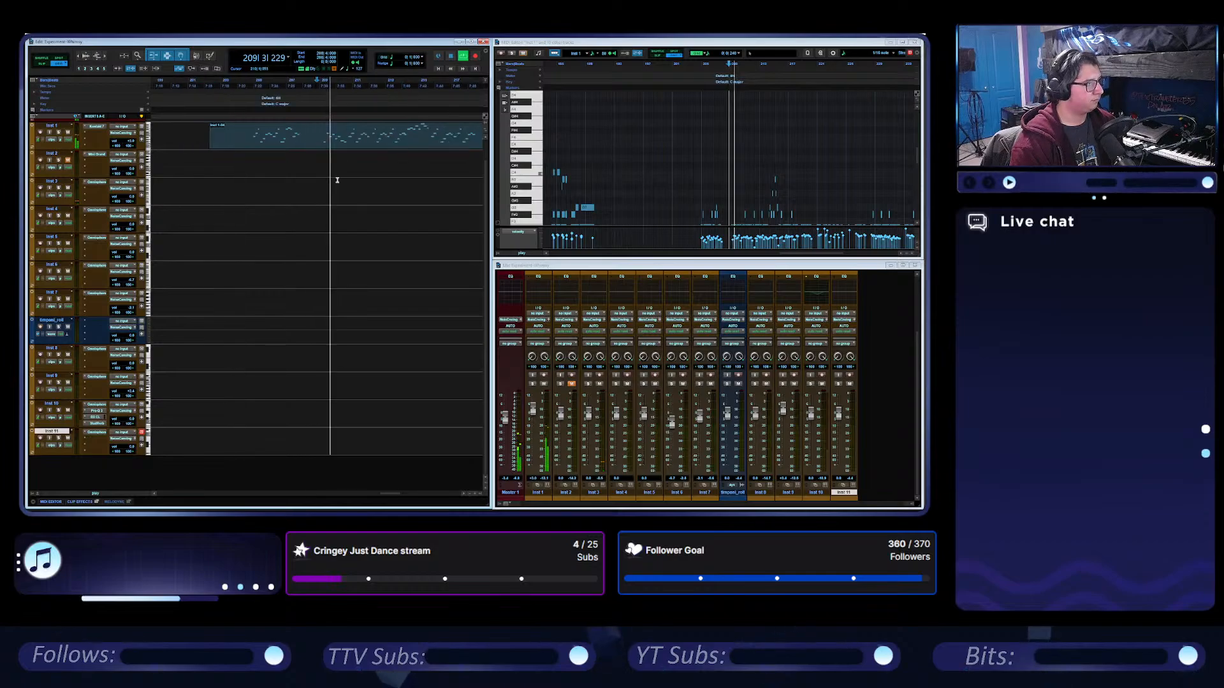
scroll(343, 170, "right", 4)
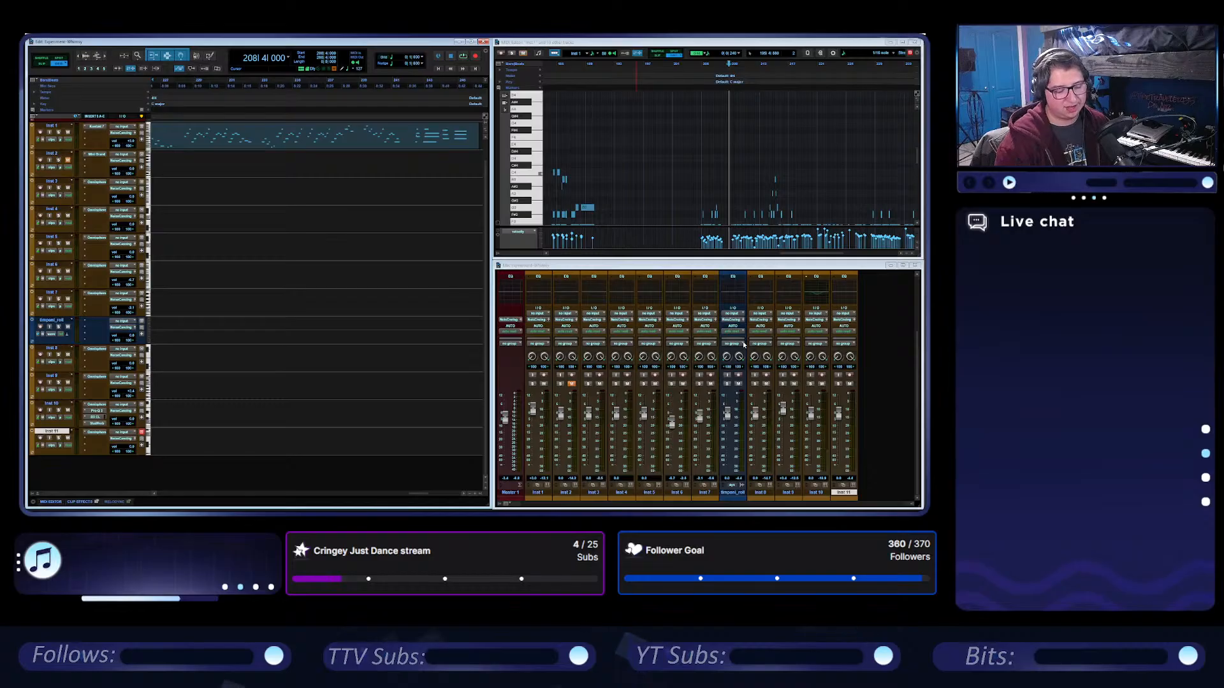
Look back over the later Inst 1 and Inst 3 clips and set the playback position to bar 204.
left_click(354, 293)
scroll(354, 293, "left", 3)
scroll(359, 232, "down", 2)
scroll(359, 232, "down", 2)
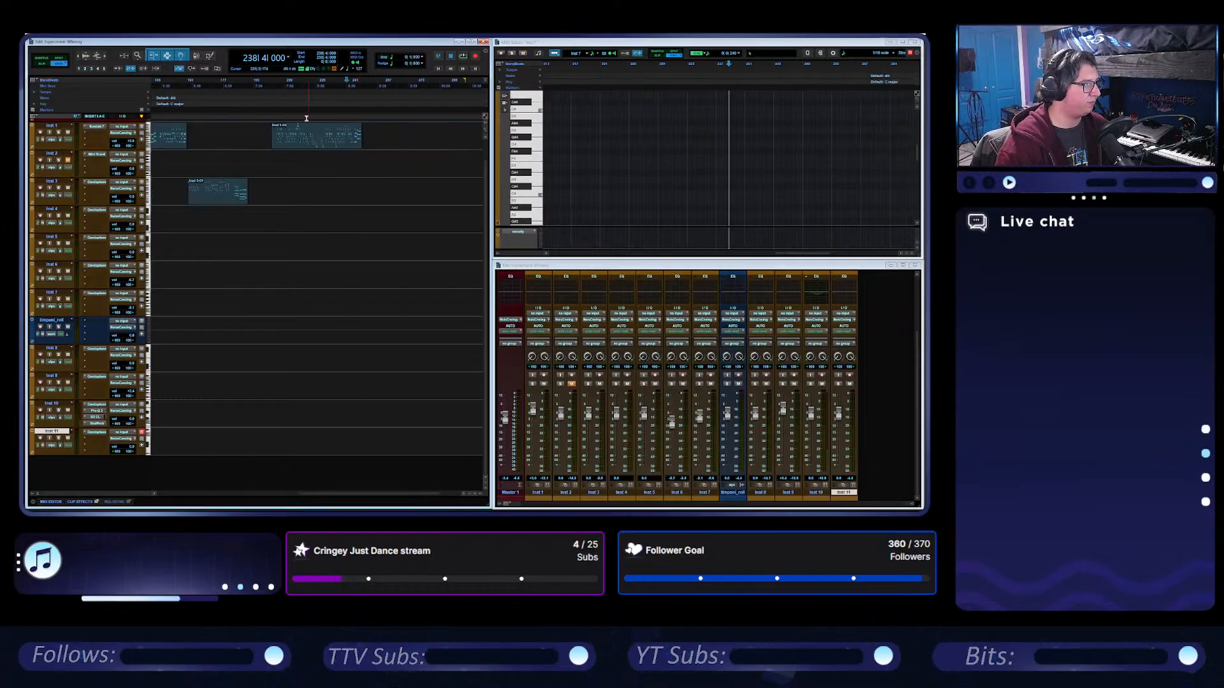
left_click(273, 86)
scroll(309, 149, "up", 2)
scroll(313, 160, "left", 5)
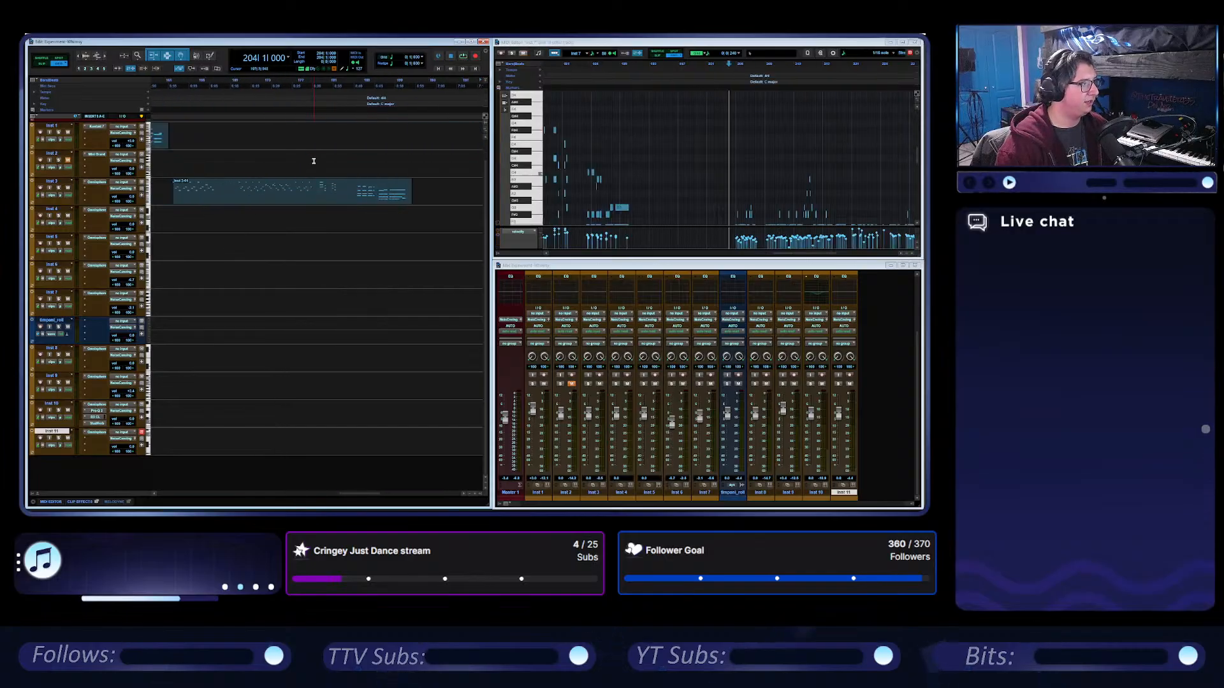
Return to the opening section, listen to it from bar 22 and stop playback.
scroll(314, 160, "left", 10)
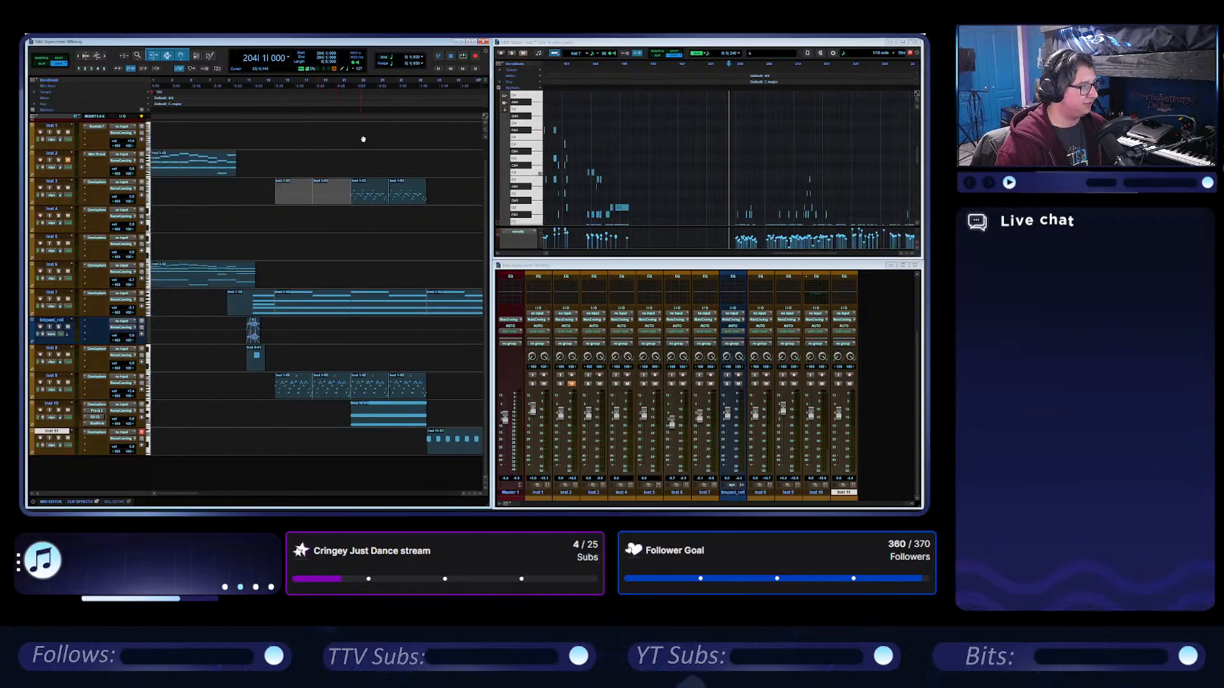
left_click(351, 96)
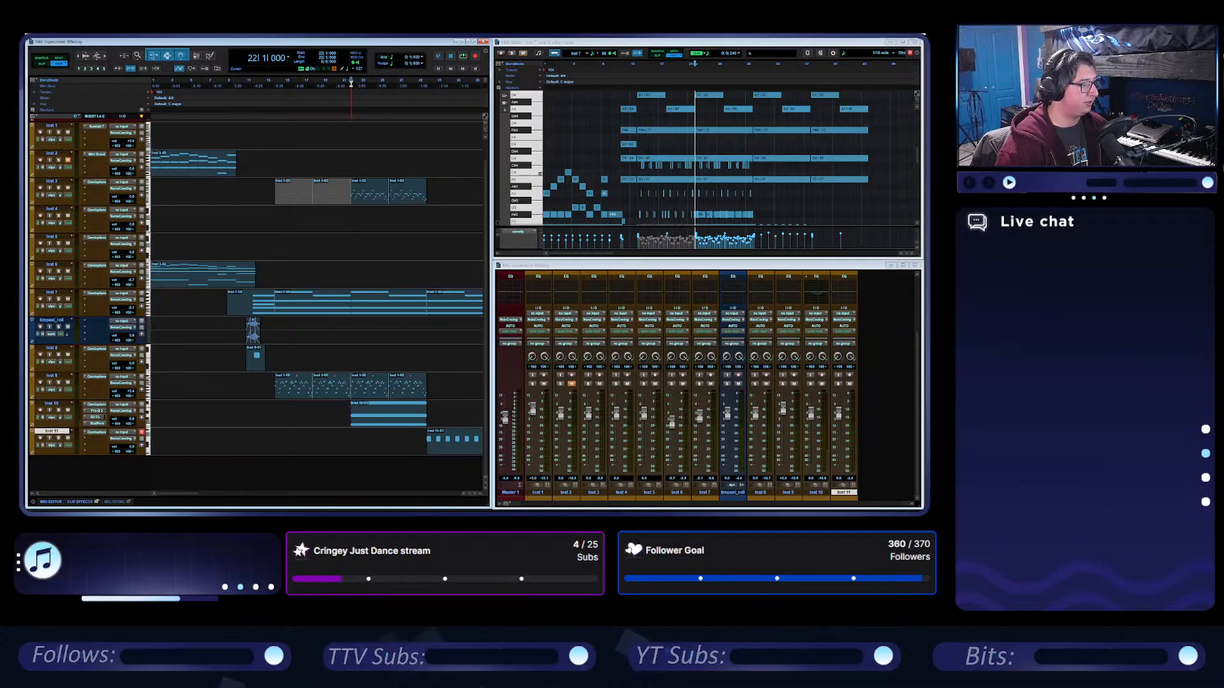
key("space")
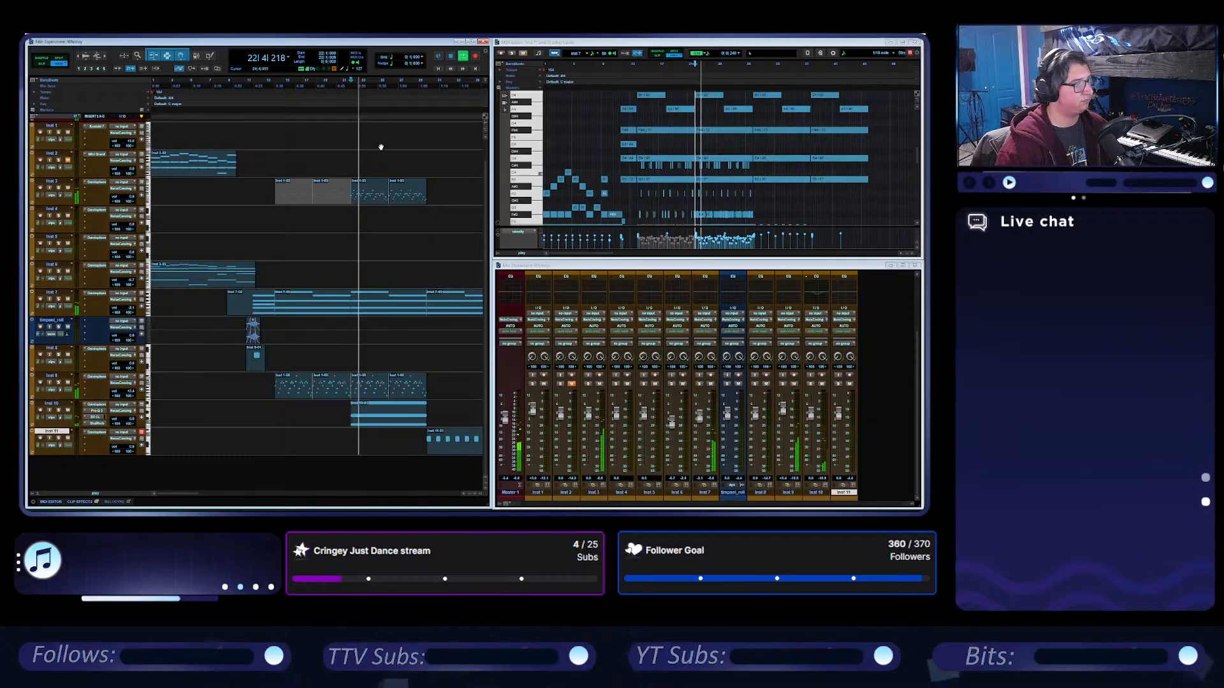
key("t")
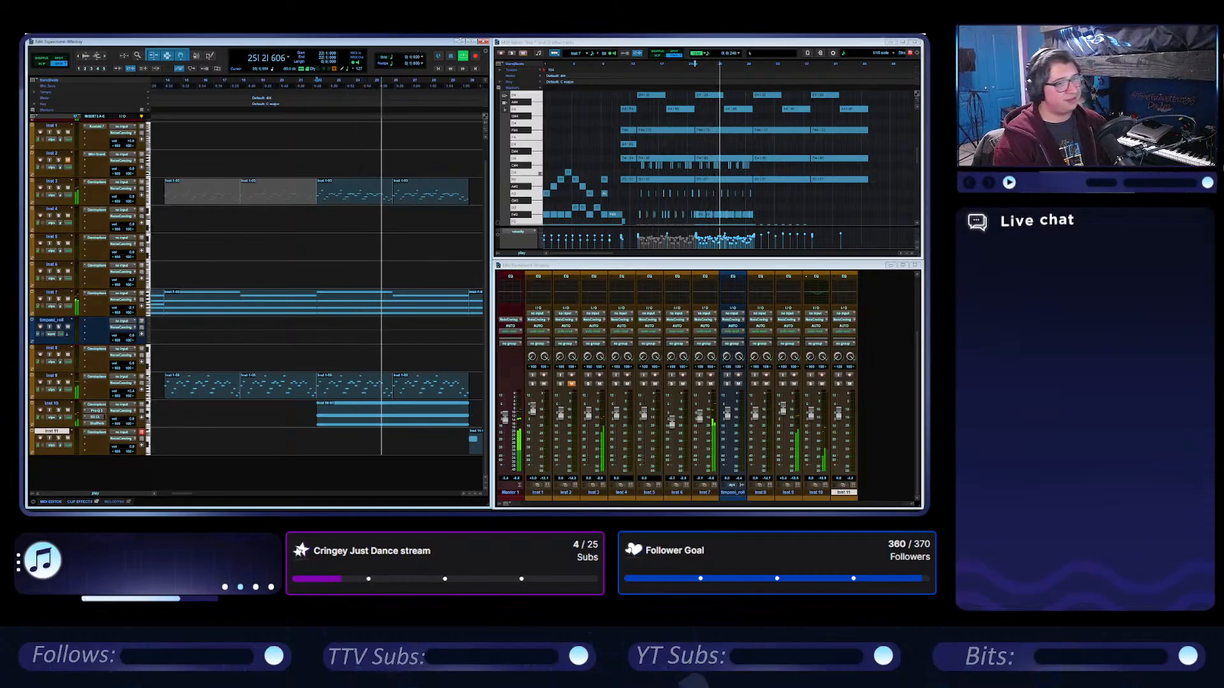
left_click(451, 55)
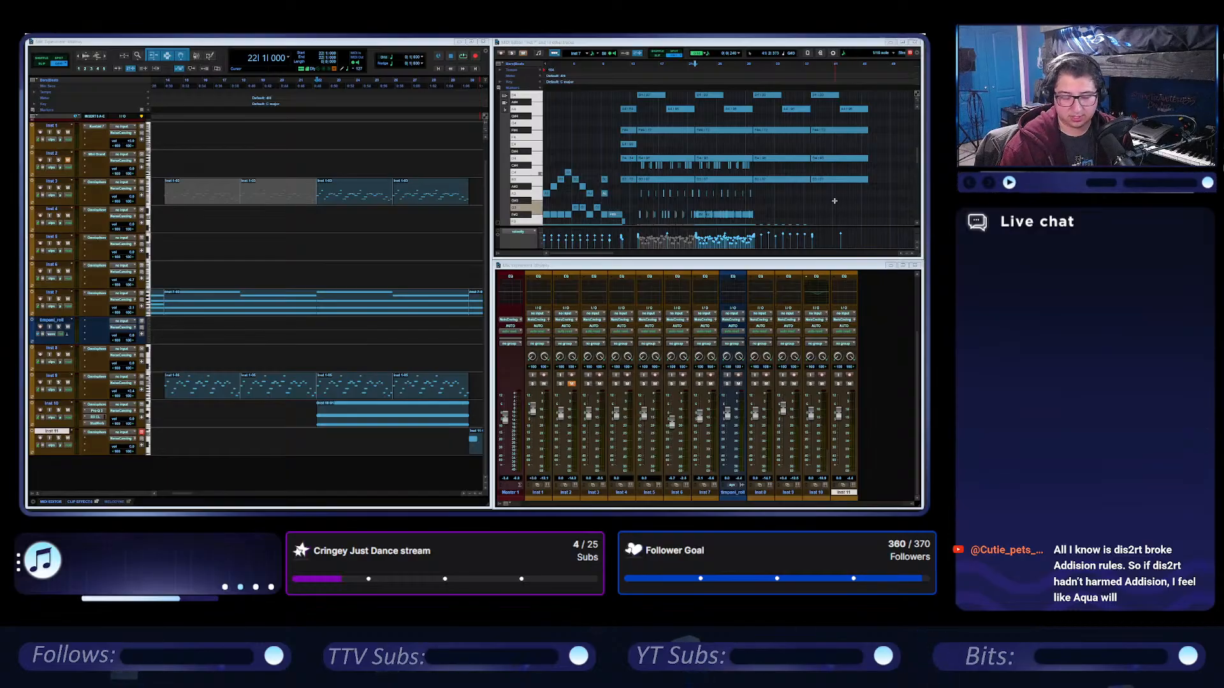
Select the Inst 11 clip at bar 30, solo its track and audition the clip briefly.
left_click(439, 69)
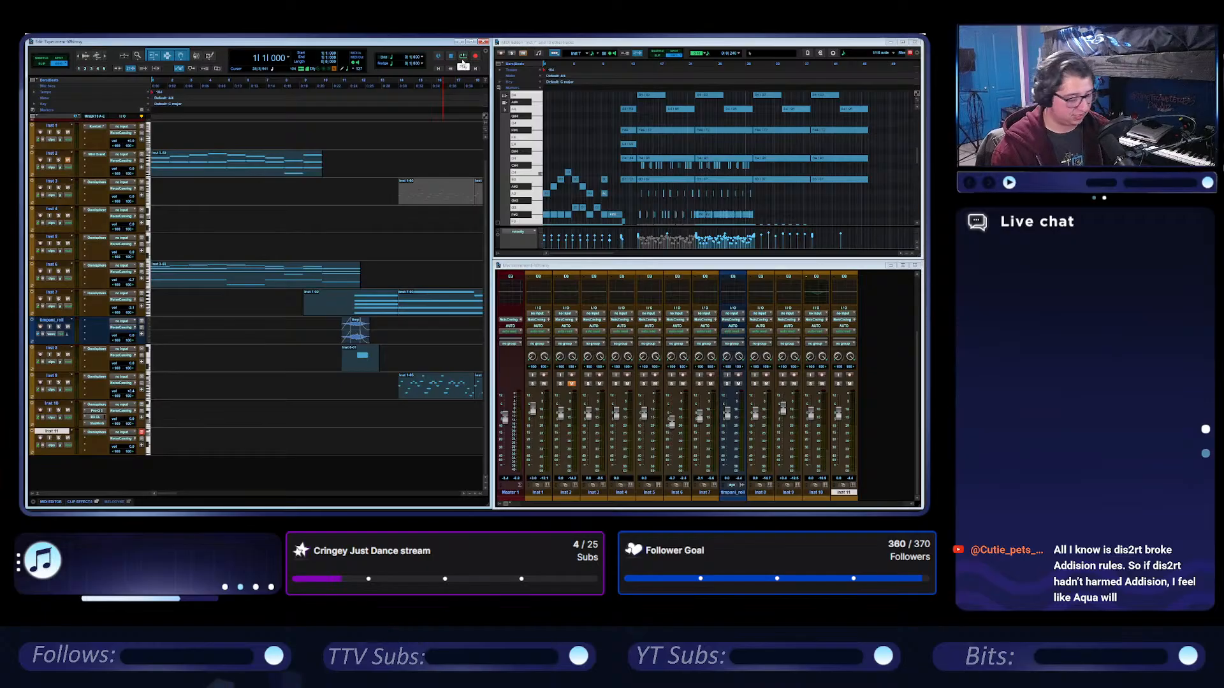
left_click(387, 246)
key("r")
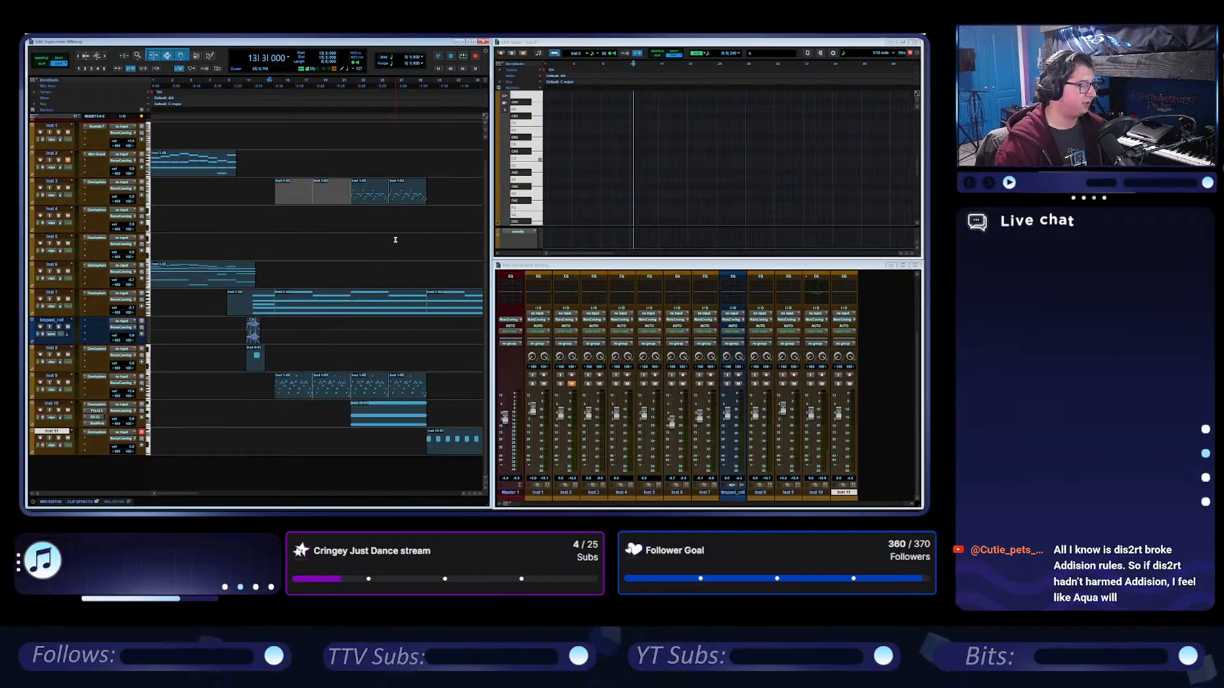
scroll(396, 233, "right", 1)
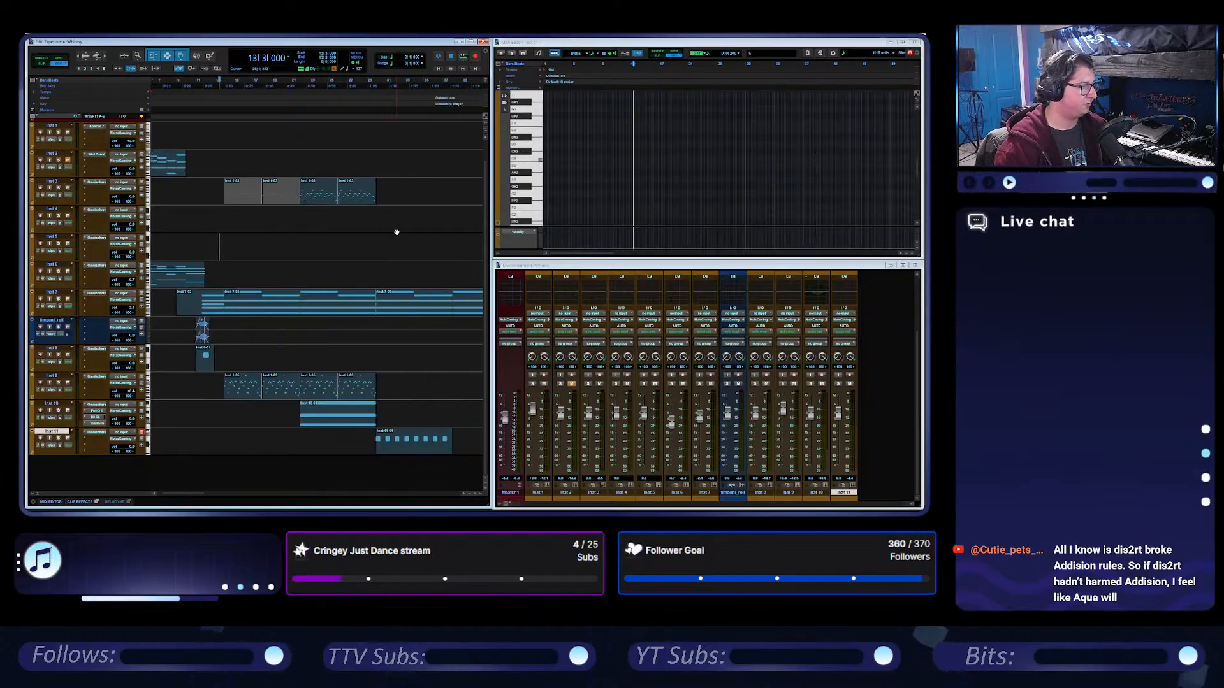
left_click(412, 450)
left_click(58, 439)
key("space")
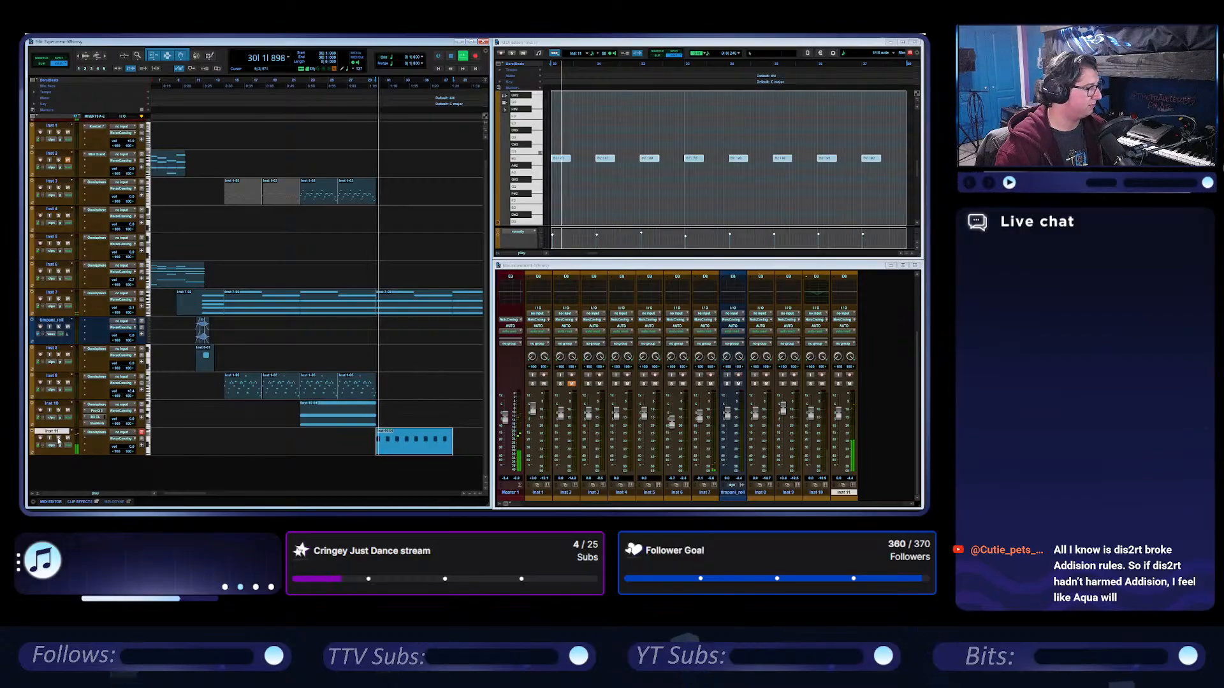
key("space")
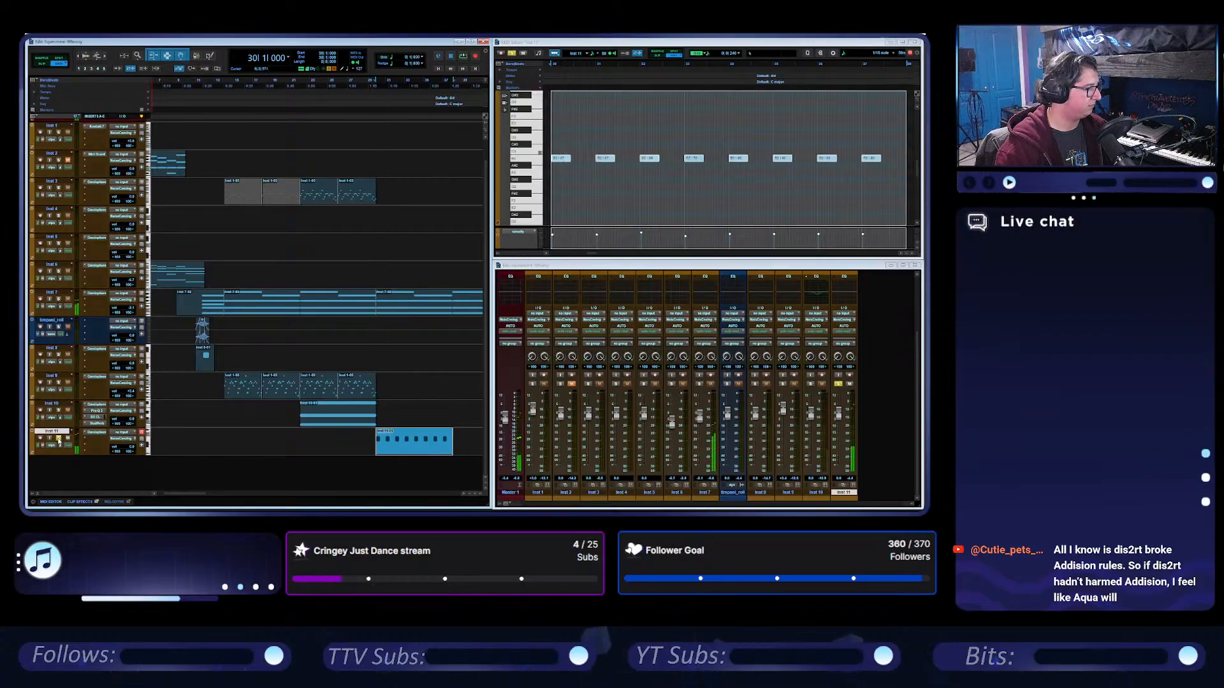
Play the session from the beginning and mute the Inst 11 clip at bar 30.
left_click(439, 68)
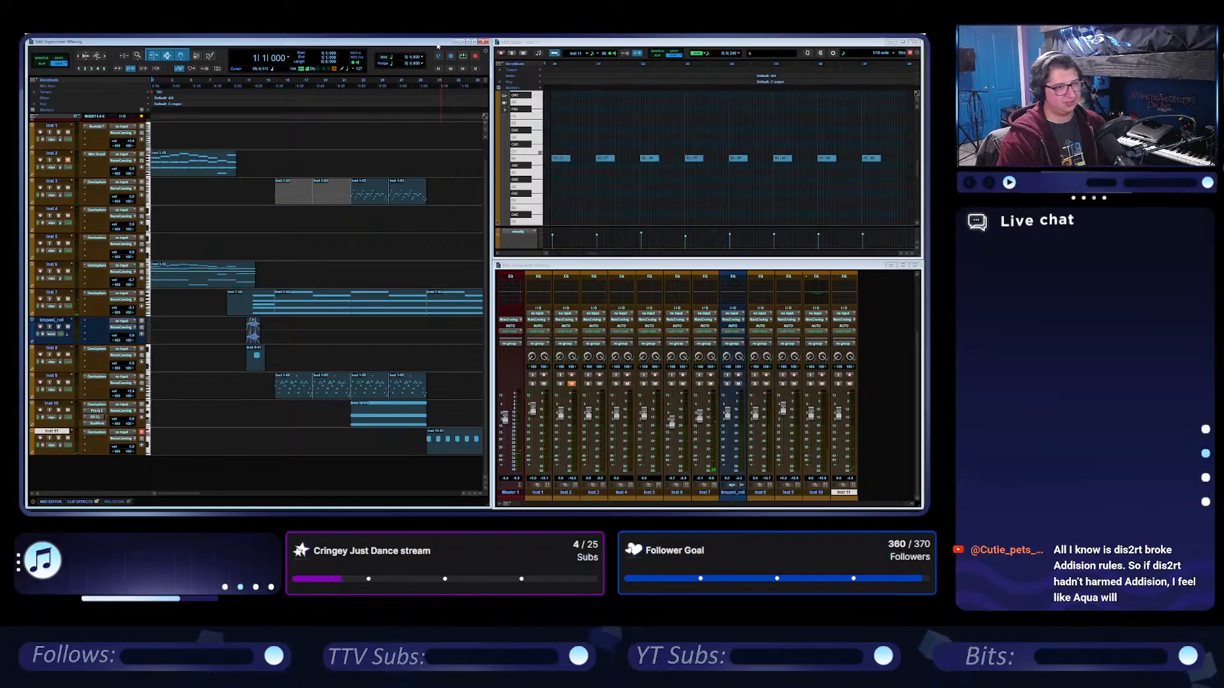
key("space")
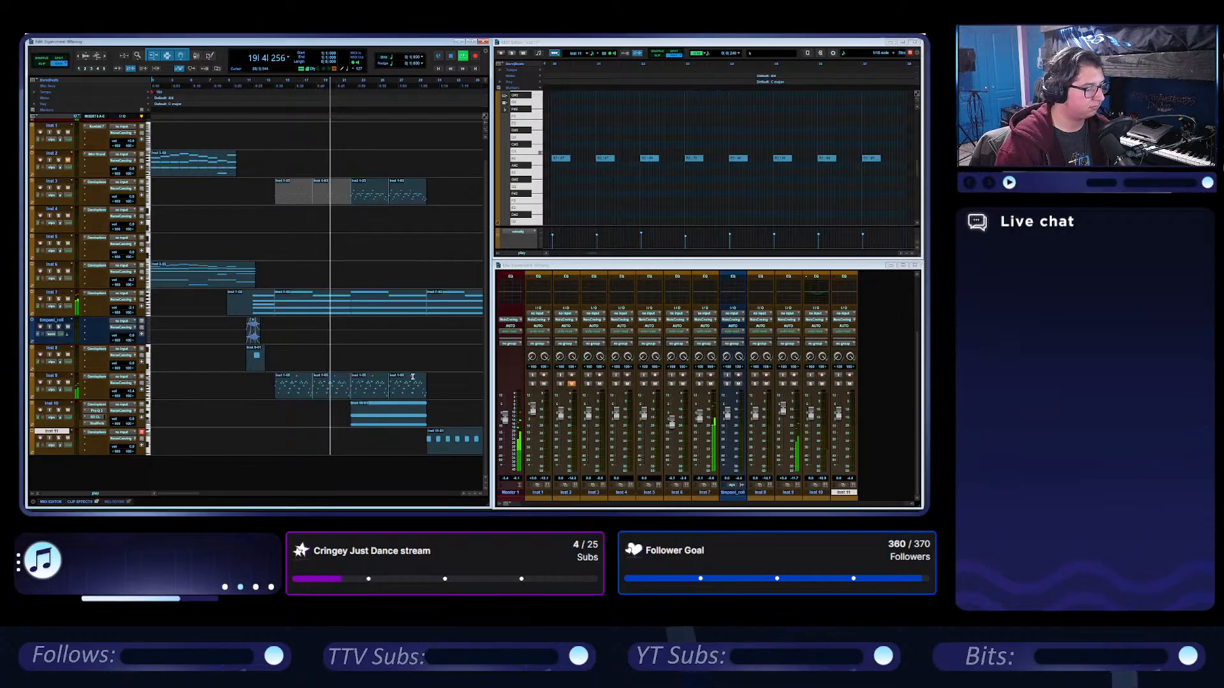
left_click(417, 448)
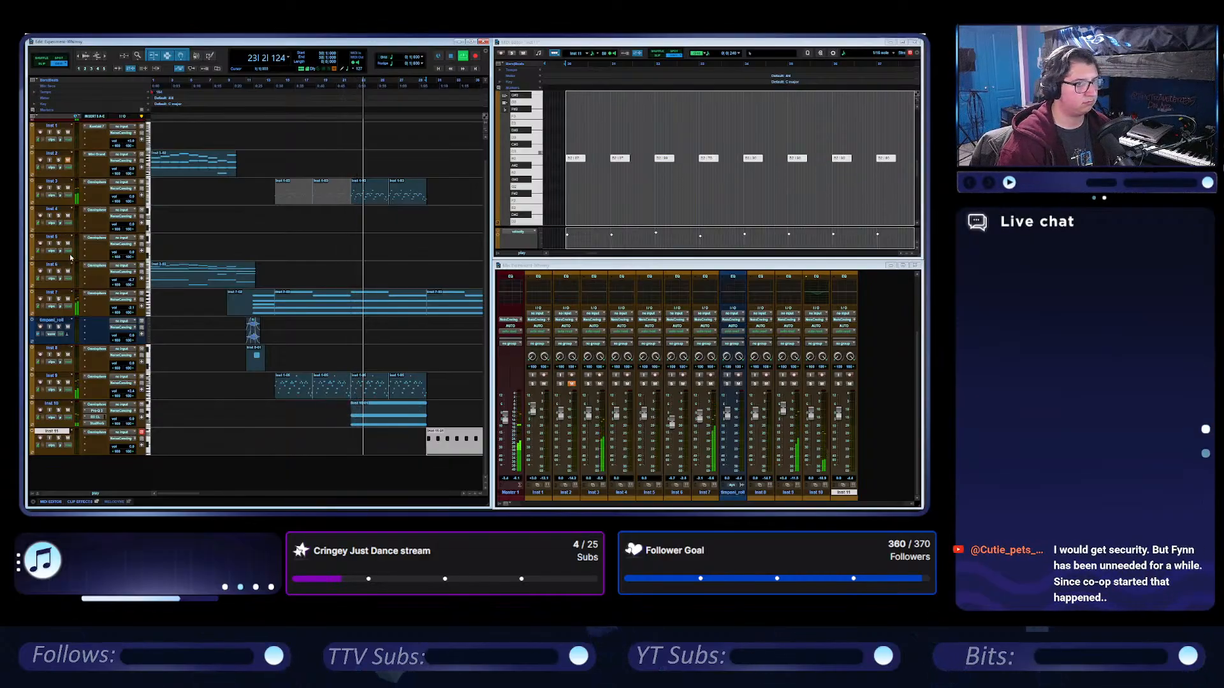
Arm Inst 5 for recording and record MIDI takes from 26|4, keeping the take with the sustained chord.
left_click(41, 244)
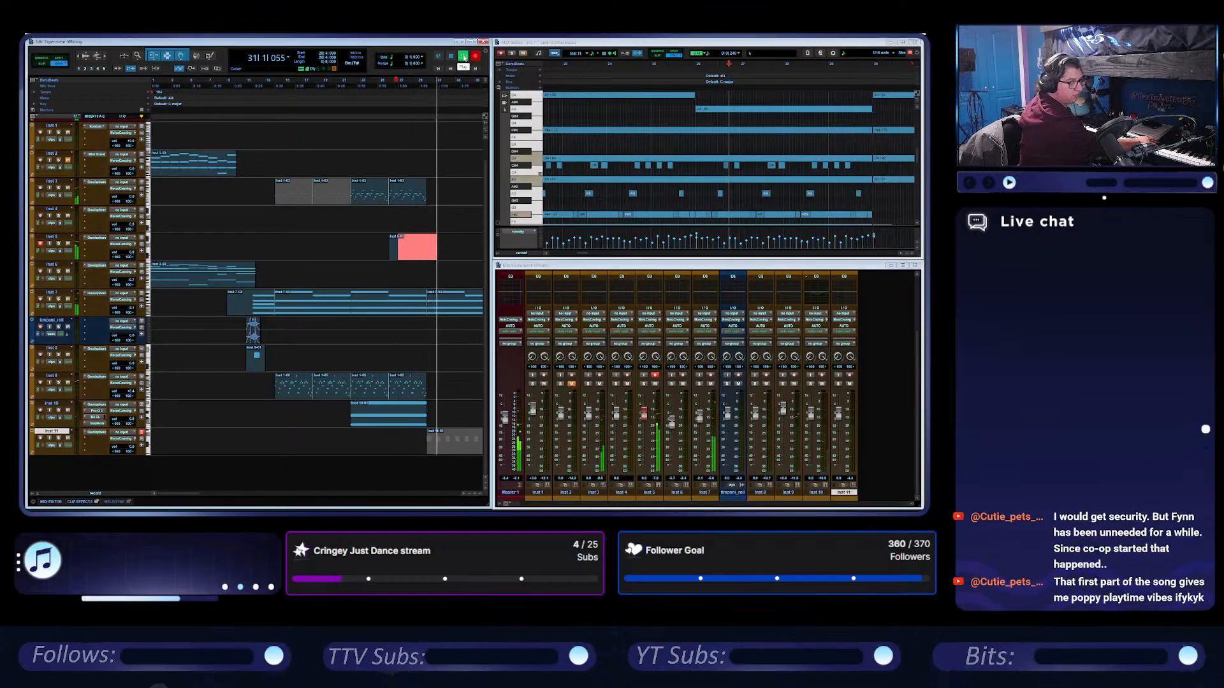
left_click(464, 58)
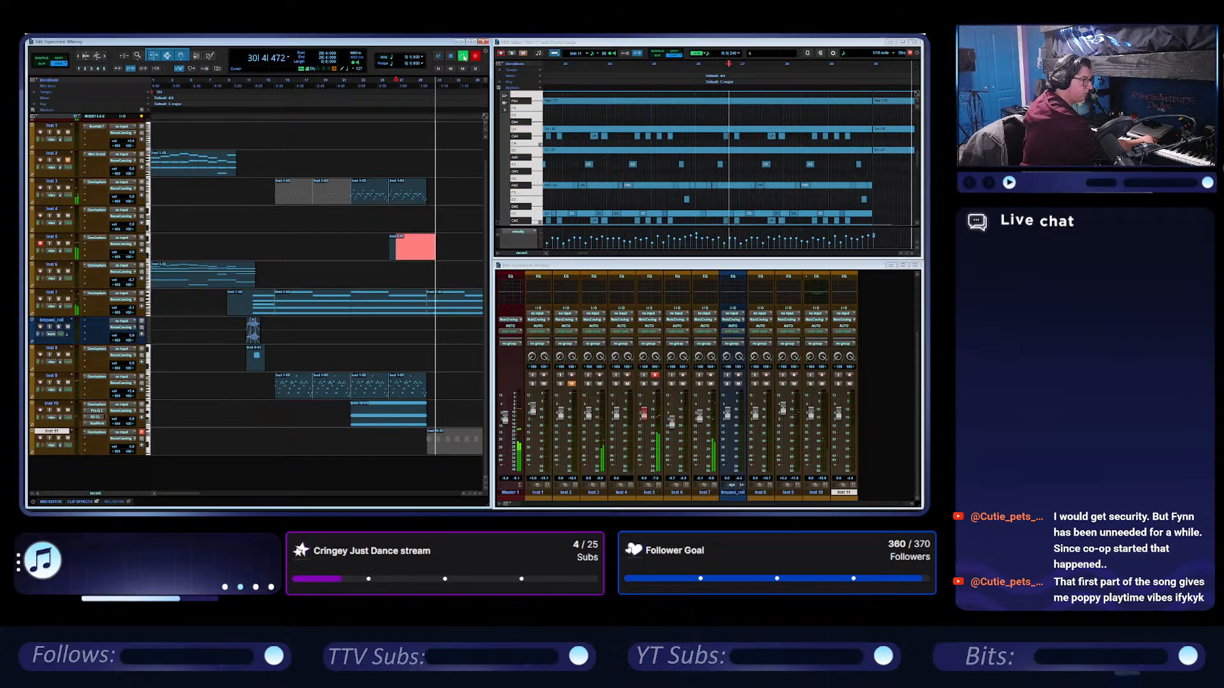
left_click(464, 57)
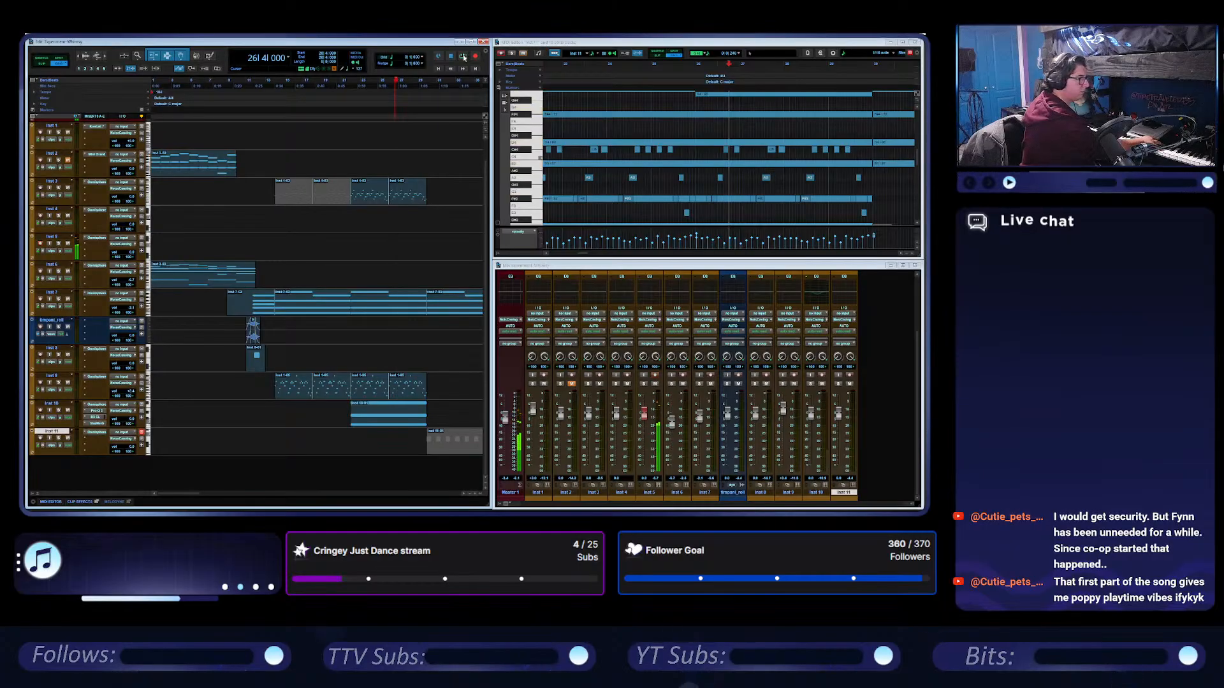
left_click(464, 56)
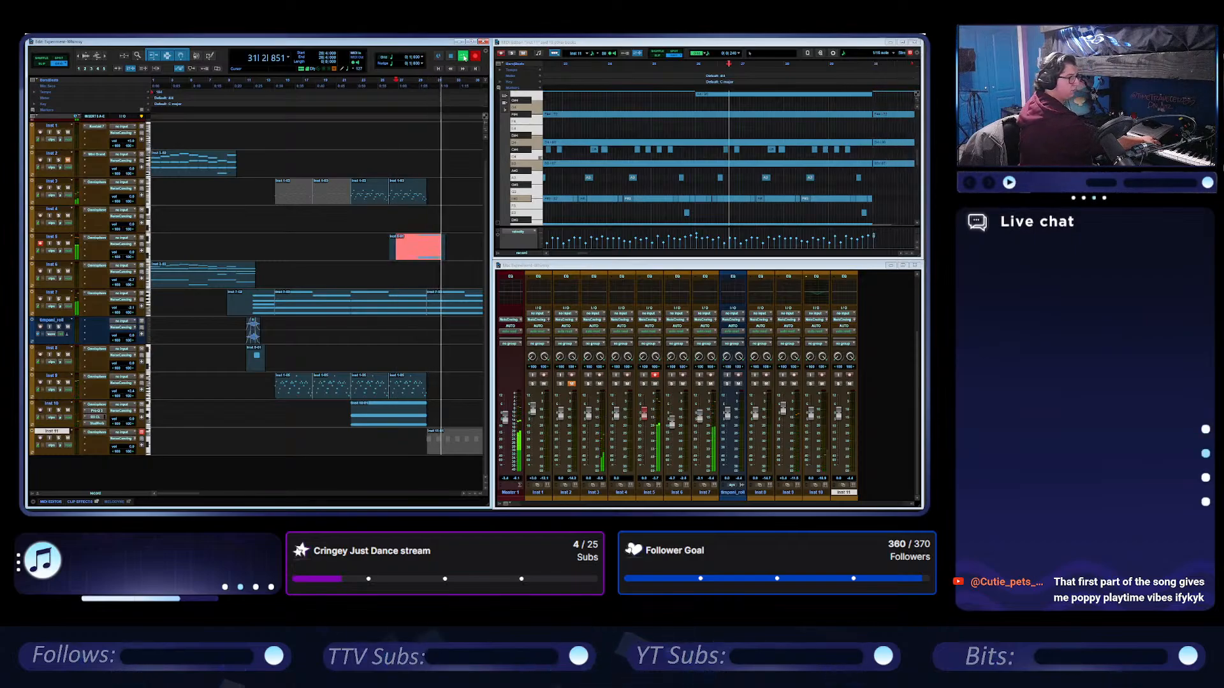
left_click(464, 57)
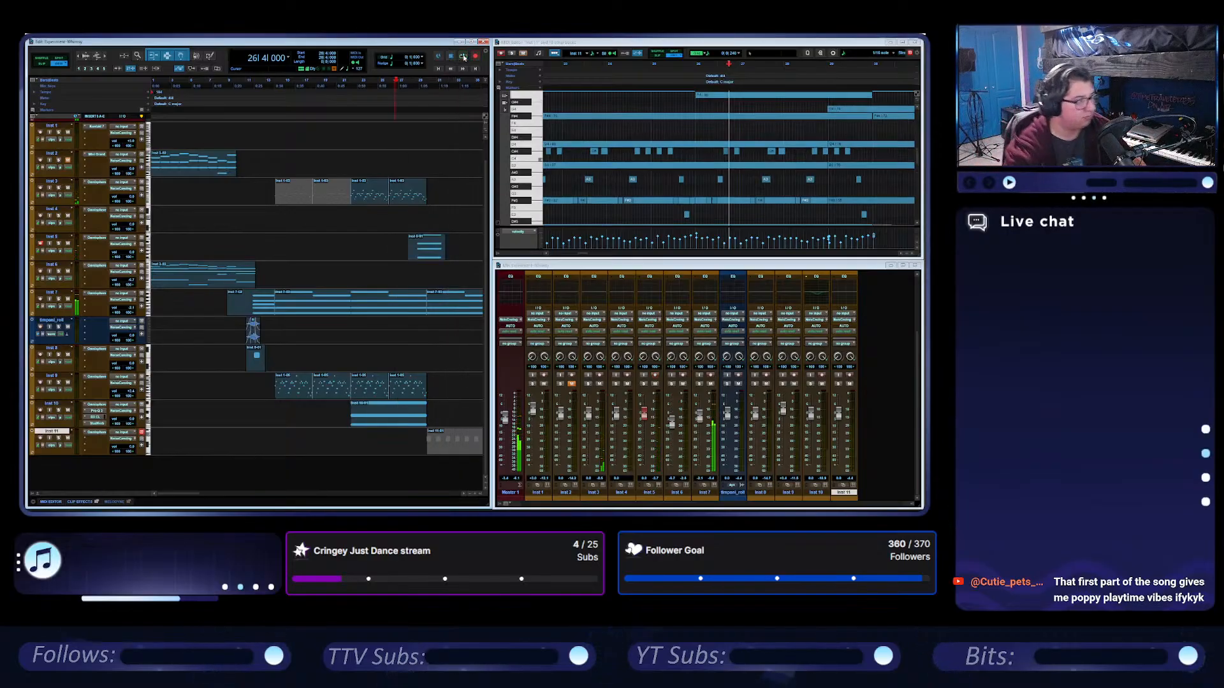
Shift the recorded Inst 5 clip slightly earlier and set the playback position to bar 27.
left_click(424, 248)
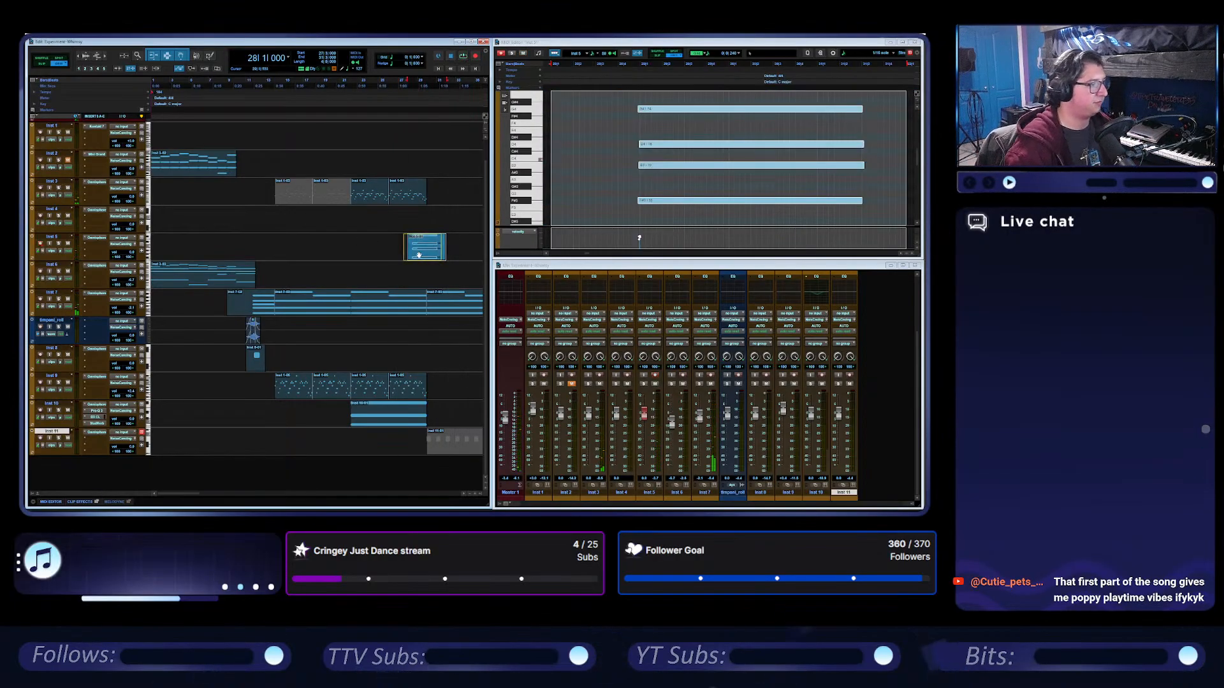
left_click(398, 87)
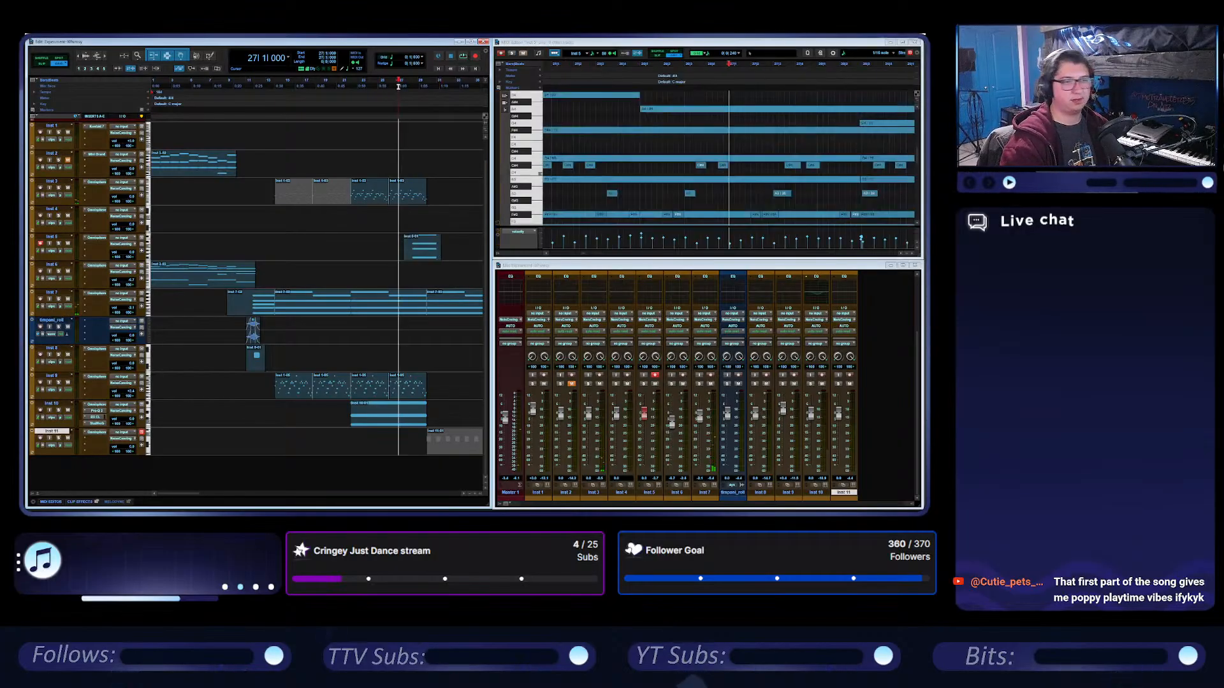
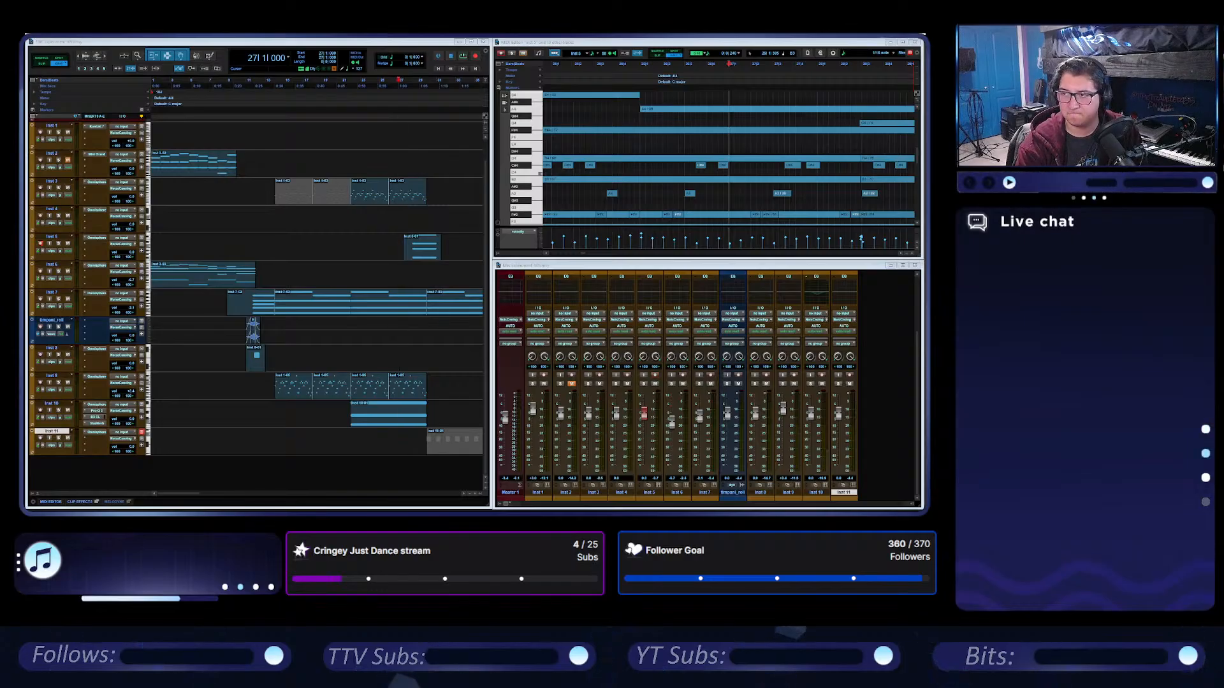
Play the session from bar 27 and show a MIDI controller automation lane beneath the Inst 5 track.
key("alt+Tab")
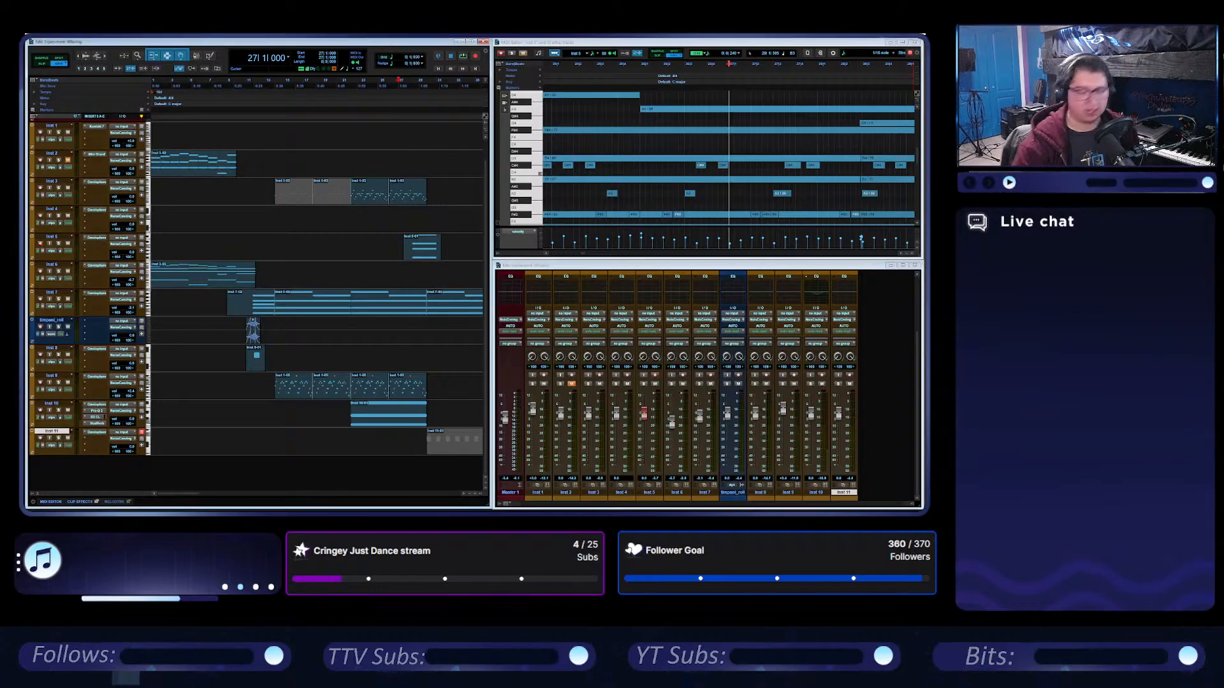
left_click(462, 57)
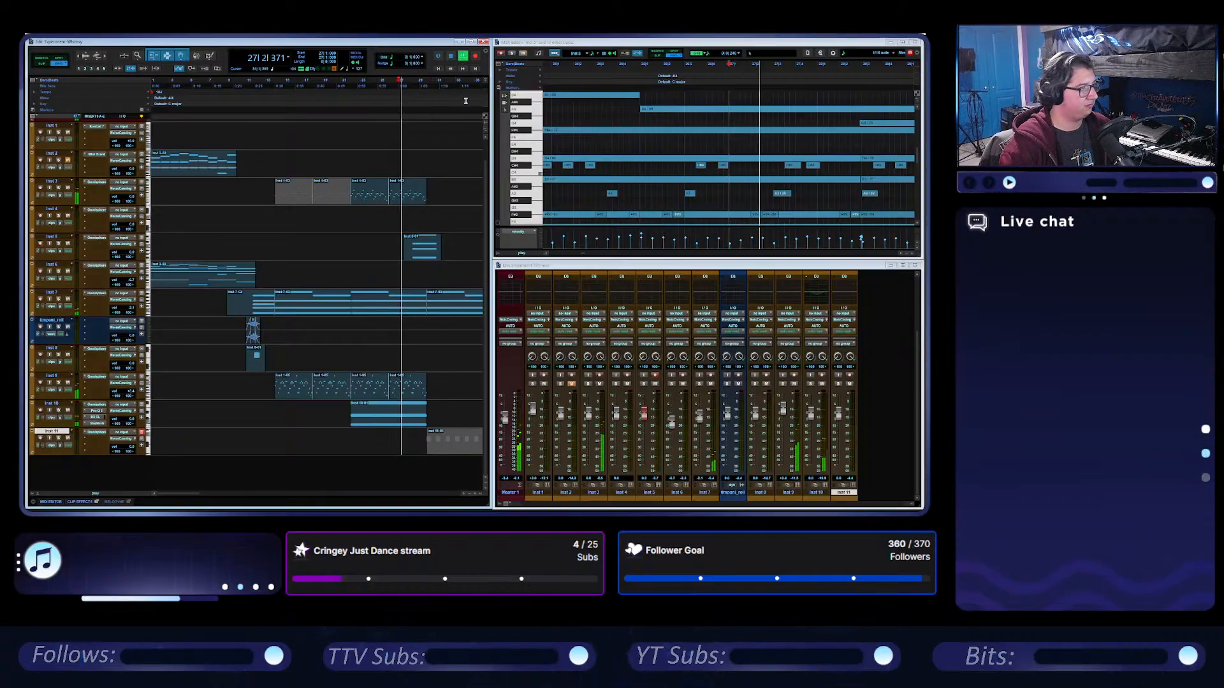
scroll(427, 190, "up", 1)
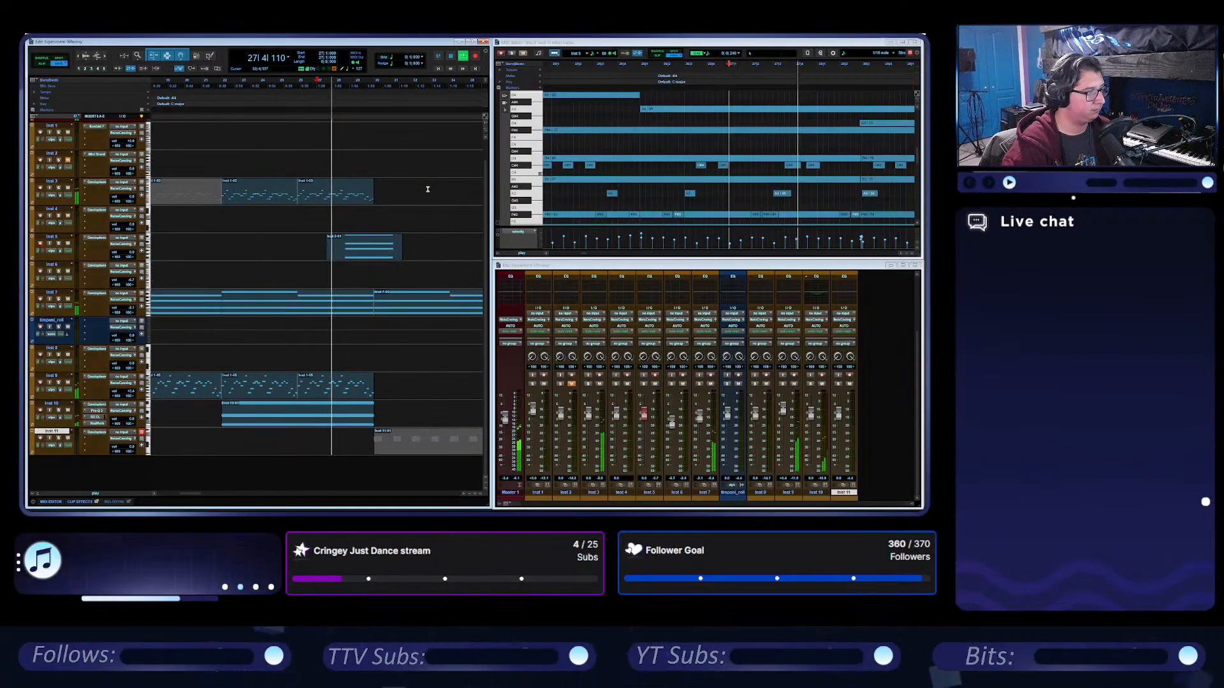
left_click(32, 258)
left_click(49, 265)
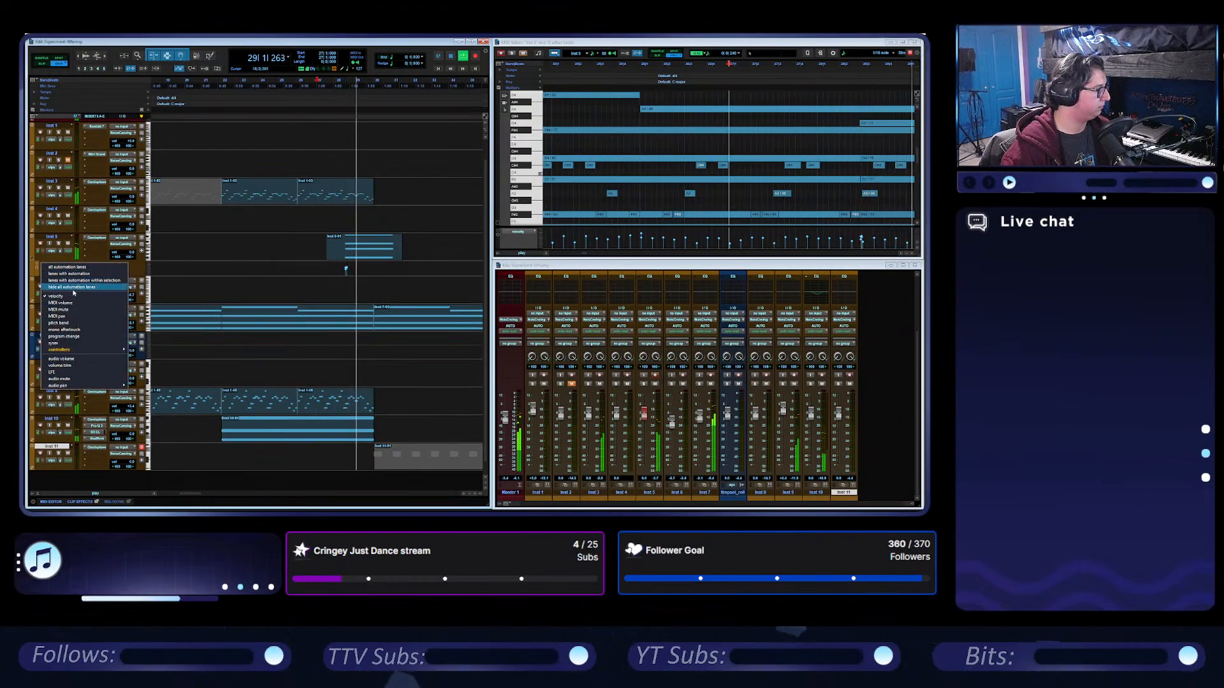
mouse_move(95, 349)
left_click(161, 350)
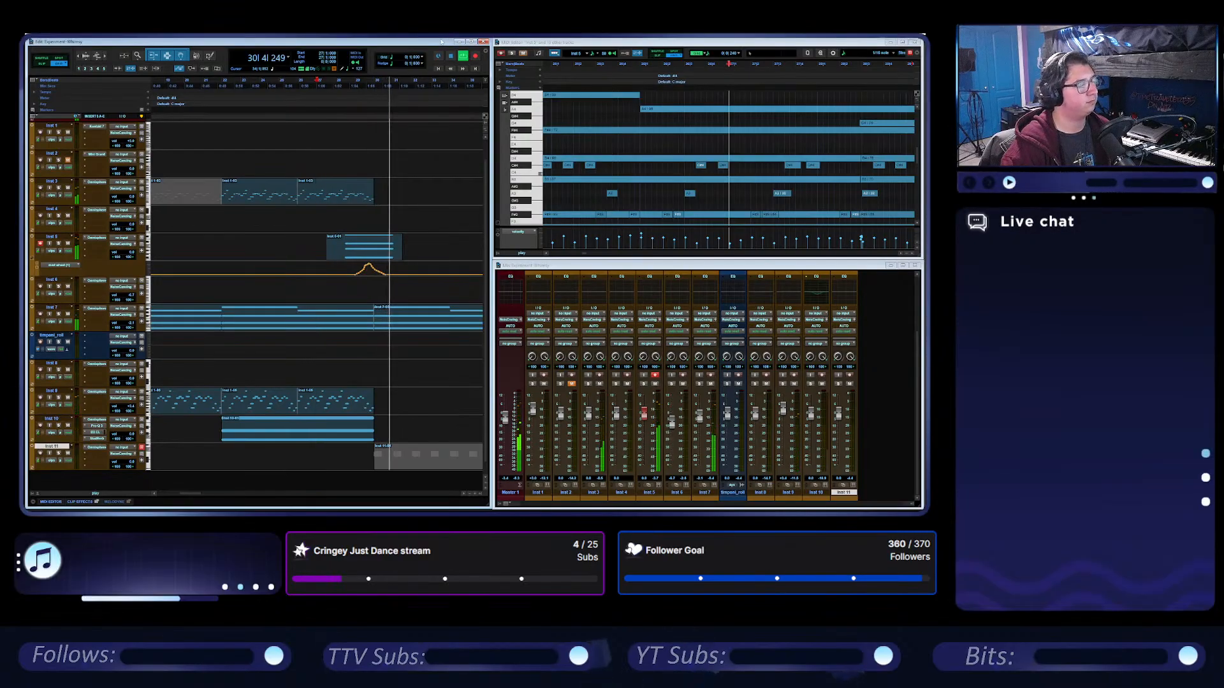
Shorten the top note of the Inst 5 chord to about bar 30 and draw a note one semitone lower from there to the chord's end.
double_click(384, 257)
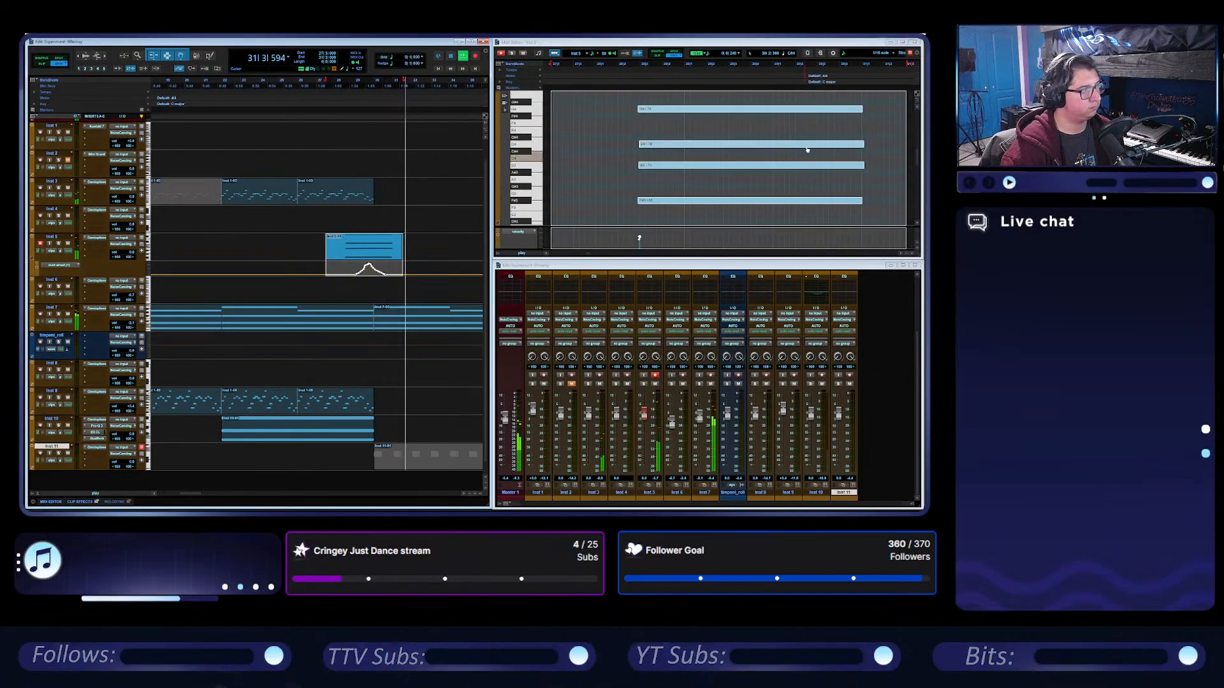
key("space")
left_click_drag(864, 109, 778, 111)
double_click(778, 118)
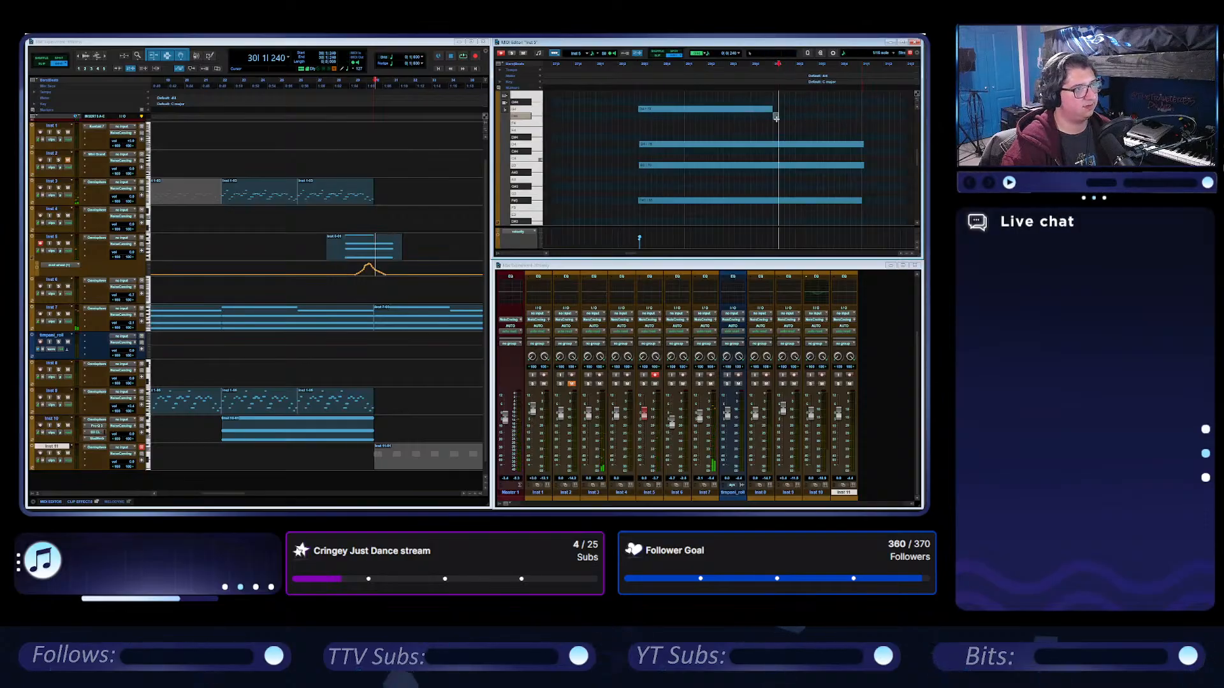
left_click_drag(777, 118, 858, 120)
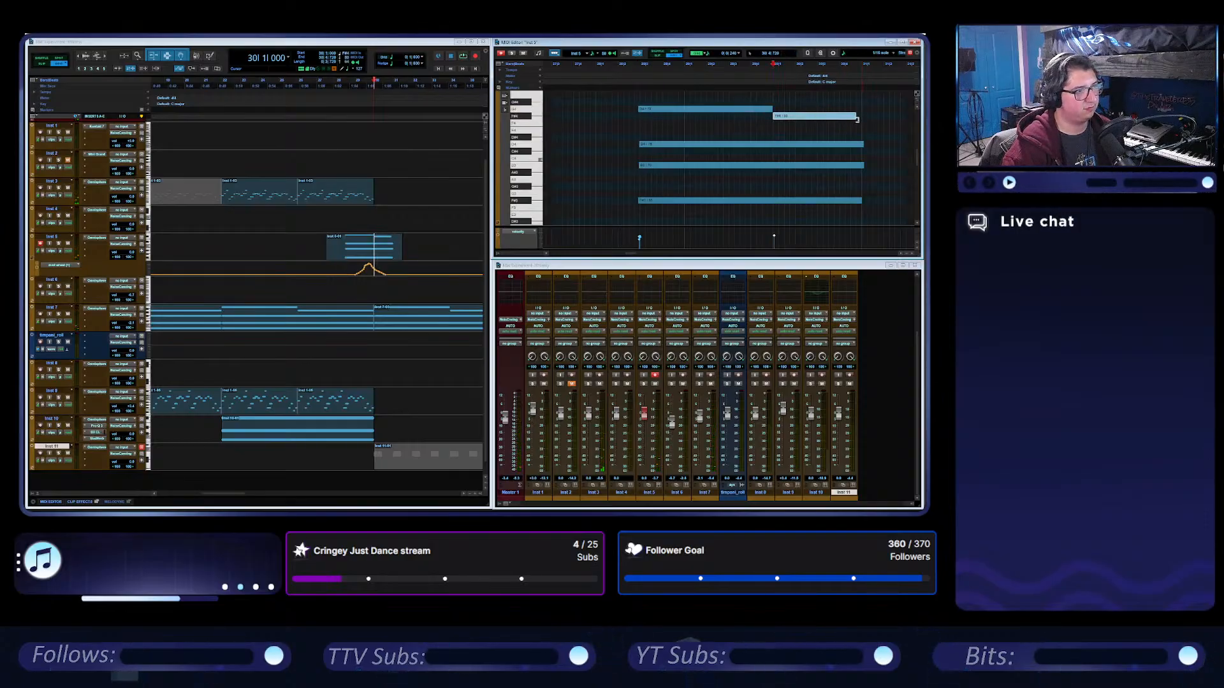
Play the session from bar 28 to audition the edited Inst 5 chord.
left_click(337, 81)
key("space")
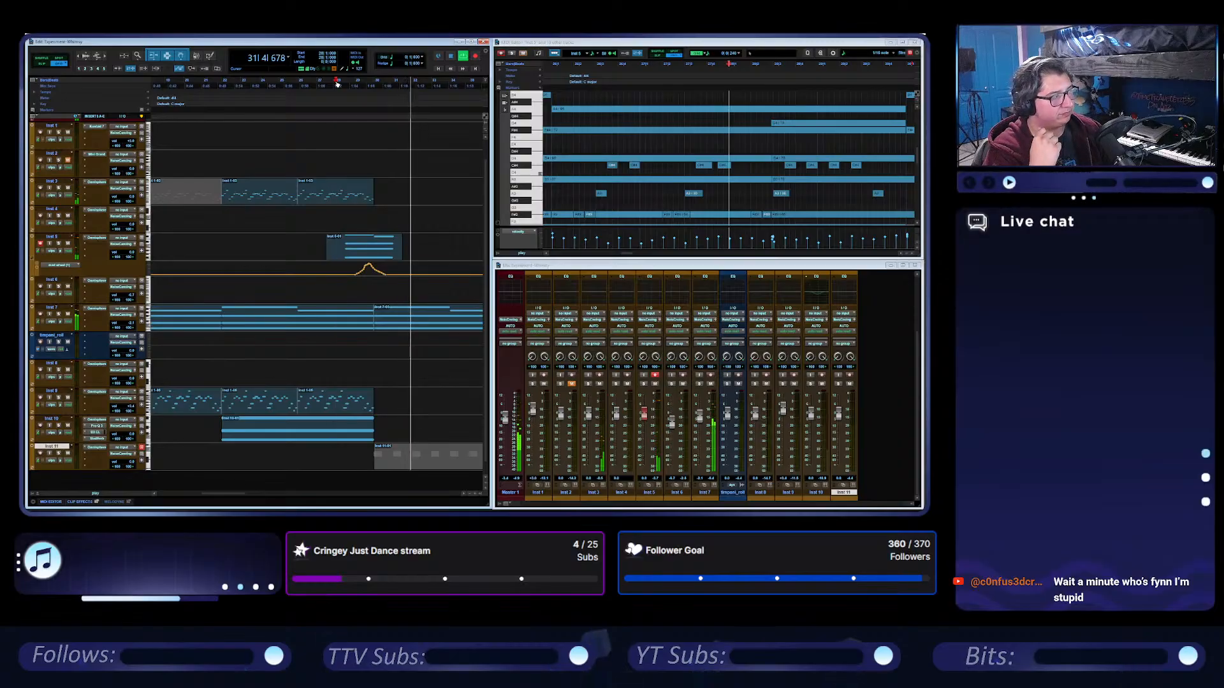
key("space")
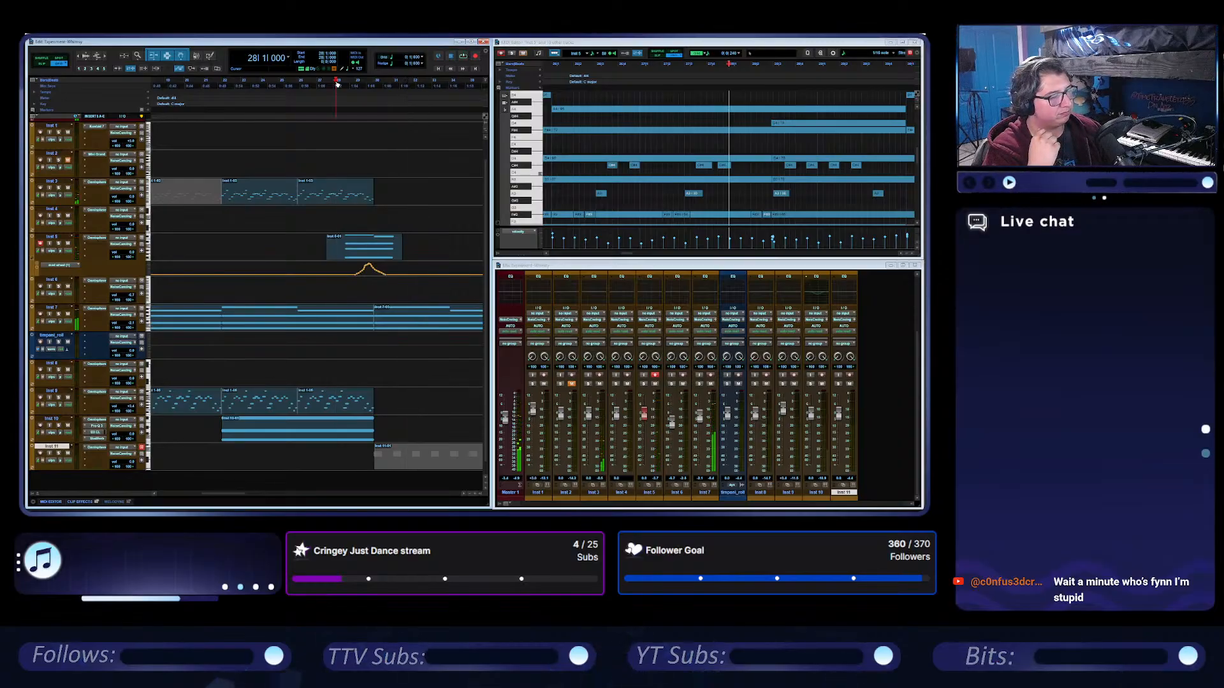
Start the lower second note of the Inst 5 chord slightly earlier and trim the top note's end to meet it.
left_click(383, 243)
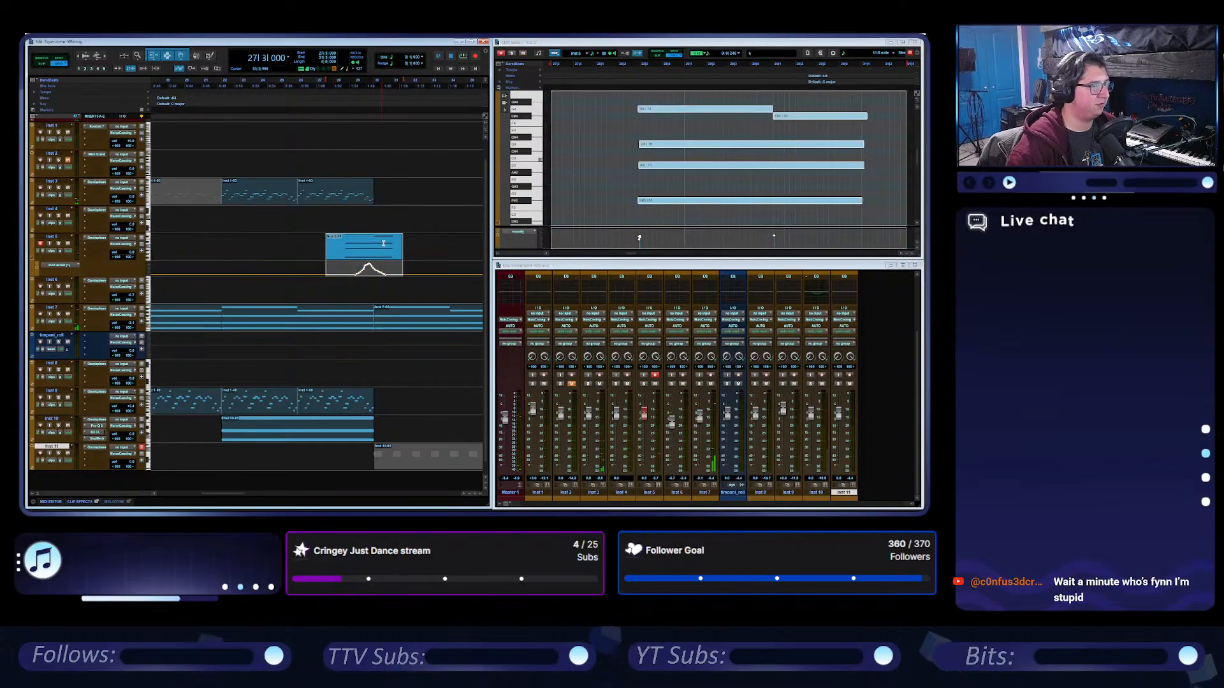
left_click(778, 109)
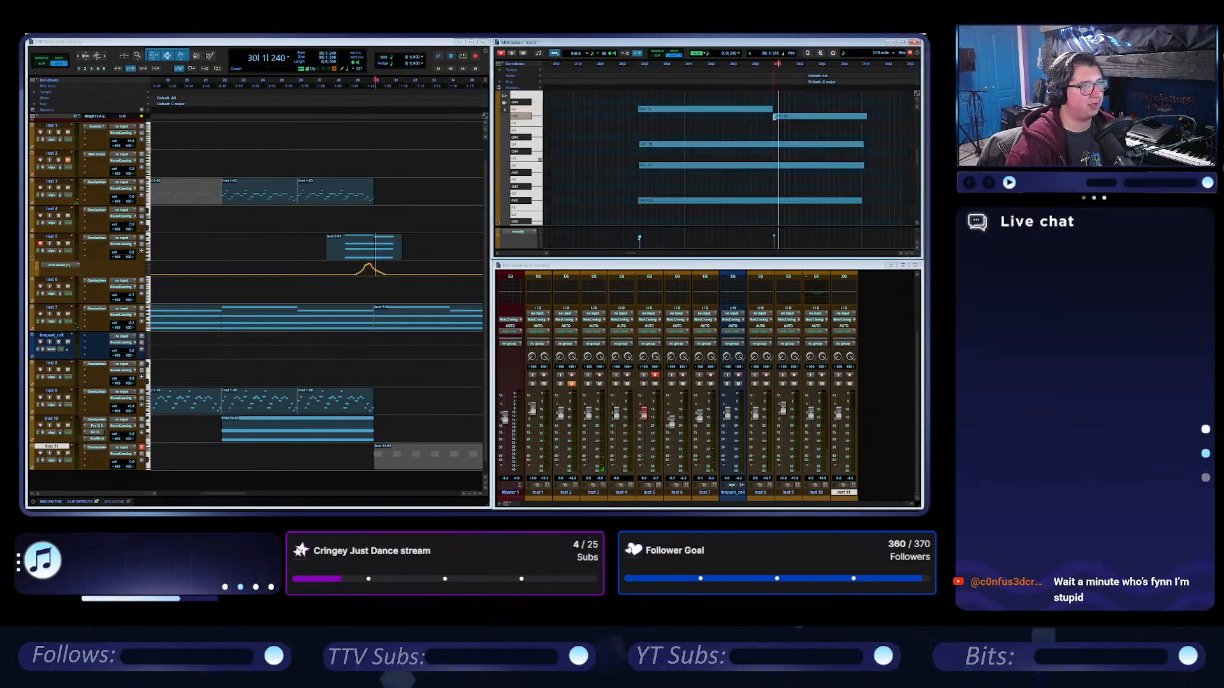
left_click_drag(774, 116, 763, 116)
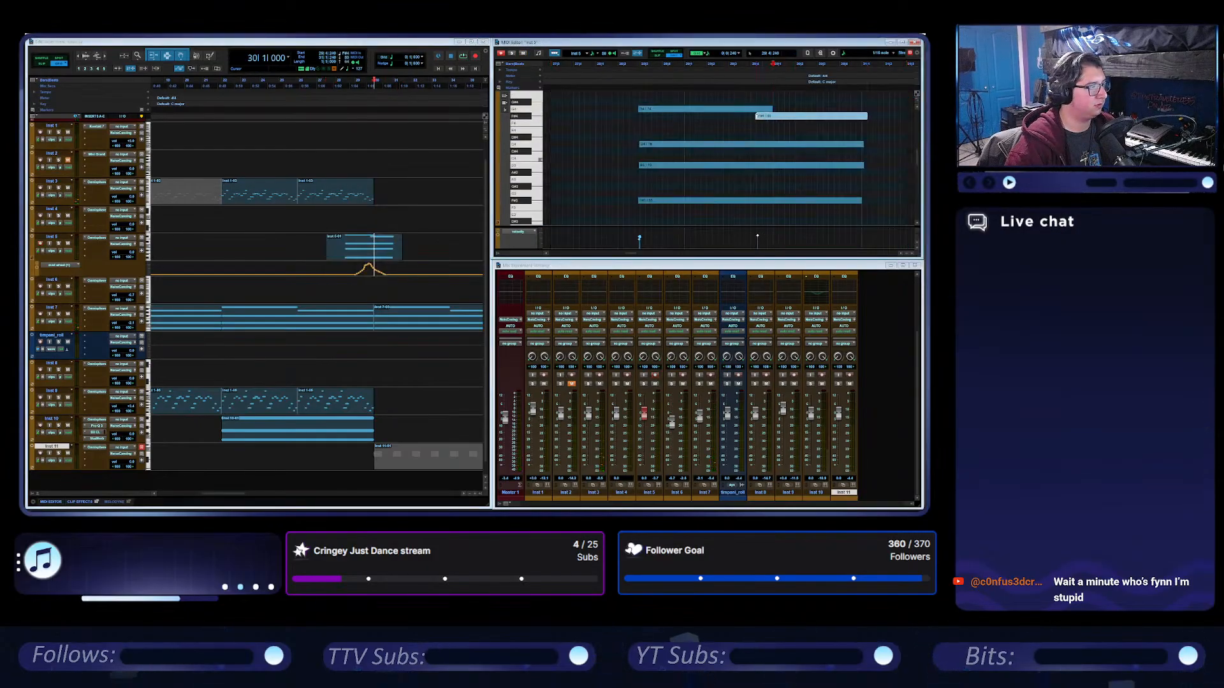
left_click_drag(769, 108, 758, 109)
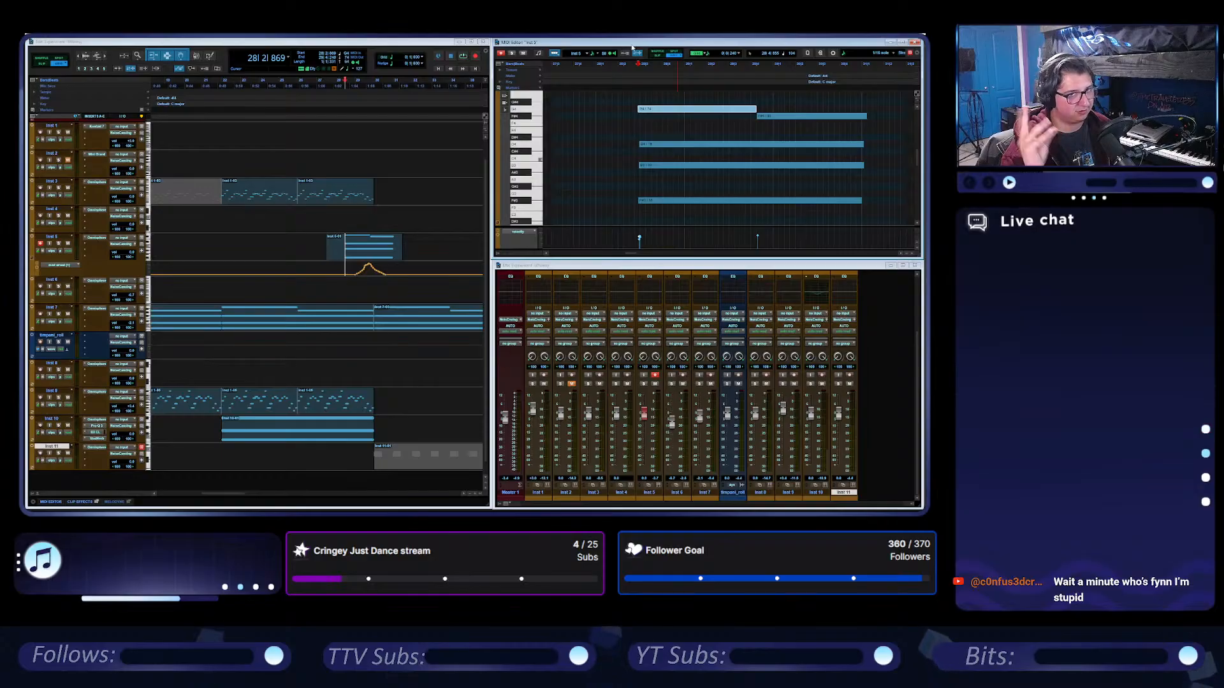
Audition the adjusted Inst 5 chord, and play the session again from the beginning.
key("space")
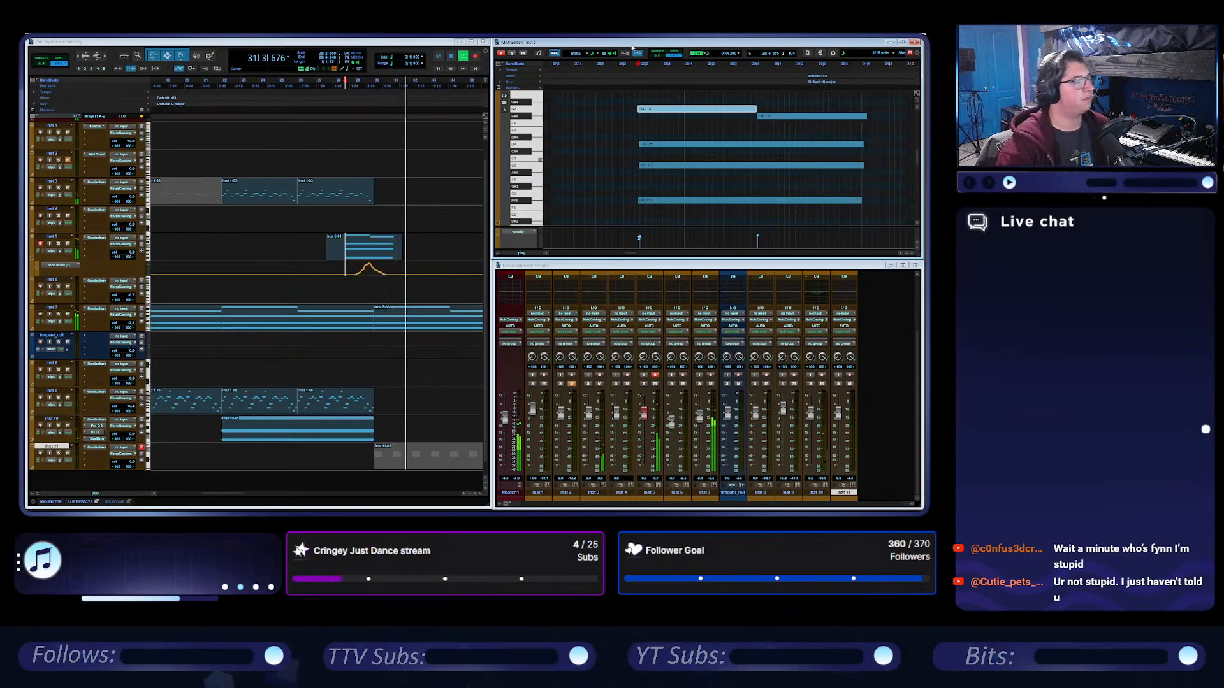
left_click(450, 56)
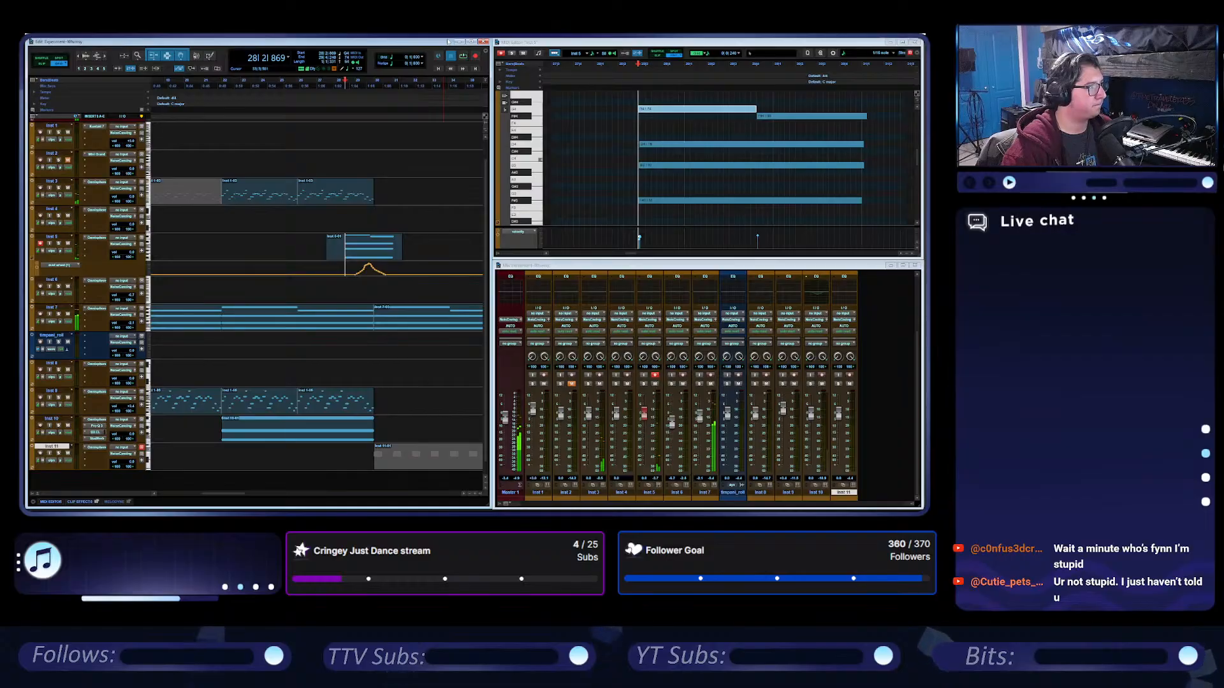
scroll(281, 255, "down", 3)
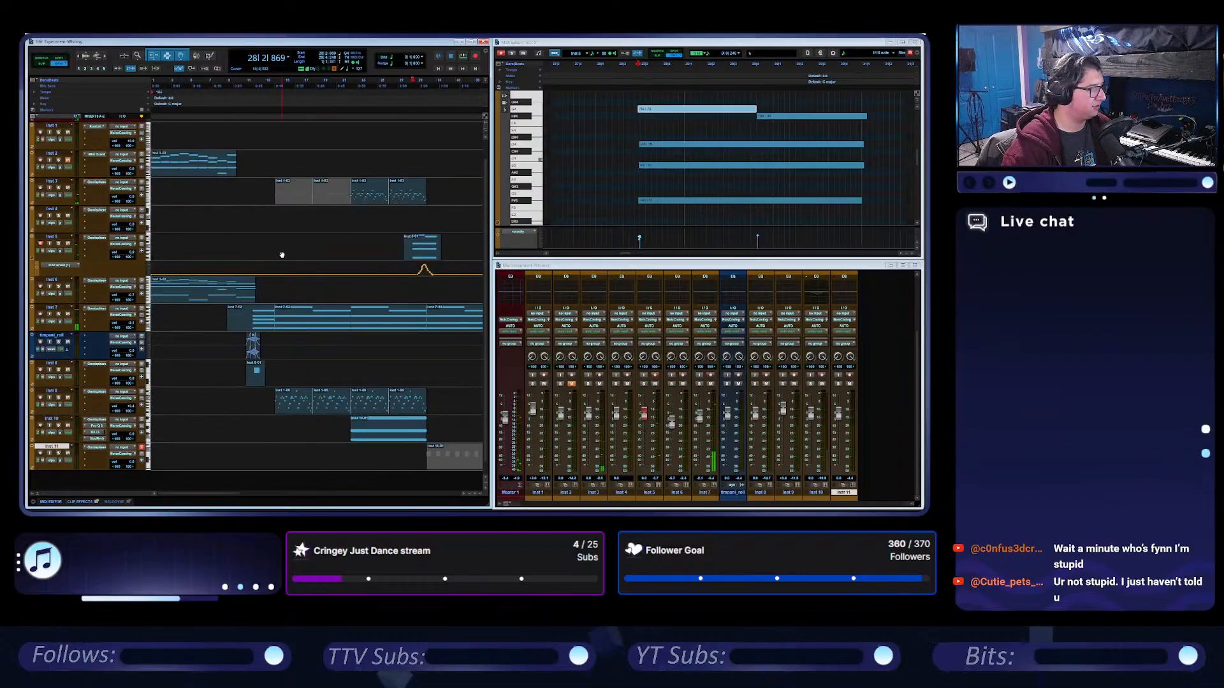
left_click(439, 69)
key("space")
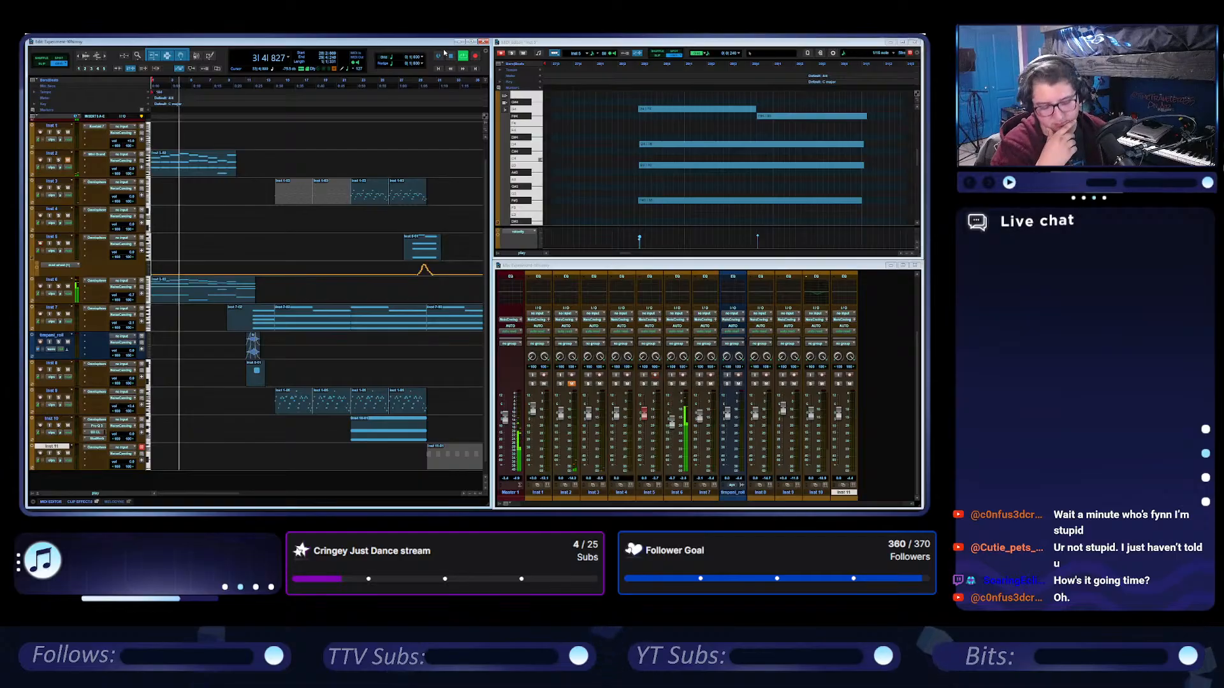
key("space")
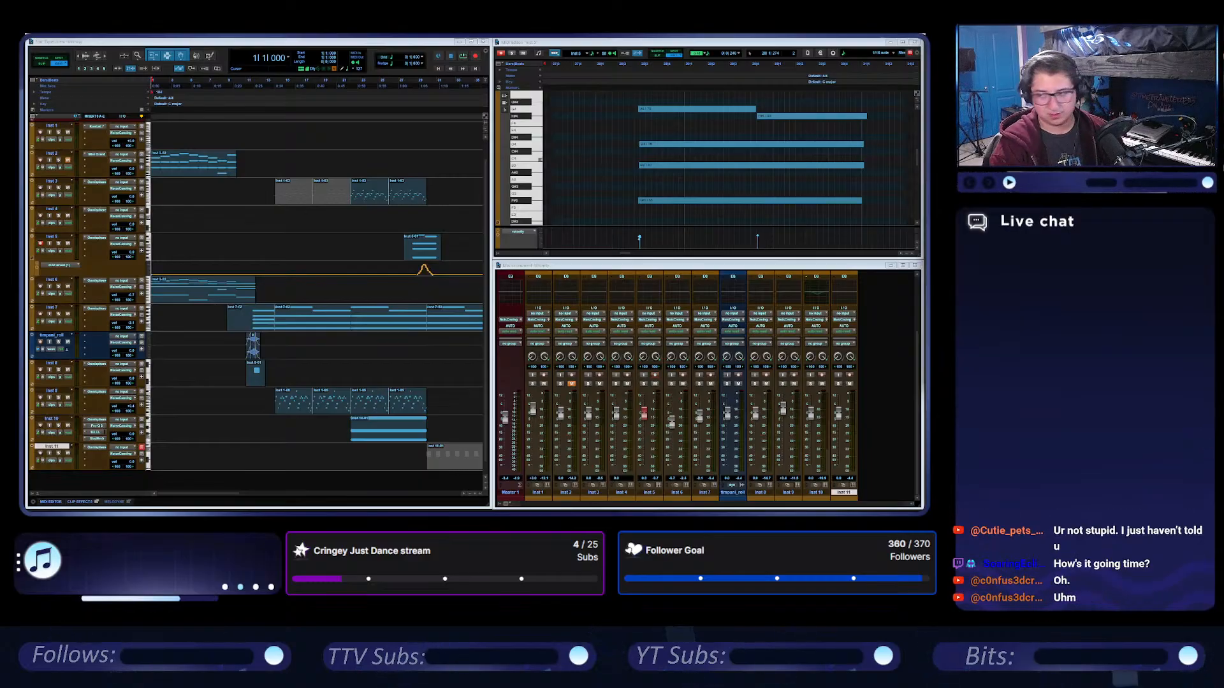
Play from 22|2, solo Inst 10 and open its FabFilter Pro-Q 3 insert to examine the EQ curve.
left_click(354, 99)
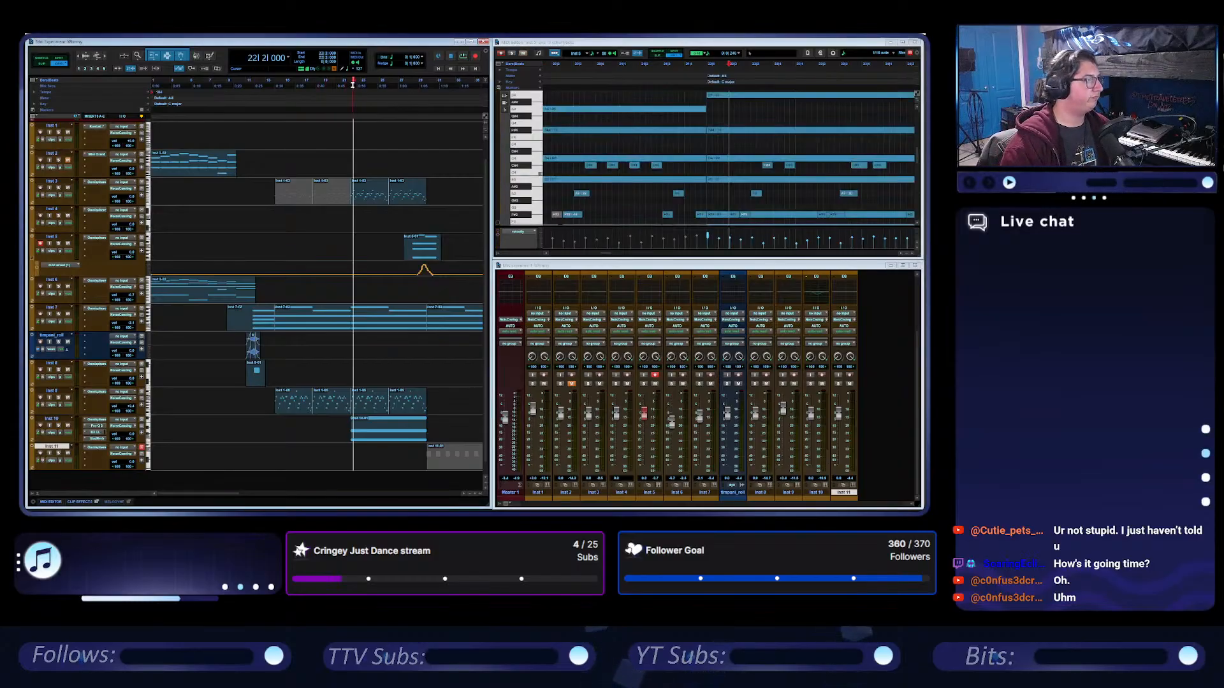
key("space")
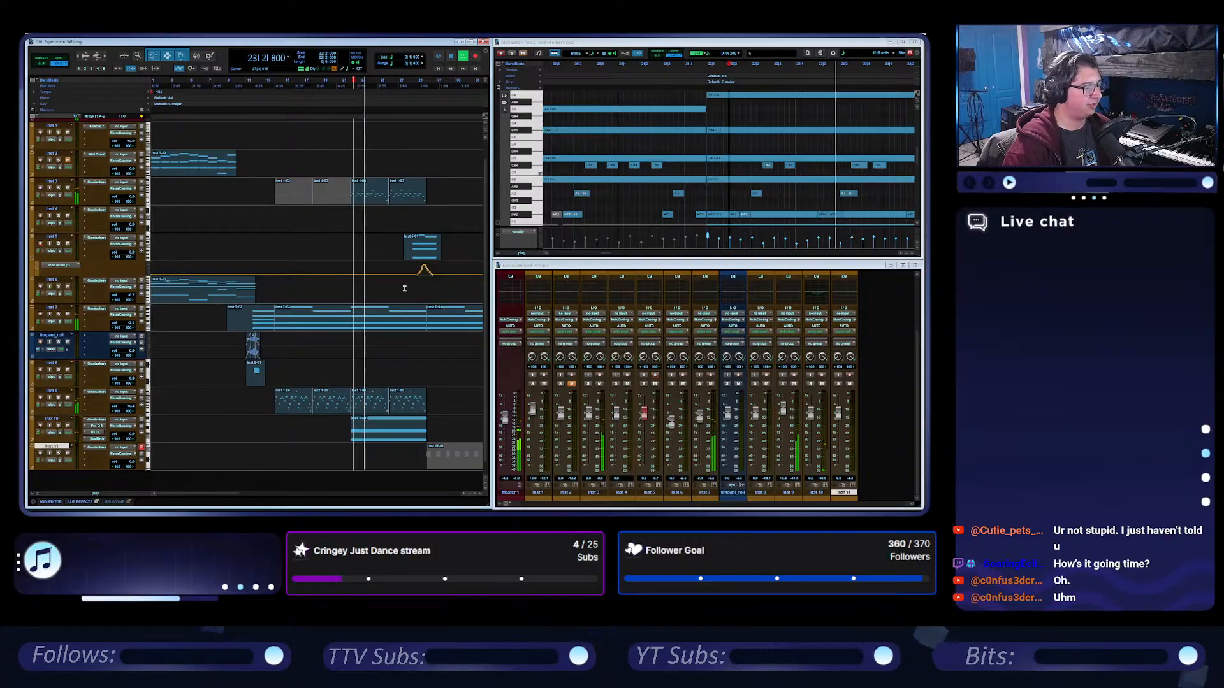
left_click(58, 425)
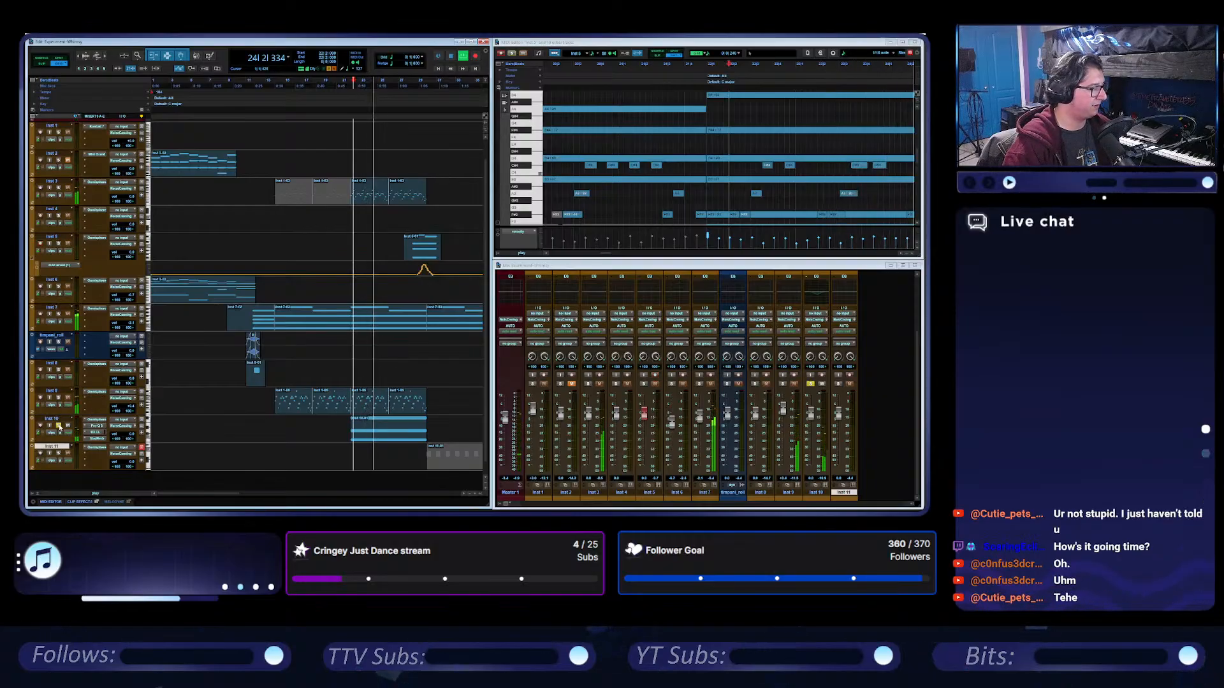
left_click(99, 427)
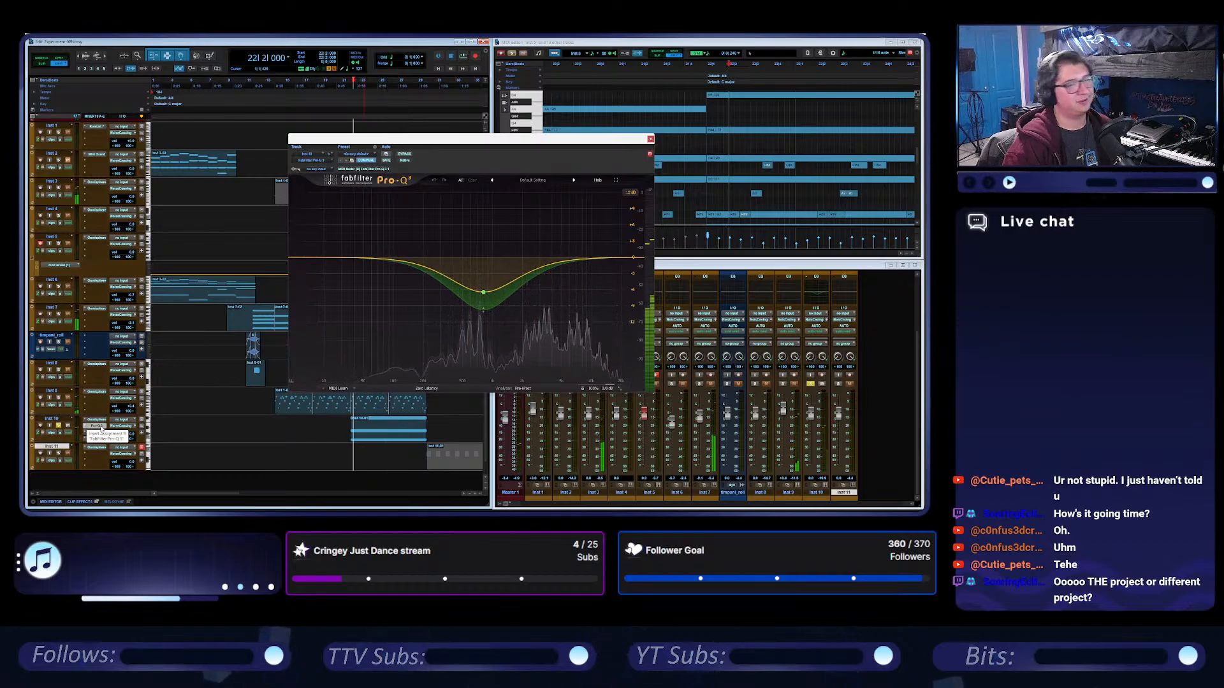
key("space")
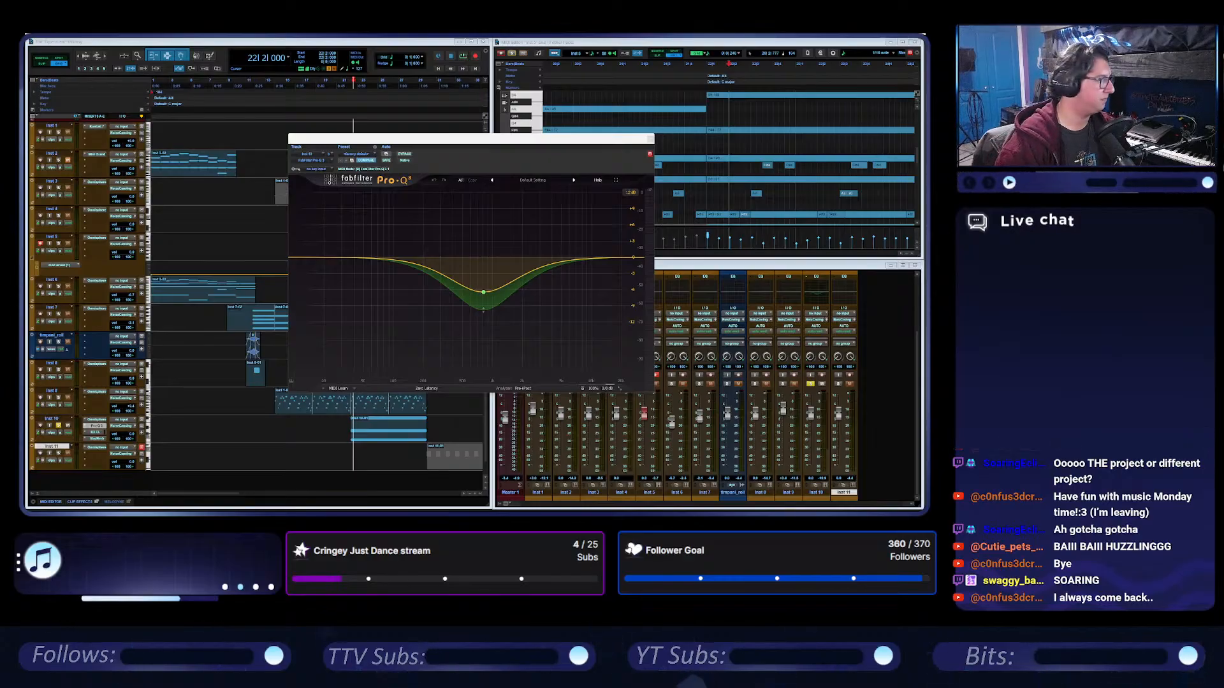
Play the session from the beginning with the Inst 10 EQ moved clear of the tracks, and close the EQ during playback.
left_click(426, 61)
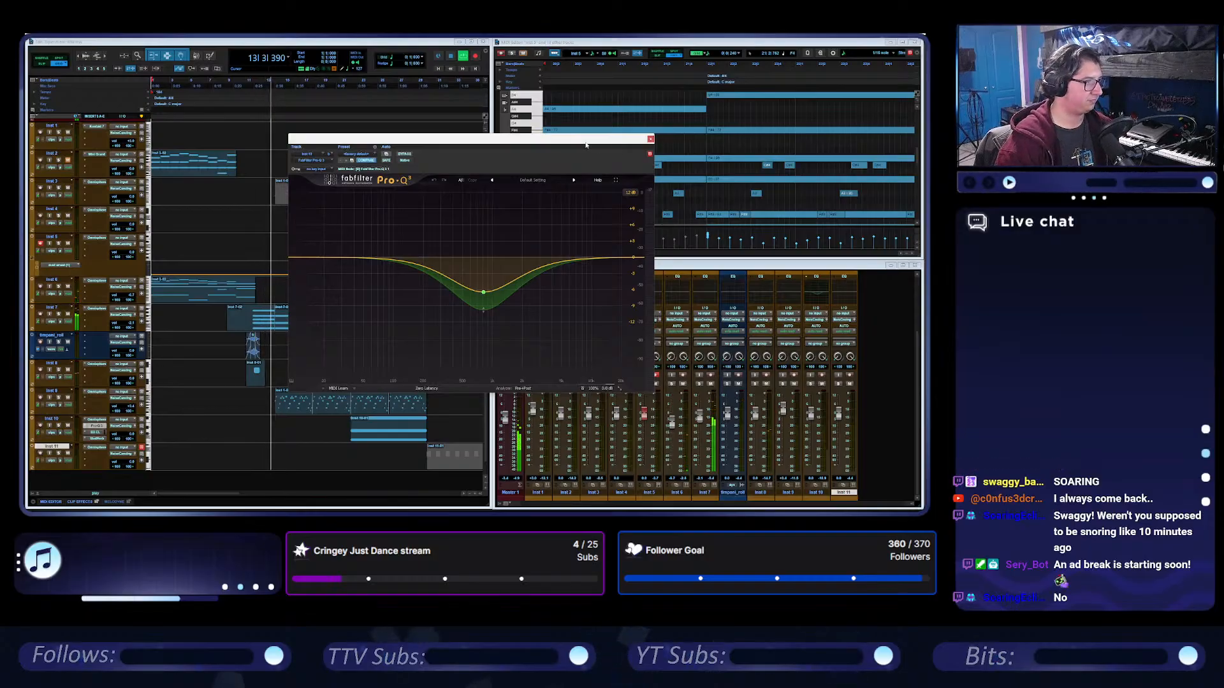
left_click_drag(585, 140, 823, 138)
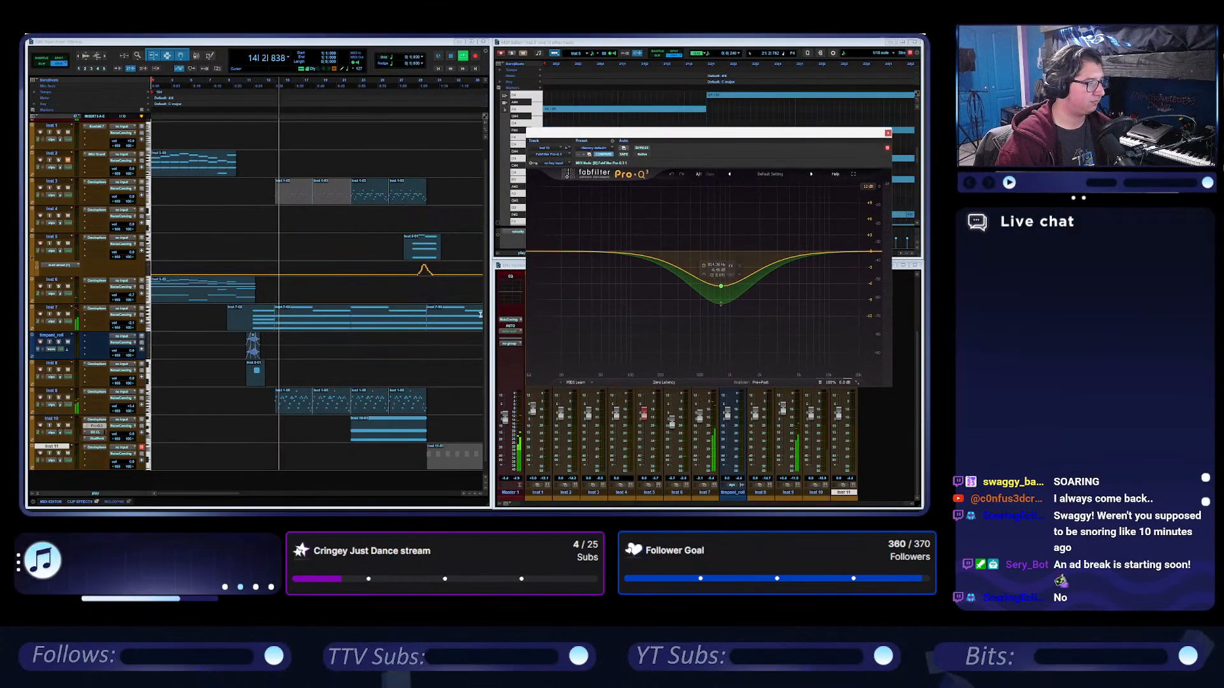
scroll(338, 378, "right", 2)
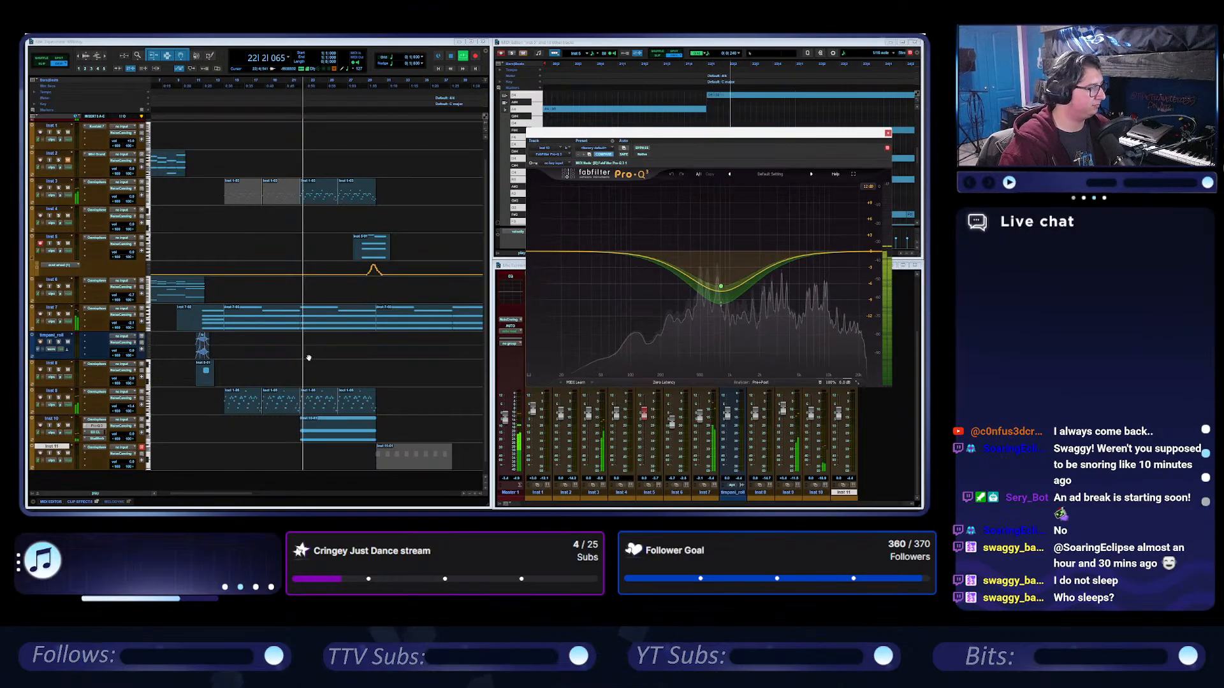
scroll(309, 358, "right", 3)
scroll(309, 358, "left", 4)
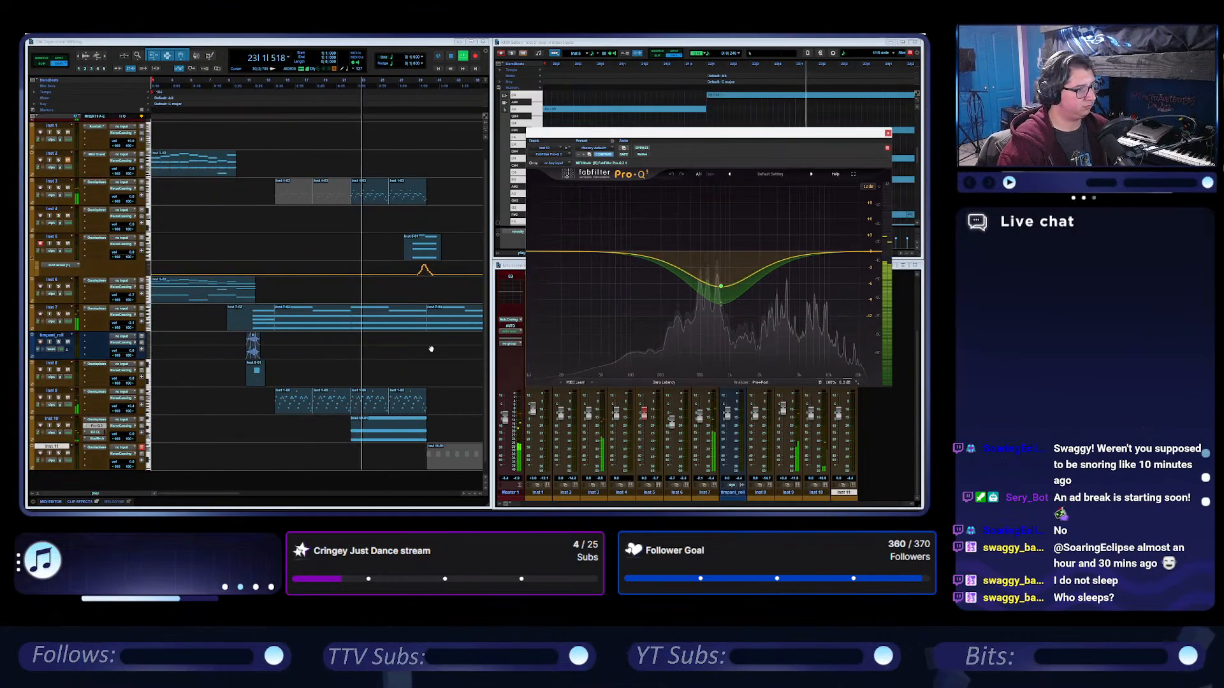
left_click(888, 134)
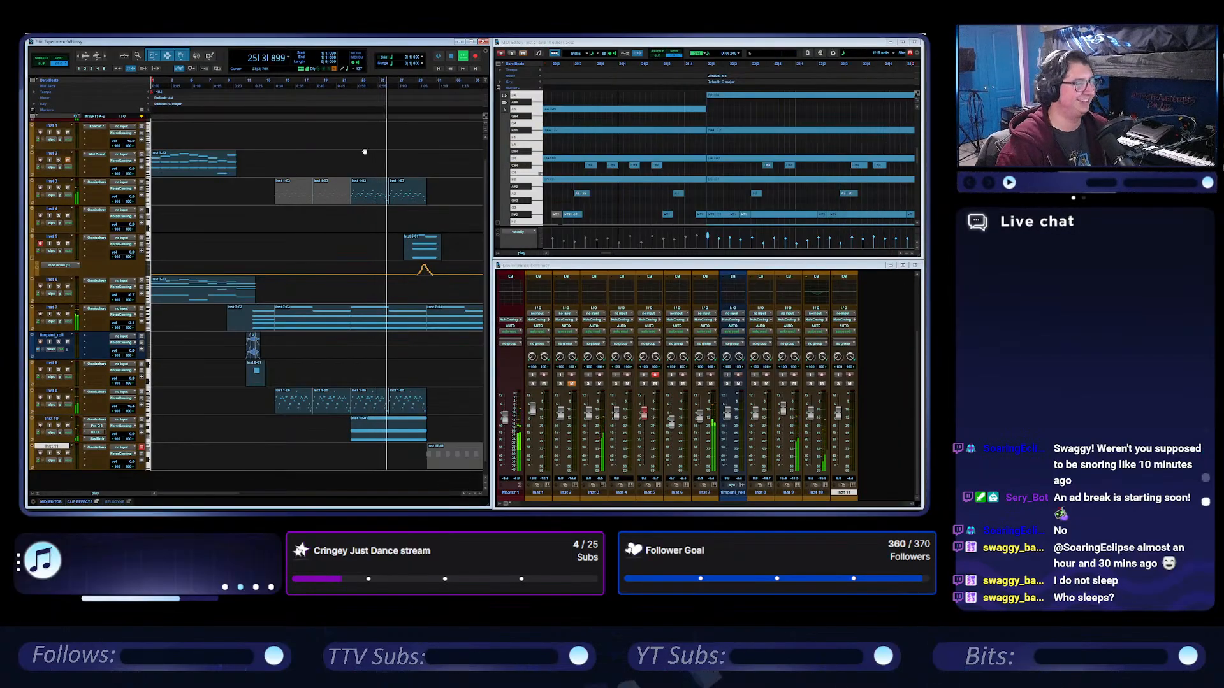
scroll(364, 149, "right", 2)
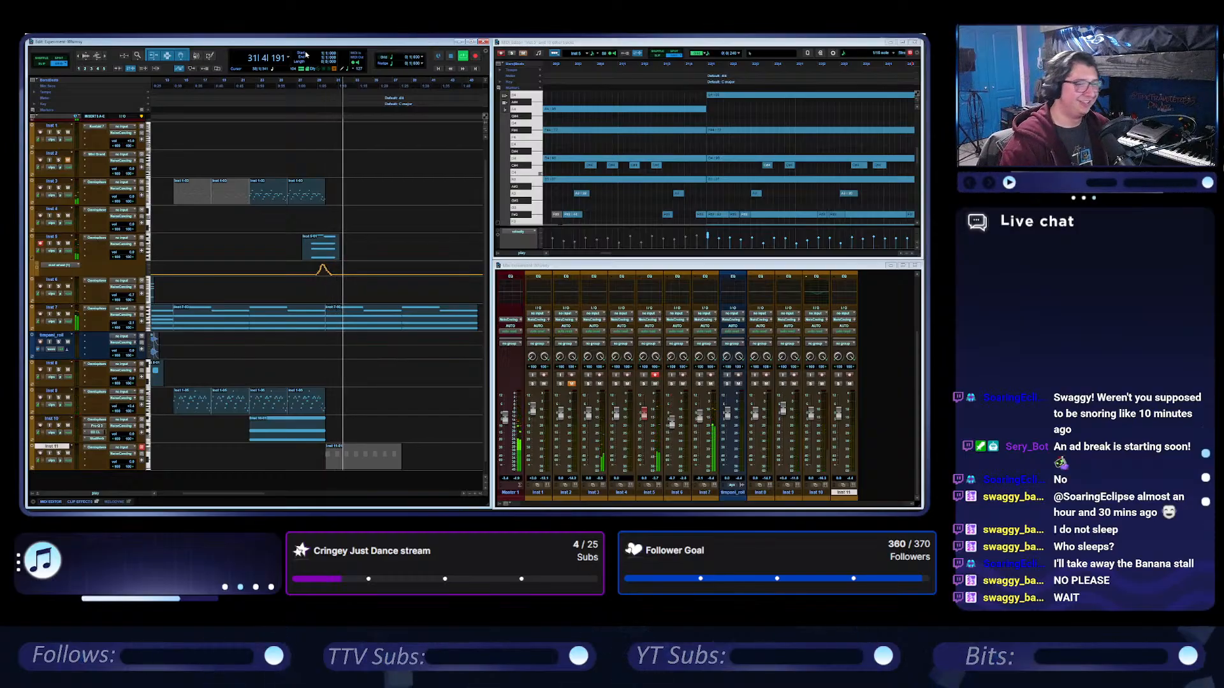
key("space")
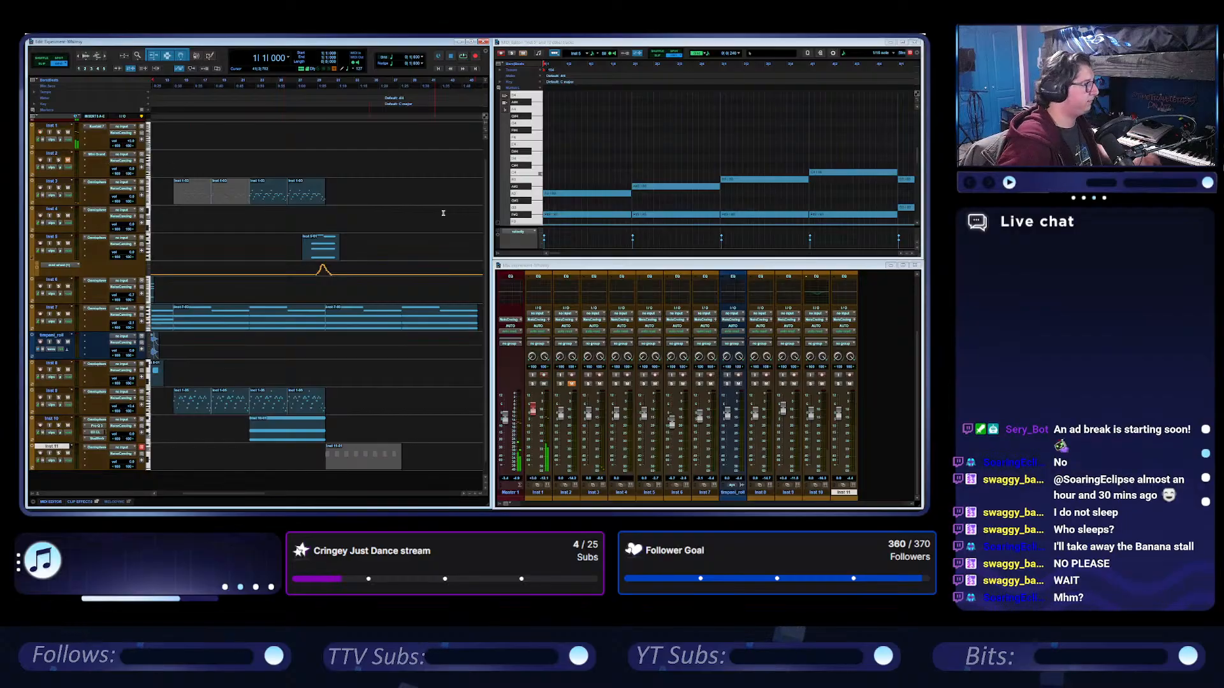
Copy the Inst 3 clip at bar 26 onto Inst 1 at bar 30, and duplicate it once more directly after during playback.
scroll(434, 222, "left", 3)
left_click(408, 199)
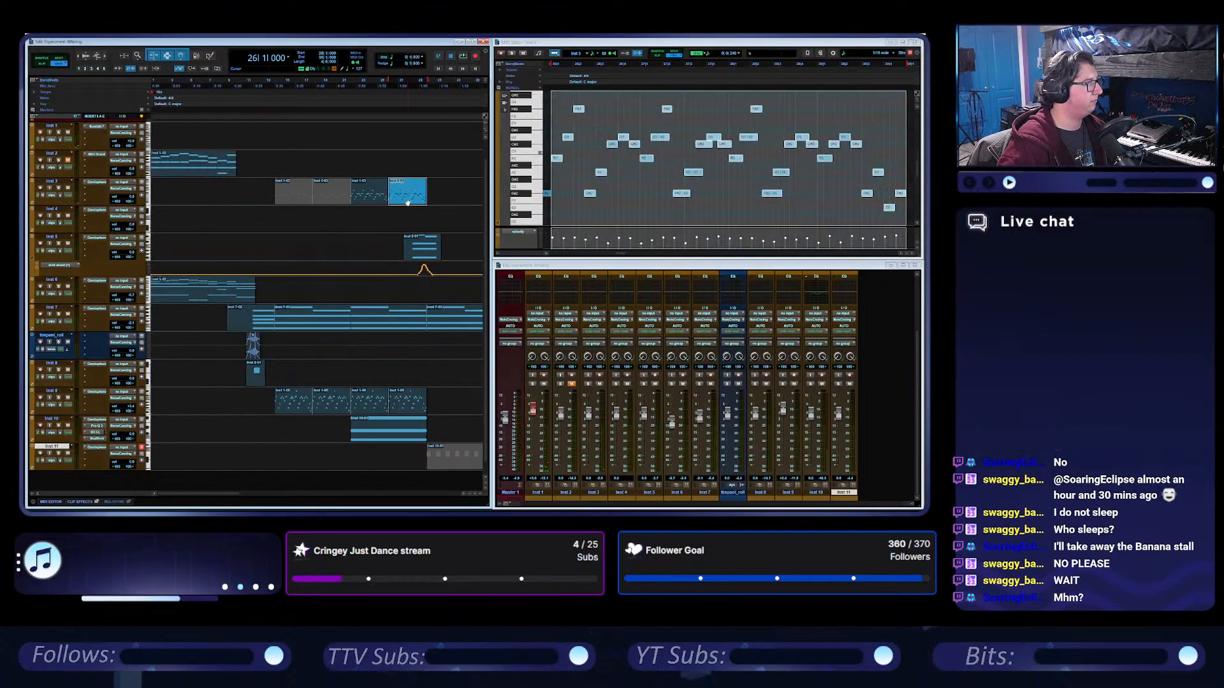
key("ctrl+d")
left_click_drag(442, 199, 441, 139)
key("space")
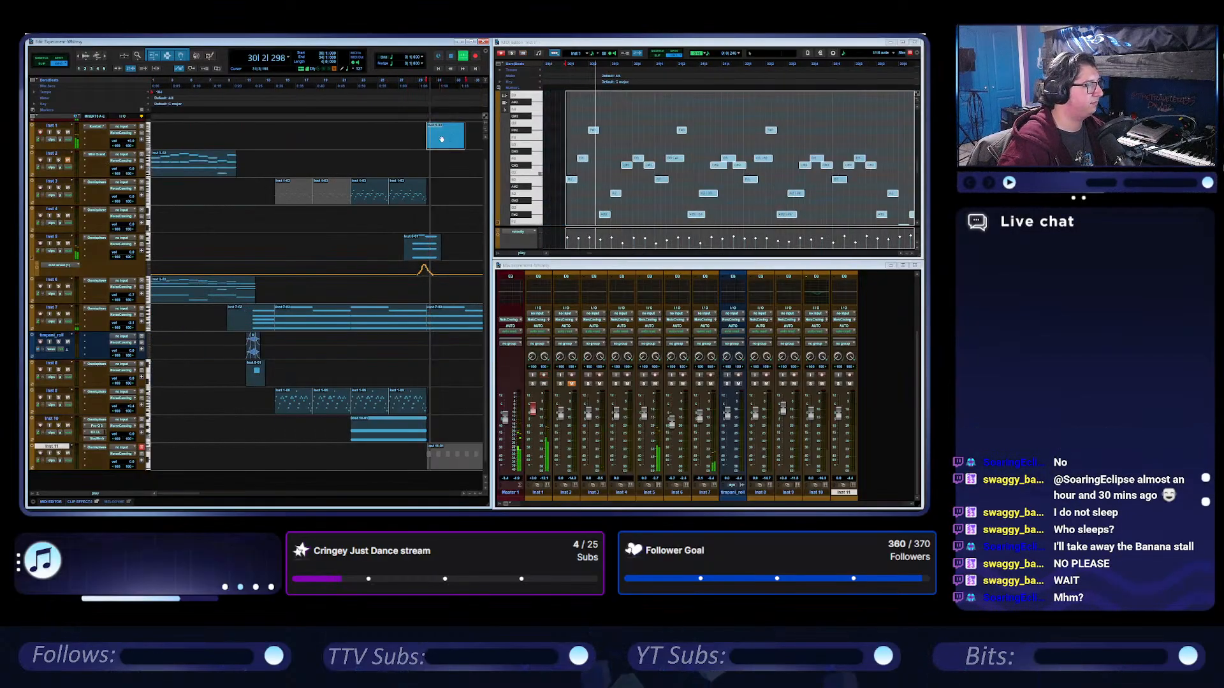
scroll(438, 140, "right", 4)
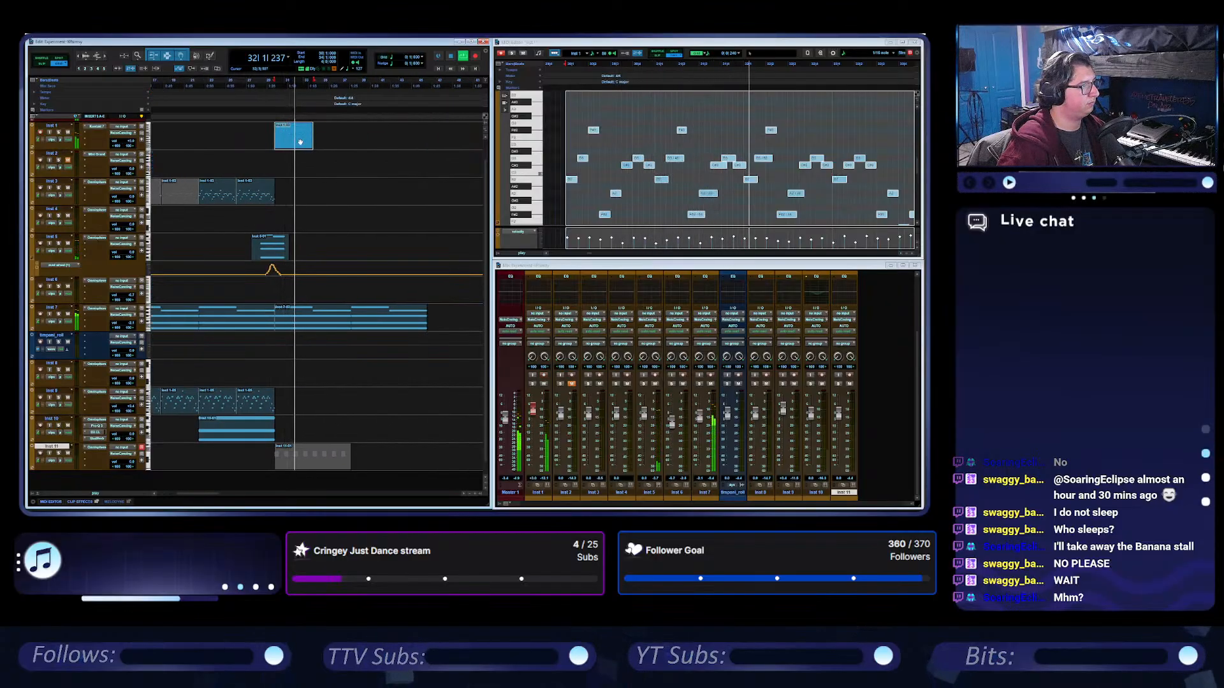
key("ctrl+d")
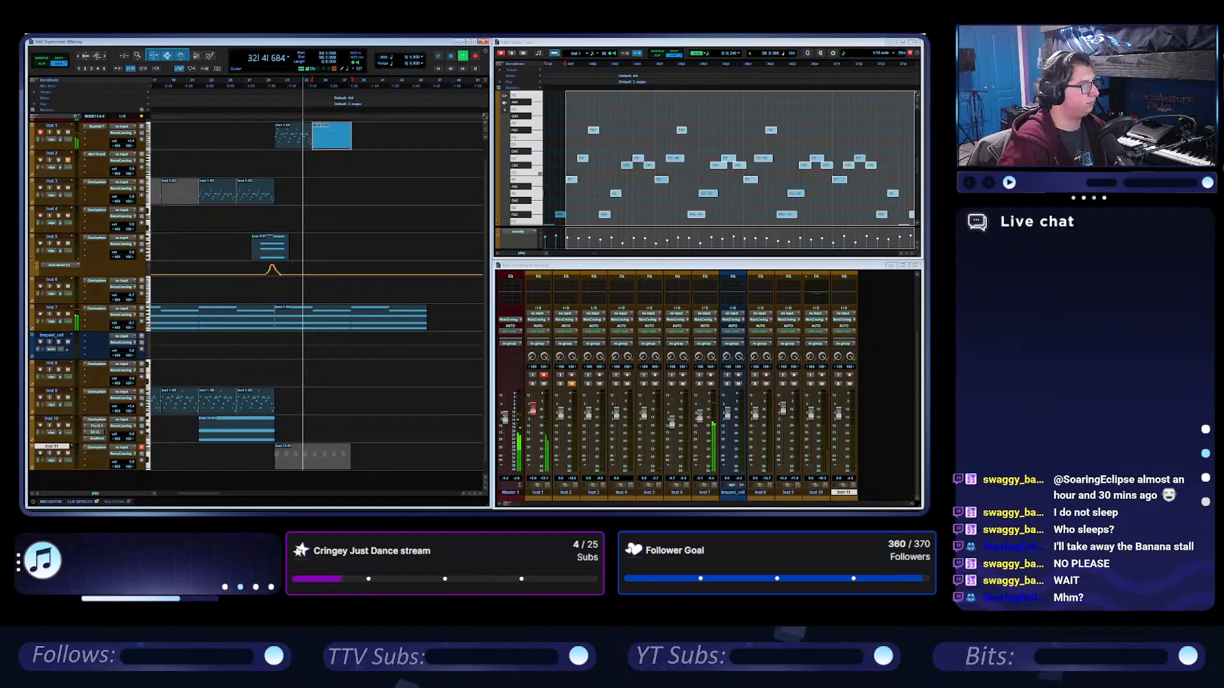
Enlarge the Inst 1 MIDI editor, draw a low note about one beat long at the start of bar 34, and audition it.
double_click(713, 42)
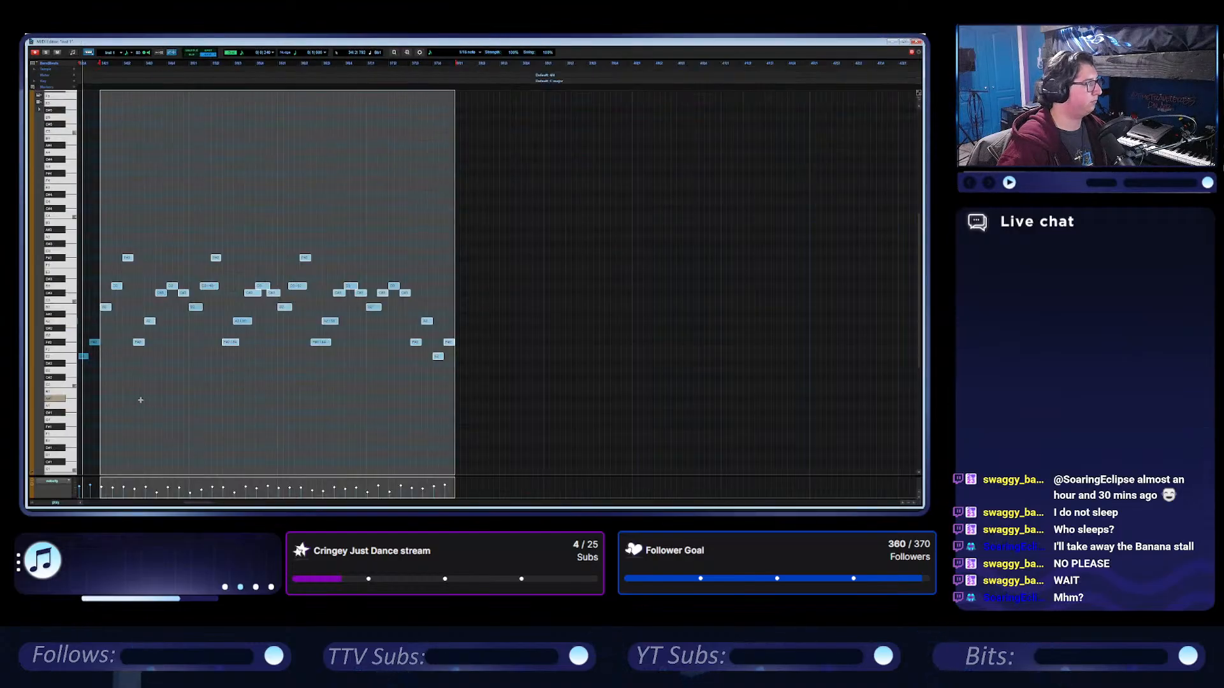
scroll(136, 390, "down", 5)
left_click(103, 327)
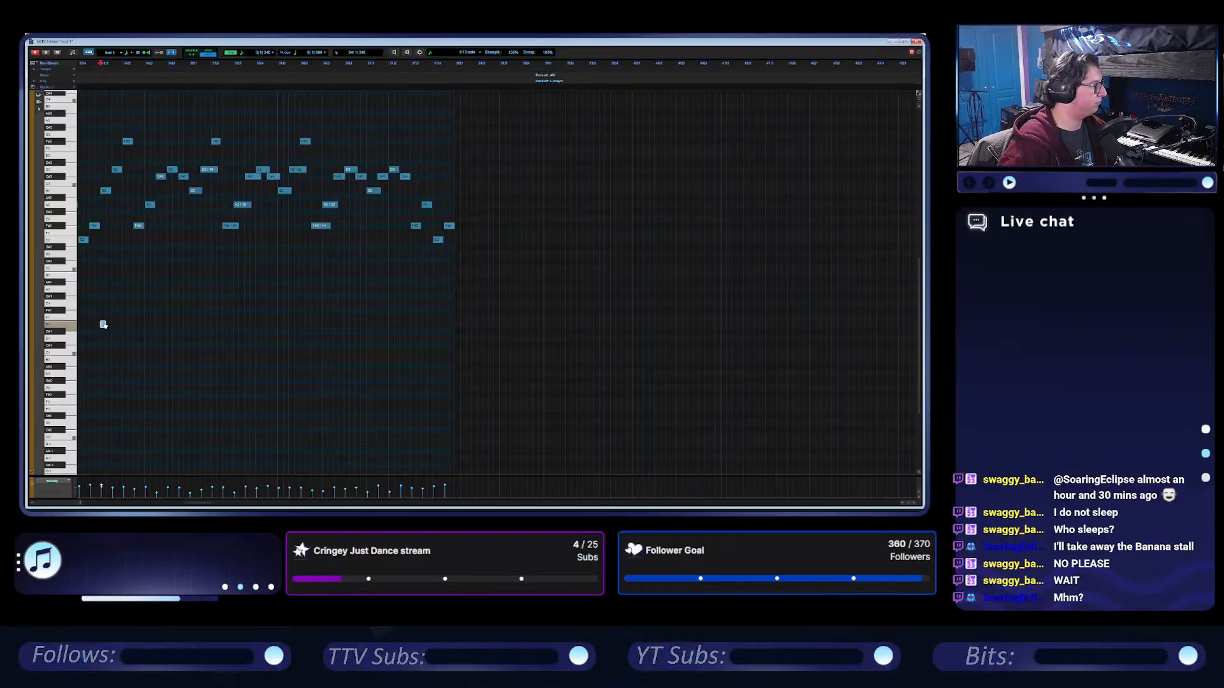
left_click_drag(101, 275, 119, 276)
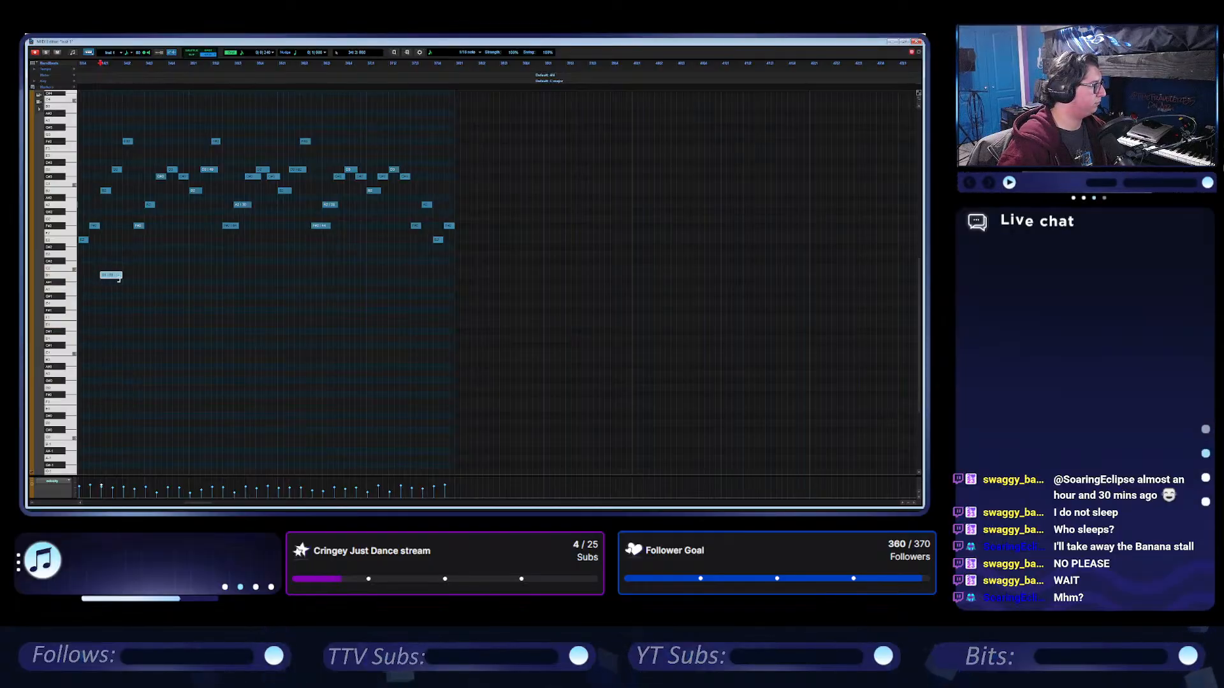
key("space")
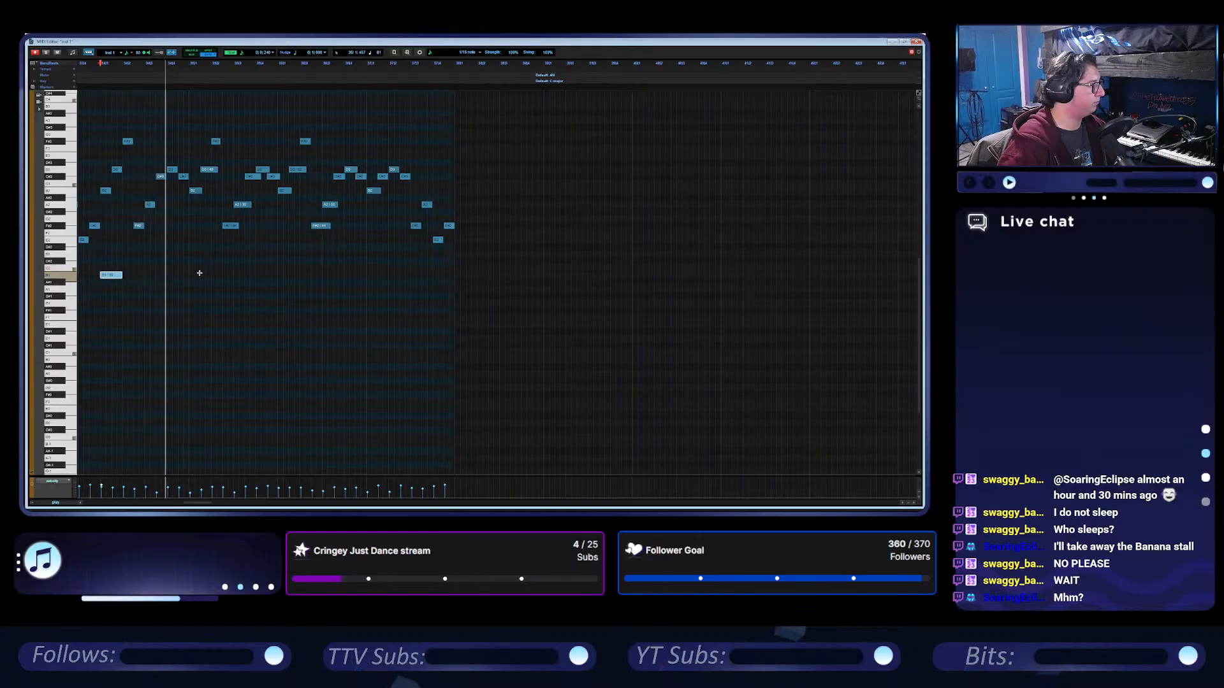
key("space")
Duplicate the low Inst 1 note onto the starts of bars 35, 36 and 37.
key("ctrl+d")
key("ctrl+d")
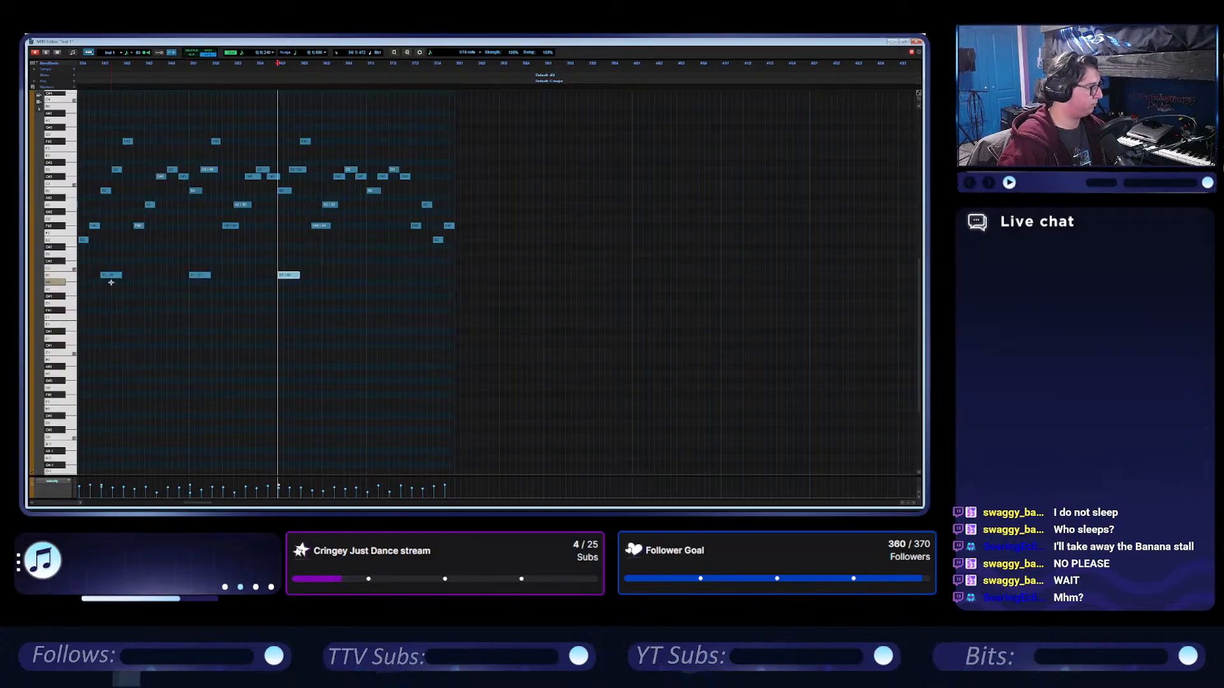
key("ctrl+d")
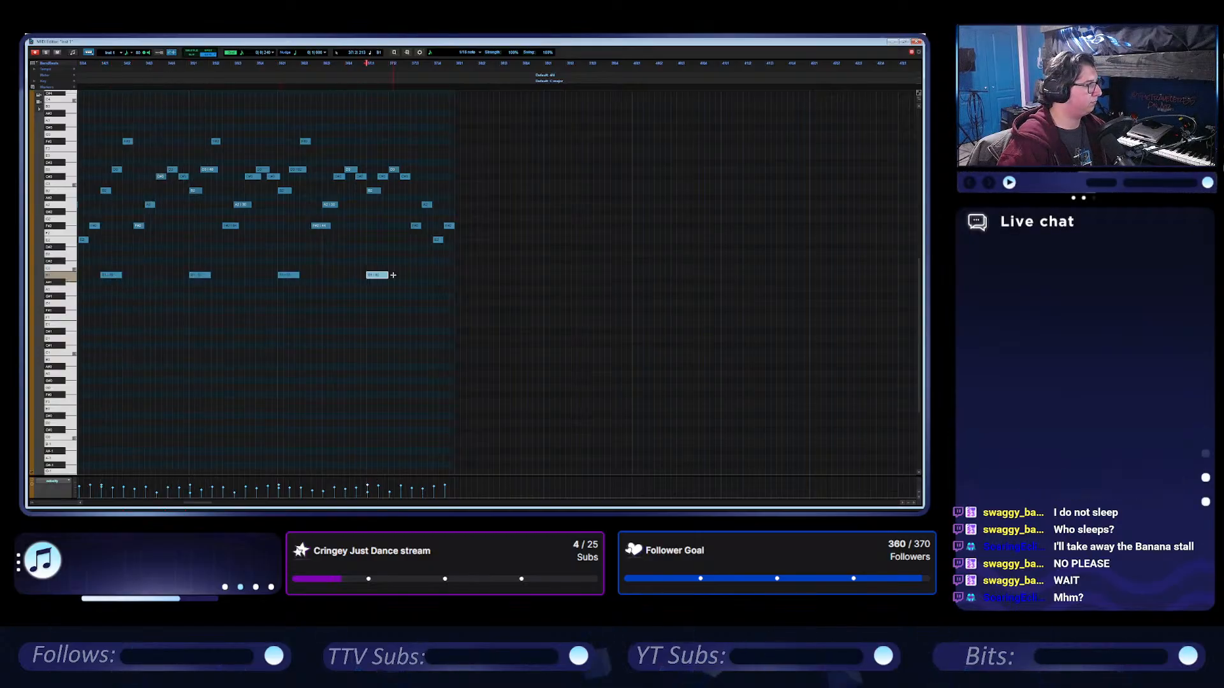
Add four short low notes under the final melody notes of bar 37 on Inst 1, raising the third one slightly.
left_click(413, 310)
left_click(424, 289)
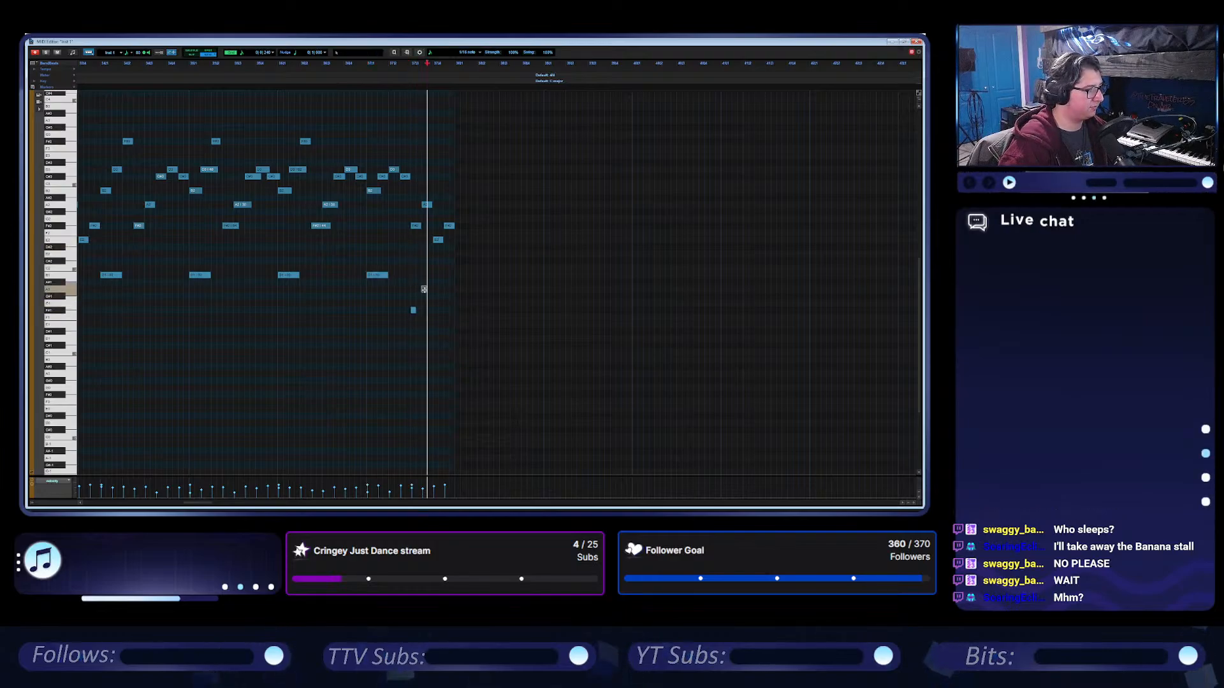
left_click(436, 332)
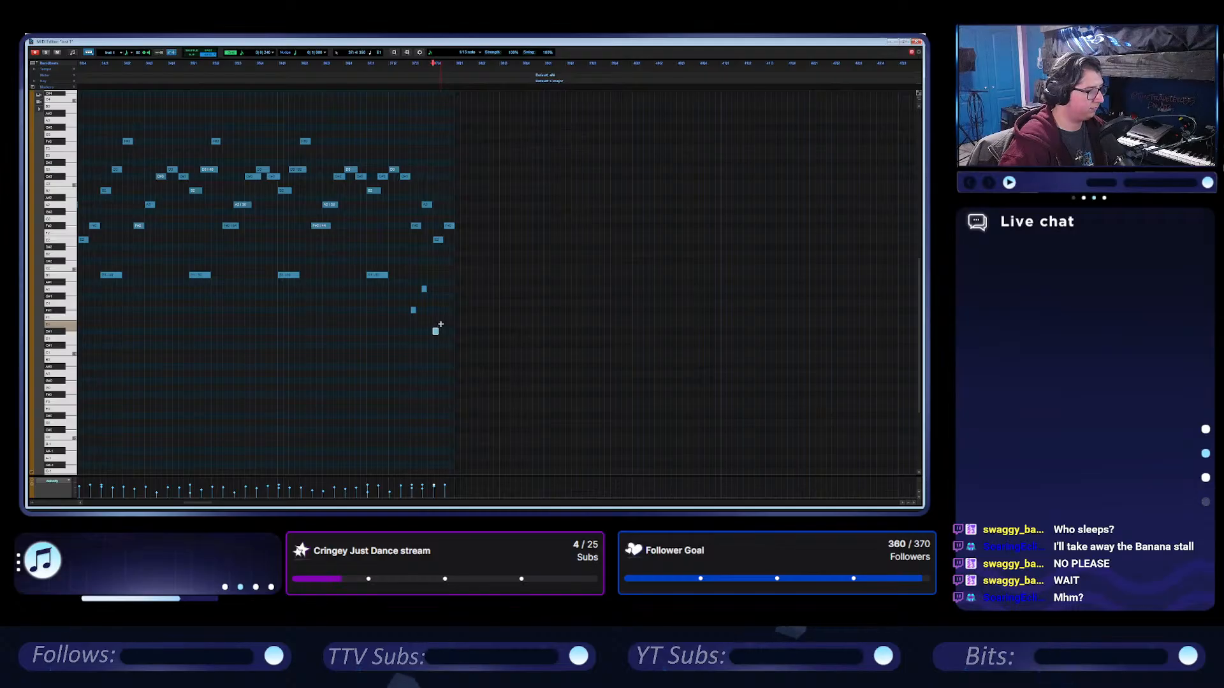
key("Up")
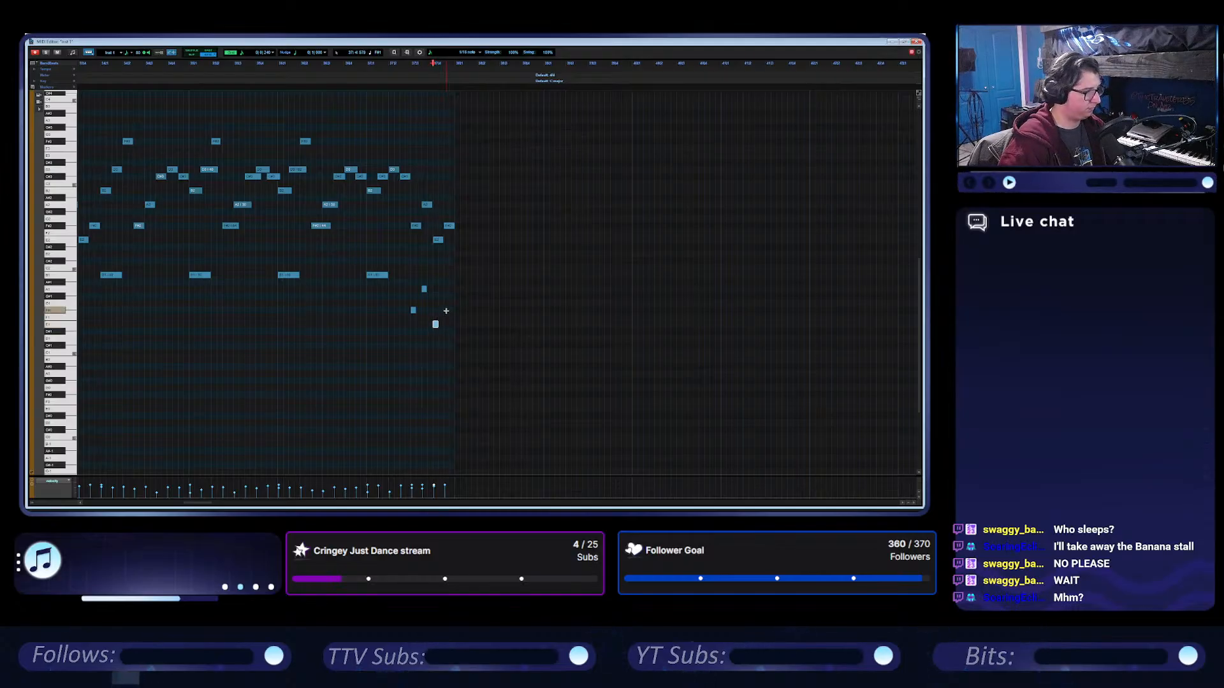
left_click(446, 310)
Play the Inst 1 part from bar 37 and again from bar 30 to check the added low notes.
left_click(366, 242)
key("space")
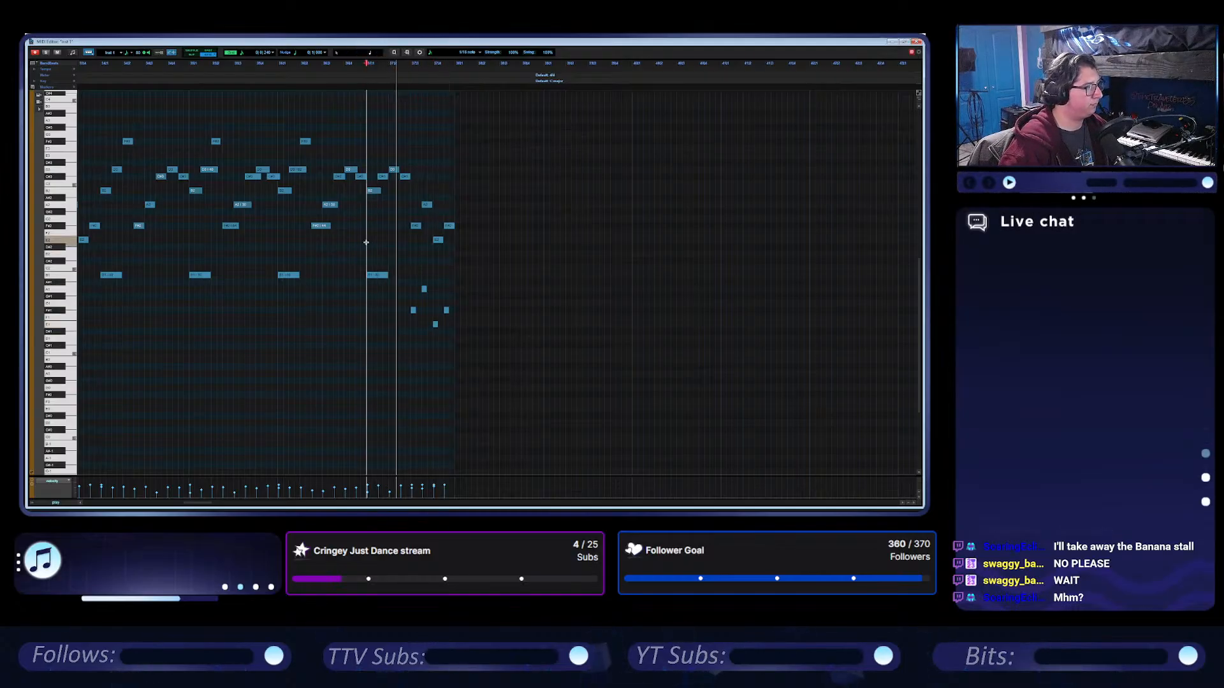
key("space")
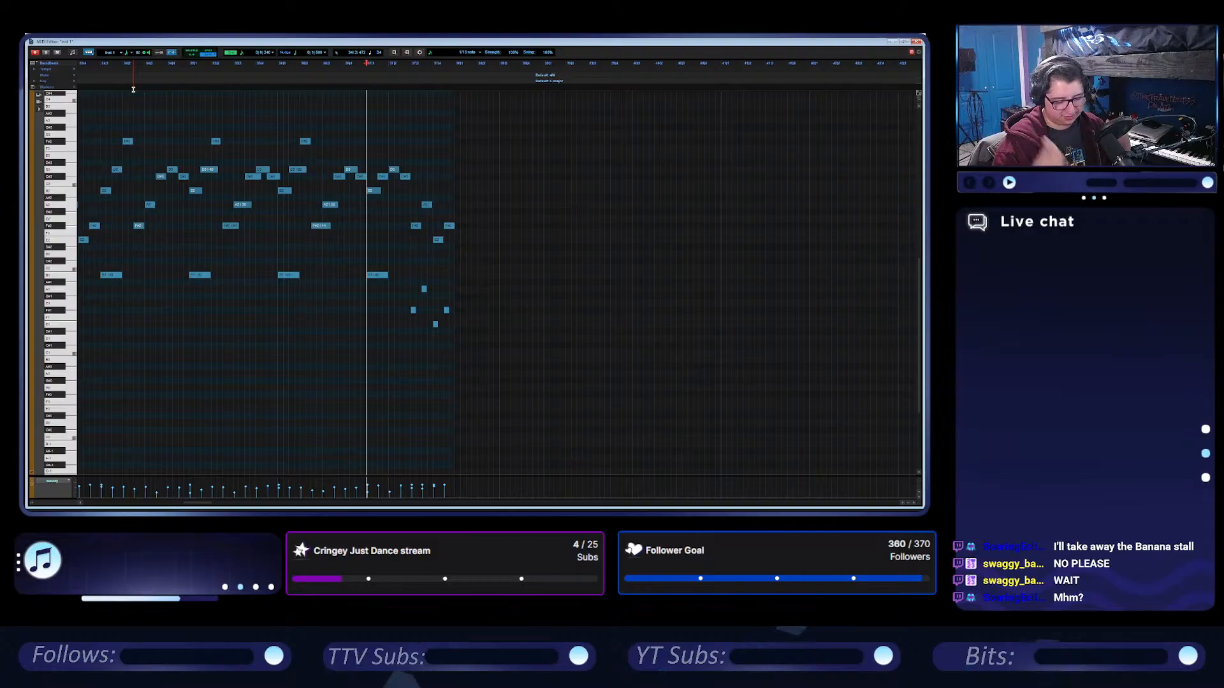
scroll(501, 192, "left", 4)
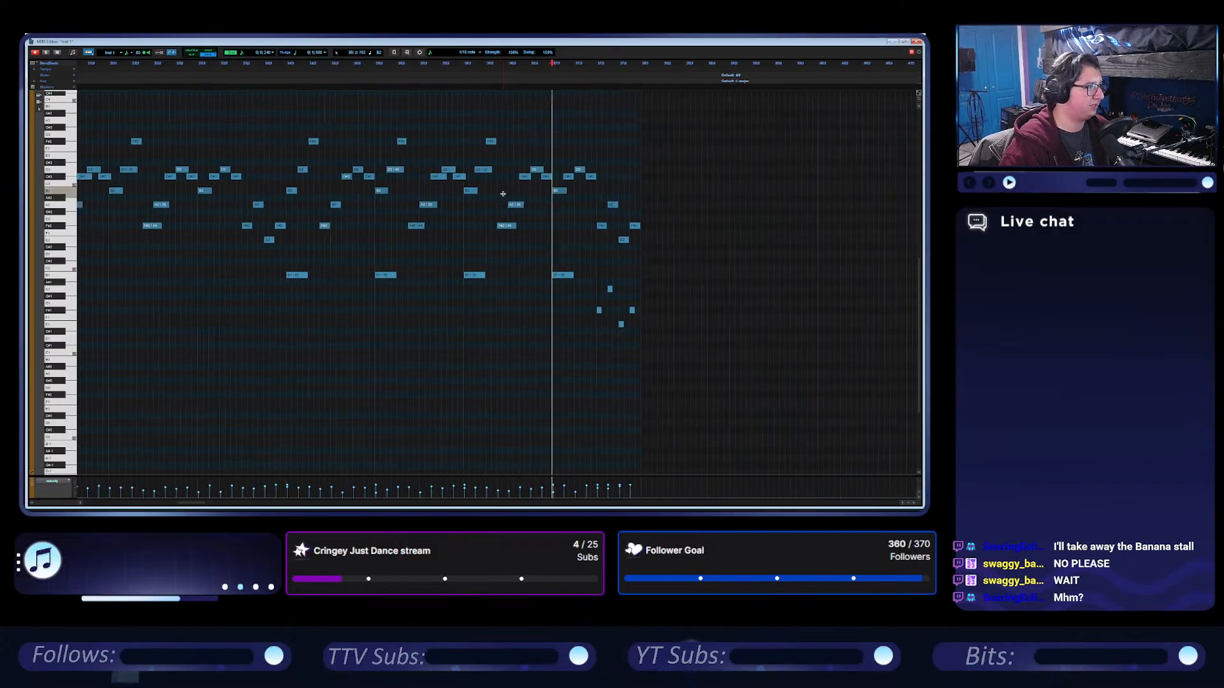
scroll(503, 193, "left", 5)
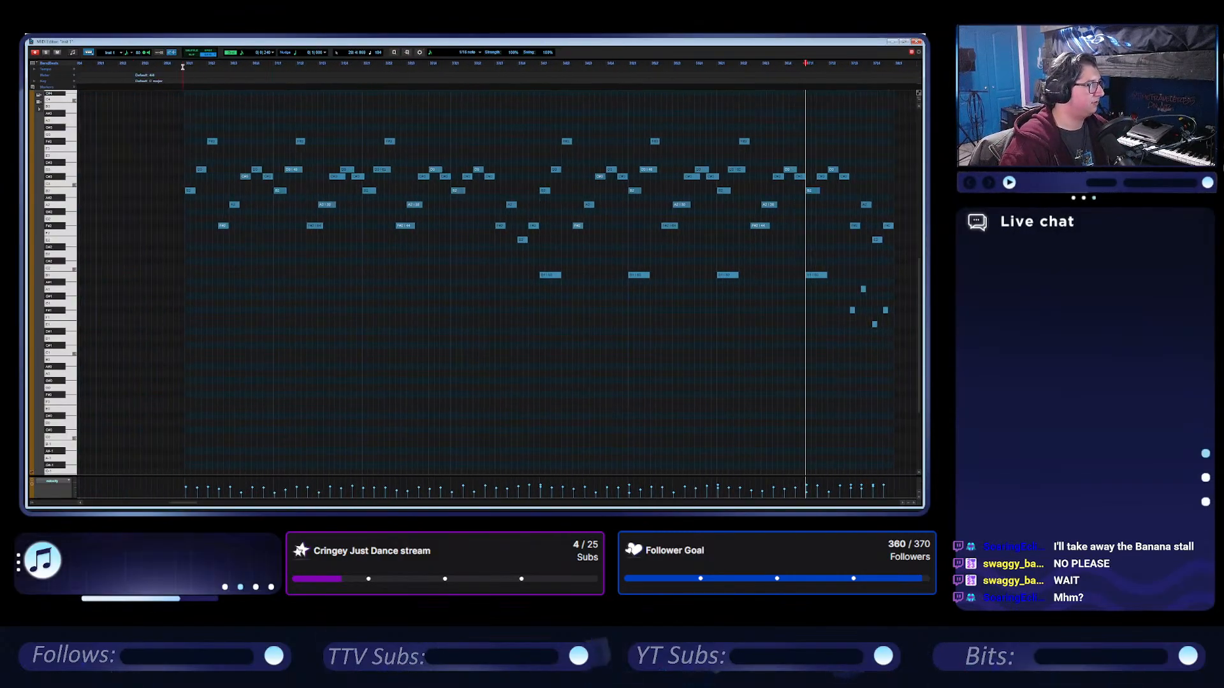
left_click(182, 66)
key("space")
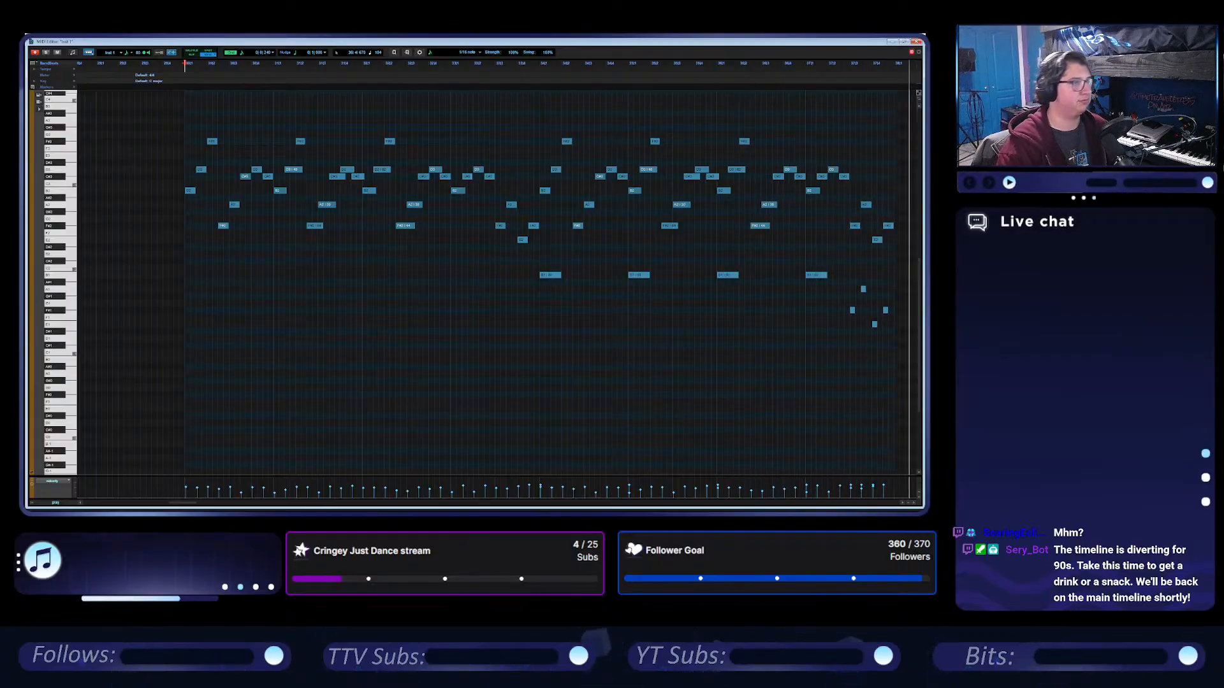
Return the Inst 1 MIDI editor to its smaller window size and go back to the Edit window.
left_click(903, 41)
left_click(904, 42)
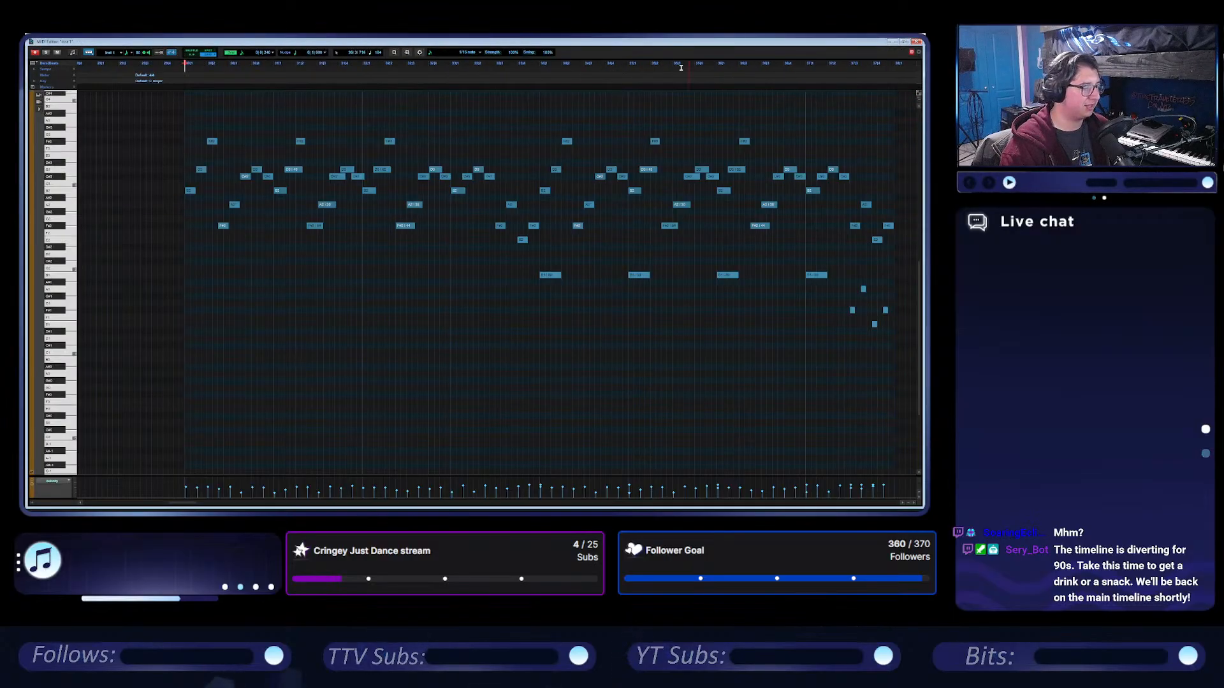
left_click(904, 41)
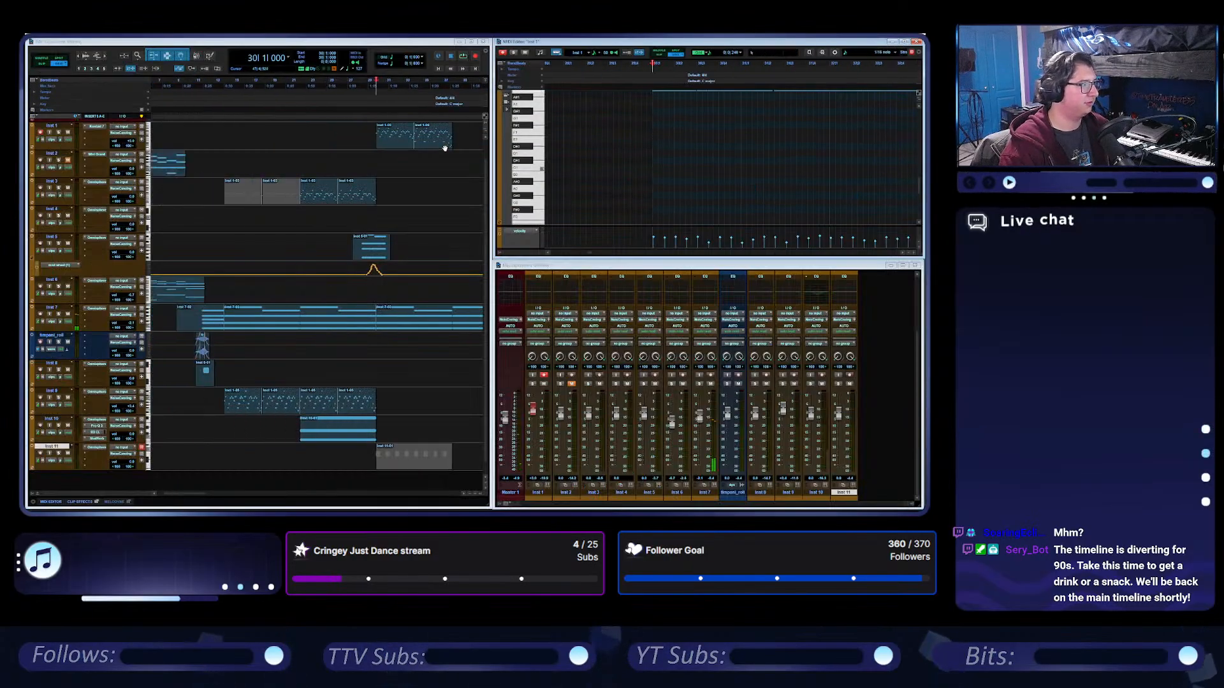
left_click(371, 44)
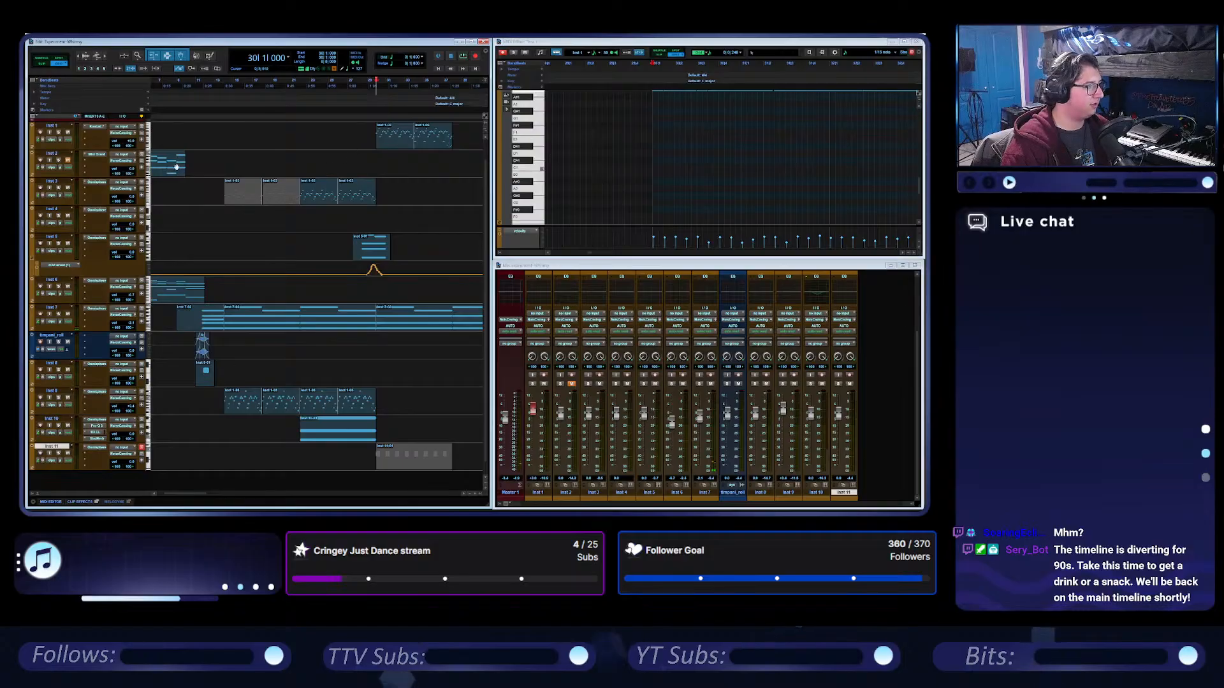
Look over the arrangement and play the session from 11|4 at the Inst 8 clip.
scroll(269, 167, "left", 2)
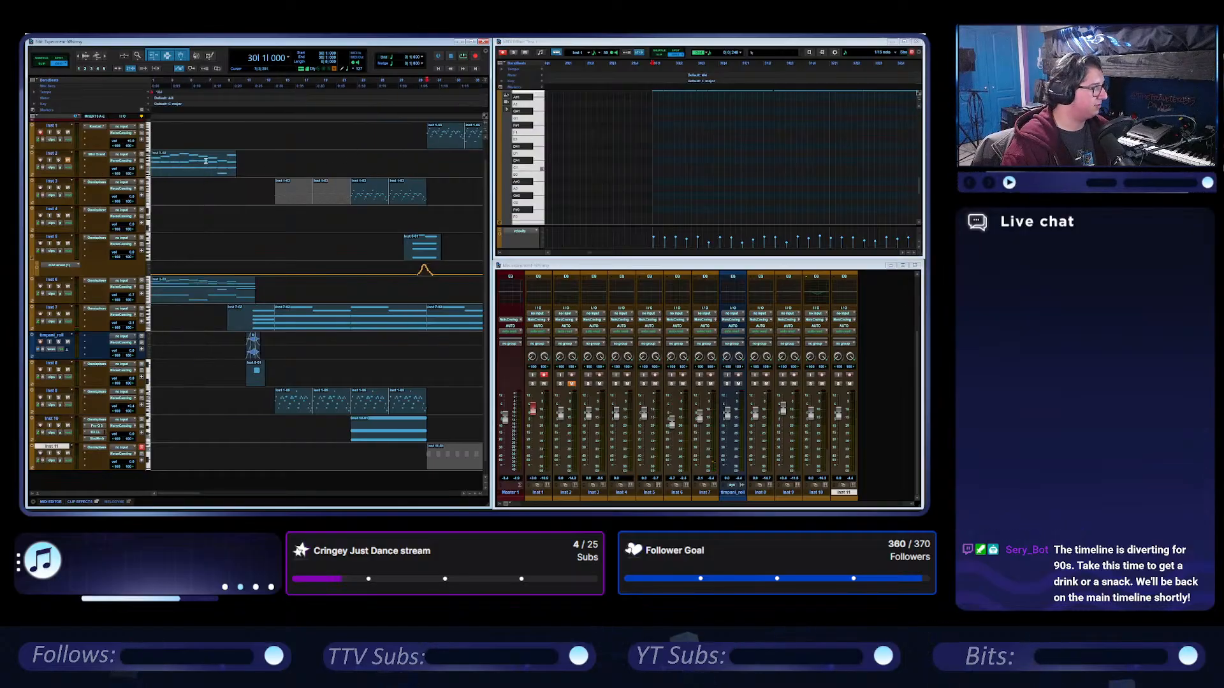
scroll(369, 181, "right", 6)
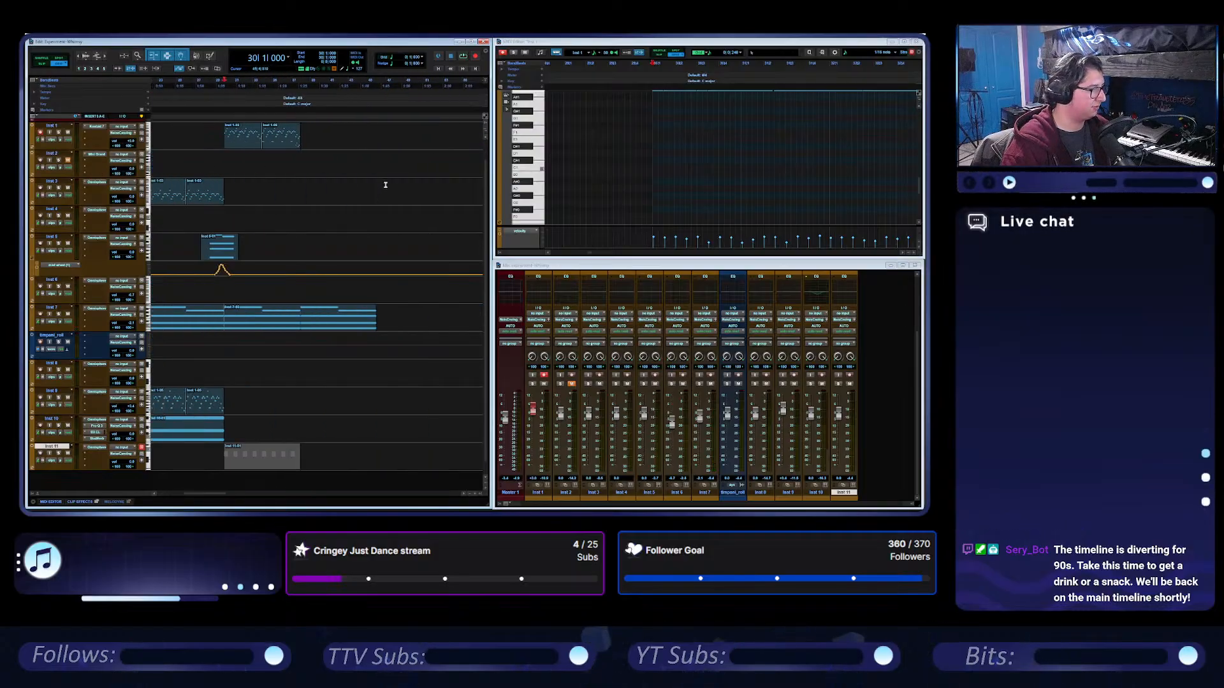
scroll(332, 361, "left", 6)
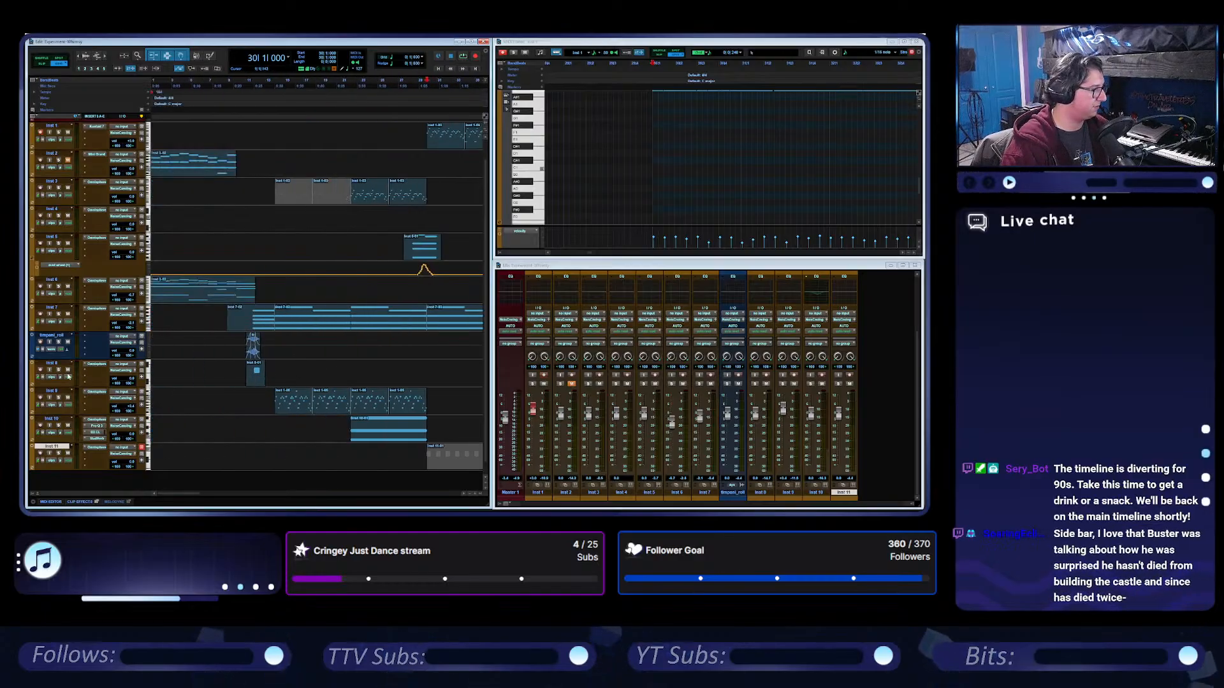
left_click(254, 373)
key("space")
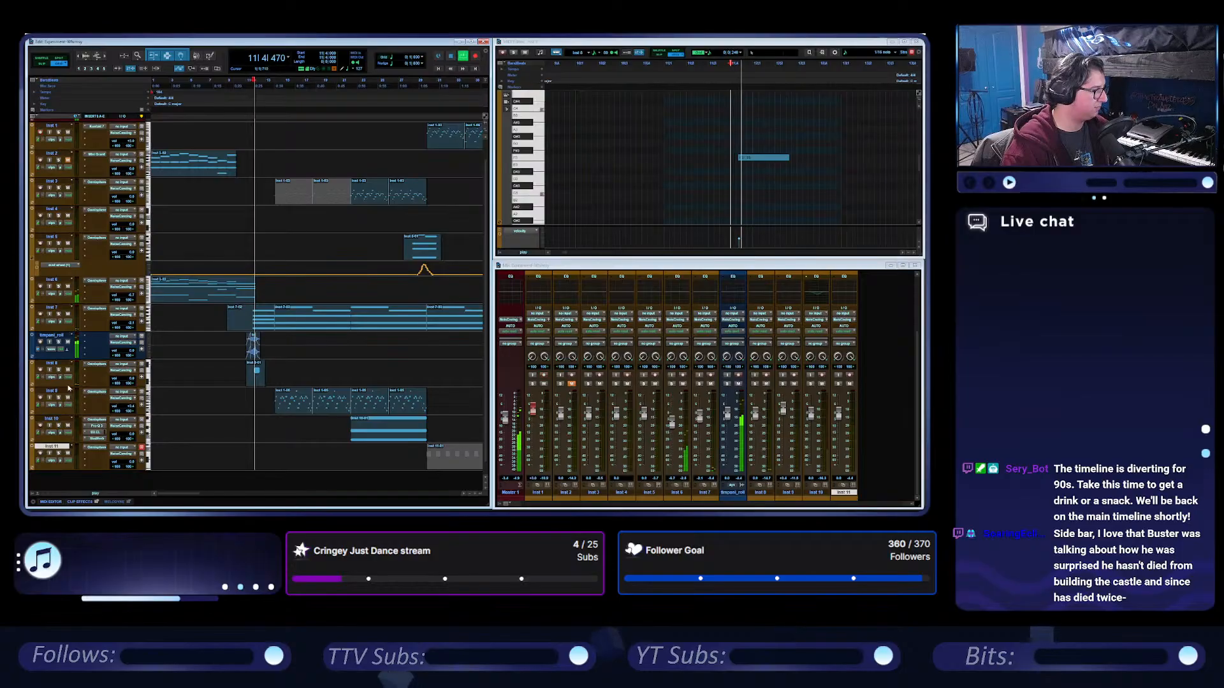
left_click(59, 370)
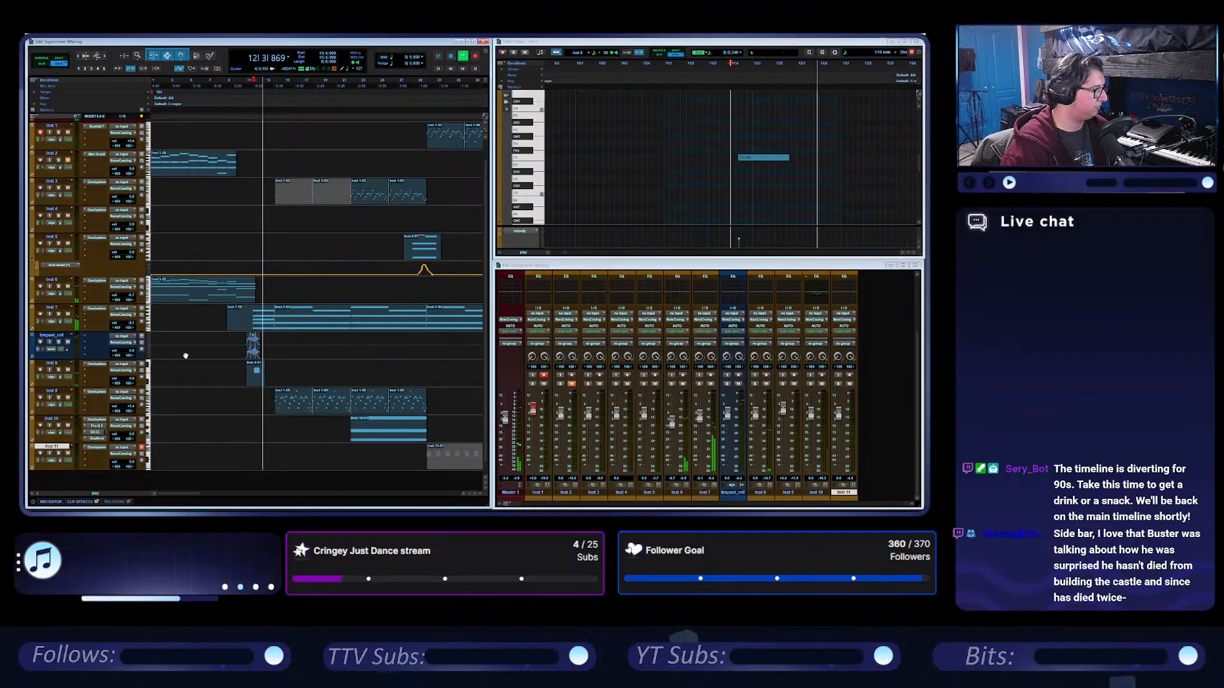
key("space")
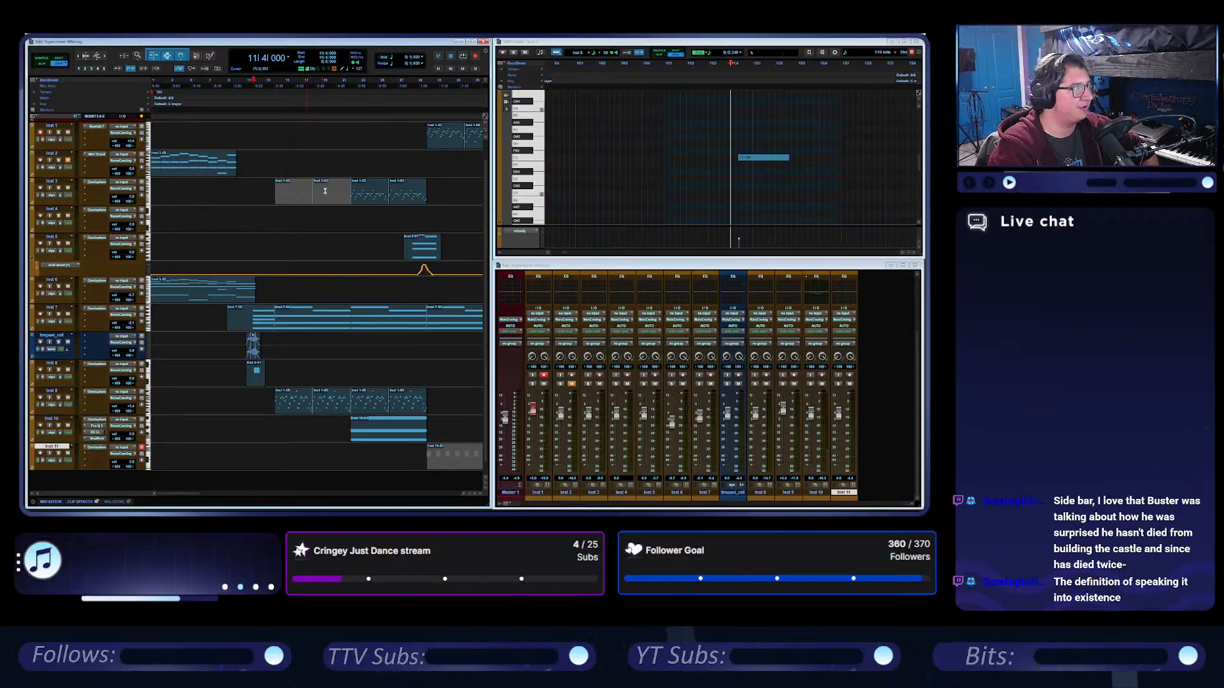
Play the session from 13|4 to review the section leading up to bar 22.
left_click(350, 83)
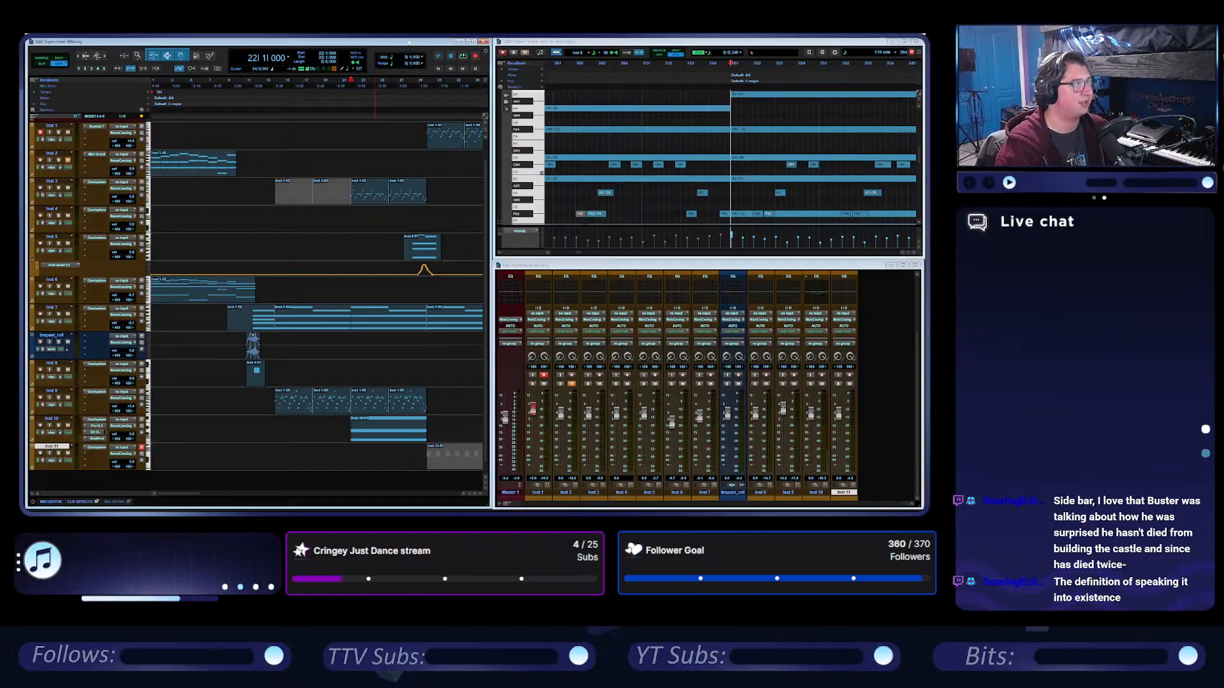
left_click(273, 84)
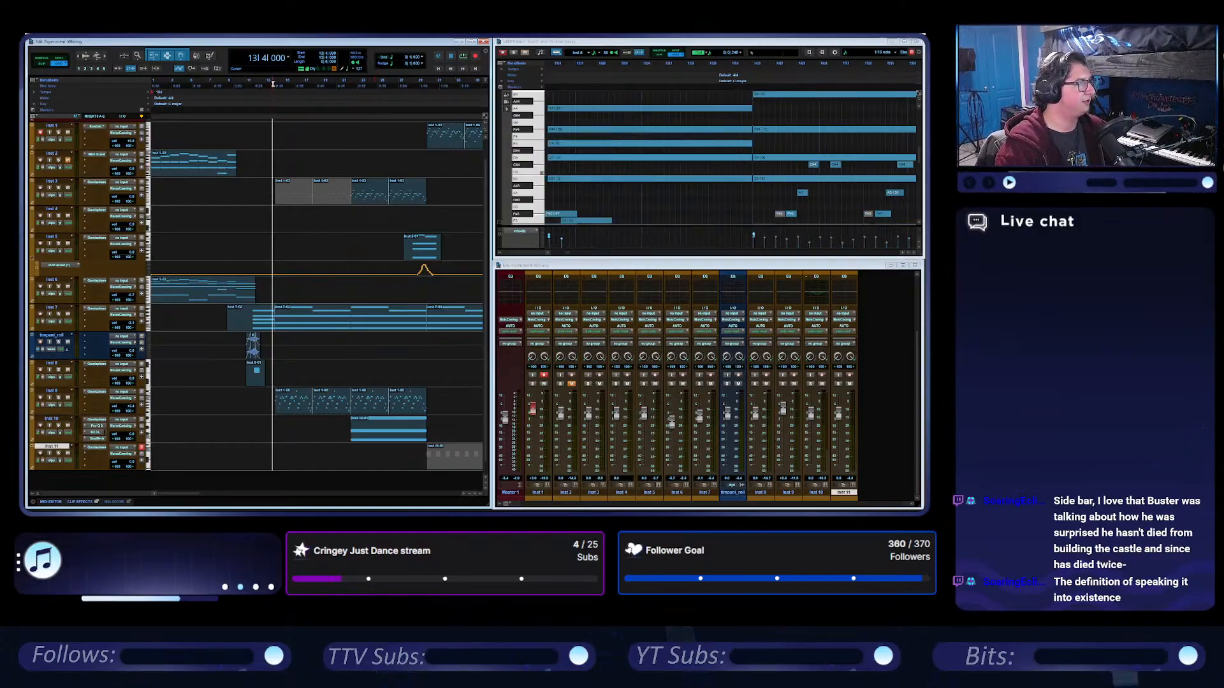
key("space")
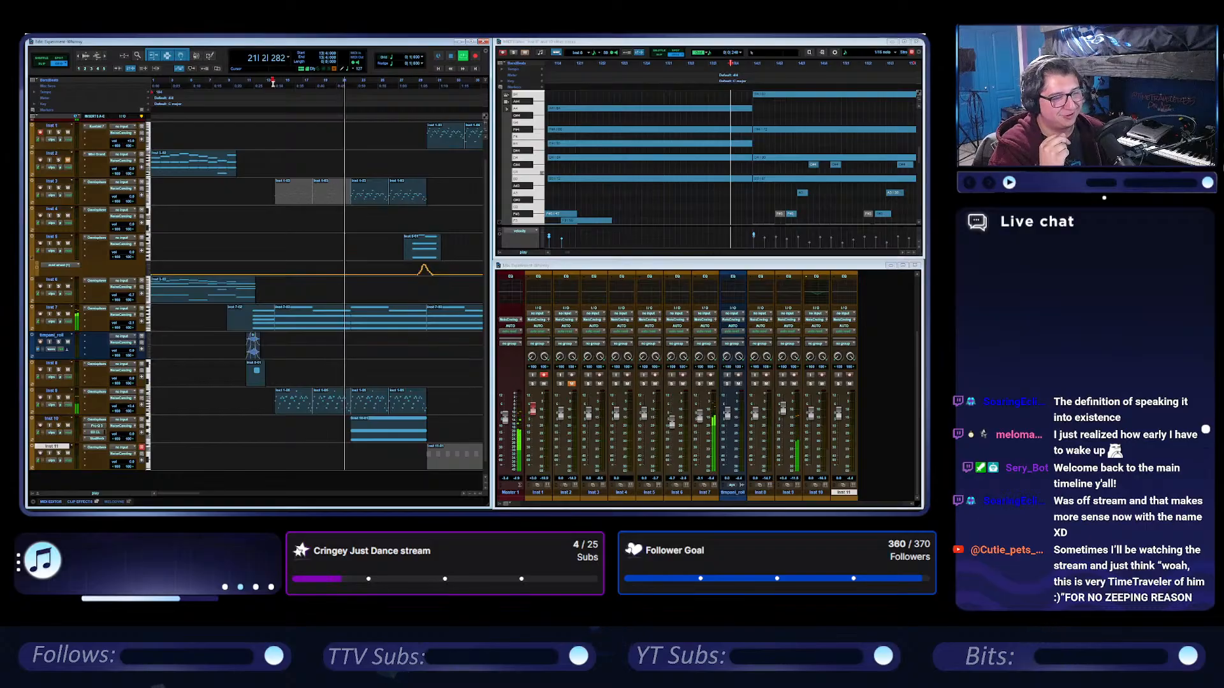
key("space")
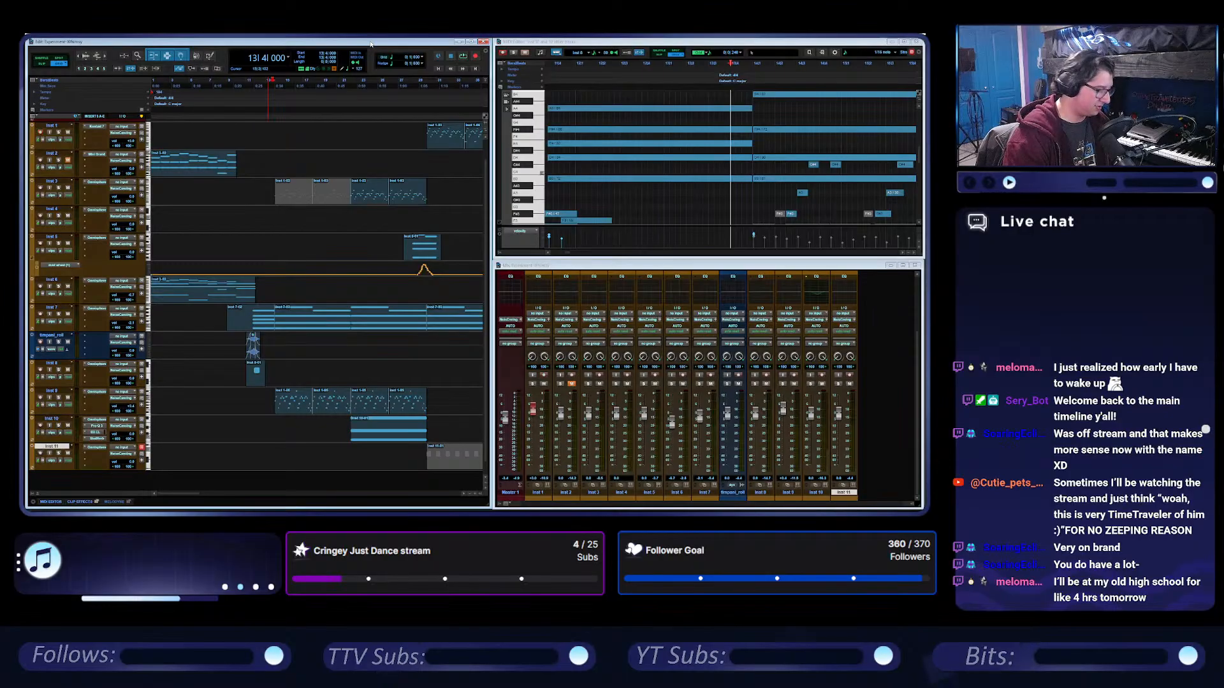
Zoom in on the arrangement and play the session from bar 14.
left_click(278, 85)
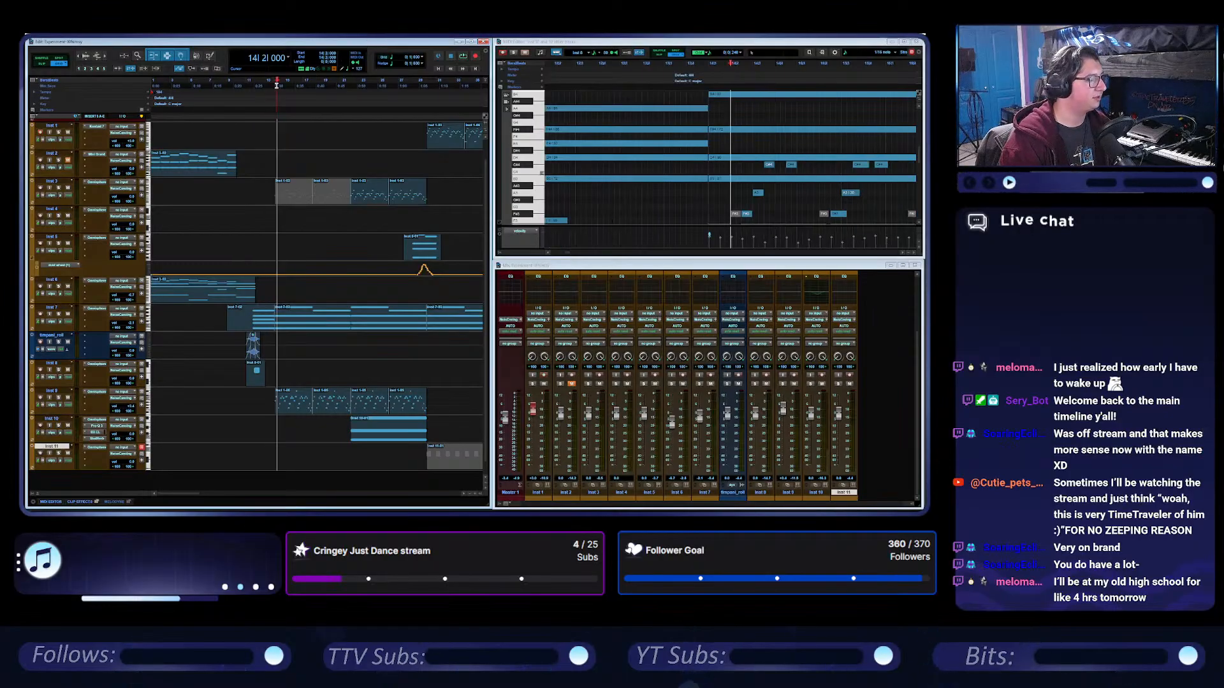
left_click(275, 85)
key("t")
key("space")
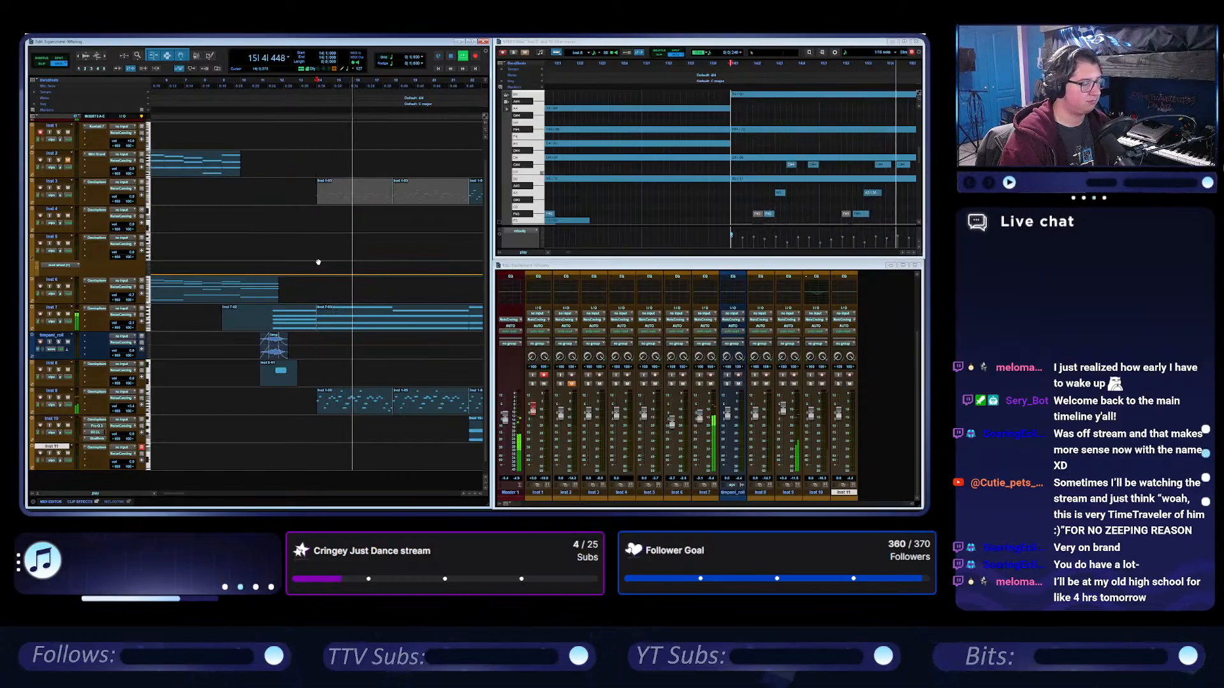
scroll(318, 263, "right", 3)
key("space")
Play from bar 22, briefly solo Inst 3, and follow the playback through the Inst 1 and Inst 11 clips at bar 30.
left_click(268, 84)
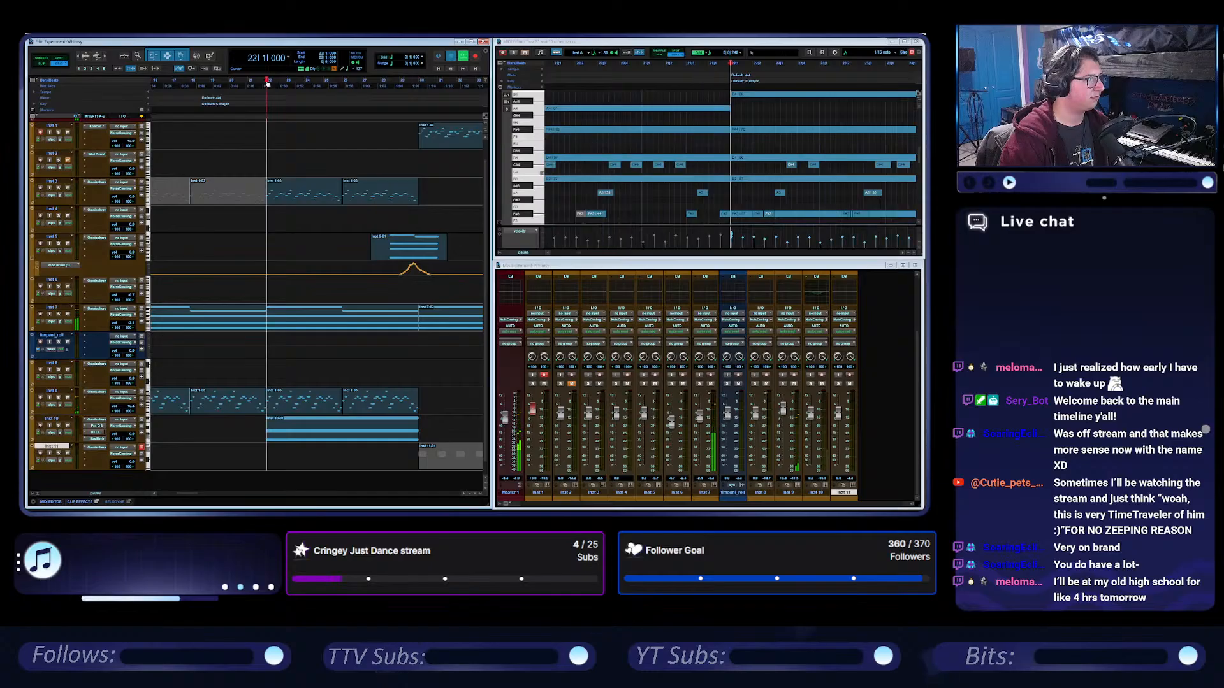
key("space")
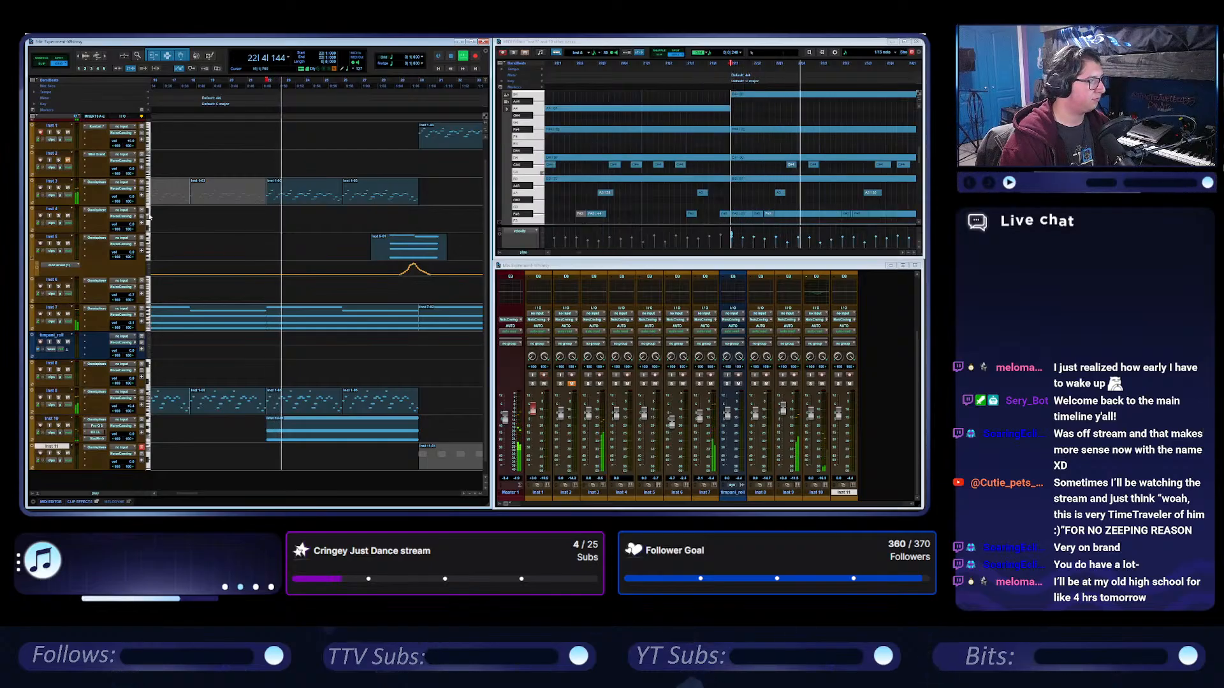
left_click(59, 188)
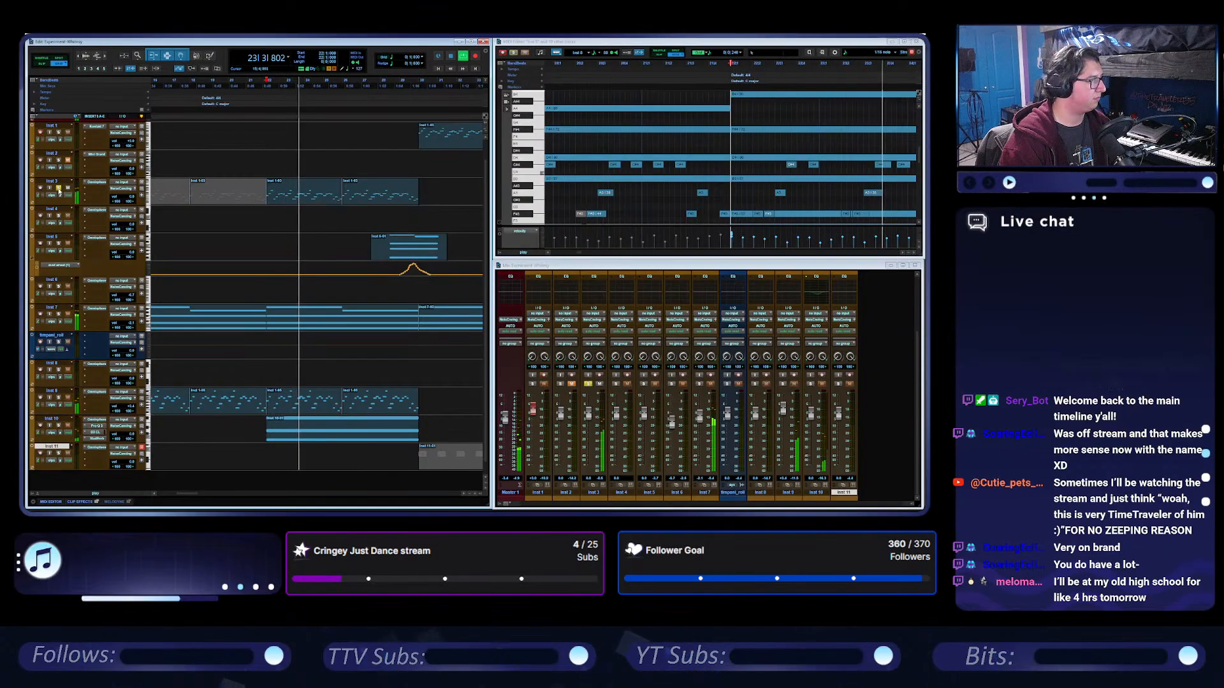
scroll(304, 232, "right", 1)
scroll(304, 232, "right", 2)
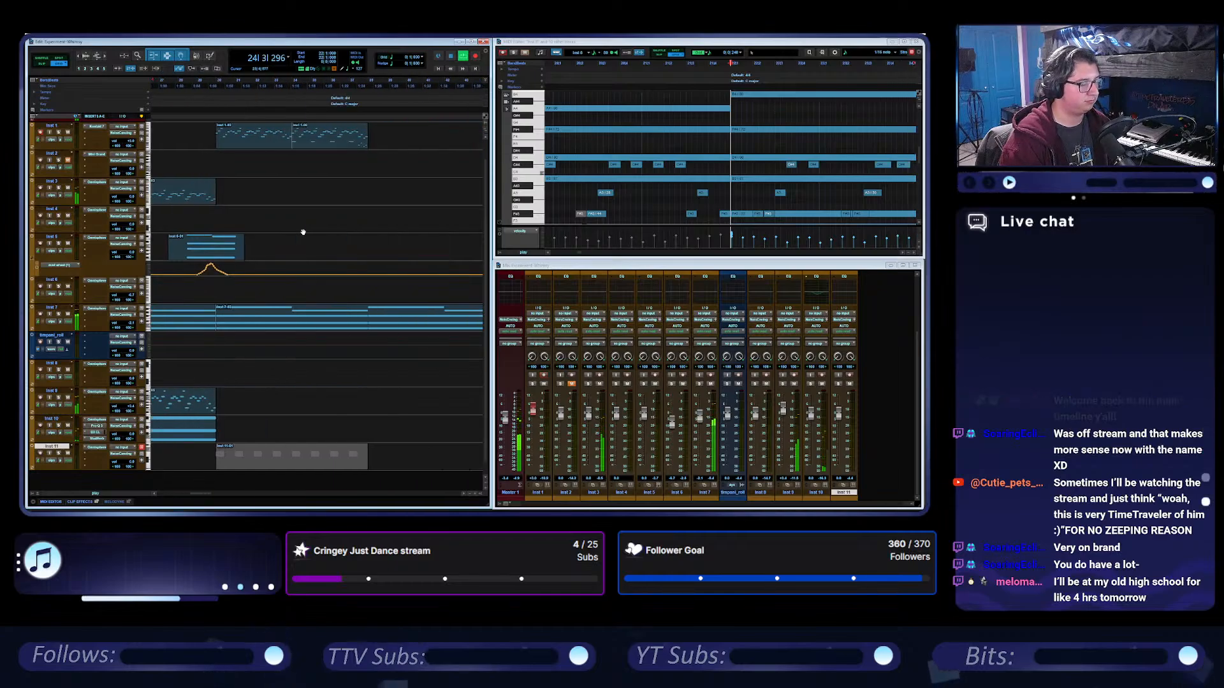
scroll(303, 232, "left", 3)
scroll(303, 232, "right", 1)
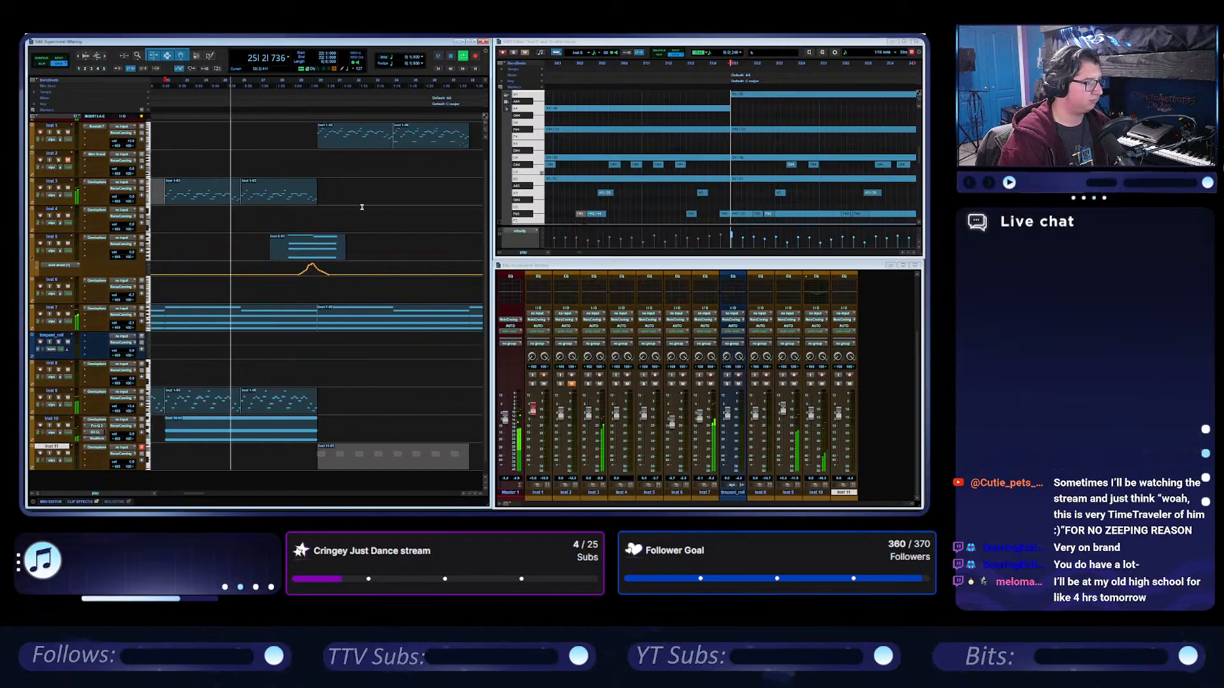
scroll(304, 232, "down", 1)
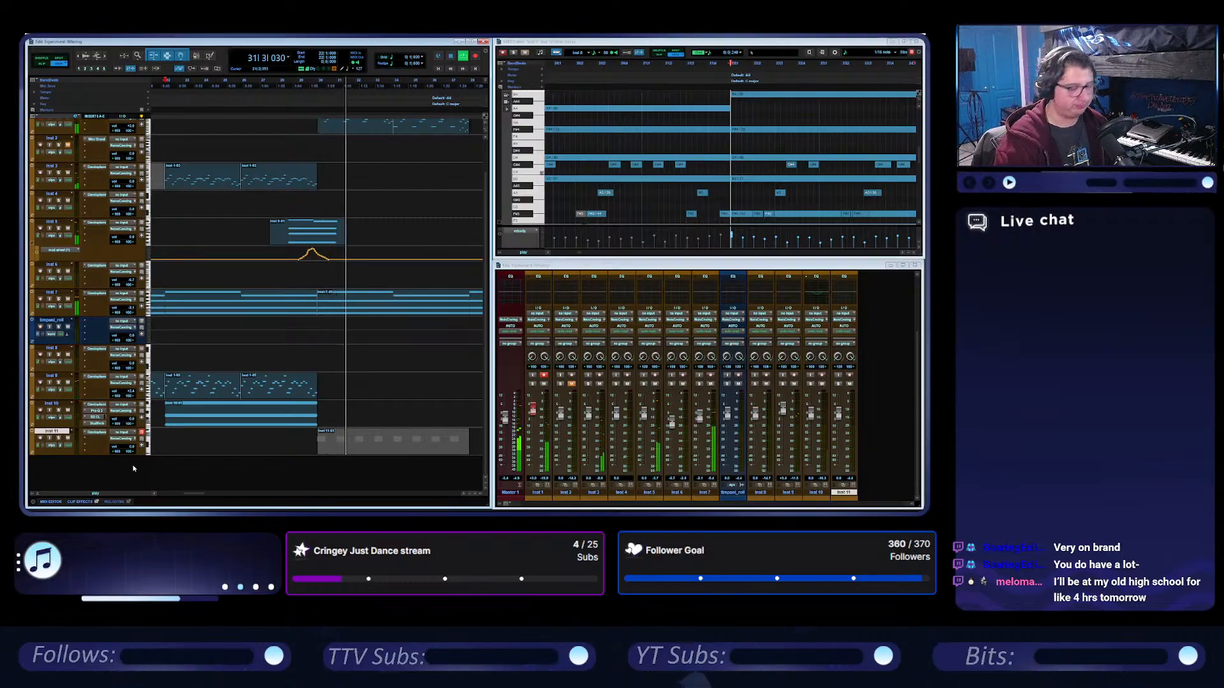
Stop playback and delete both Inst 1 clips starting at bar 30.
scroll(399, 167, "left", 2)
scroll(400, 169, "right", 1)
scroll(400, 168, "right", 1)
scroll(375, 228, "up", 3)
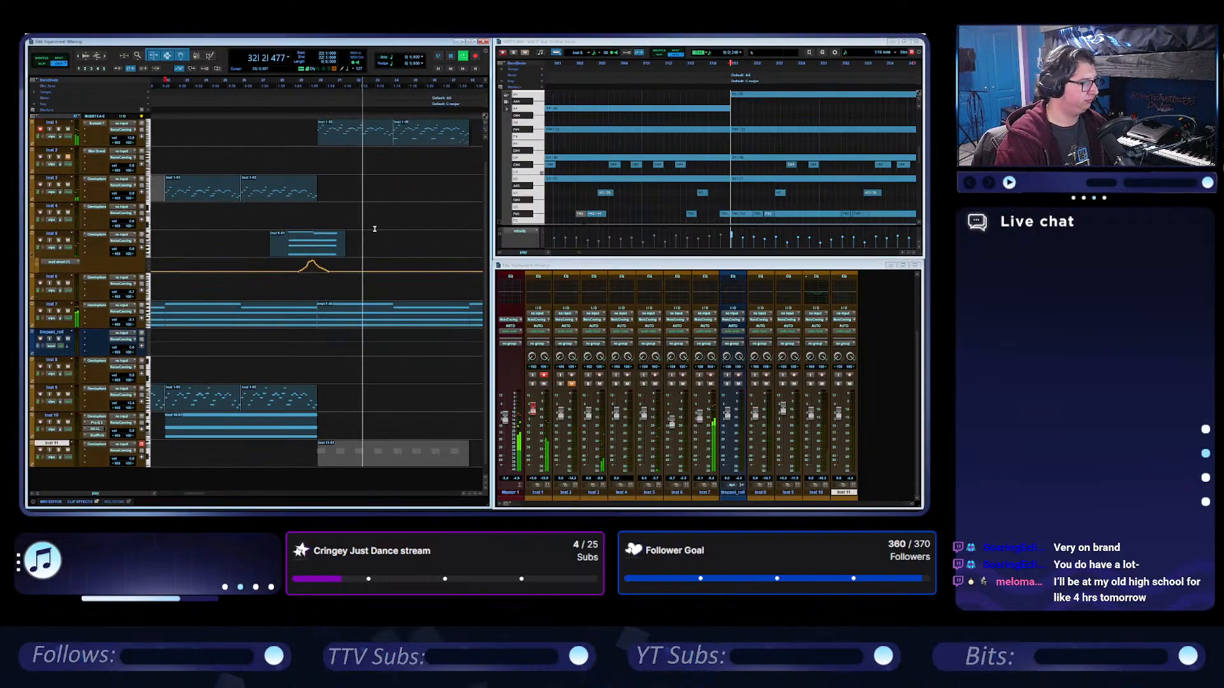
key("space")
left_click(364, 172)
left_click(430, 172, "shift")
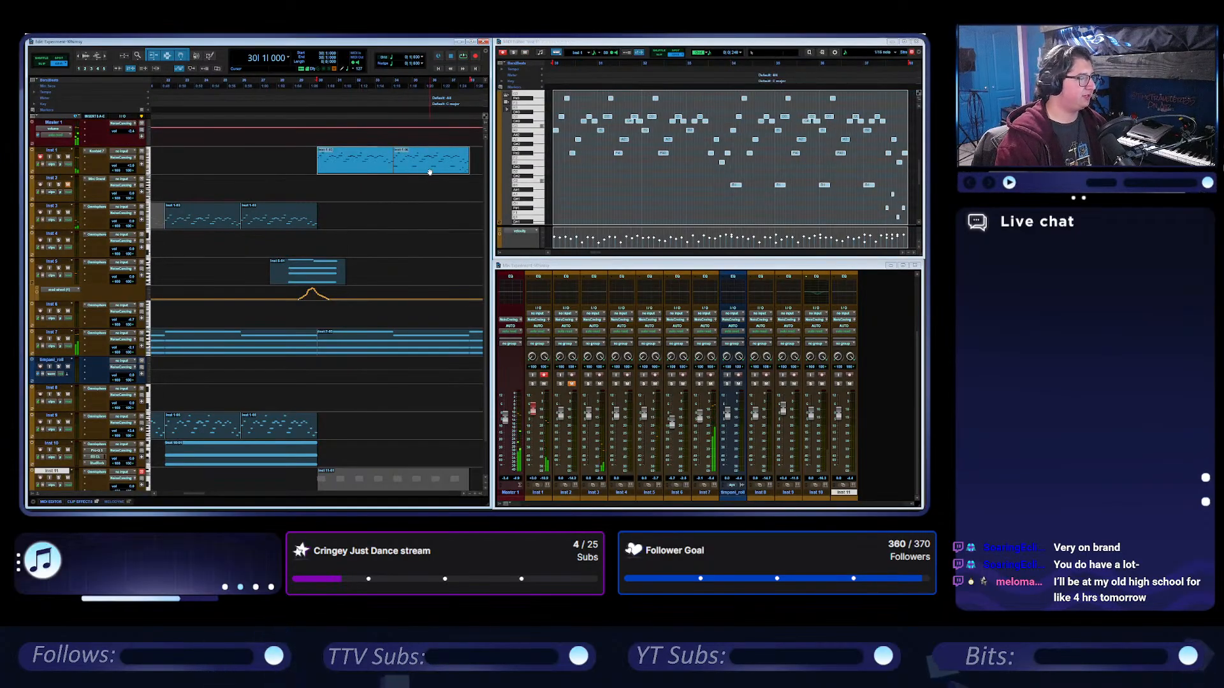
key("Delete")
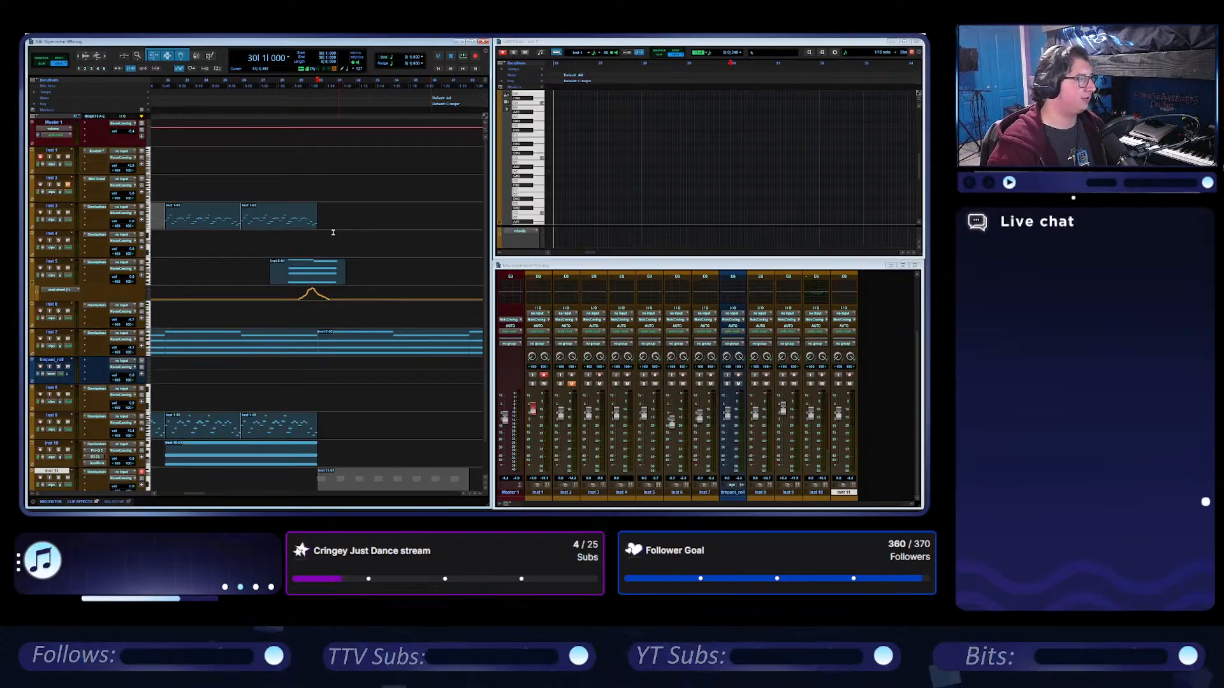
Duplicate the last Inst 3 clip onto the Inst 1 track at bar 30 and enlarge the MIDI editor.
left_click(290, 223)
key("ctrl+d")
left_click_drag(345, 224, 349, 162)
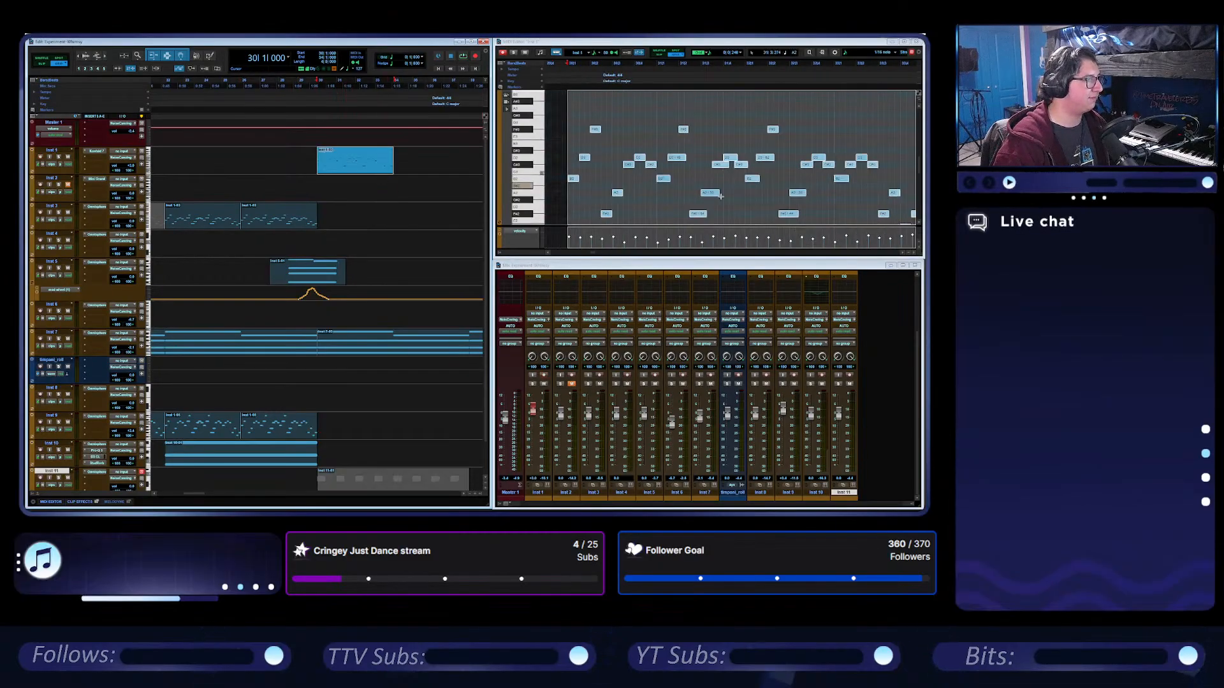
left_click(905, 42)
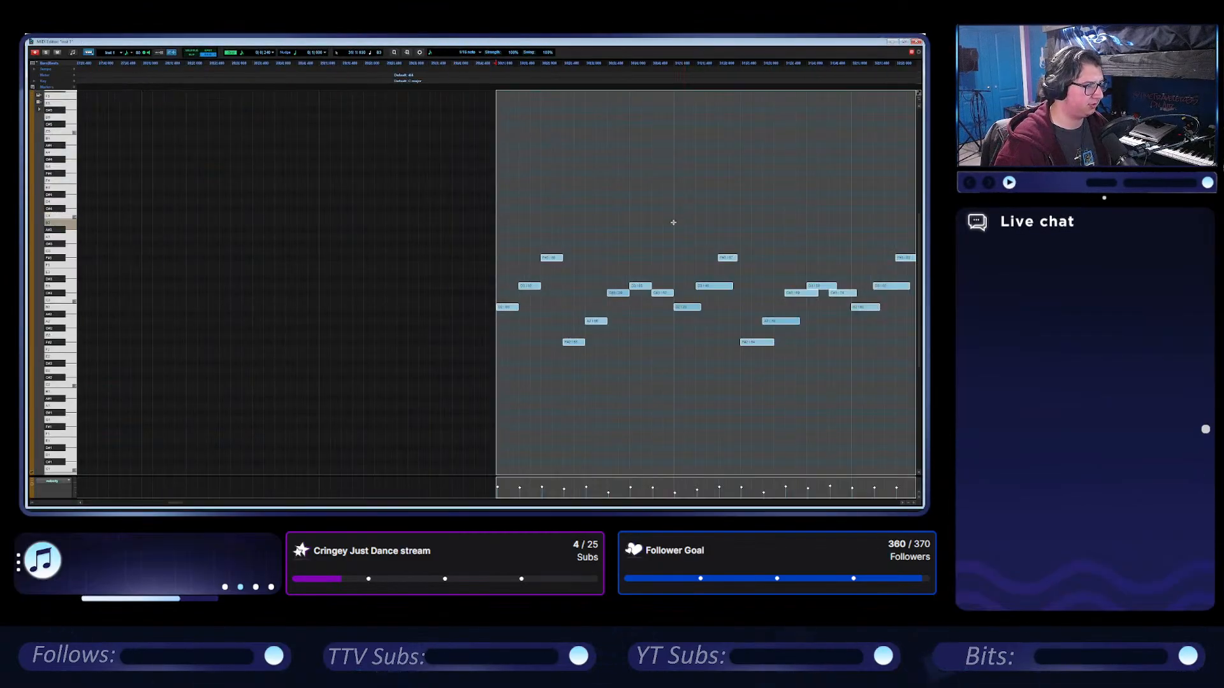
Look through the copied Inst 1 notes and insert a second B note directly after the opening B.
scroll(533, 236, "right", 4)
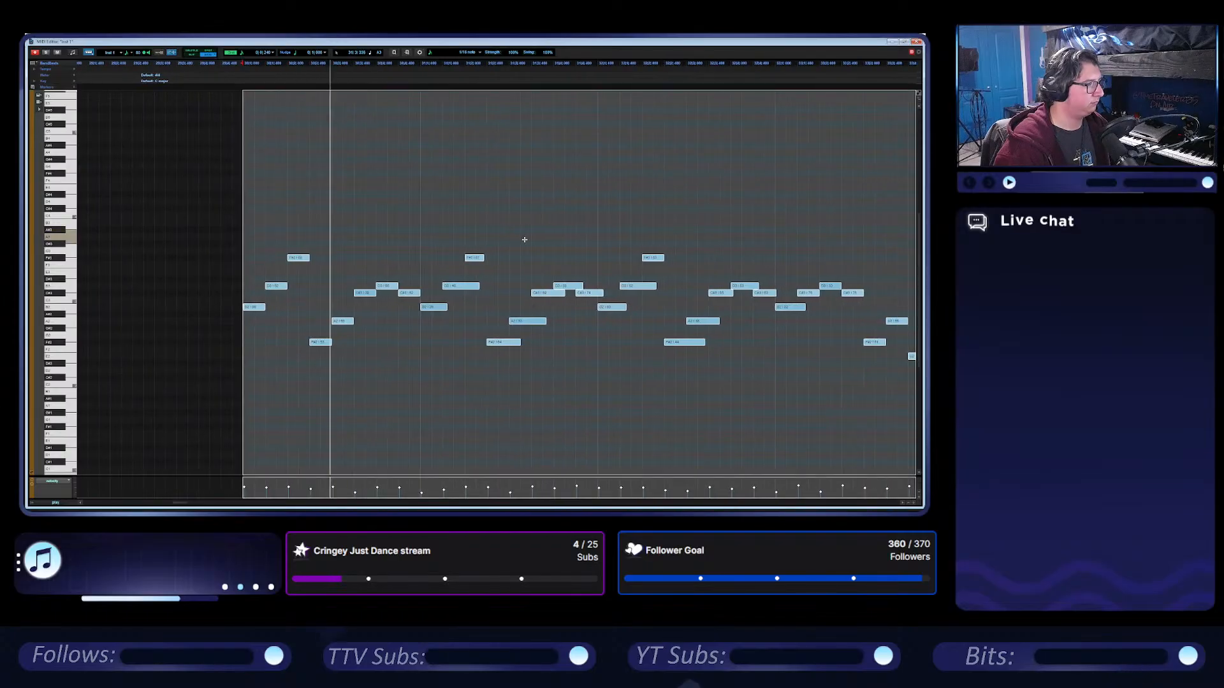
scroll(528, 241, "right", 9)
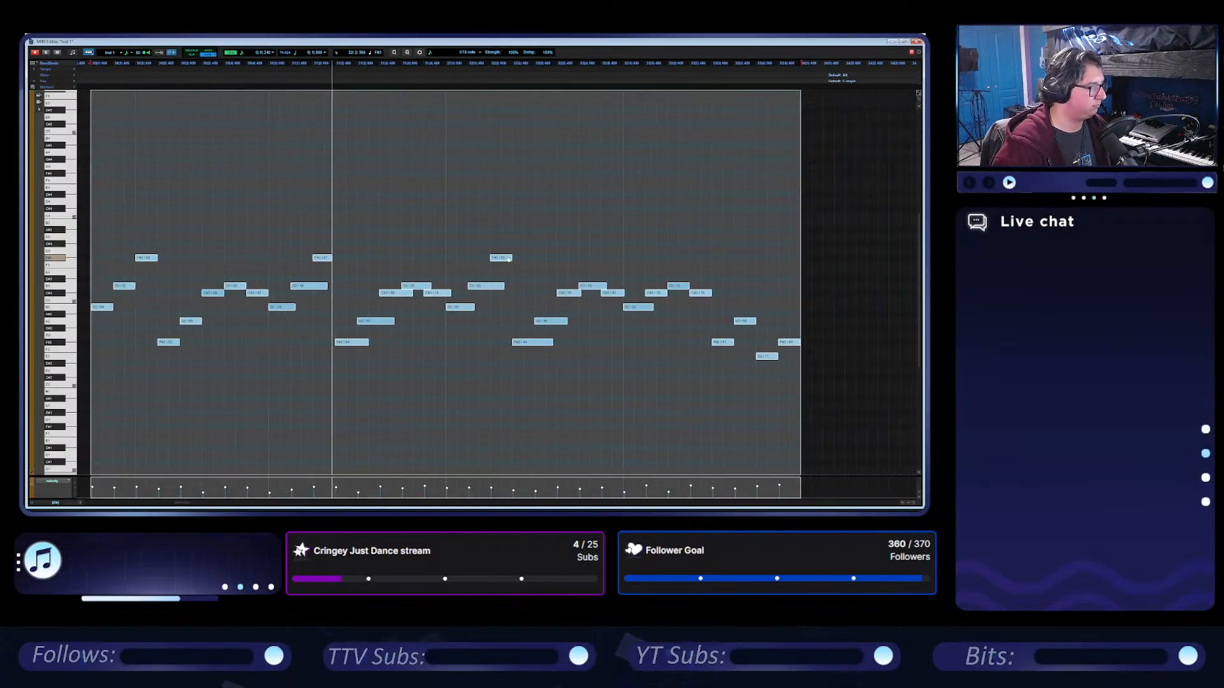
scroll(515, 259, "left", 1)
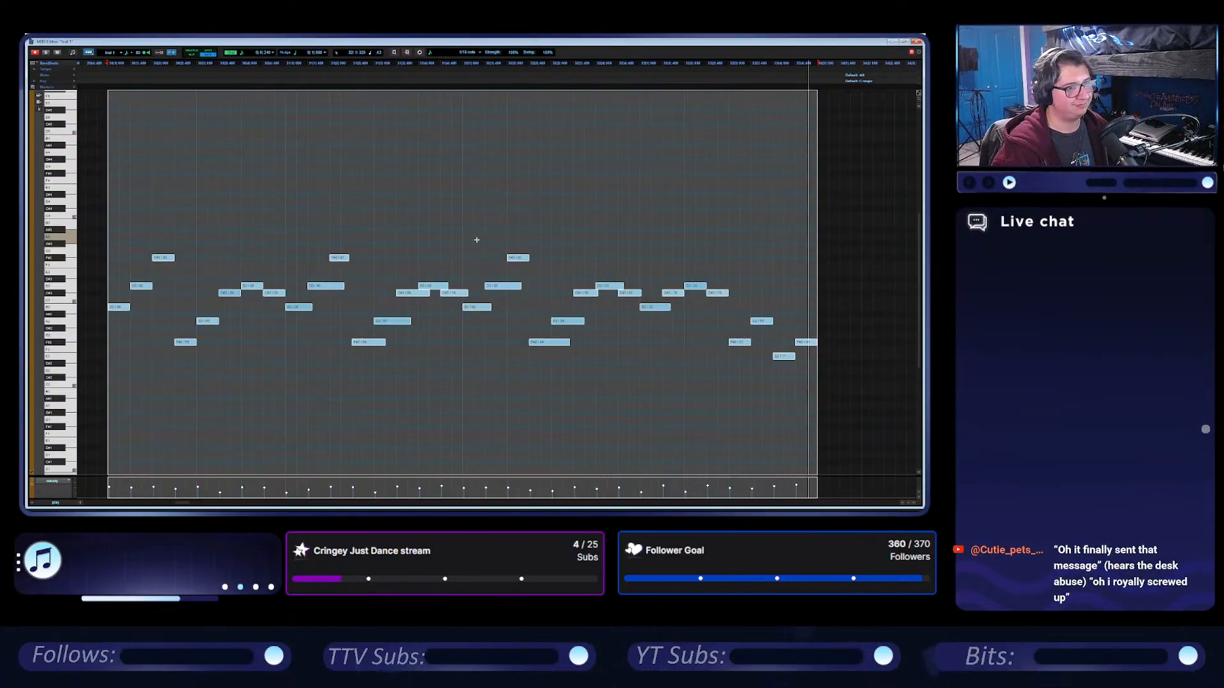
scroll(494, 239, "left", 3)
scroll(499, 238, "left", 1)
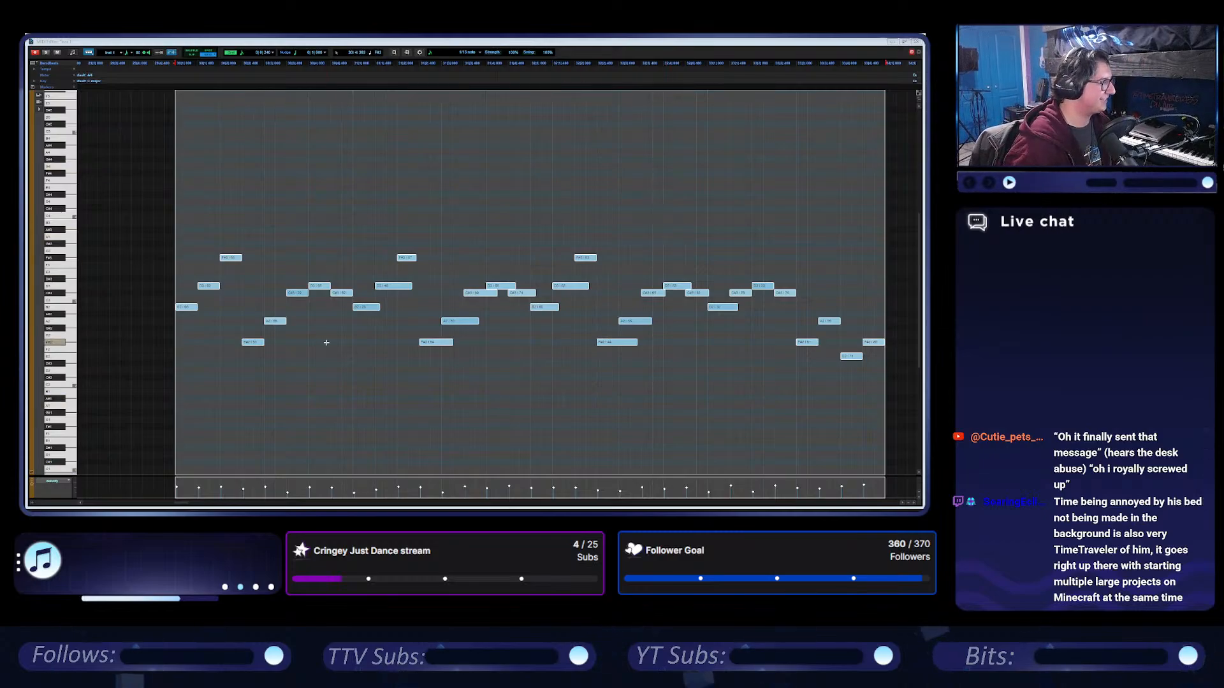
left_click(265, 333)
left_click(202, 287)
mouse_move(202, 287)
left_mouse_down()
mouse_move(195, 307)
mouse_move(207, 307)
left_mouse_up()
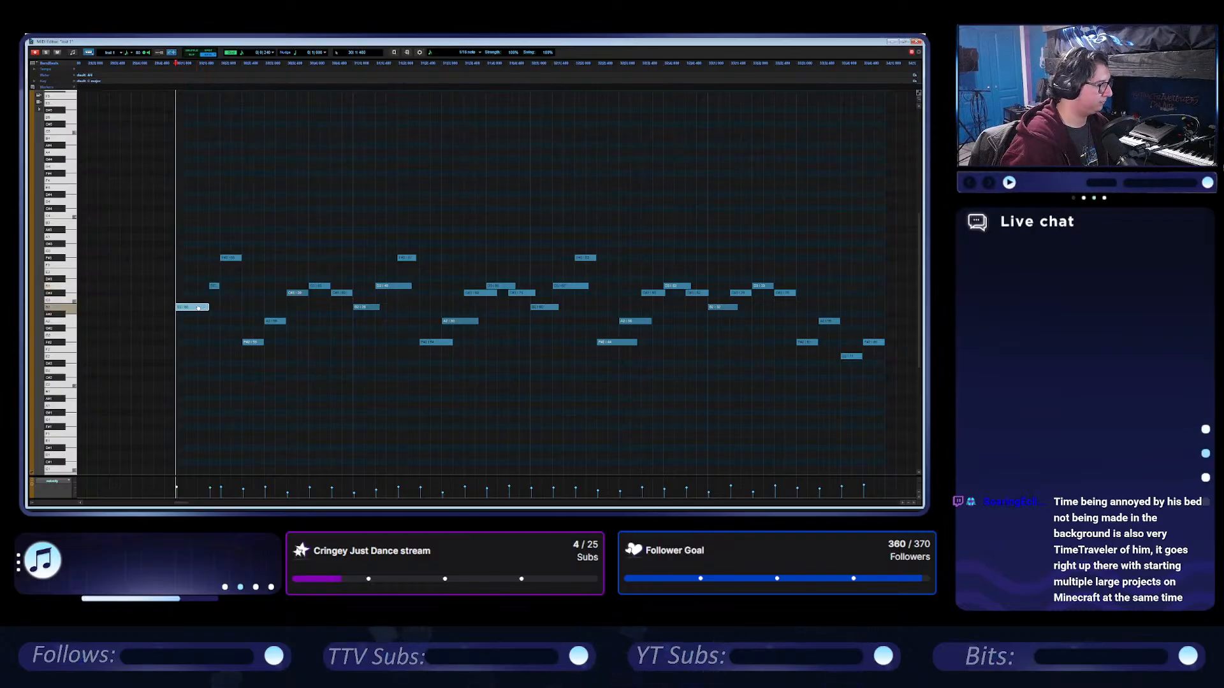
double_click(211, 307)
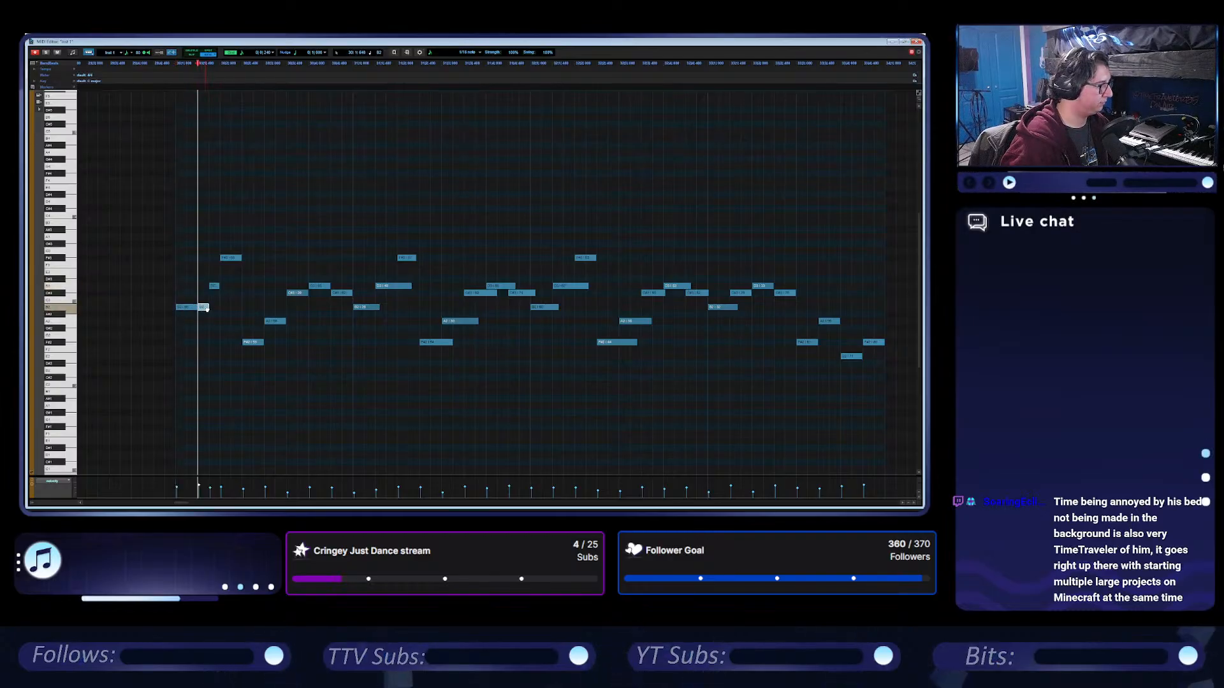
Follow the two B notes with a C# and an F#, and delete the other notes in the clip's first bar.
left_click_drag(214, 286, 226, 293)
left_click(238, 258)
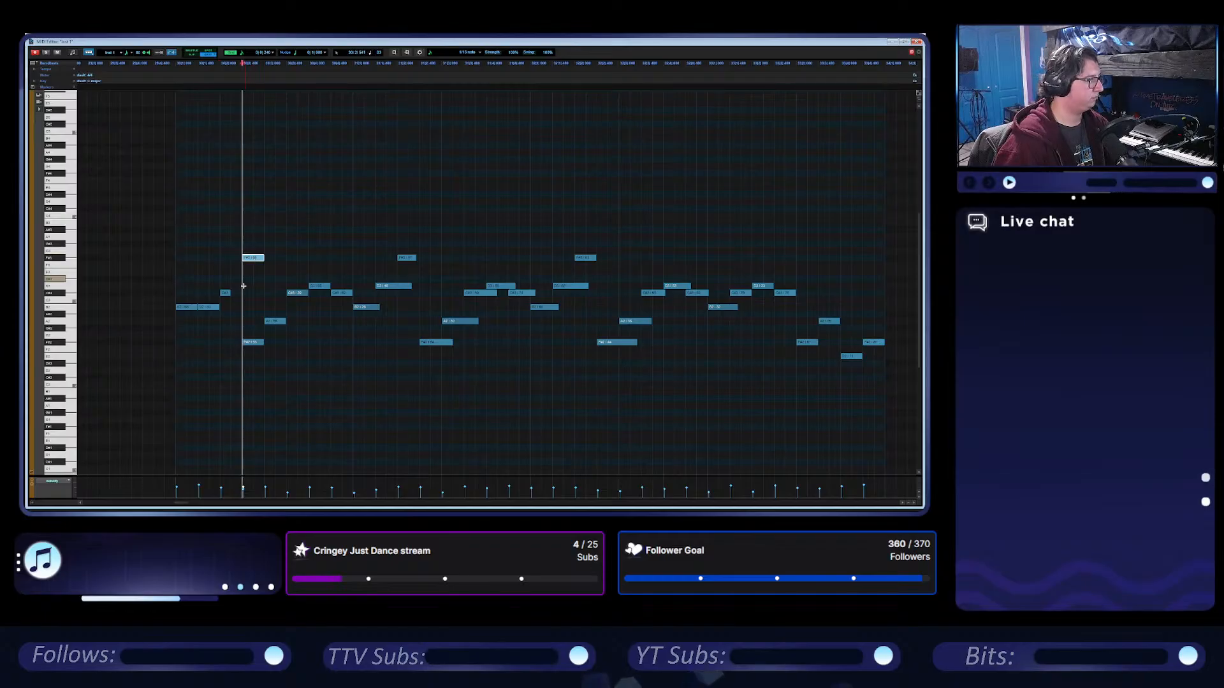
left_click_drag(229, 293, 241, 294)
left_click_drag(256, 352, 342, 282)
key("Delete")
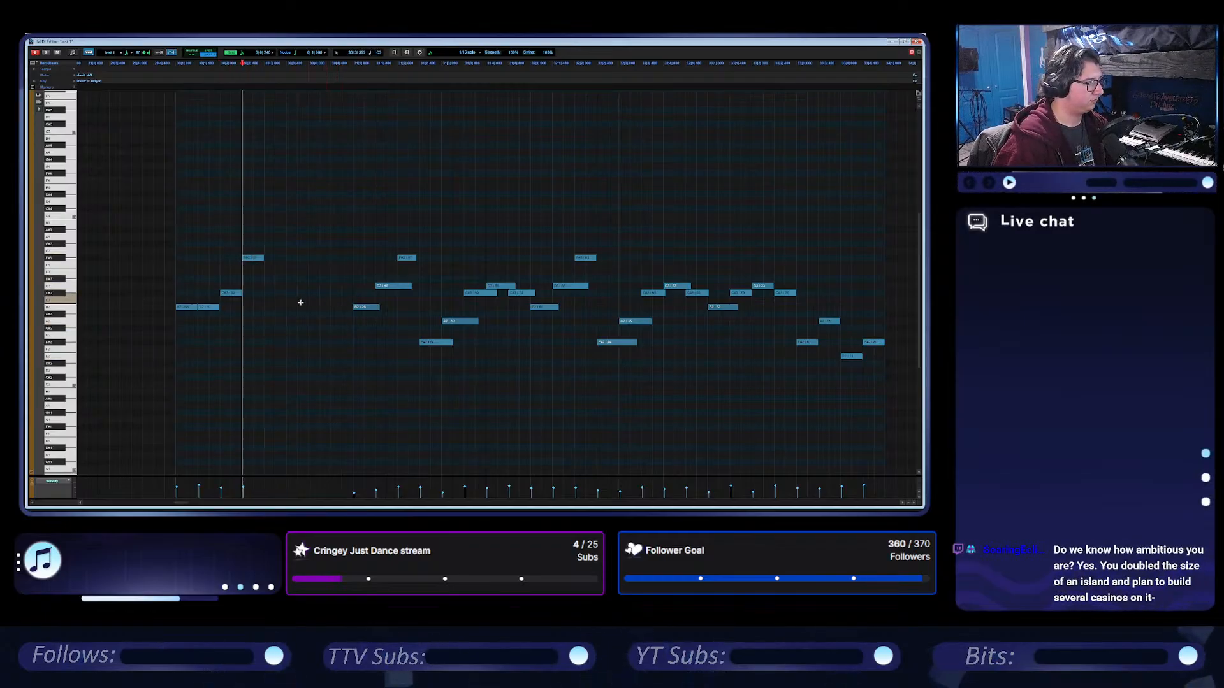
Shift the second B, C# and F# two eighth notes later in stages, extending the opening B to fill the gap and auditioning each change.
key("space")
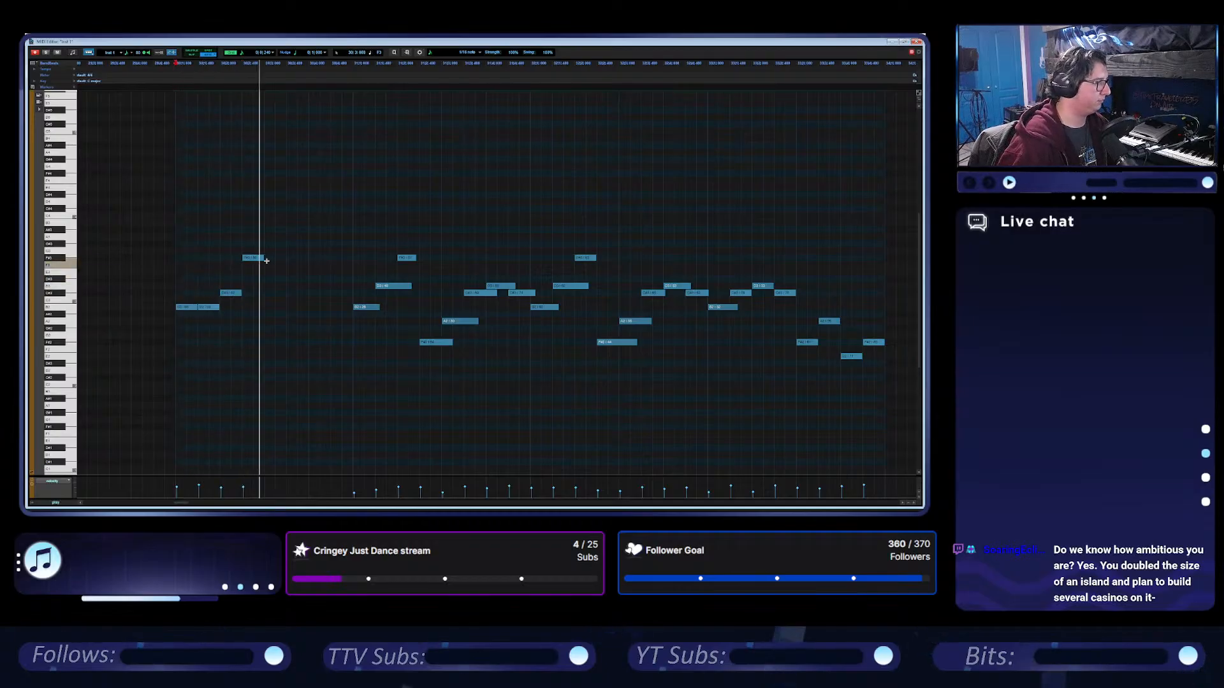
left_click_drag(276, 241, 217, 308)
left_click(230, 276)
key("space")
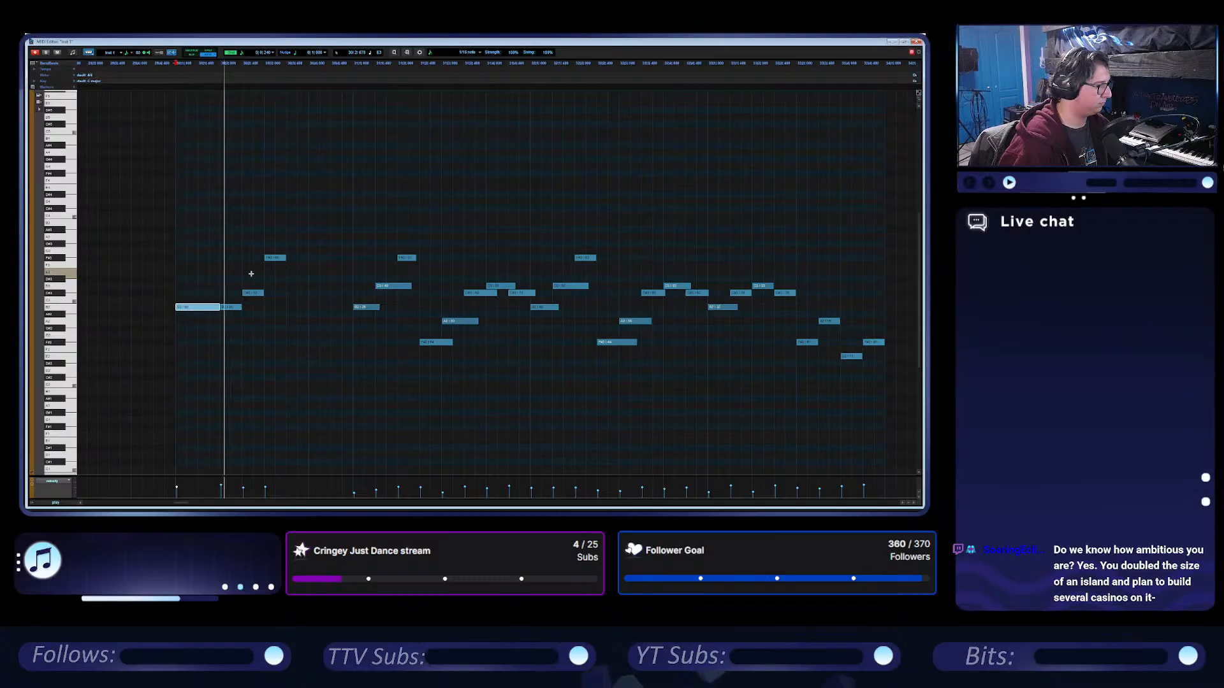
key("space")
left_click_drag(282, 240, 241, 307)
left_click(232, 298)
key("space")
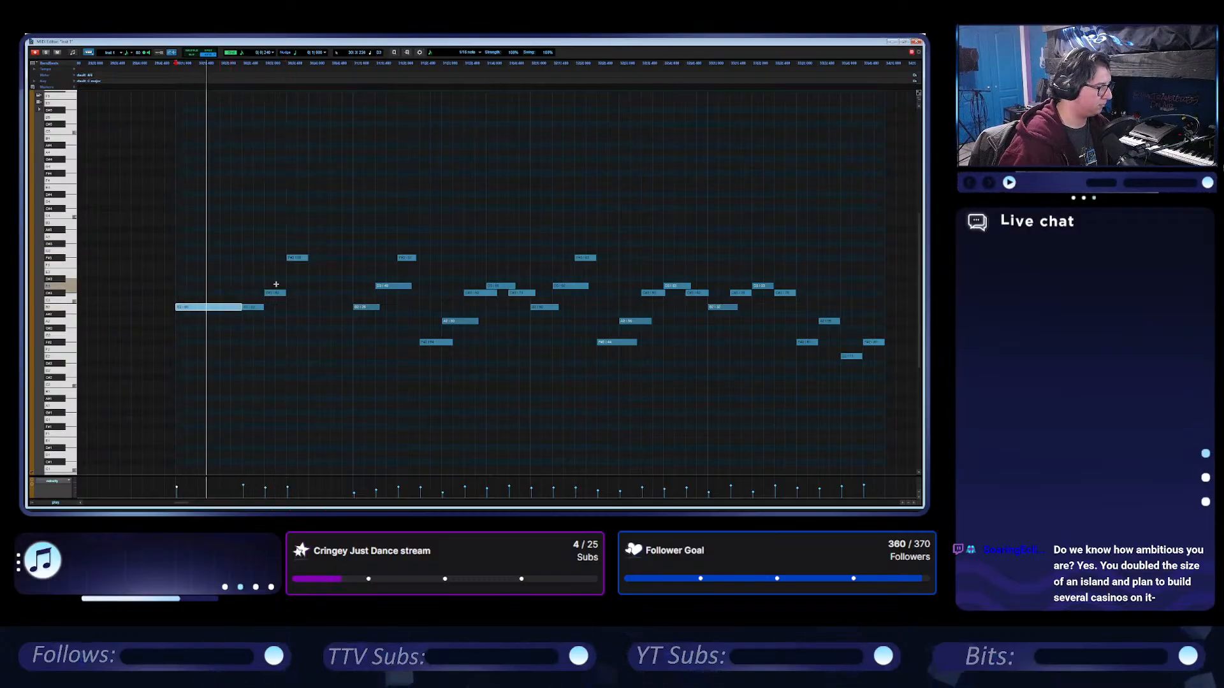
Move the F# an eighth note later and lengthen the C# to meet it.
left_click_drag(303, 259, 325, 259)
key("space")
left_click_drag(283, 293, 299, 293)
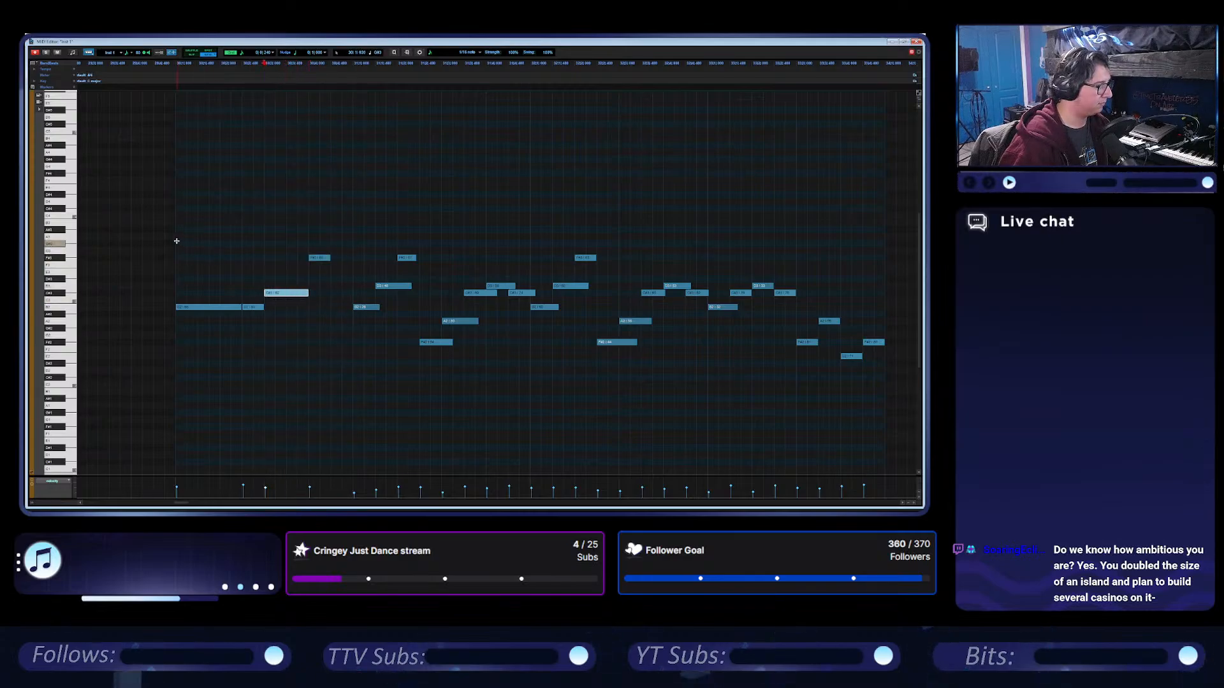
Solo the Inst 1 track and play the reworked phrase repeatedly from the start of the clip.
left_click(177, 240)
left_click(46, 52)
key("space")
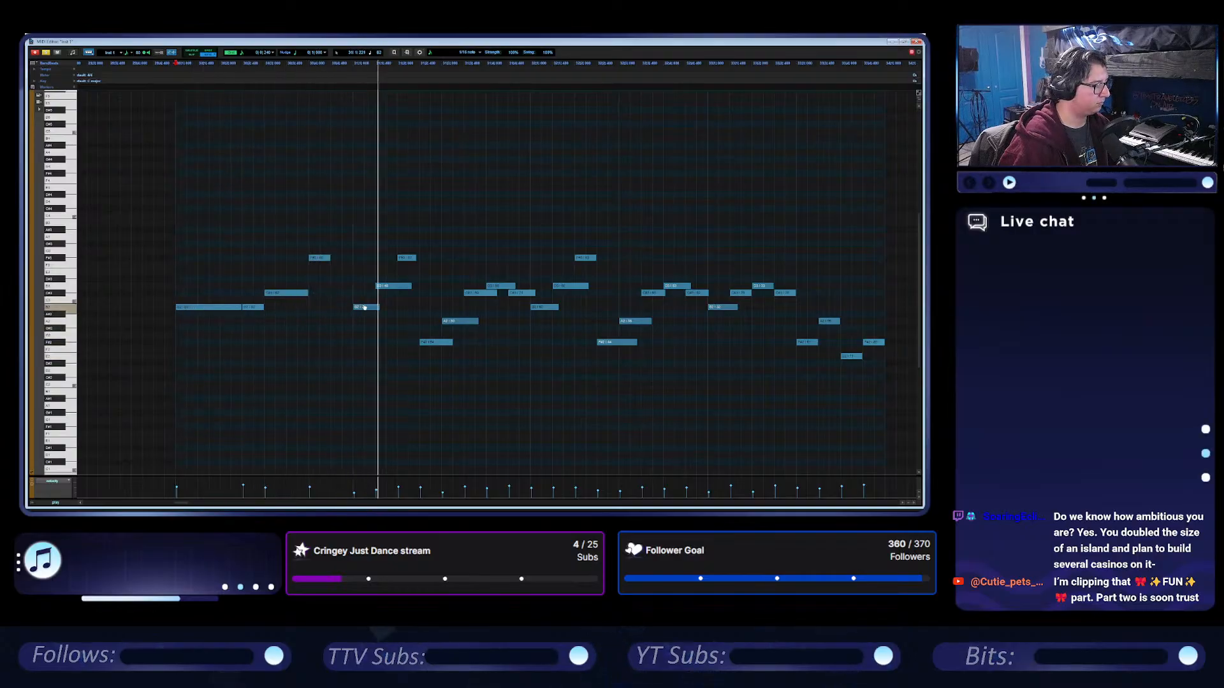
key("space")
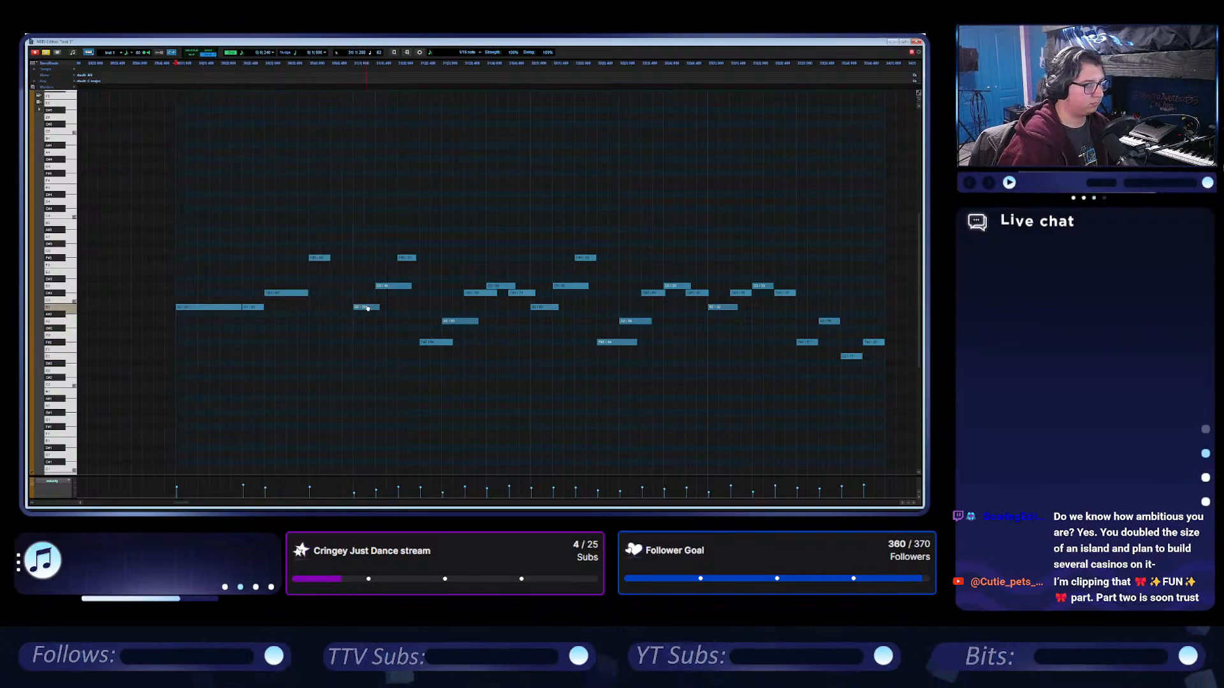
key("space")
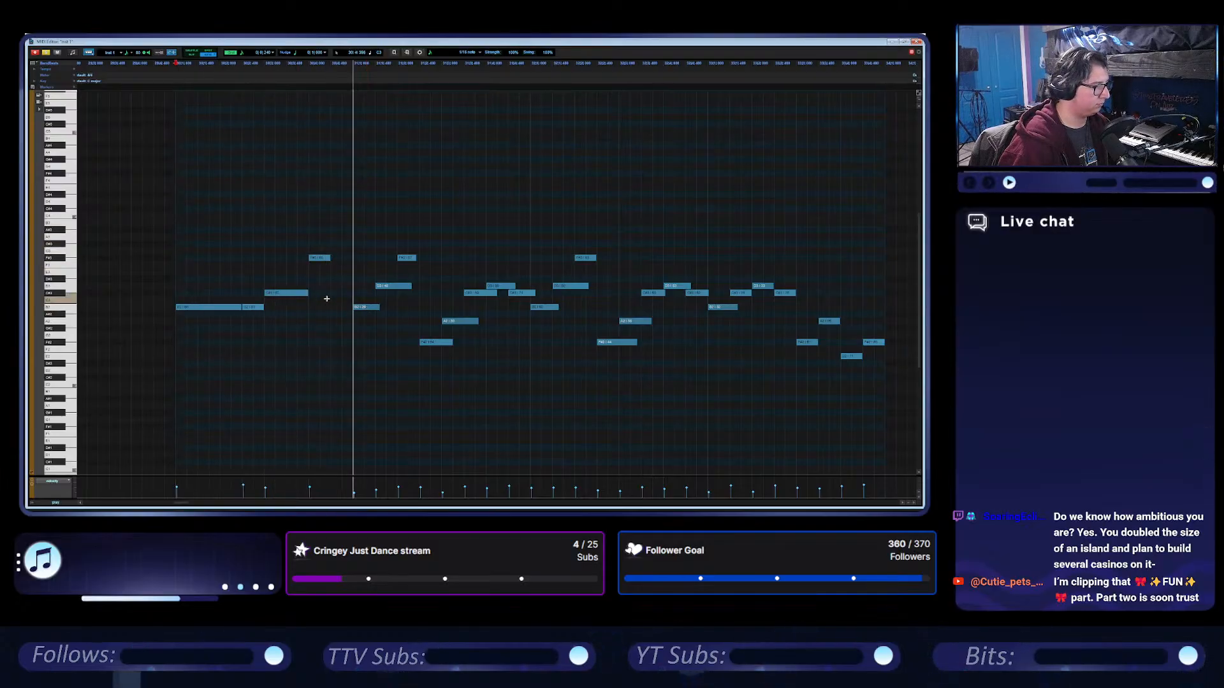
key("space")
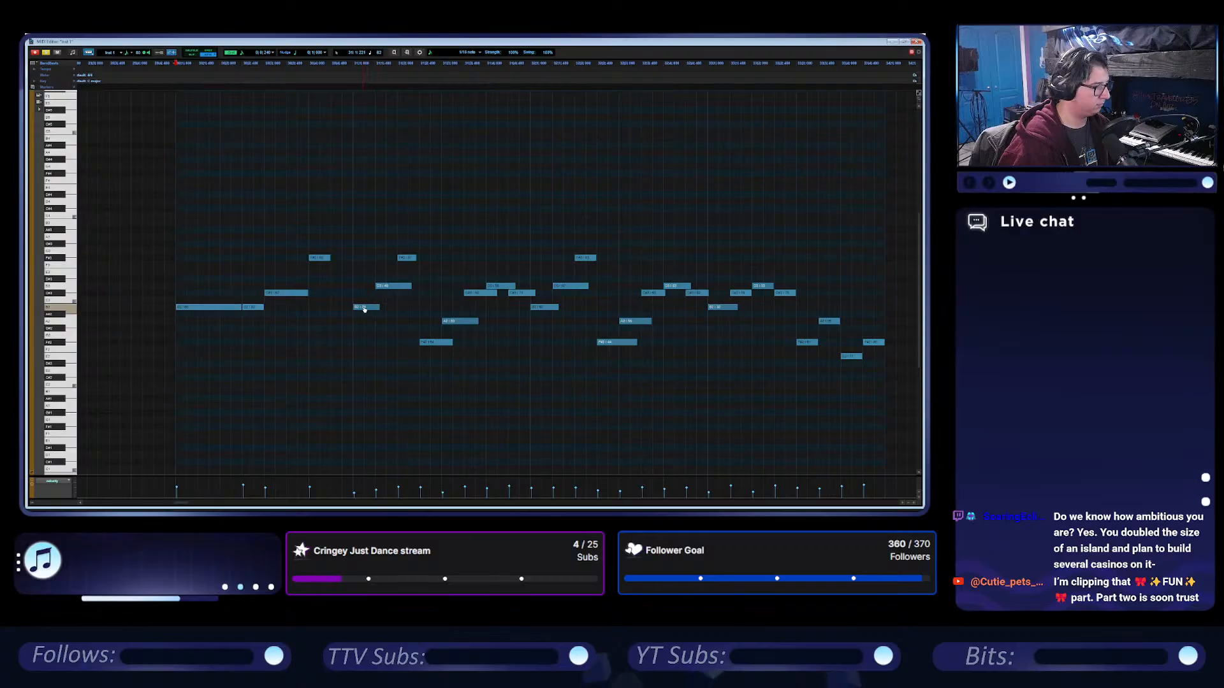
Continue the melody after the F# with D, C#, E, D and C# notes, auditioning the phrase between edits.
mouse_move(374, 308)
left_mouse_down()
mouse_move(351, 308)
mouse_move(345, 288)
mouse_move(365, 310)
left_mouse_up()
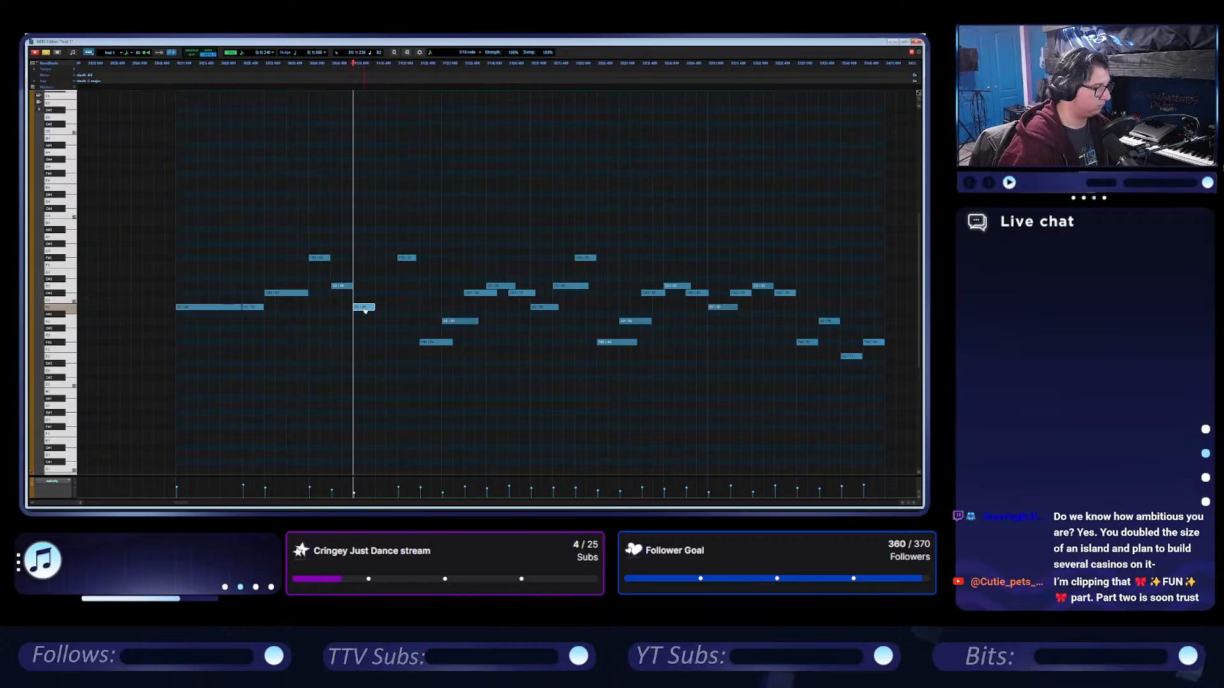
left_click(196, 294)
key("space")
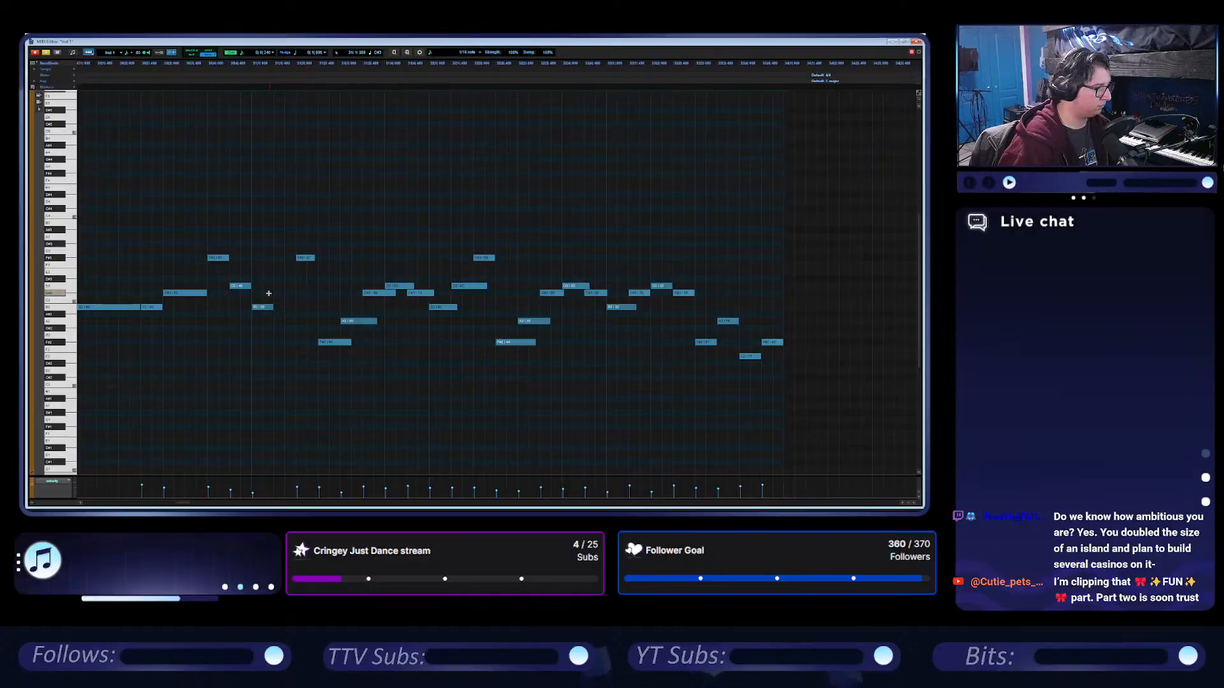
left_click_drag(263, 307, 295, 272)
left_click(297, 286)
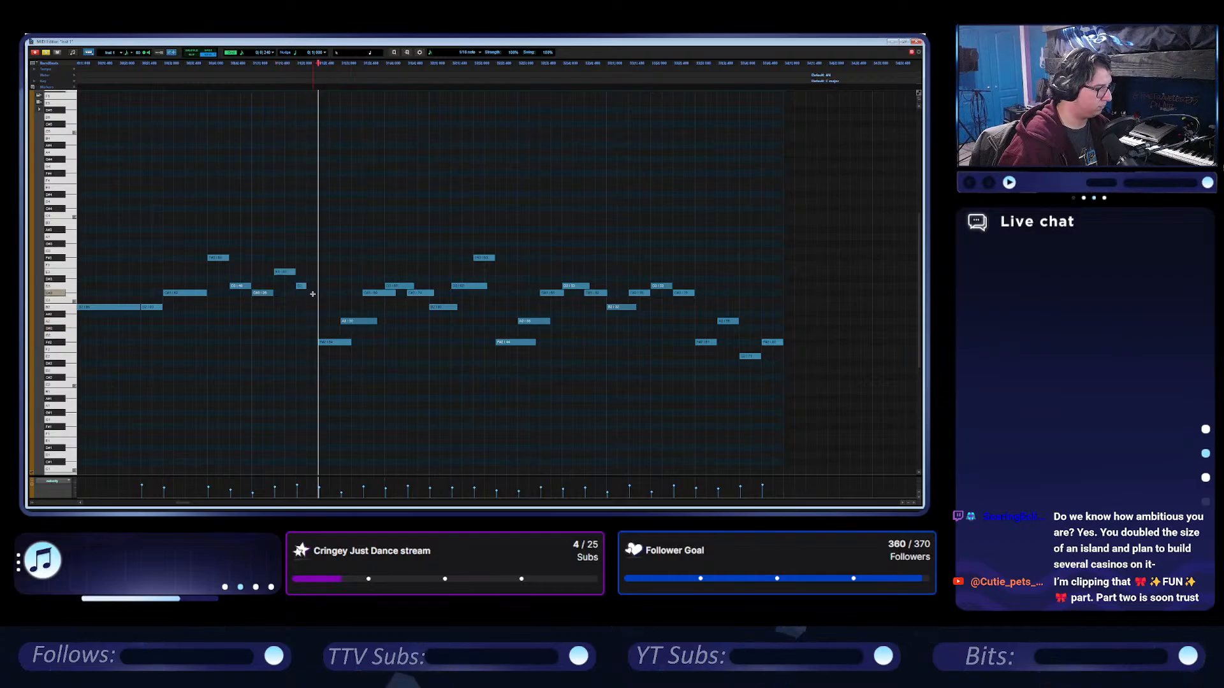
left_click(323, 292)
Delete all the remaining copied notes after the new phrase, up to the end of the clip.
left_click_drag(351, 356, 412, 271)
key("Delete")
left_click_drag(415, 341, 699, 200)
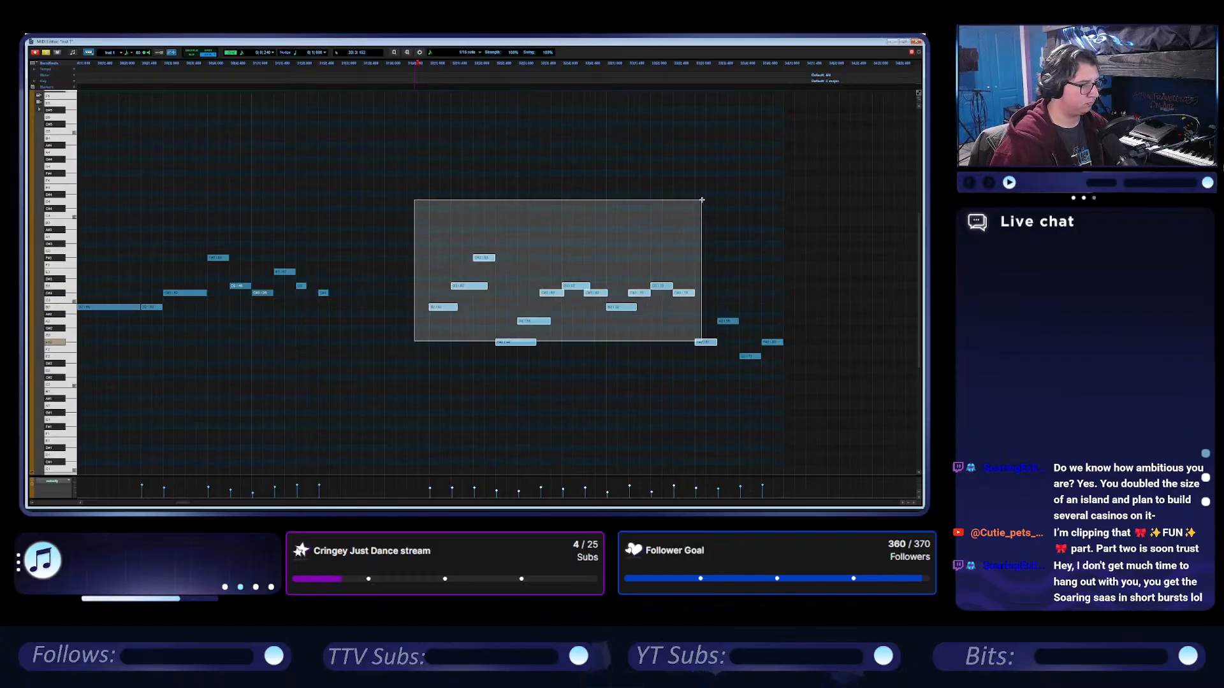
key("Delete")
left_click_drag(703, 356, 769, 296)
key("Delete")
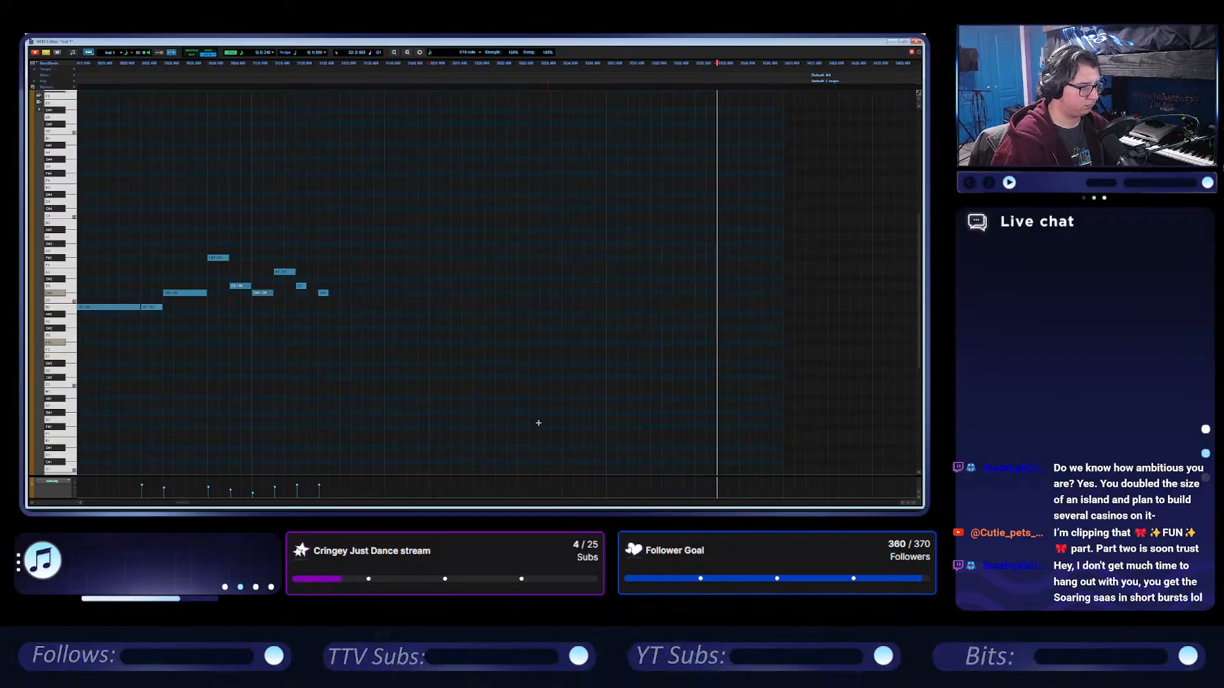
Lengthen the F# and shift the notes after it an eighth note later, auditioning the melody from its start before and after.
scroll(280, 328, "left", 1)
left_click(125, 274)
key("space")
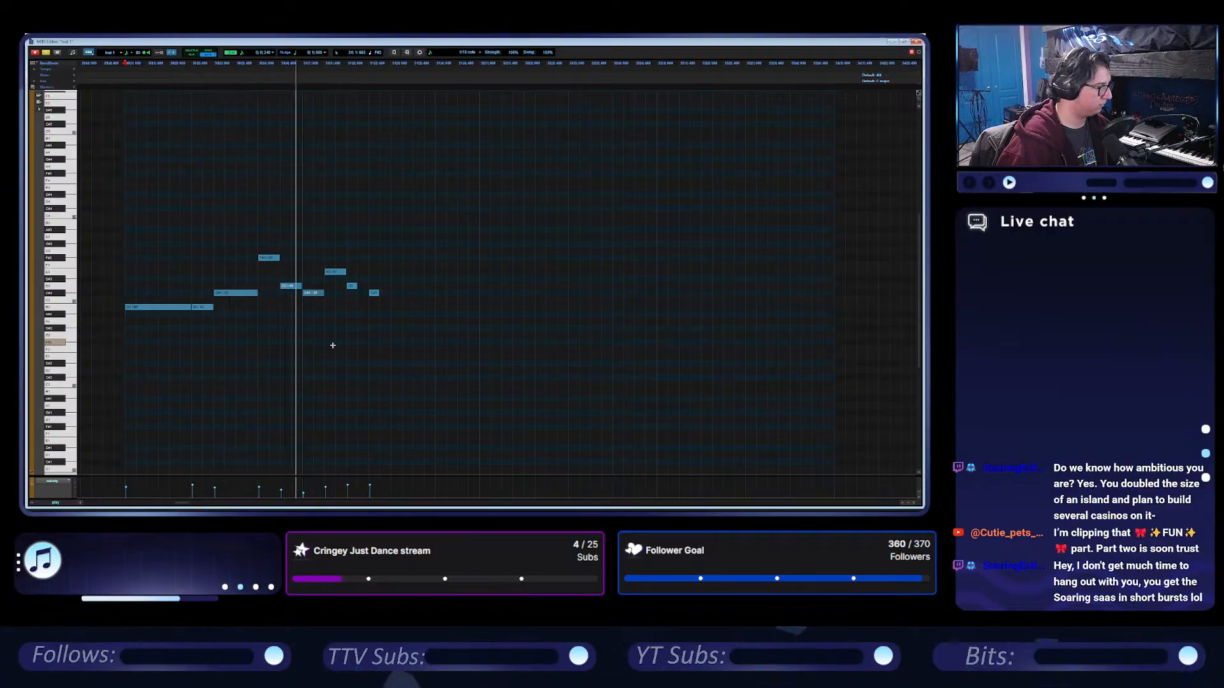
key("space")
left_click_drag(357, 286, 299, 259)
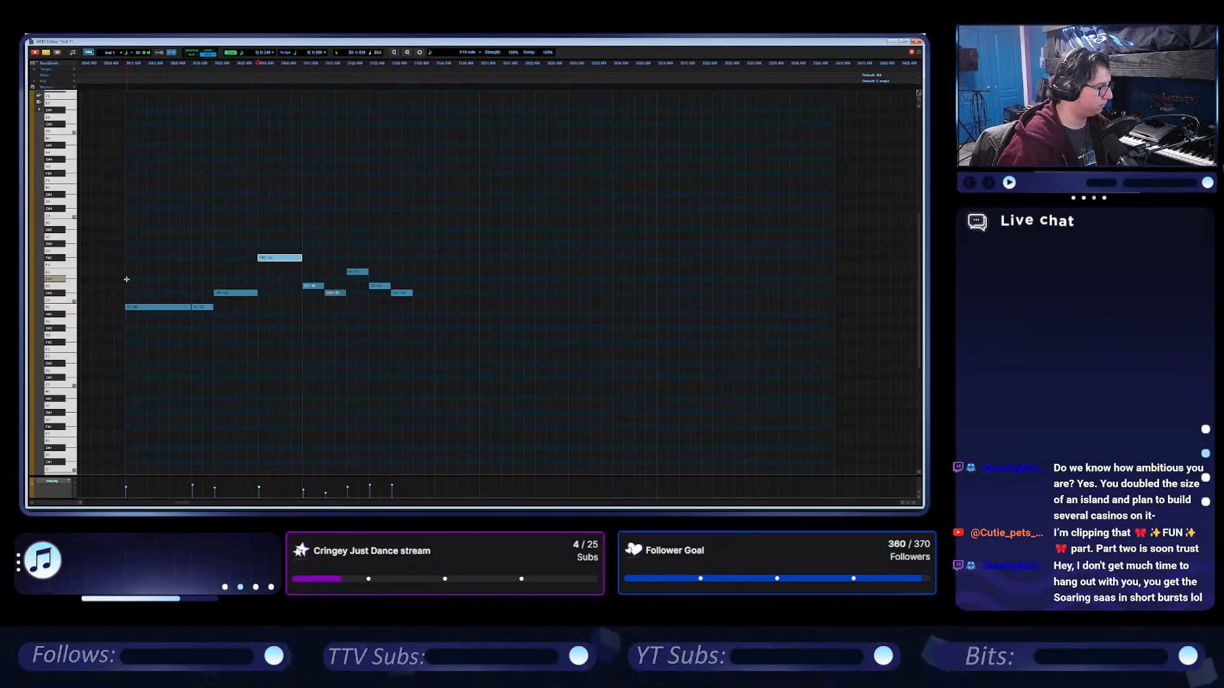
left_click(126, 279)
key("space")
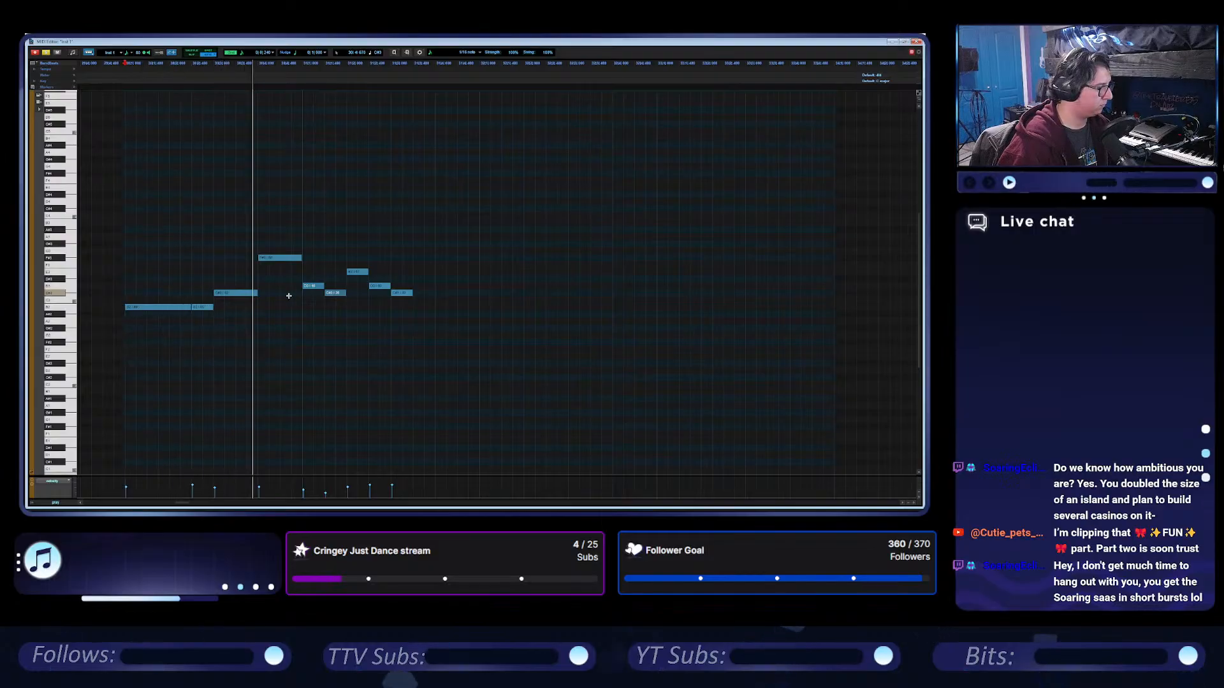
Lengthen the E with the notes after it shifted later, and end the phrase on an added, extended B.
key("space")
left_click(429, 308)
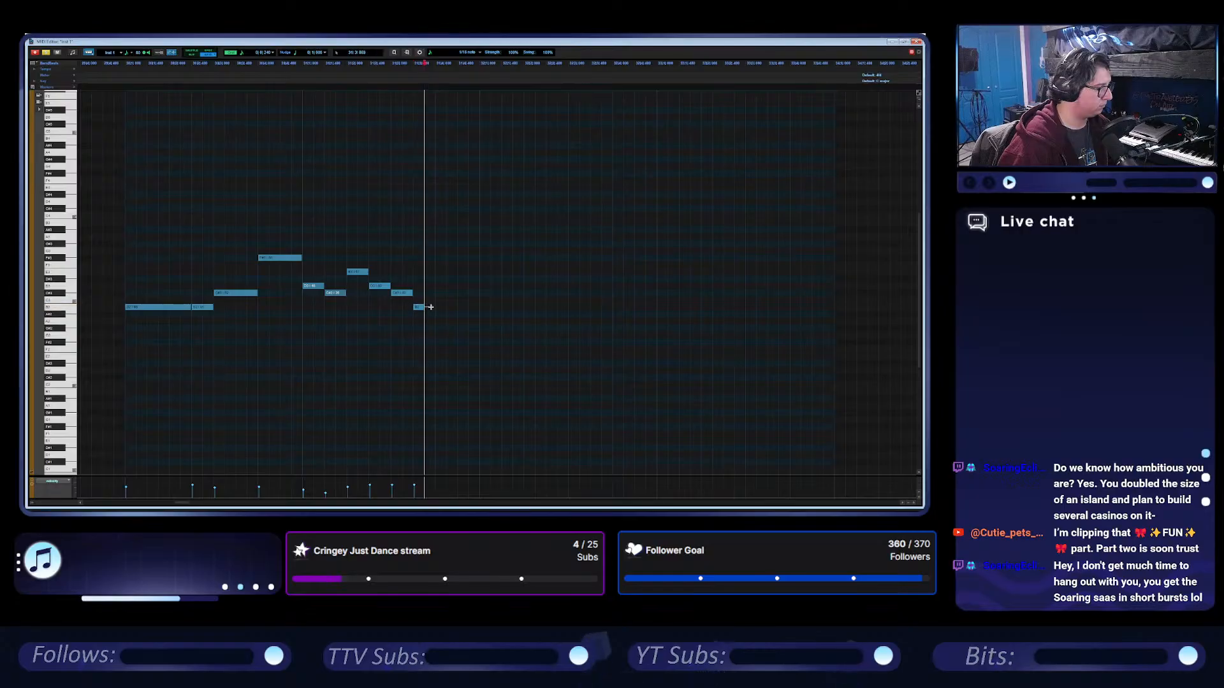
left_click_drag(423, 308, 391, 274)
left_click_drag(453, 310, 475, 308)
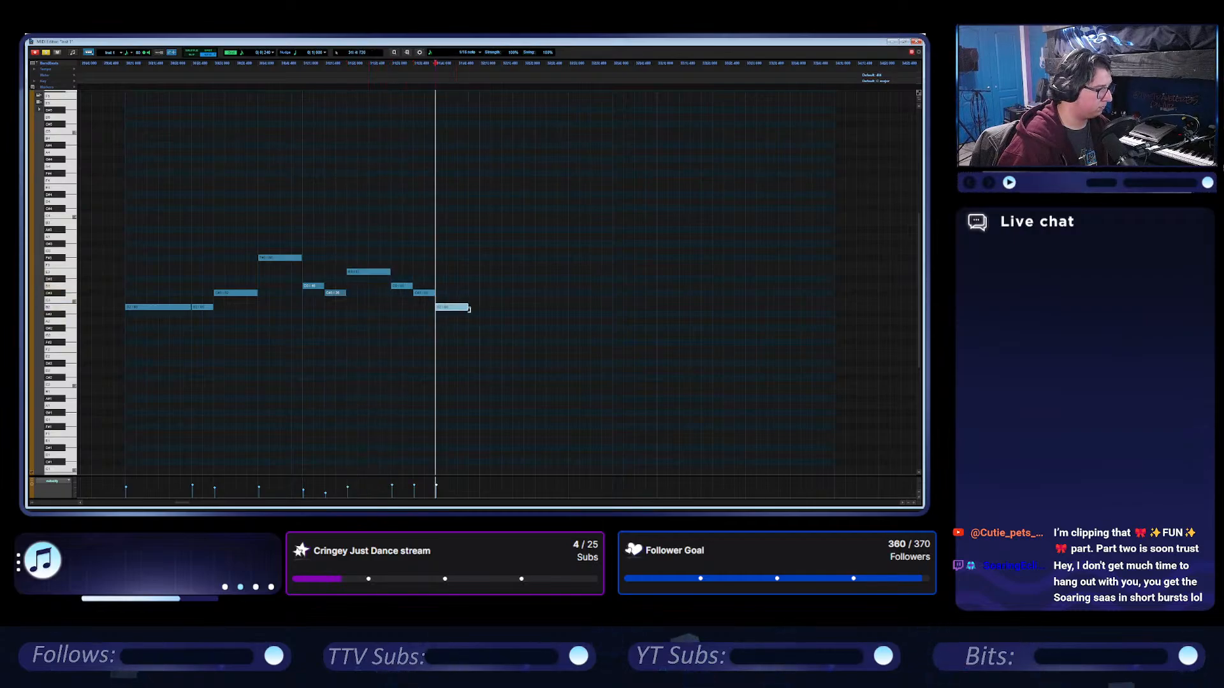
Play the melody from its start, and raise the second B to C# and the C# after it to D.
left_click(125, 249)
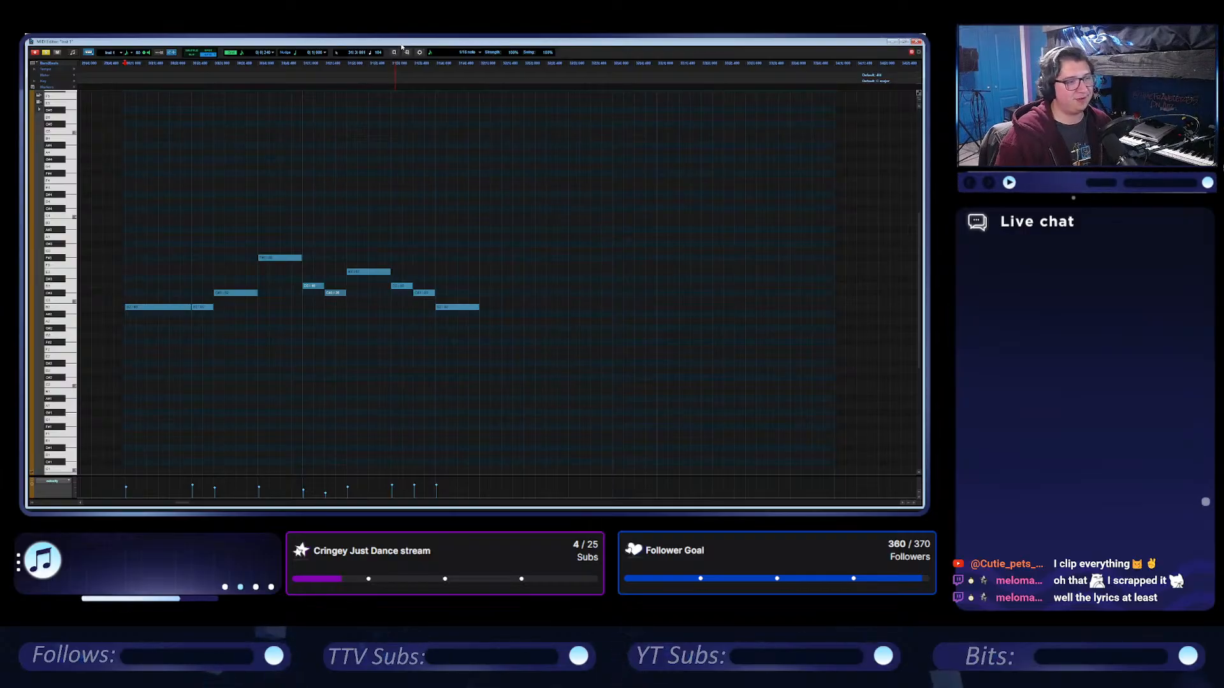
key("space")
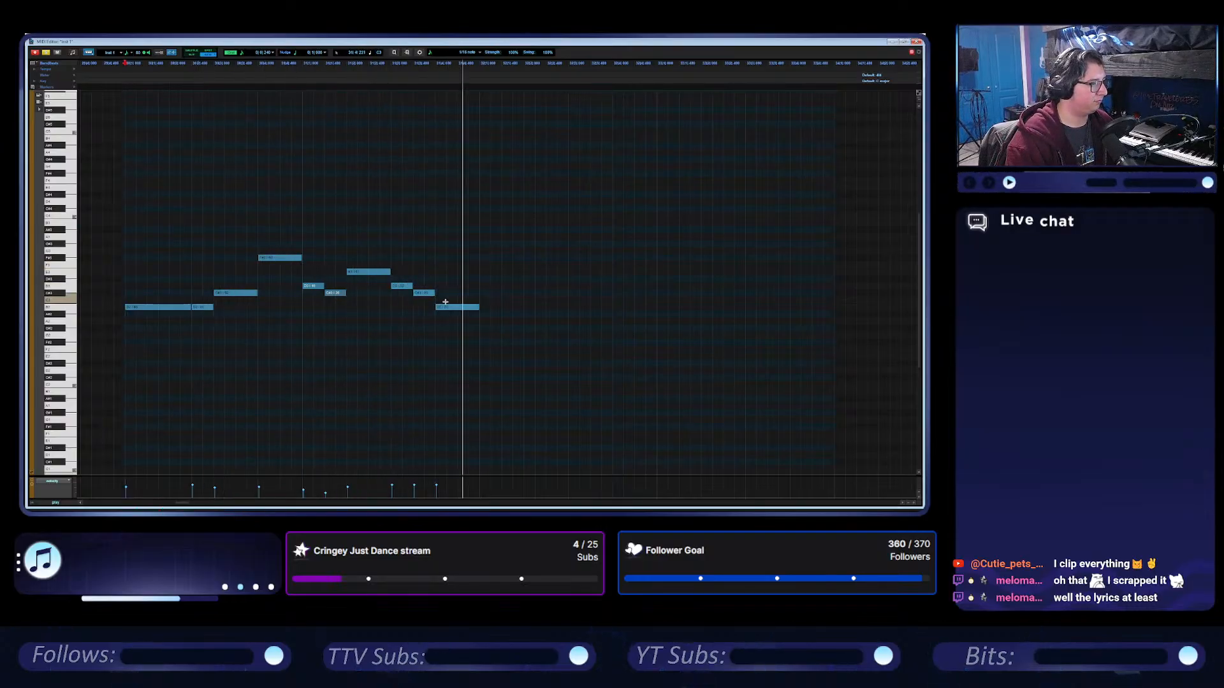
key("space")
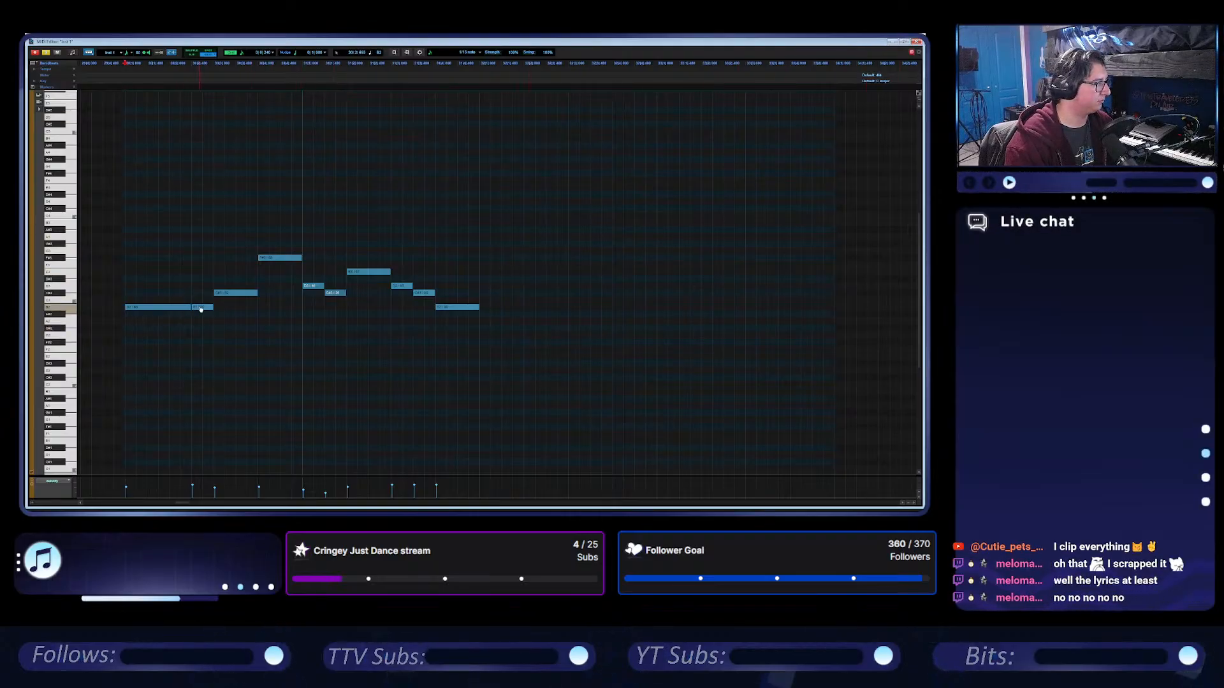
left_click_drag(201, 309, 223, 291)
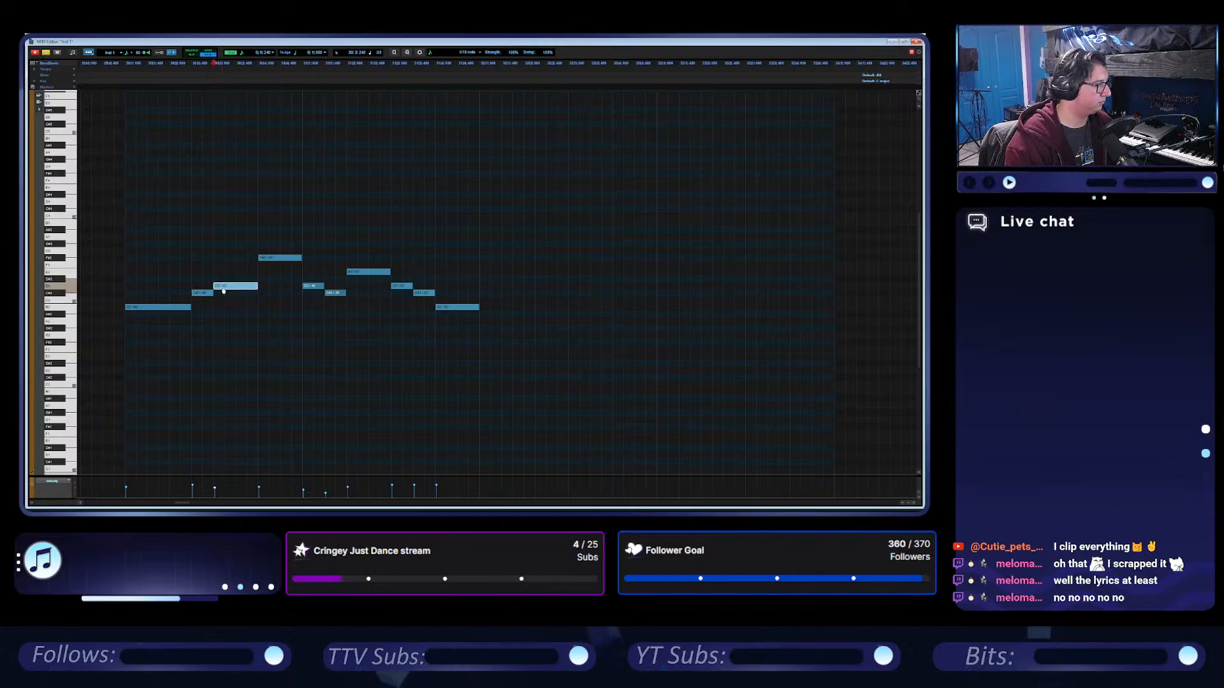
Play the melody from its start, delete the last C#, extend the D before it into the gap, and raise the final B to C#.
left_click(124, 268)
key("space")
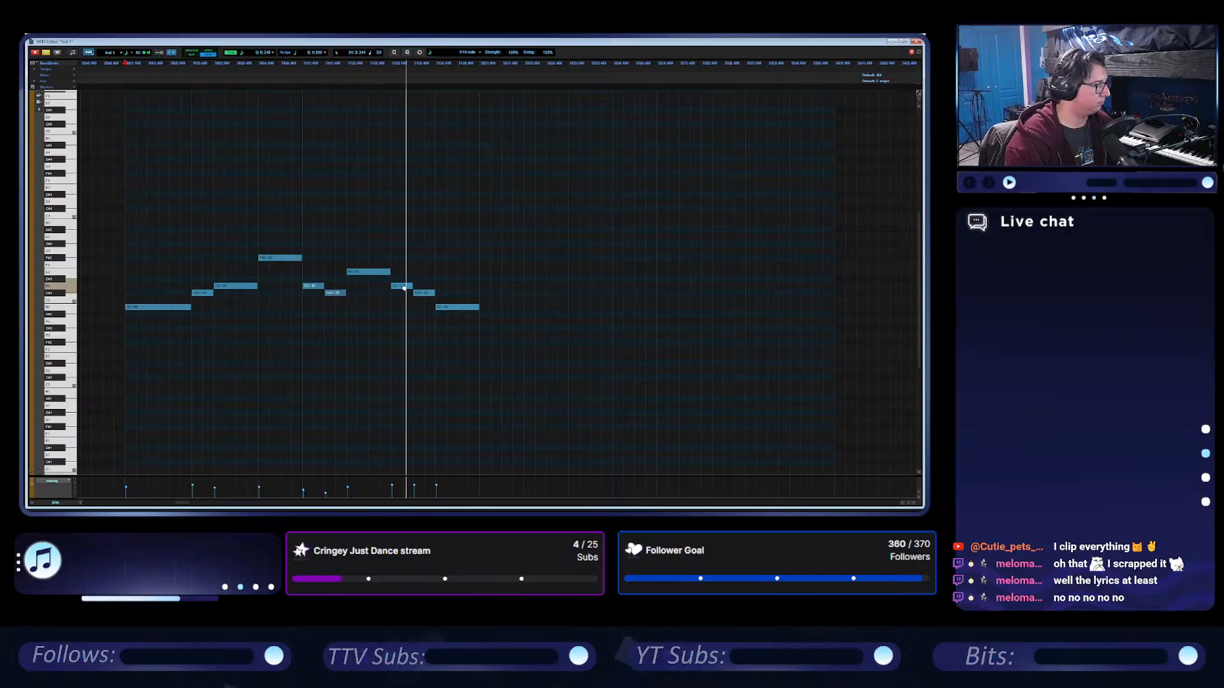
left_click(422, 293)
key("Delete")
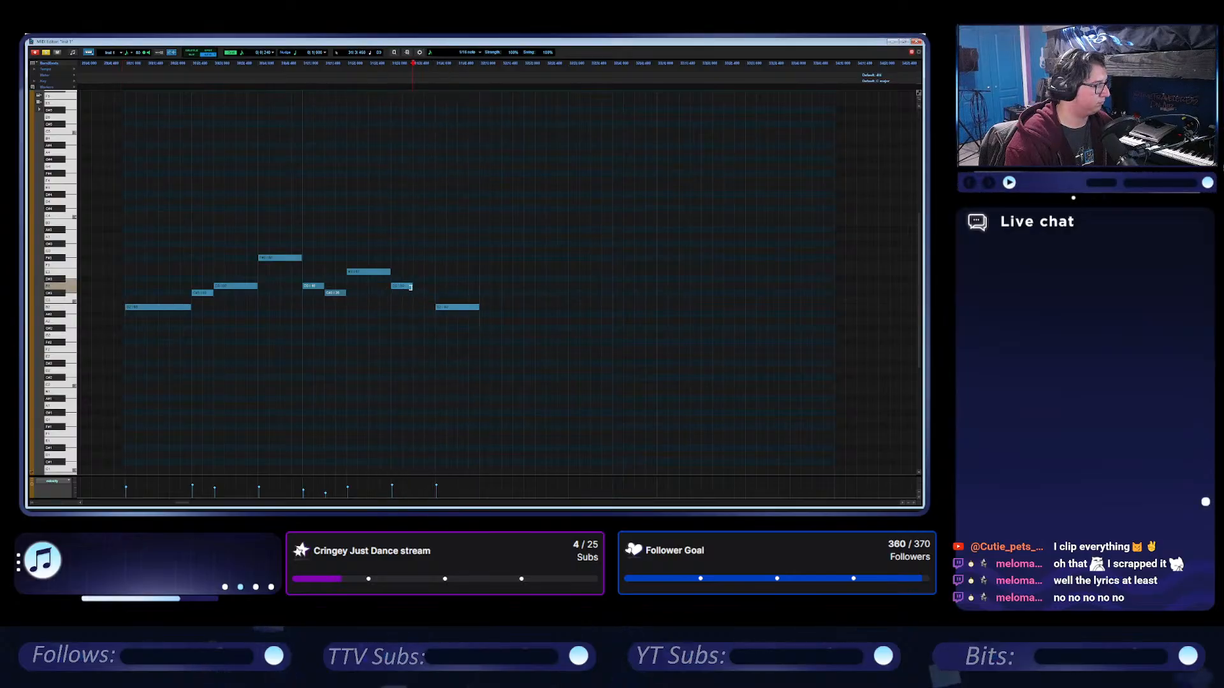
left_click_drag(412, 286, 452, 297)
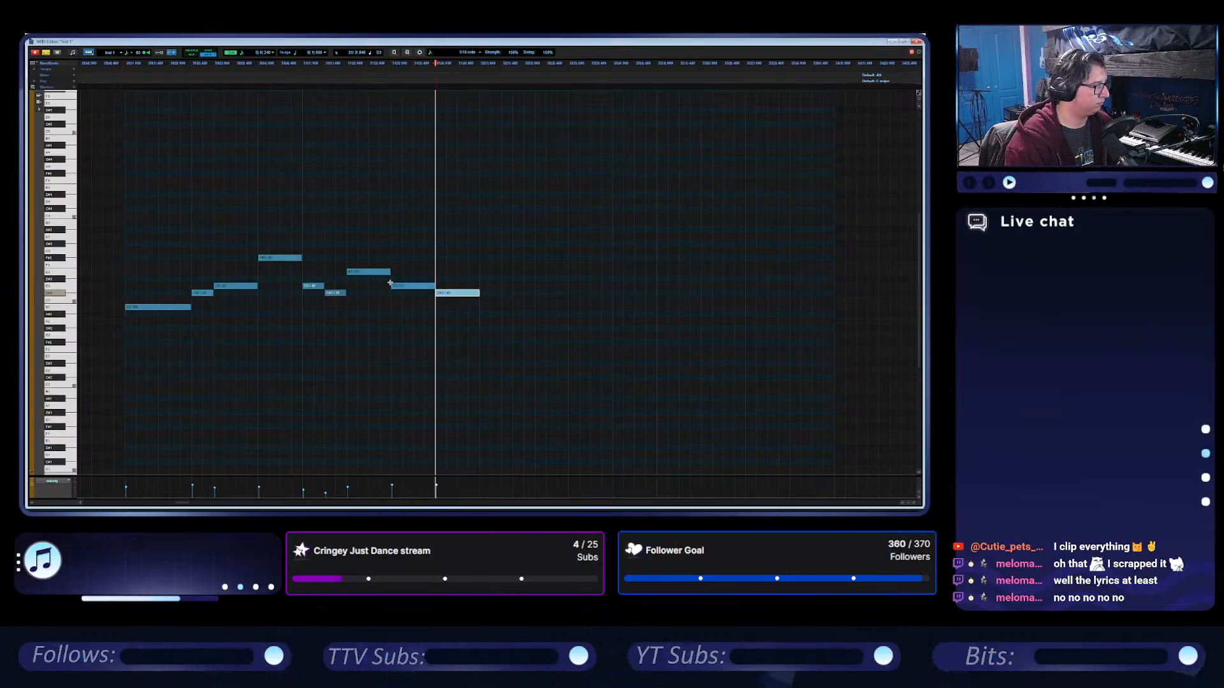
Play the melody again, lengthen the E by an eighth note and start the D after it an eighth note later.
left_click(128, 261)
key("space")
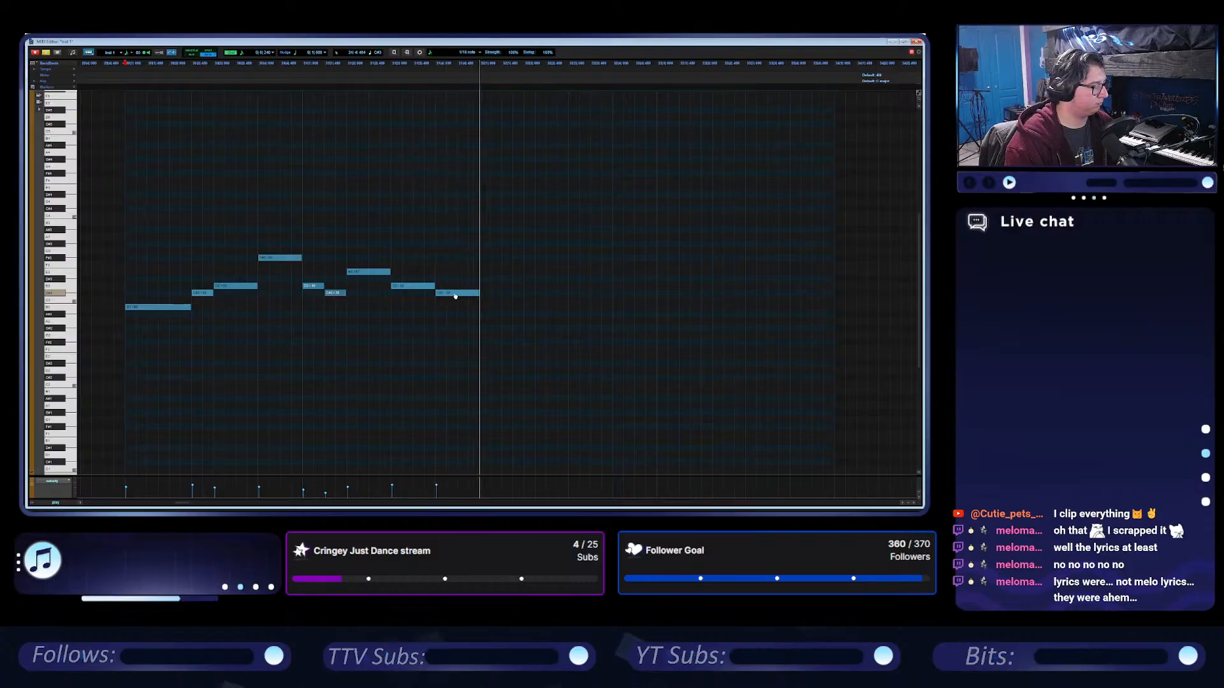
key("space")
left_click_drag(433, 286, 412, 271)
left_click(401, 288)
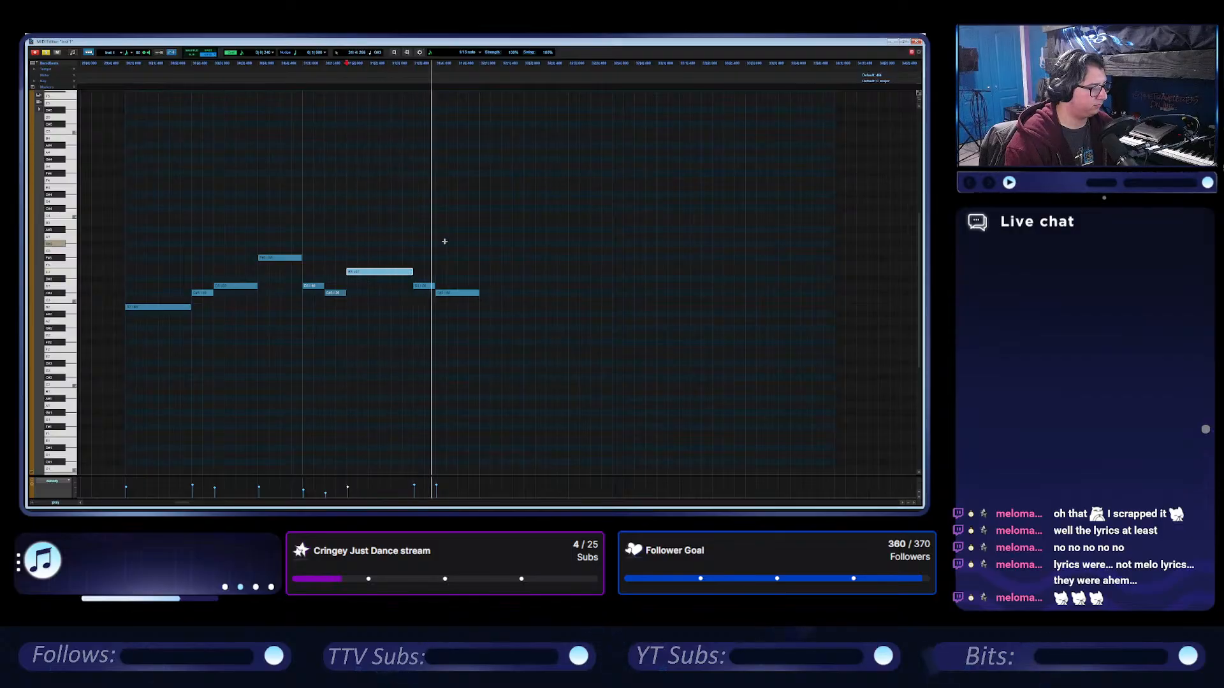
key("space")
Duplicate the whole phrase directly after itself and play the copy.
left_click_drag(449, 251, 170, 350)
key("ctrl+d")
key("space")
scroll(470, 248, "right", 2)
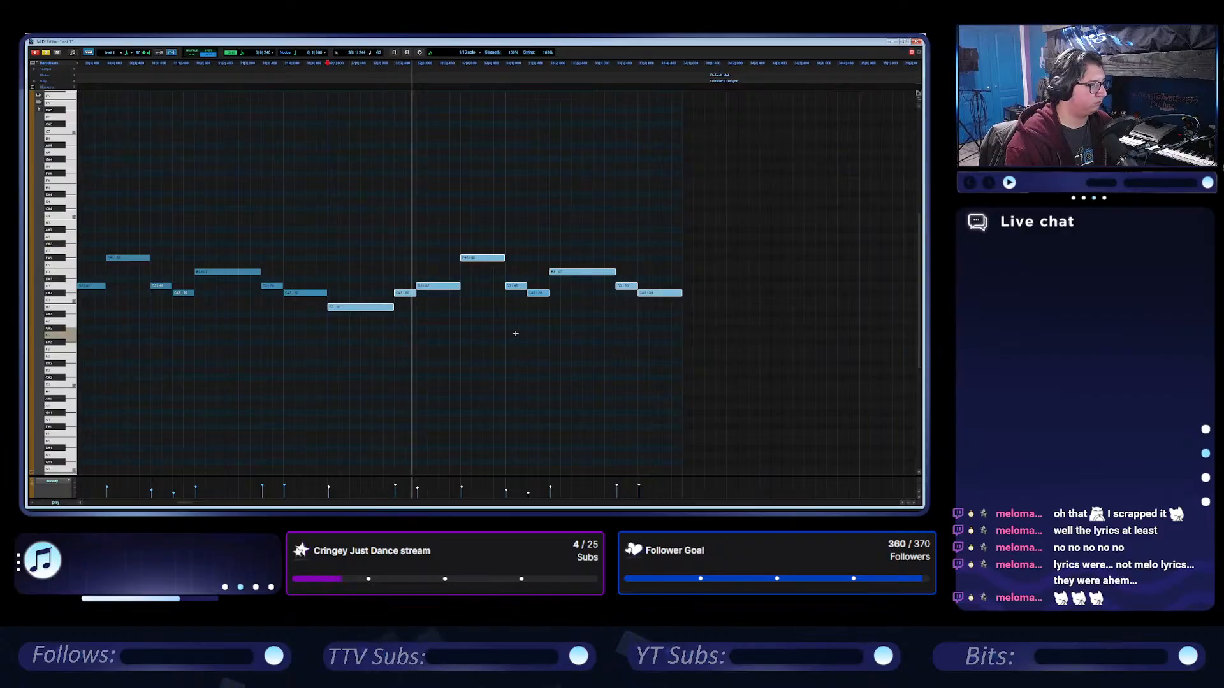
In the copied phrase, raise the D after the F# to G and the following C# to F#, and audition the change.
left_click(515, 269)
key("space")
left_click_drag(518, 286, 518, 251)
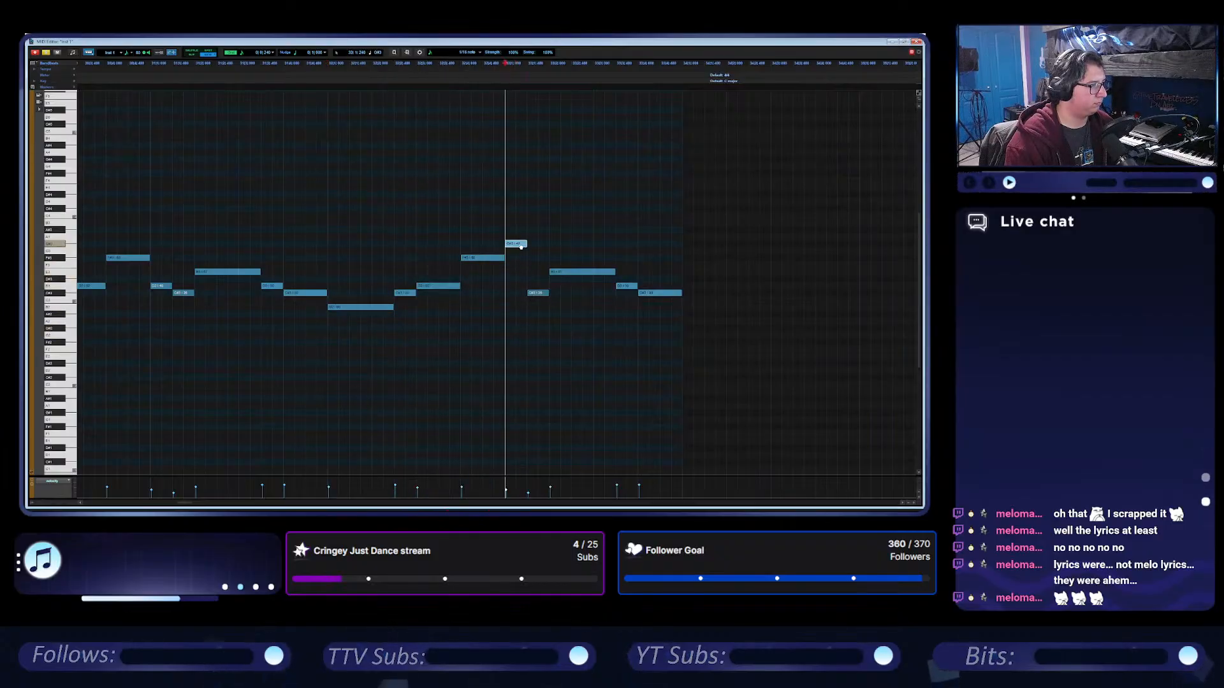
left_click_drag(538, 293, 541, 258)
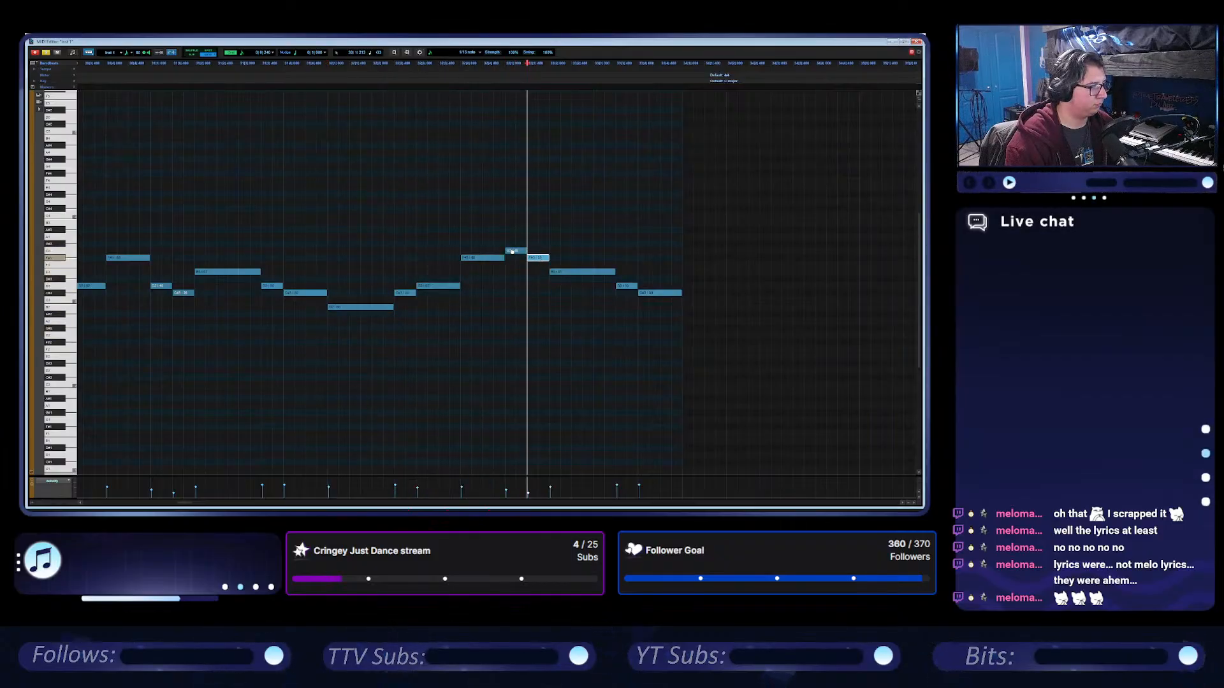
key("space")
key("space")
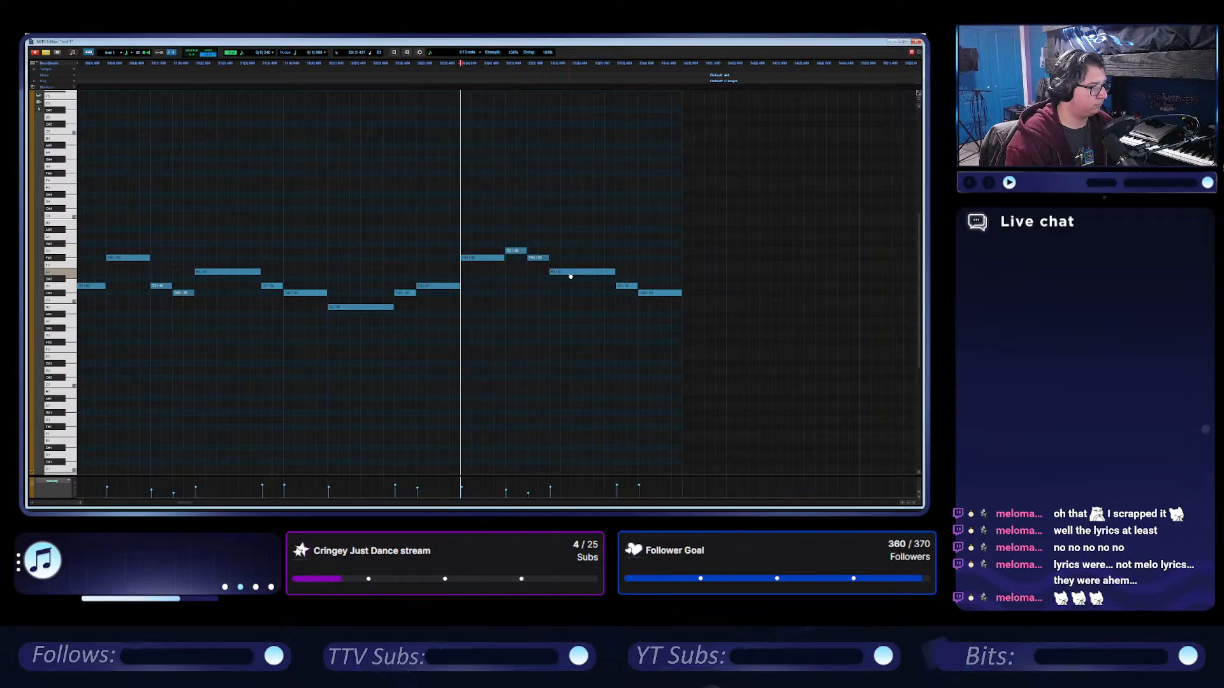
Try raising the copied phrase's last two notes to B and A, and play its second half.
left_click_drag(626, 287, 632, 234)
left_click_drag(656, 296, 656, 239)
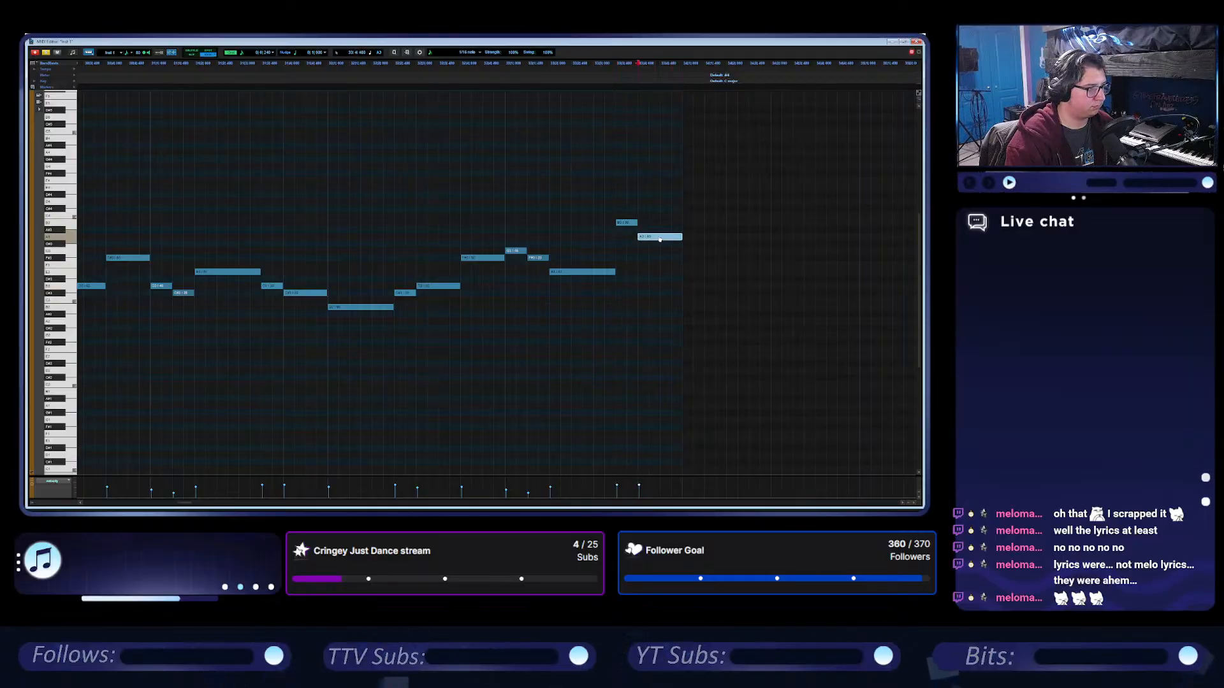
left_click(505, 226)
key("space")
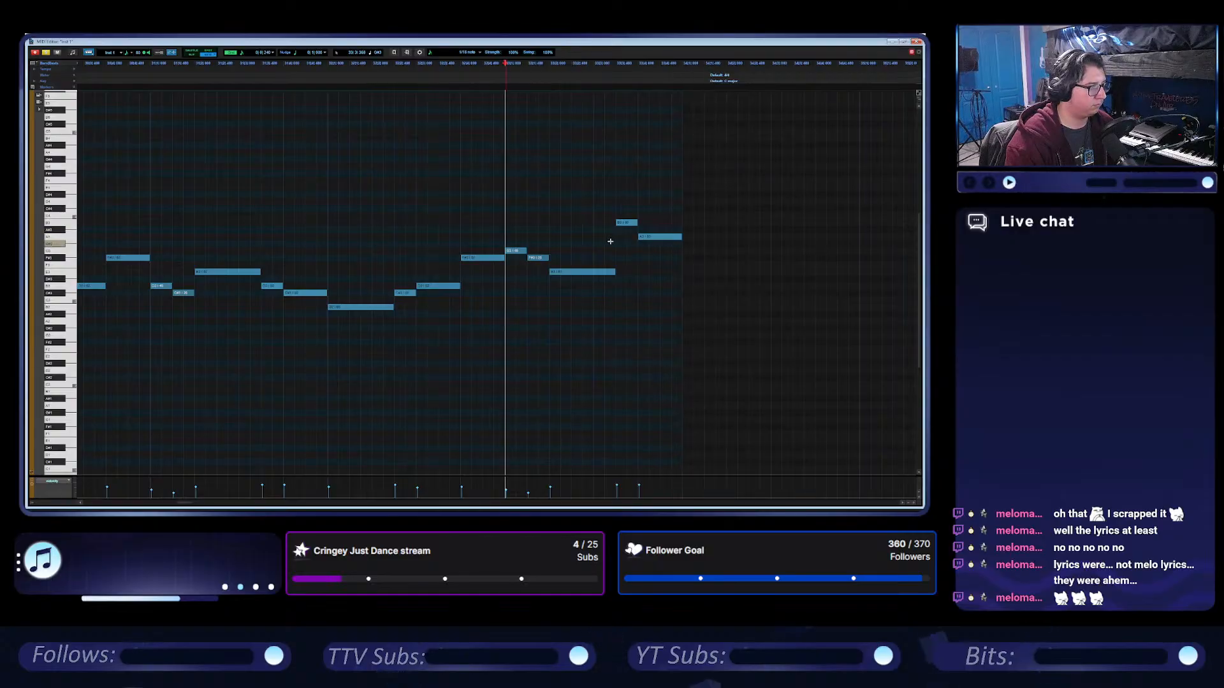
Play both phrases through from the start of the clip to the last note.
scroll(606, 242, "left", 4)
scroll(440, 236, "left", 8)
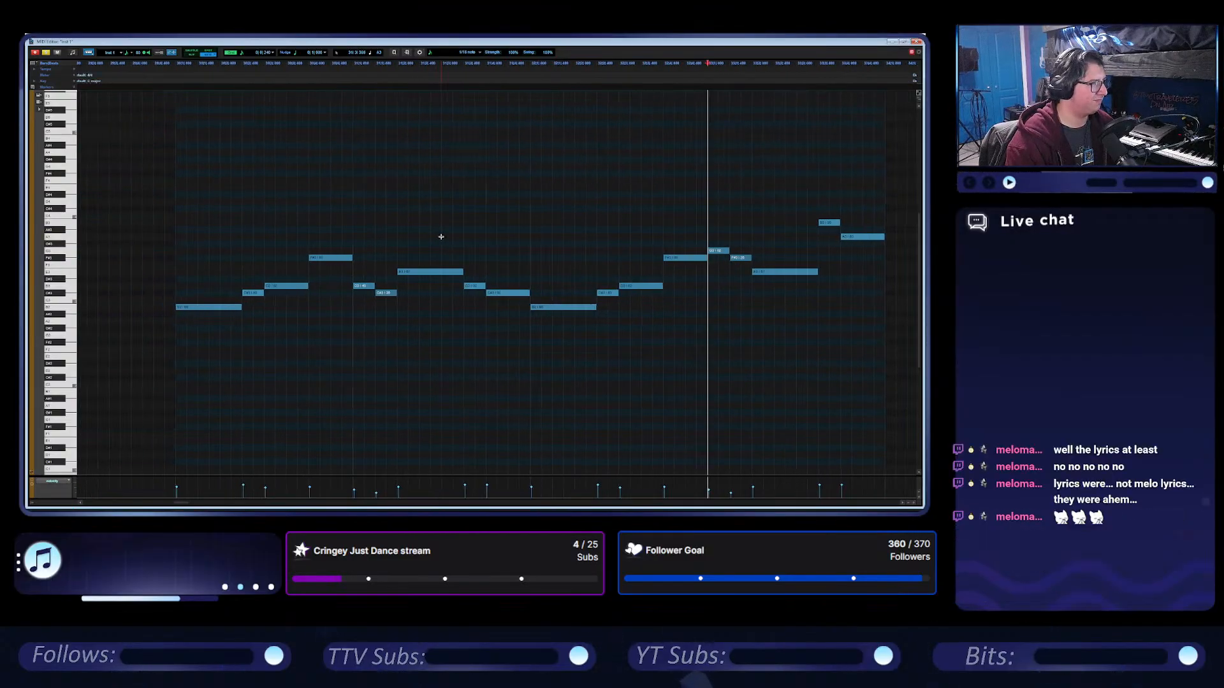
scroll(441, 237, "left", 1)
left_click(192, 213)
key("space")
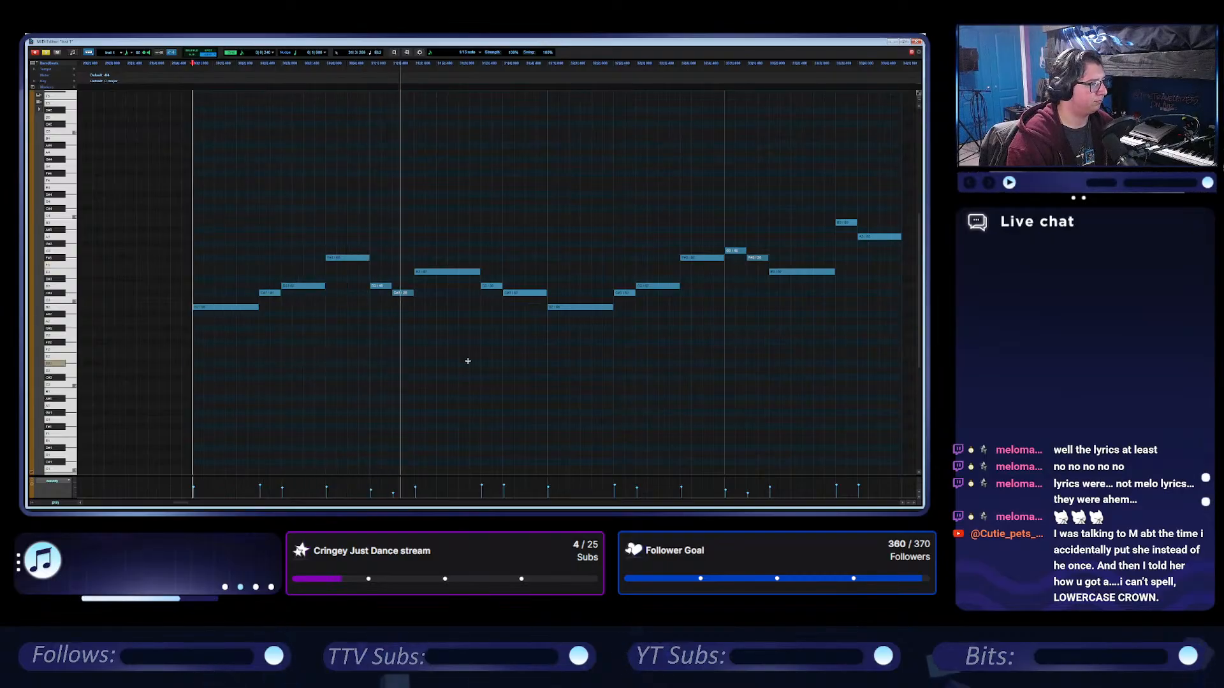
scroll(514, 336, "right", 10)
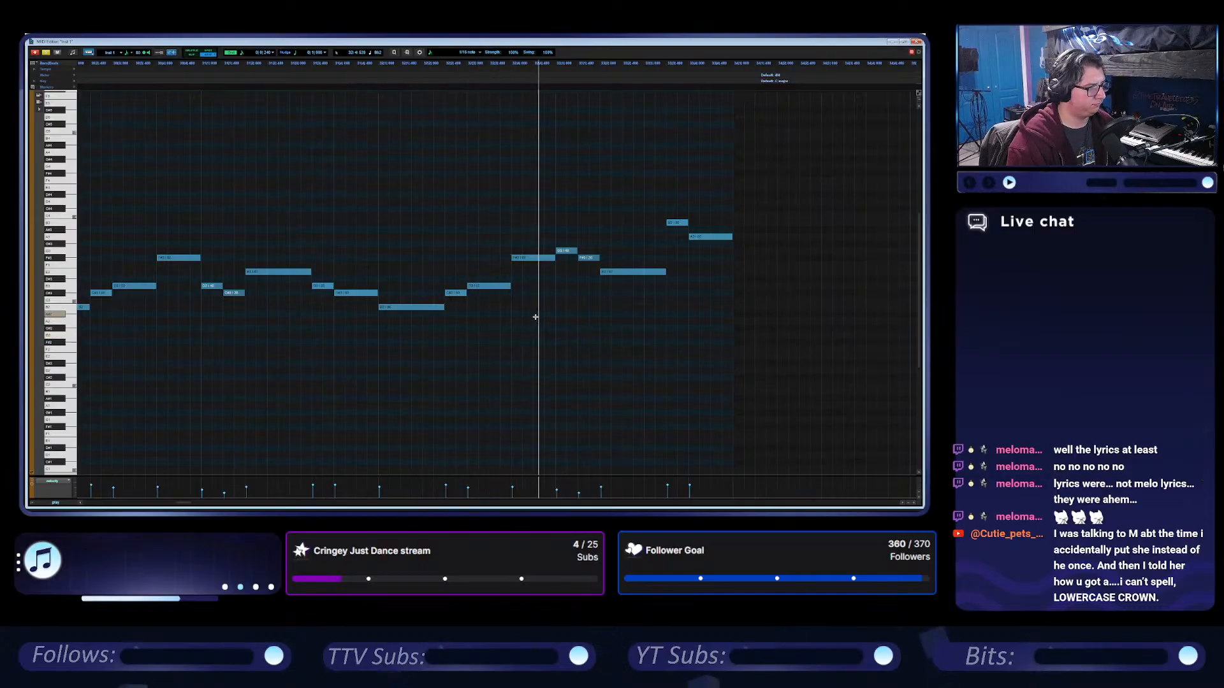
scroll(595, 276, "right", 3)
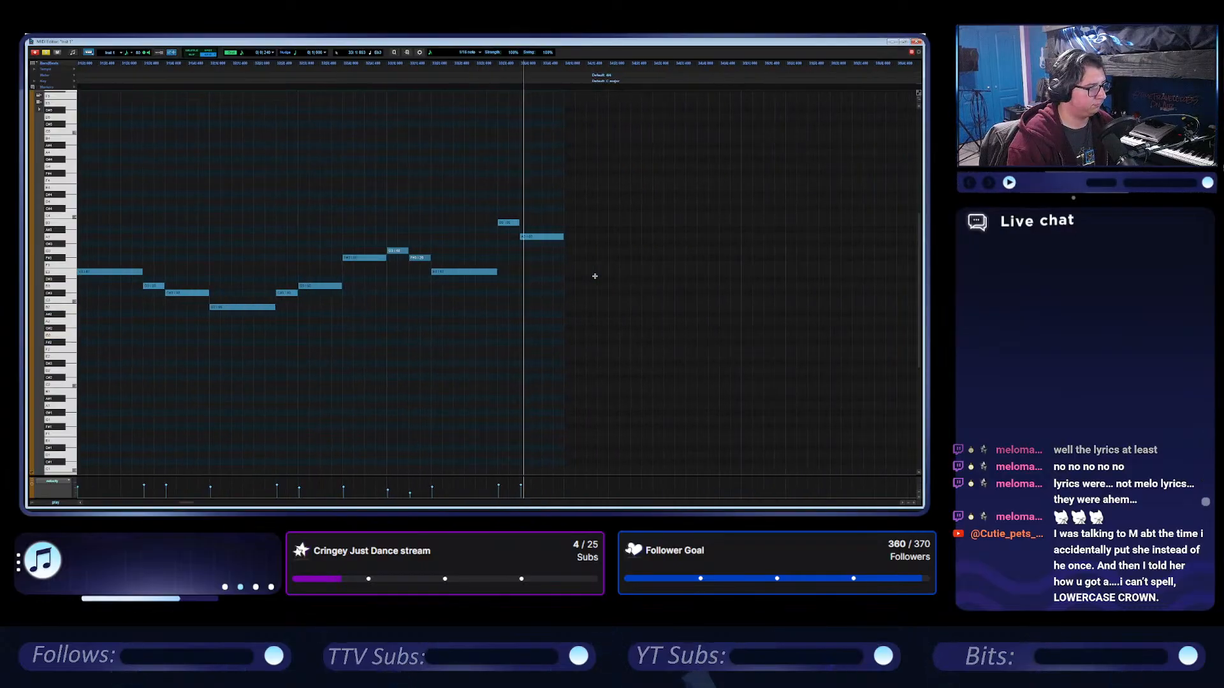
key("space")
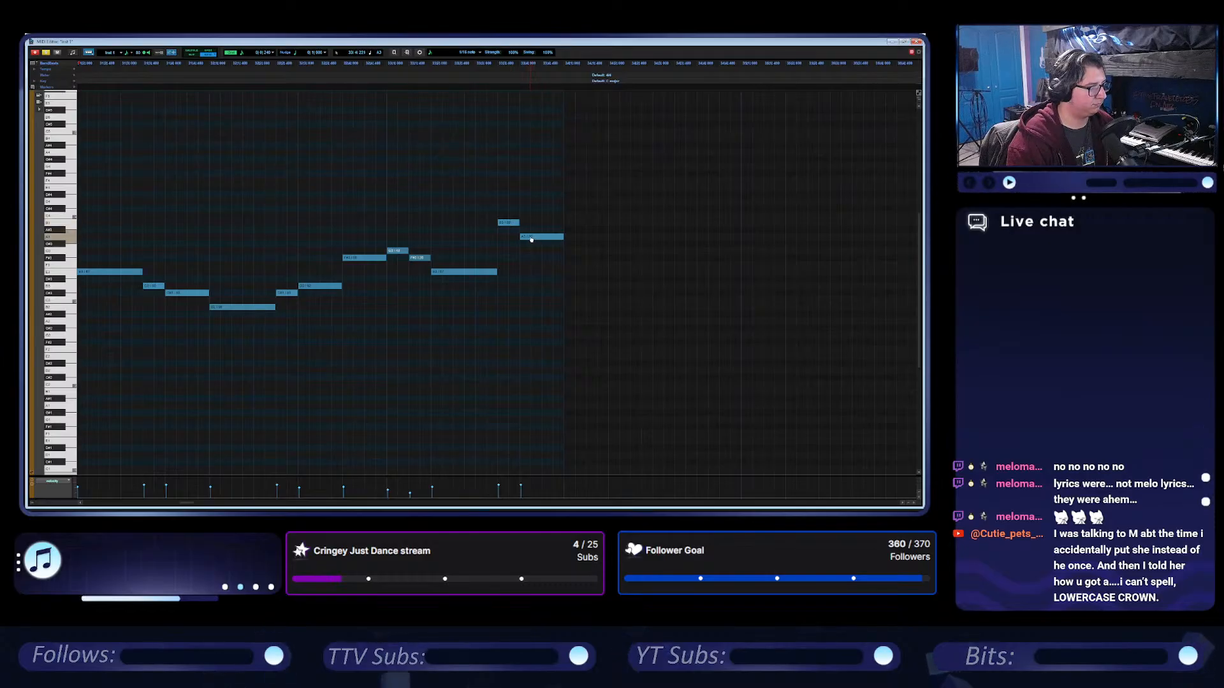
Try the melody's last two notes at A and G, playing from the long E before them.
left_click(511, 224)
left_click_drag(510, 227, 541, 253)
left_click(455, 232)
key("space")
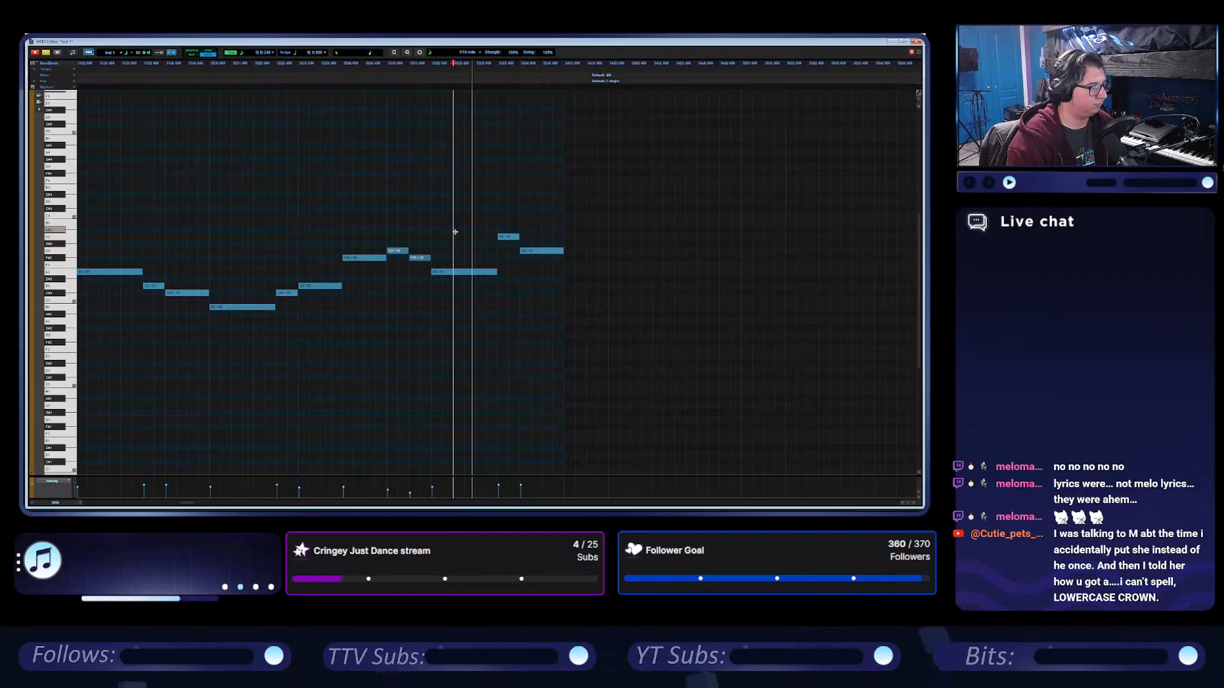
key("space")
Lower the last two notes to F# and E and the final one further to D, auditioning the ending after each change.
left_click_drag(510, 240, 544, 272)
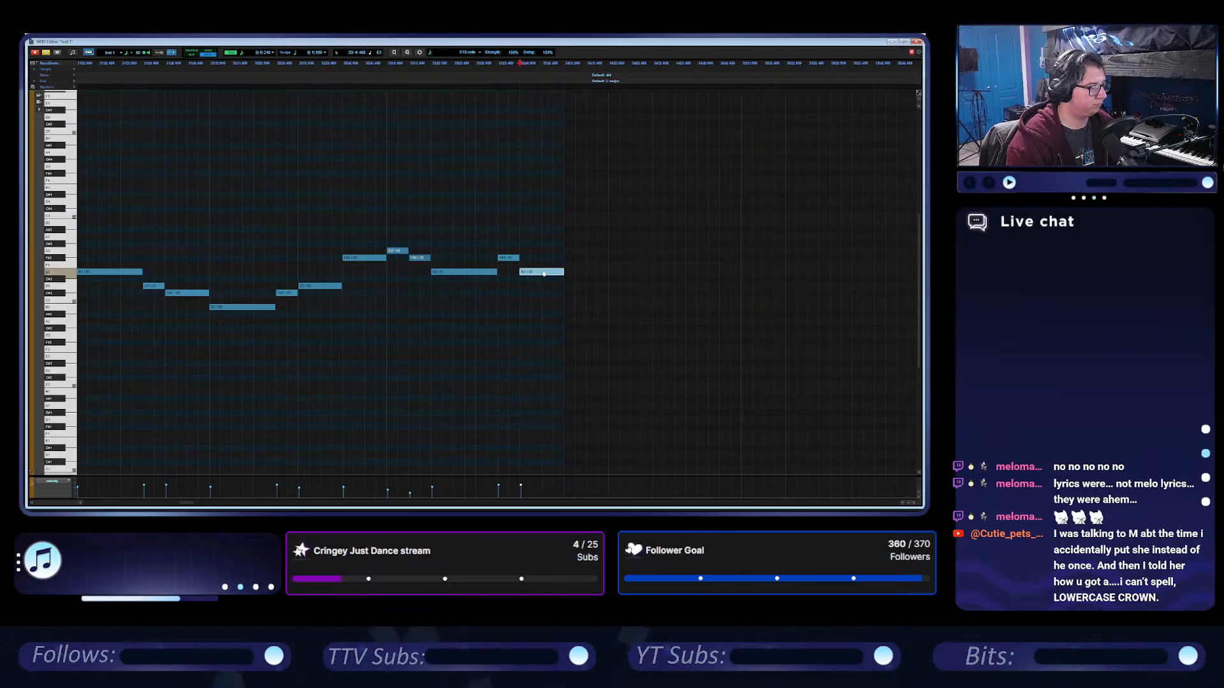
left_click(377, 230)
key("space")
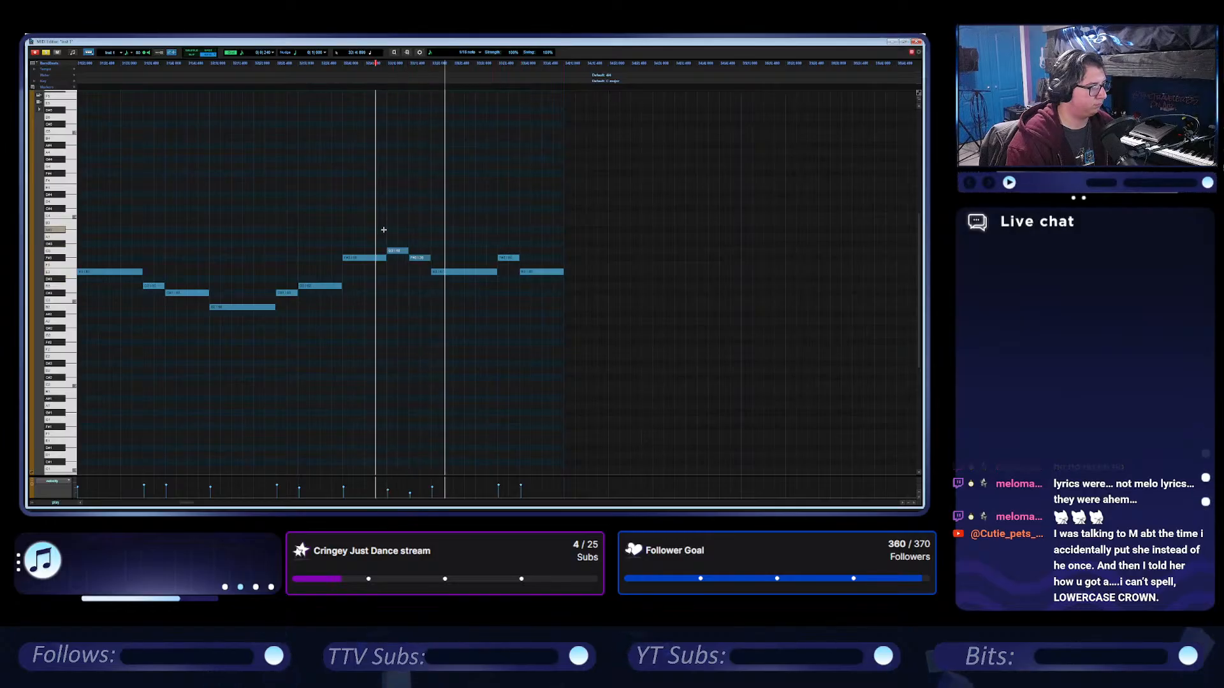
left_click(536, 273)
left_click_drag(537, 275, 538, 287)
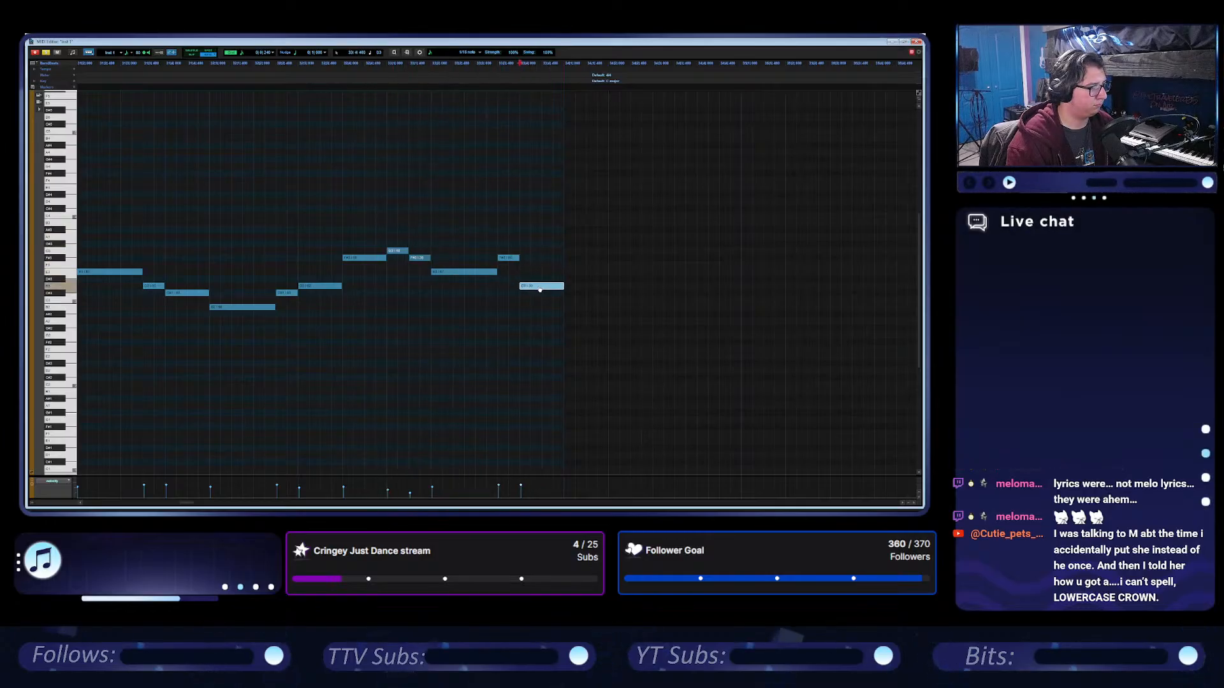
left_click(383, 213)
key("space")
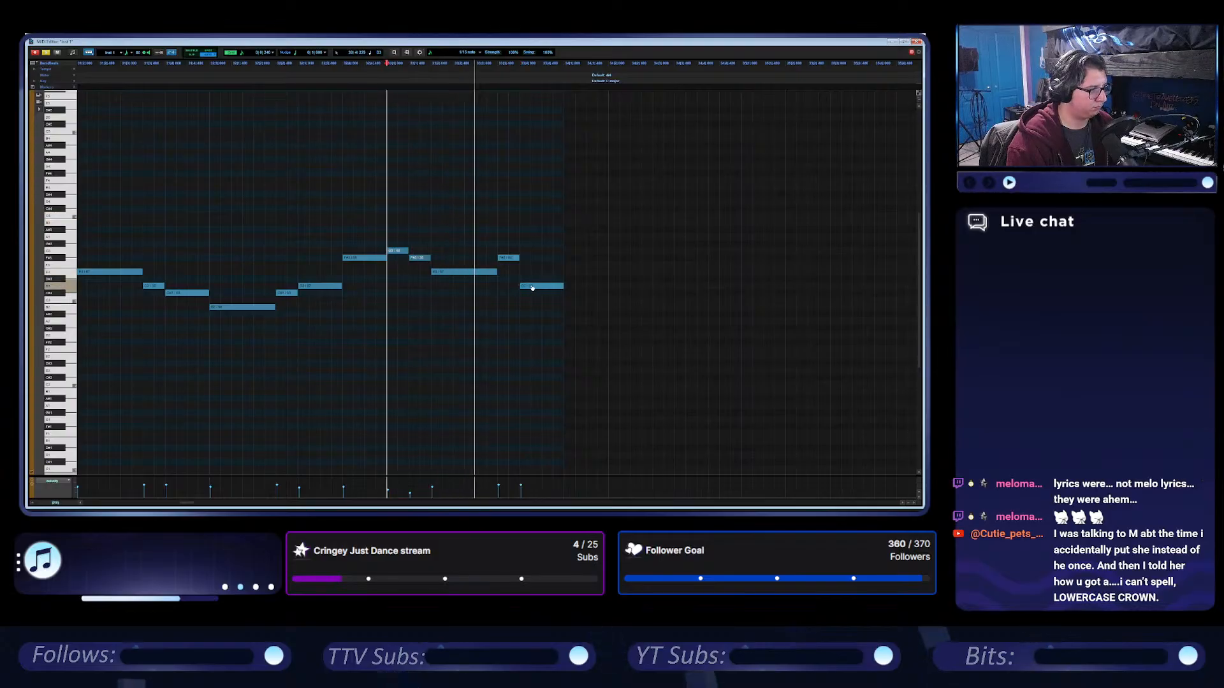
key("space")
Return the MIDI Editor to its smaller window beside the session and turn off solo on the Inst 1 track.
scroll(536, 286, "up", 5)
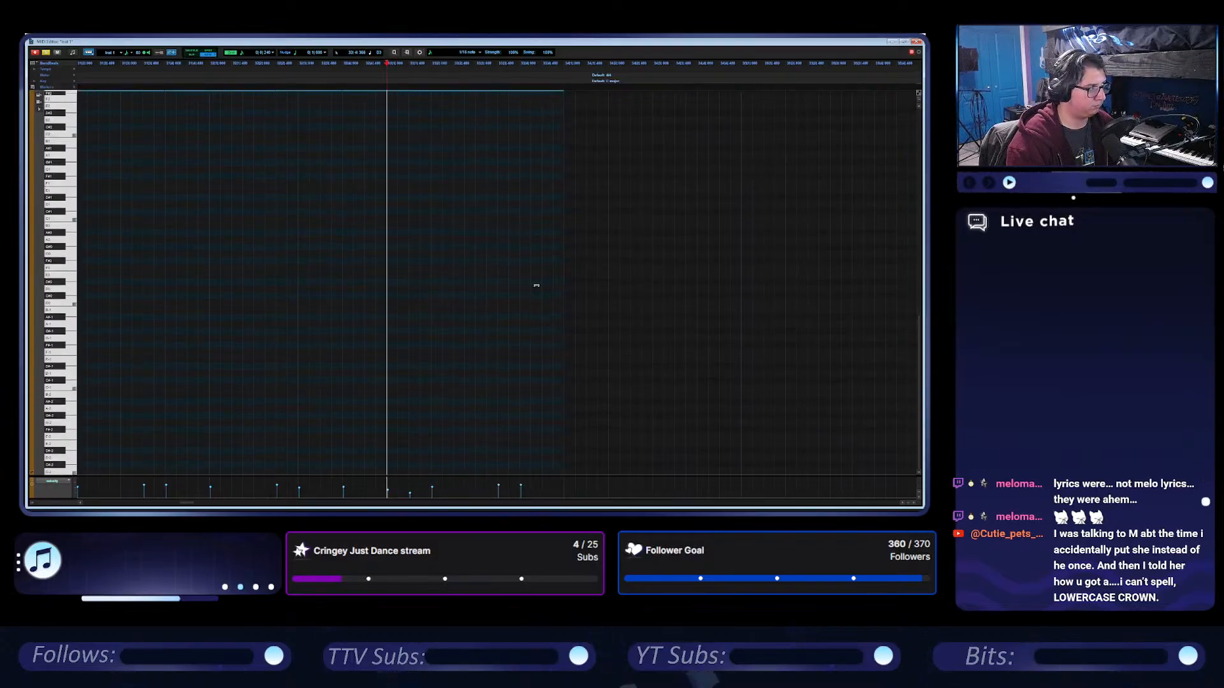
scroll(535, 285, "down", 3)
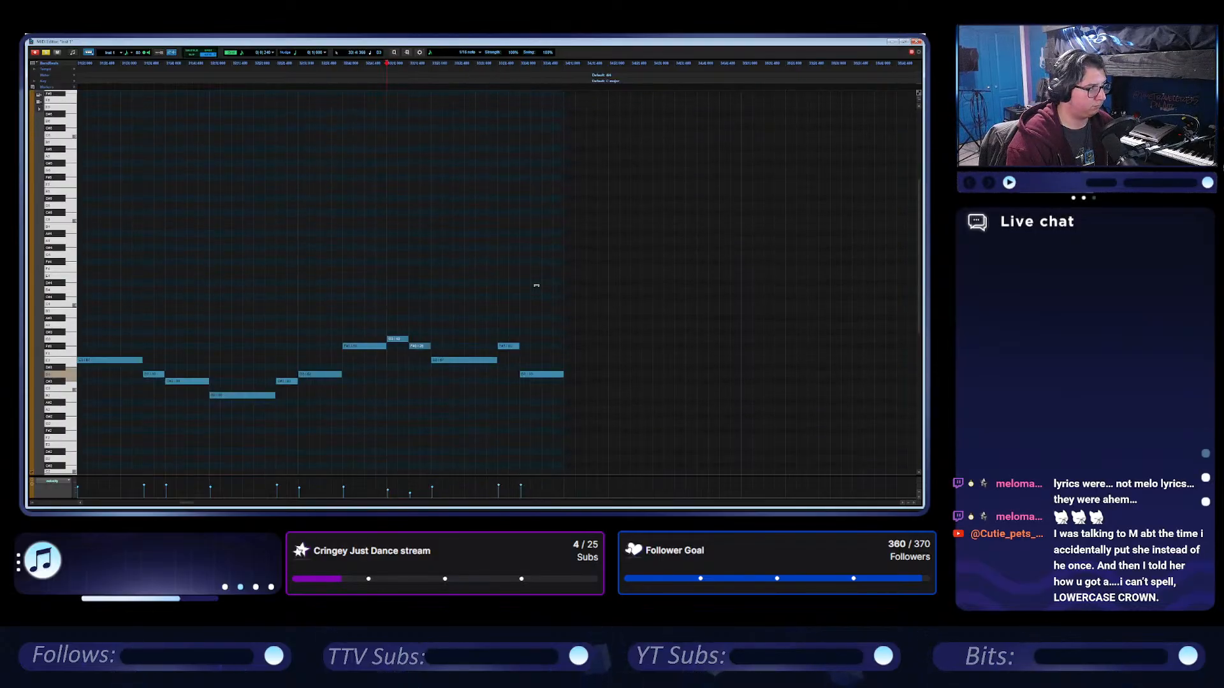
left_click(903, 42)
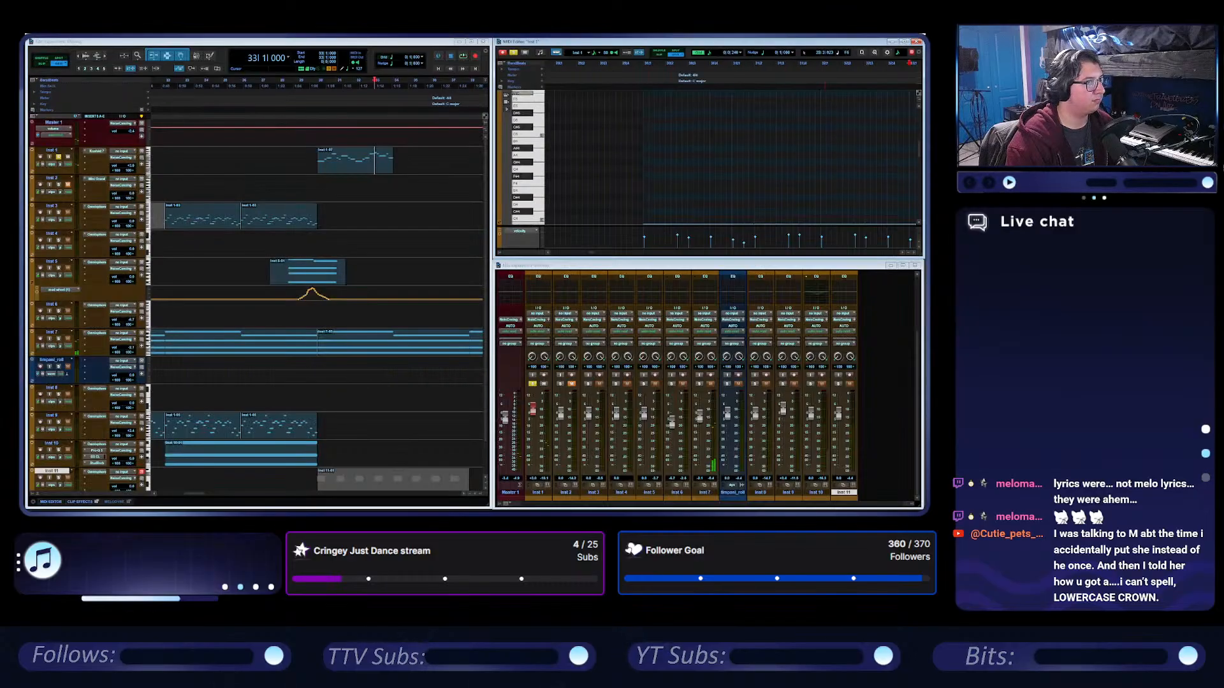
left_click(59, 157)
Play the full arrangement from bar 30 to hear the new melody with the other tracks.
key("space")
key("space")
left_click(316, 83)
key("space")
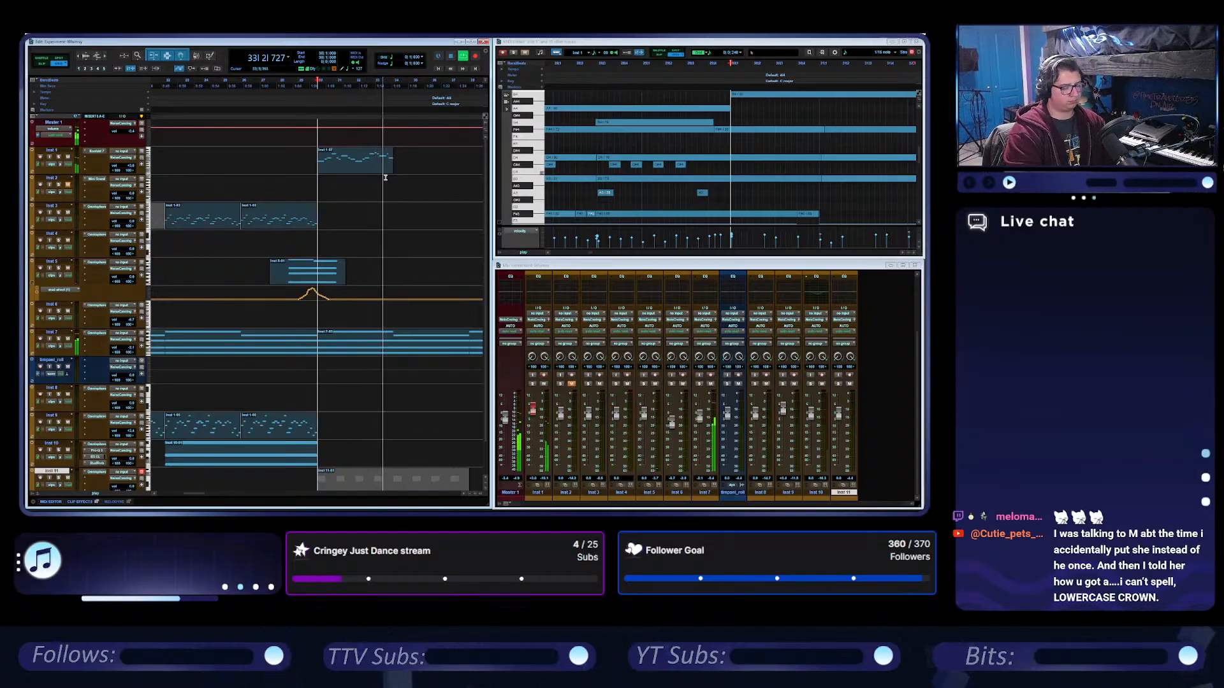
key("space")
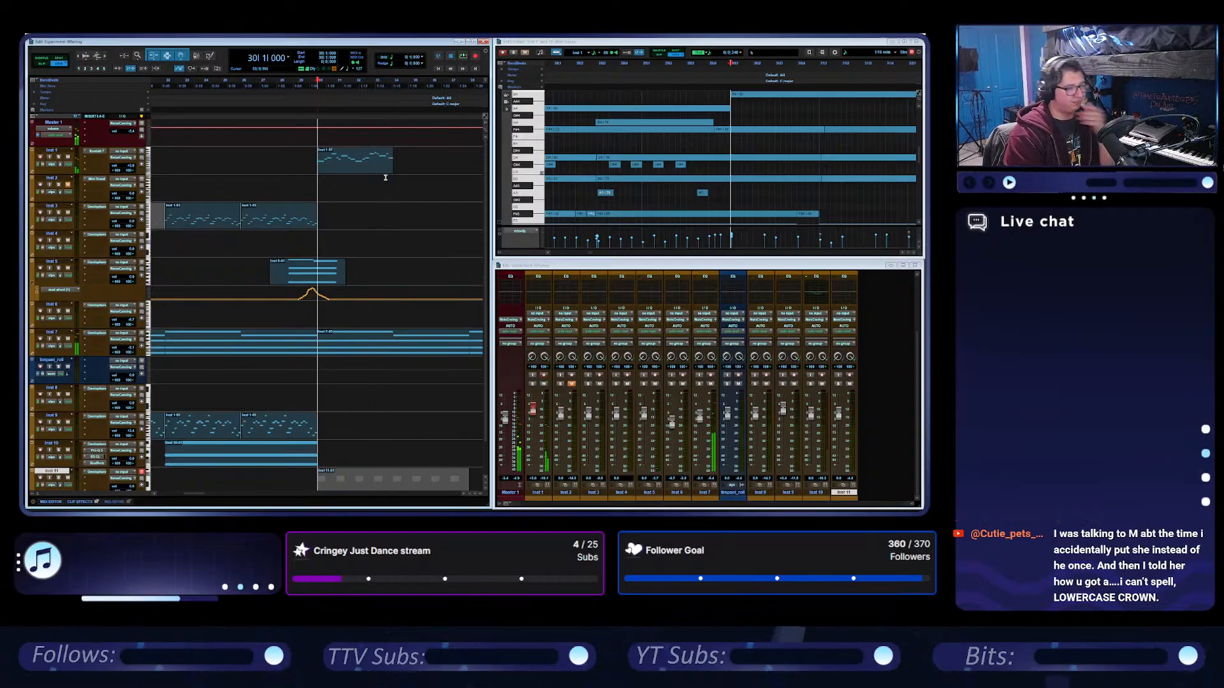
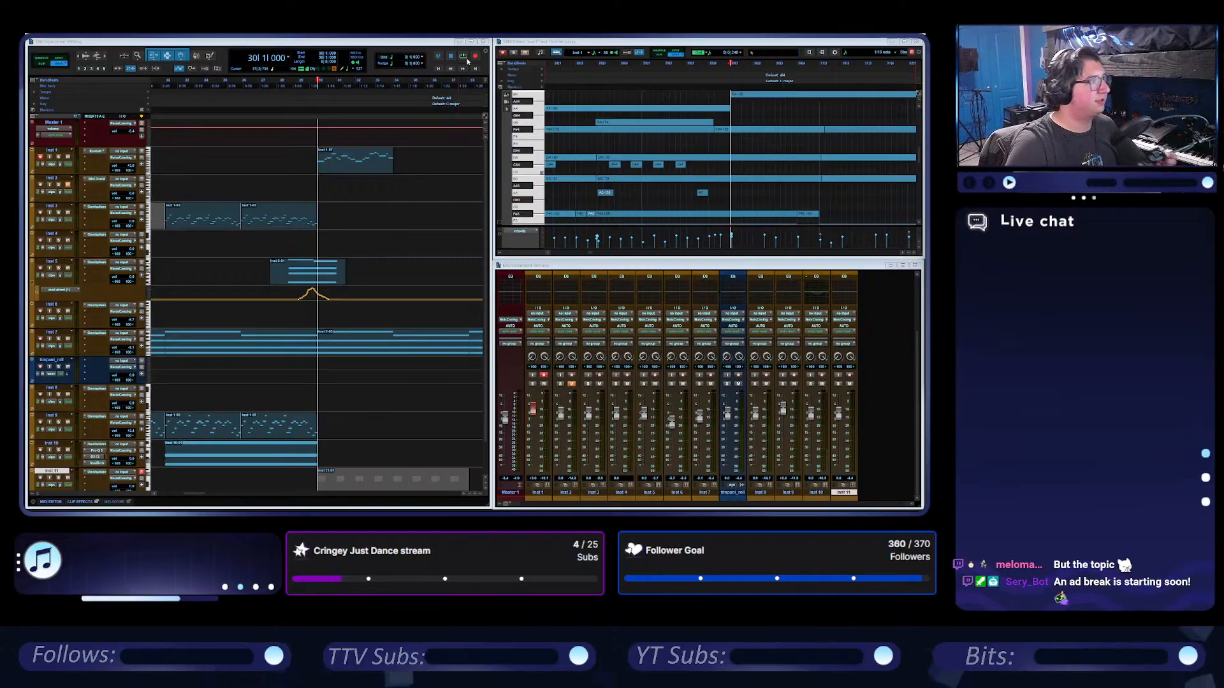
Replay the opening of the section from bar 30 and stop after the melody's first notes.
left_click(453, 74)
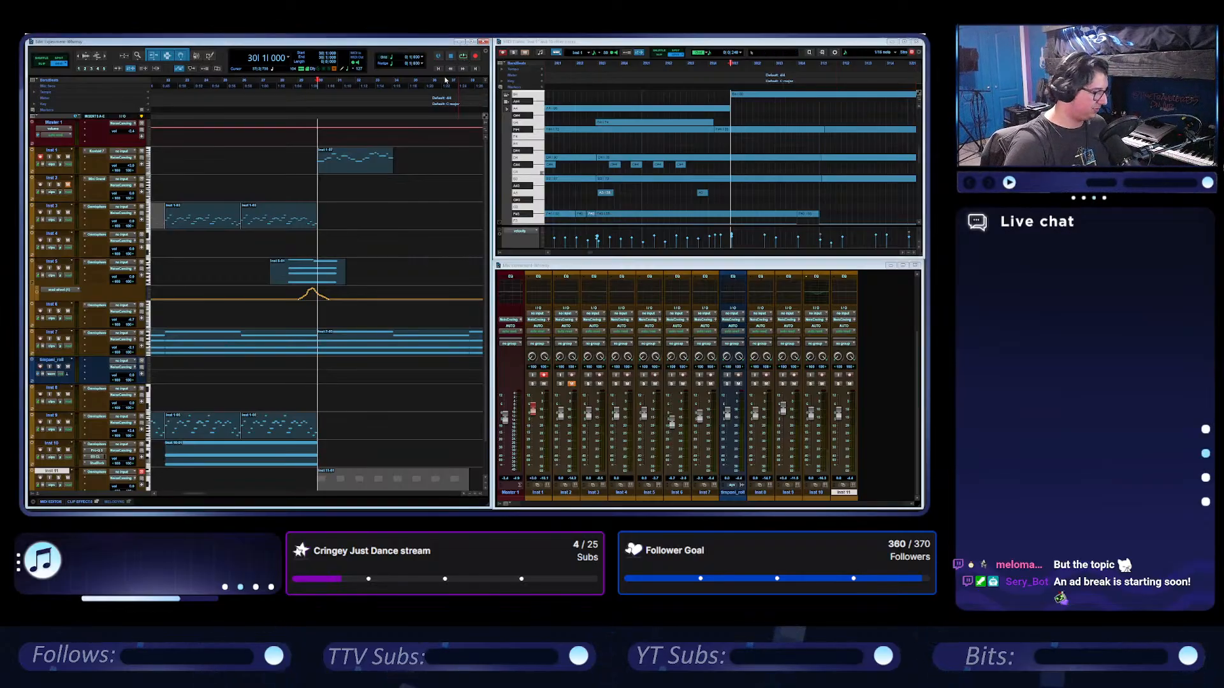
key("space")
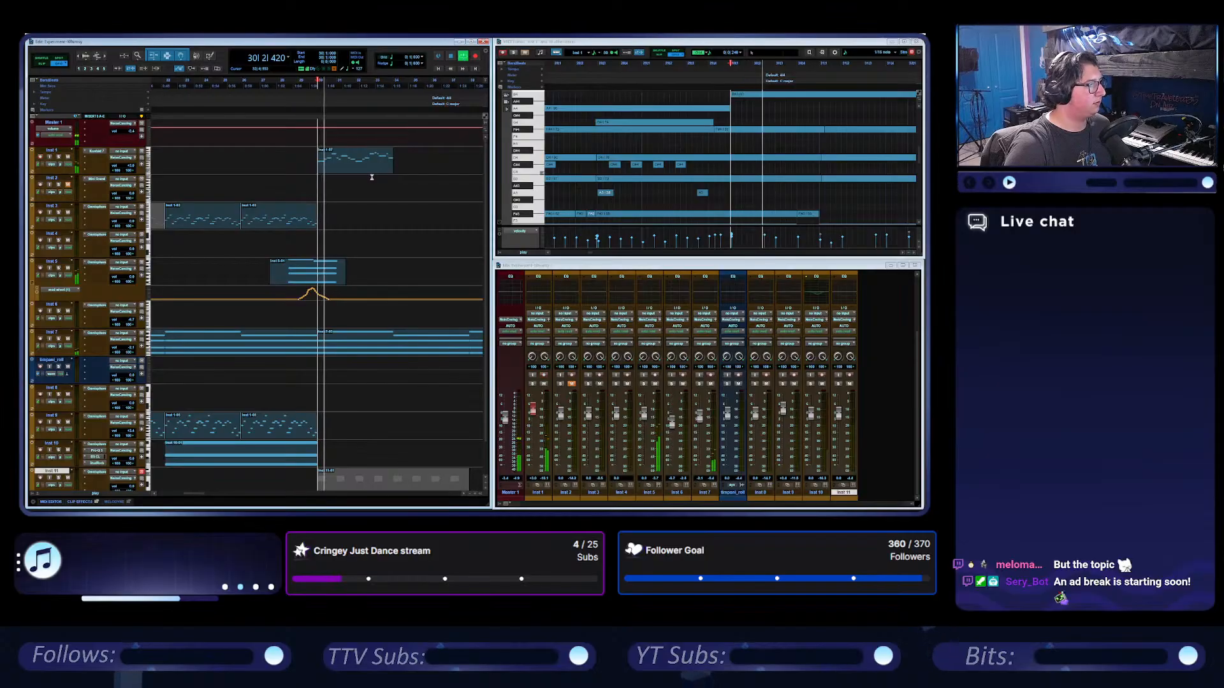
key("space")
Show the Inst 1 melody clip in the enlarged MIDI Editor and examine its opening notes one by one.
left_click(353, 167)
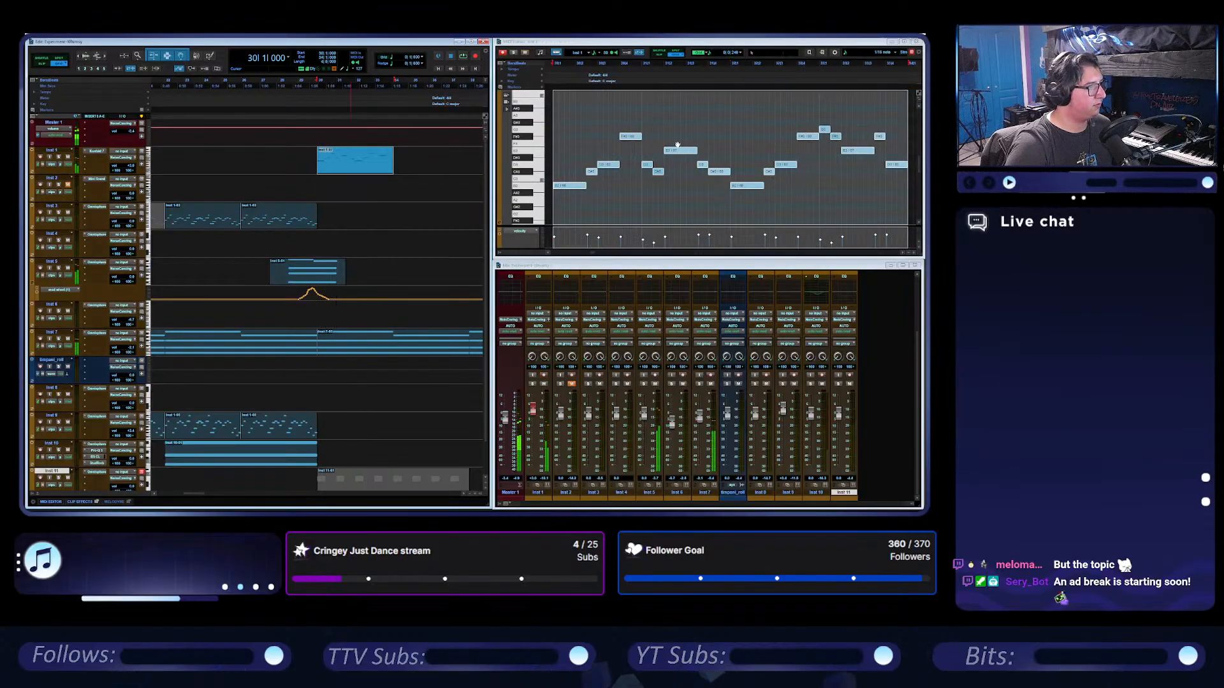
double_click(586, 41)
key("t")
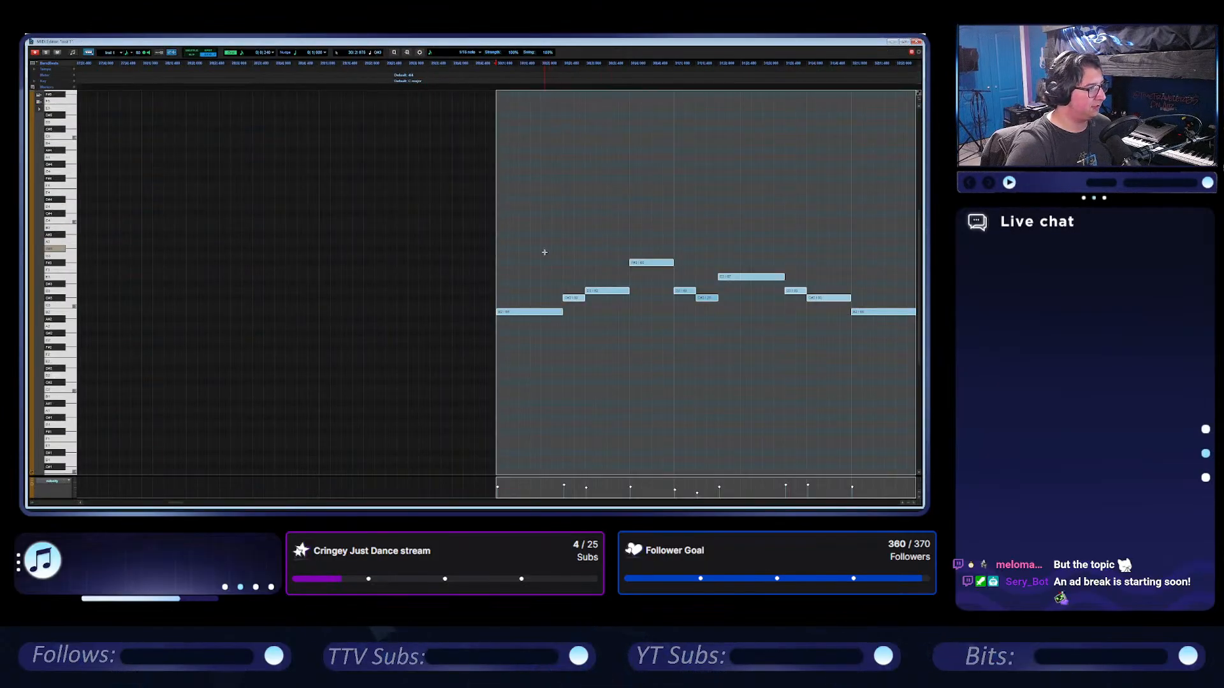
left_click(543, 252)
left_click(629, 262)
left_click(564, 298)
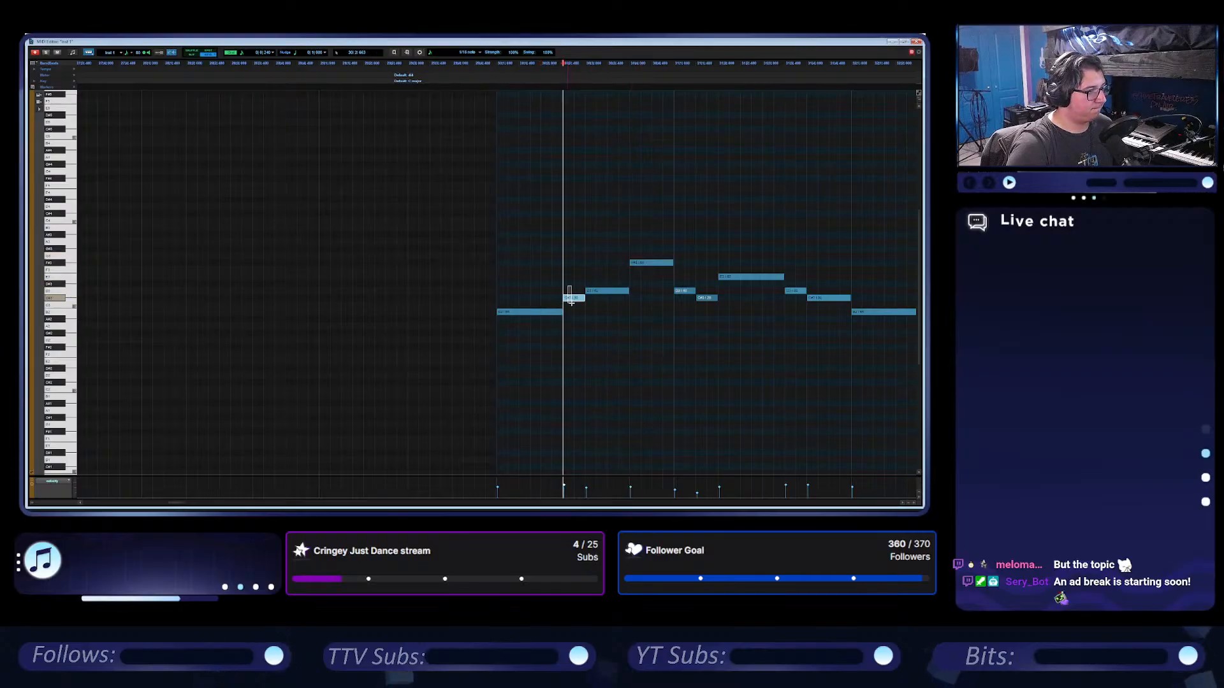
left_click(596, 290)
left_click(547, 312)
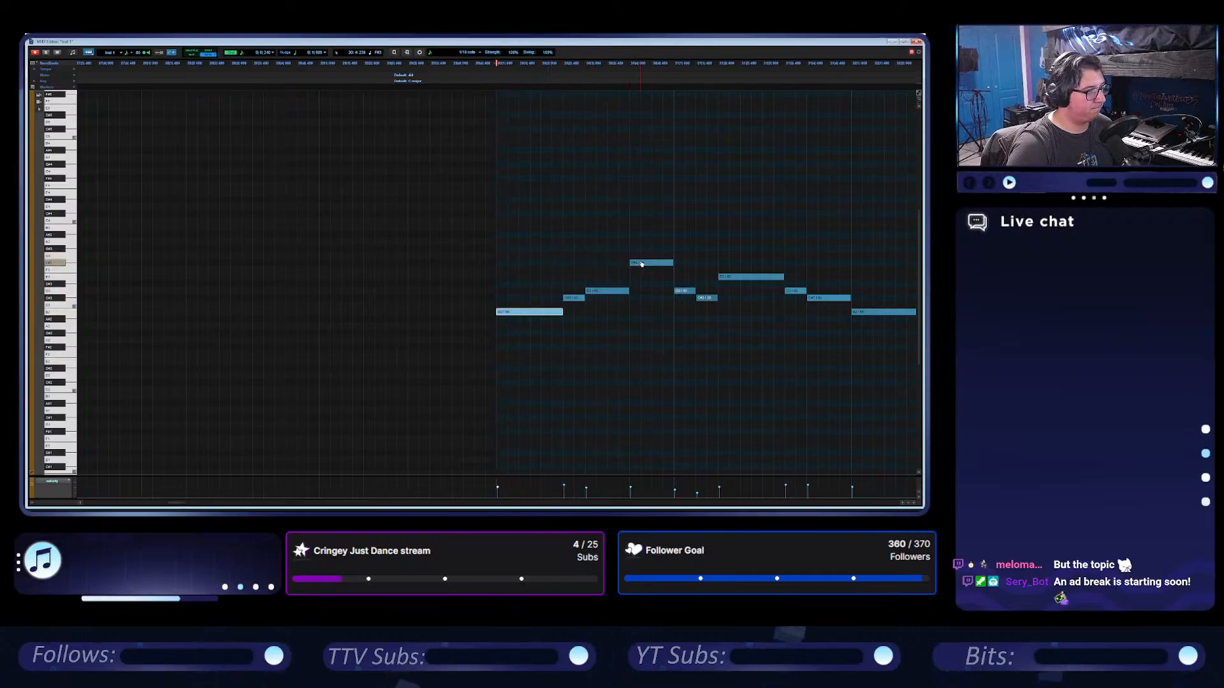
Rework the melody's opening as F#, C# and a shortened D, delete the long first B, and play it.
left_click_drag(646, 264, 513, 264)
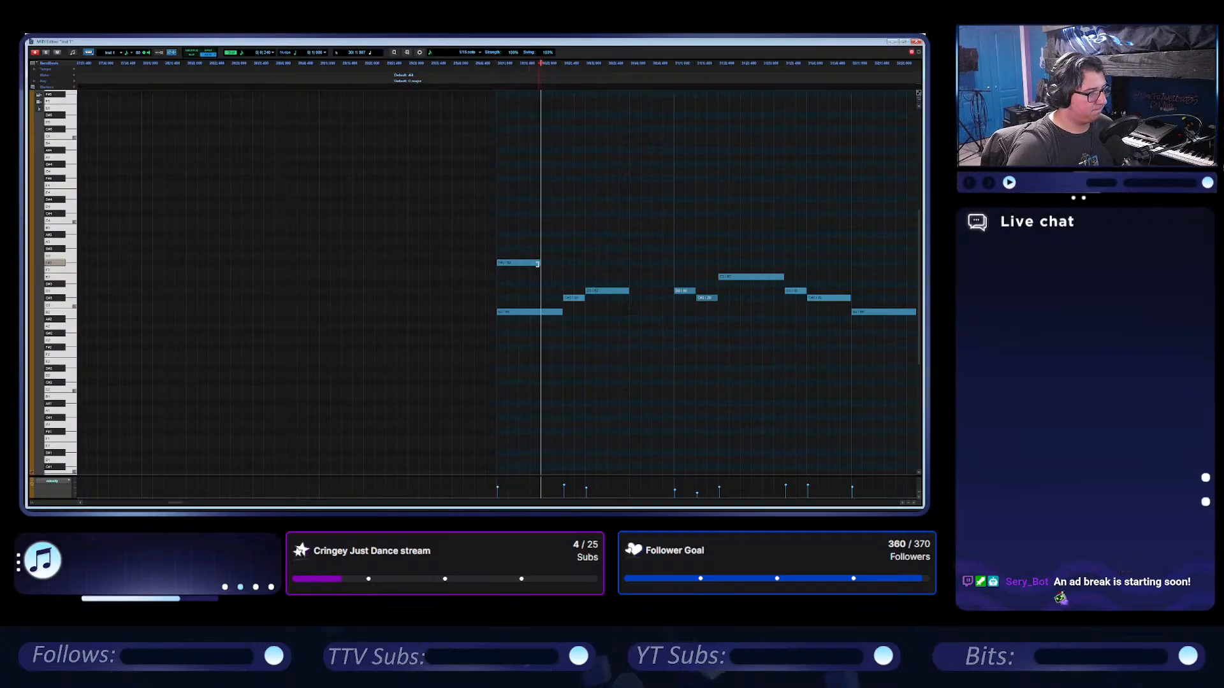
left_click_drag(604, 295, 577, 291)
left_click(578, 299)
left_click(532, 310)
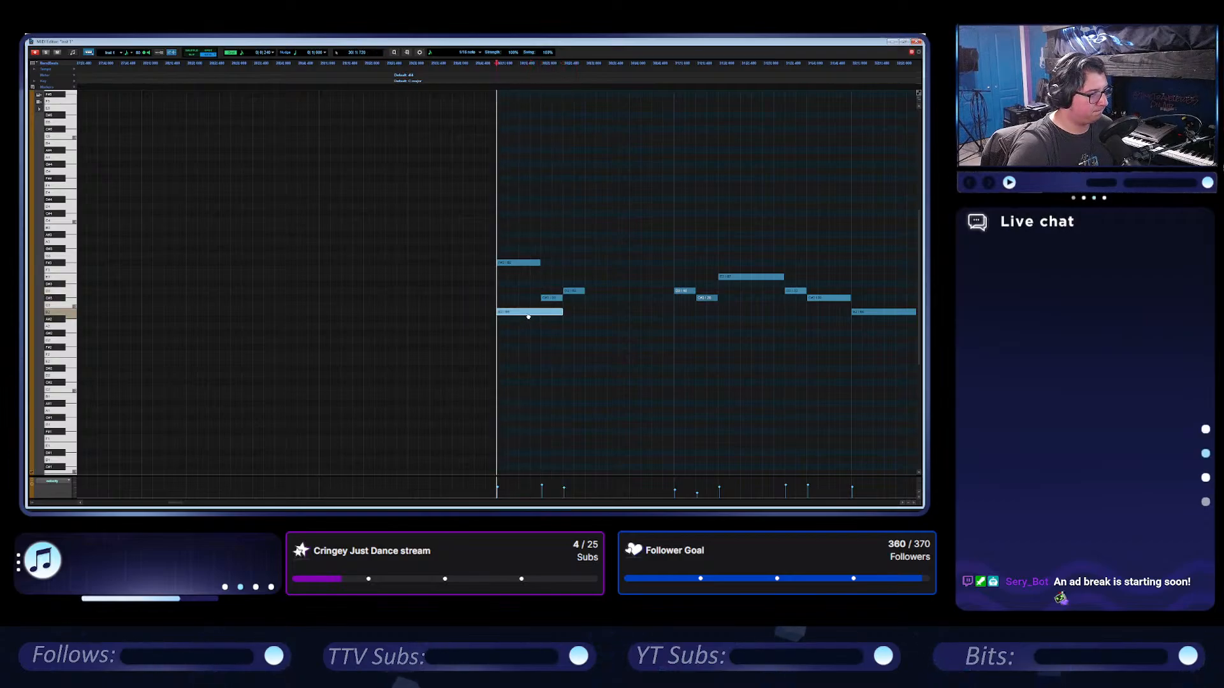
key("Delete")
key("space")
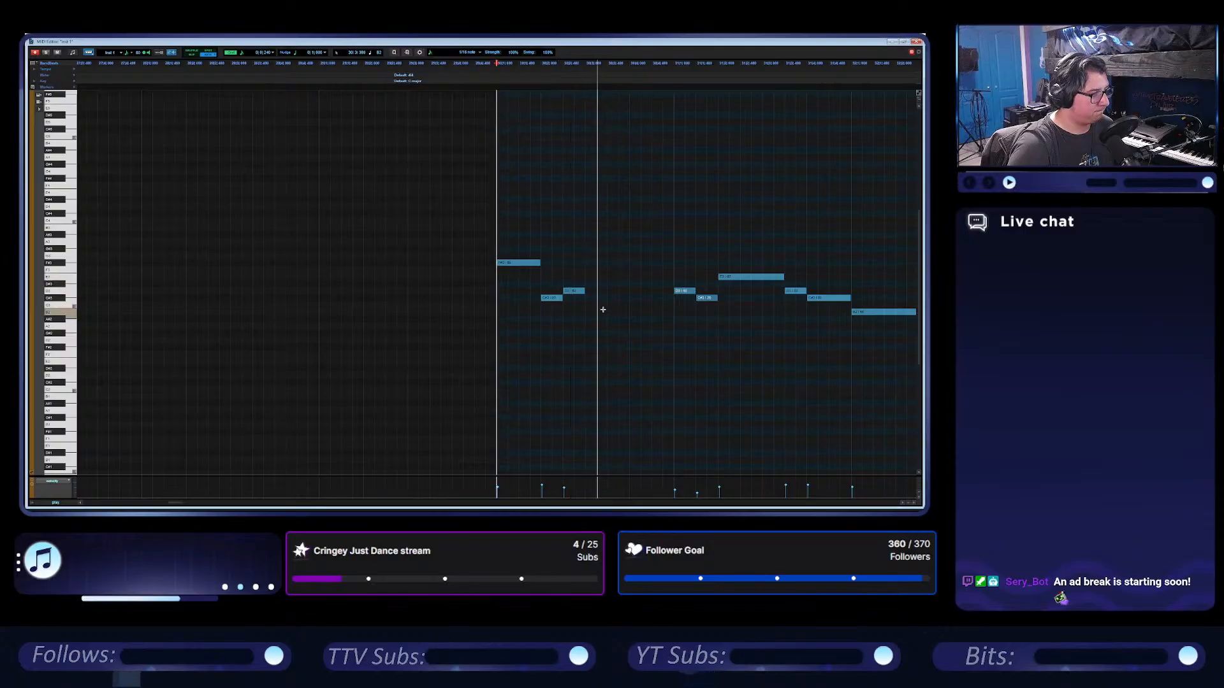
key("space")
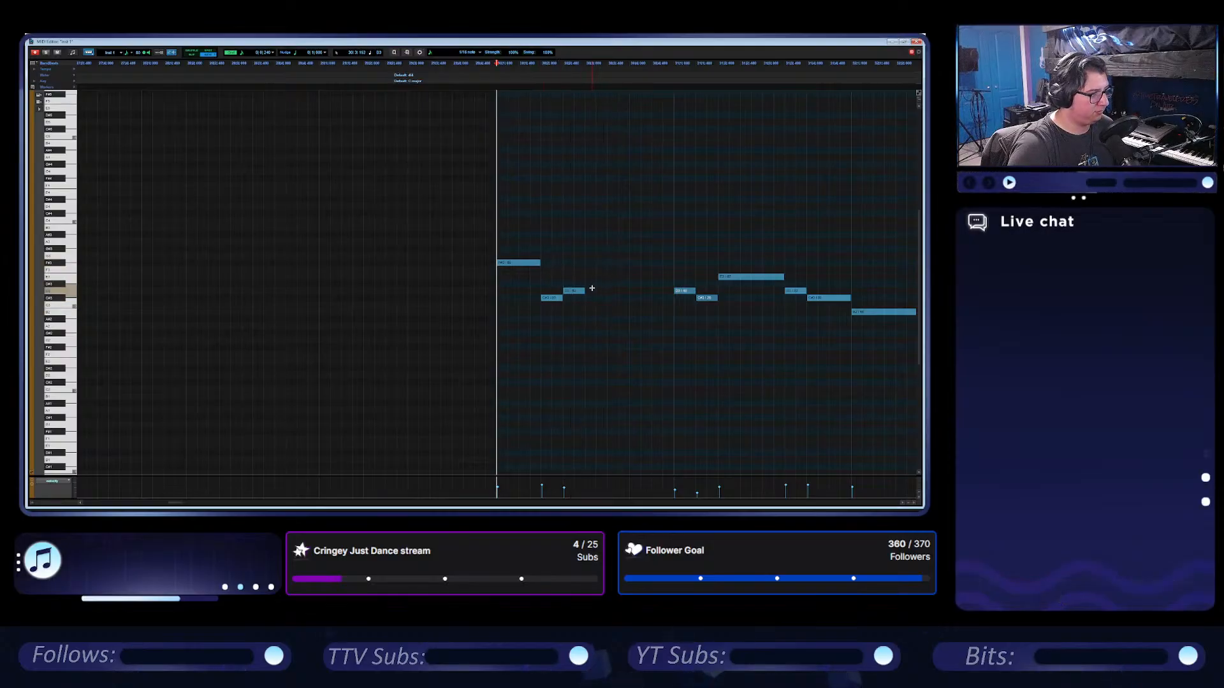
Replay the opening, add a short C# and a long E after the D, and audition the phrase from its start.
key("space")
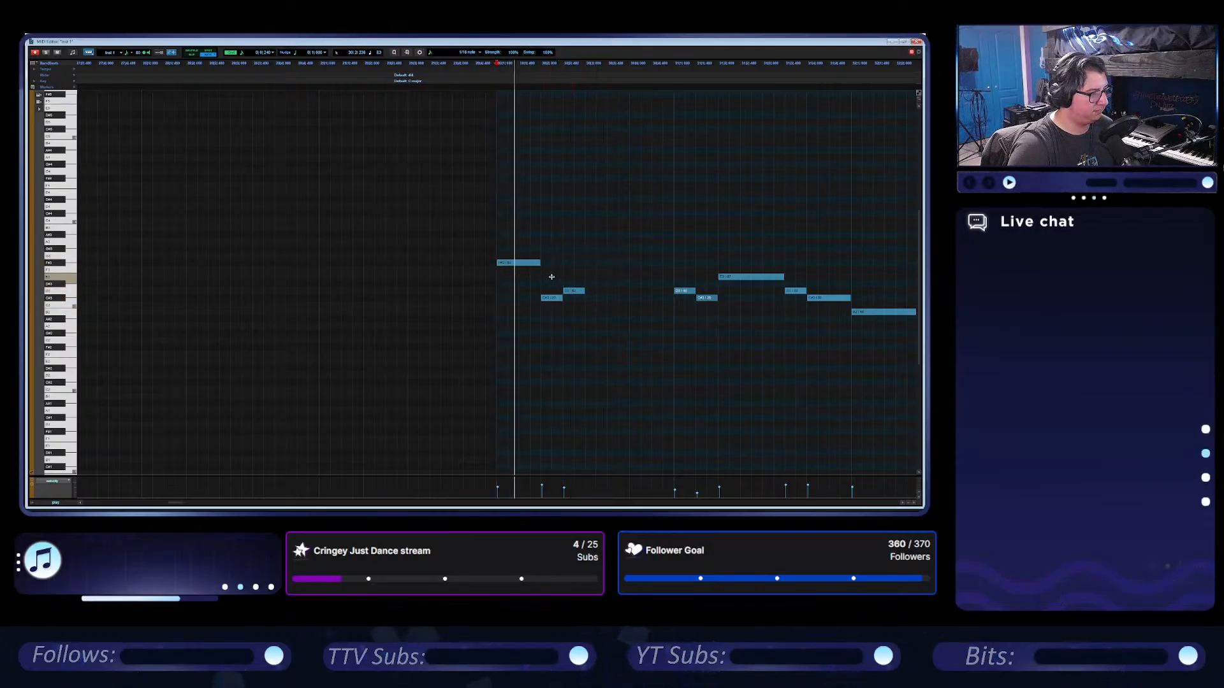
key("space")
left_click(591, 298)
left_click_drag(590, 298, 672, 277)
left_click(496, 240)
key("space")
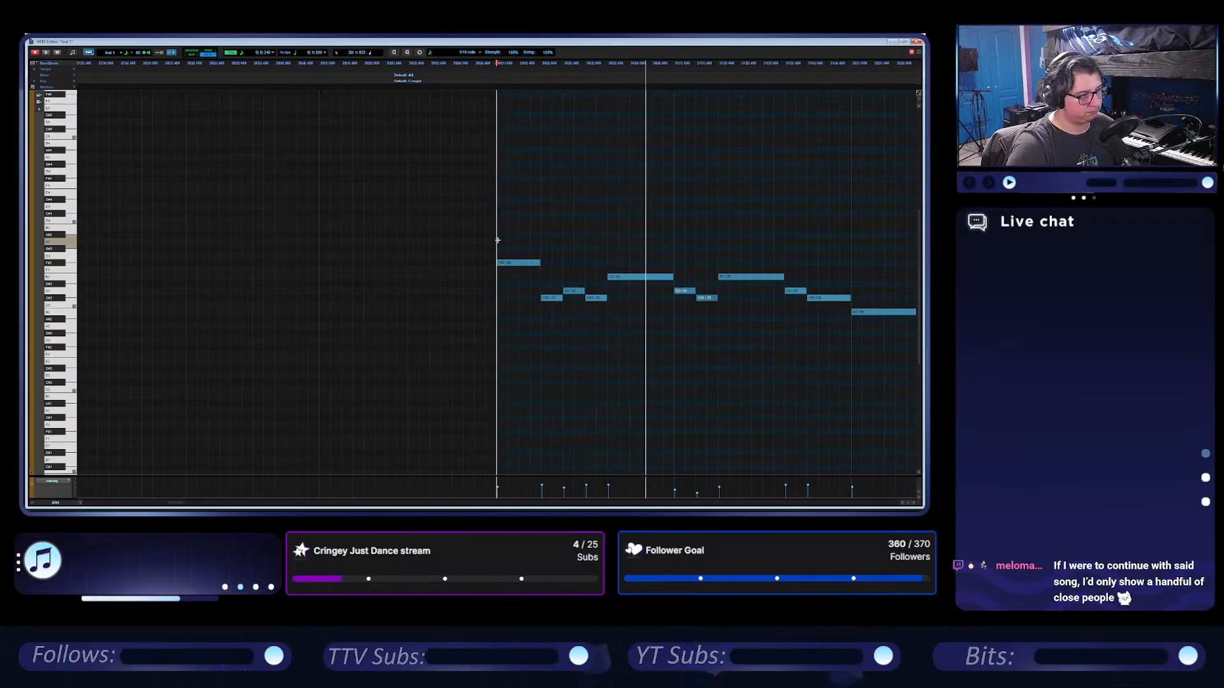
key("space")
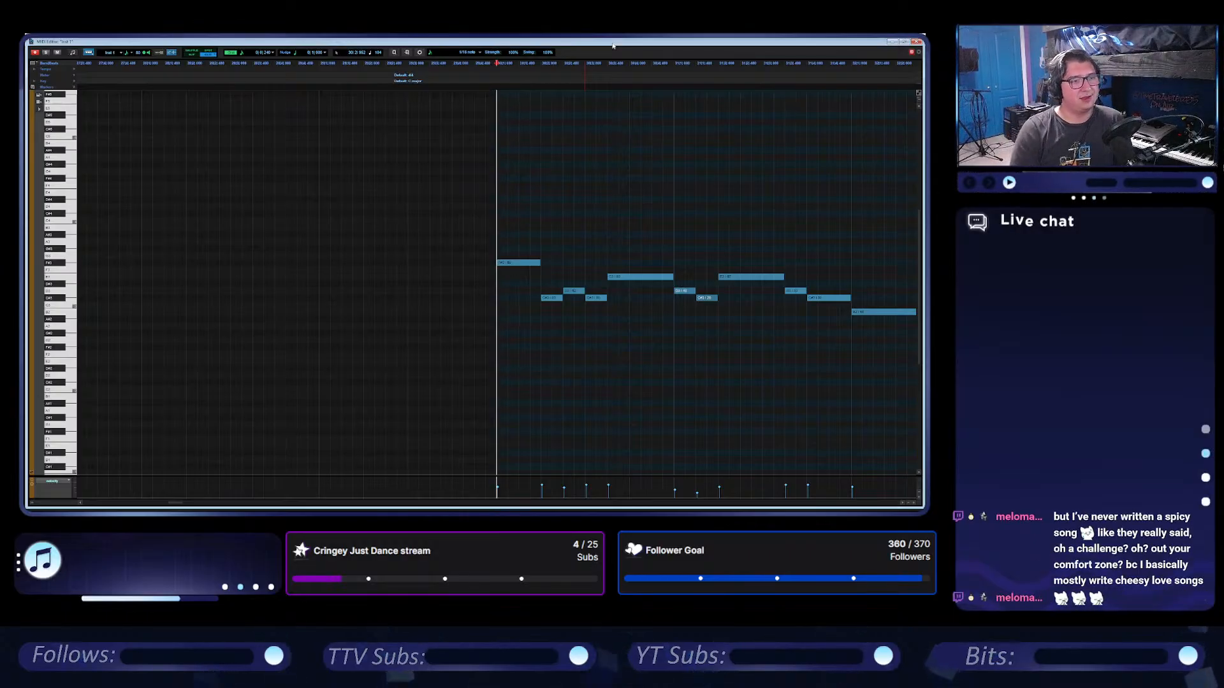
Return the MIDI Editor to its smaller window and play the revised melody with the other tracks from bar 30.
key("space")
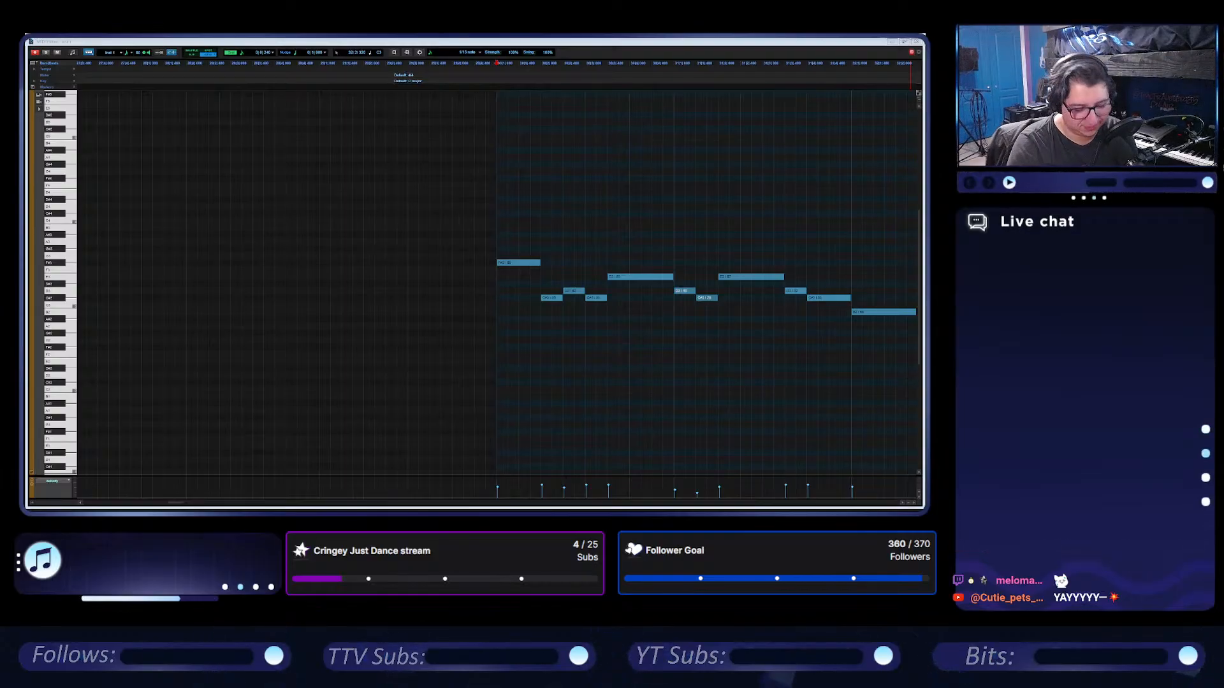
left_click(609, 46)
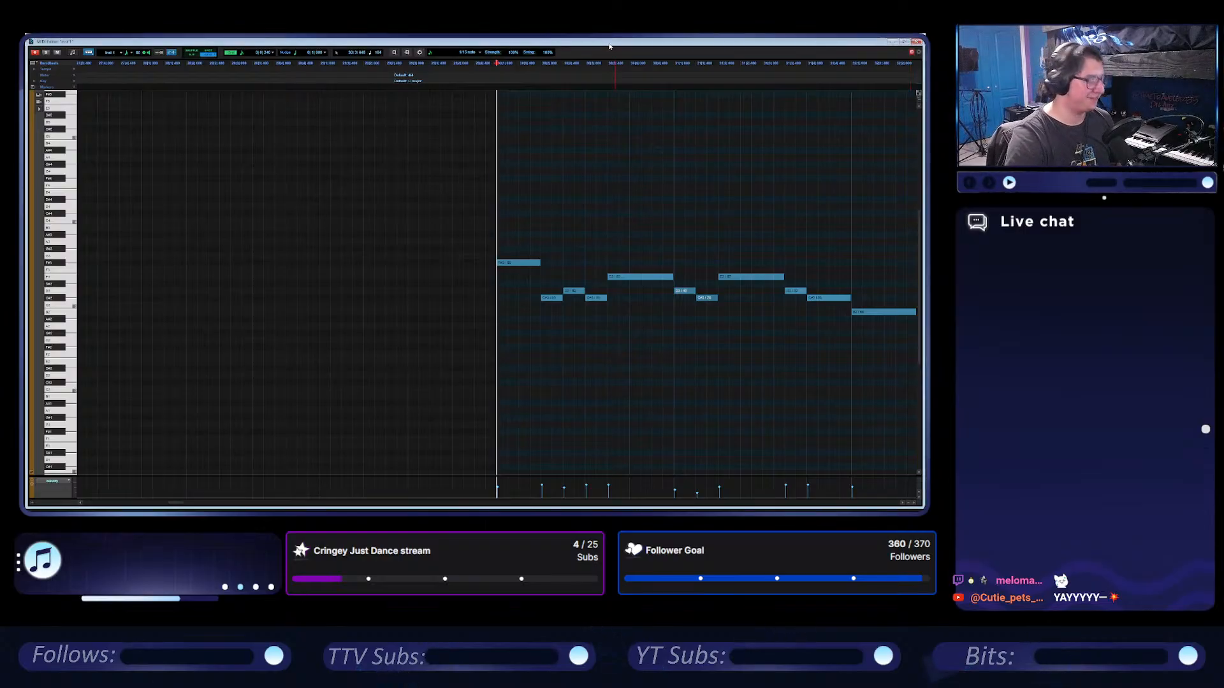
left_click(904, 42)
key("space")
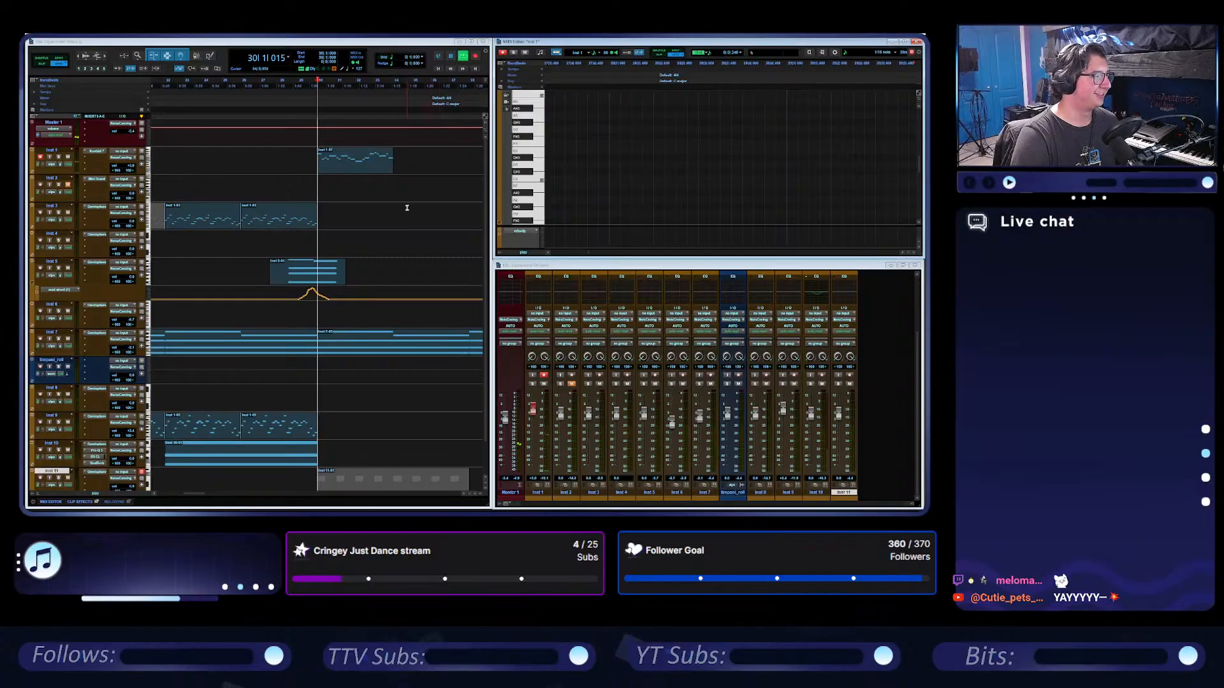
Stop playback and delete the Inst 1 melody clip at bar 30.
left_click(369, 168)
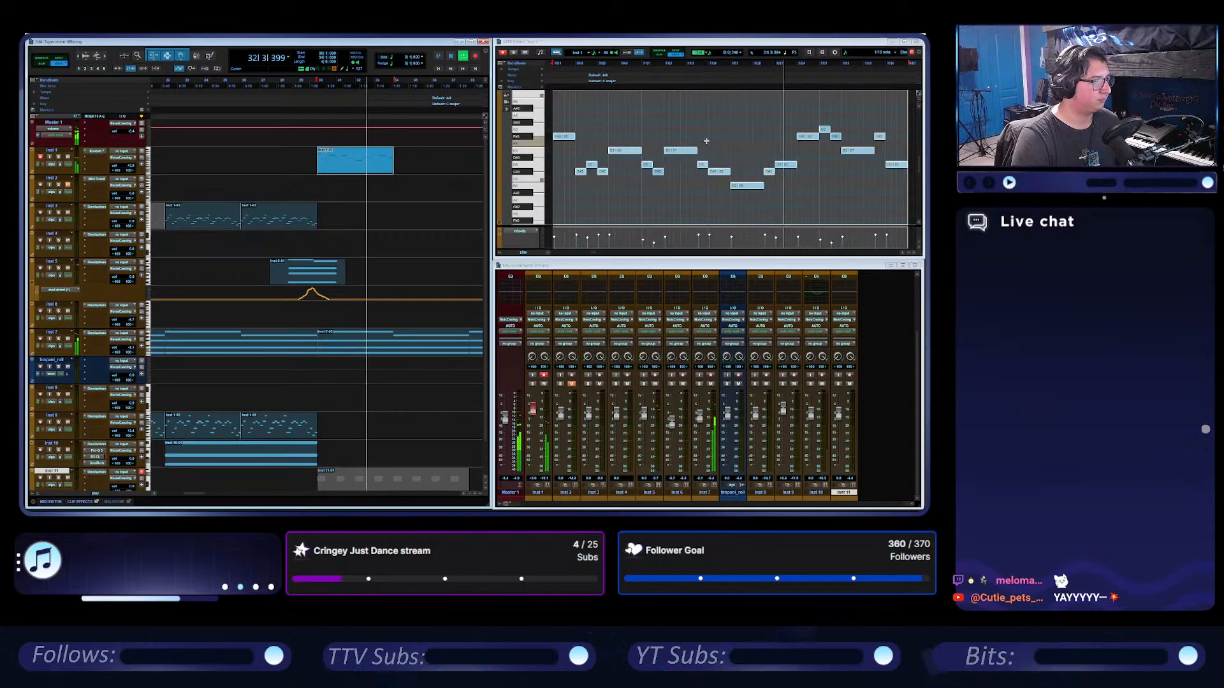
key("space")
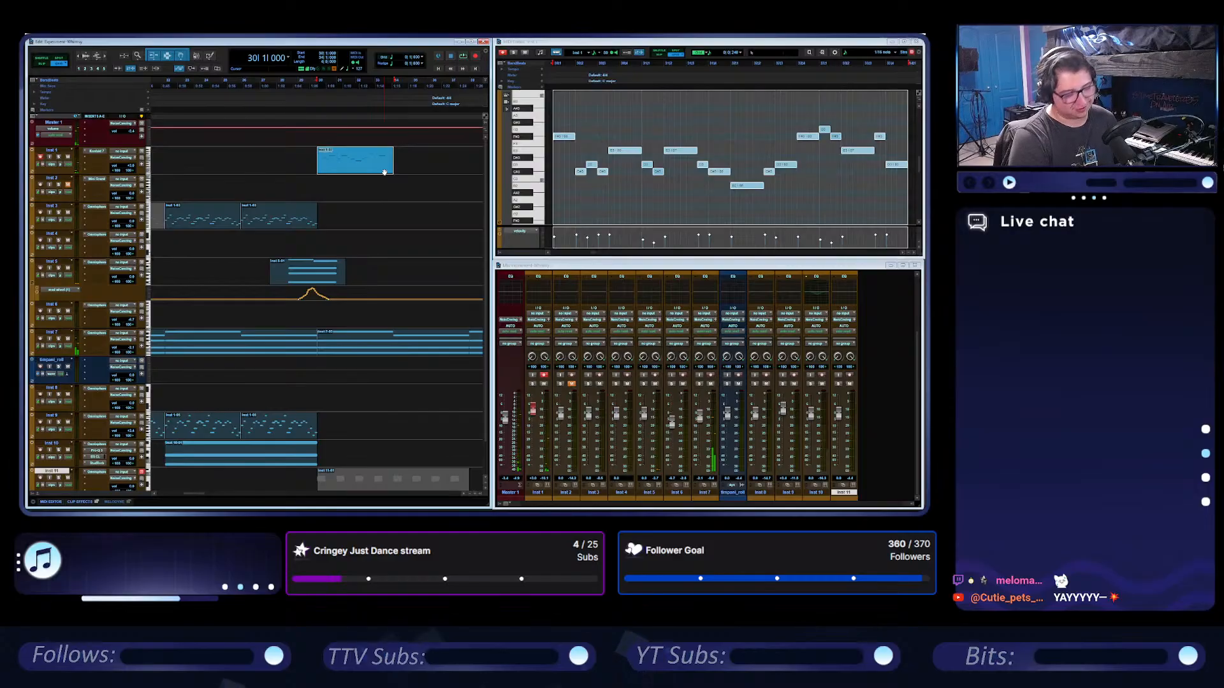
key("Delete")
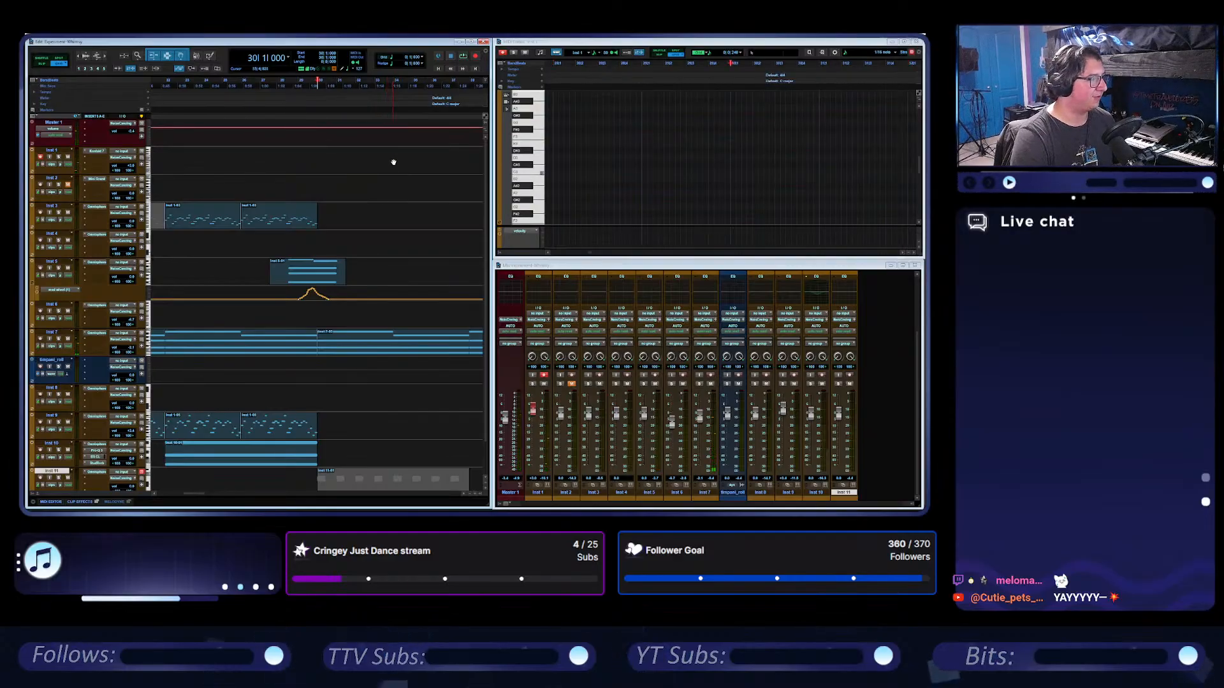
Play the arrangement from bar 26 through the section after bar 30 without the Inst 1 melody.
left_click(240, 85)
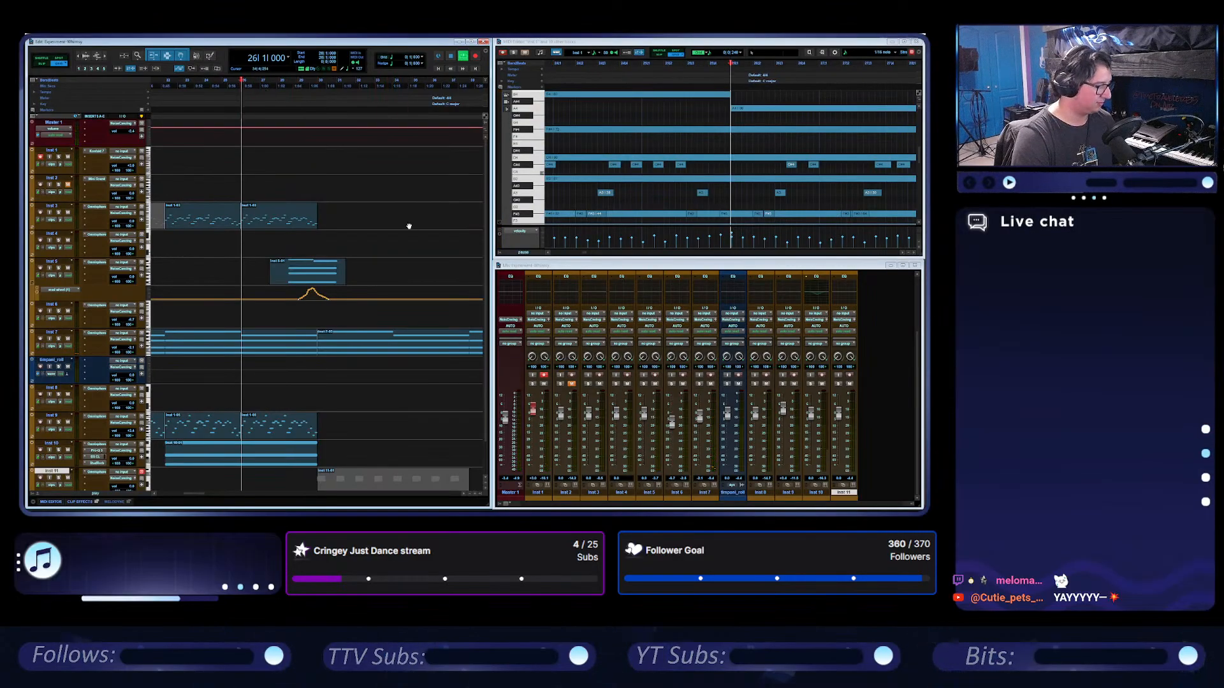
key("space")
scroll(392, 231, "down", 2)
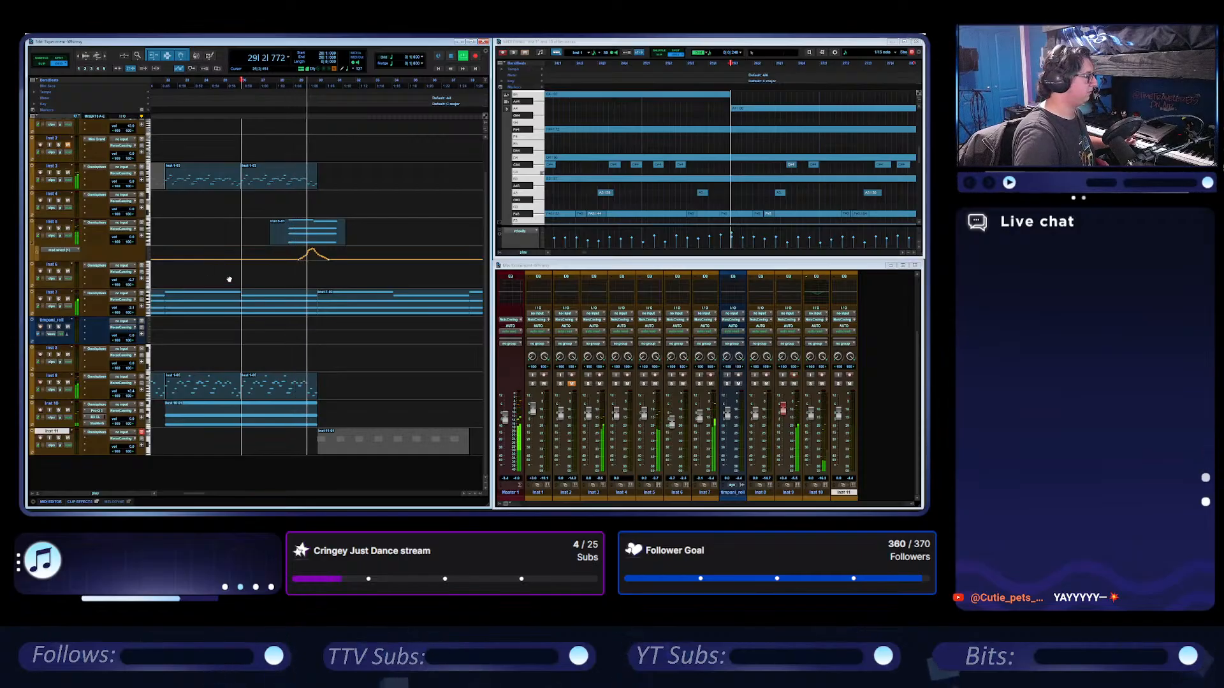
scroll(229, 279, "up", 1)
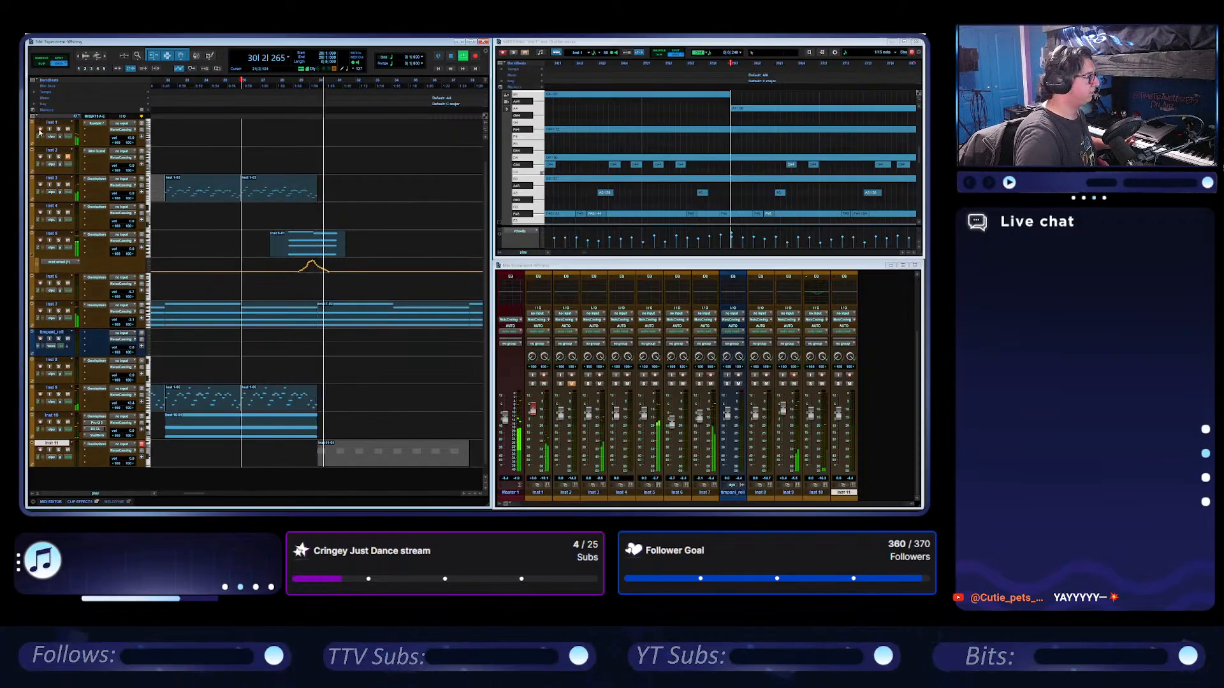
scroll(248, 207, "up", 1)
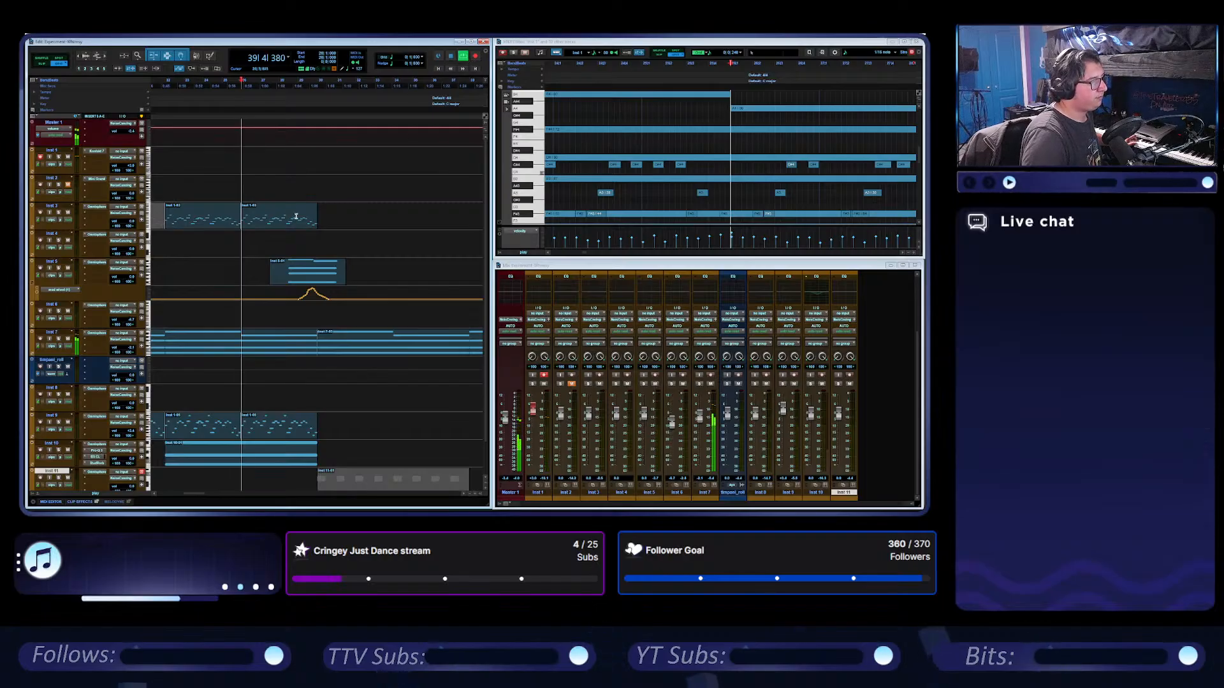
left_click(451, 57)
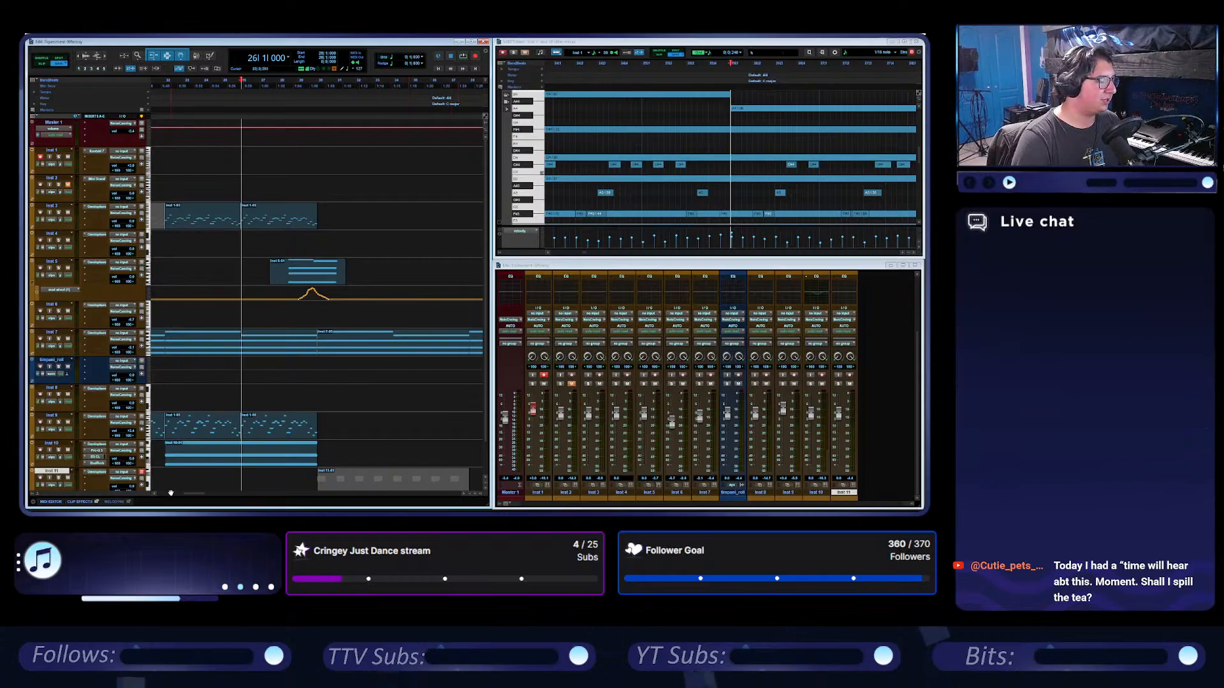
Place the cursor at bar 46, at the end of the Inst 7 clips, and review the whole arrangement's layout.
mouse_move(199, 492)
left_mouse_down()
mouse_move(227, 497)
mouse_move(210, 493)
left_mouse_up()
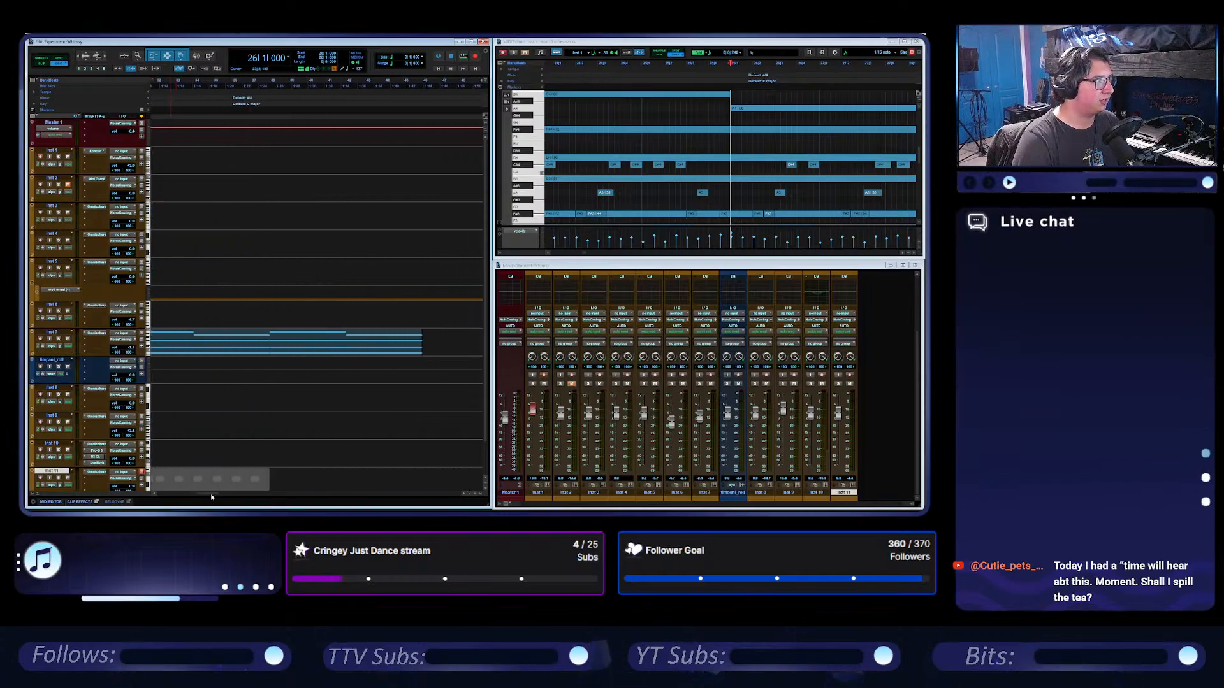
left_click(422, 80)
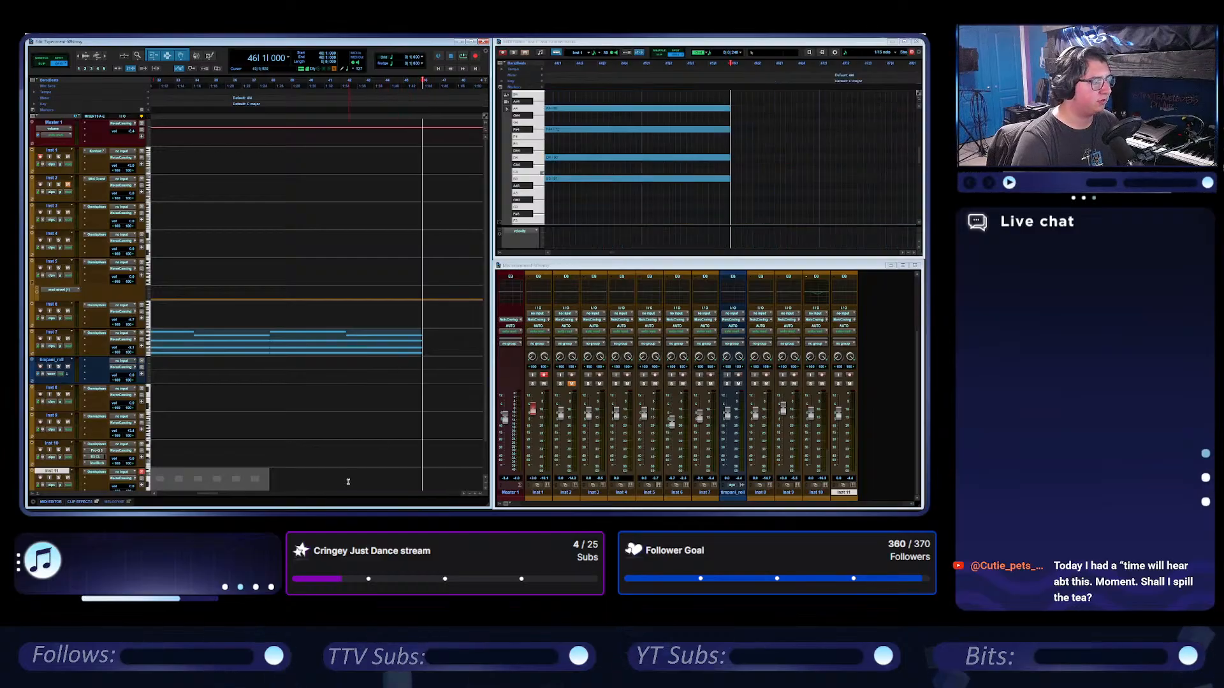
left_click_drag(223, 497, 155, 494)
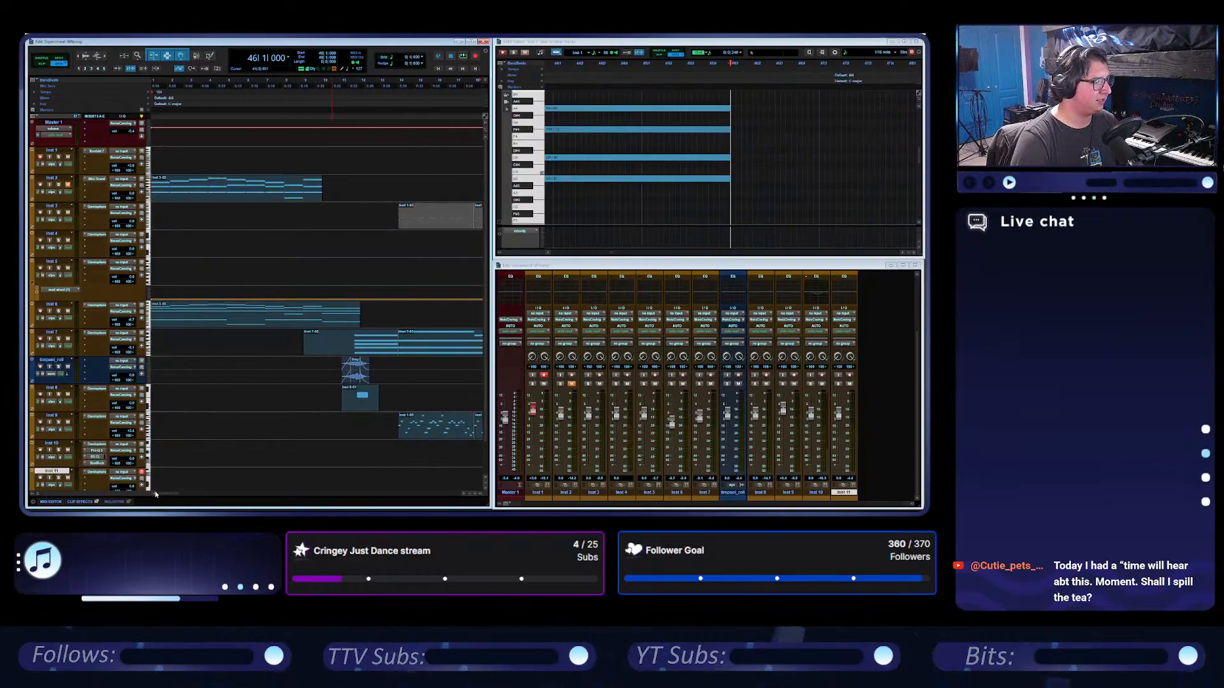
scroll(334, 290, "right", 3)
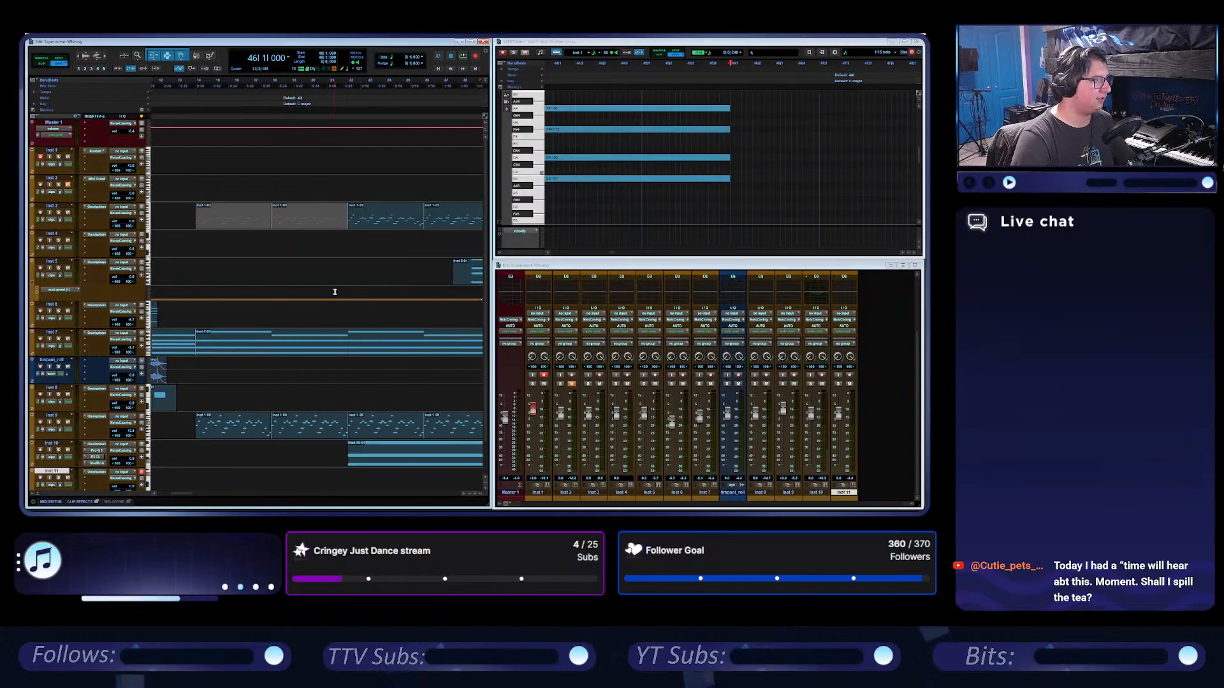
scroll(352, 267, "down", 2)
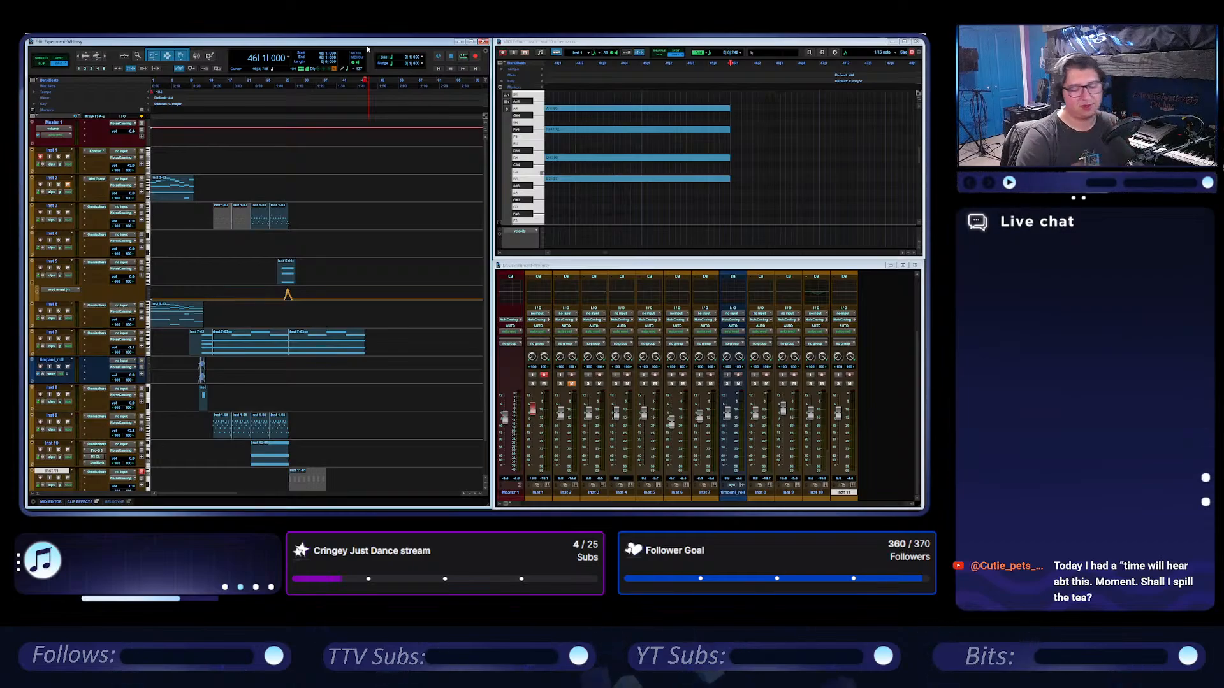
Switch from the Experiment session to another recently opened session.
left_click(33, 32)
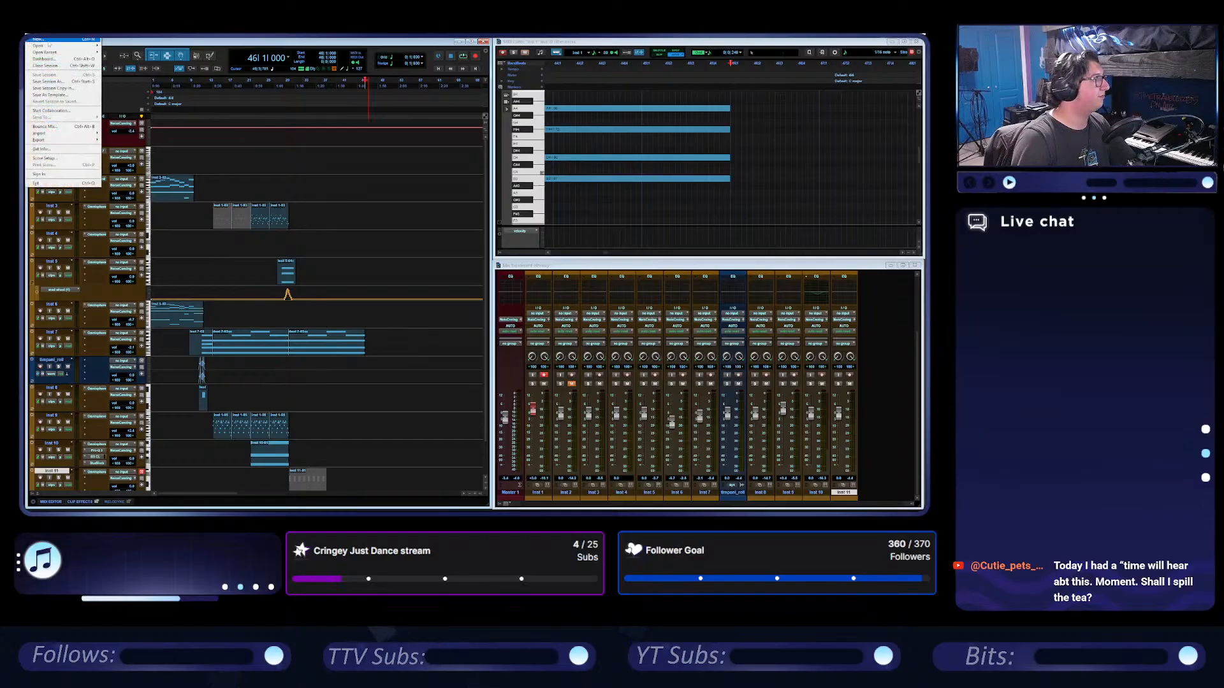
mouse_move(67, 53)
left_click(175, 57)
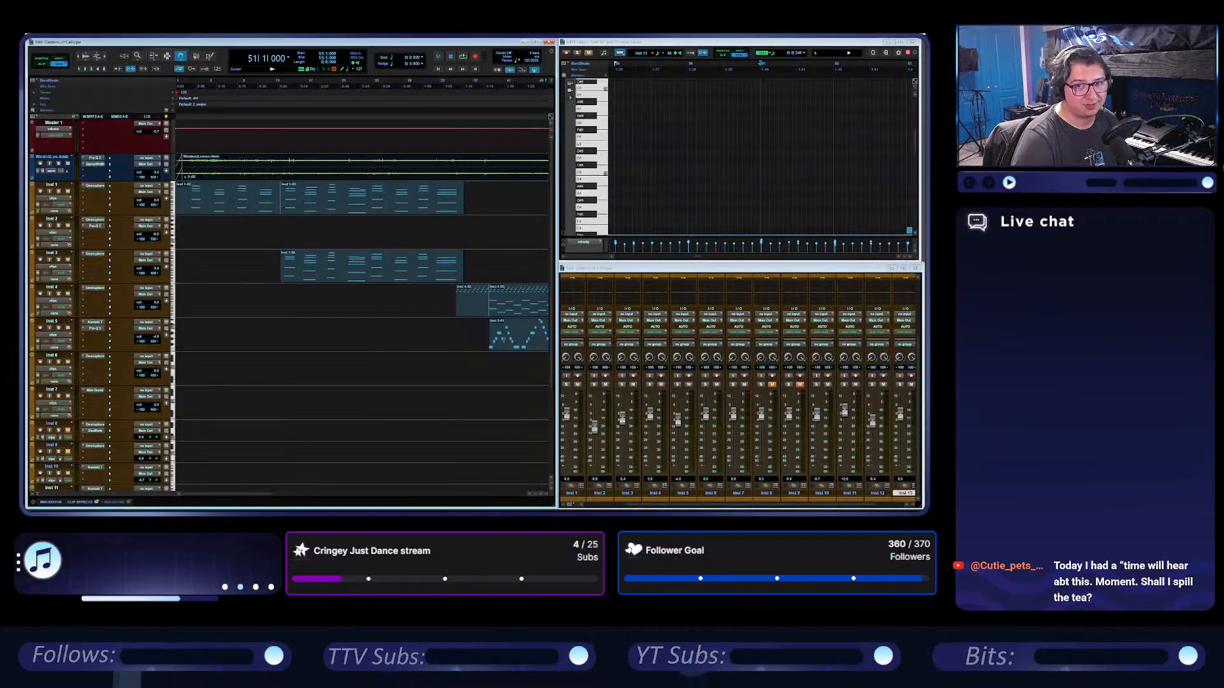
Play the opened session from bar 1 to the end of its clips, following its tracks along the timeline.
left_click(439, 69)
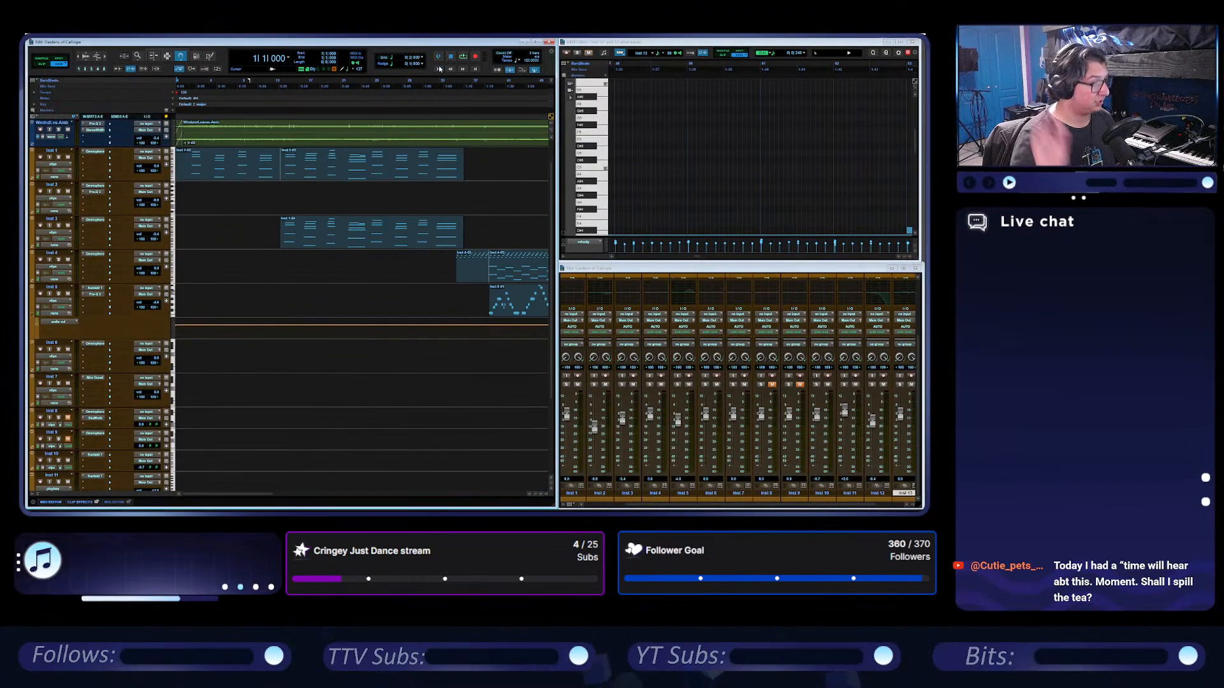
key("space")
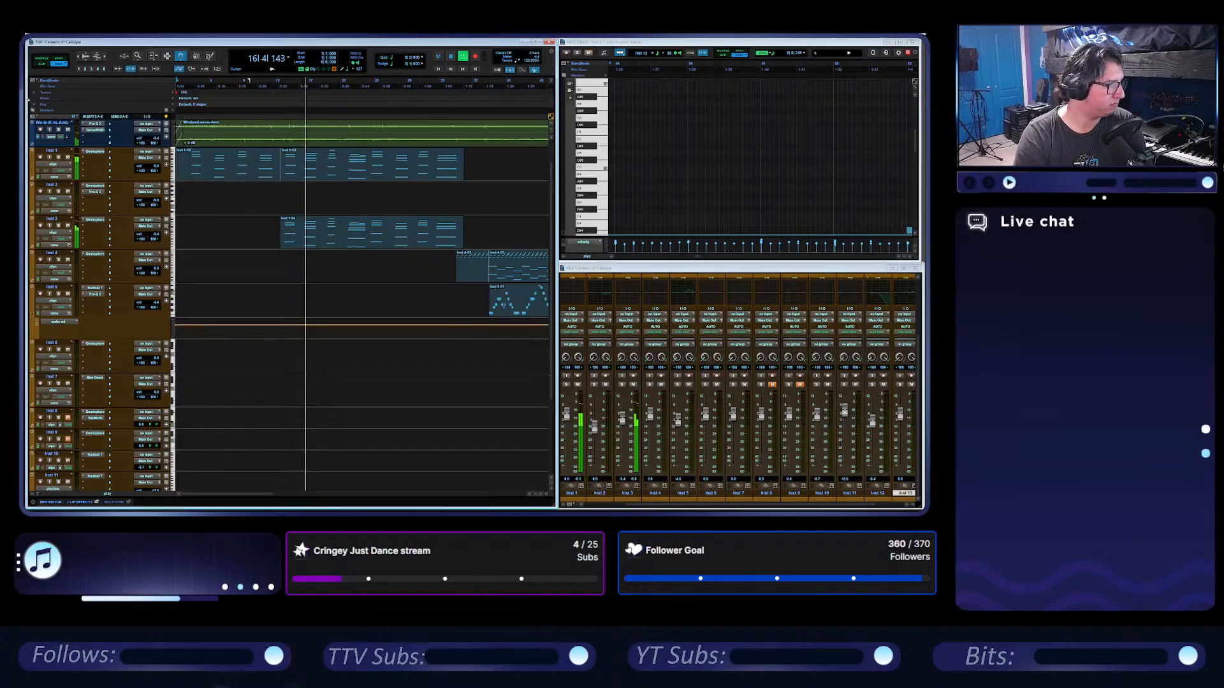
left_click_drag(259, 495, 275, 501)
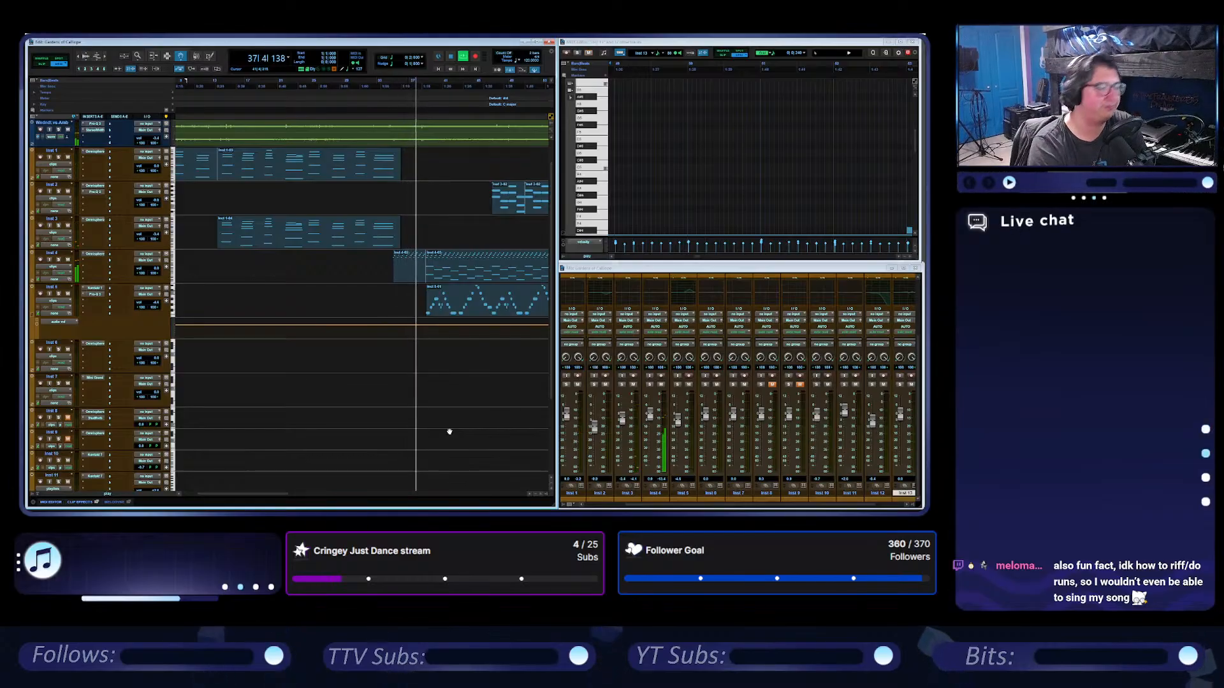
left_click_drag(279, 496, 331, 500)
scroll(461, 317, "down", 1)
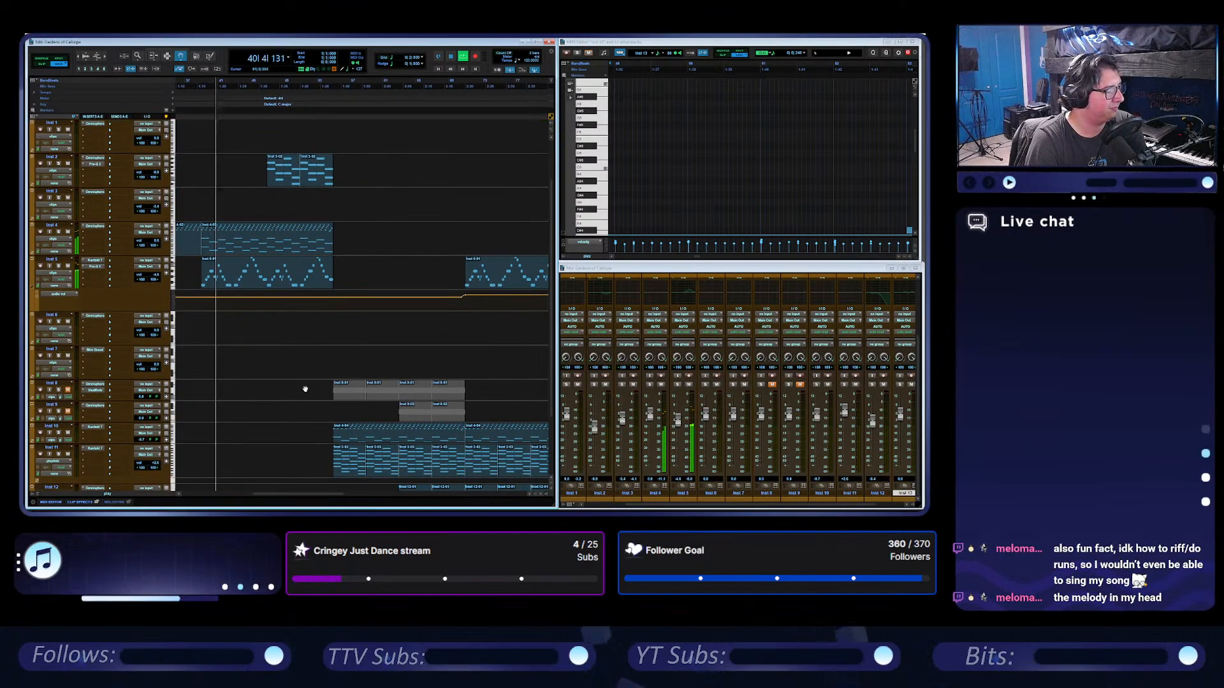
scroll(304, 386, "up", 2)
scroll(305, 385, "down", 1)
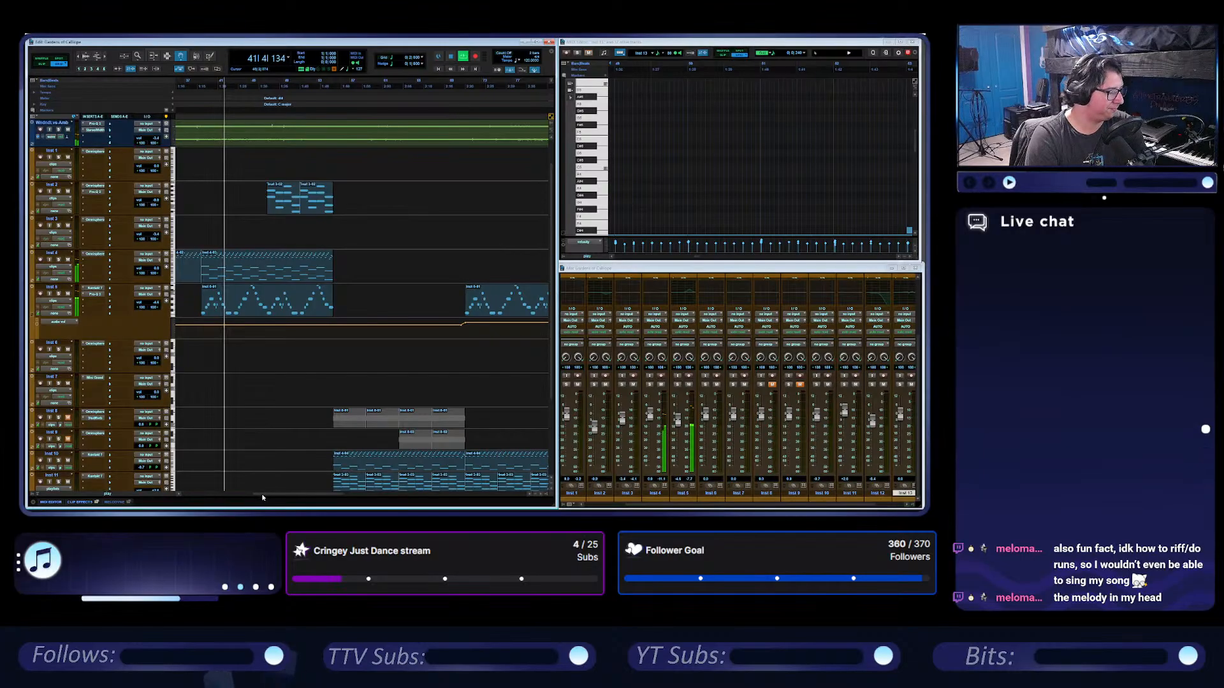
left_click_drag(259, 492, 268, 497)
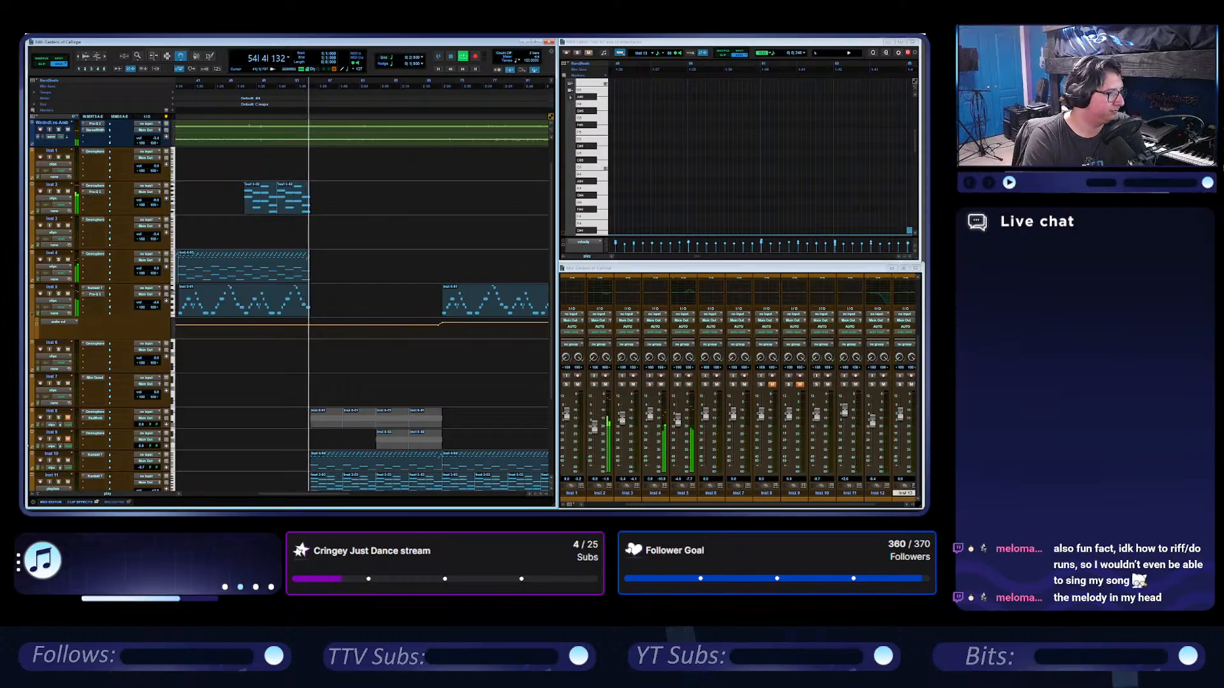
scroll(419, 253, "down", 3)
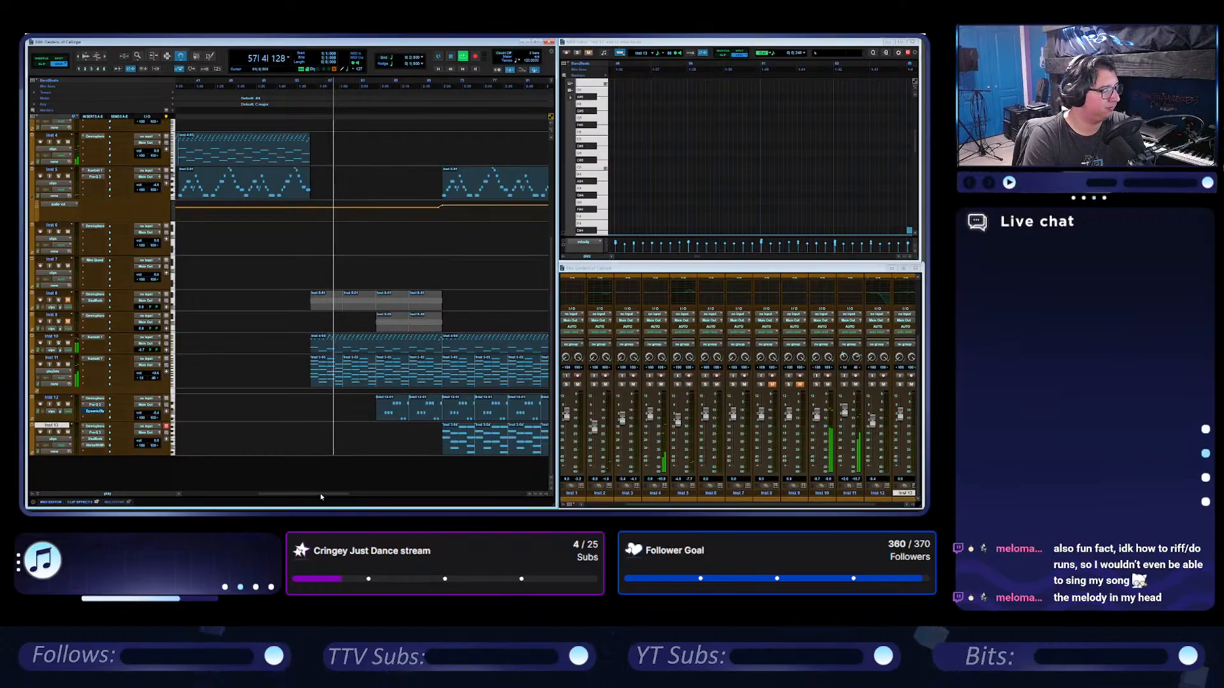
left_click_drag(320, 494, 338, 498)
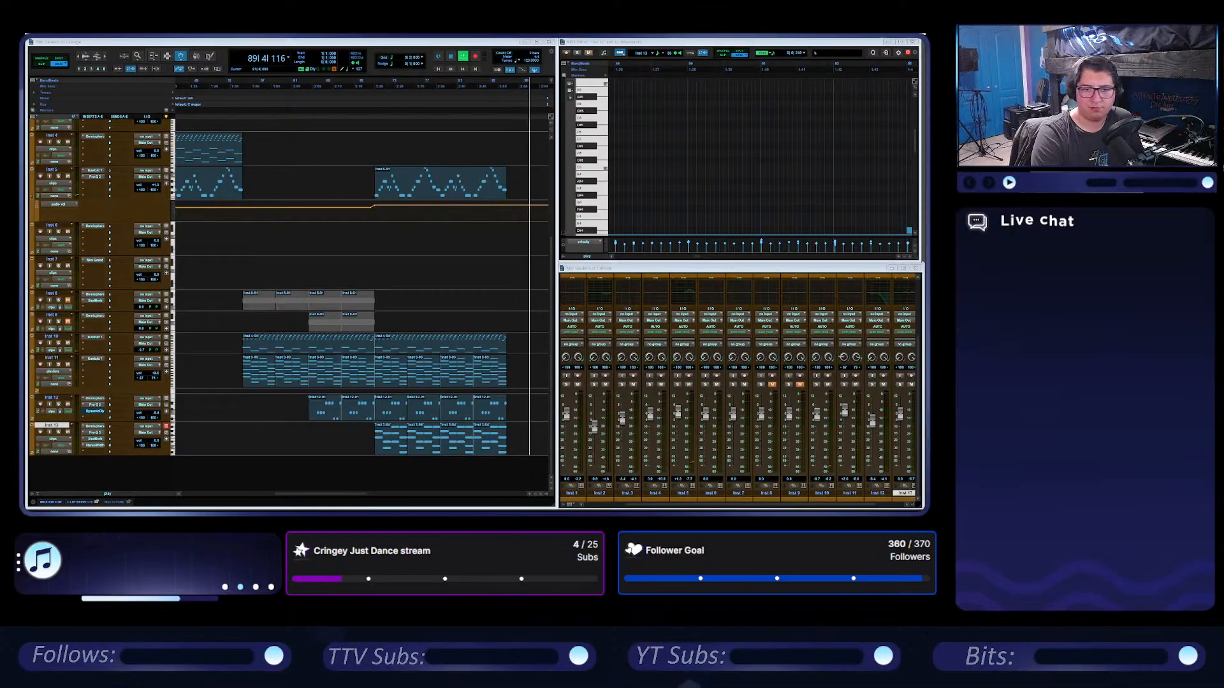
left_click(452, 57)
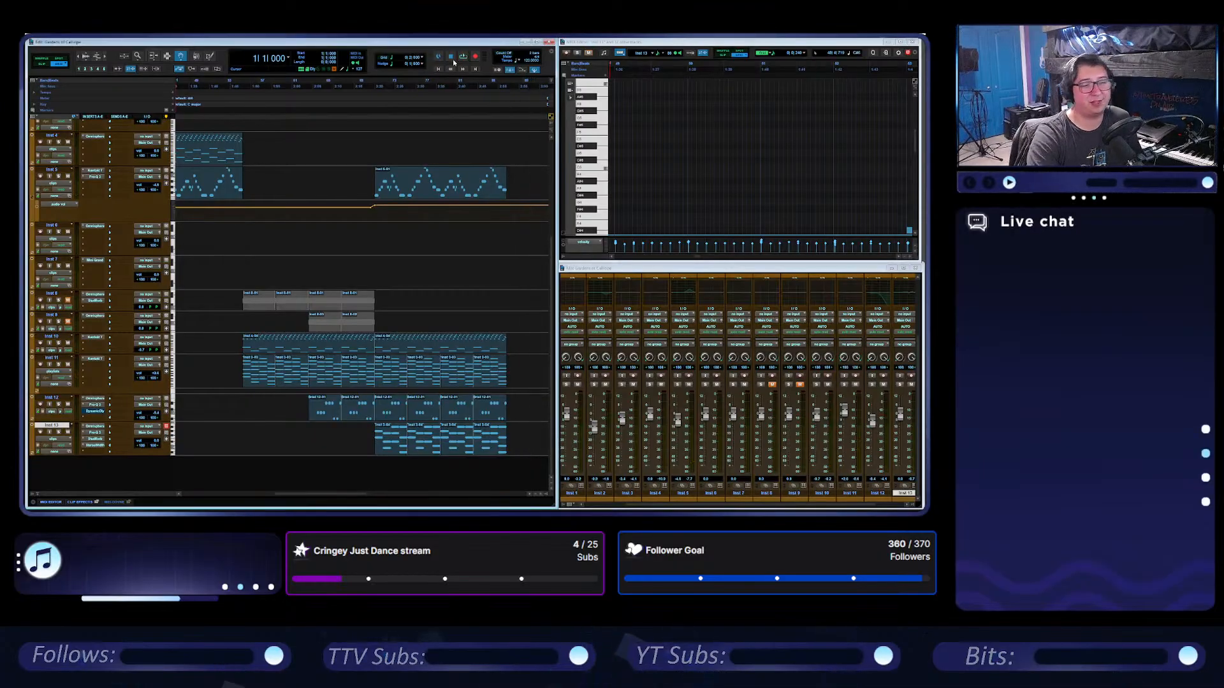